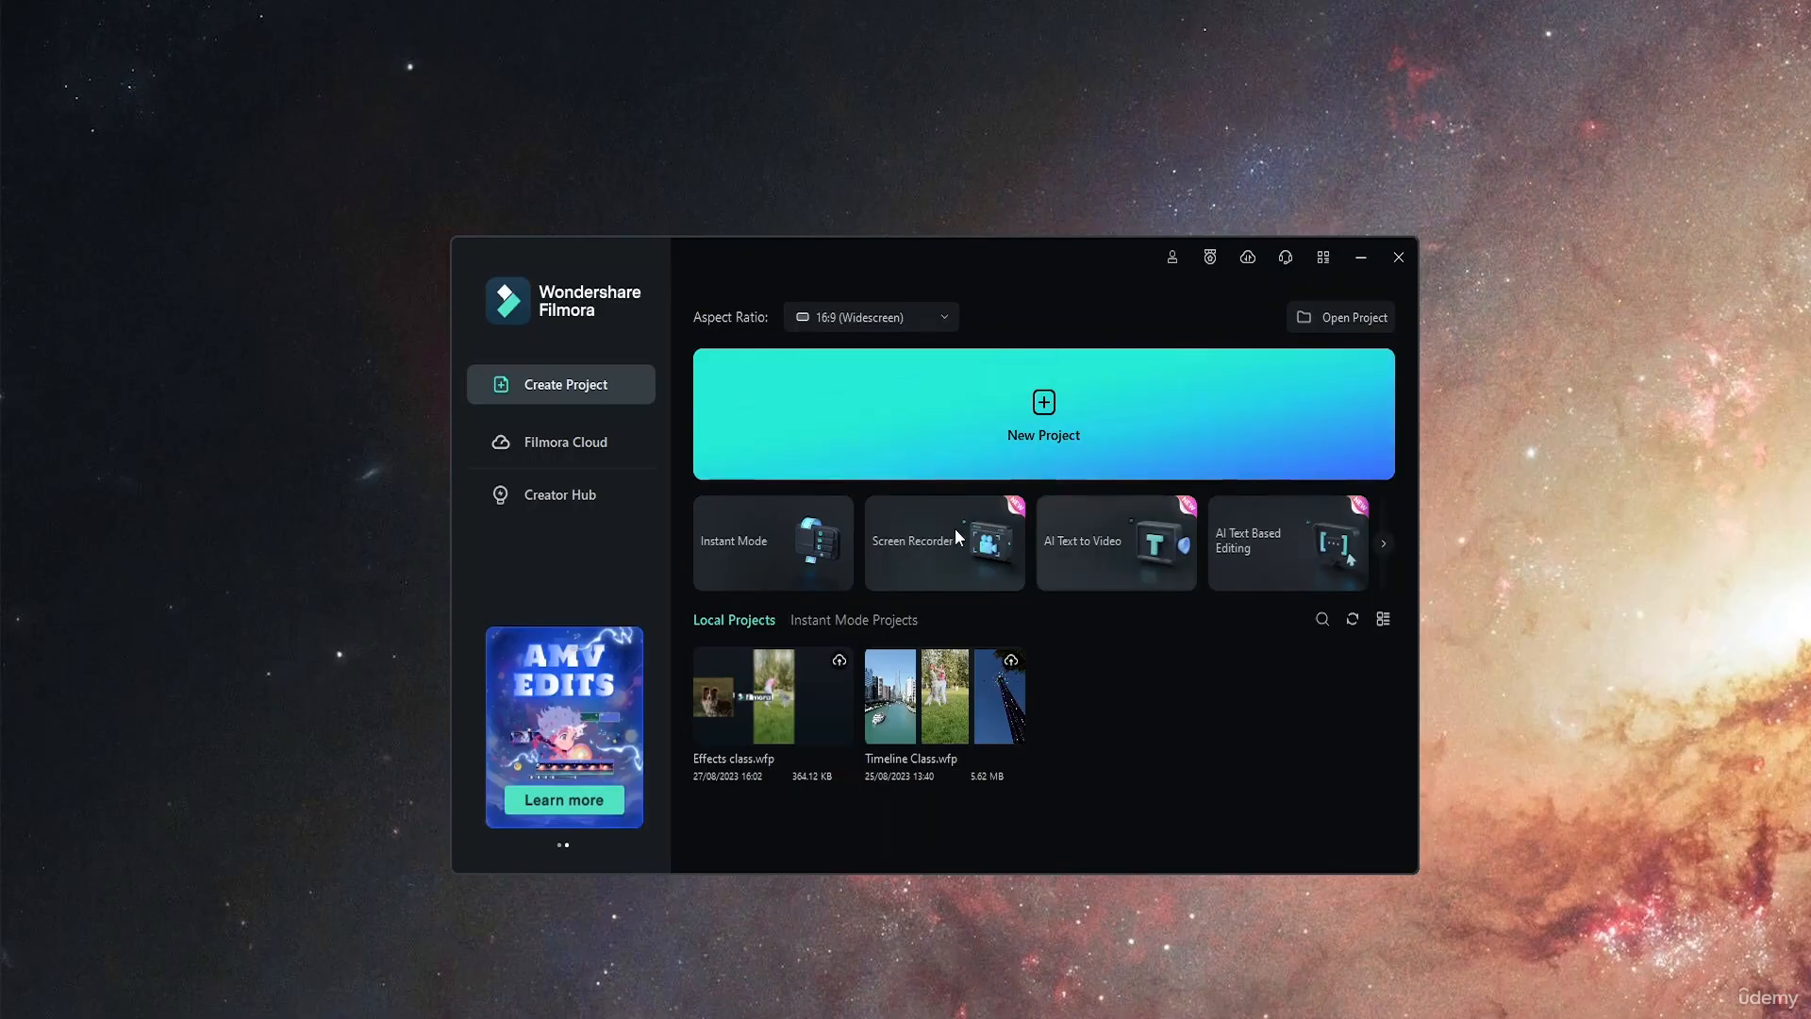
Create a new 16:9 project and import the Resource folder inside the Desktop's Filmora folder as project media
{"action": "left_click", "coordinate": [1044, 405]}
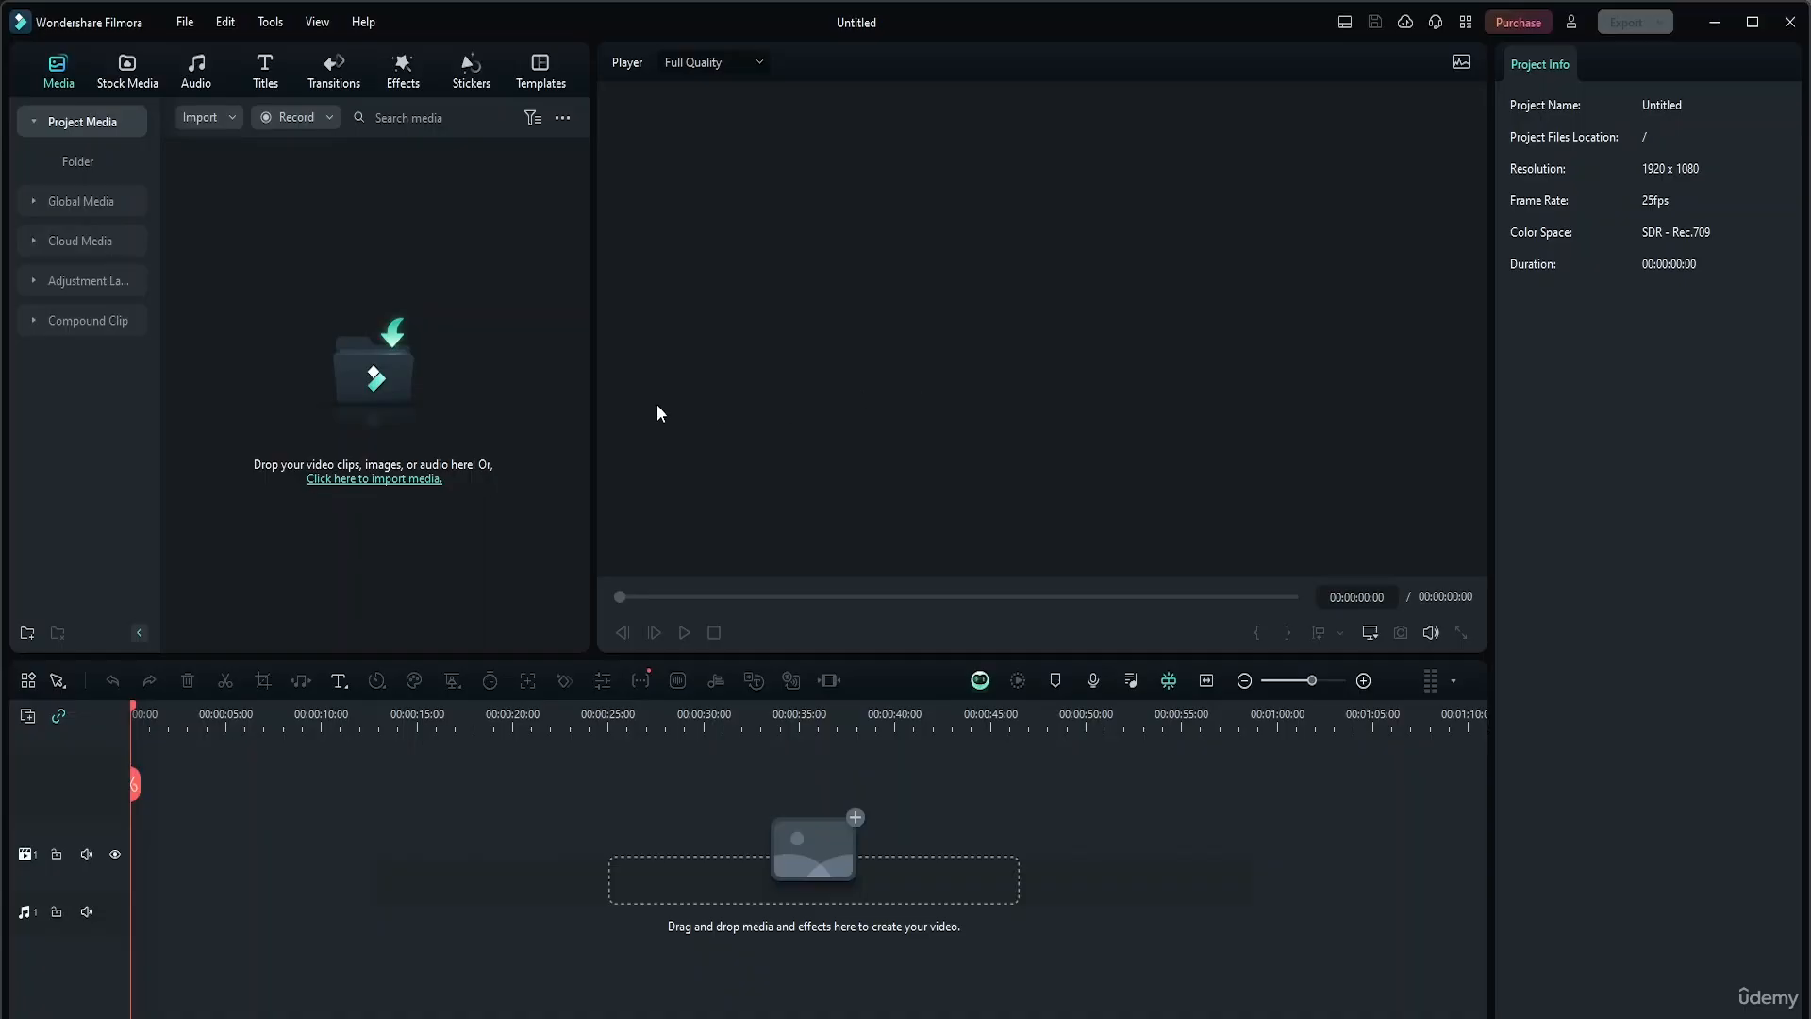
{"action": "left_click", "coordinate": [226, 125]}
{"action": "left_click", "coordinate": [241, 168]}
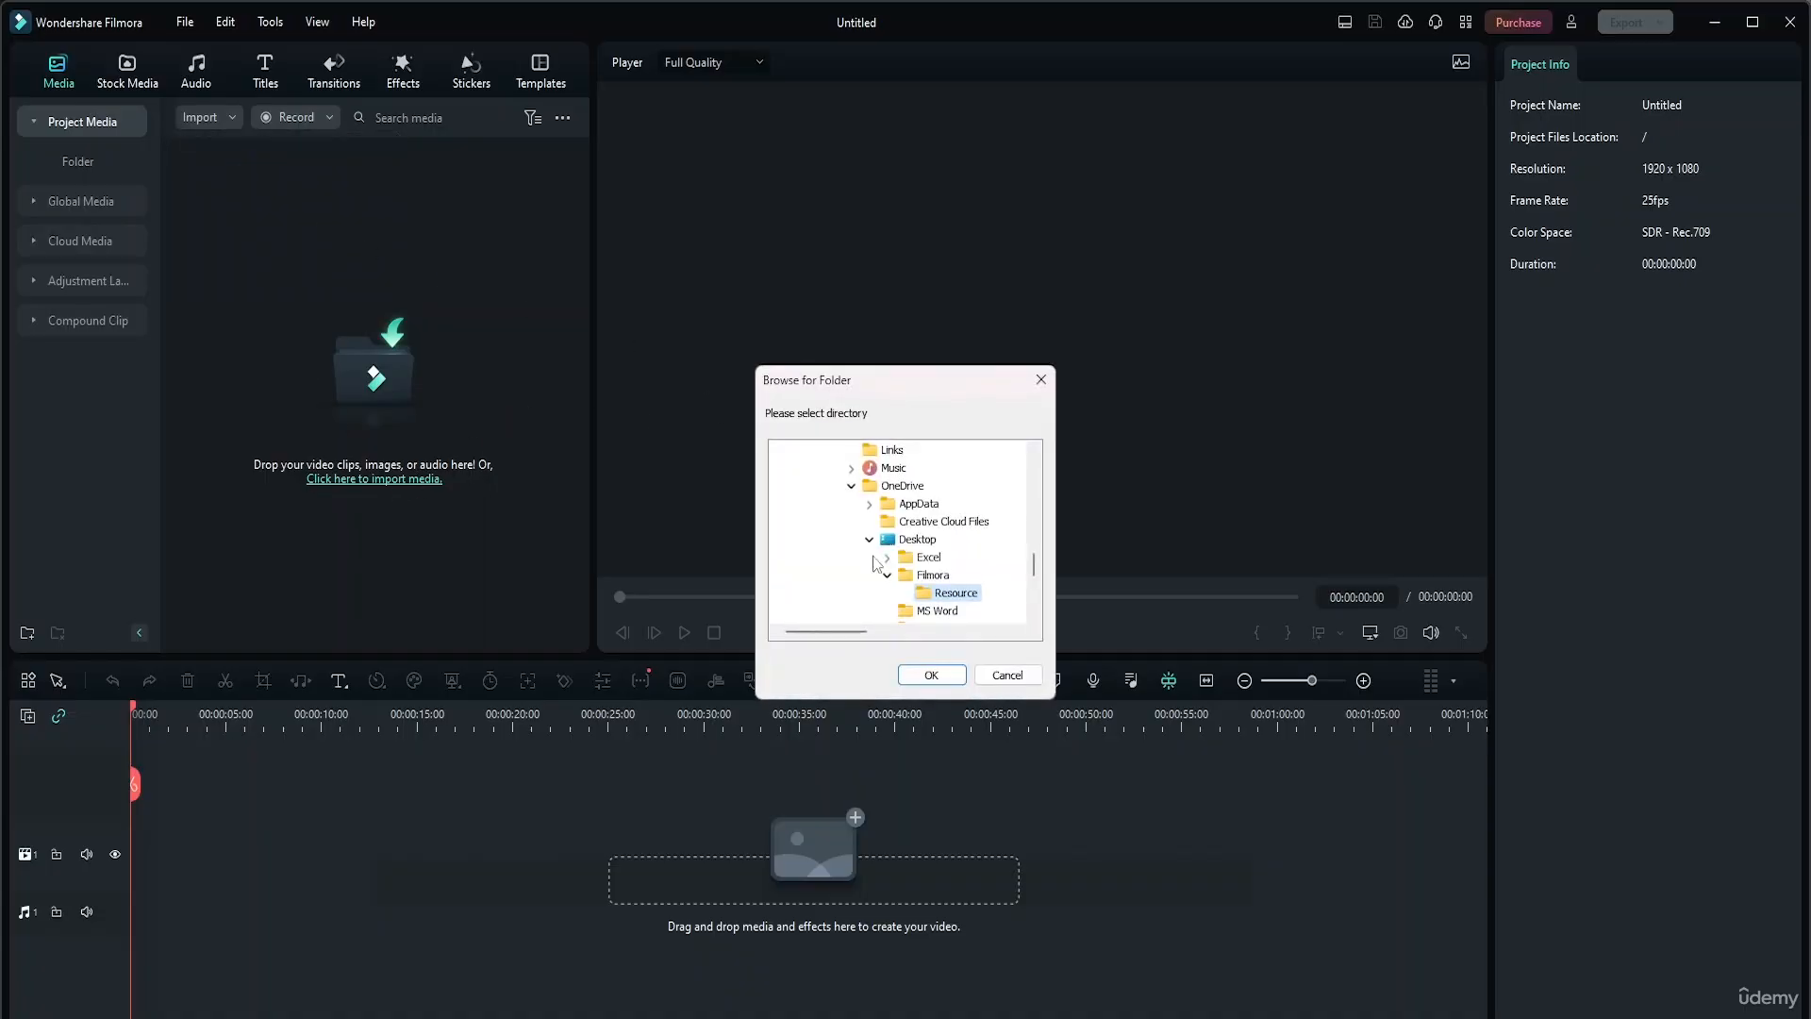
{"action": "left_click", "coordinate": [936, 677]}
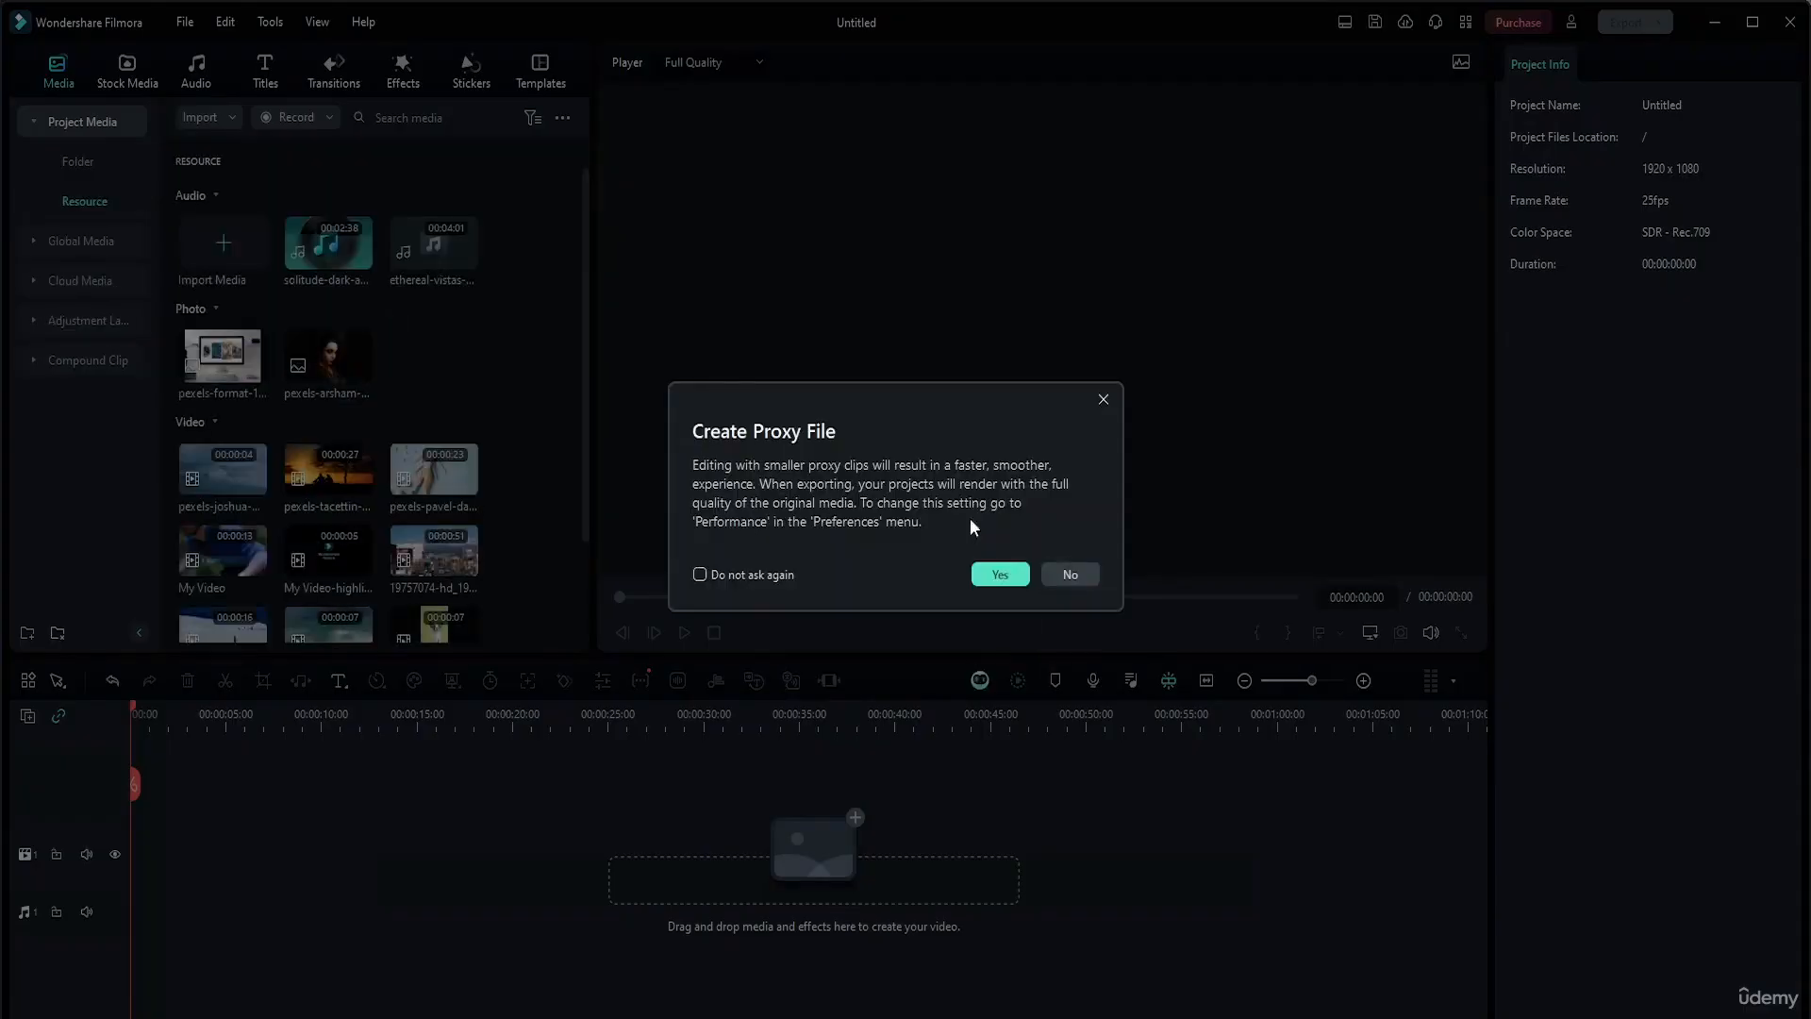
Agree to create proxy files without being asked again, and look over the imported audio, photos and videos
{"action": "left_click", "coordinate": [772, 576]}
{"action": "left_click", "coordinate": [1011, 578]}
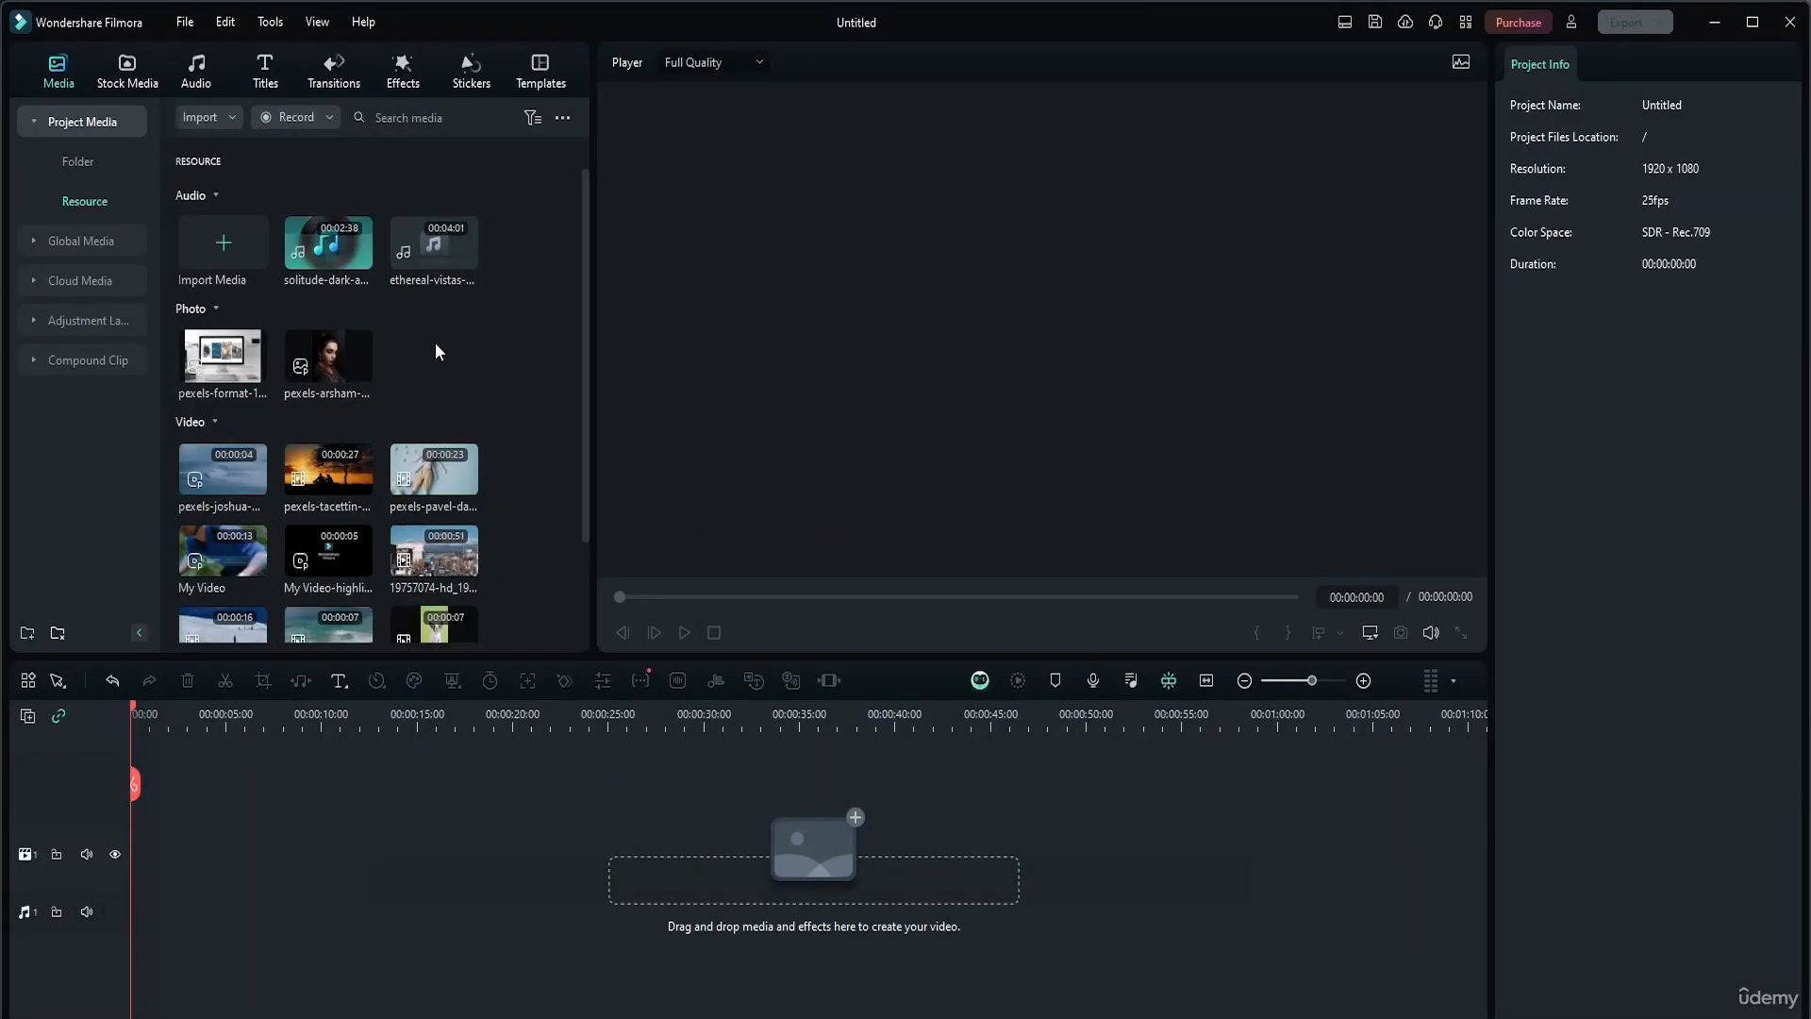
{"action": "scroll", "coordinate": [427, 500], "scroll_direction": "down", "scroll_amount": 2}
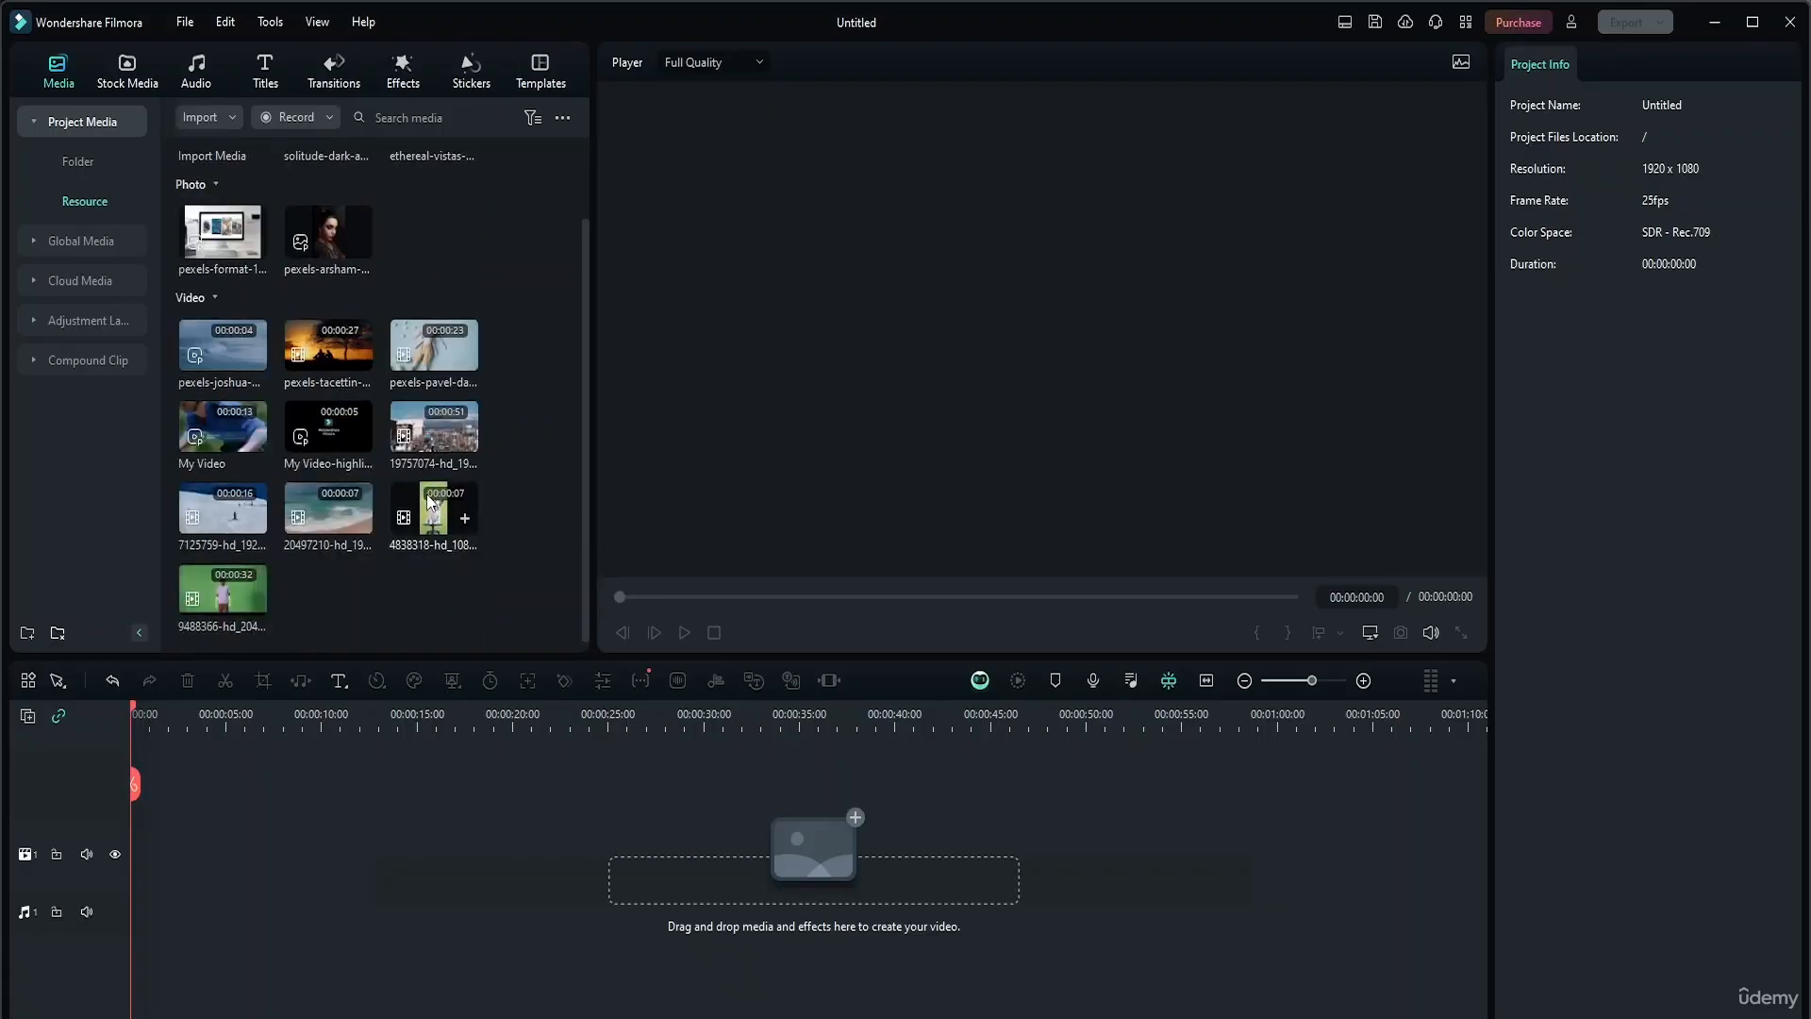
{"action": "scroll", "coordinate": [490, 572], "scroll_direction": "up", "scroll_amount": 2}
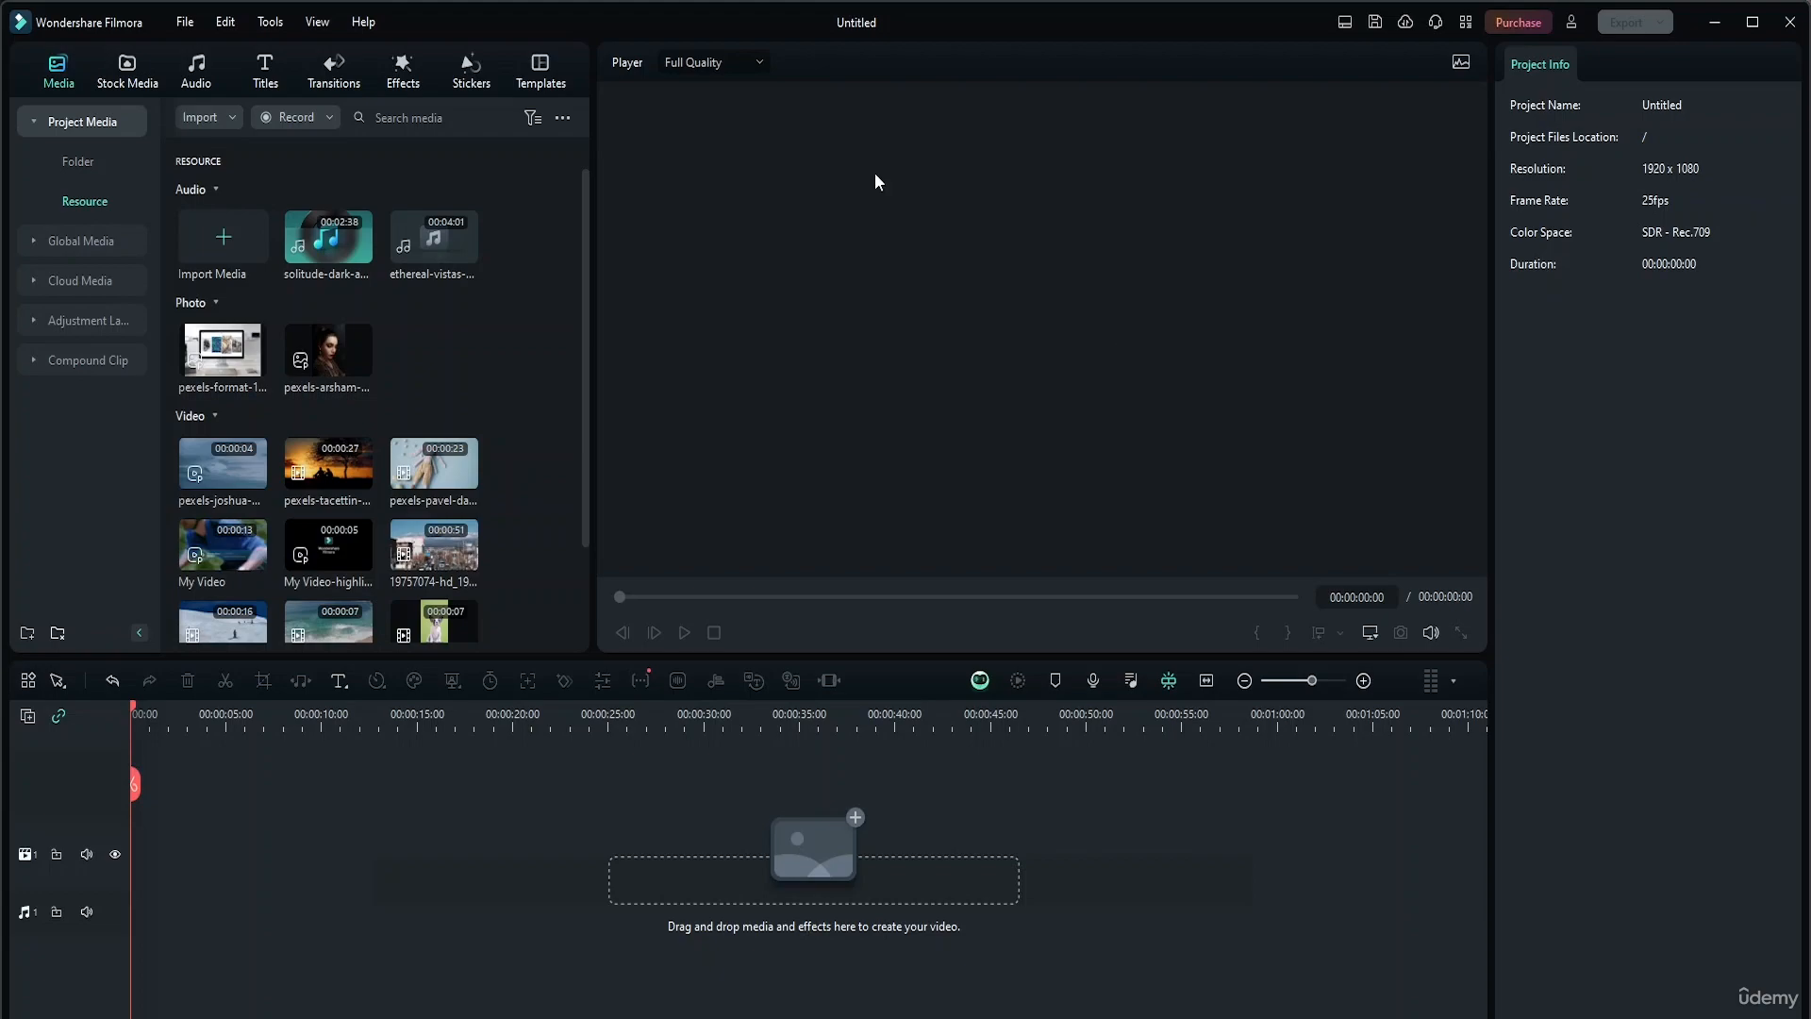
Browse the template categories and look through the thumbnails of the Trending templates
{"action": "left_click", "coordinate": [543, 76]}
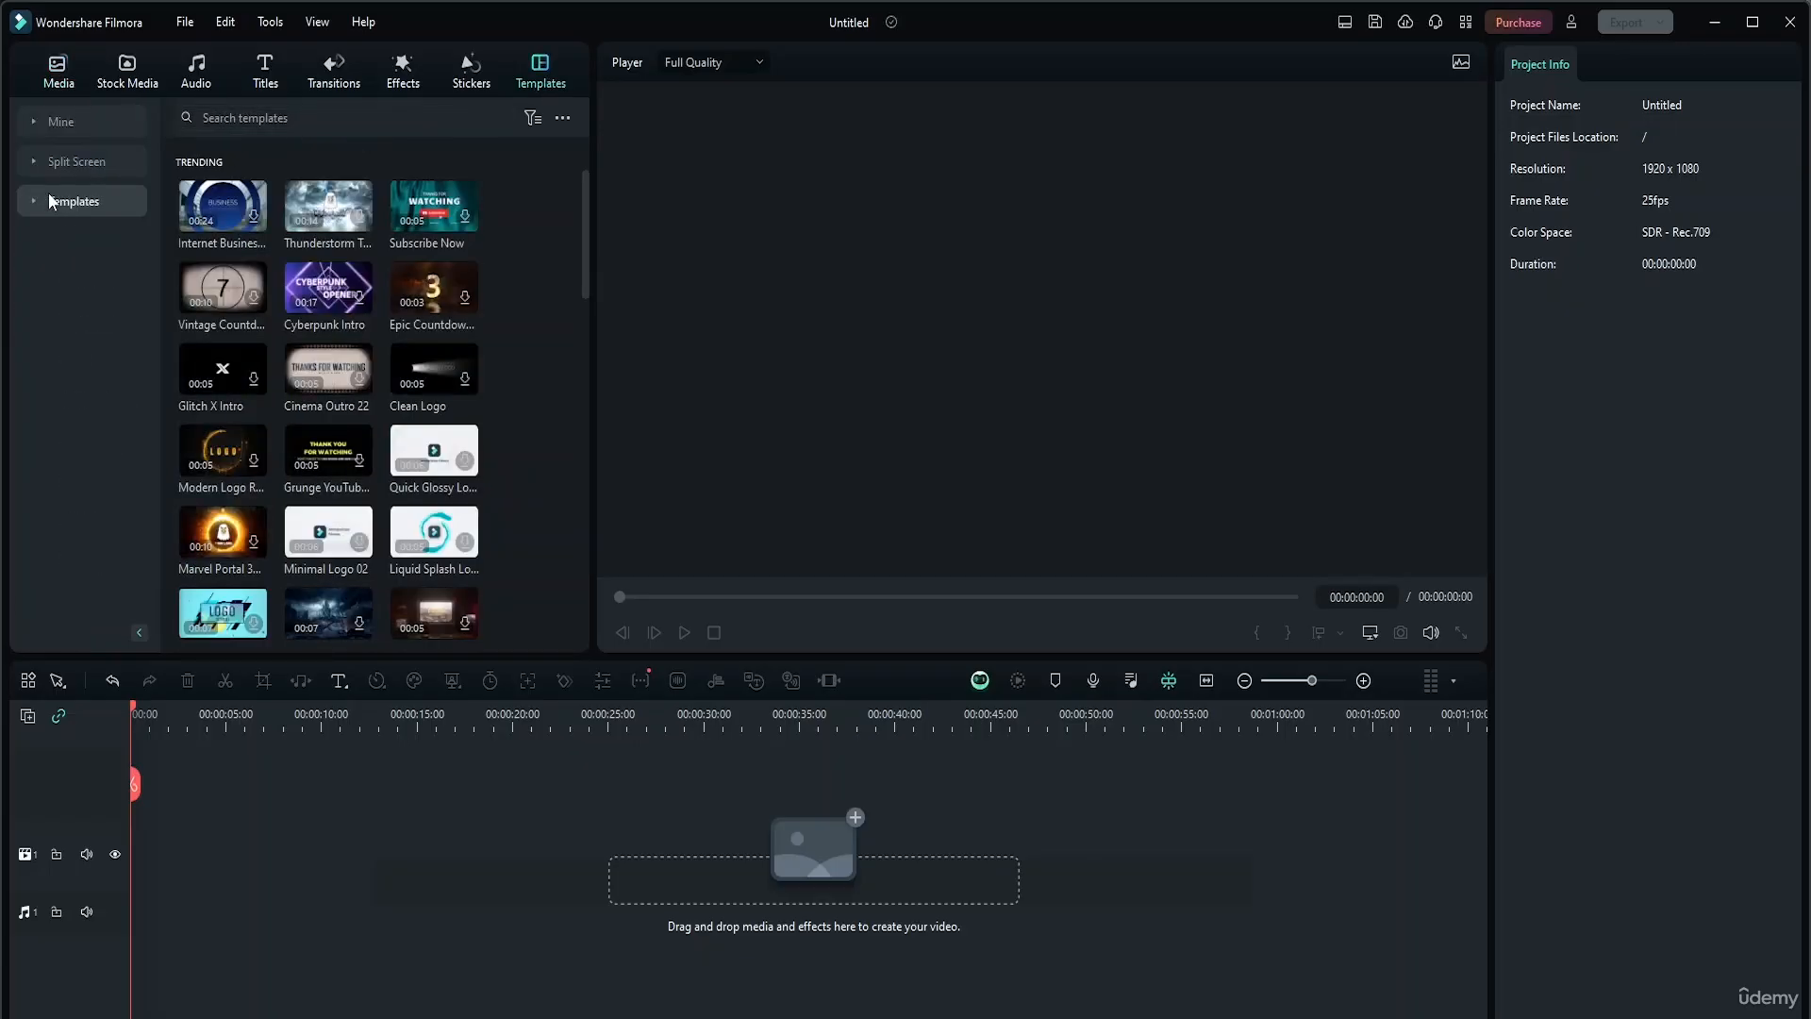
{"action": "left_click", "coordinate": [50, 193]}
{"action": "scroll", "coordinate": [75, 349], "scroll_direction": "down", "scroll_amount": 3}
{"action": "scroll", "coordinate": [75, 349], "scroll_direction": "up", "scroll_amount": 5}
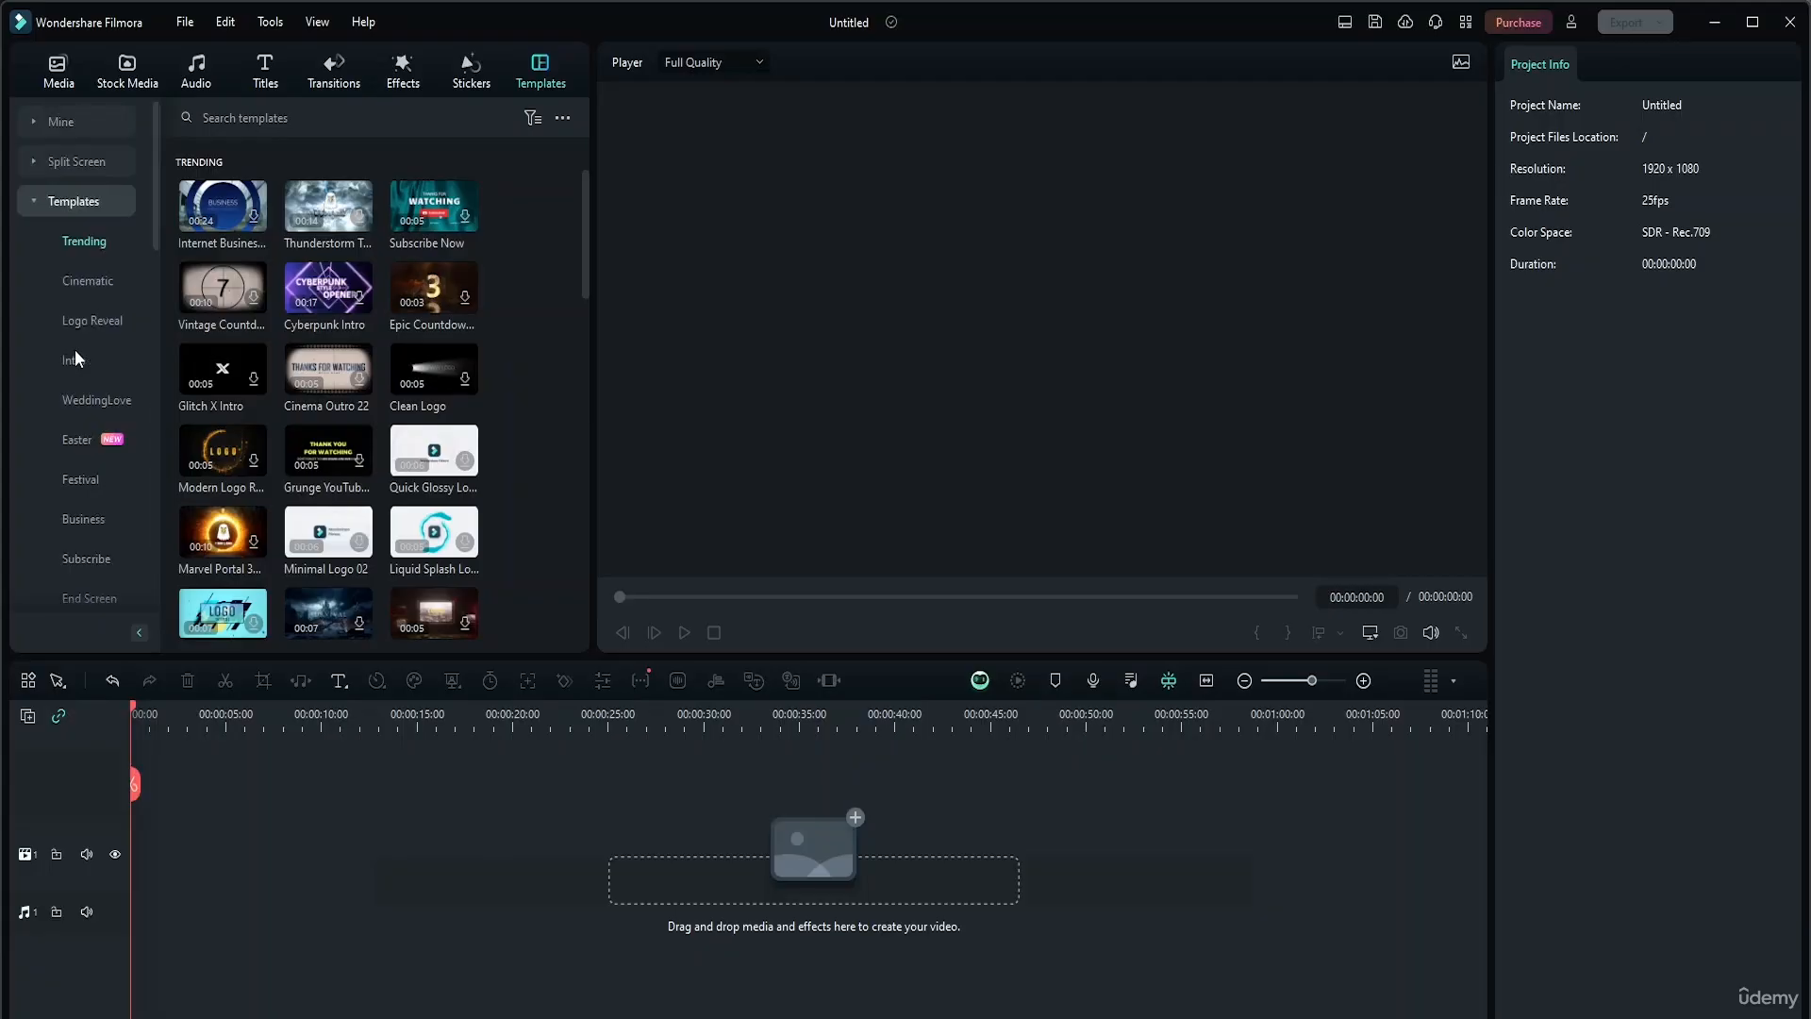
{"action": "scroll", "coordinate": [73, 349], "scroll_direction": "down", "scroll_amount": 2}
{"action": "scroll", "coordinate": [54, 356], "scroll_direction": "up", "scroll_amount": 1}
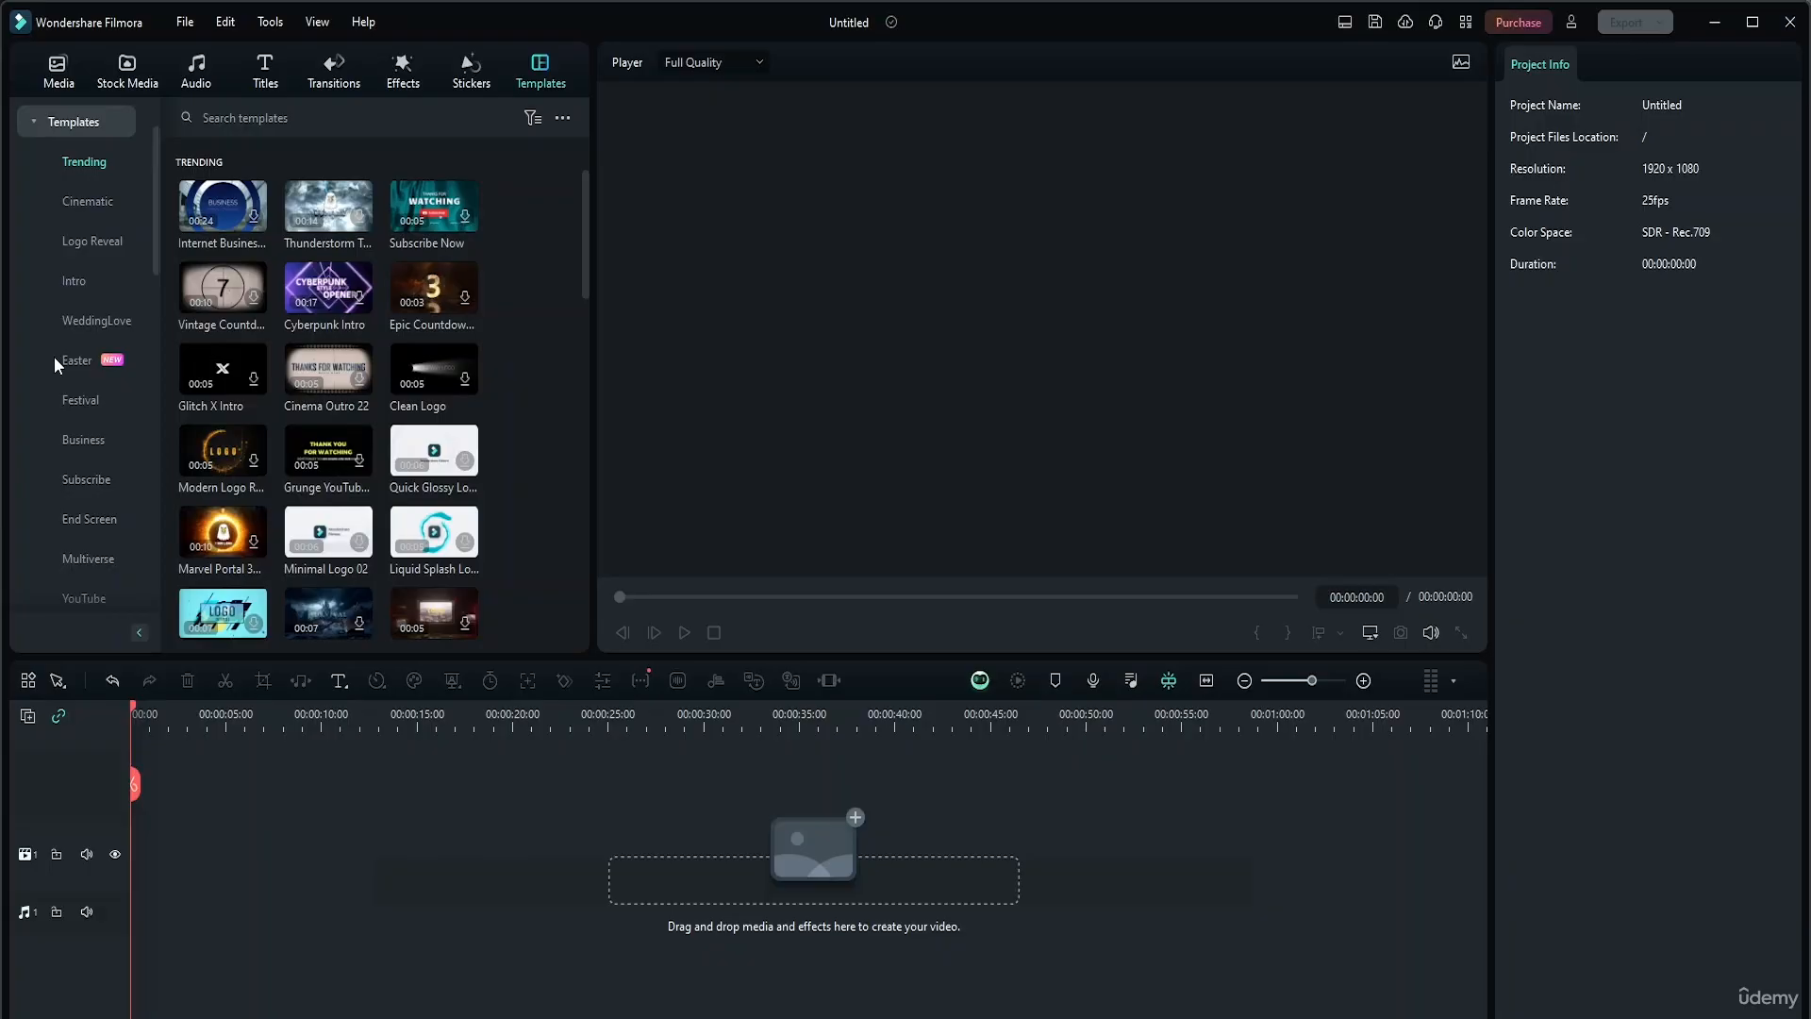
{"action": "scroll", "coordinate": [106, 364], "scroll_direction": "down", "scroll_amount": 5}
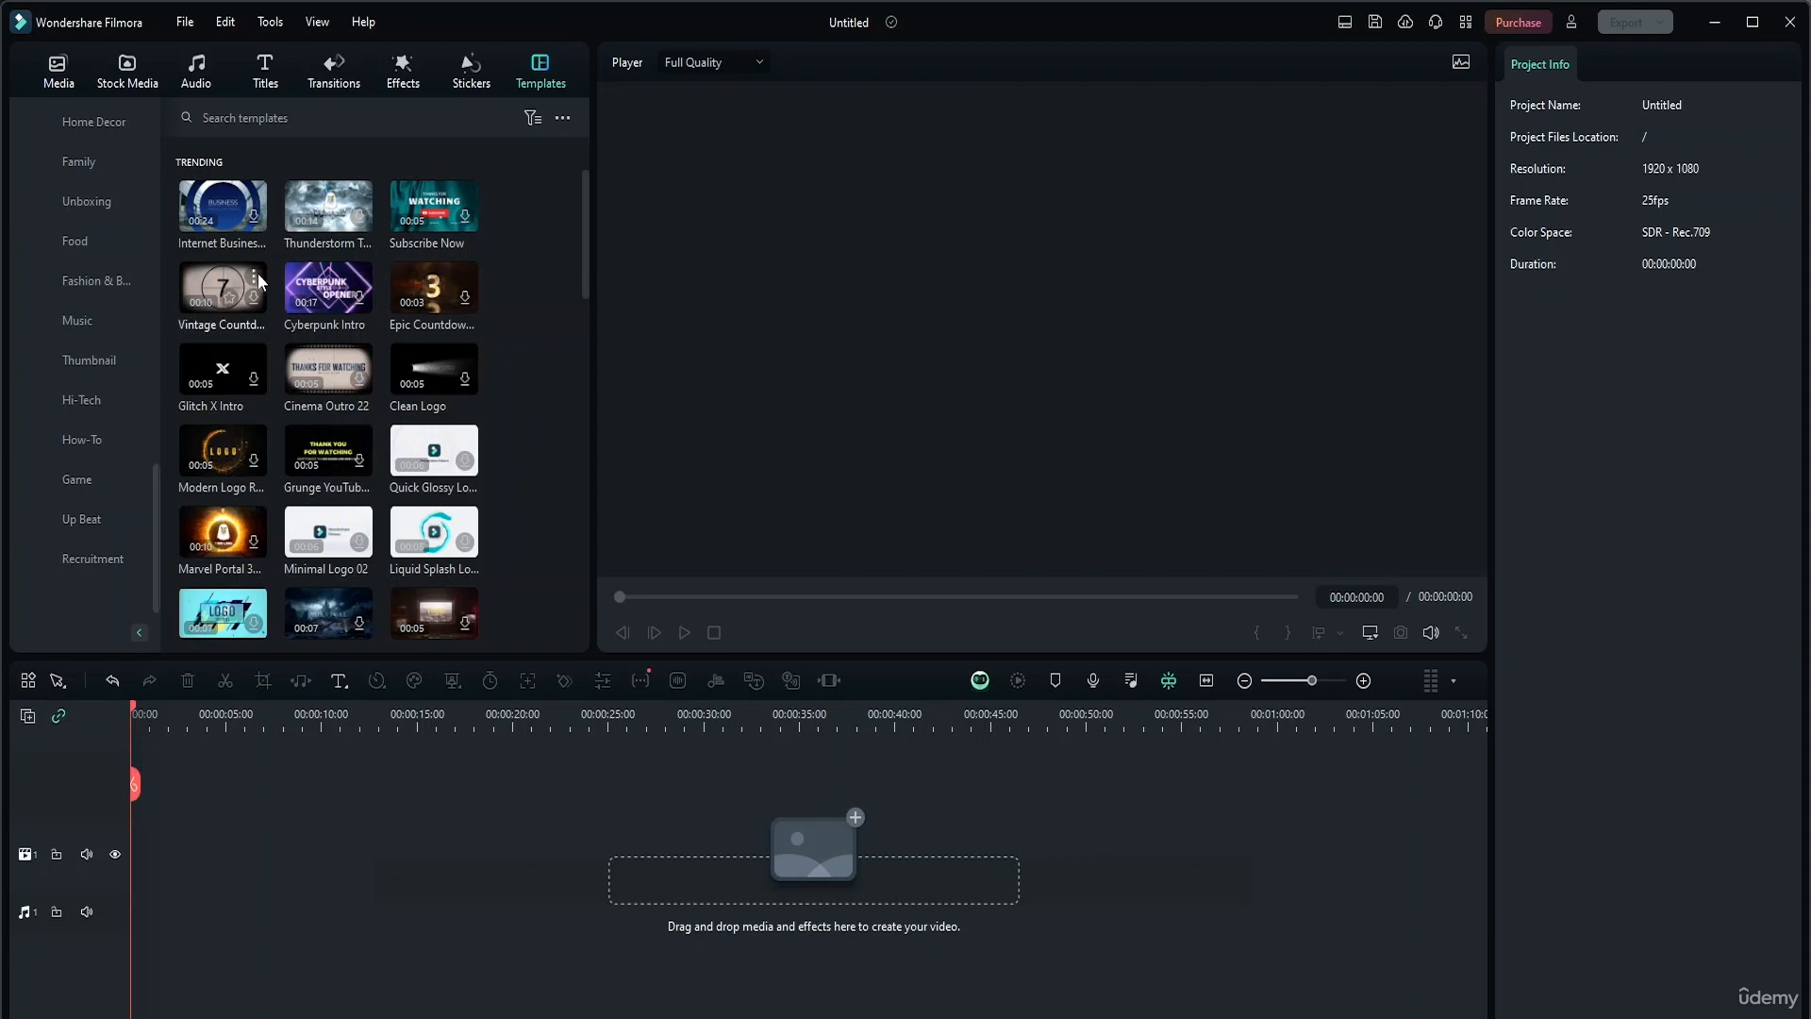
{"action": "scroll", "coordinate": [155, 269], "scroll_direction": "up", "scroll_amount": 10}
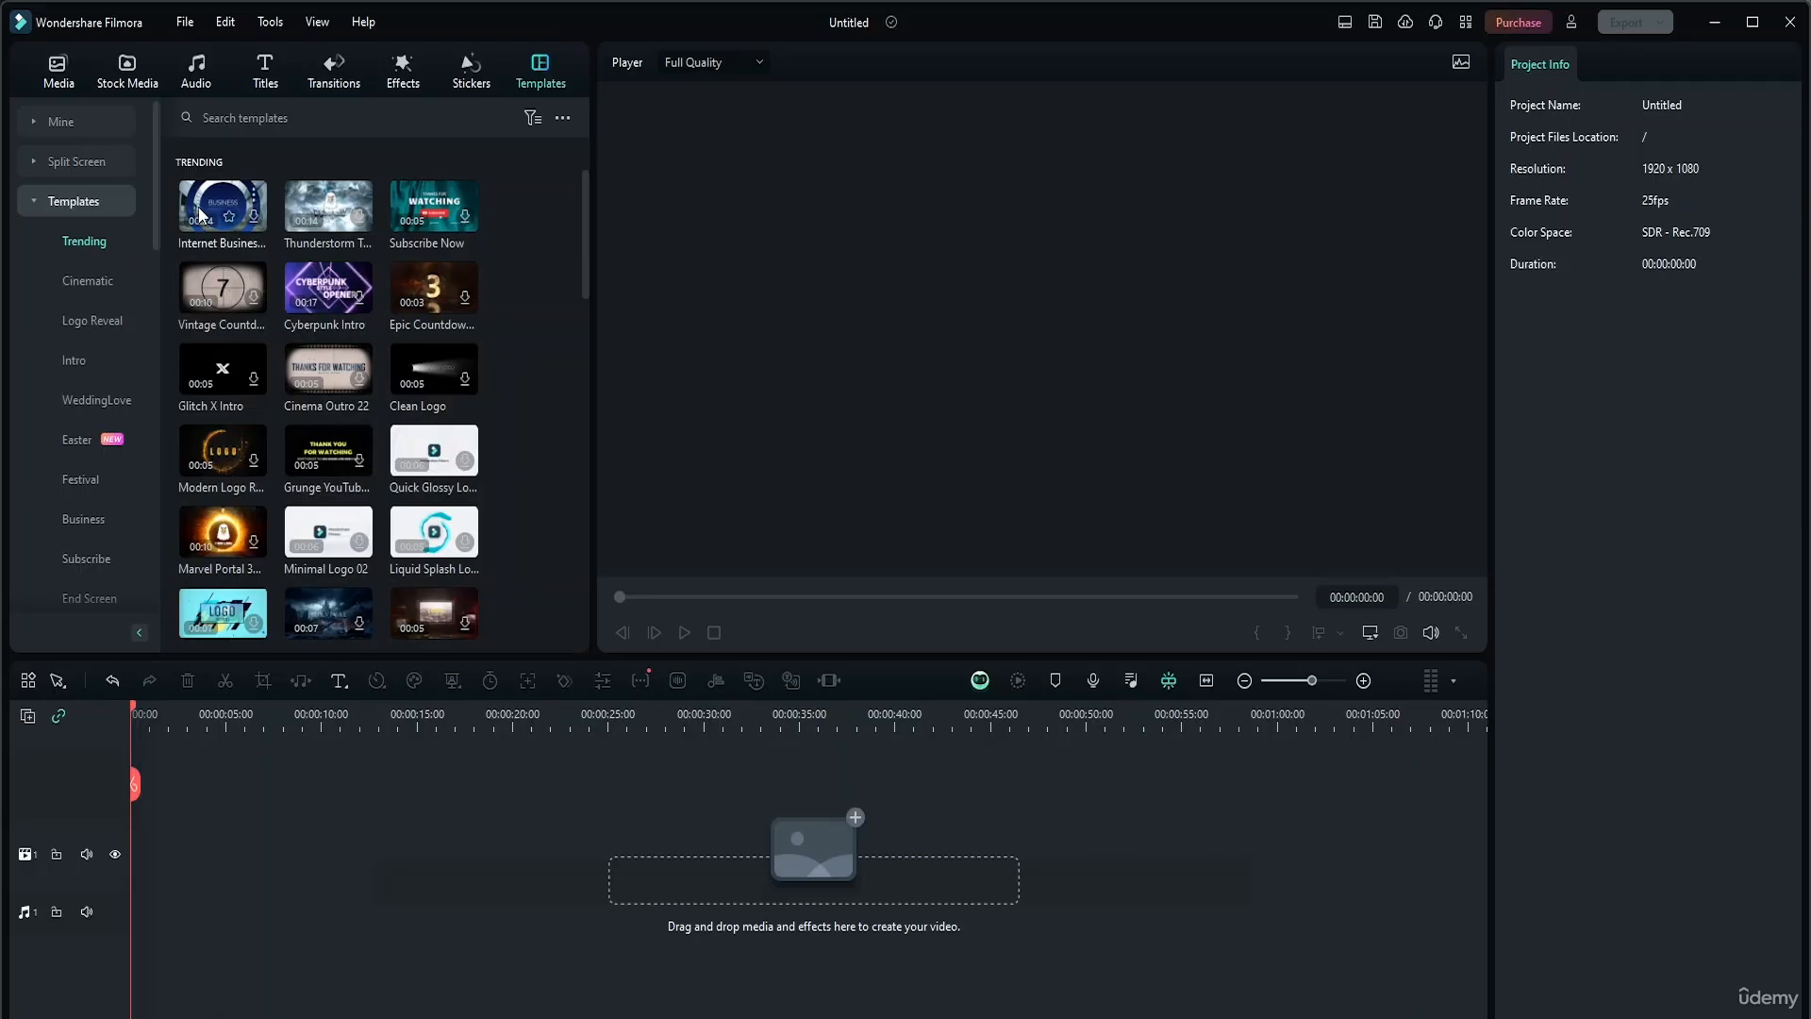
{"action": "scroll", "coordinate": [283, 406], "scroll_direction": "down", "scroll_amount": 15}
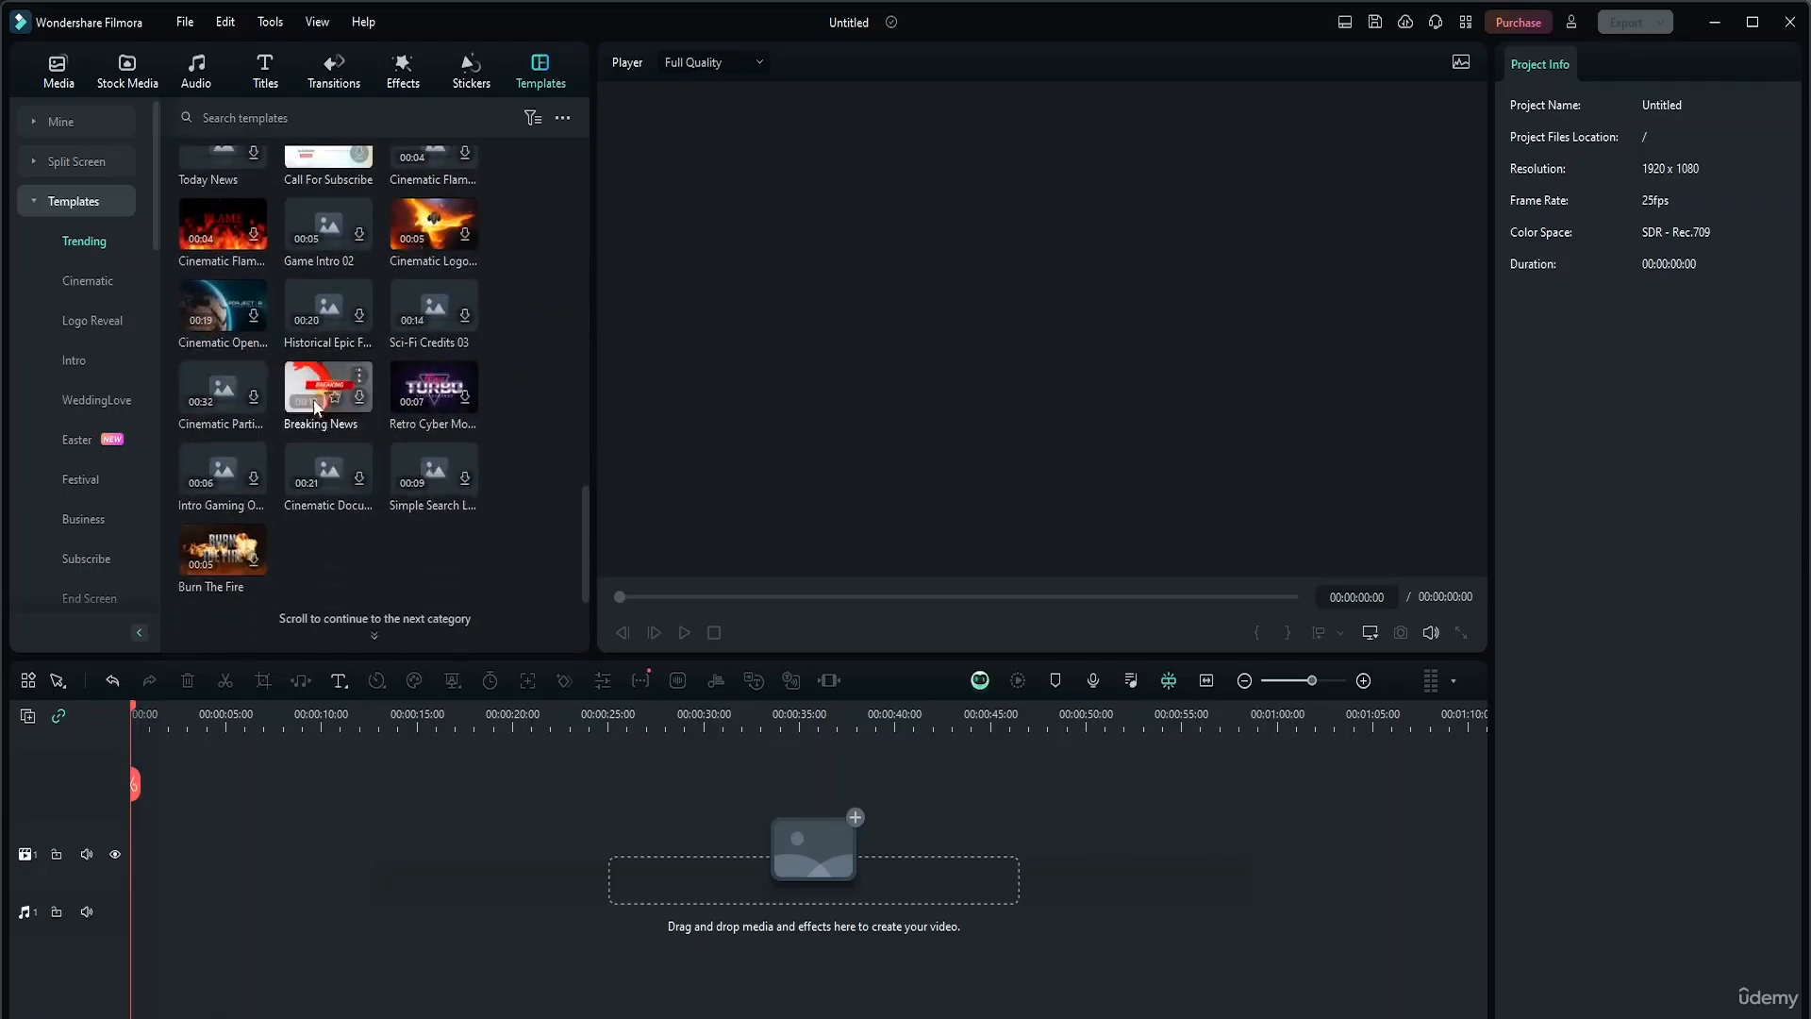
{"action": "scroll", "coordinate": [415, 518], "scroll_direction": "down", "scroll_amount": 5}
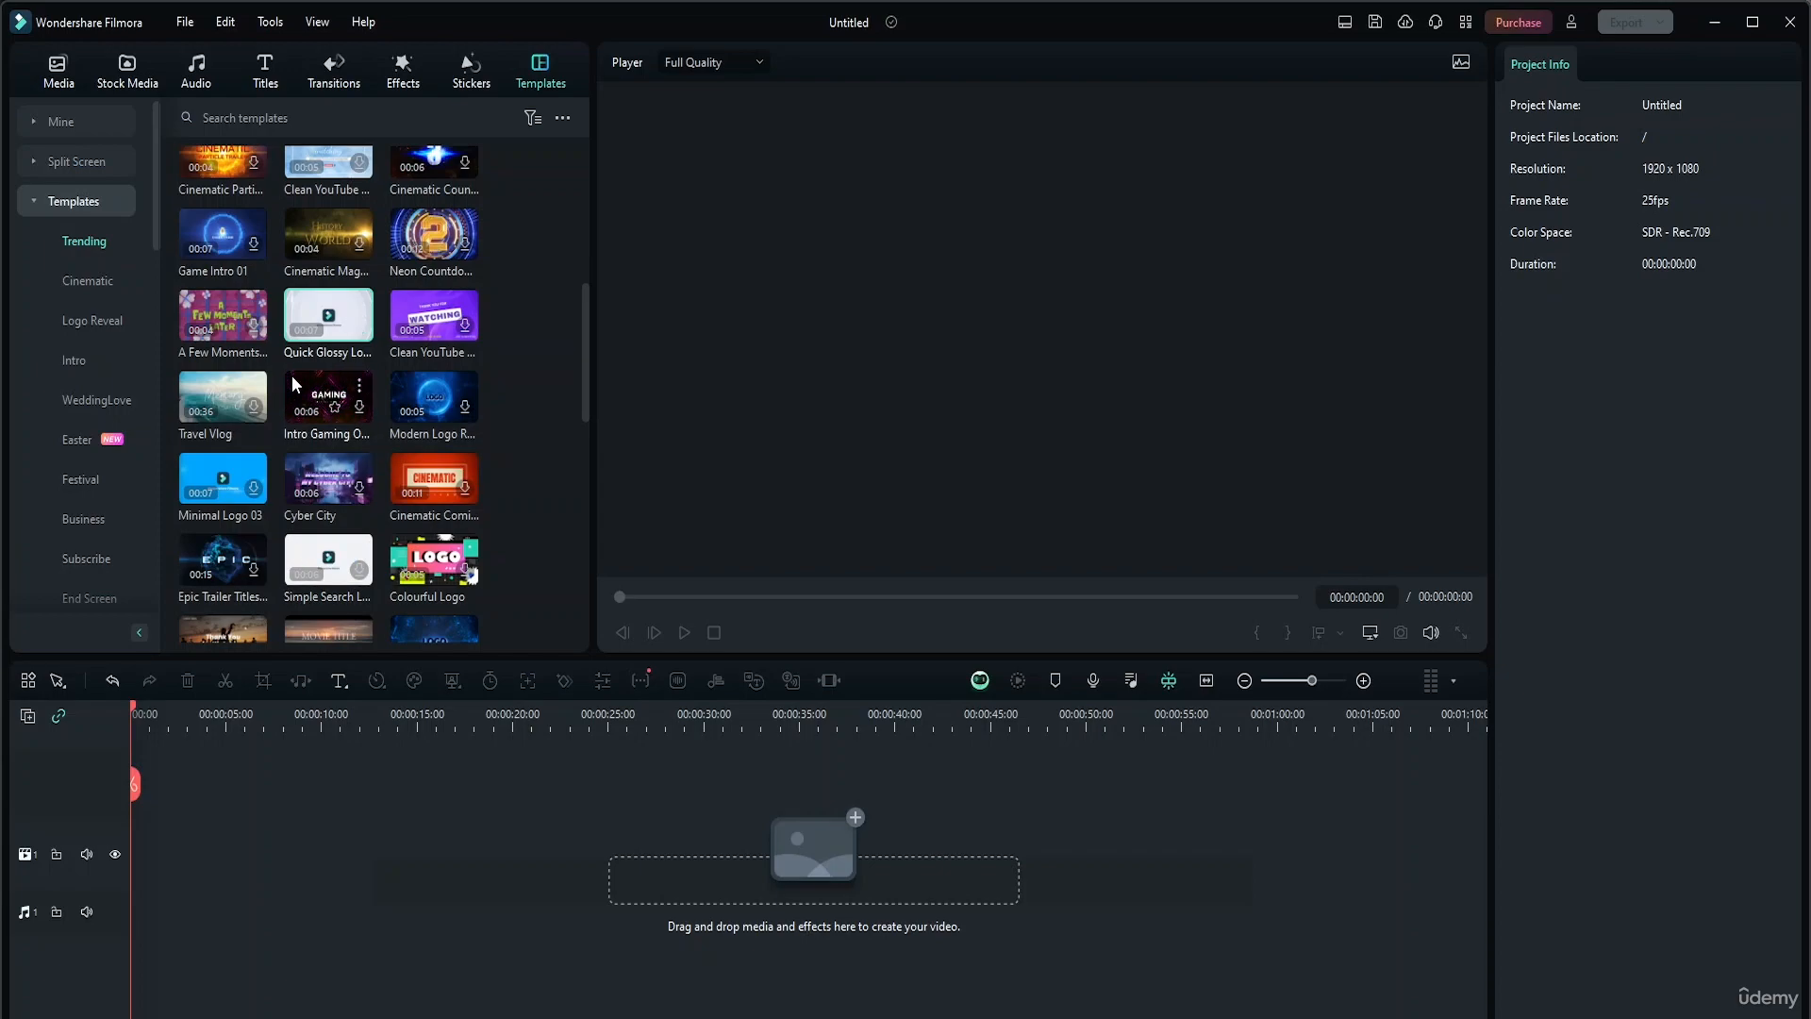
Play the Quick Glossy logo template in the player to preview its animation, and stop at the beginning
{"action": "left_click", "coordinate": [686, 634]}
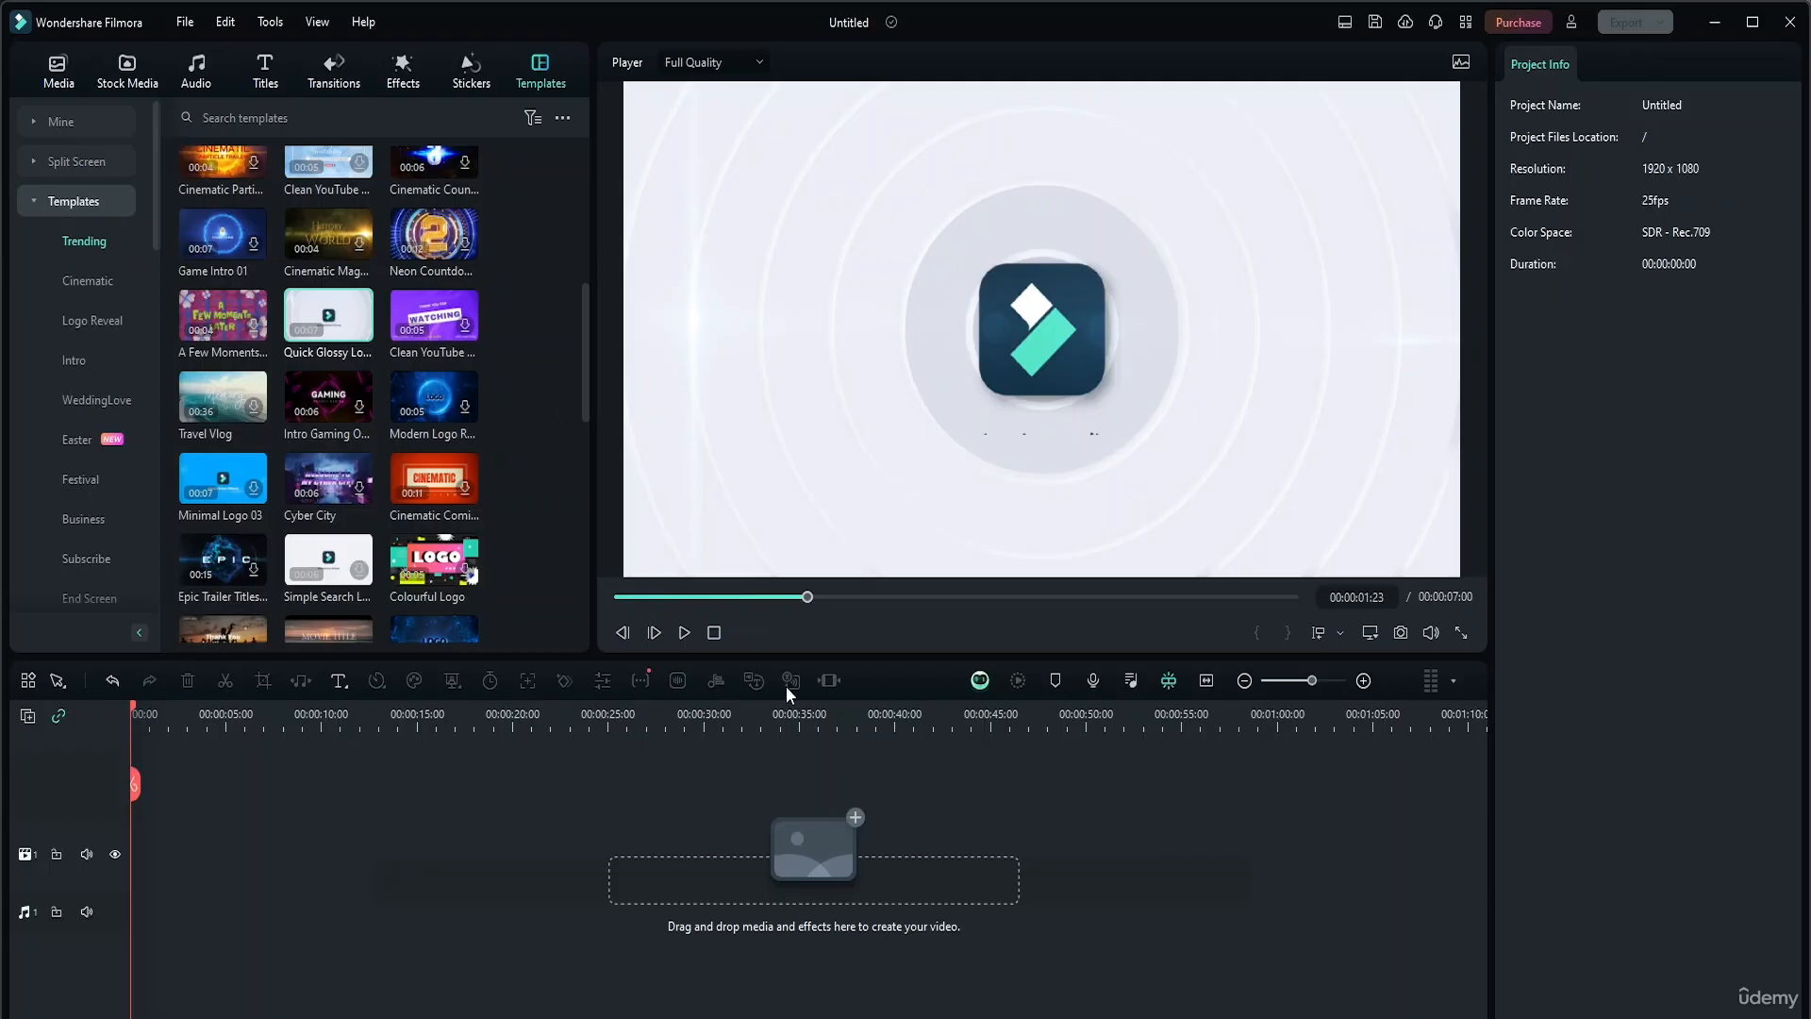
{"action": "left_click", "coordinate": [686, 633]}
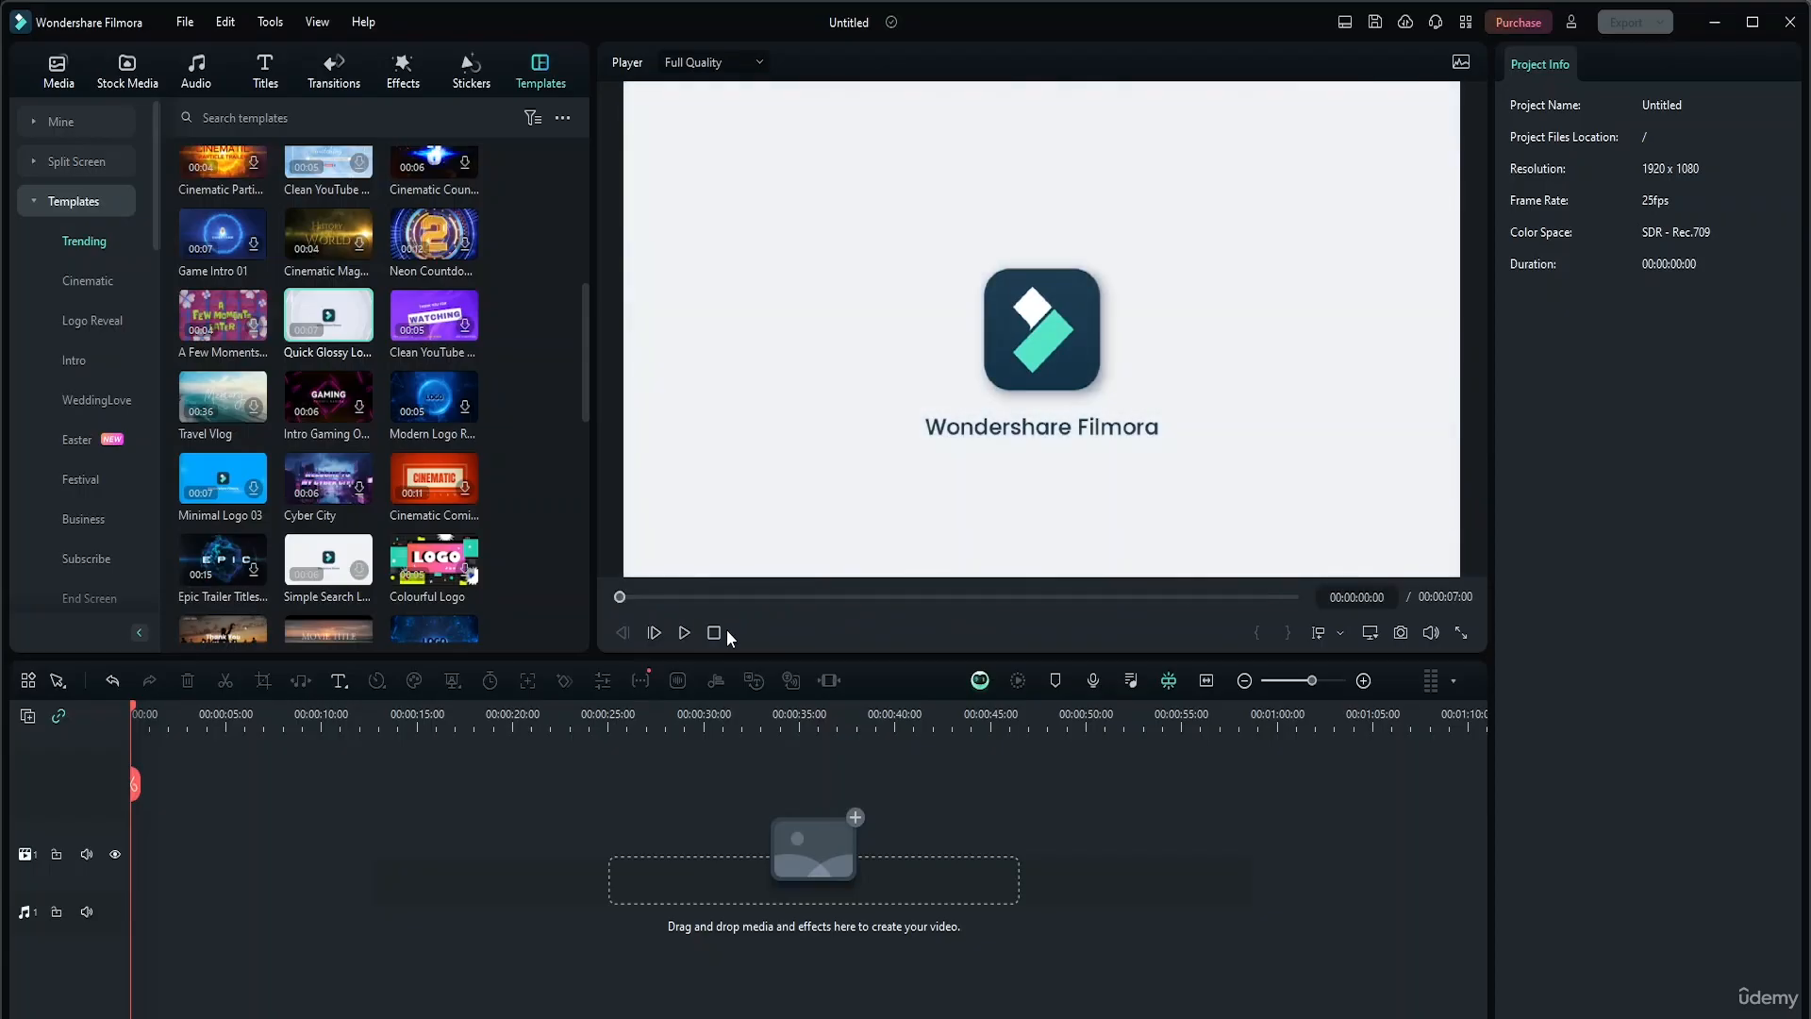
{"action": "left_click", "coordinate": [717, 632]}
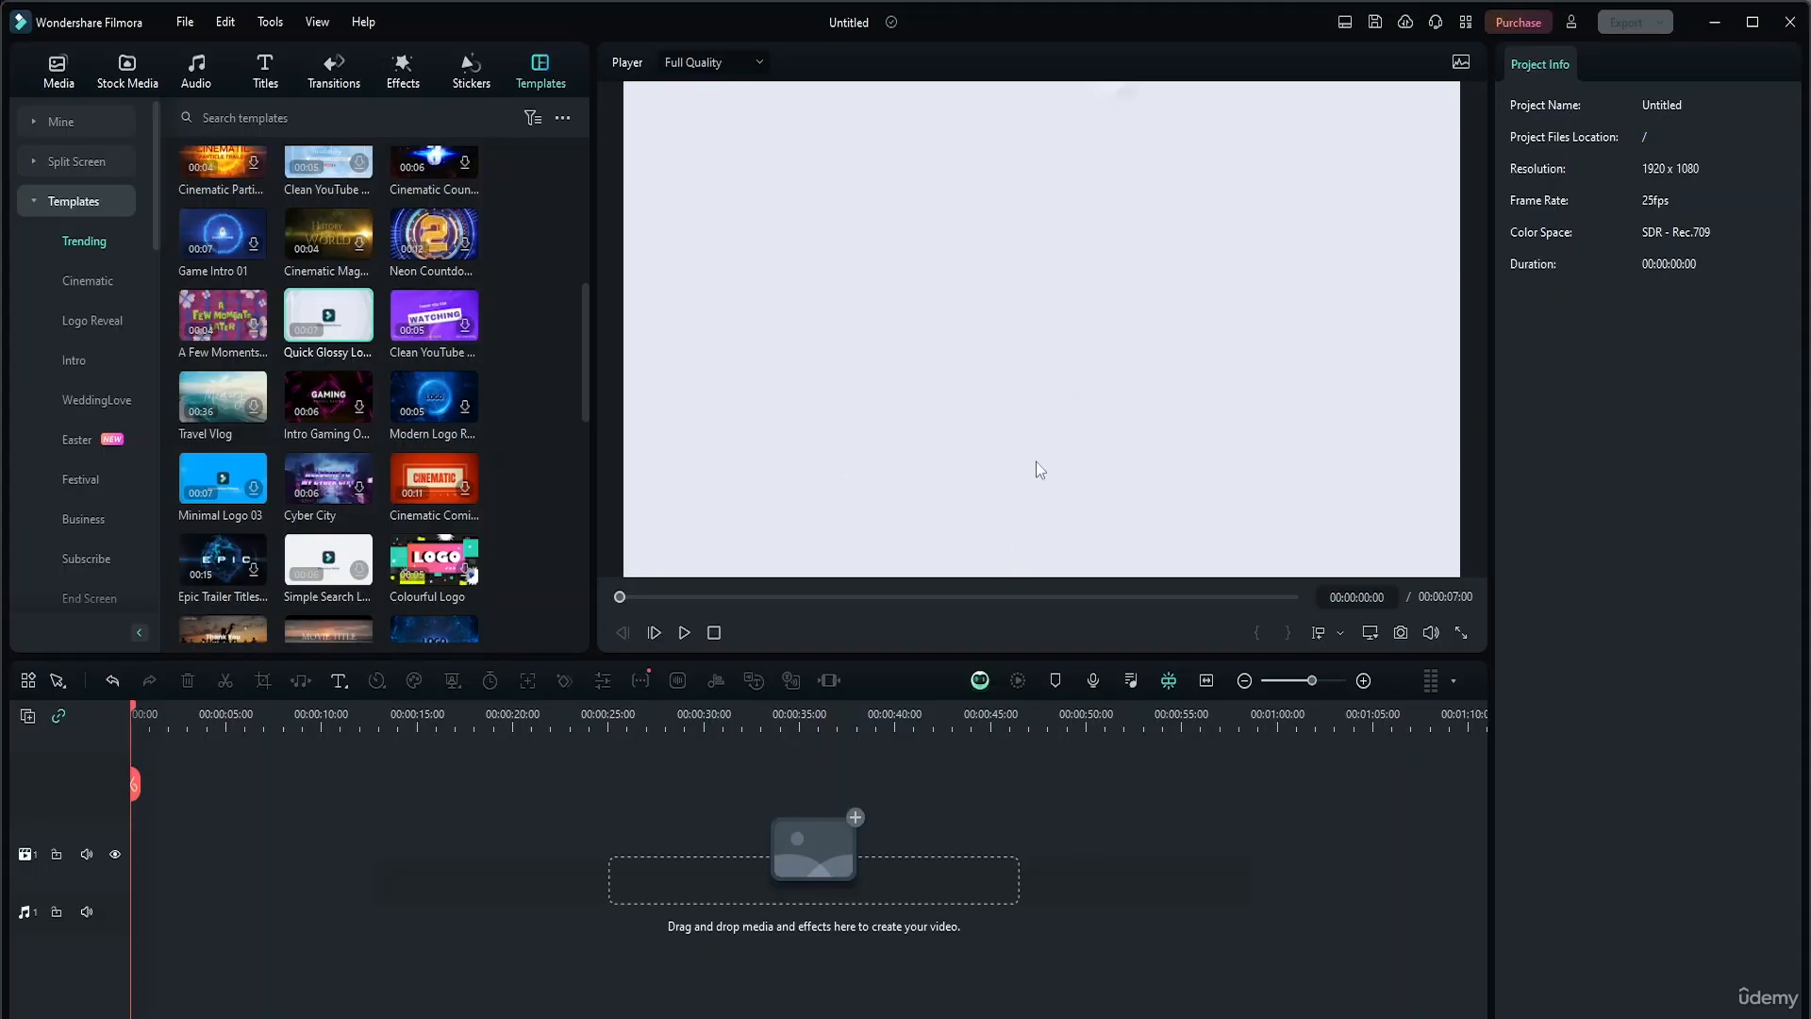
Download the Clean YouTube Outro 02 template and look through the other Trending templates
{"action": "left_click", "coordinate": [464, 330]}
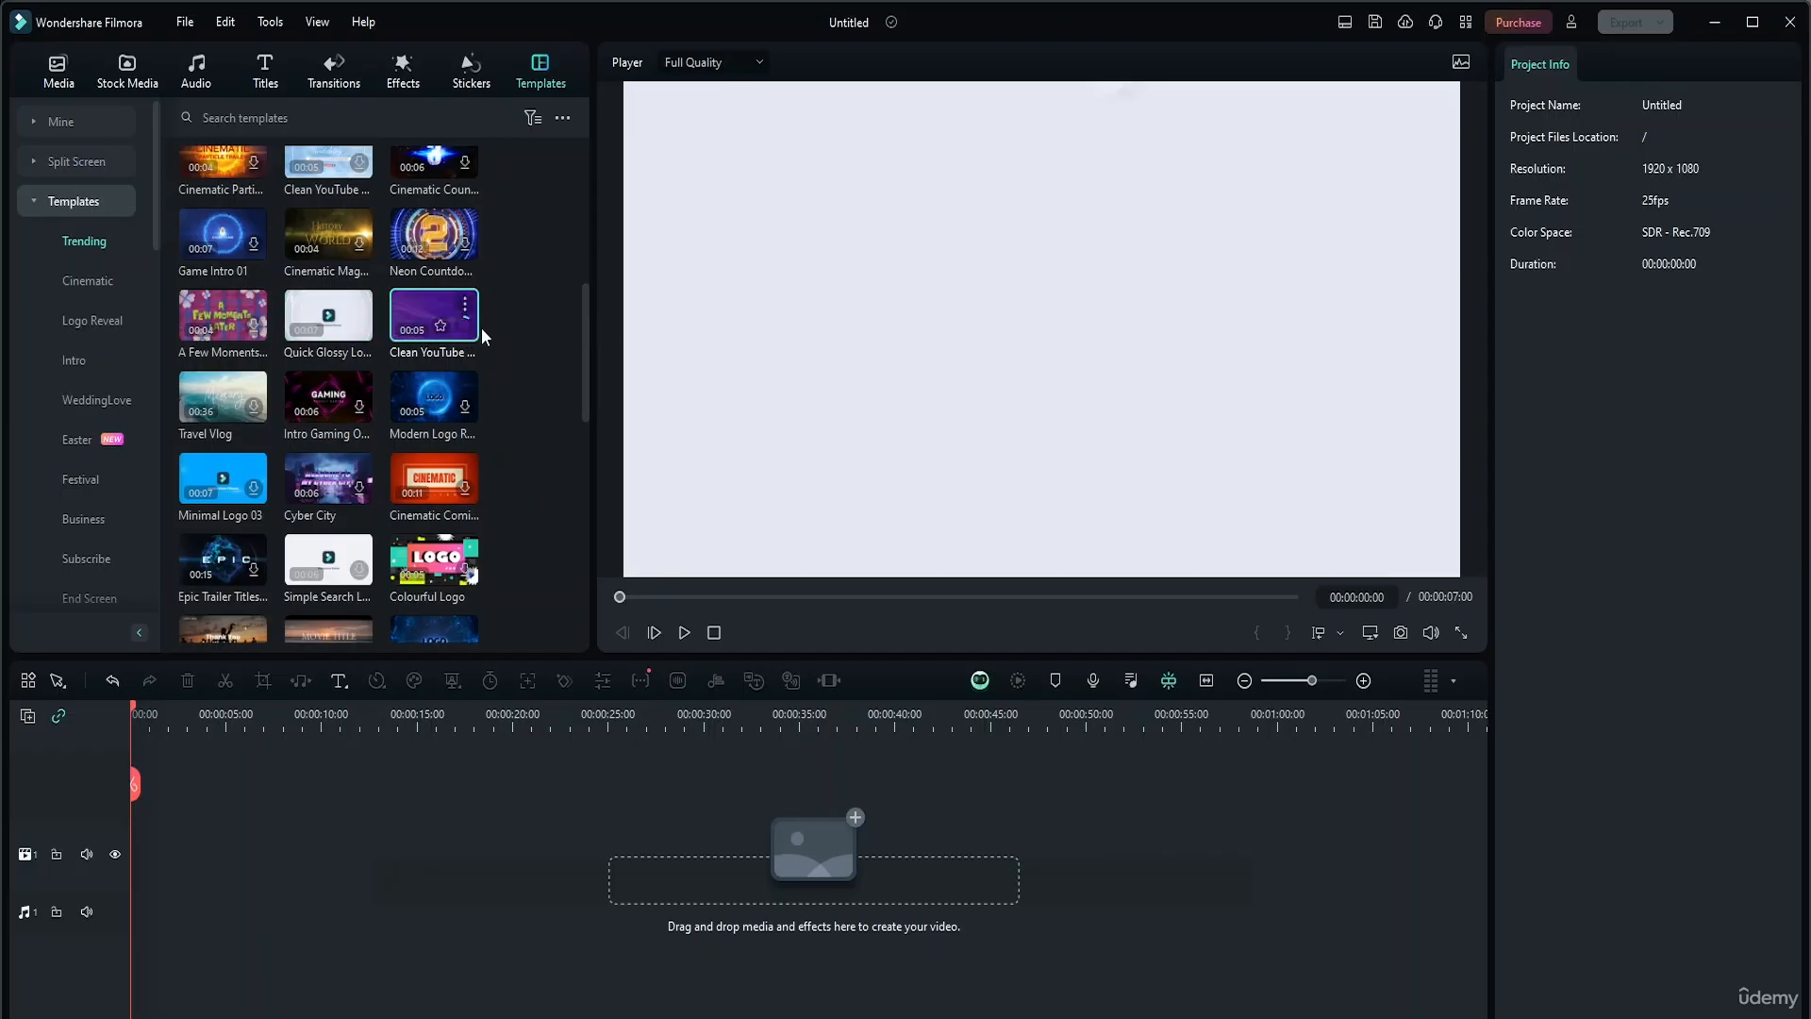
{"action": "scroll", "coordinate": [490, 331], "scroll_direction": "up", "scroll_amount": 1}
{"action": "scroll", "coordinate": [490, 331], "scroll_direction": "up", "scroll_amount": 2}
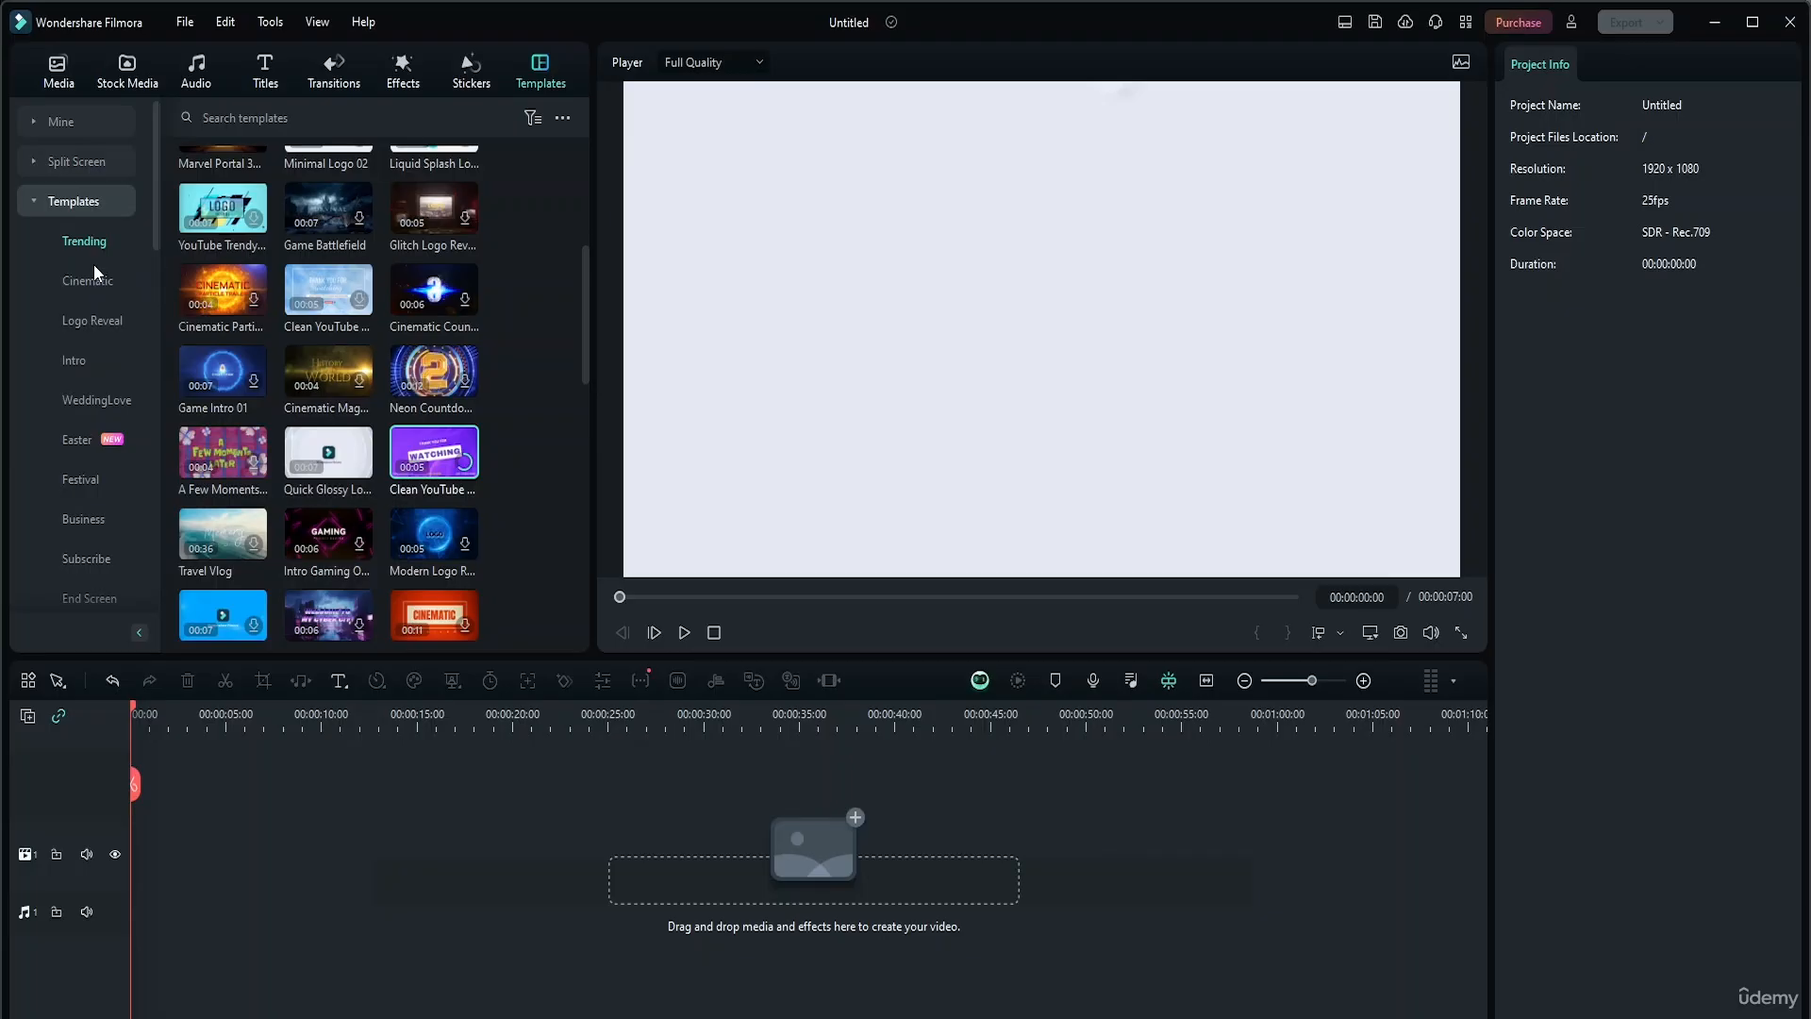
{"action": "scroll", "coordinate": [419, 555], "scroll_direction": "up", "scroll_amount": 5}
{"action": "scroll", "coordinate": [419, 555], "scroll_direction": "down", "scroll_amount": 10}
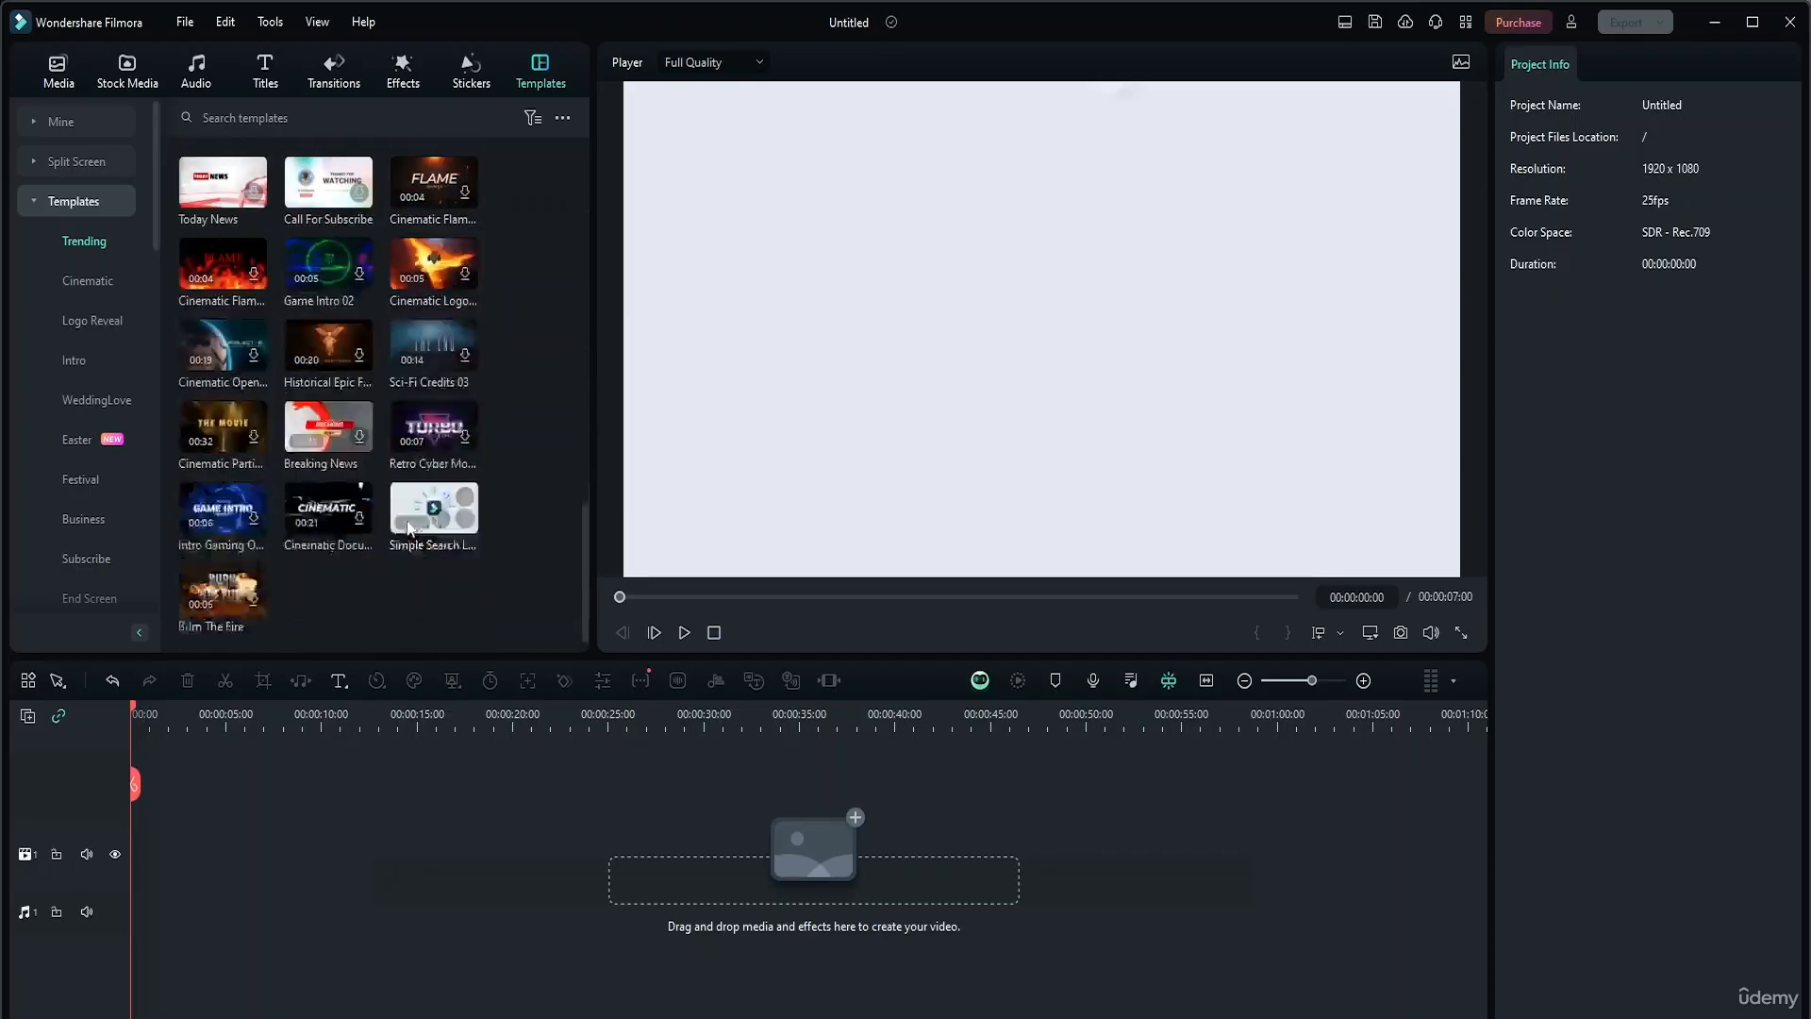
{"action": "scroll", "coordinate": [406, 518], "scroll_direction": "up", "scroll_amount": 3}
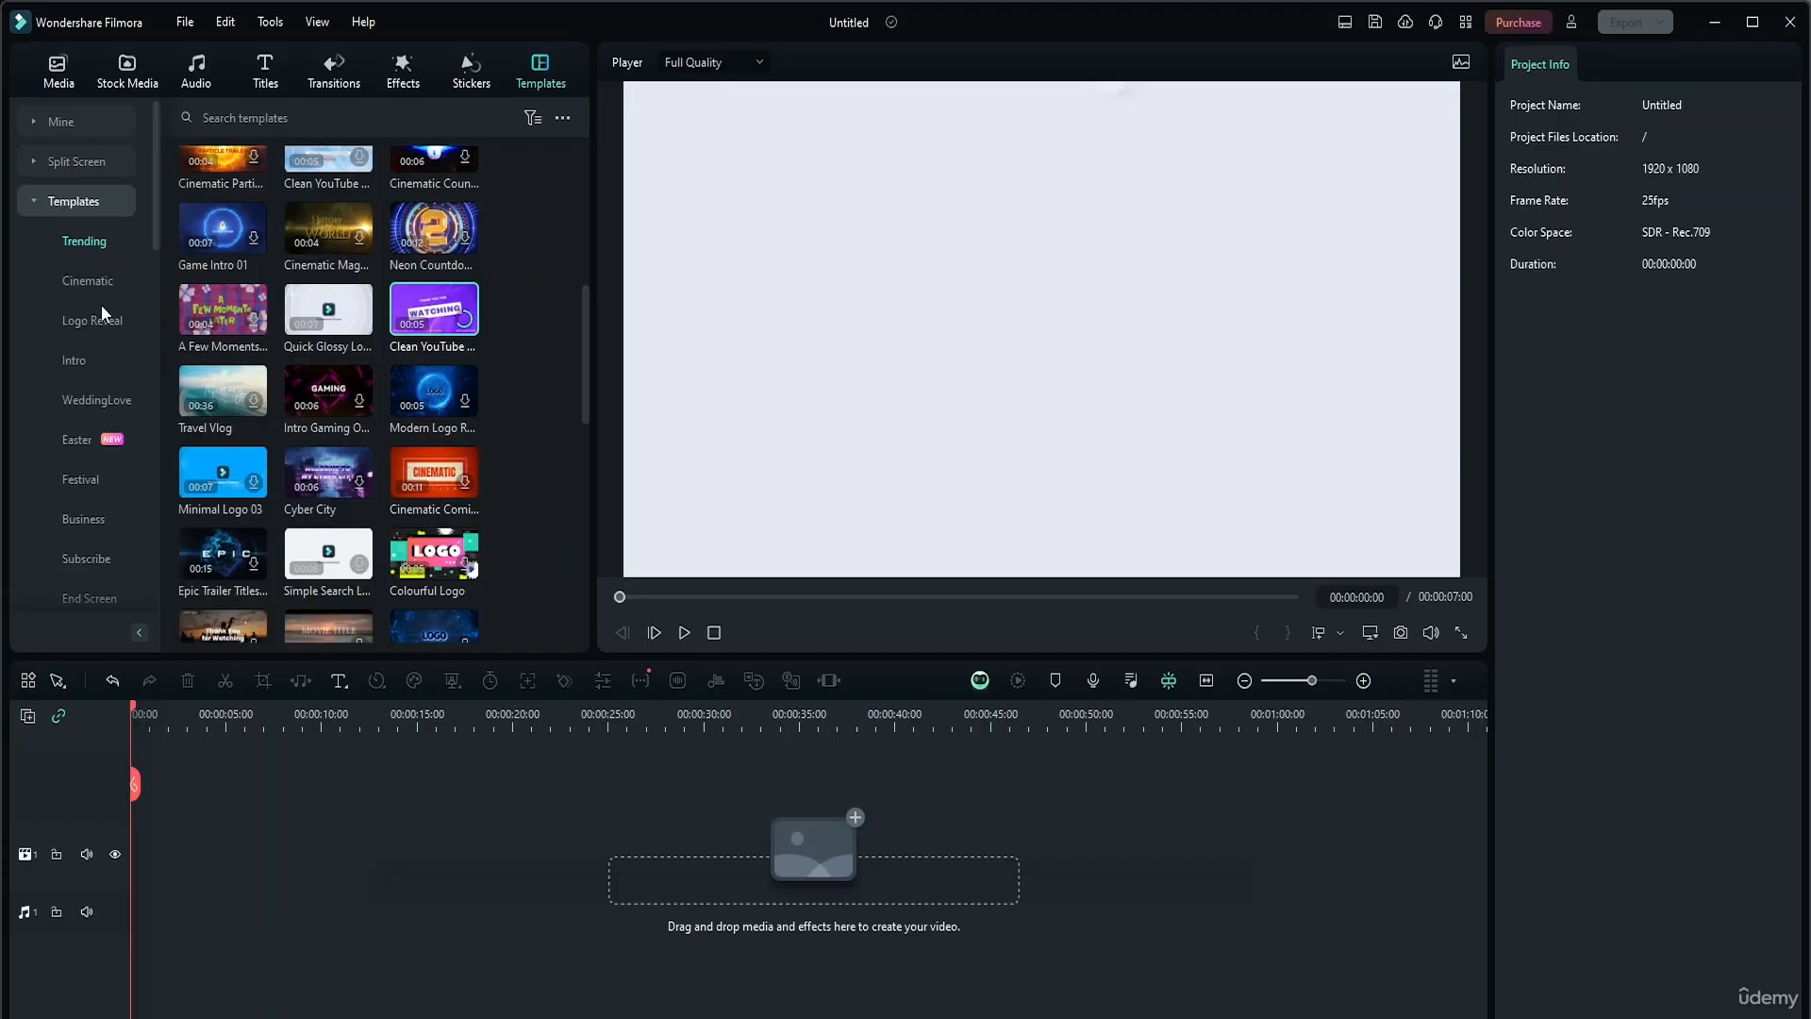
{"action": "scroll", "coordinate": [100, 321], "scroll_direction": "down", "scroll_amount": 5}
{"action": "scroll", "coordinate": [100, 340], "scroll_direction": "up", "scroll_amount": 5}
{"action": "scroll", "coordinate": [95, 388], "scroll_direction": "down", "scroll_amount": 5}
{"action": "scroll", "coordinate": [93, 386], "scroll_direction": "up", "scroll_amount": 5}
{"action": "mouse_move", "coordinate": [419, 400]}
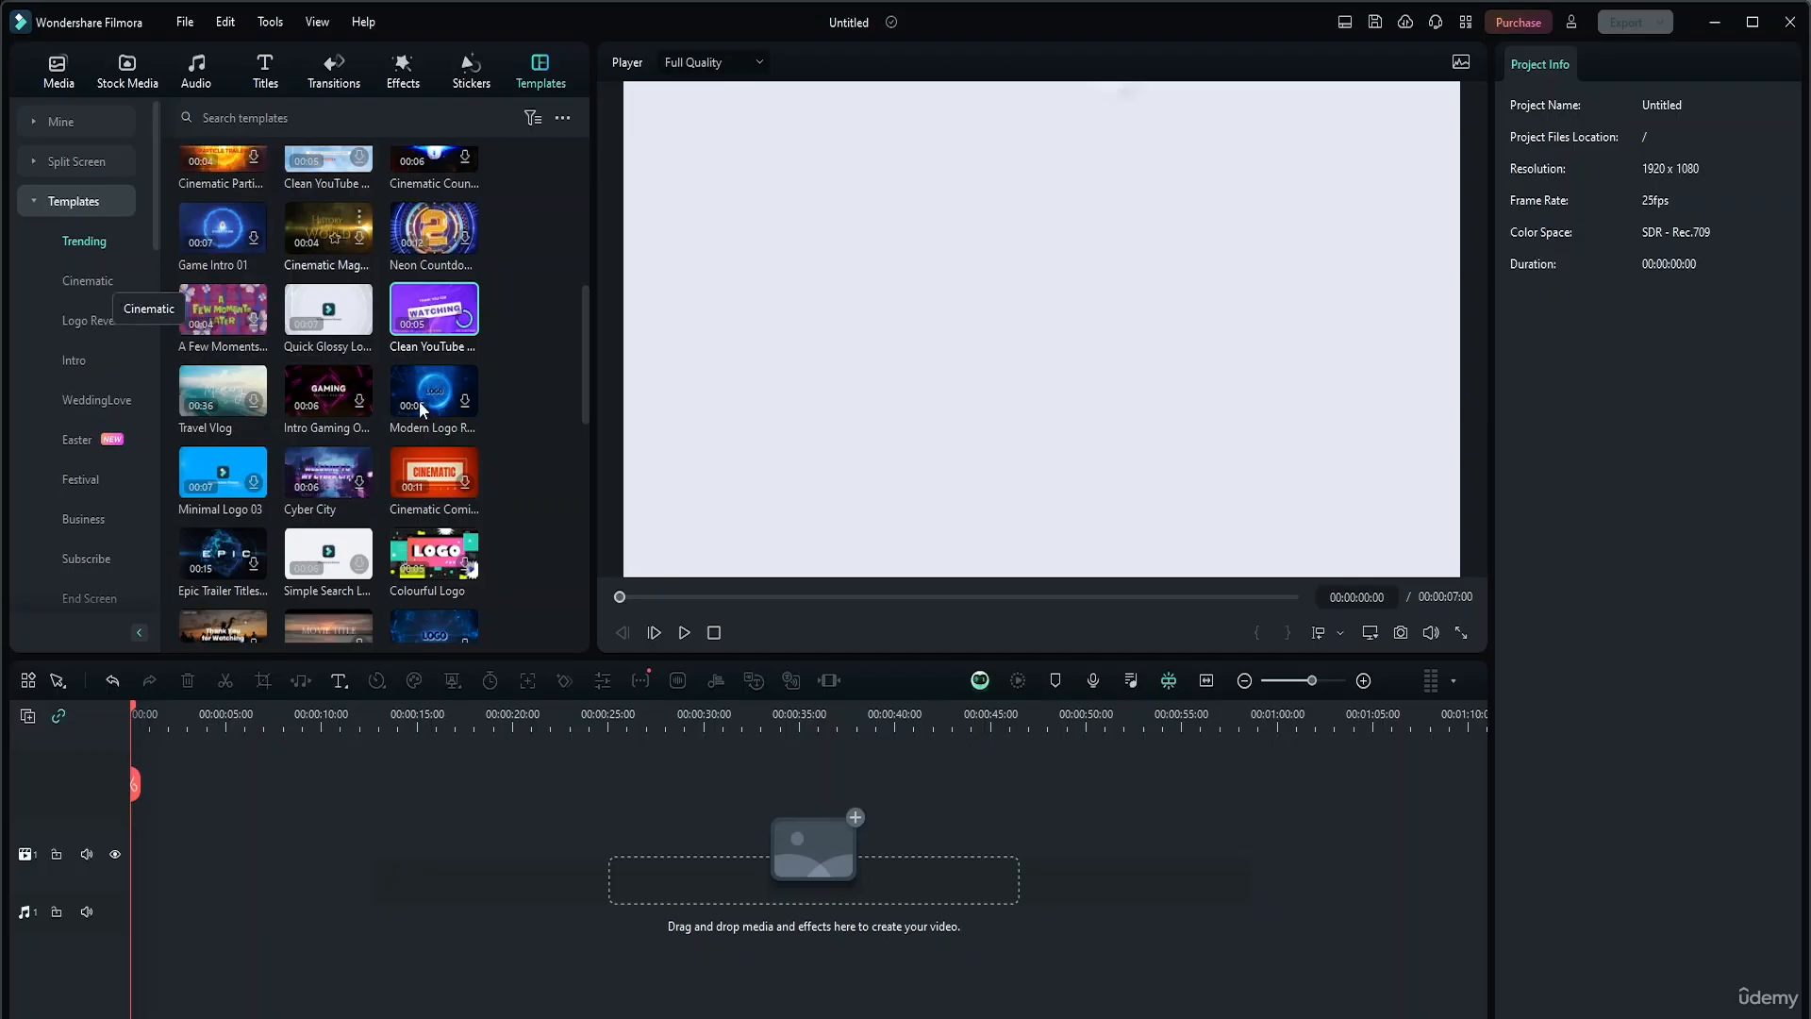
Add the Clean YouTube Outro 02 template to the start of video track 1 and play it back briefly
{"action": "left_click", "coordinate": [439, 306]}
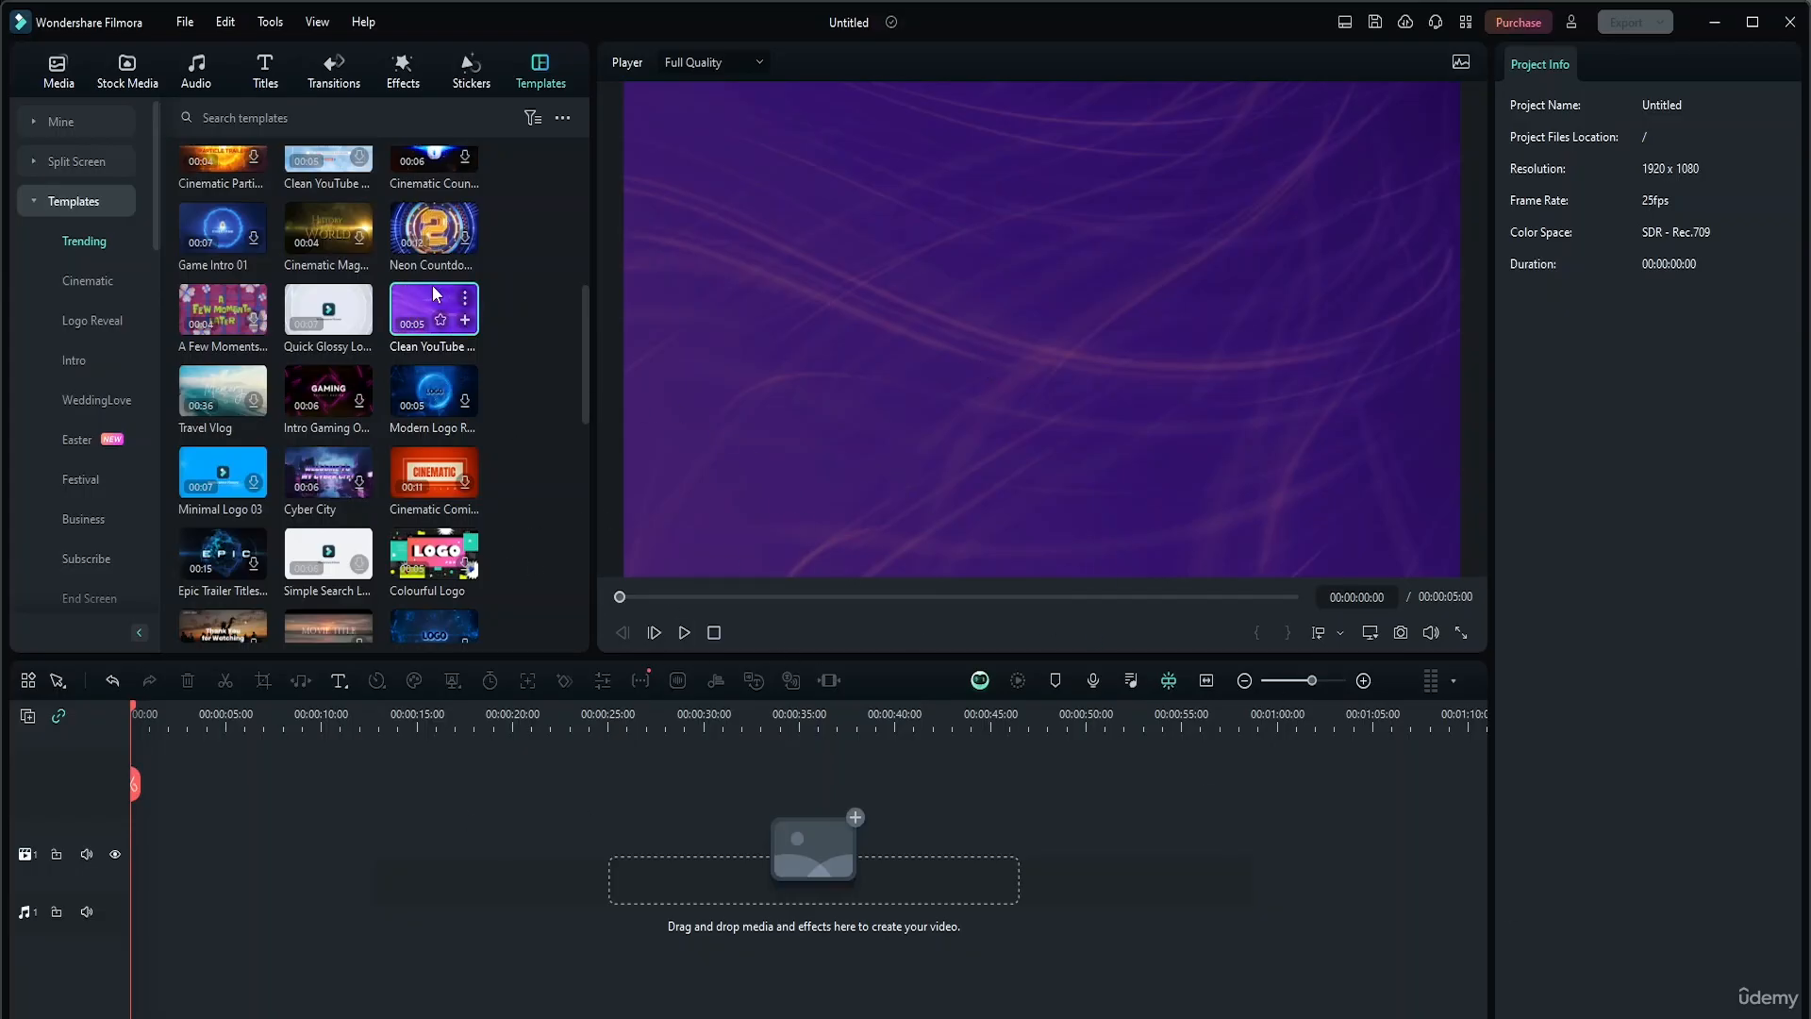
{"action": "left_click_drag", "start_coordinate": [433, 294], "coordinate": [188, 849]}
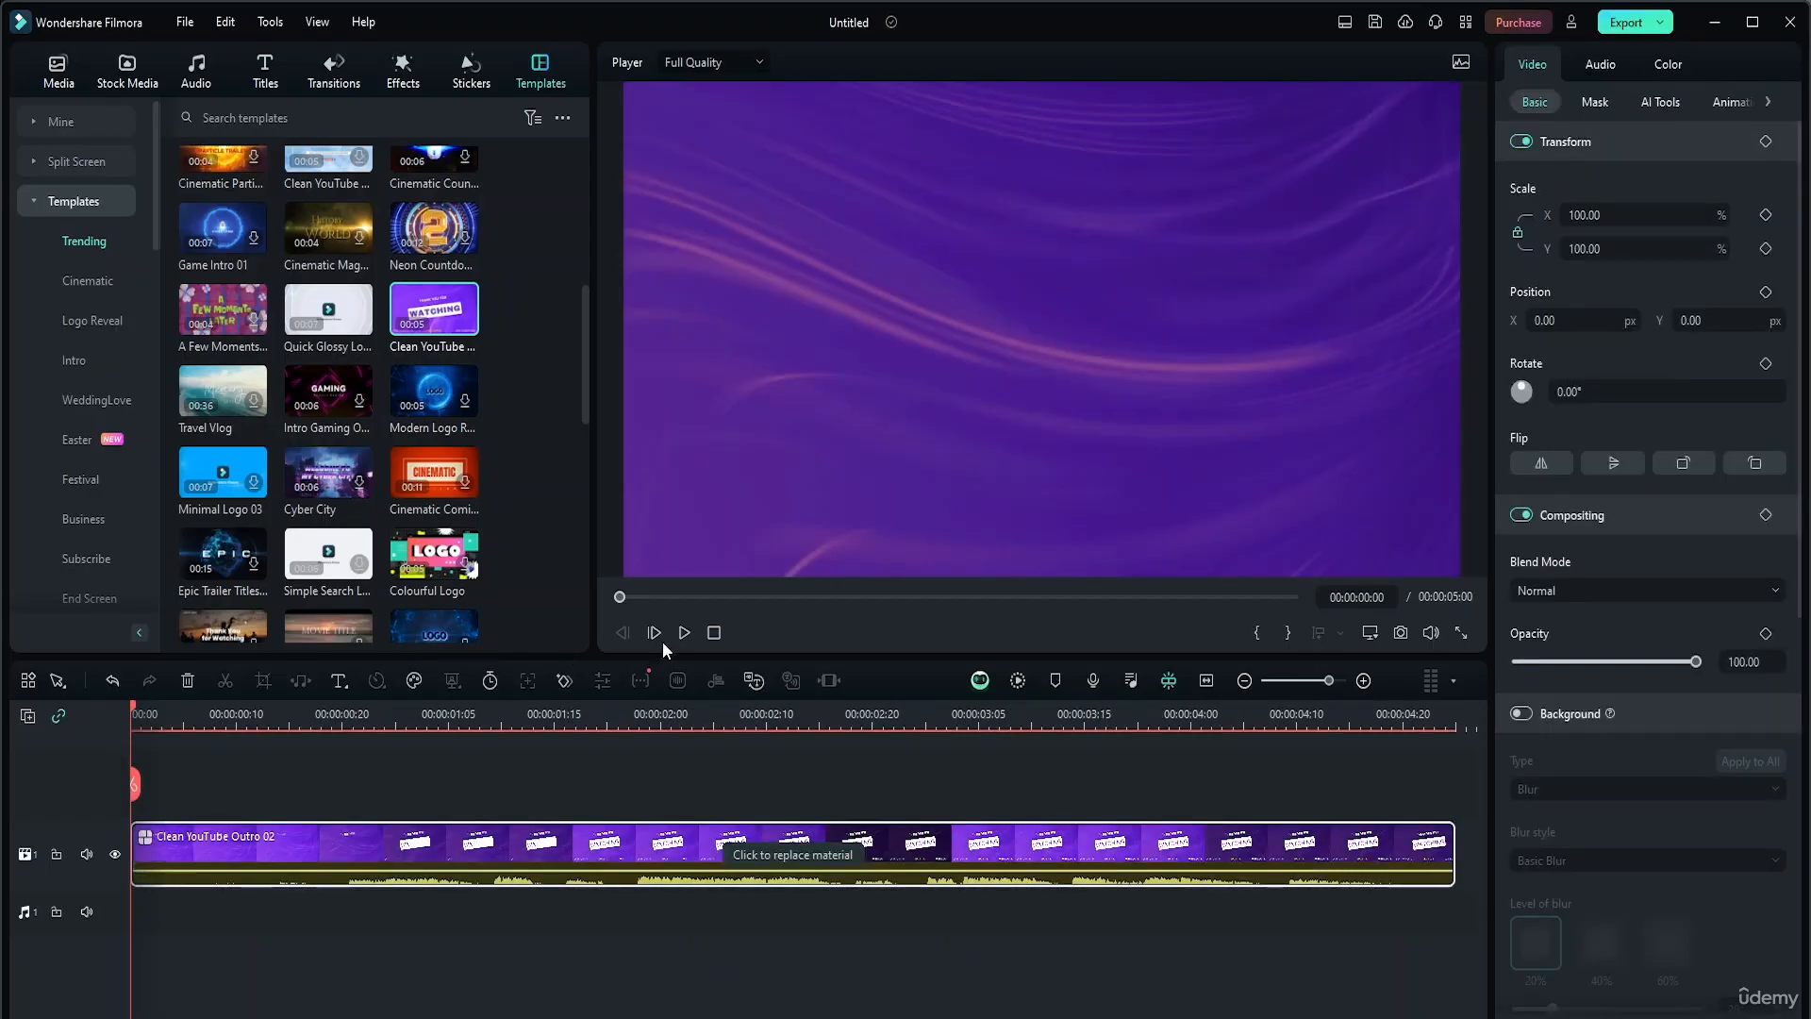
{"action": "left_click", "coordinate": [687, 632]}
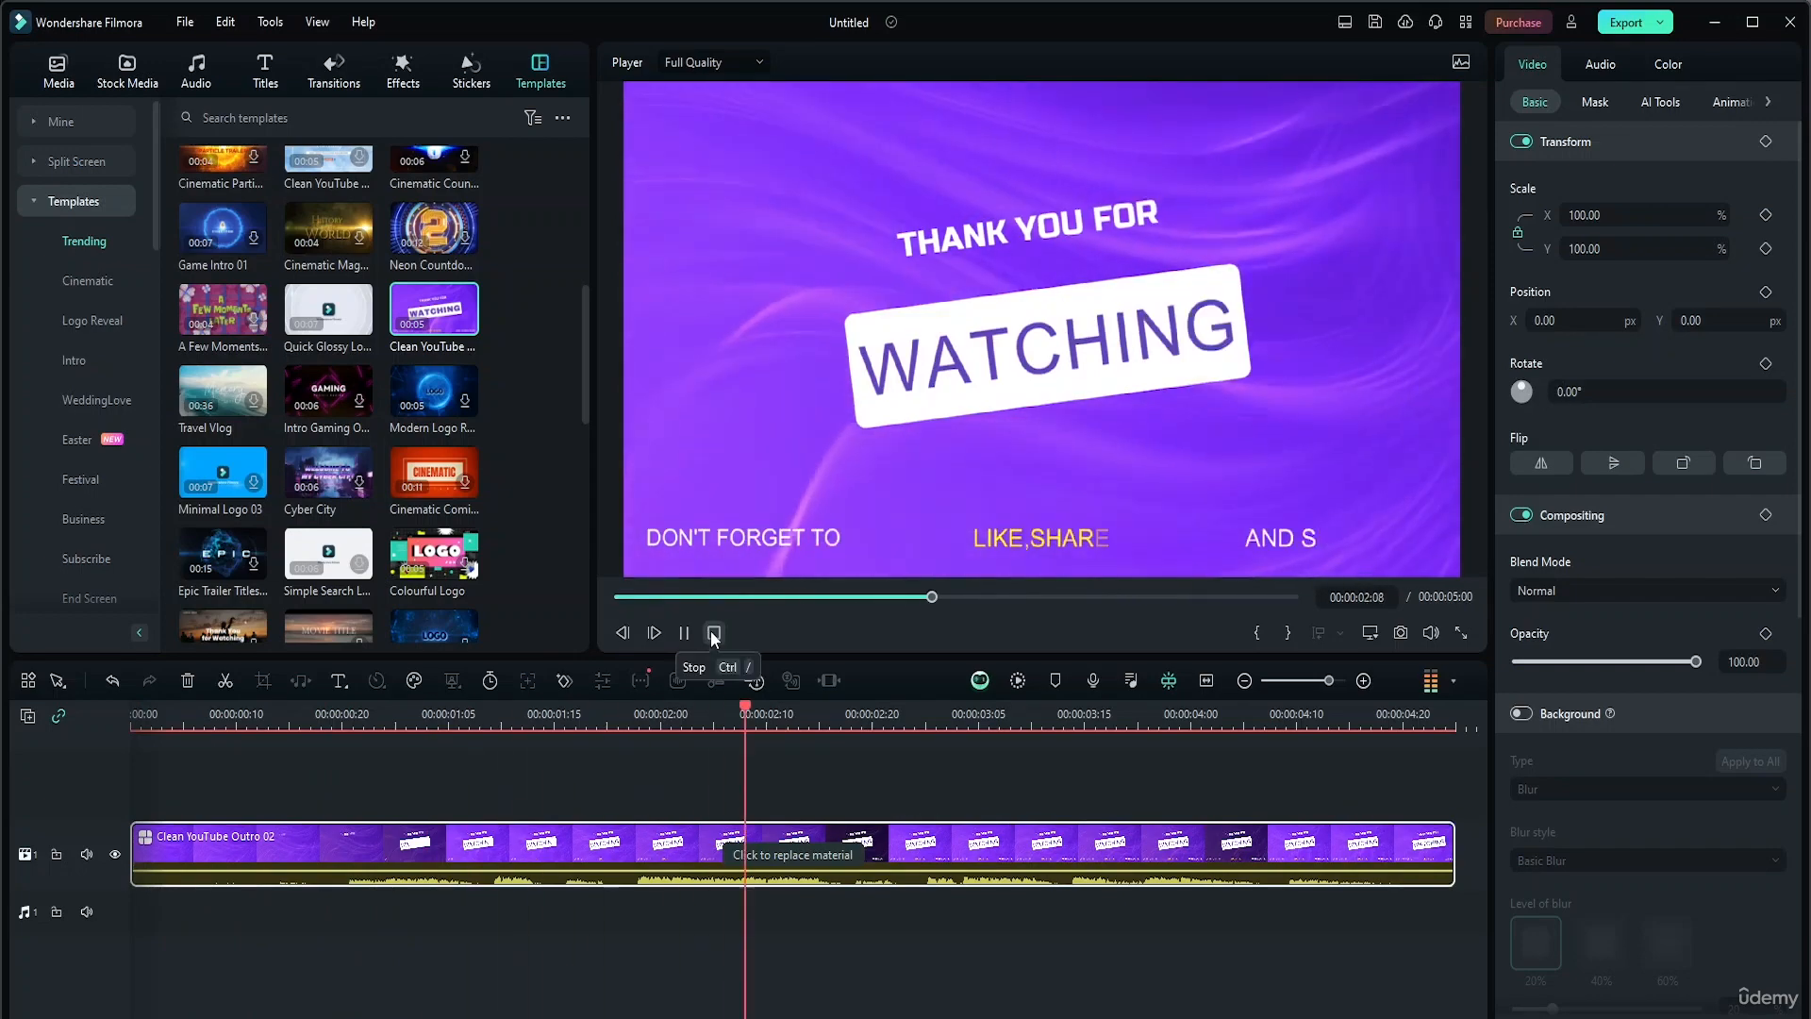
{"action": "left_click", "coordinate": [714, 633]}
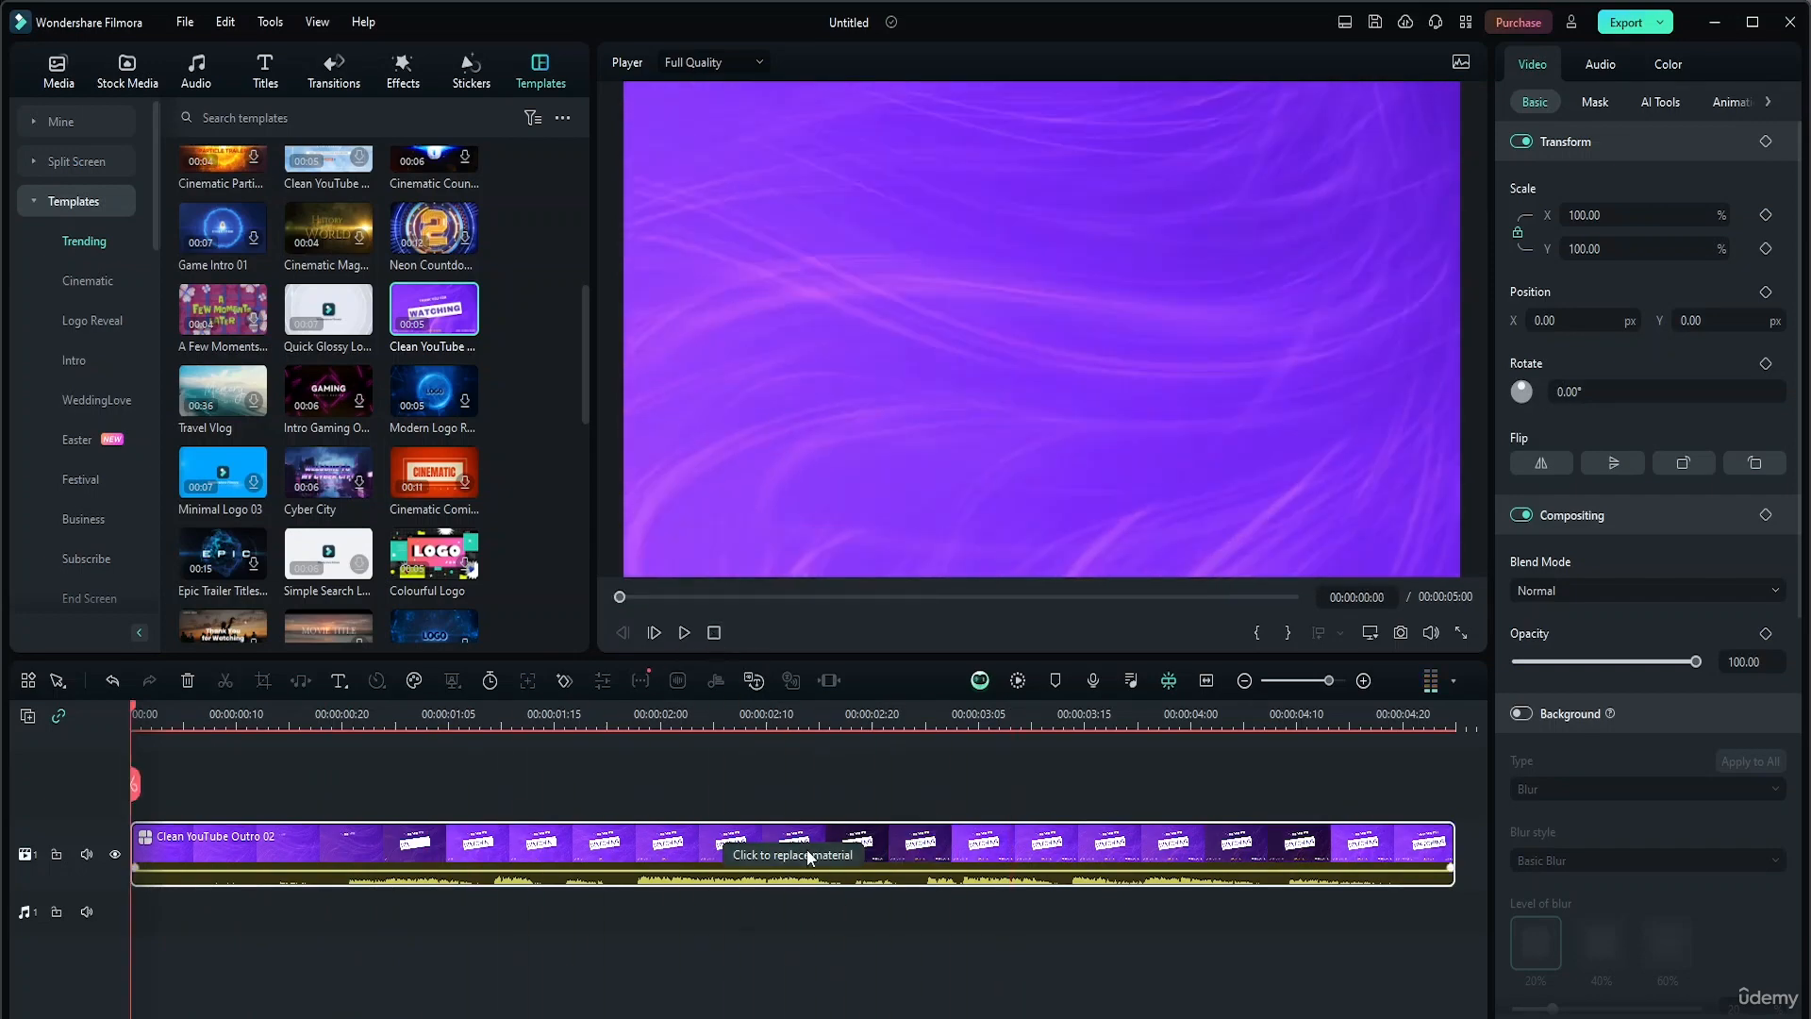
Scrub through the outro clip on the timeline to 00:00:02:01 to inspect its animated text
{"action": "scroll", "coordinate": [808, 844], "scroll_direction": "down", "scroll_amount": 6}
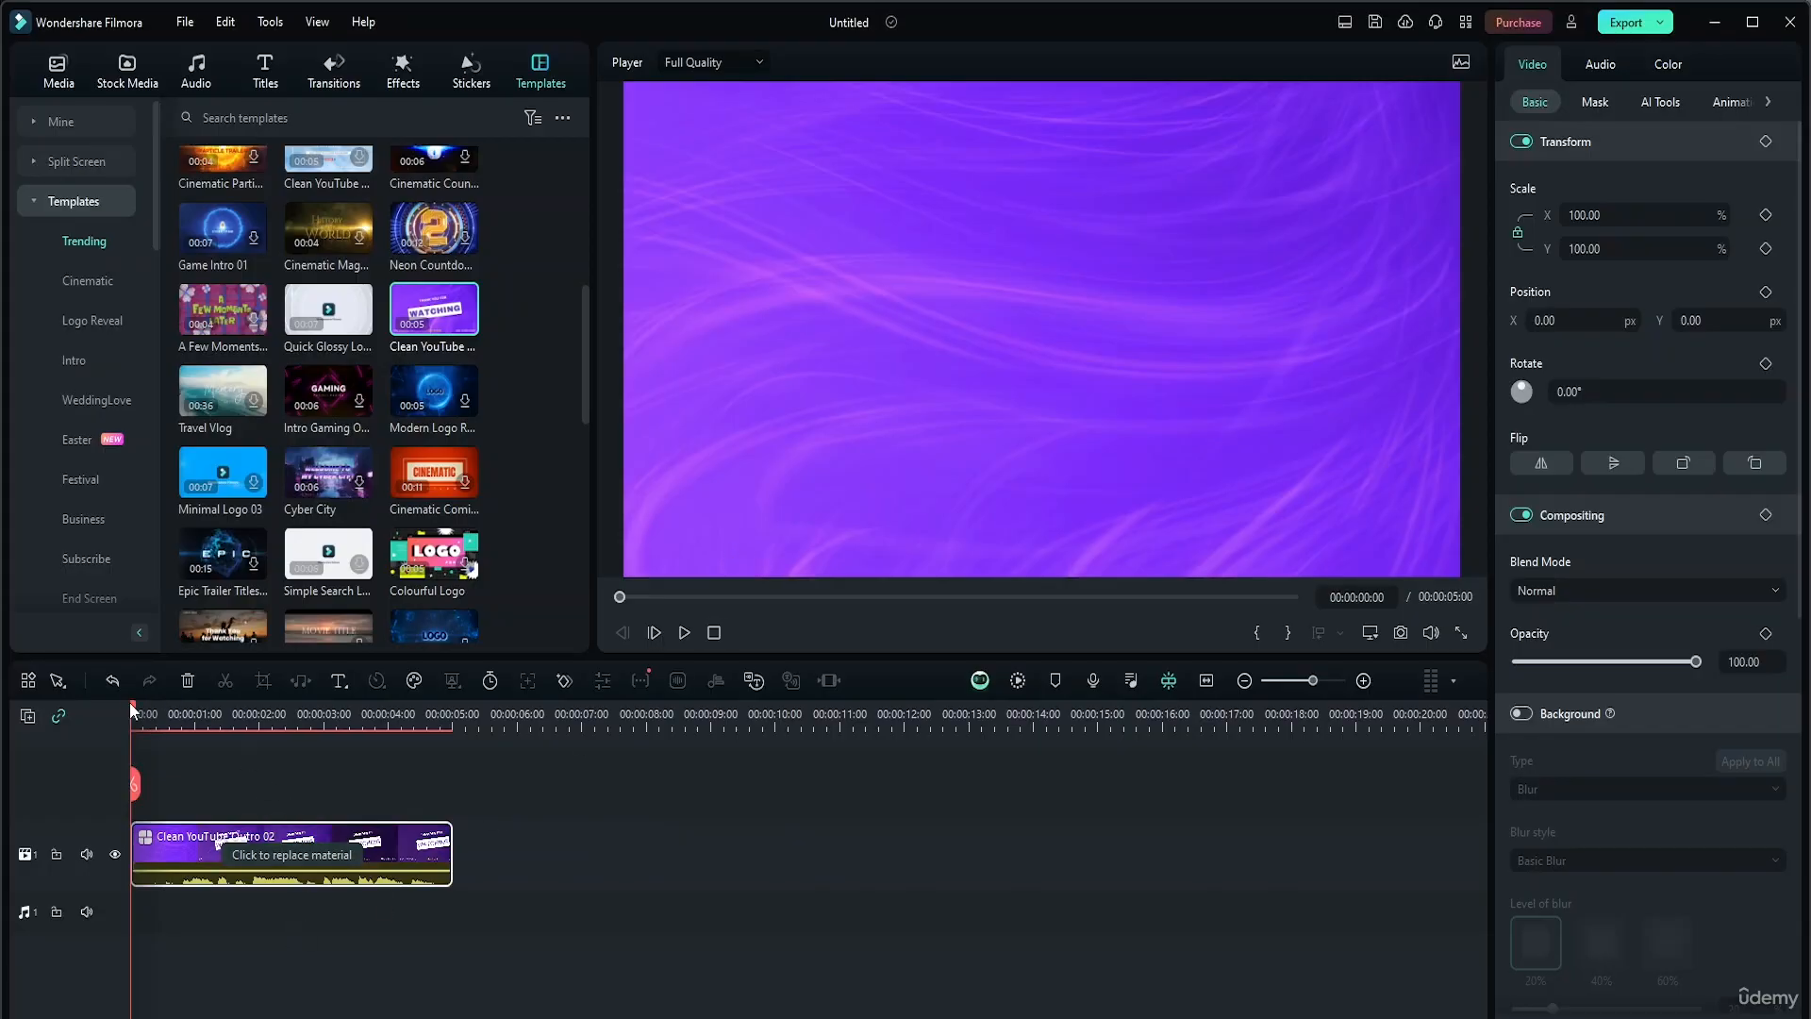
{"action": "left_click_drag", "start_coordinate": [130, 704], "coordinate": [166, 706]}
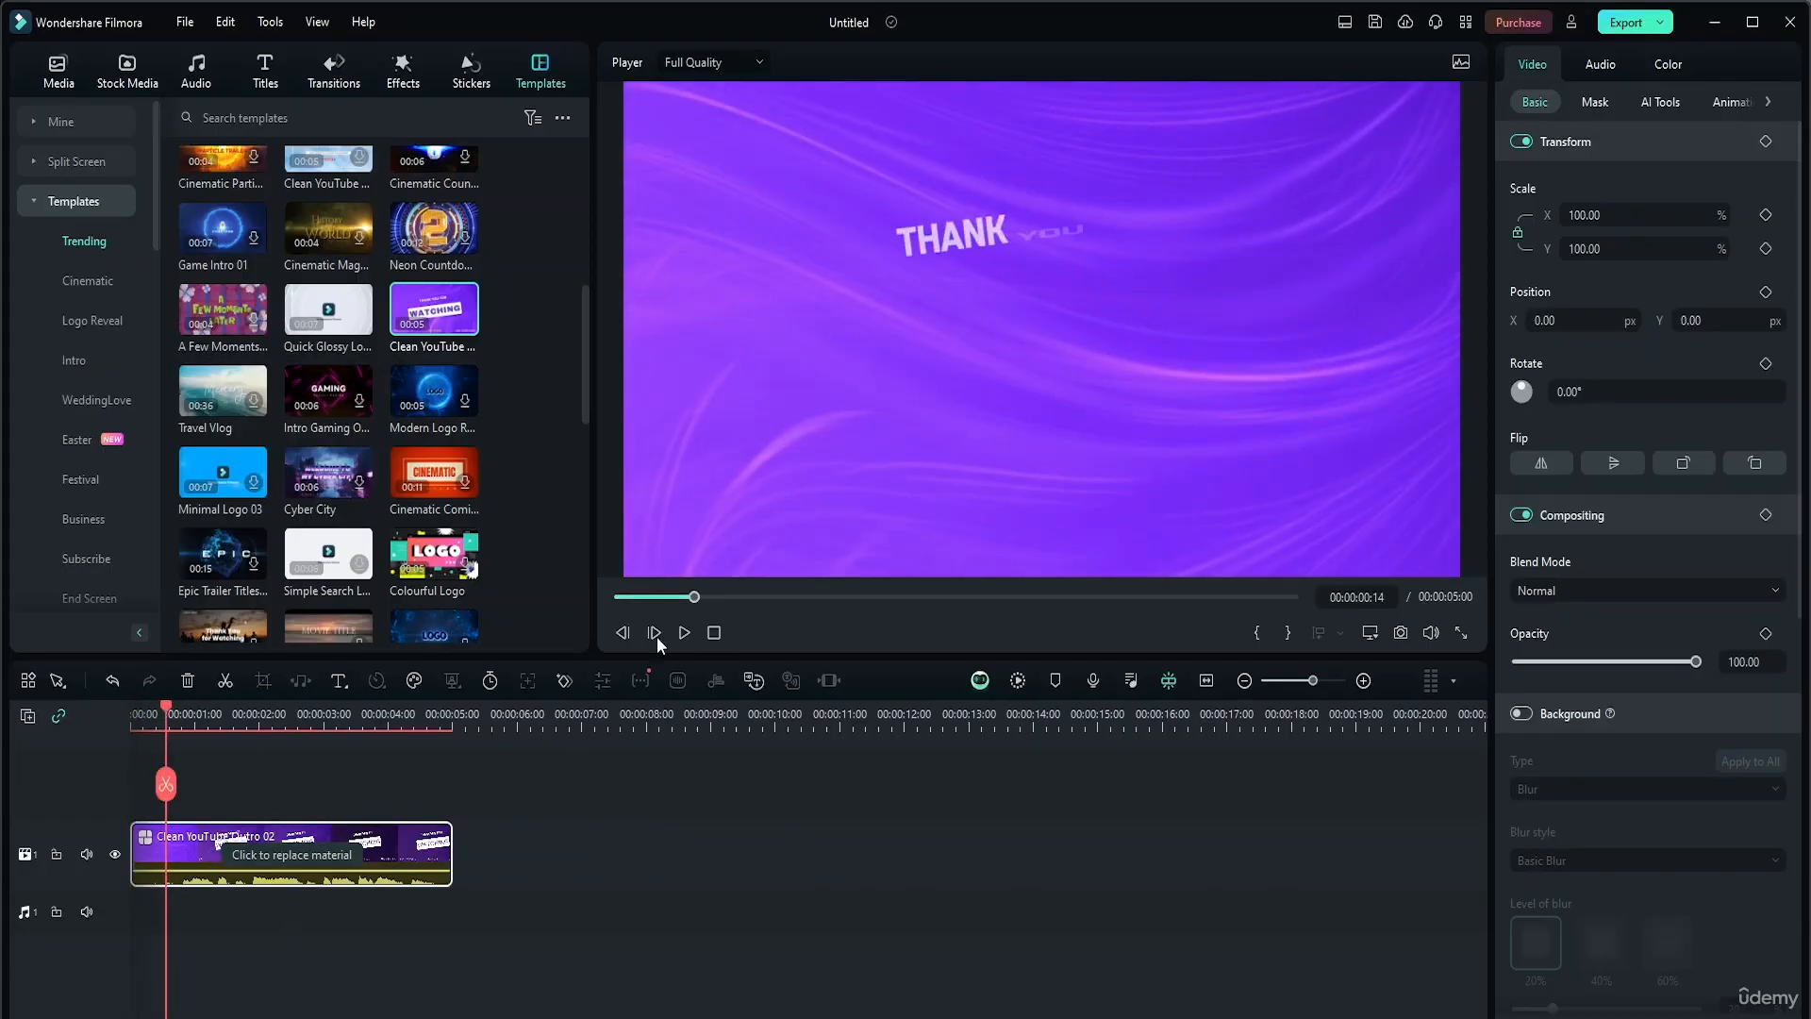
{"action": "left_click_drag", "start_coordinate": [167, 709], "coordinate": [262, 728]}
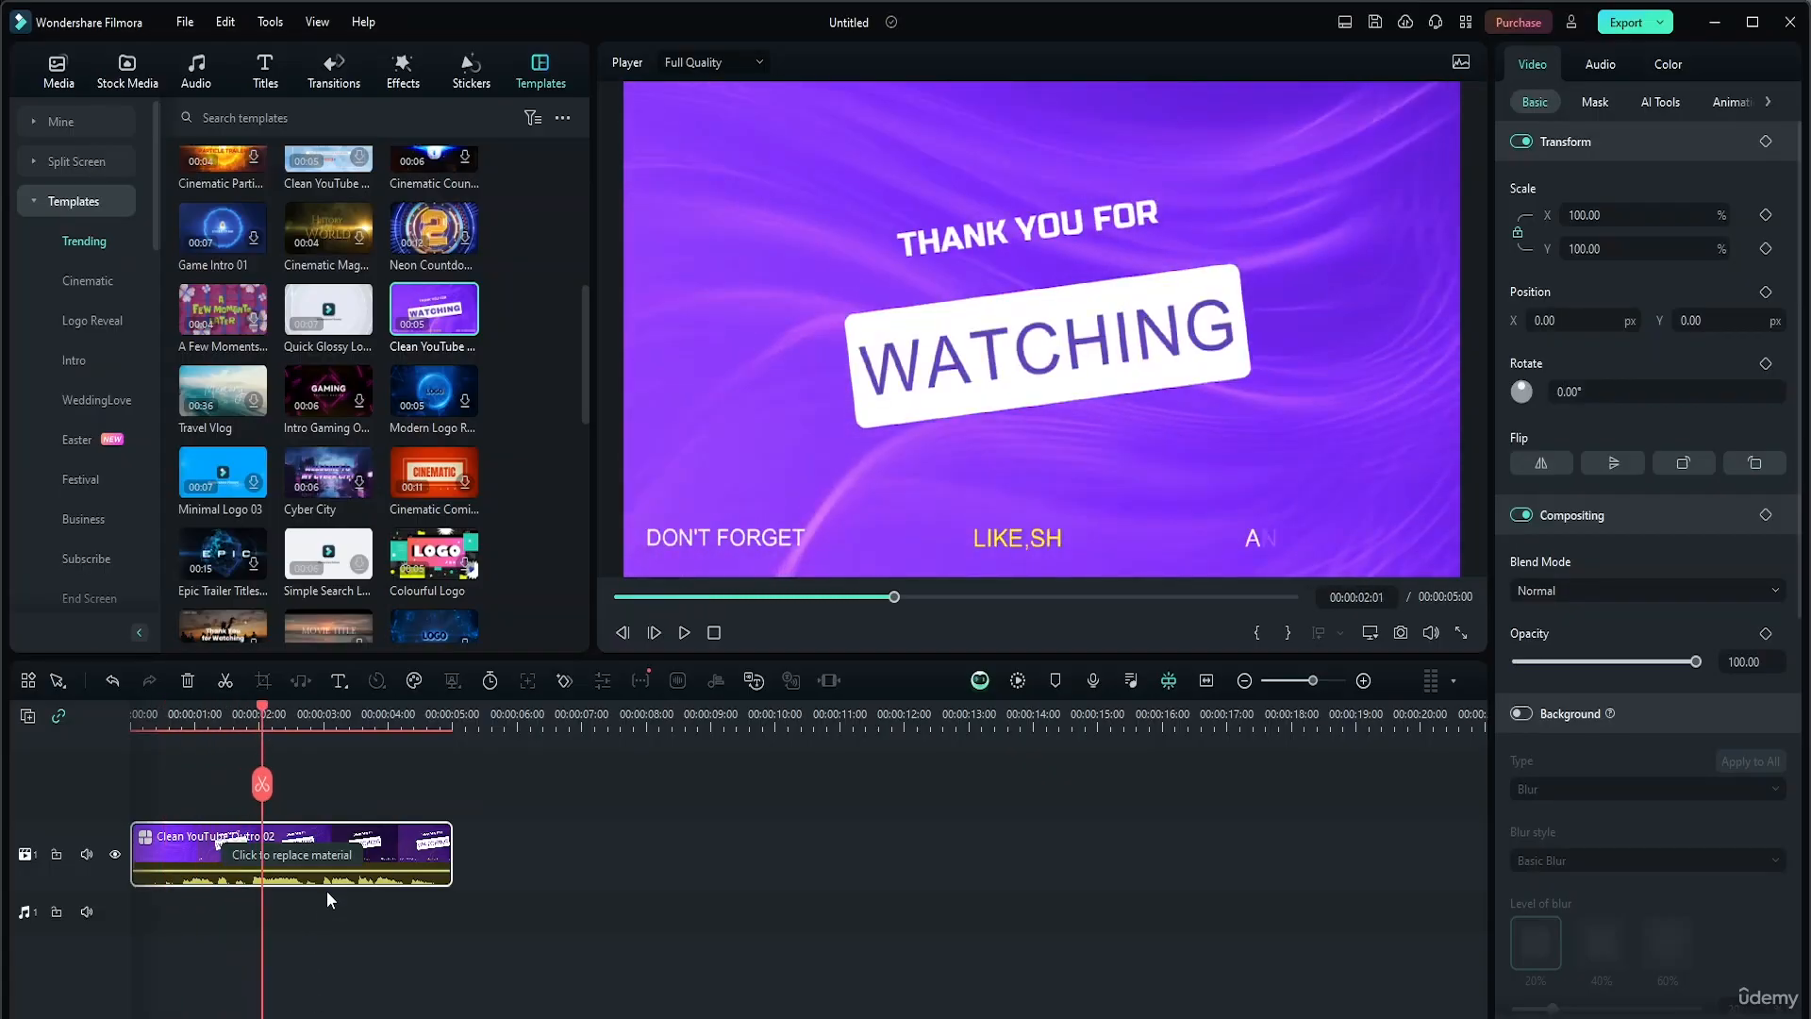
Try to replace the outro template's material with the pexels-joshua video and save the template
{"action": "left_click", "coordinate": [308, 857]}
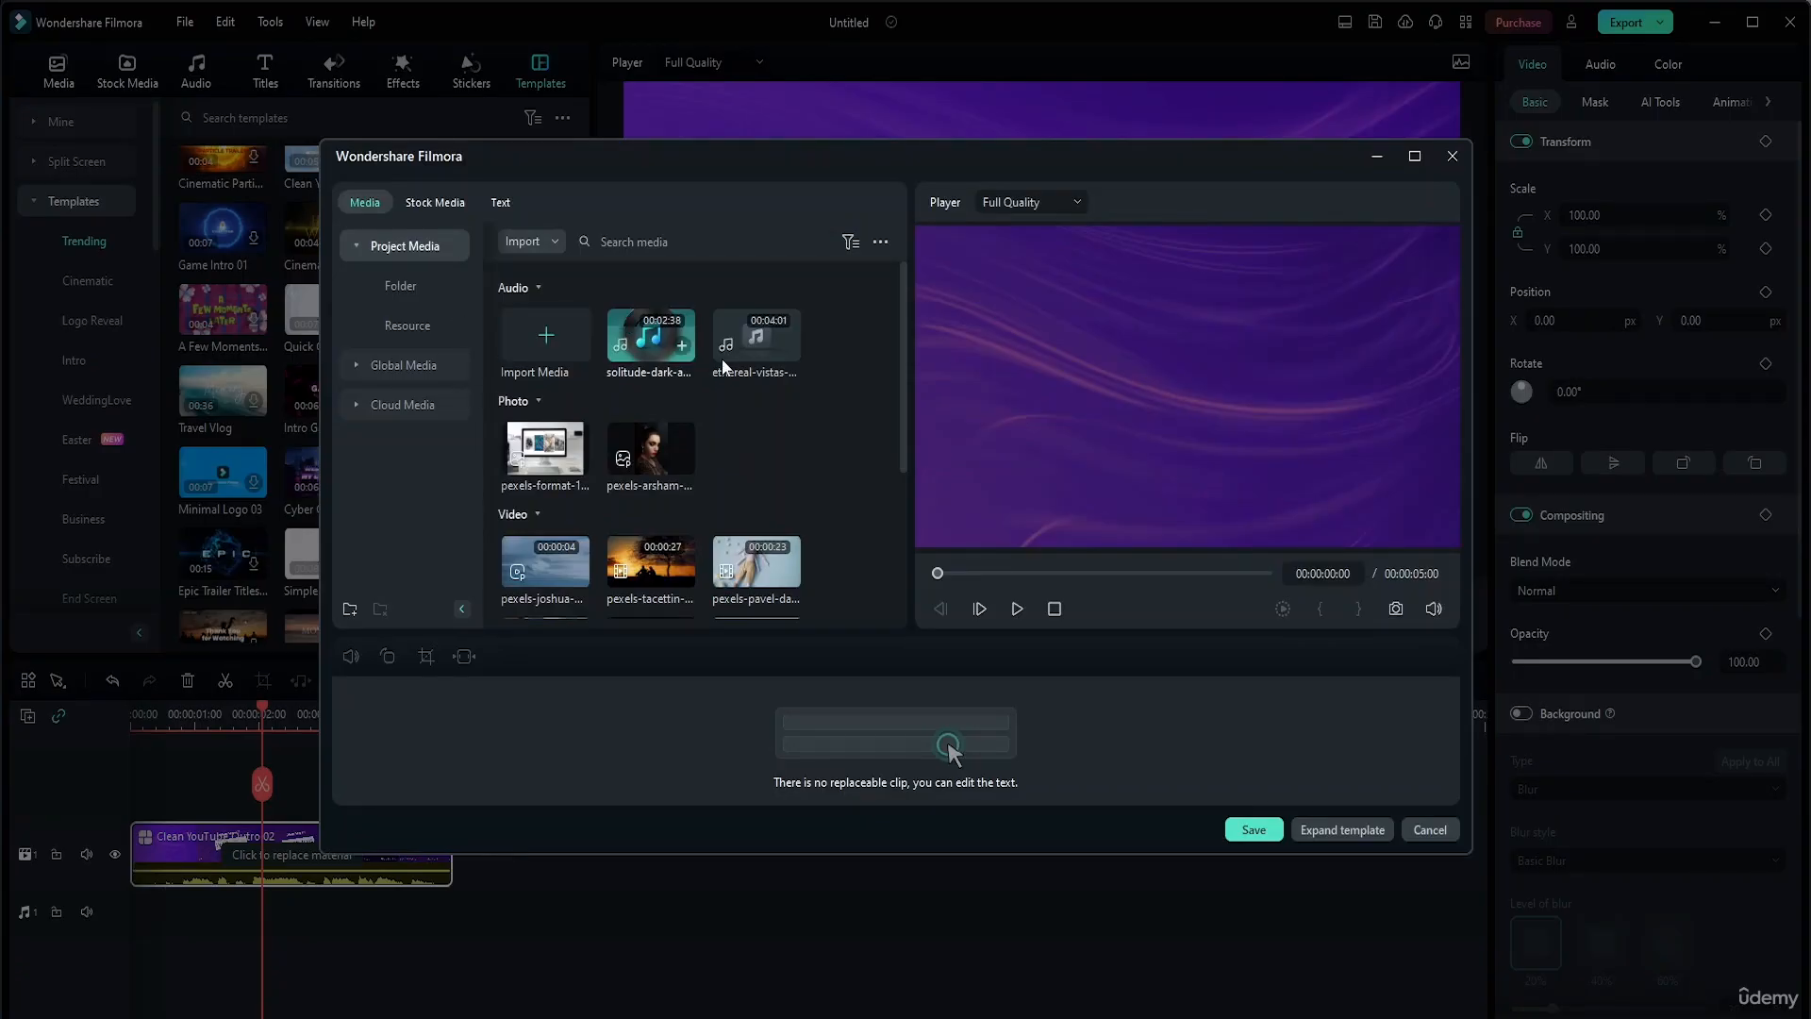
{"action": "left_click_drag", "start_coordinate": [711, 168], "coordinate": [665, 285]}
{"action": "left_click_drag", "start_coordinate": [1119, 279], "coordinate": [1164, 243]}
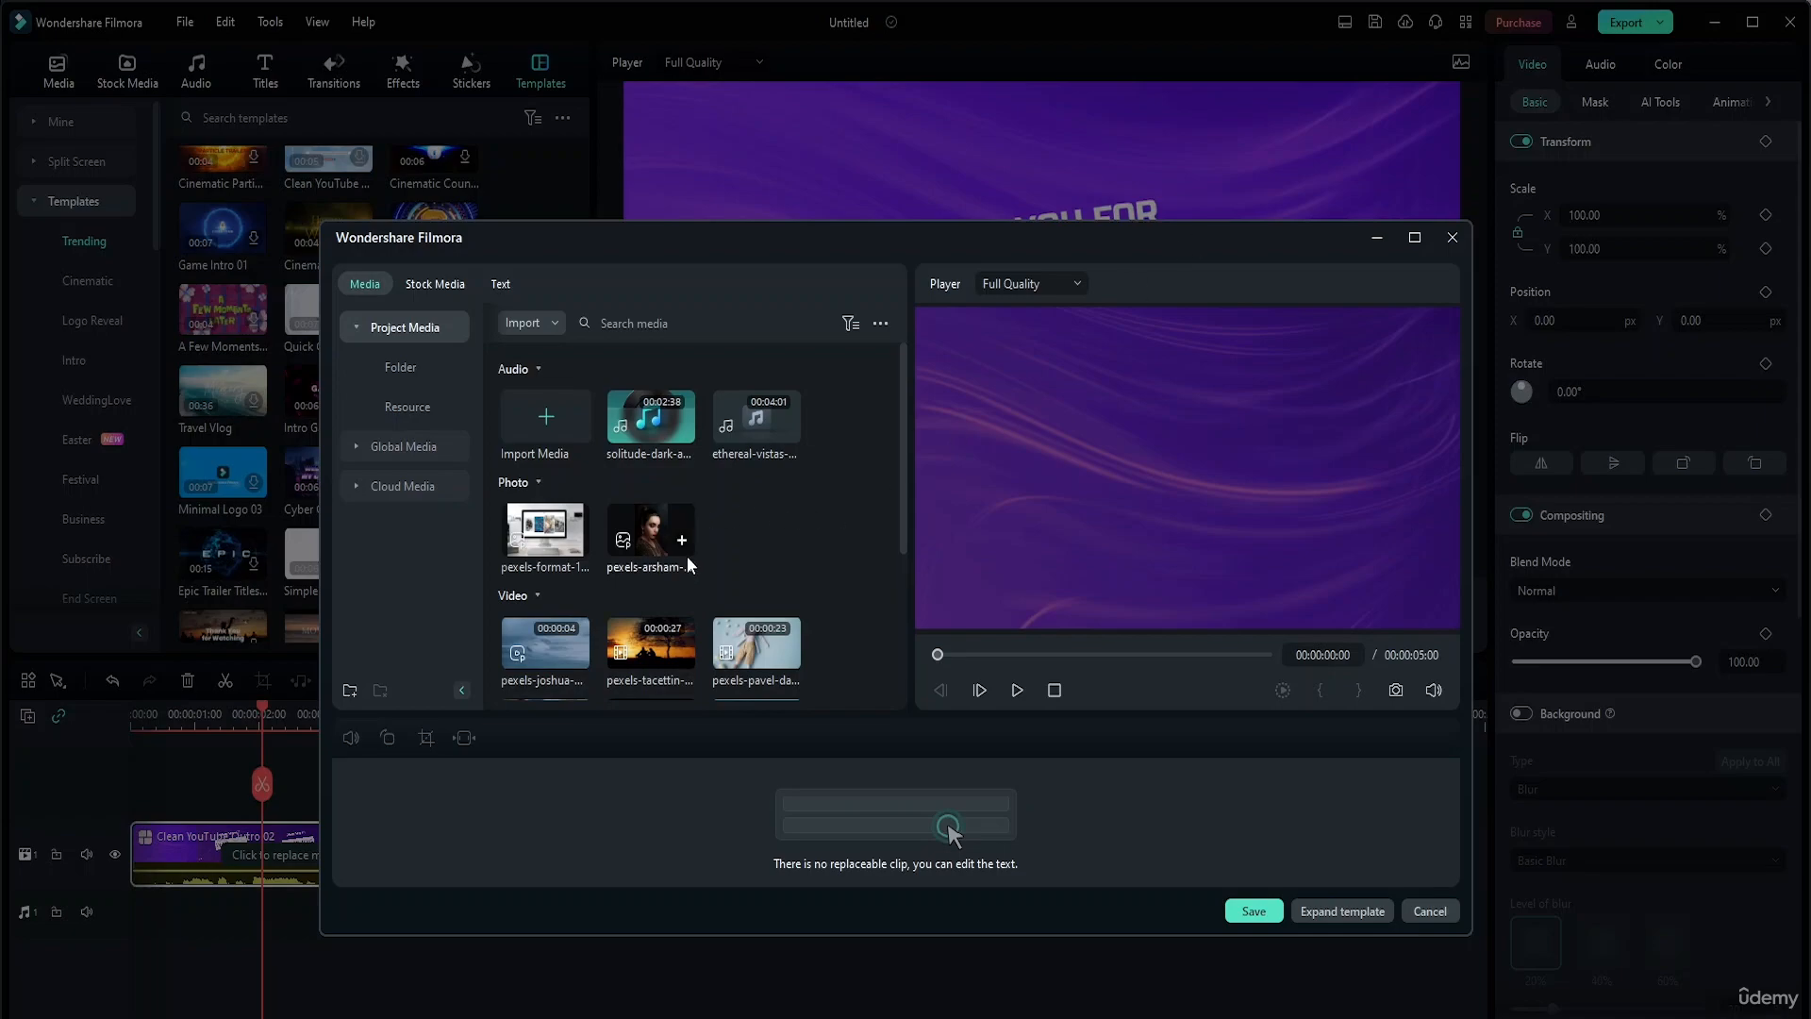
{"action": "scroll", "coordinate": [686, 558], "scroll_direction": "down", "scroll_amount": 2}
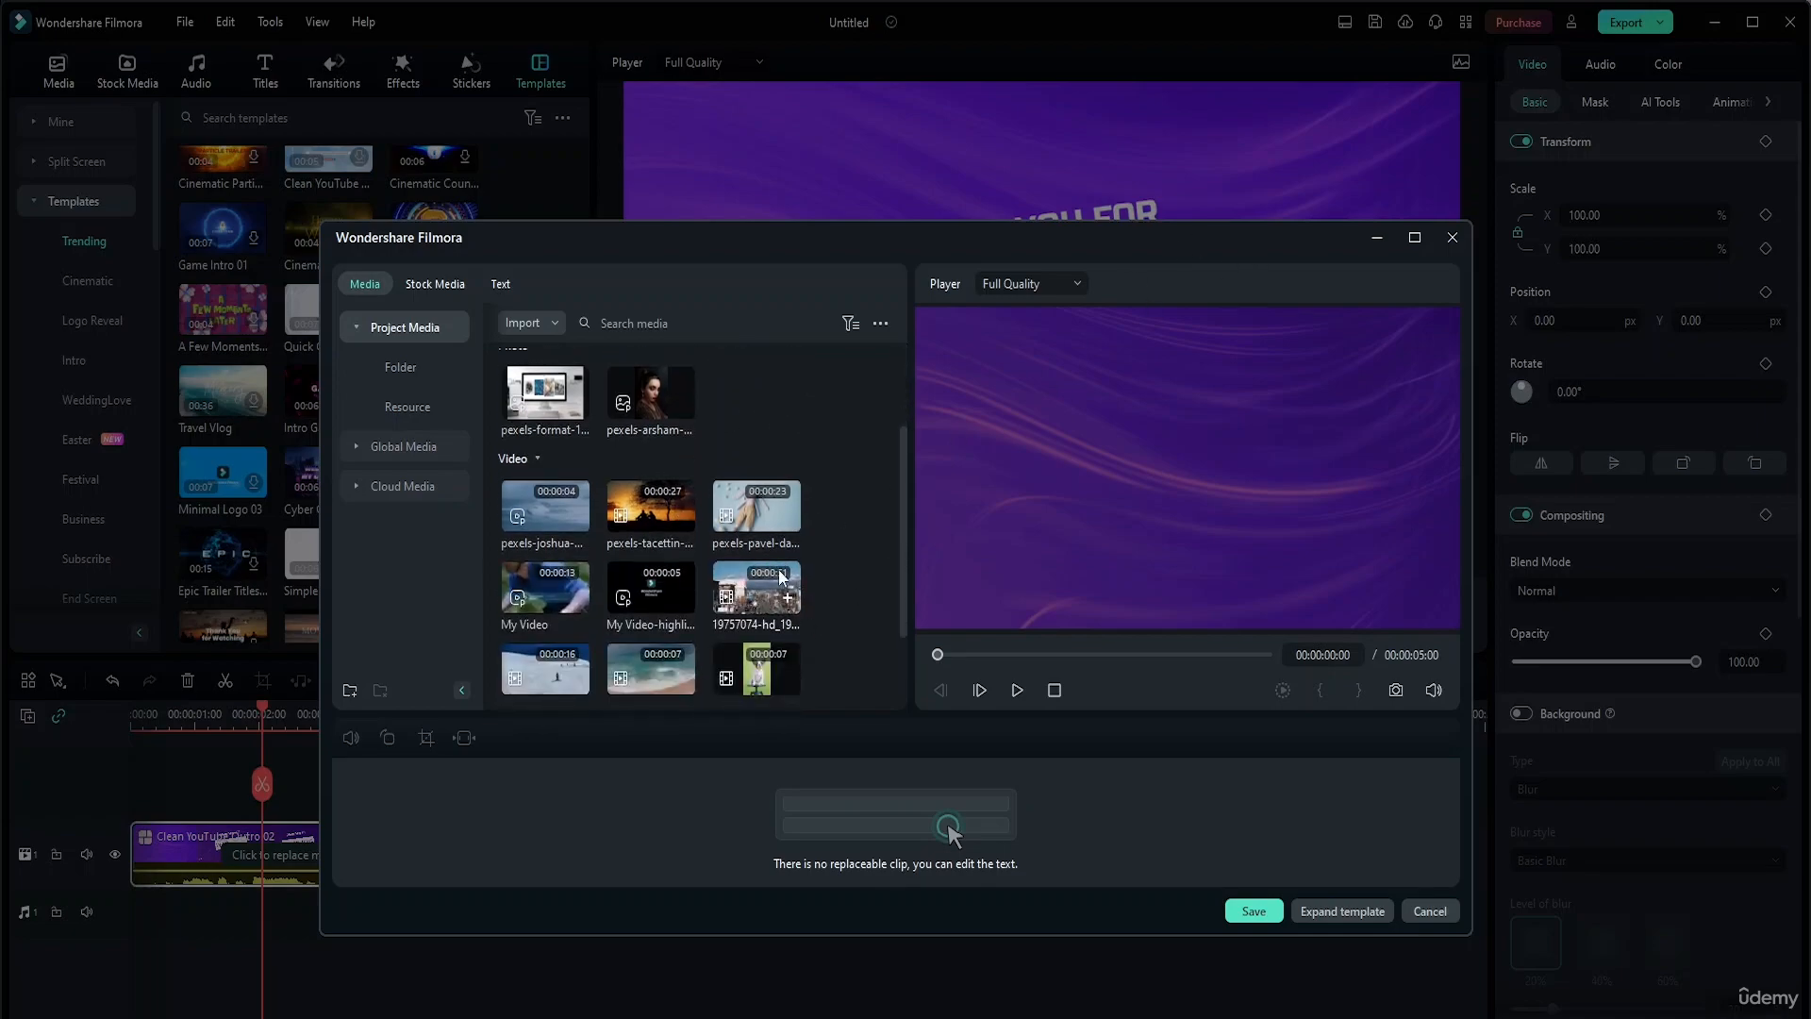
{"action": "scroll", "coordinate": [643, 467], "scroll_direction": "down", "scroll_amount": 2}
{"action": "left_click", "coordinate": [559, 415]}
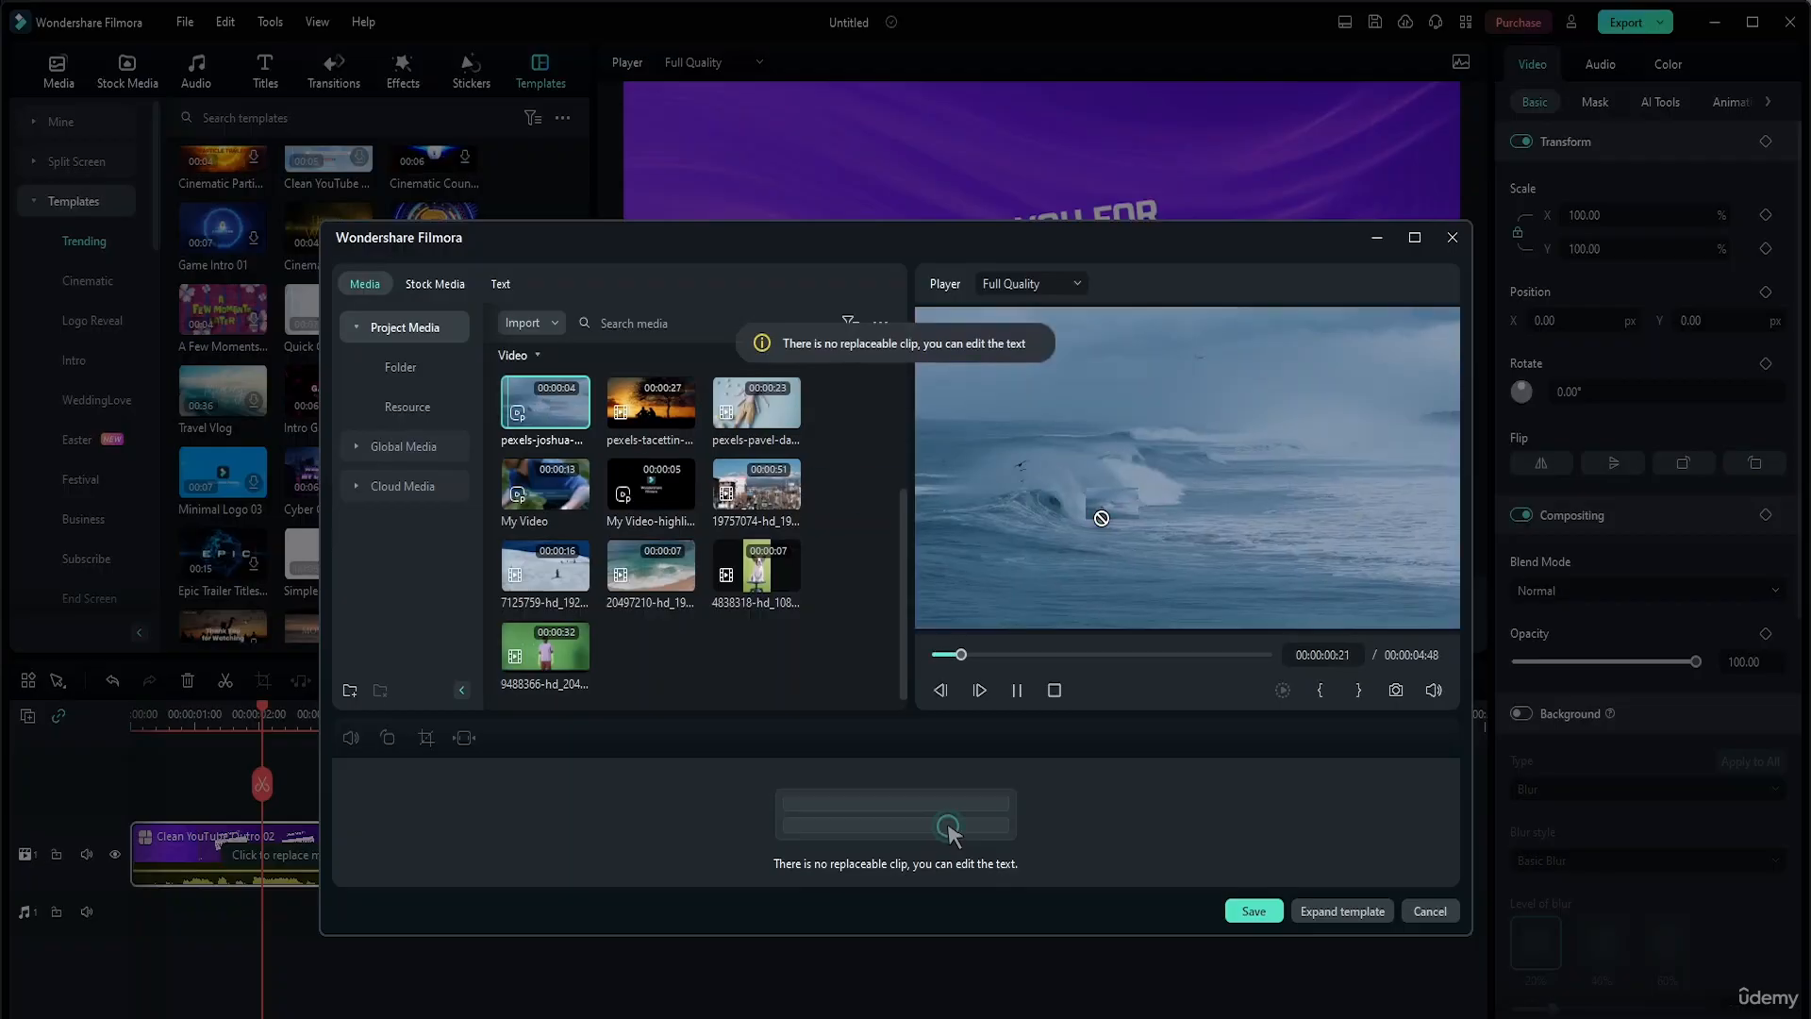
{"action": "left_click", "coordinate": [1272, 912]}
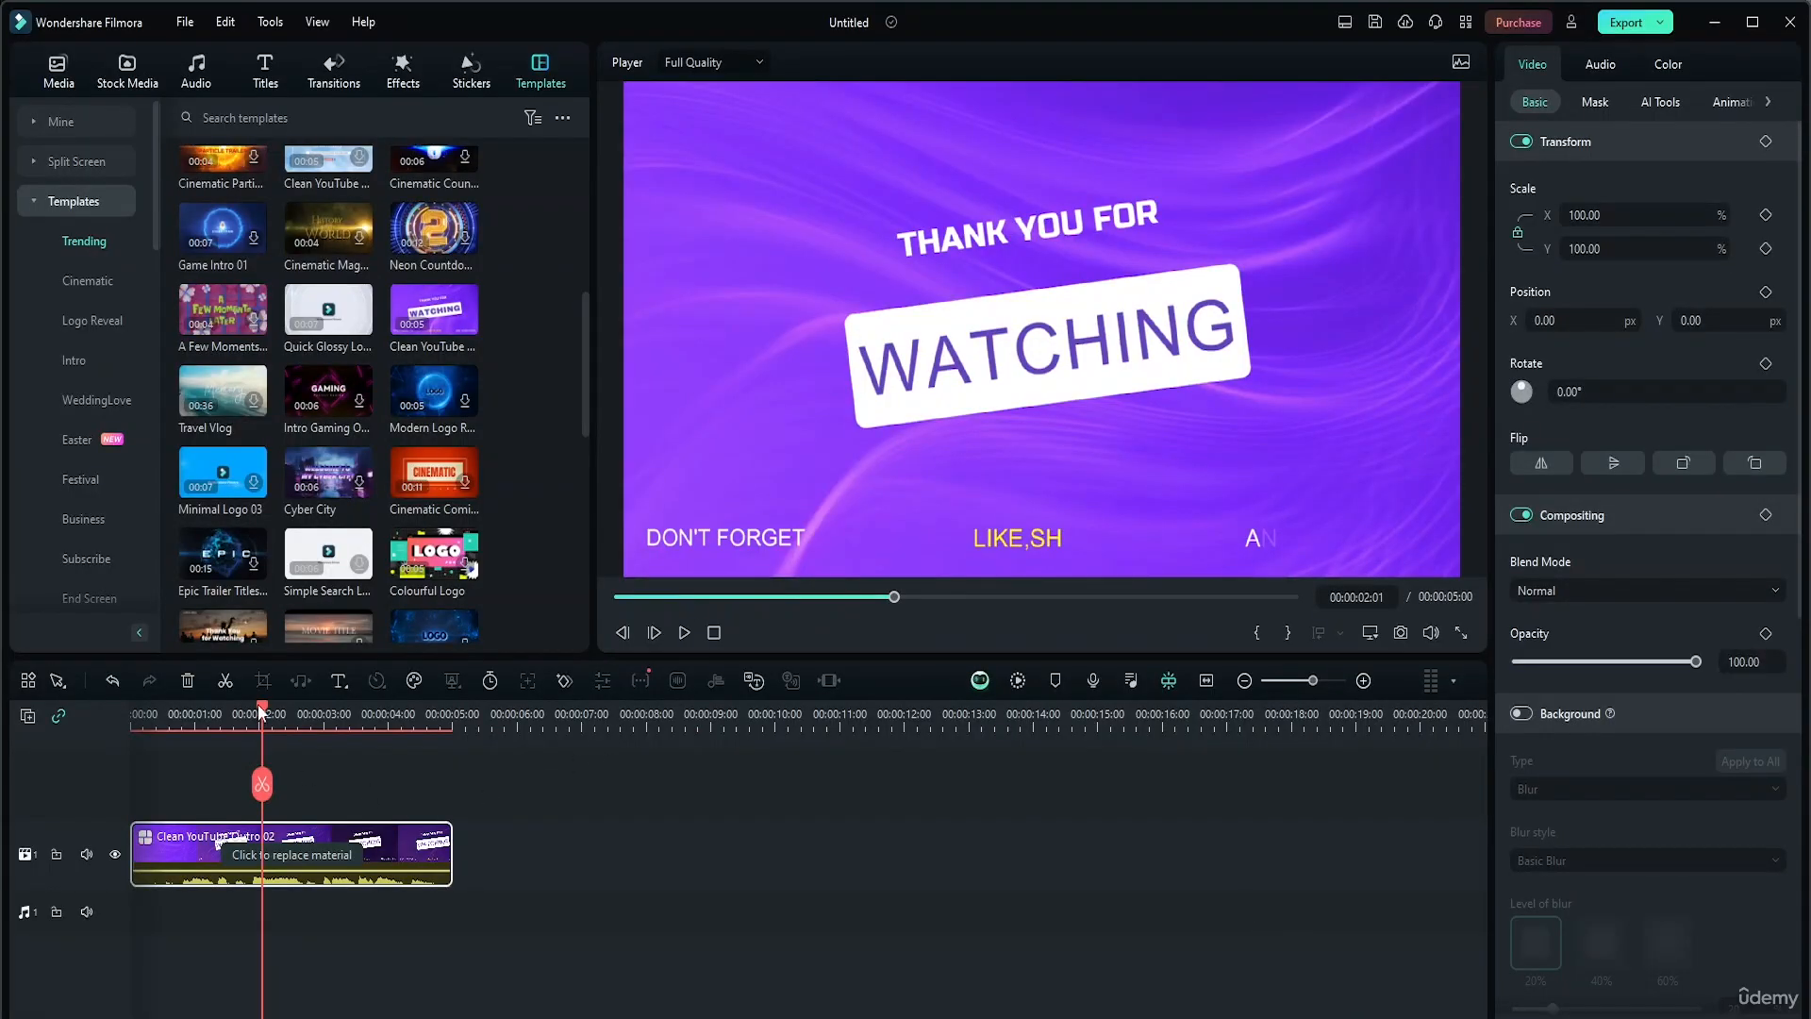
Return the playhead to the timeline start and open the outro template's material replacement to check the pexels-joshua video and the stock media
{"action": "left_click_drag", "start_coordinate": [261, 713], "coordinate": [123, 734]}
{"action": "left_click", "coordinate": [262, 859]}
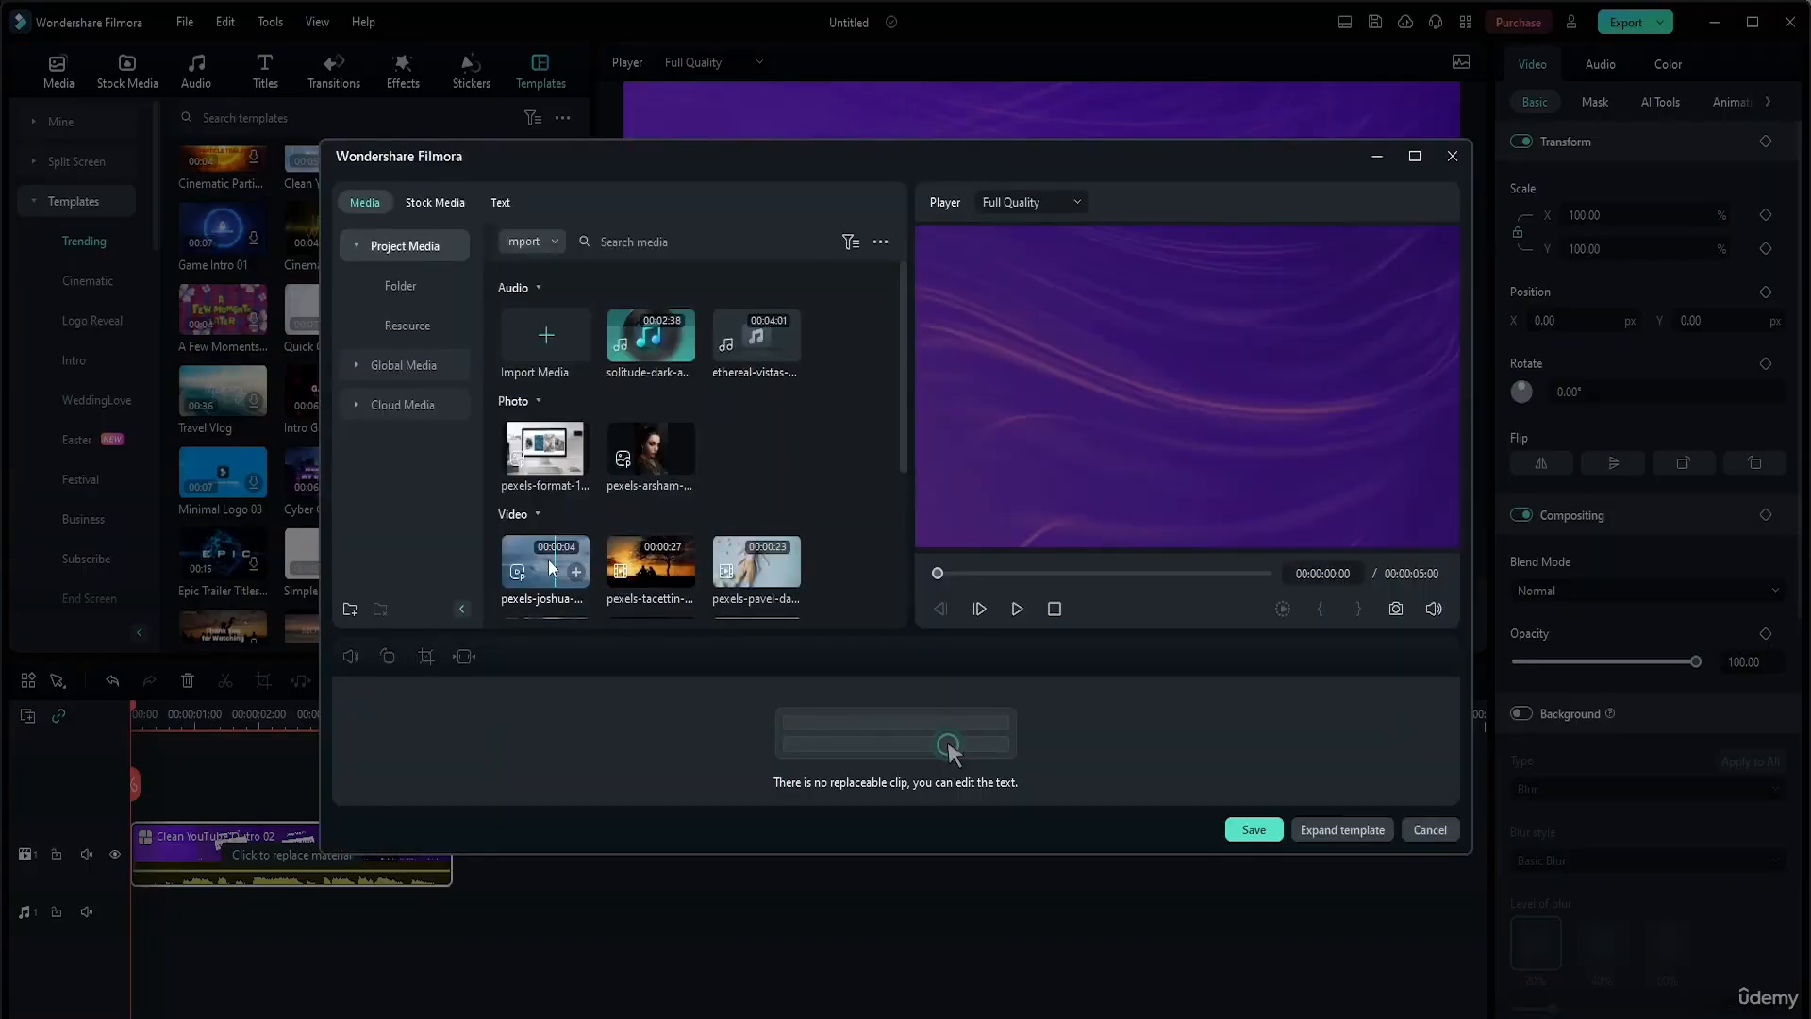
{"action": "left_click", "coordinate": [546, 557]}
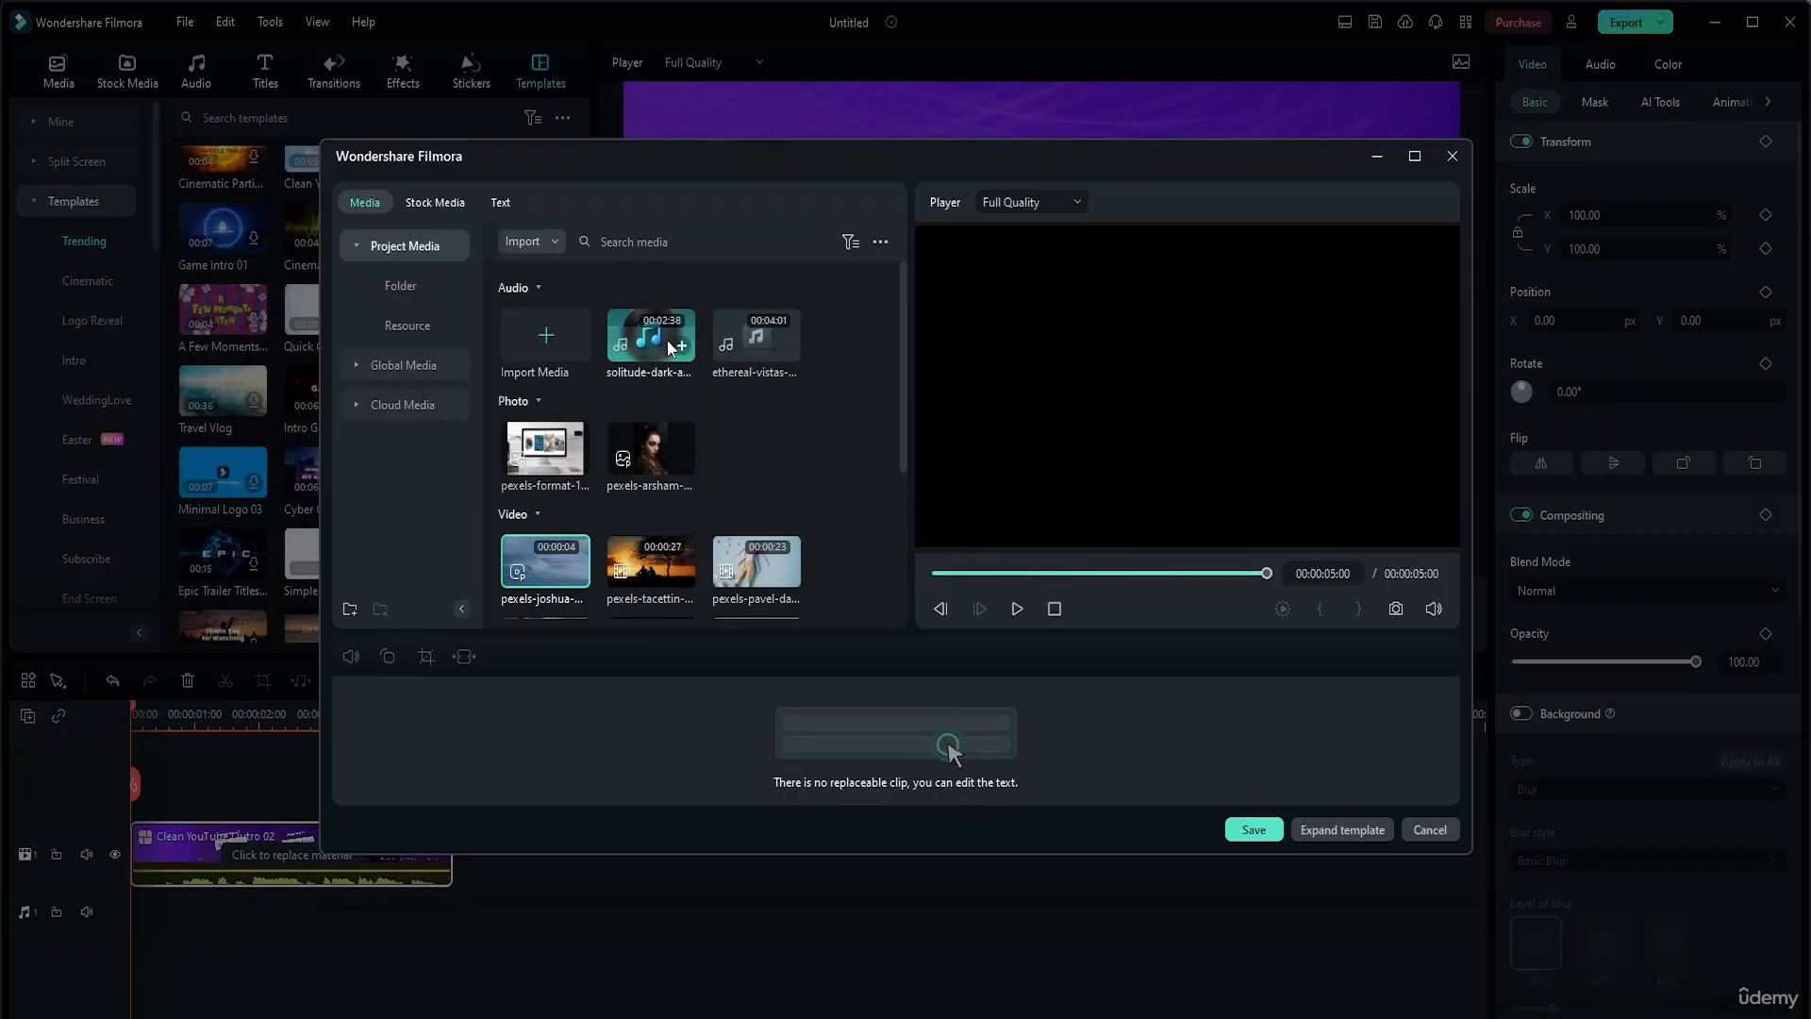
{"action": "left_click", "coordinate": [450, 208]}
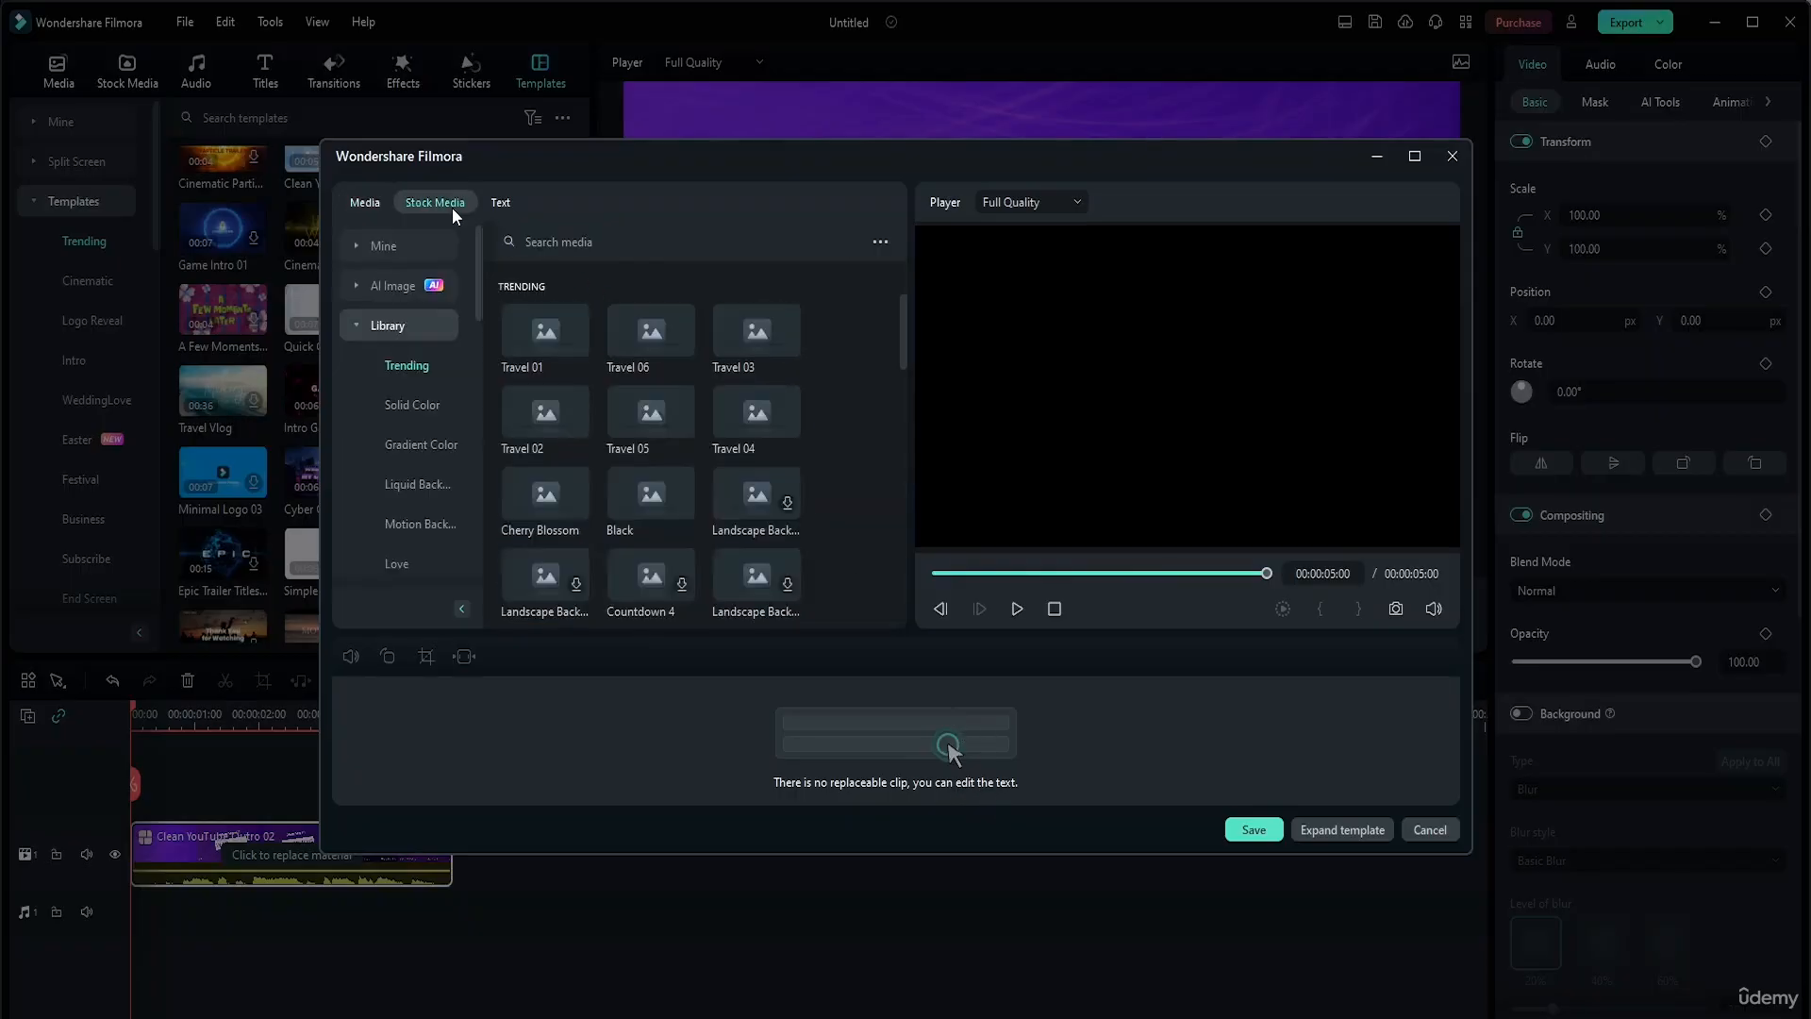
Go through each editable text line of the outro template, from THANK YOU FOR to AND SUBSCRIBE
{"action": "left_click", "coordinate": [500, 203]}
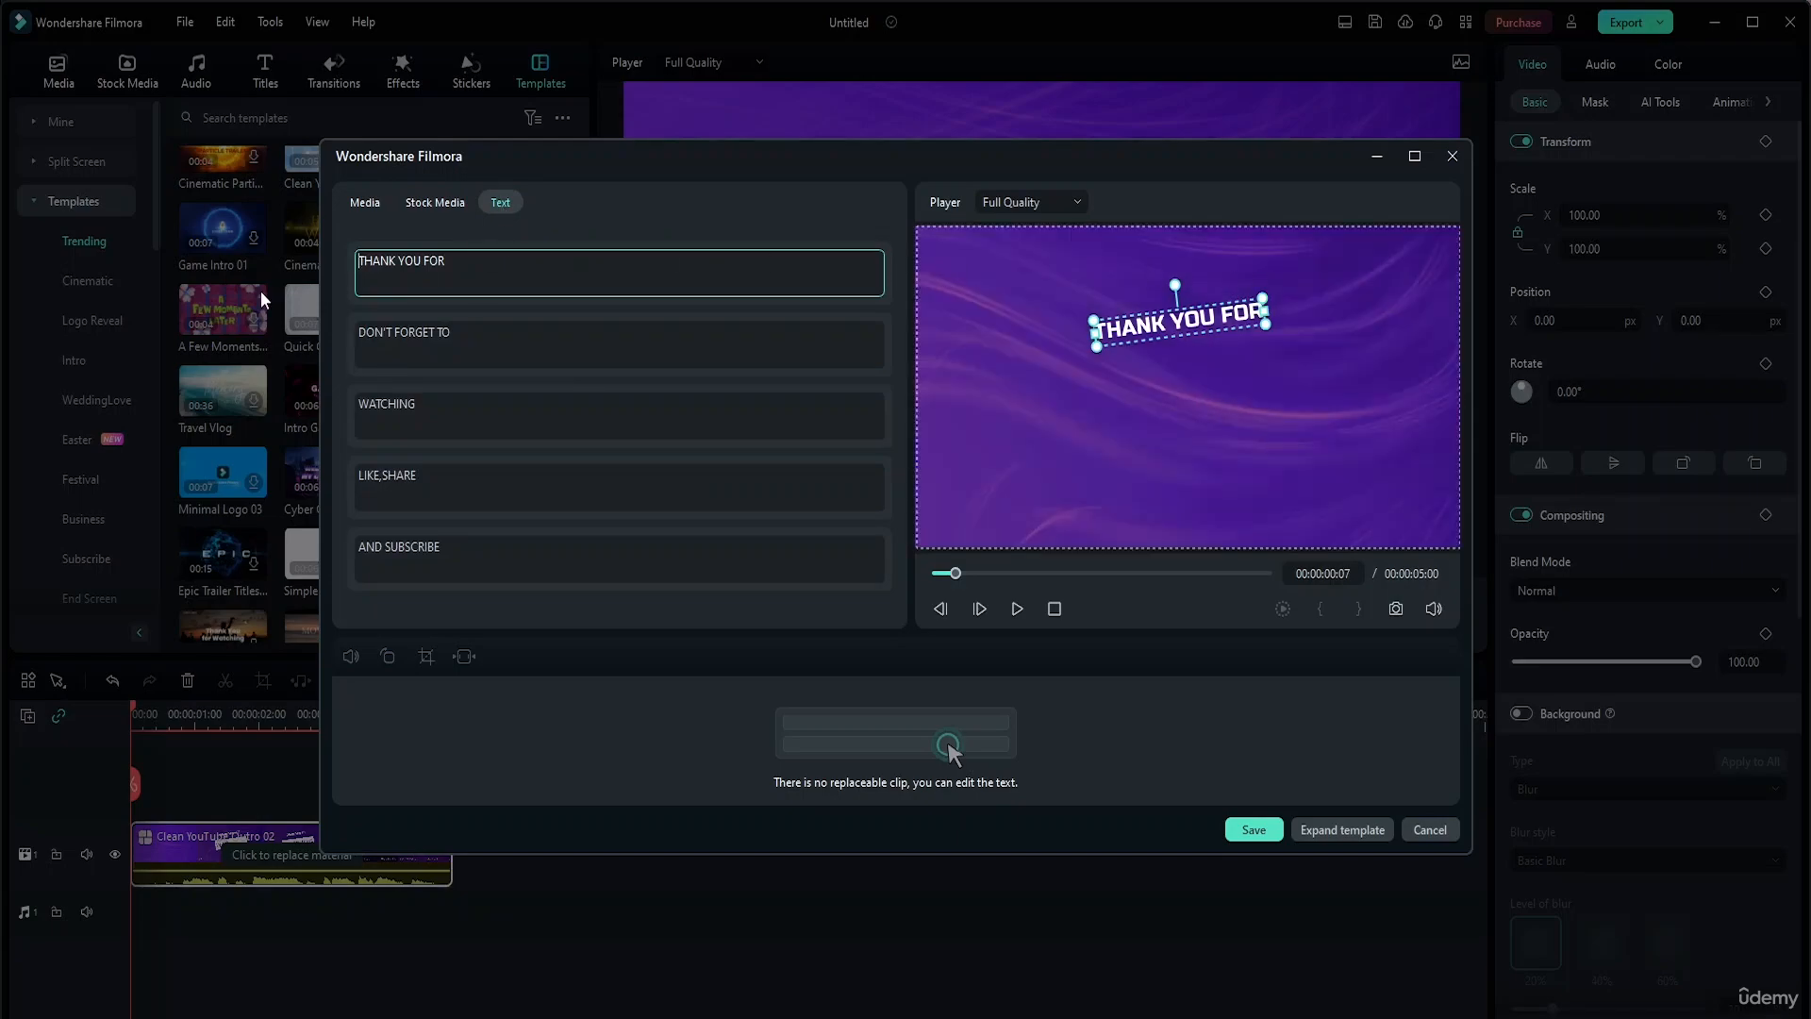
{"action": "left_click", "coordinate": [457, 356]}
{"action": "left_click", "coordinate": [467, 415]}
{"action": "left_click", "coordinate": [491, 507]}
{"action": "left_click", "coordinate": [509, 564]}
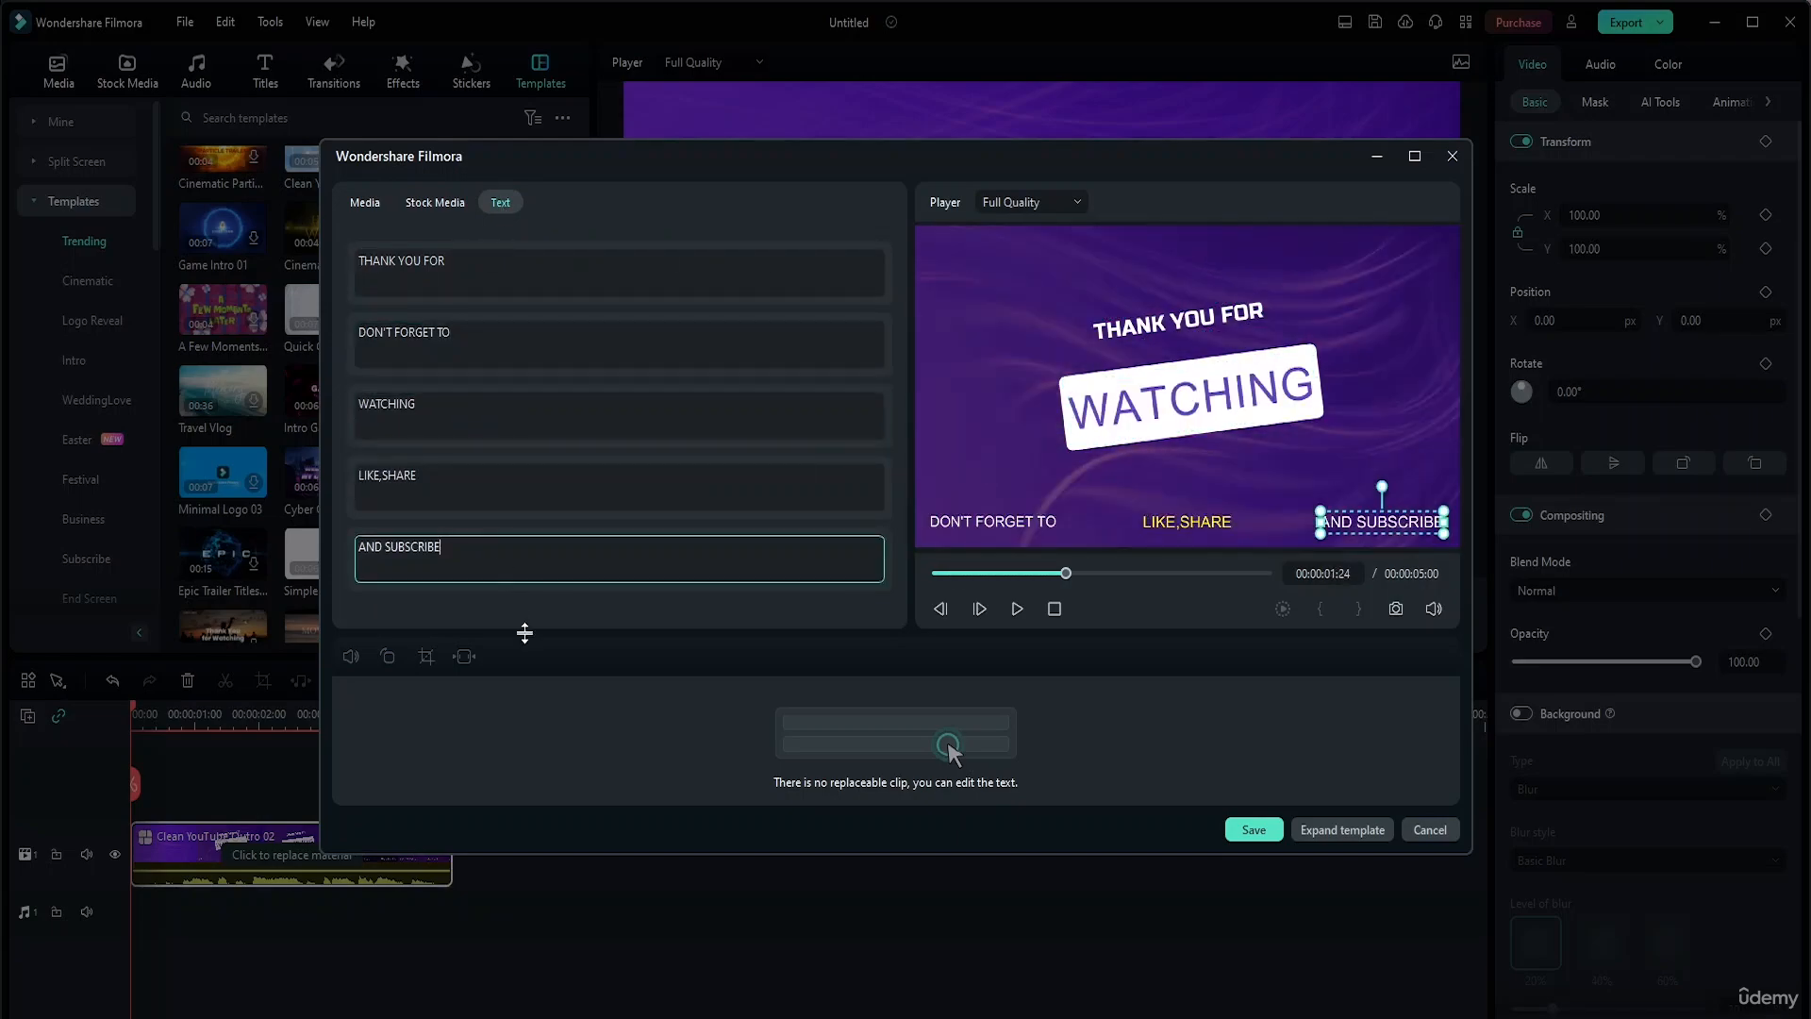
Preview the Travel 06 clip from the Trending stock media and close the template editing without saving
{"action": "left_click", "coordinate": [451, 207]}
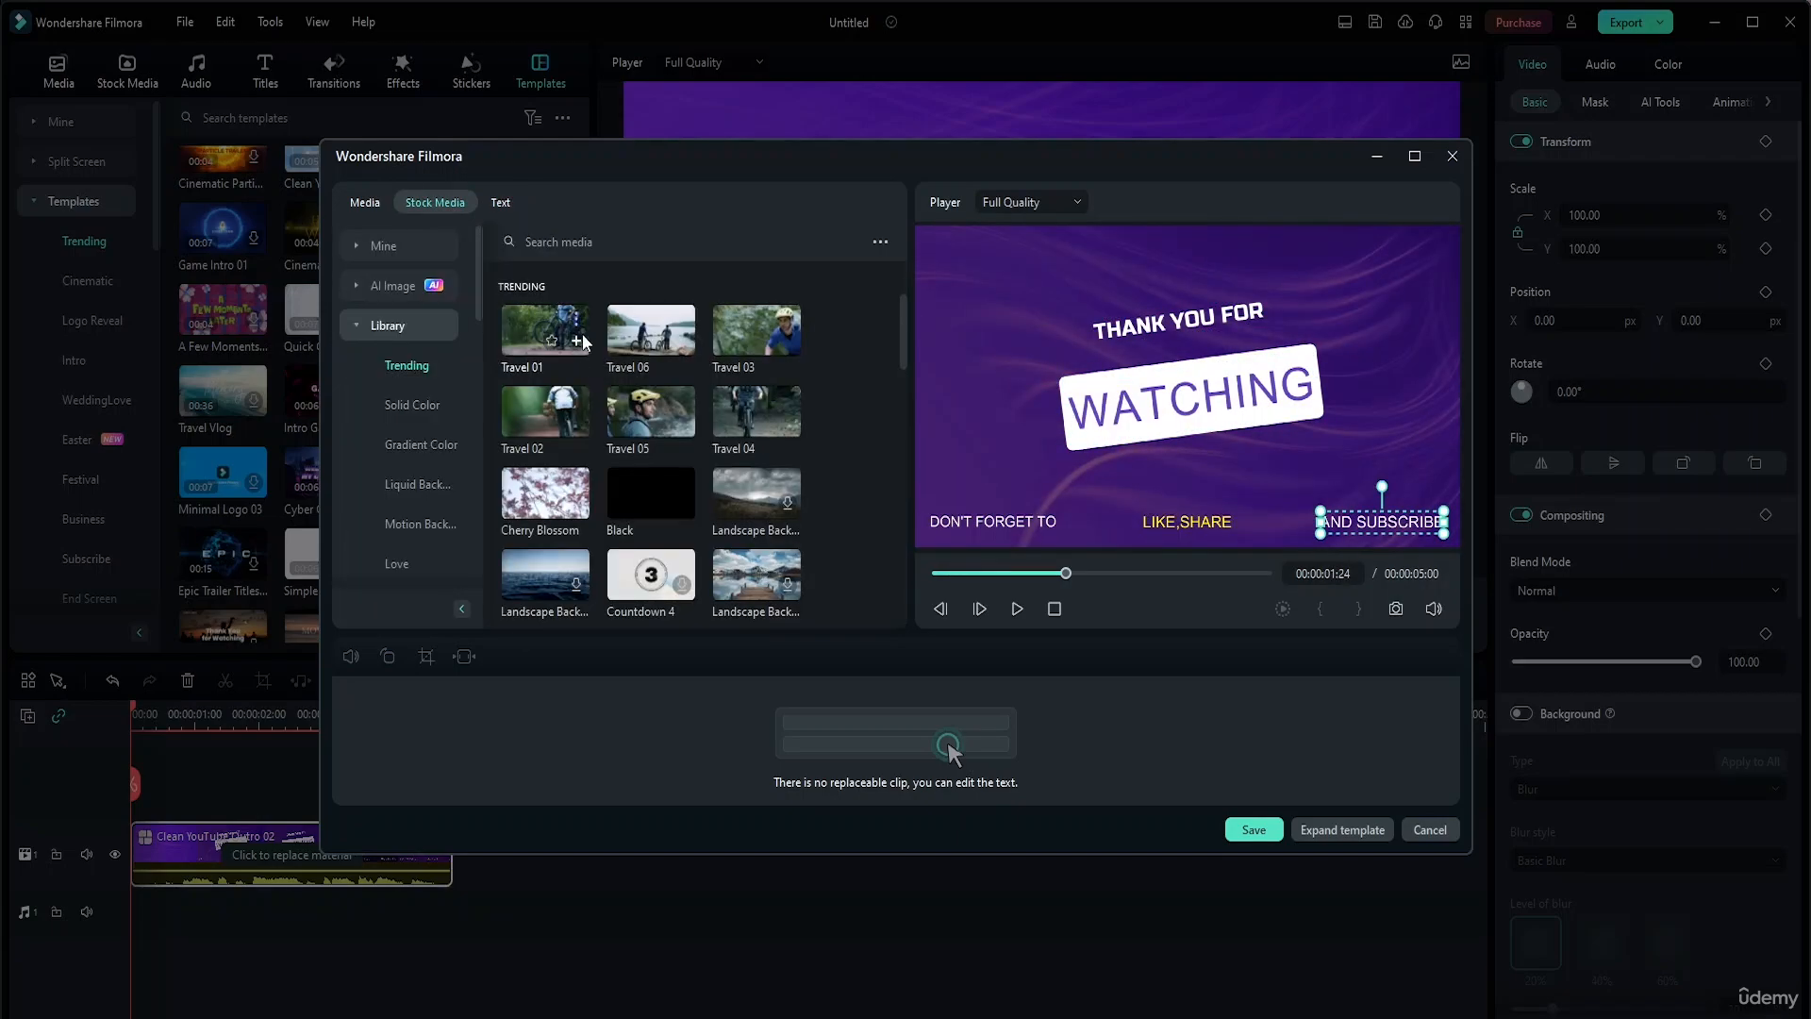
{"action": "left_click", "coordinate": [650, 330]}
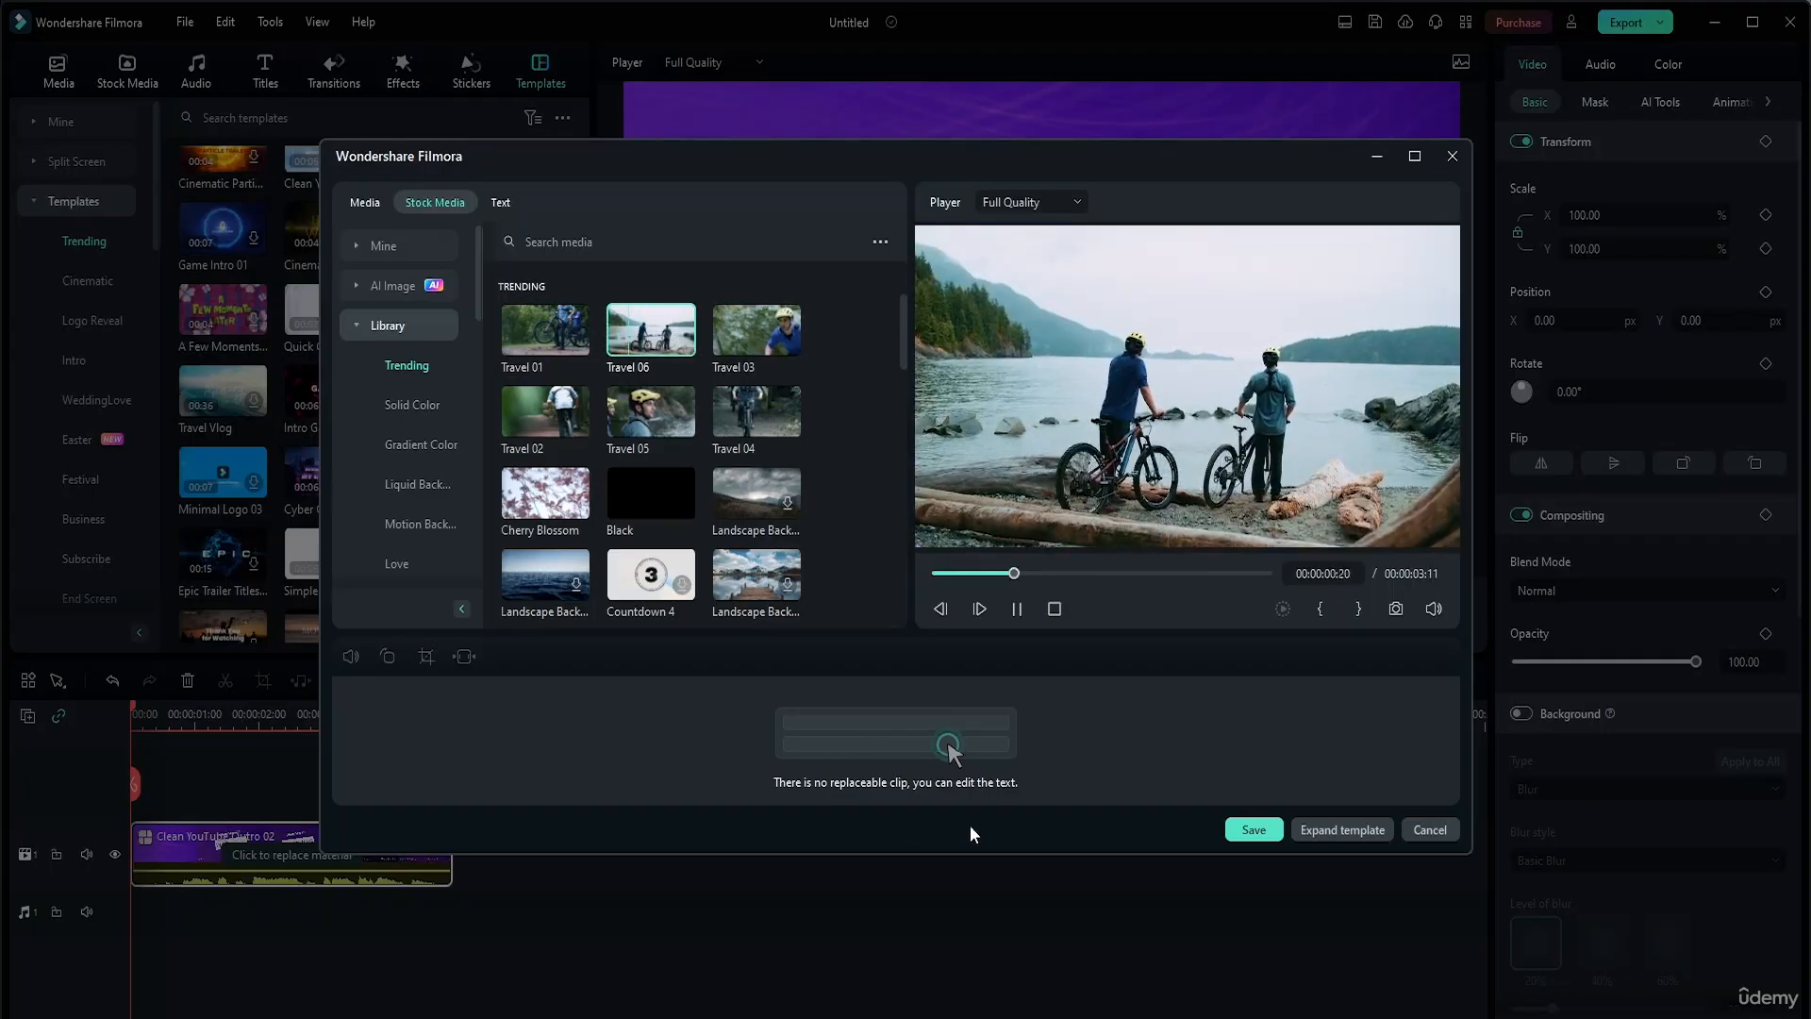
{"action": "left_click", "coordinate": [369, 204]}
{"action": "left_click", "coordinate": [443, 204]}
{"action": "left_click", "coordinate": [497, 202]}
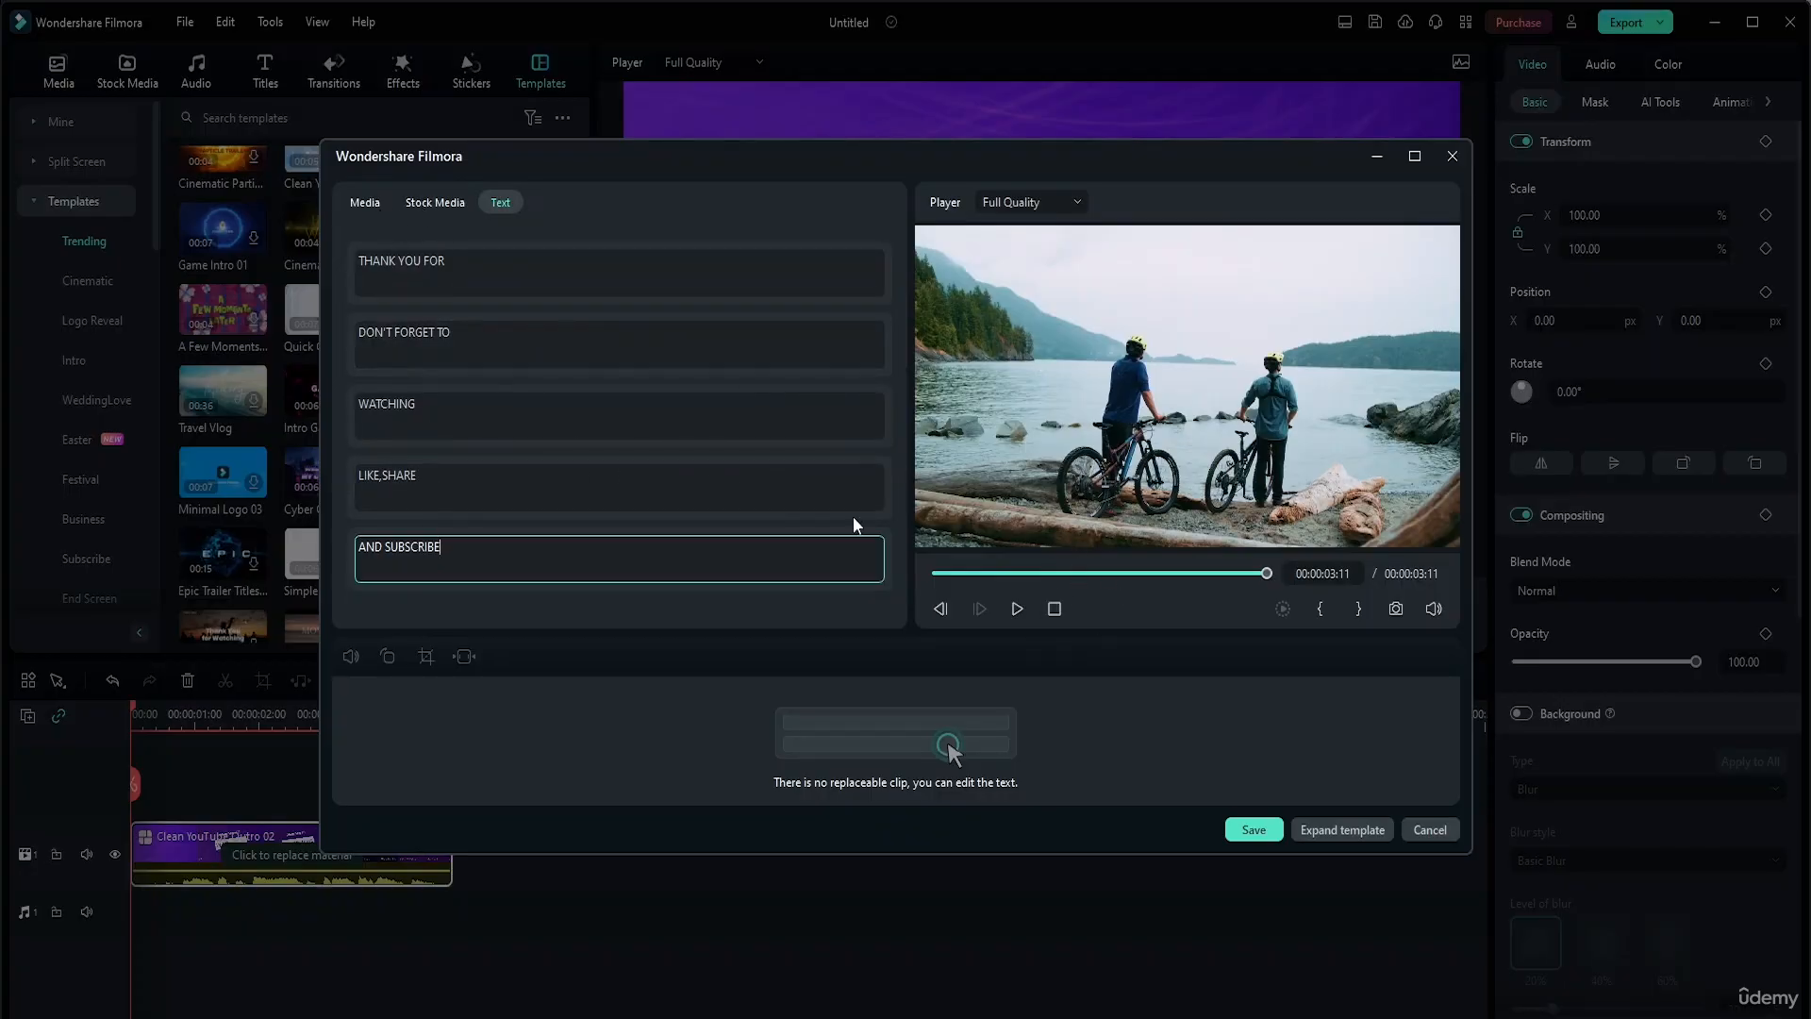
{"action": "left_click", "coordinate": [500, 276]}
{"action": "left_click", "coordinate": [368, 203]}
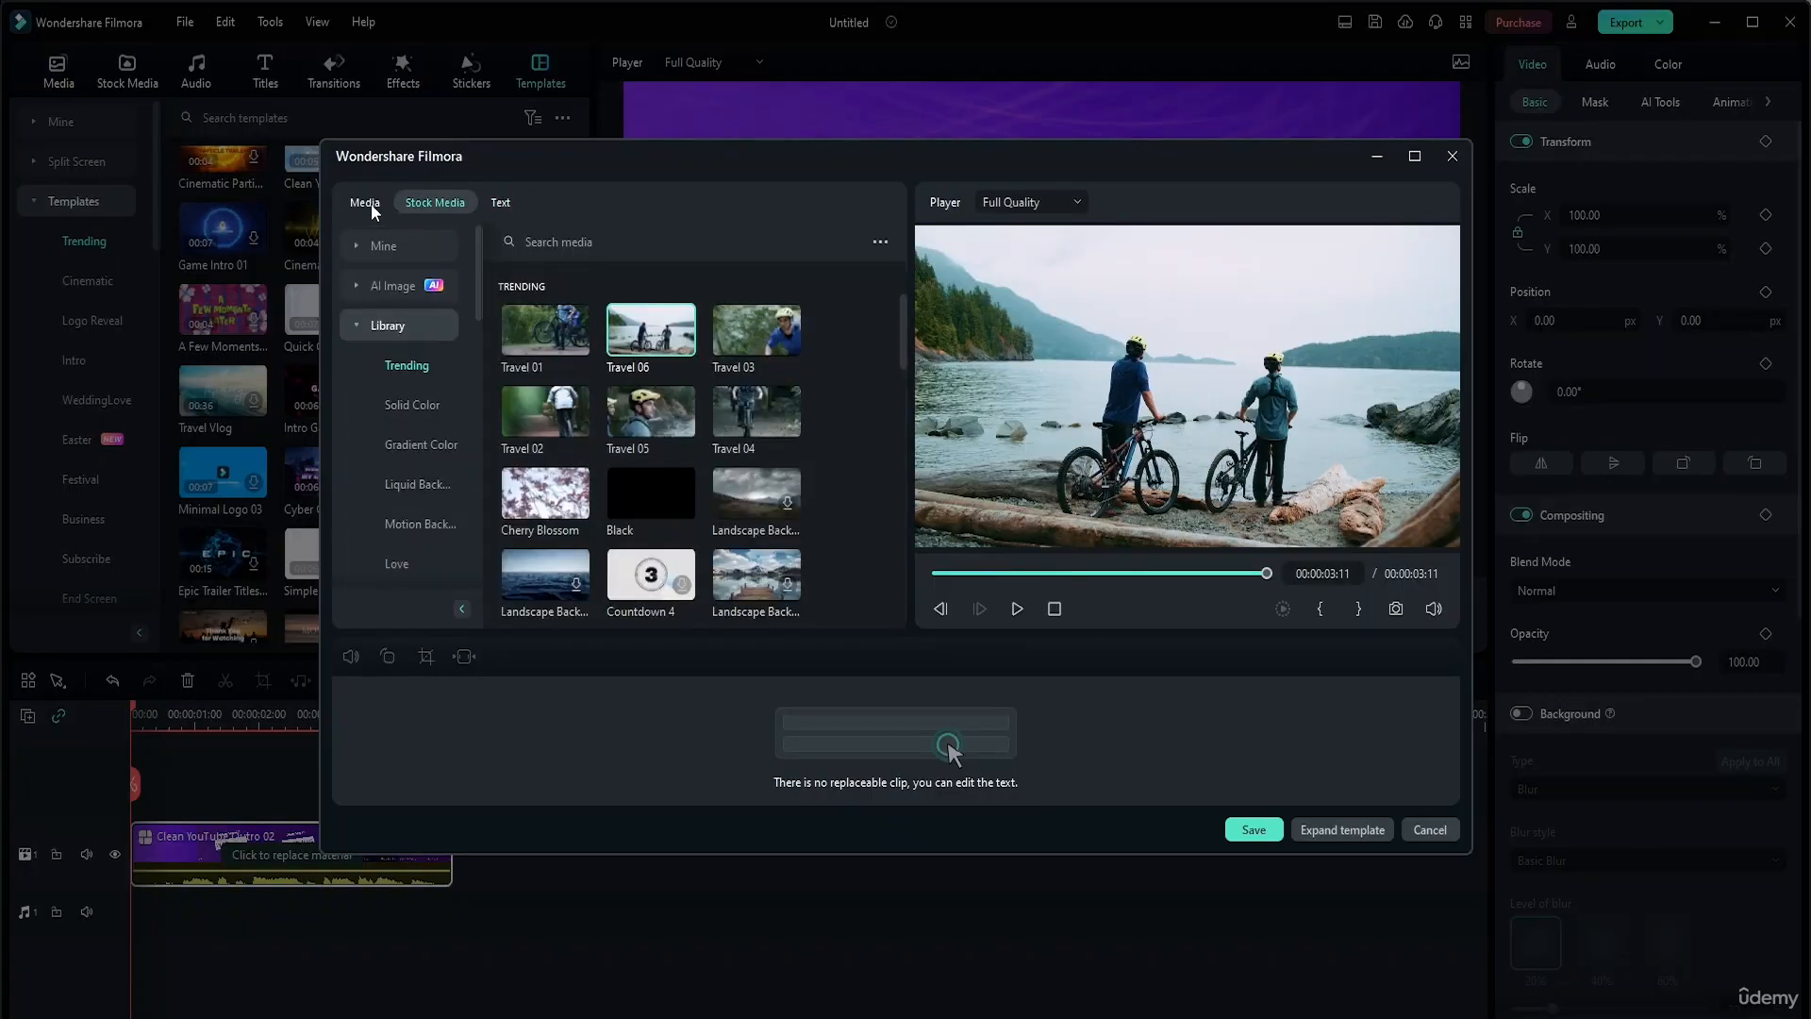
{"action": "left_click", "coordinate": [442, 206]}
{"action": "left_click", "coordinate": [665, 316]}
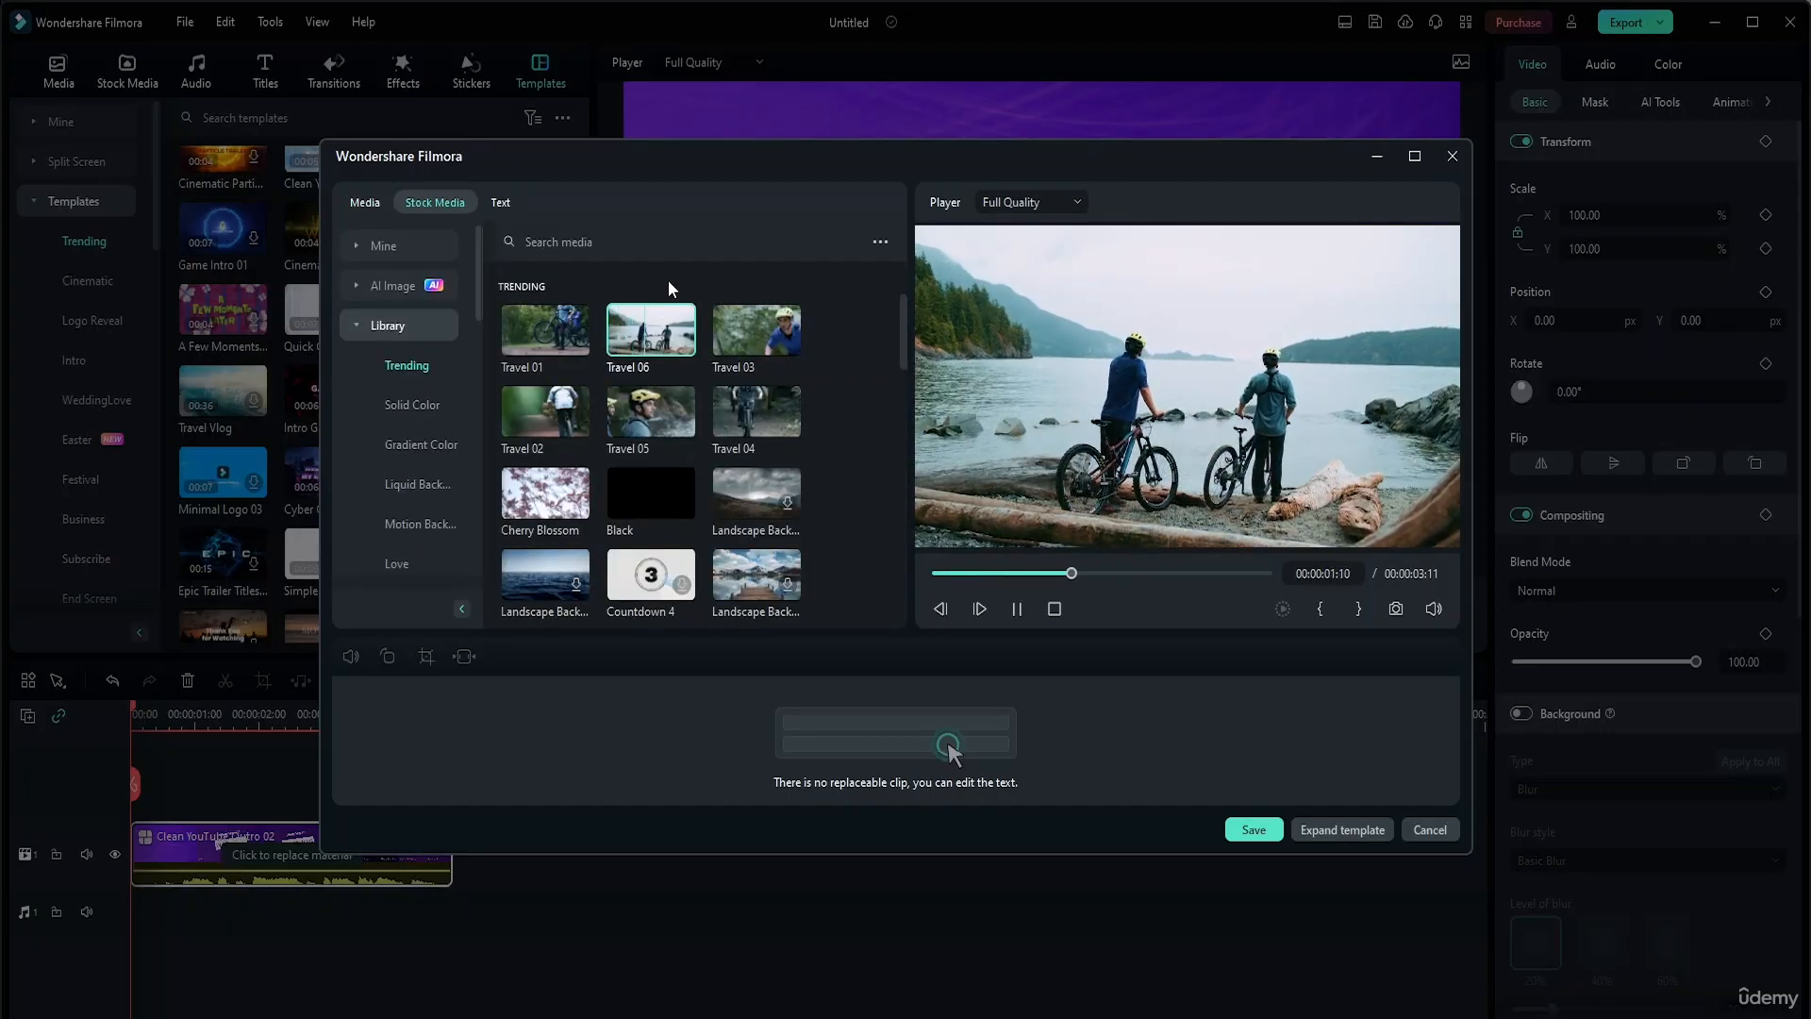
{"action": "left_click", "coordinate": [1429, 829]}
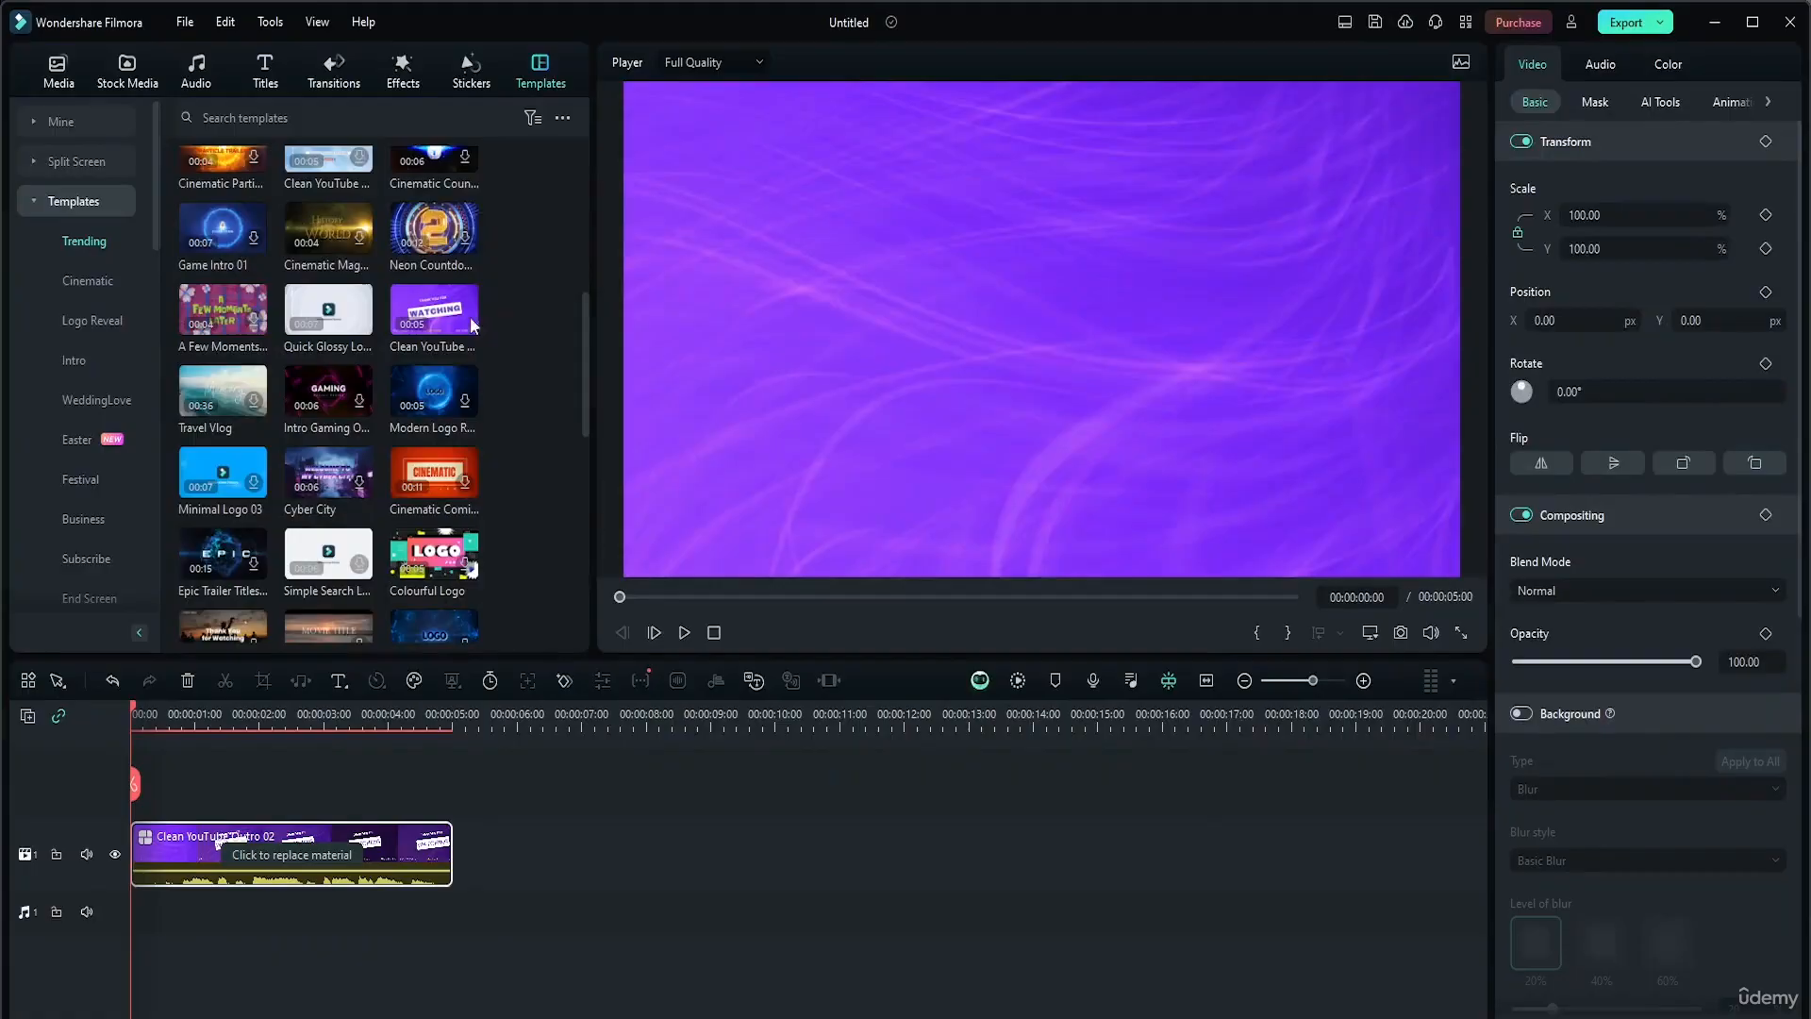
Reopen the outro template for editing and replace the THANK YOU FOR text with "Thanks"
{"action": "left_click", "coordinate": [281, 851]}
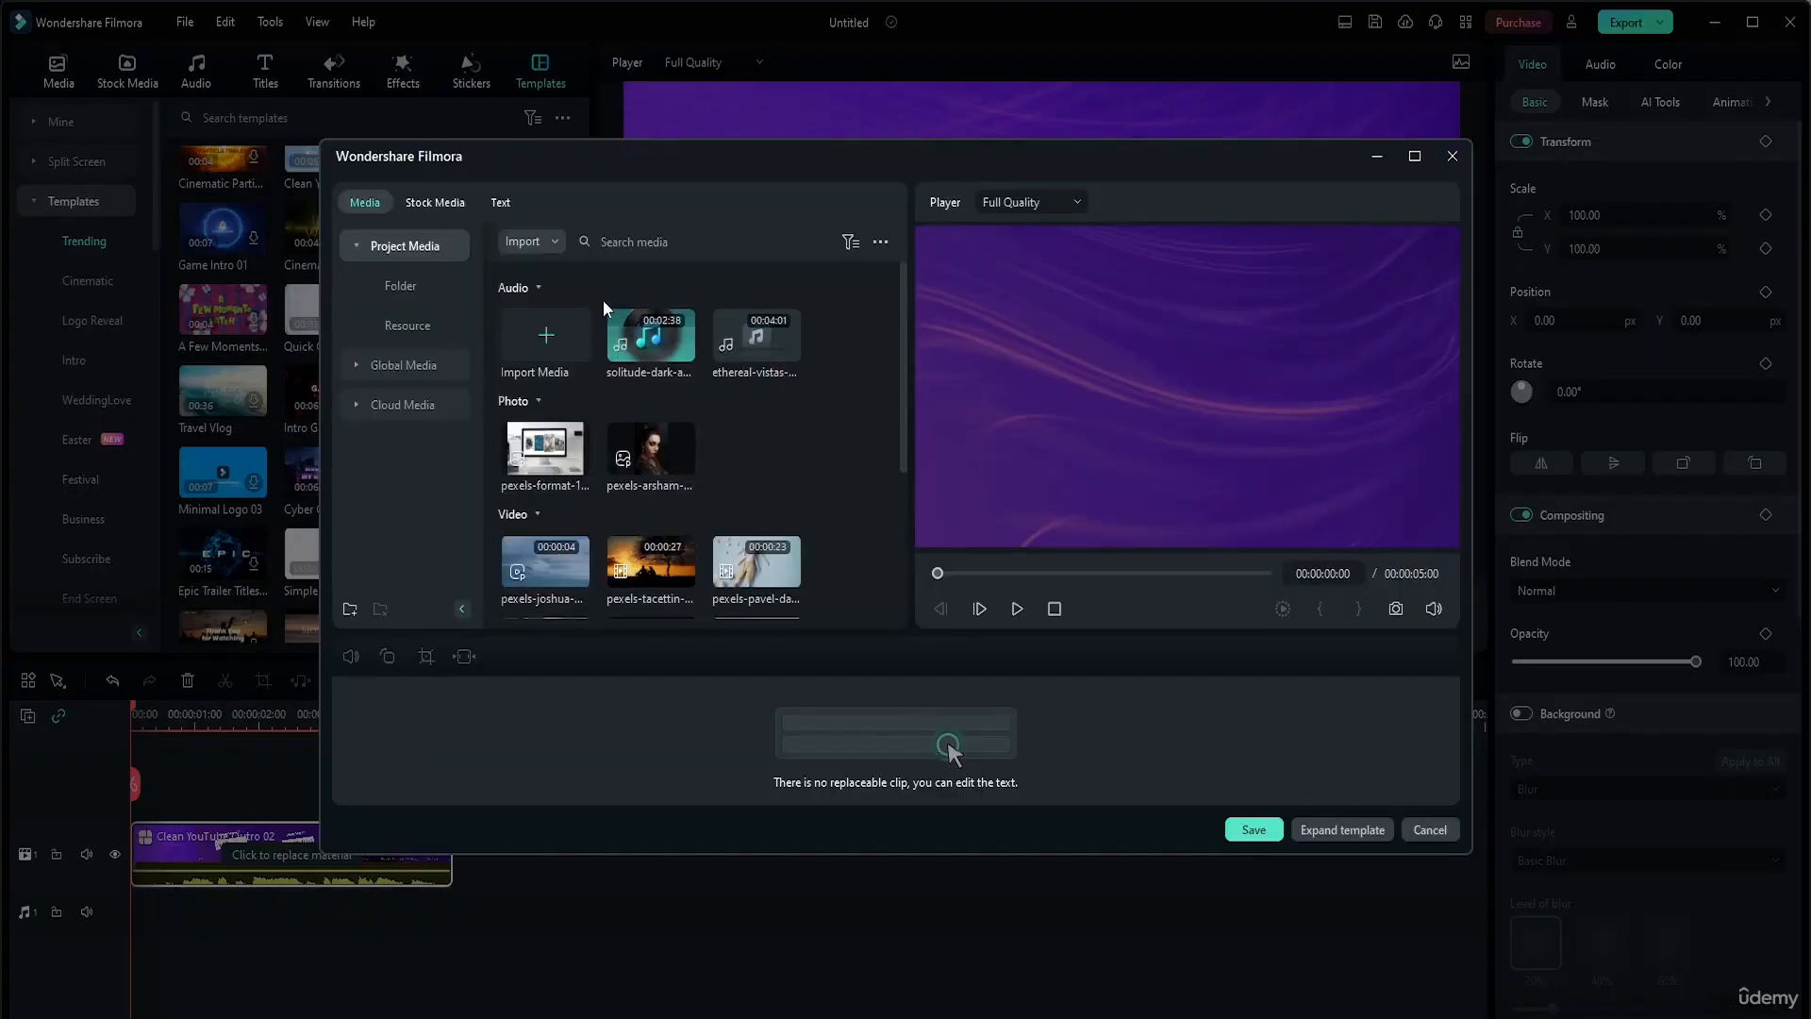
{"action": "left_click", "coordinate": [500, 202]}
{"action": "left_click", "coordinate": [519, 274]}
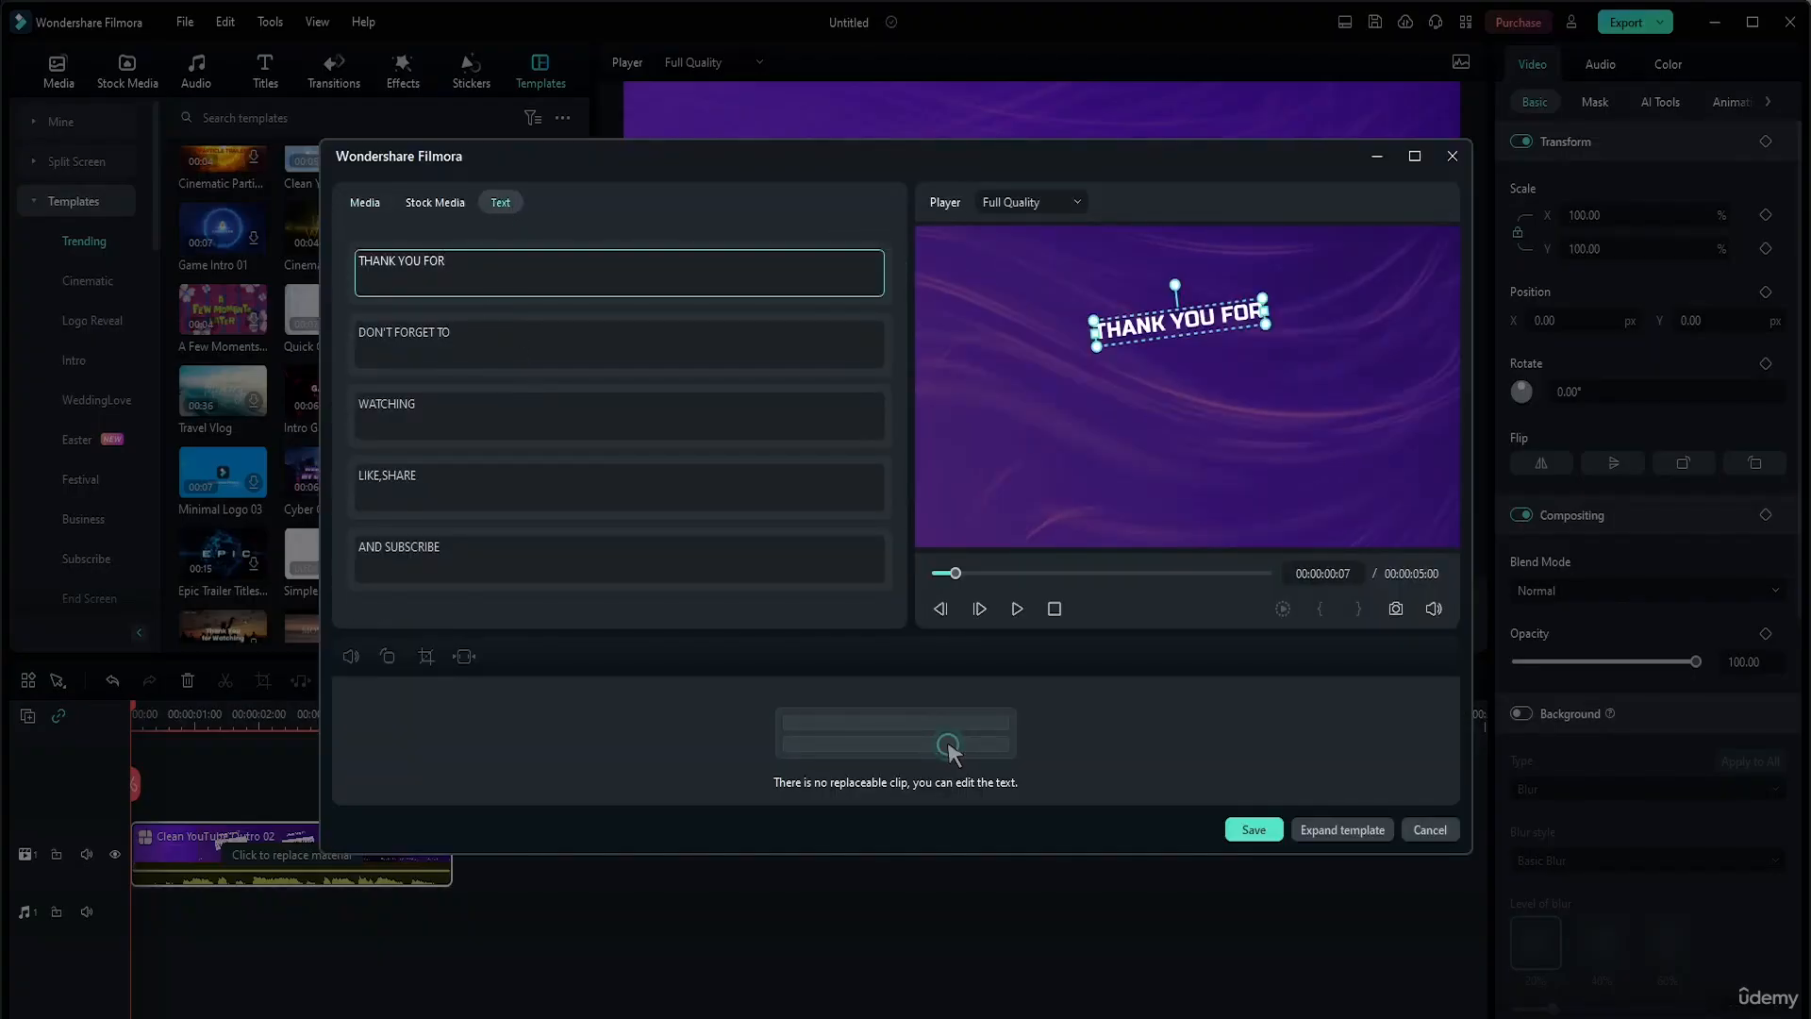
{"action": "key", "text": "ctrl+a"}
{"action": "type", "text": "Tanks"}
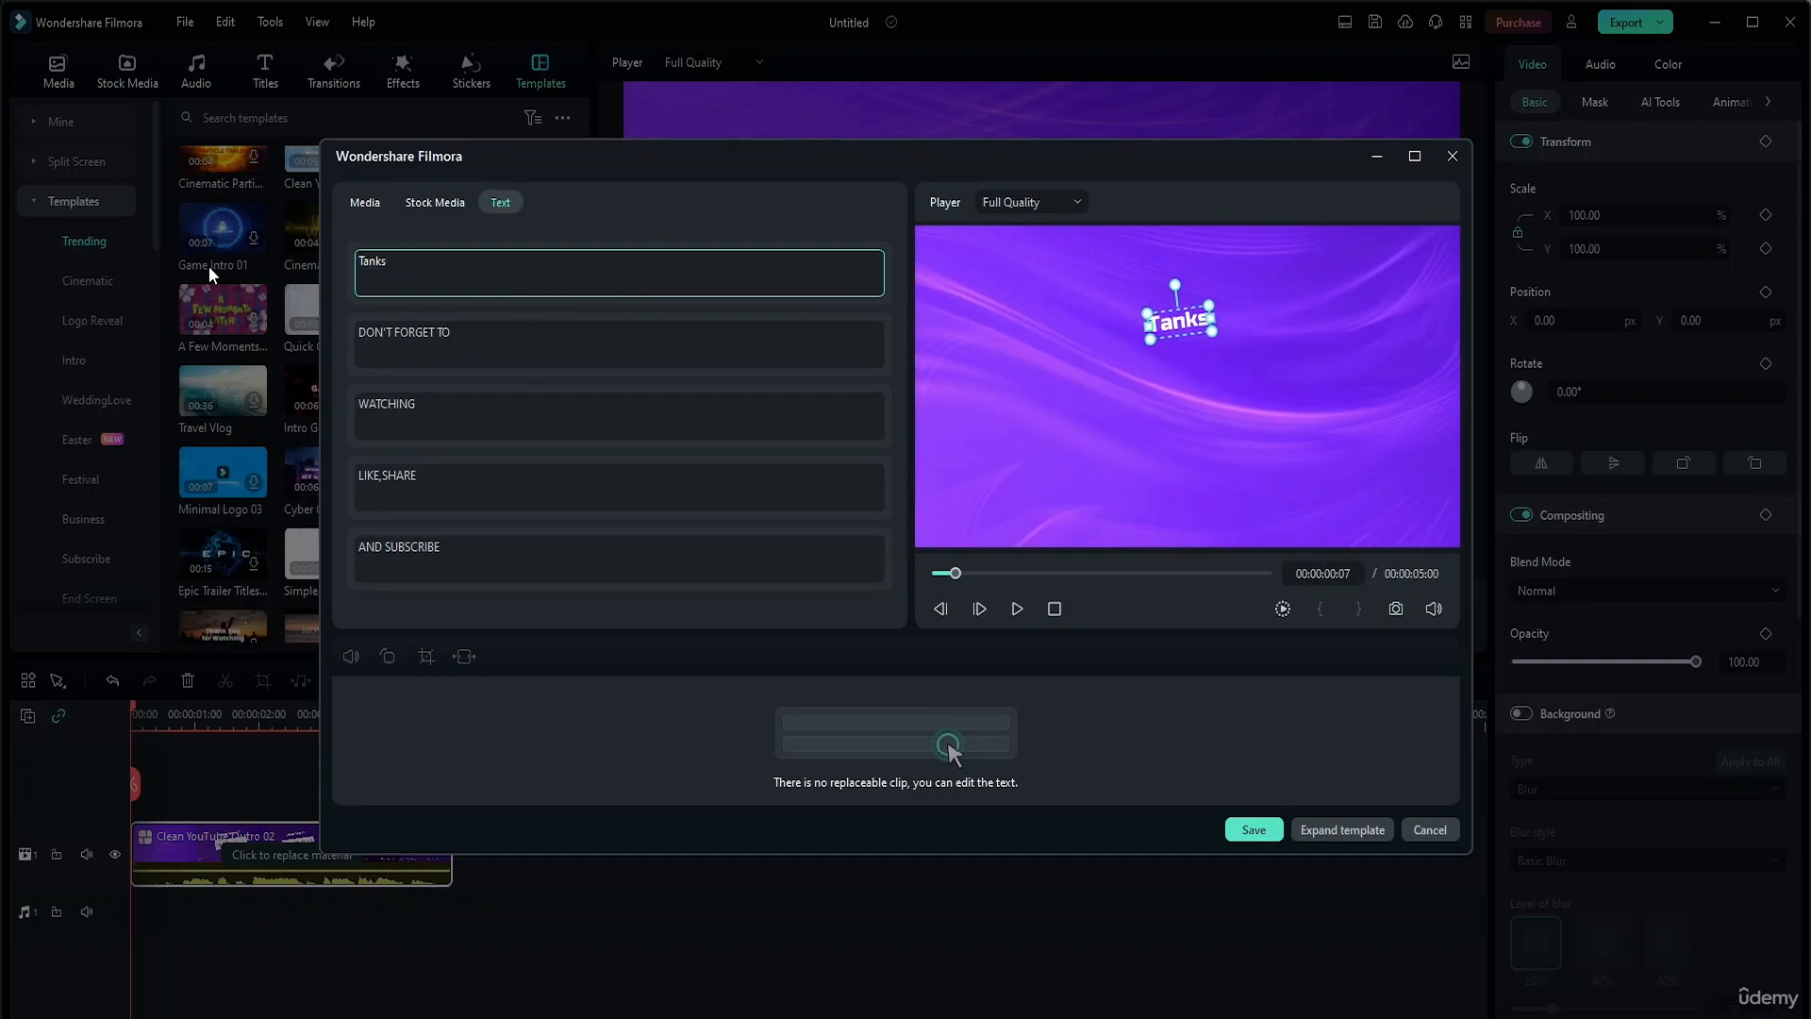
{"action": "key", "text": "BackSpace"}
{"action": "key", "text": "BackSpace"}
{"action": "key", "text": "BackSpace"}
{"action": "key", "text": "BackSpace"}
{"action": "key", "text": "BackSpace"}
{"action": "type", "text": "Thanks"}
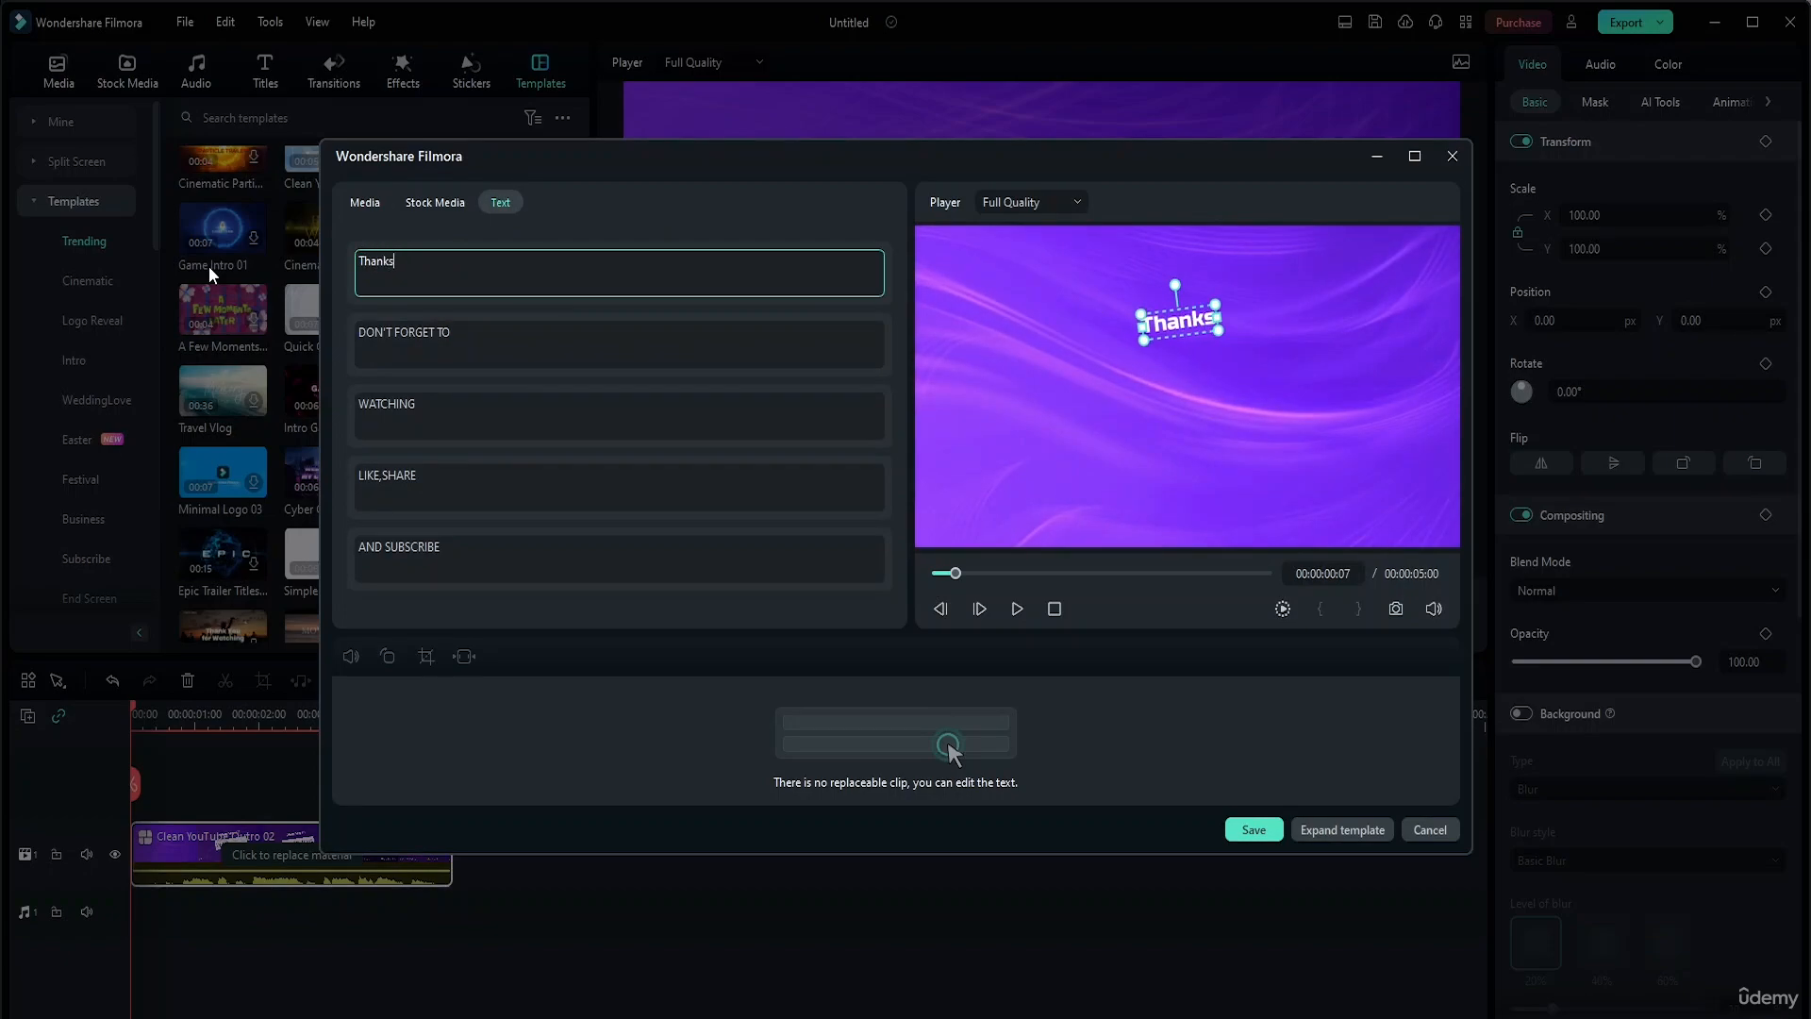
Replace the template's WATCHING text with "Streaming"
{"action": "left_click", "coordinate": [411, 412]}
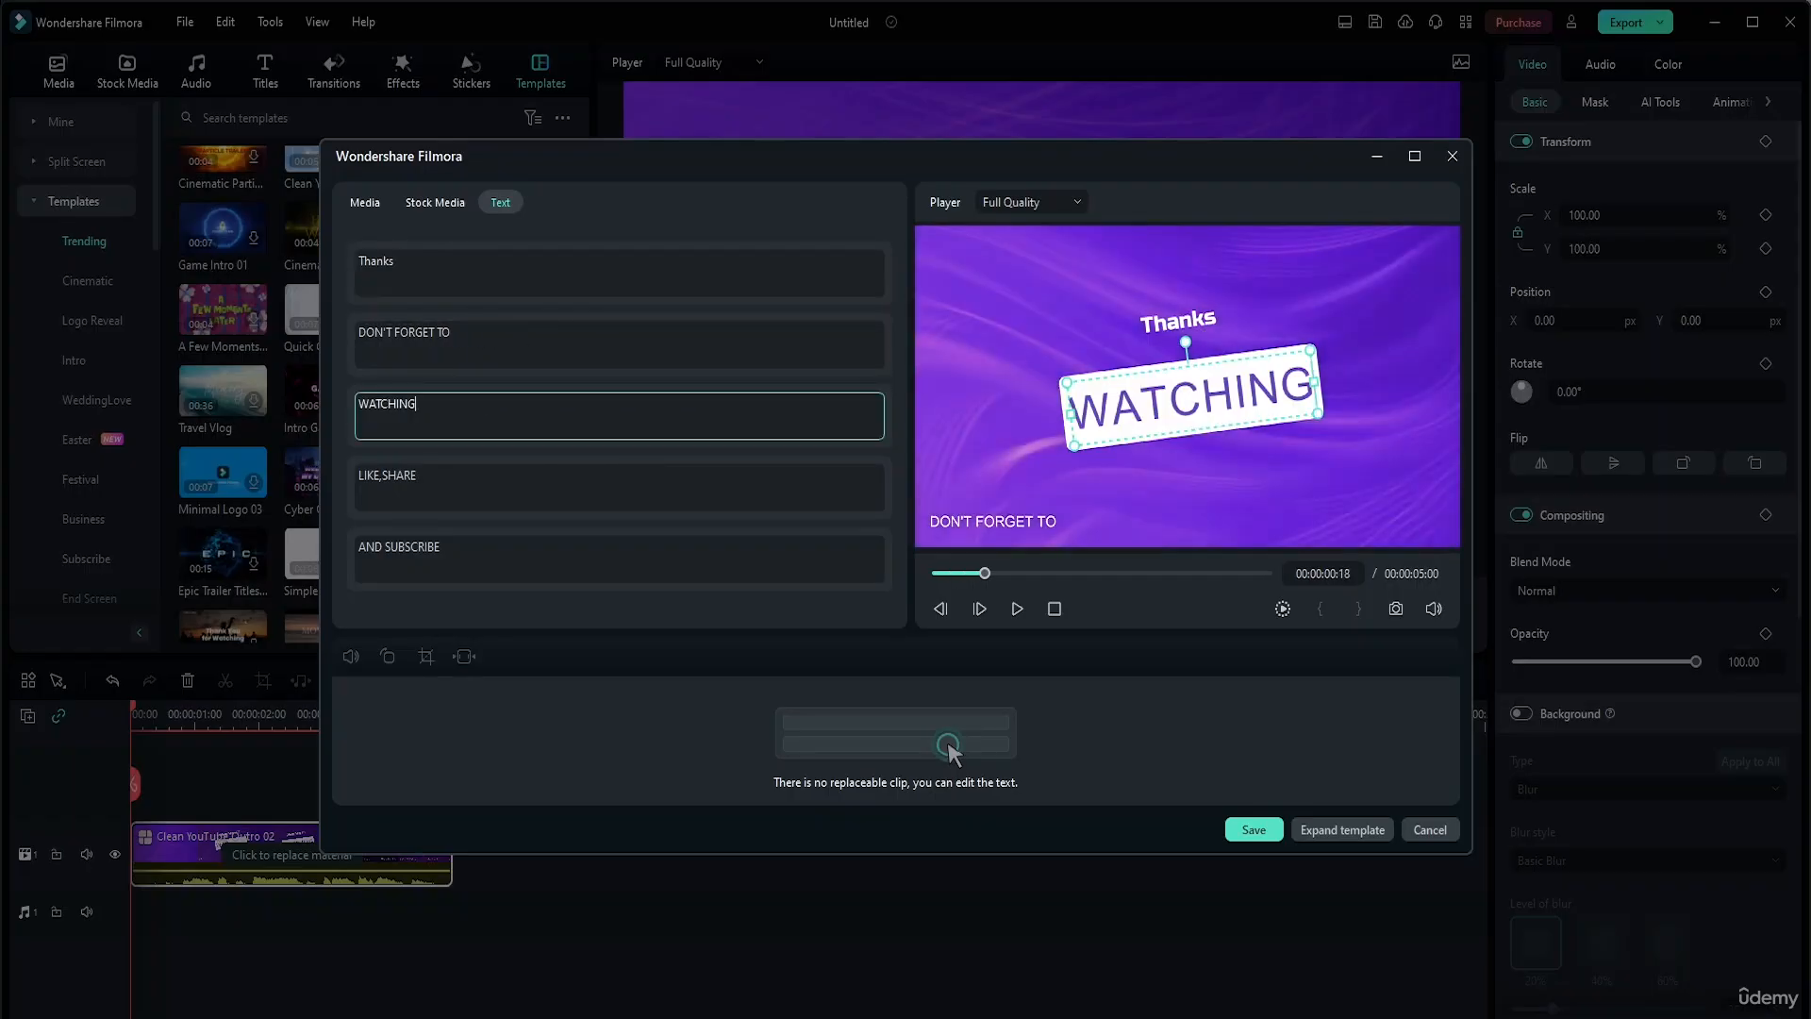
{"action": "key", "text": "ctrl+a"}
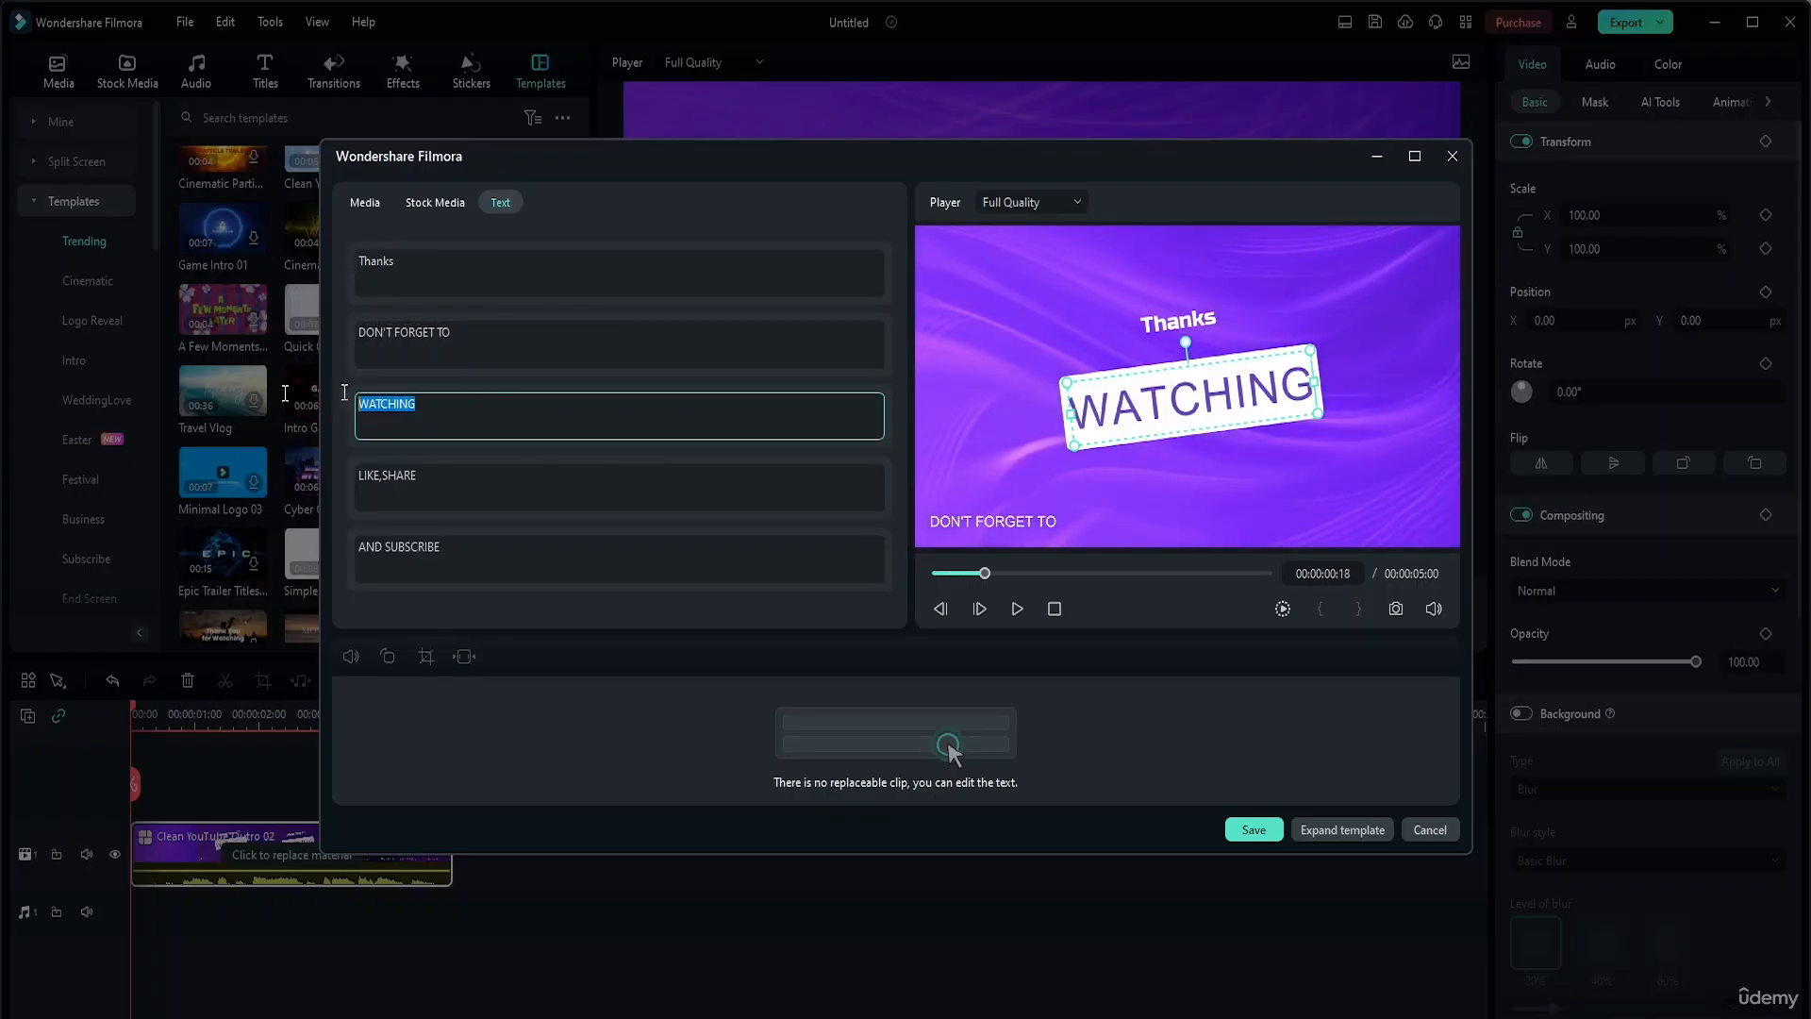
{"action": "type", "text": "Streamiun"}
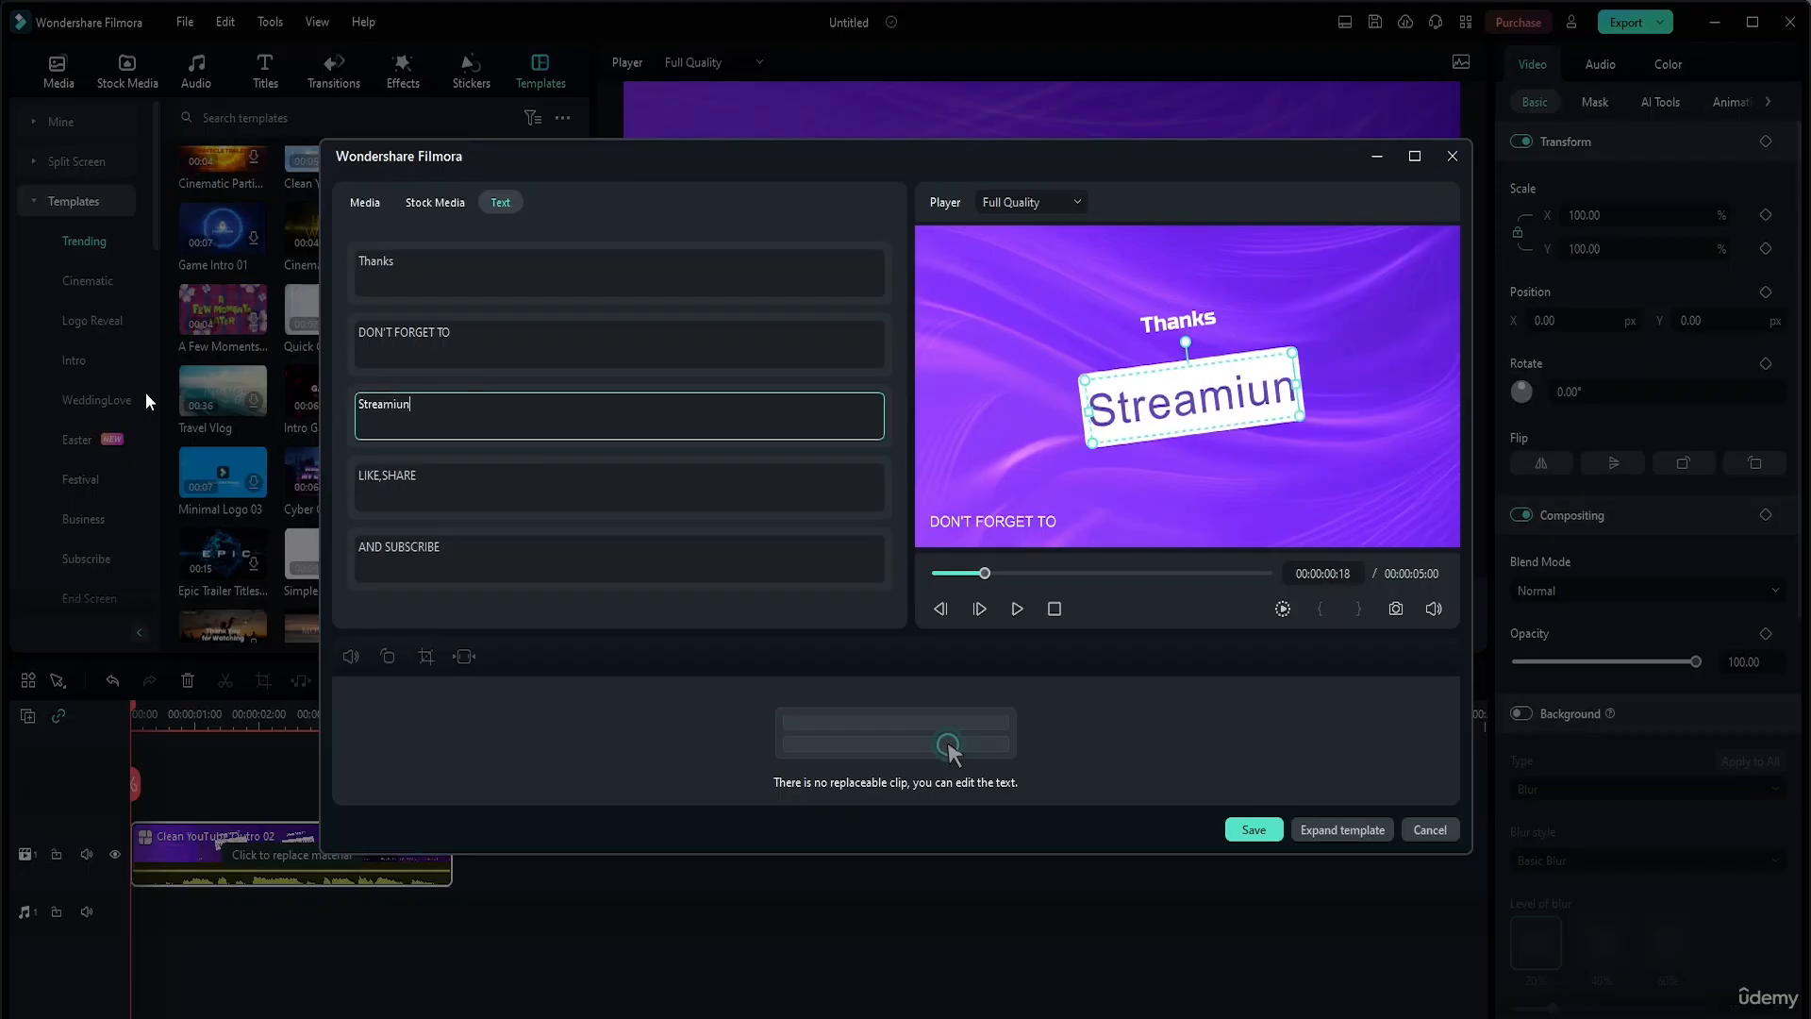
{"action": "key", "text": "BackSpace"}
{"action": "key", "text": "BackSpace"}
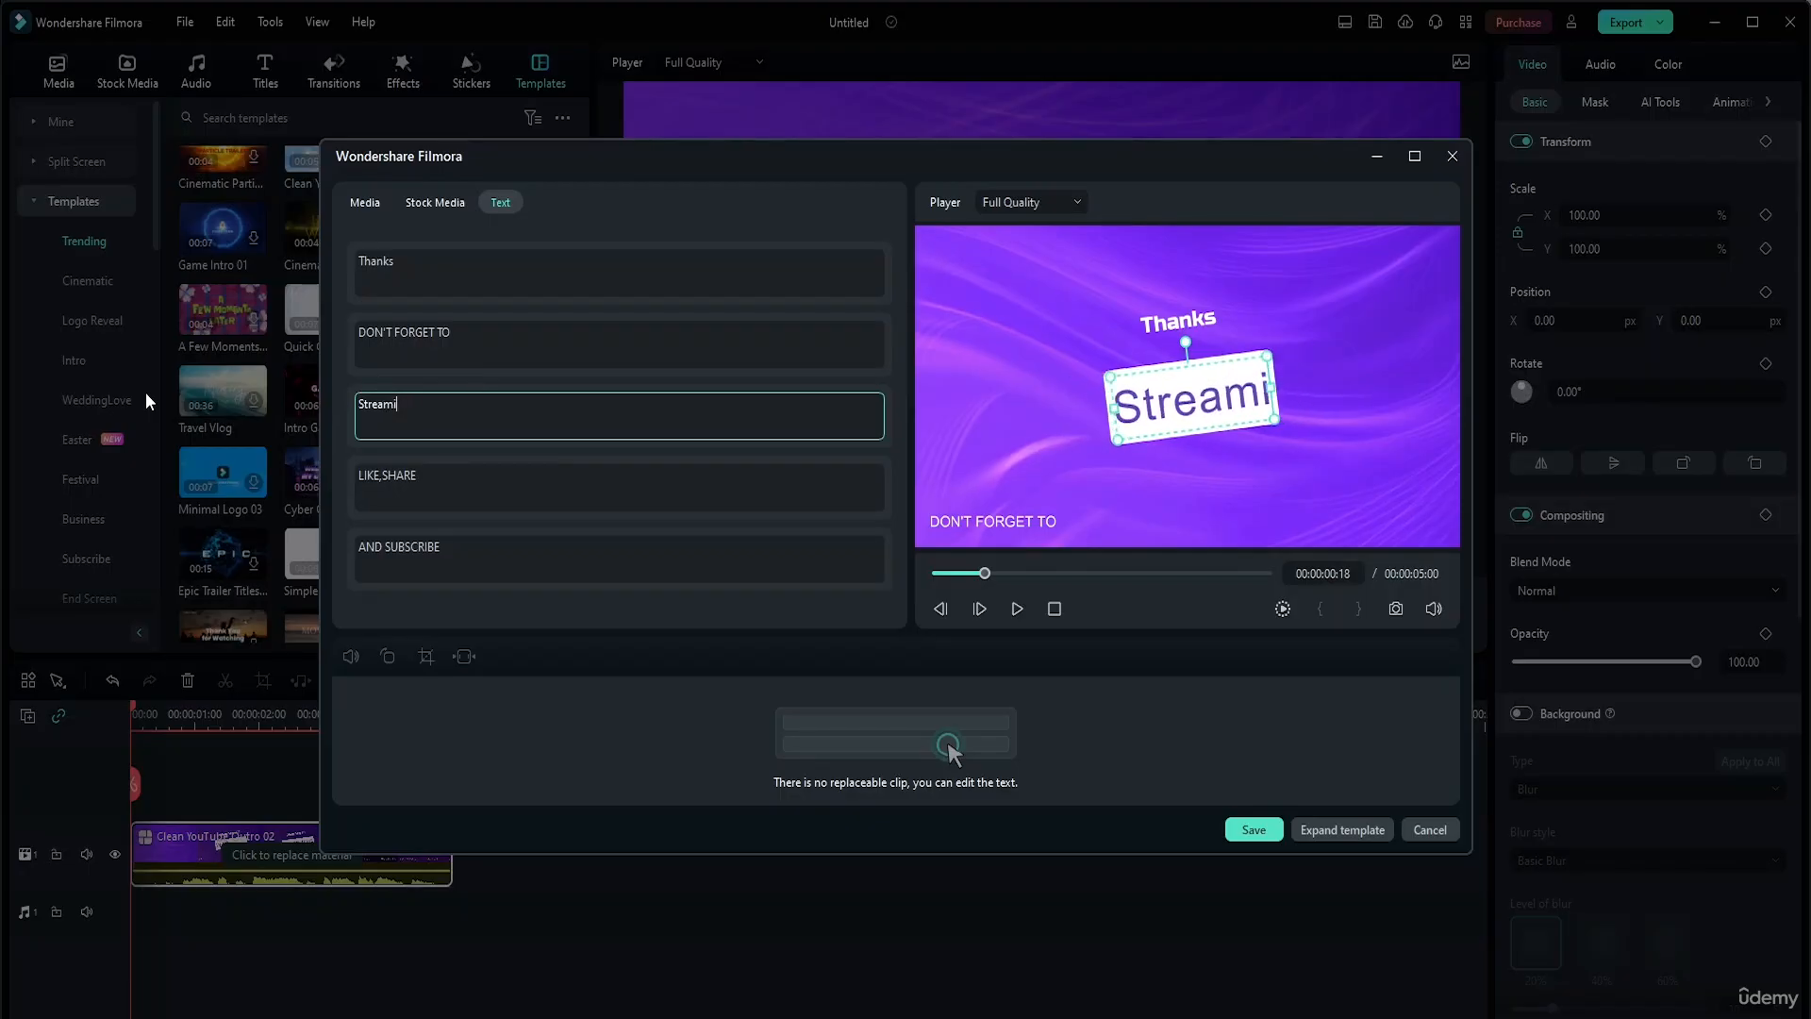
{"action": "type", "text": "ng"}
Save the template's text changes and play back the customised outro on the timeline
{"action": "left_click", "coordinate": [366, 499]}
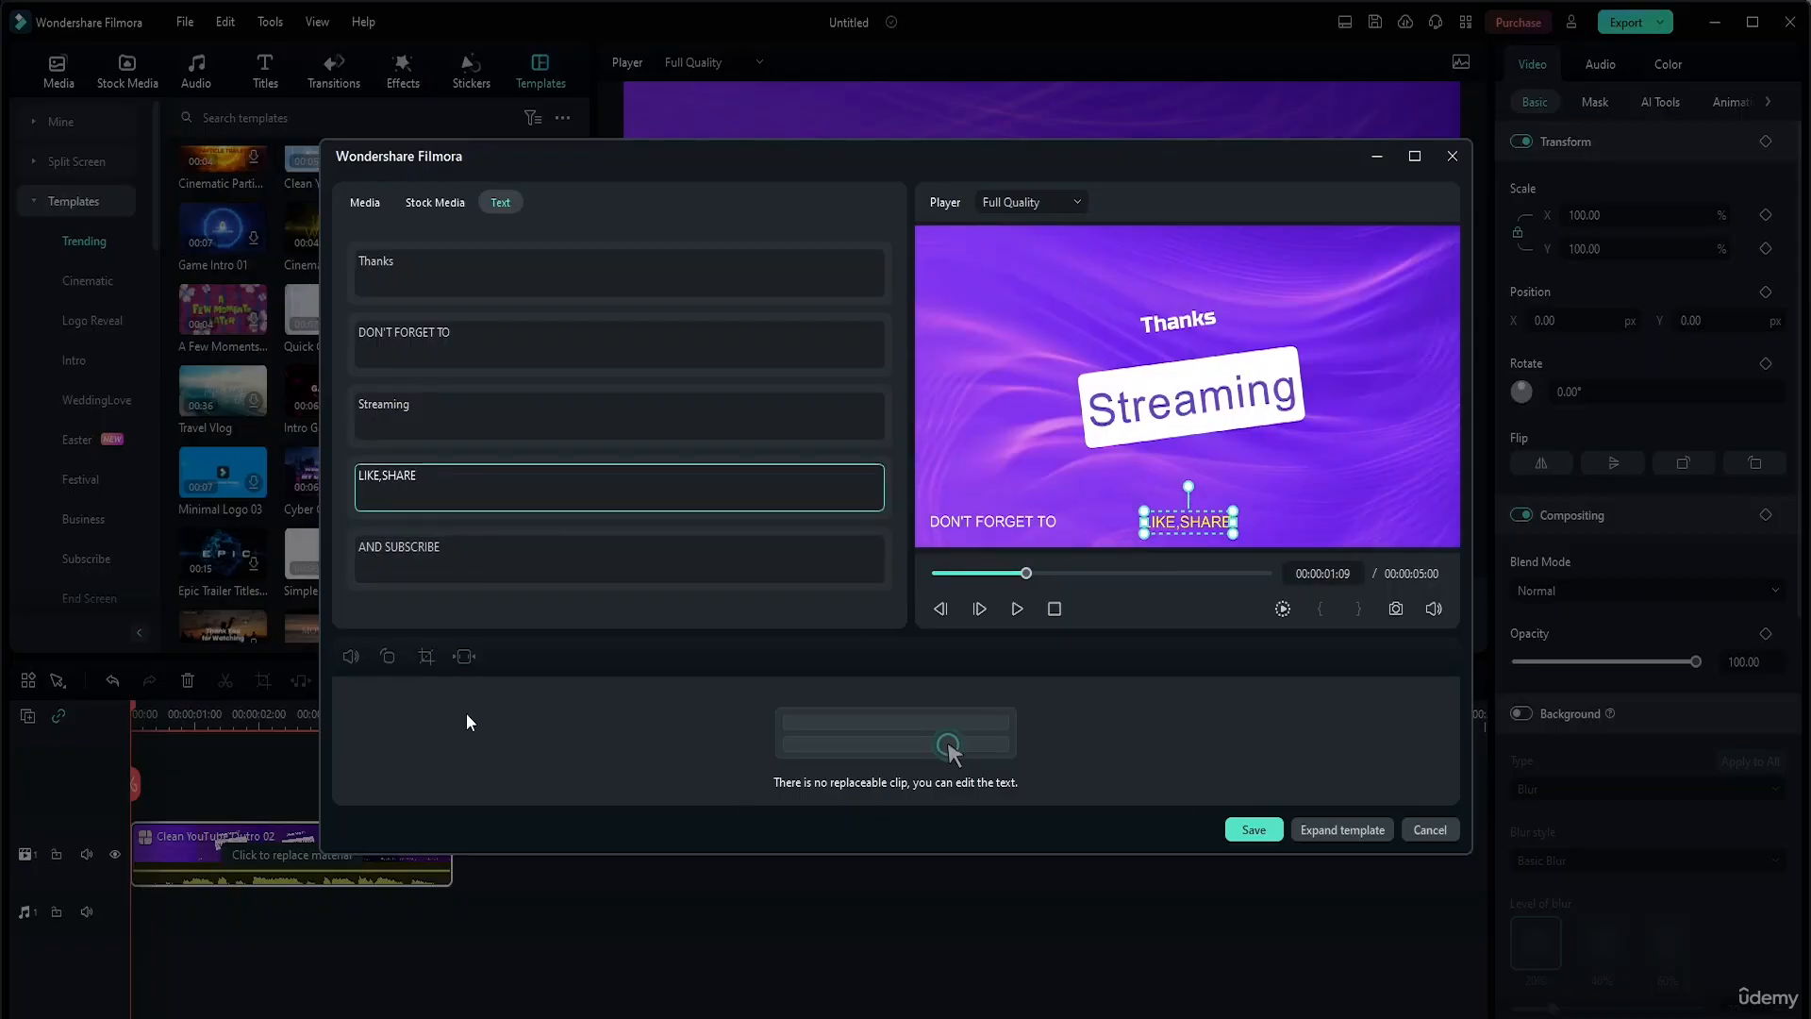
{"action": "left_click", "coordinate": [1252, 830]}
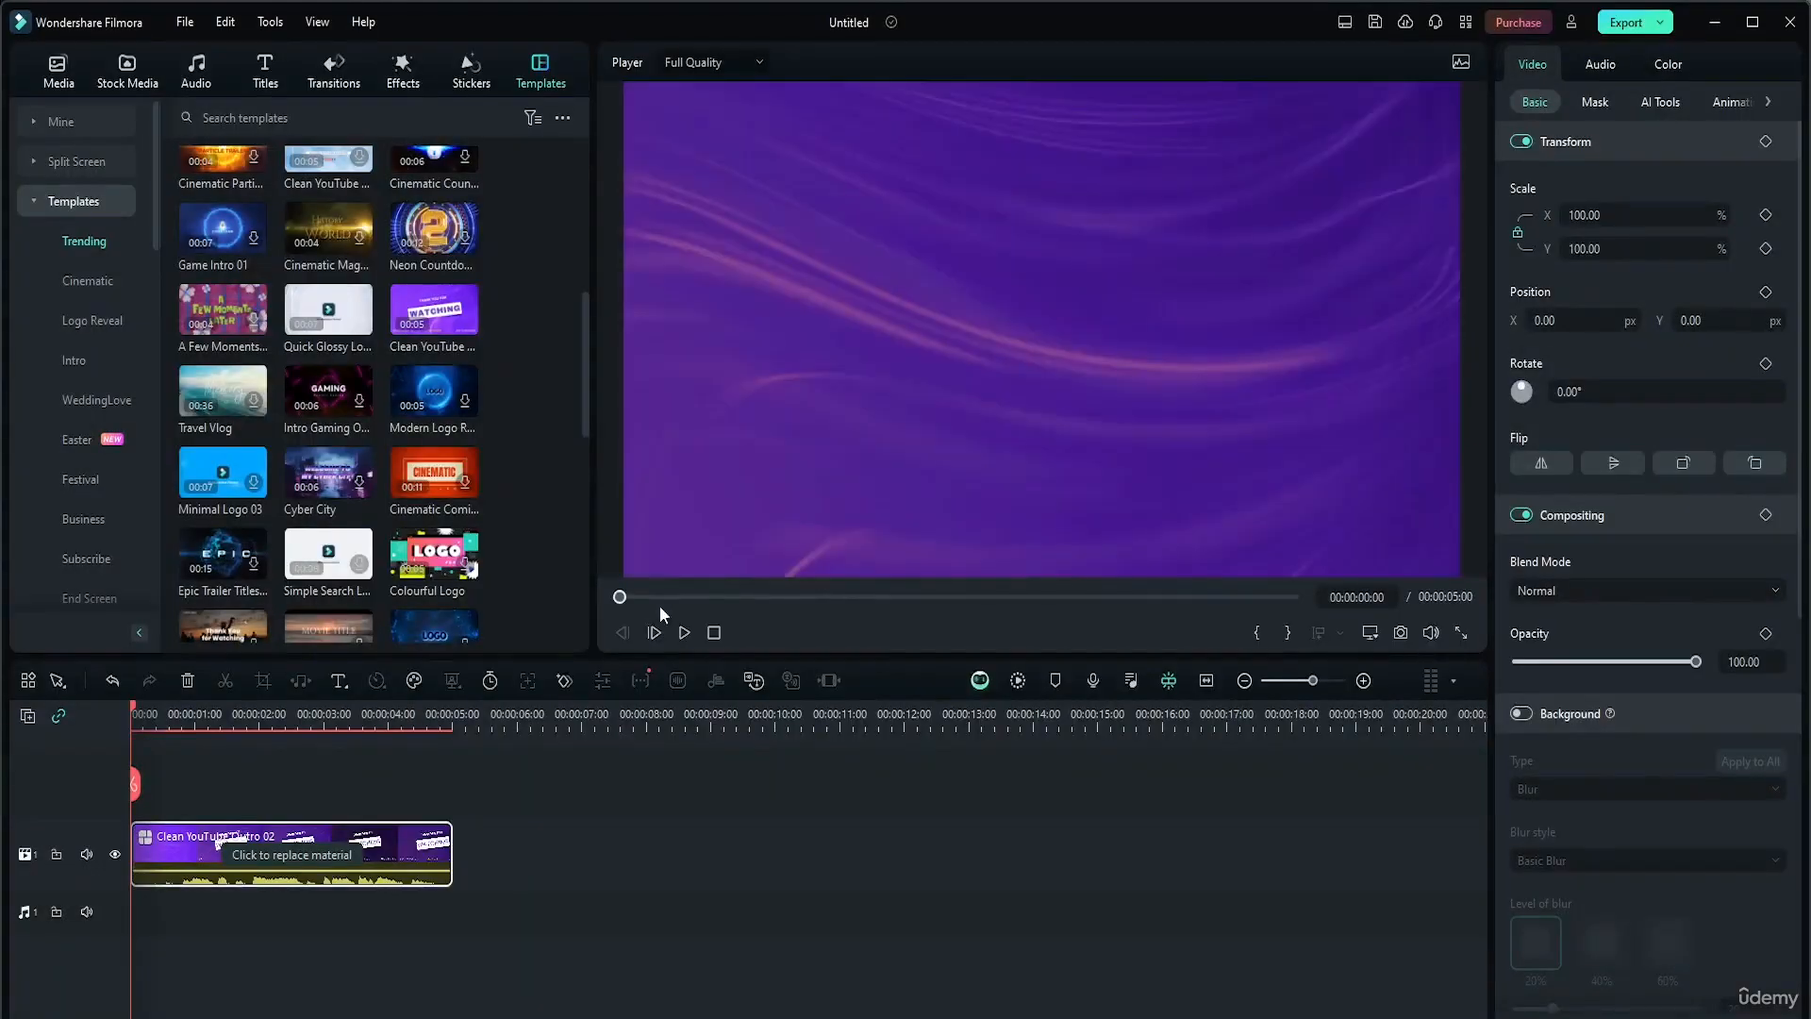
{"action": "left_click", "coordinate": [678, 633]}
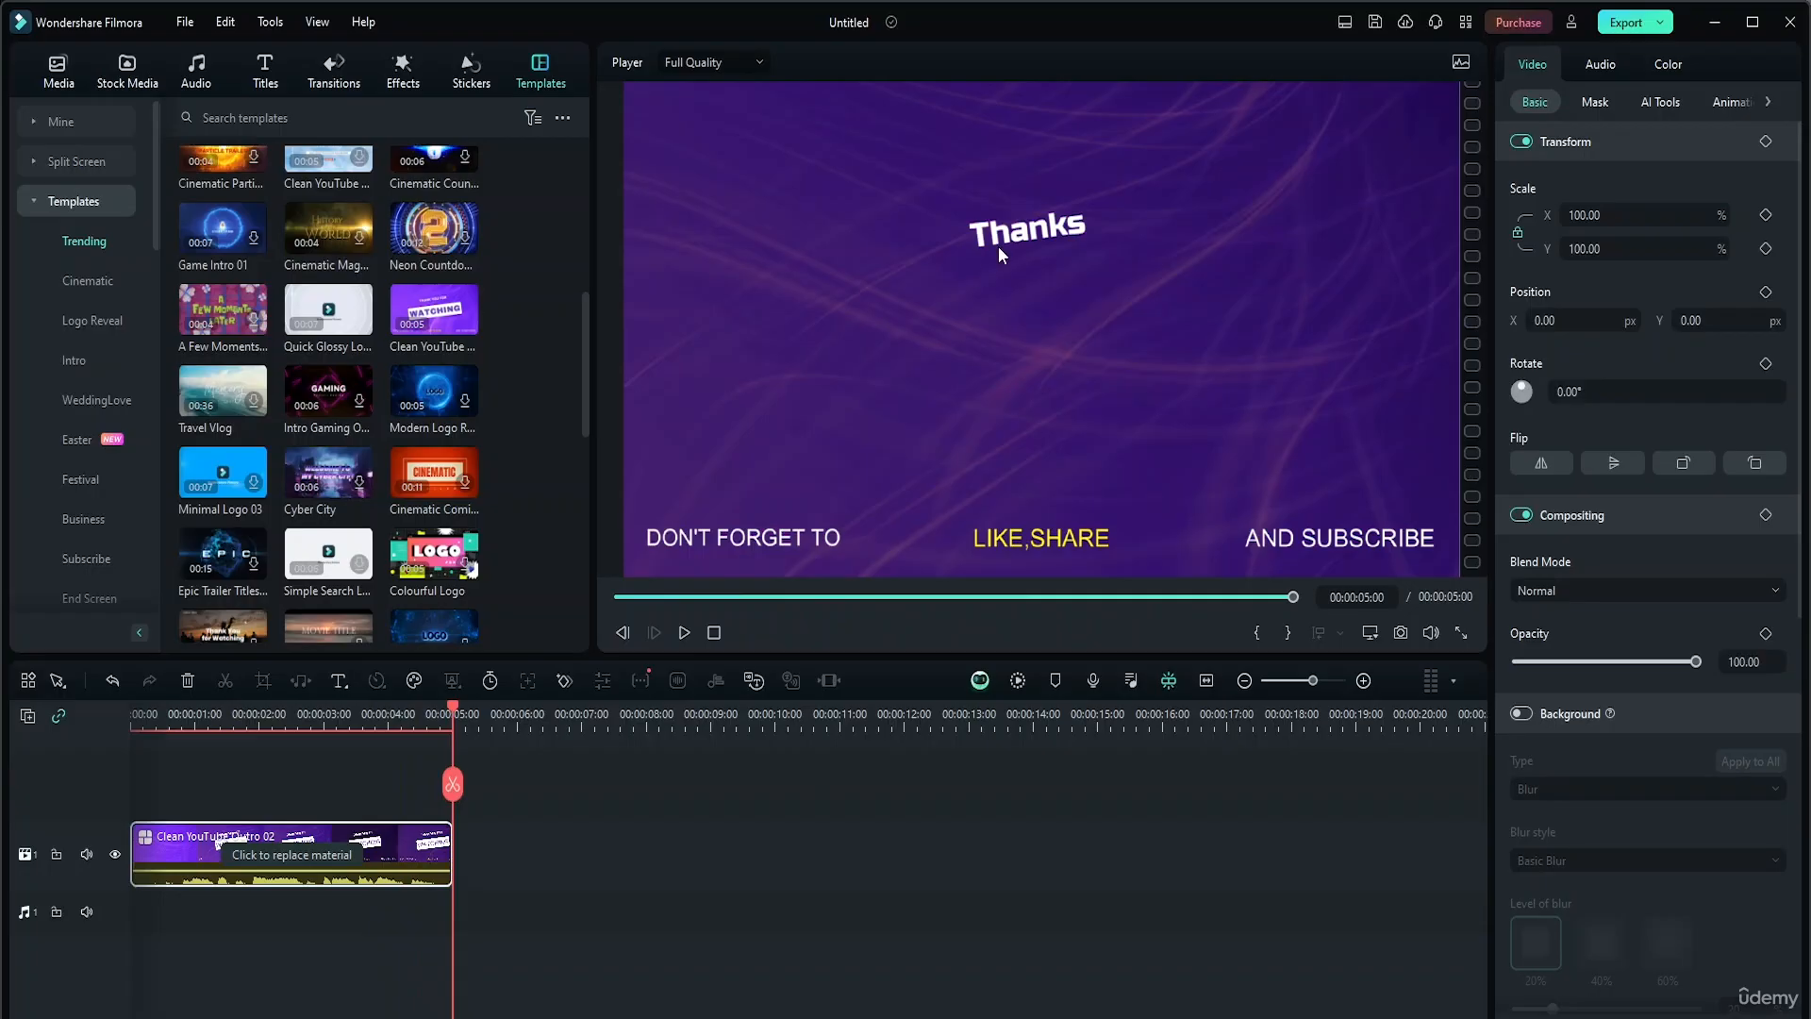
Show the Cinematic templates and delete the Clean YouTube Outro 02 clip from video track 1
{"action": "left_click", "coordinate": [88, 281]}
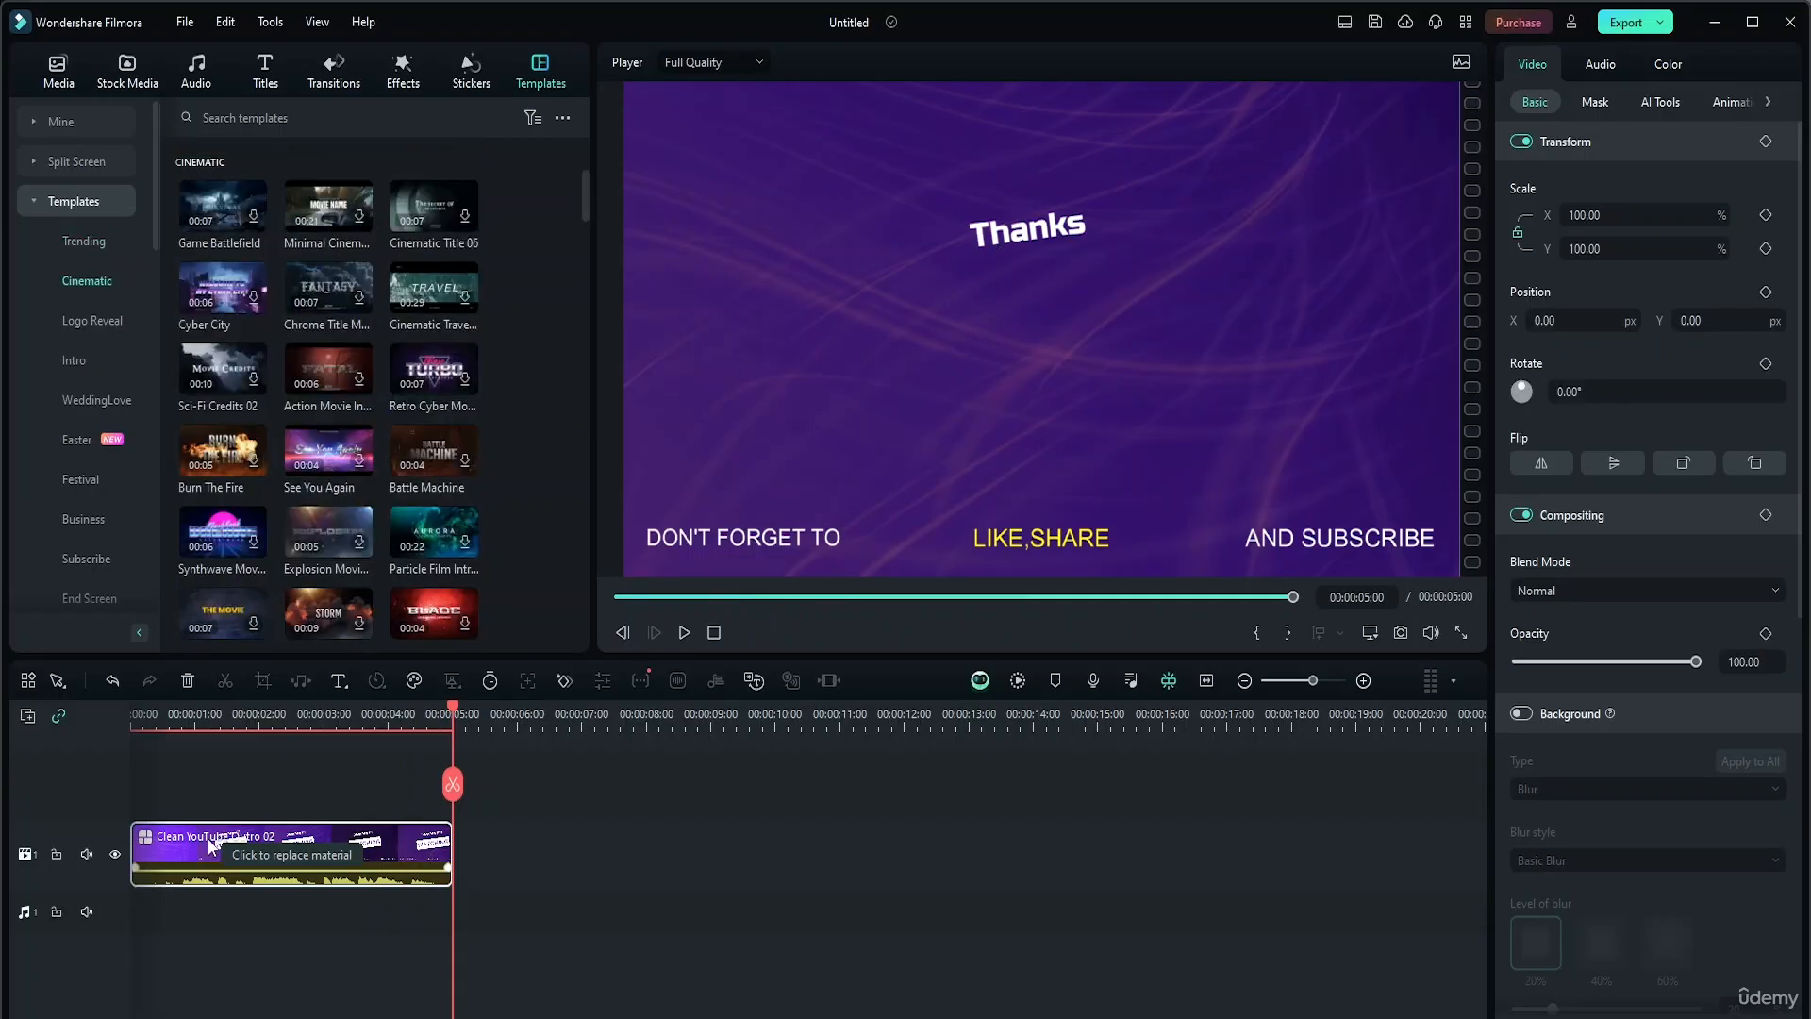
{"action": "key", "text": "Delete"}
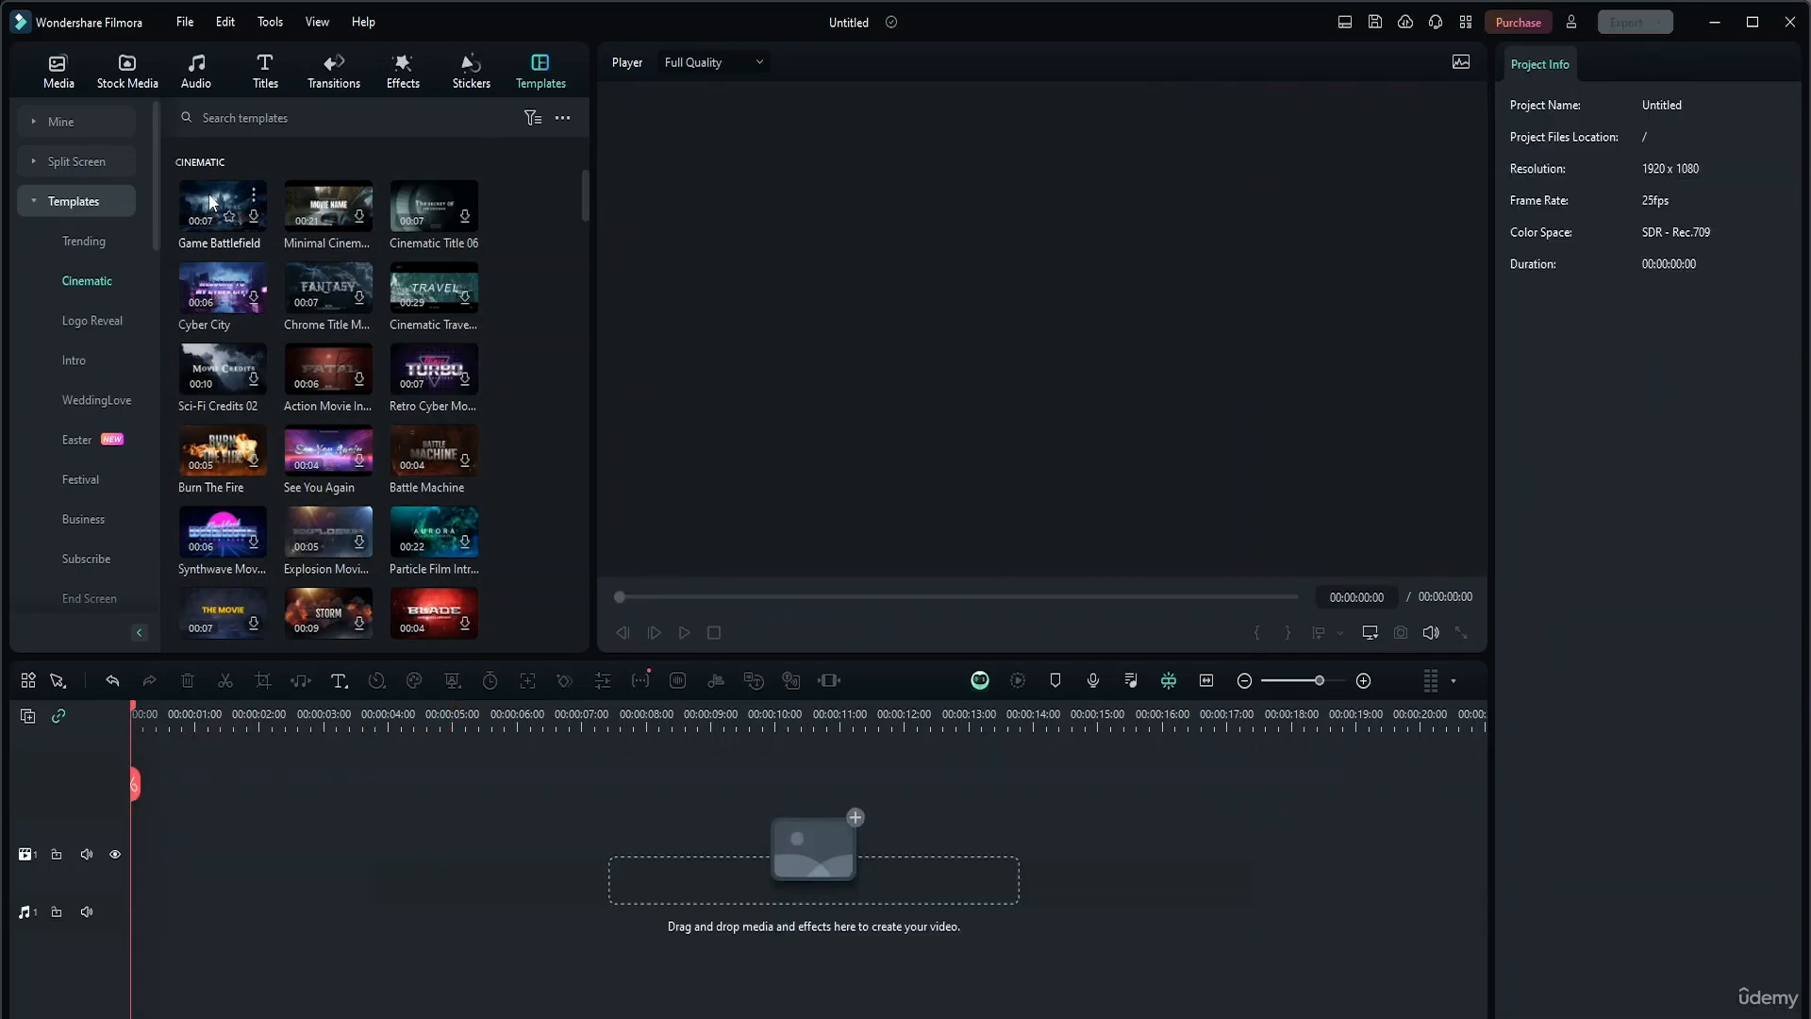
Start downloading the Game Battlefield, Cinematic Travel and Cyber City templates, stopping the preview playback
{"action": "left_click", "coordinate": [257, 226]}
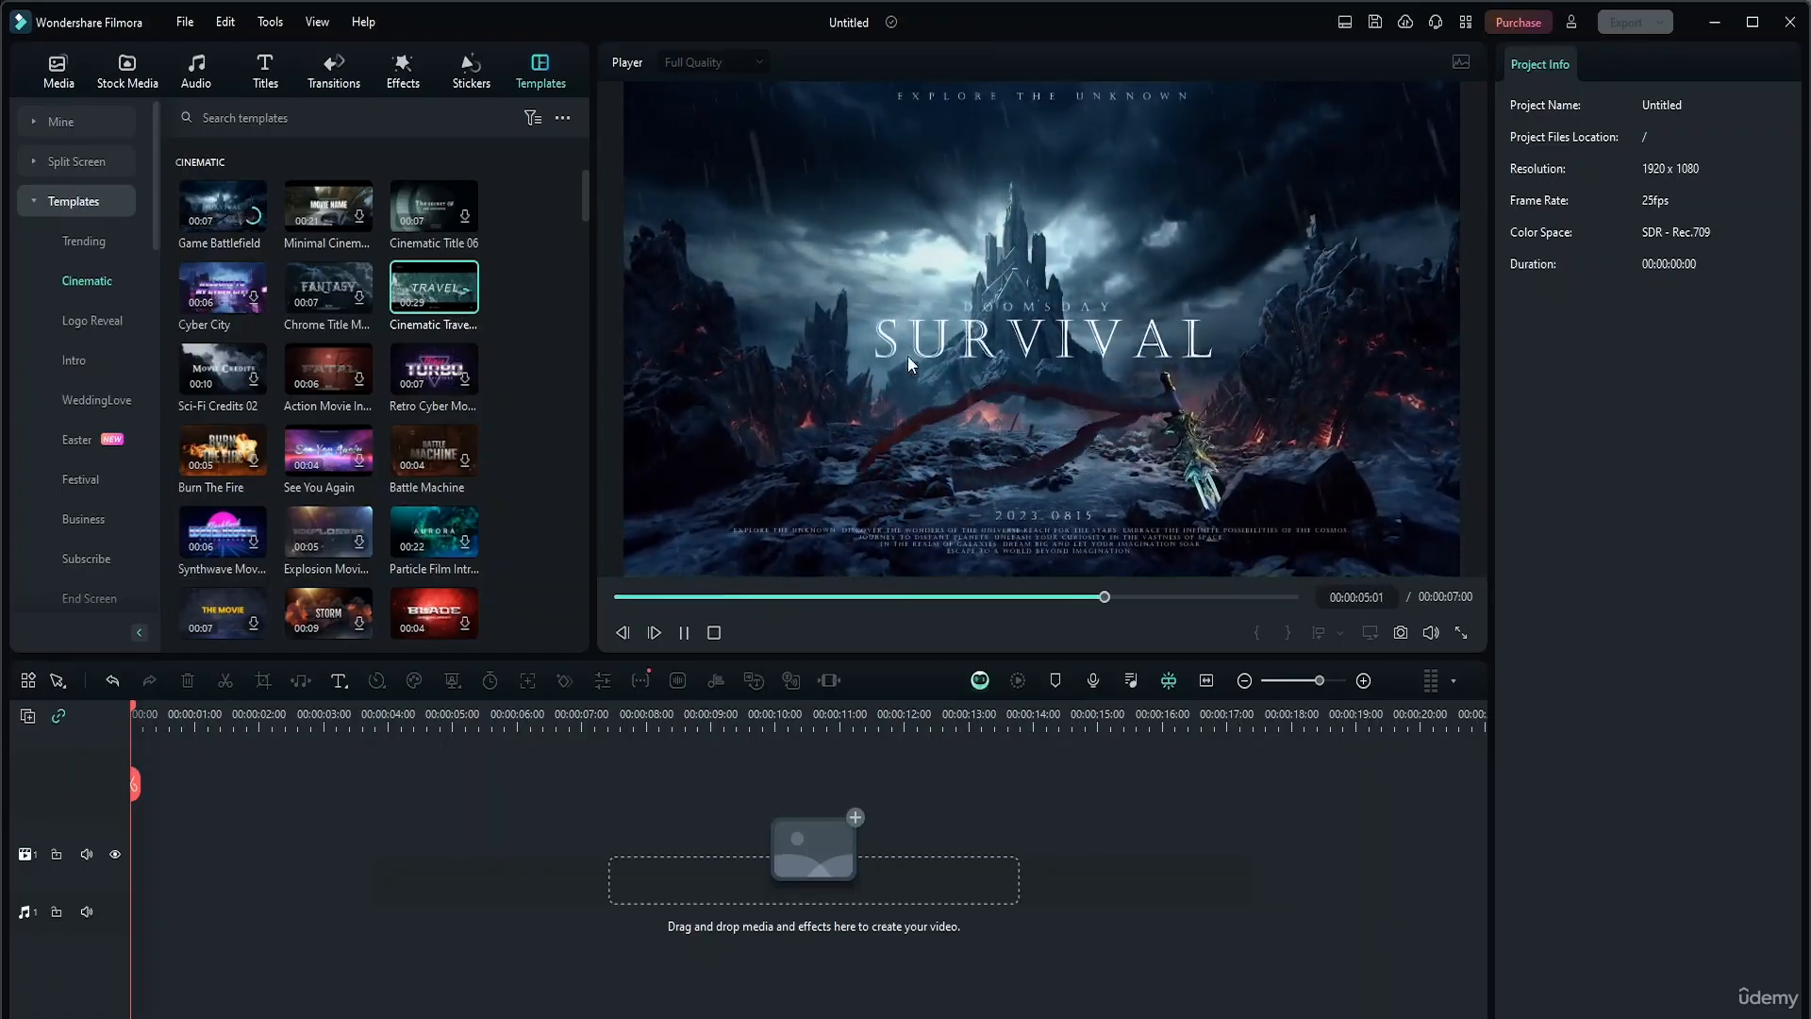
{"action": "left_click", "coordinate": [715, 632]}
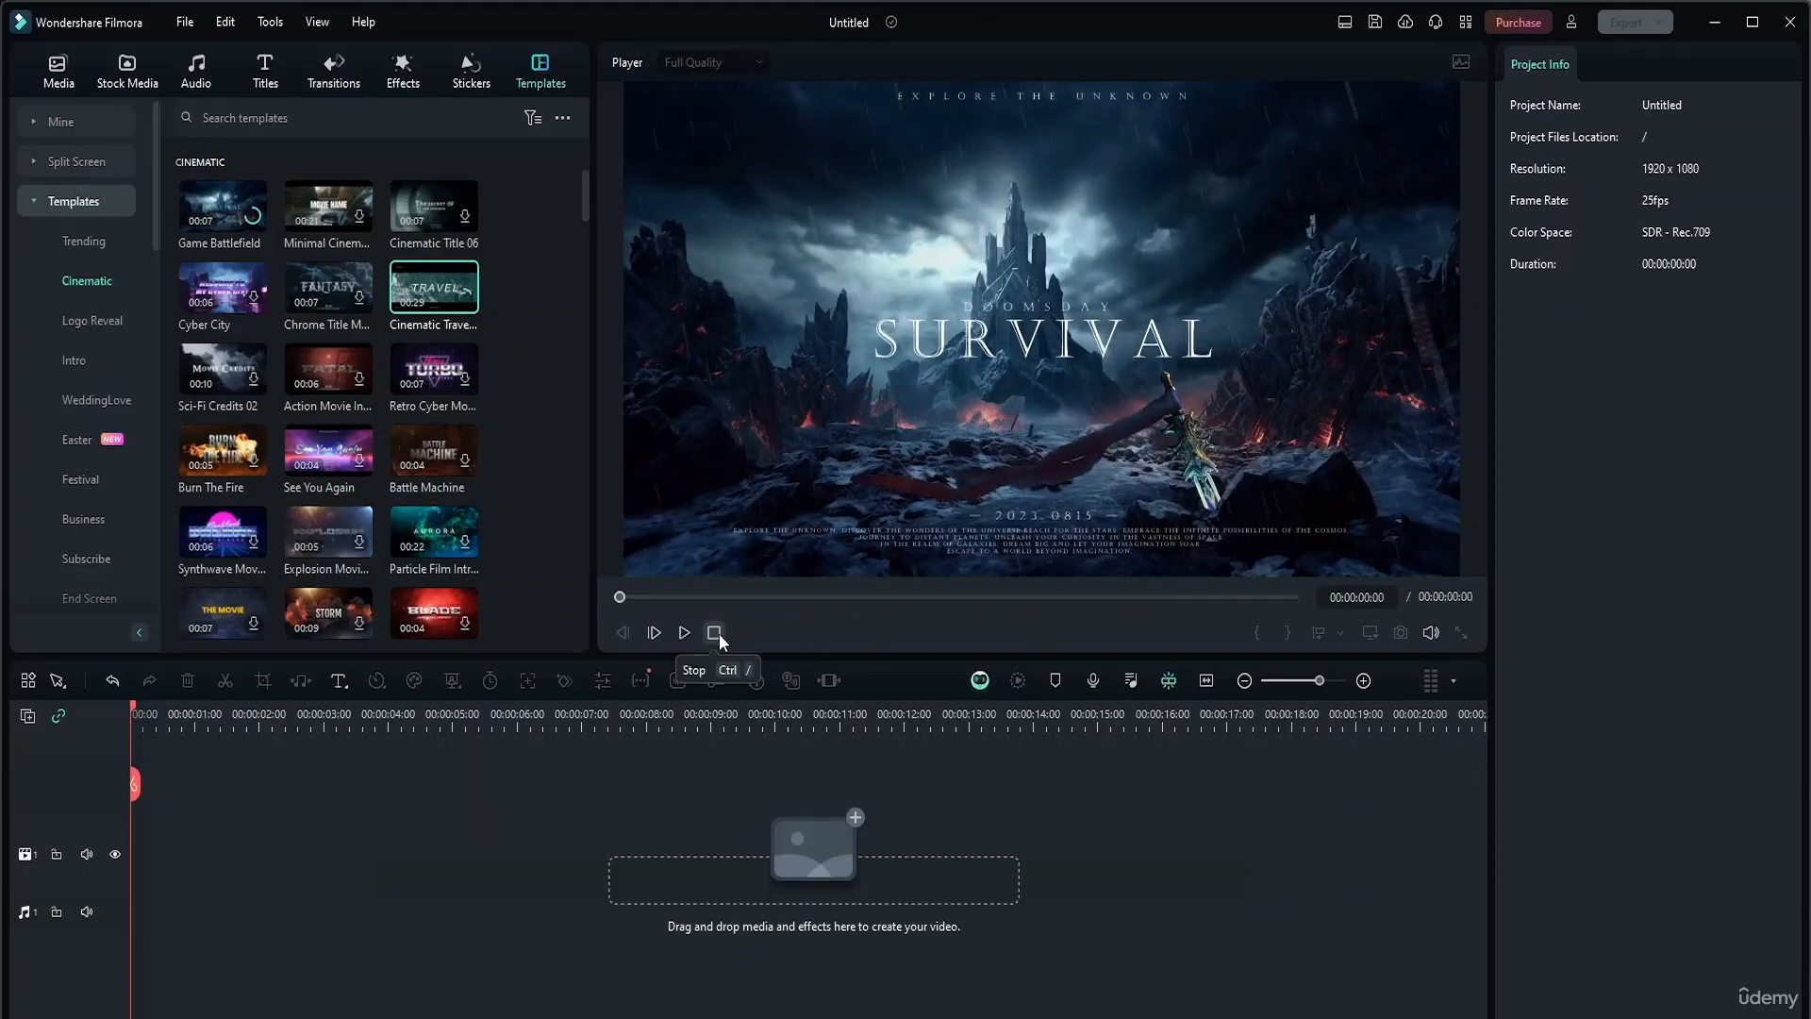
{"action": "left_click", "coordinate": [430, 286]}
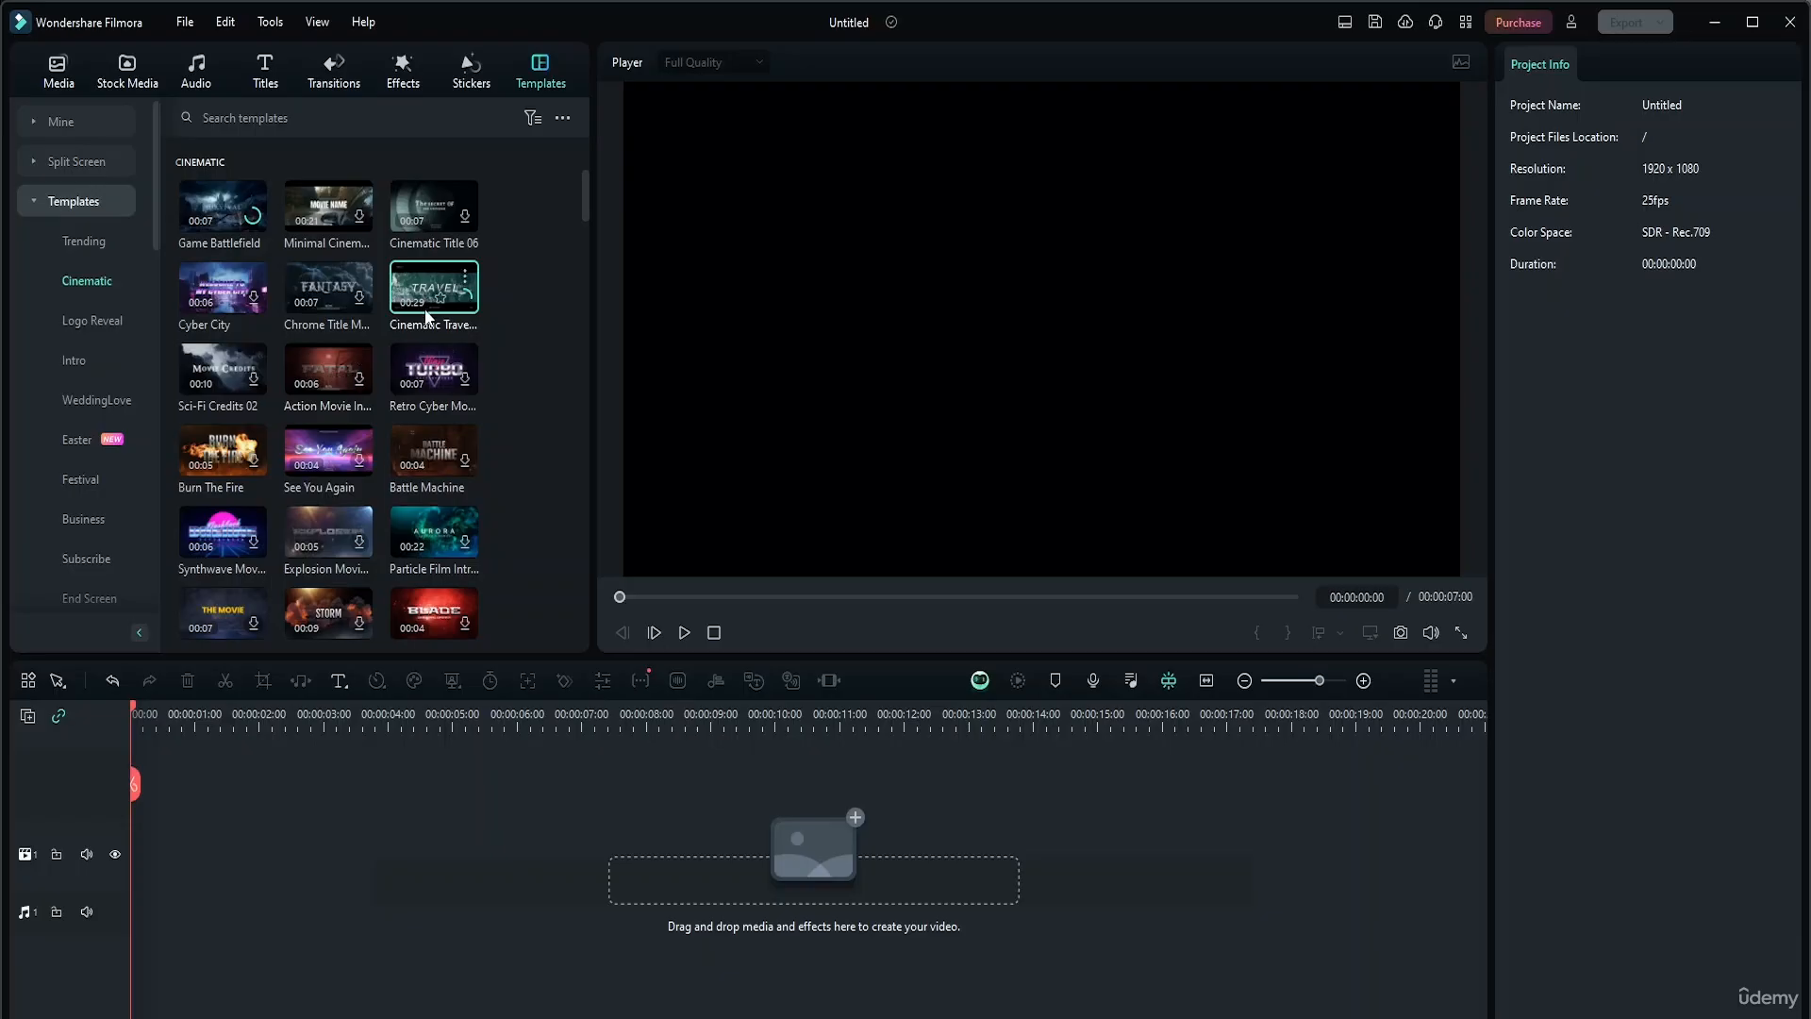
{"action": "left_click", "coordinate": [253, 300]}
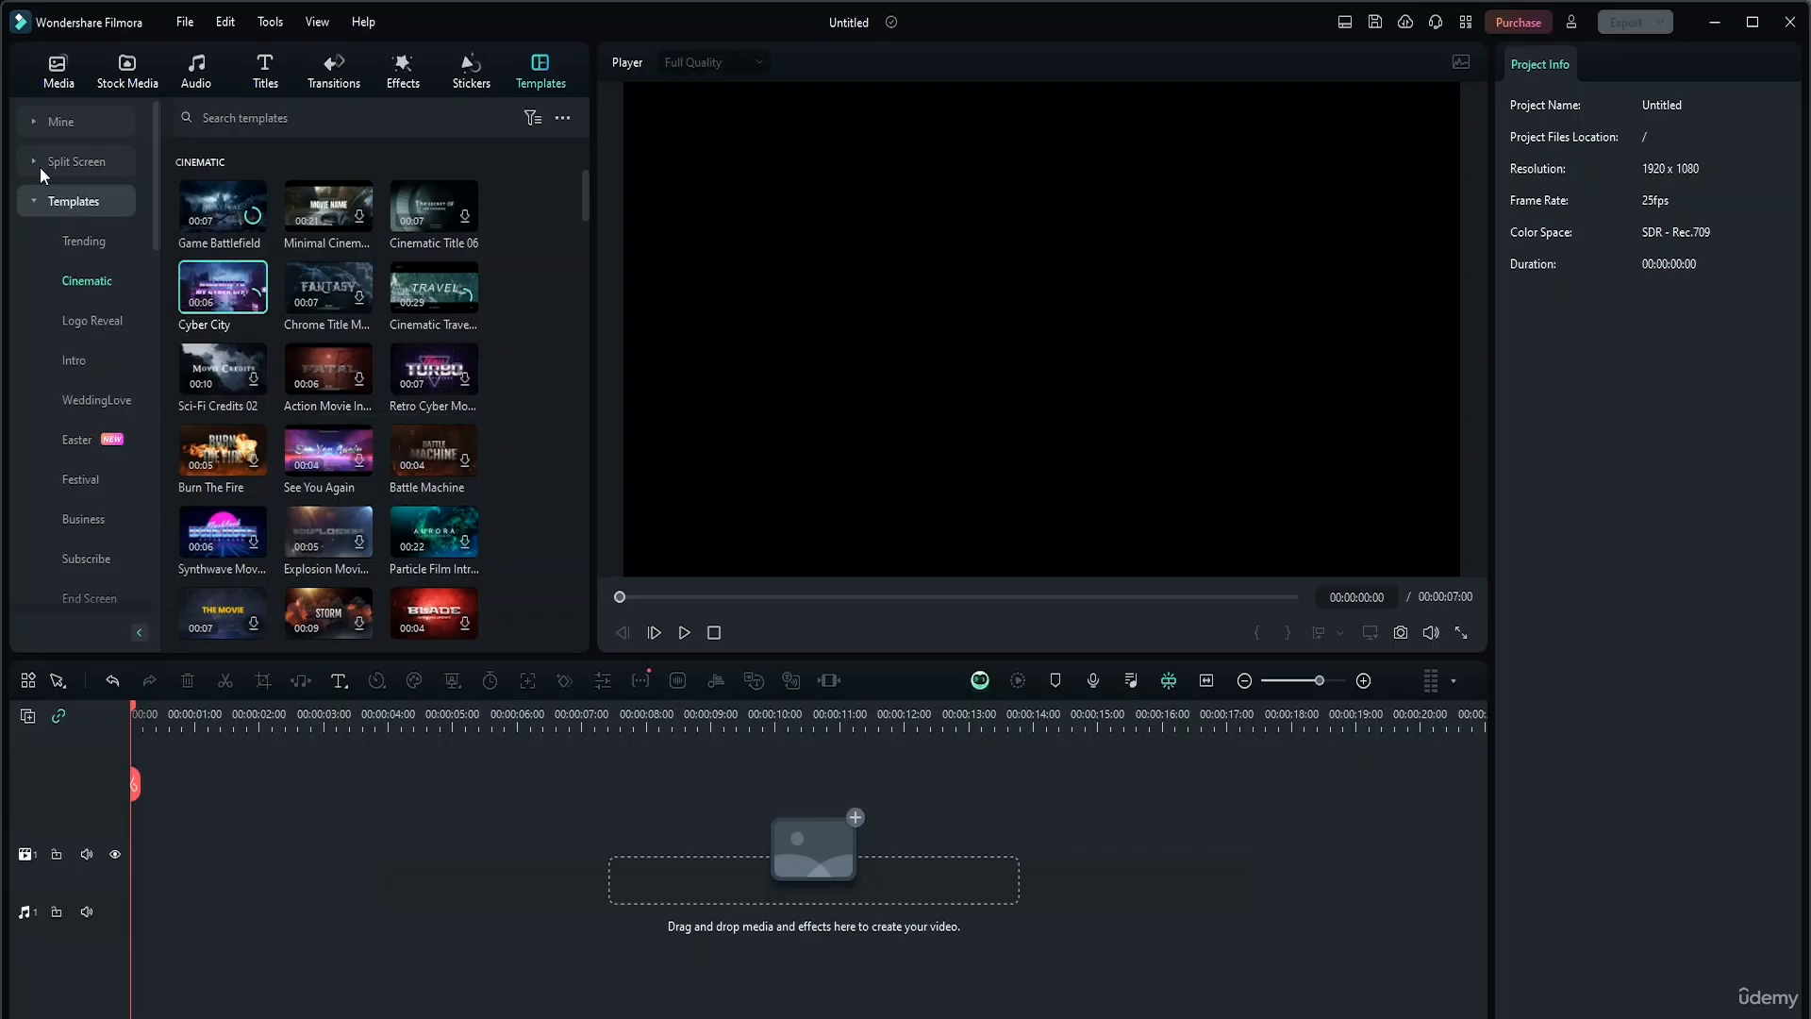
Check the list of downloaded templates and return to the Cinematic category
{"action": "left_click", "coordinate": [63, 122]}
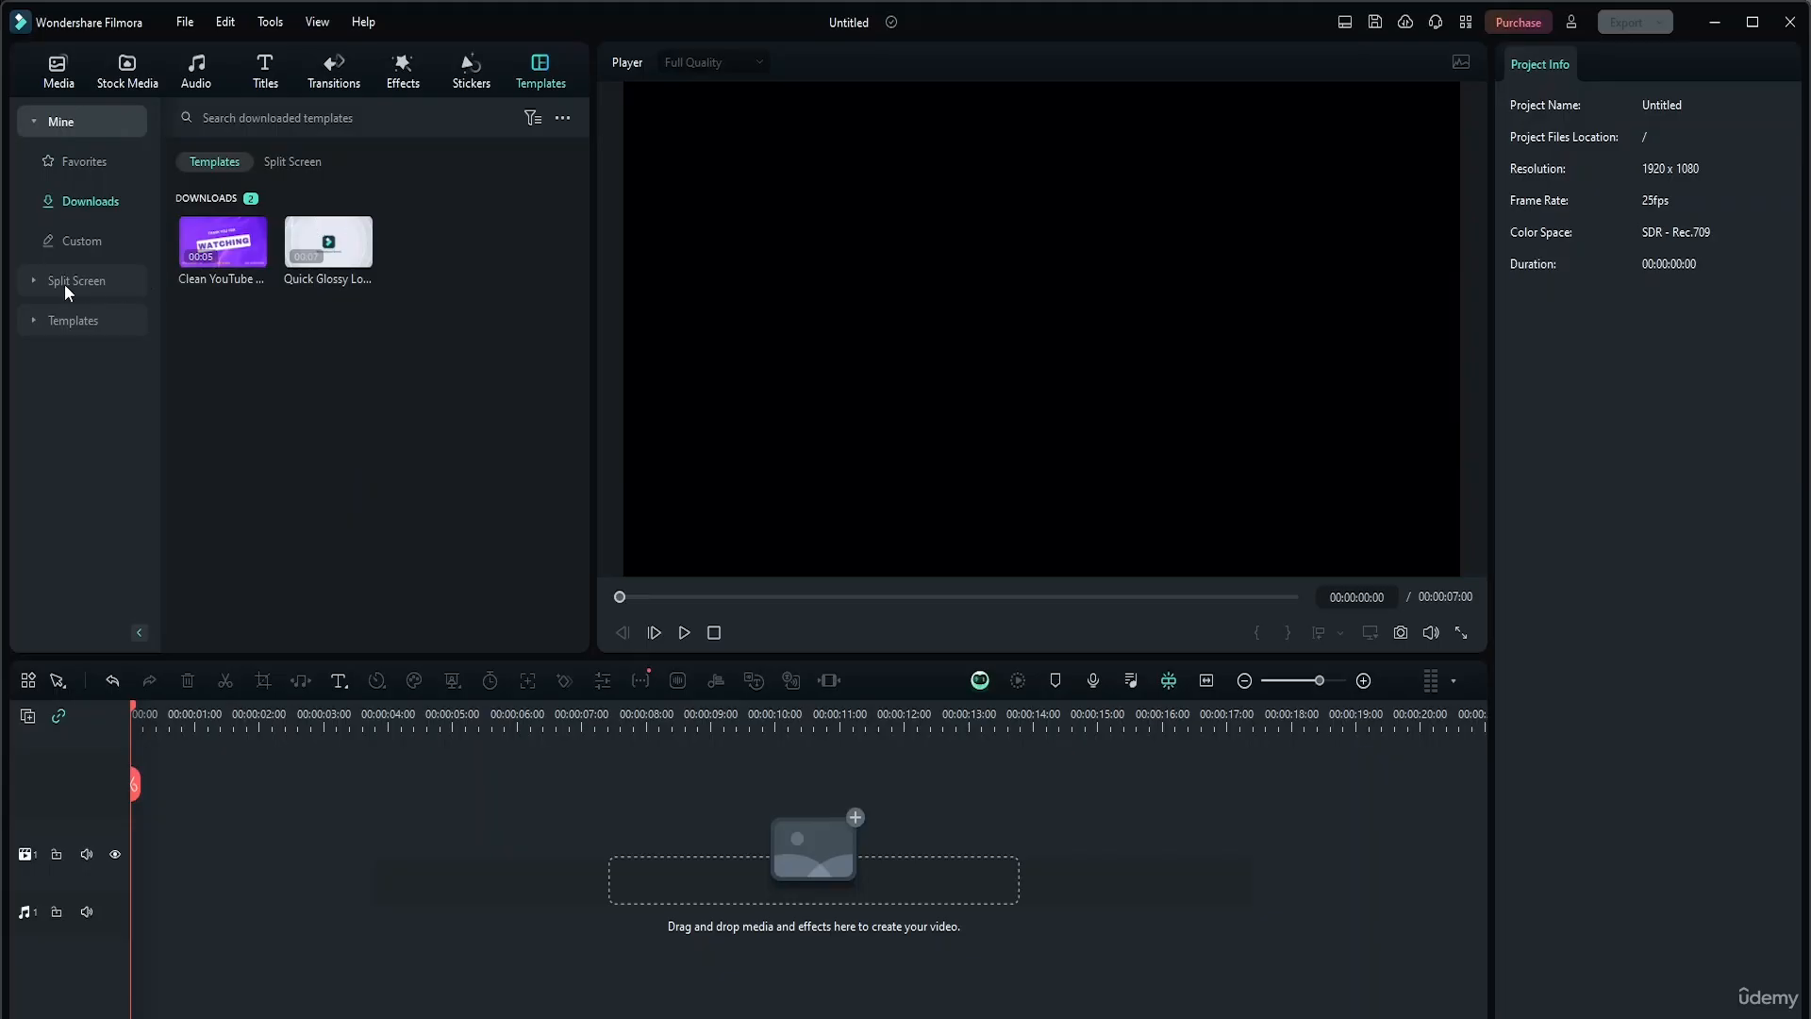
{"action": "left_click", "coordinate": [26, 124]}
{"action": "left_click", "coordinate": [44, 201]}
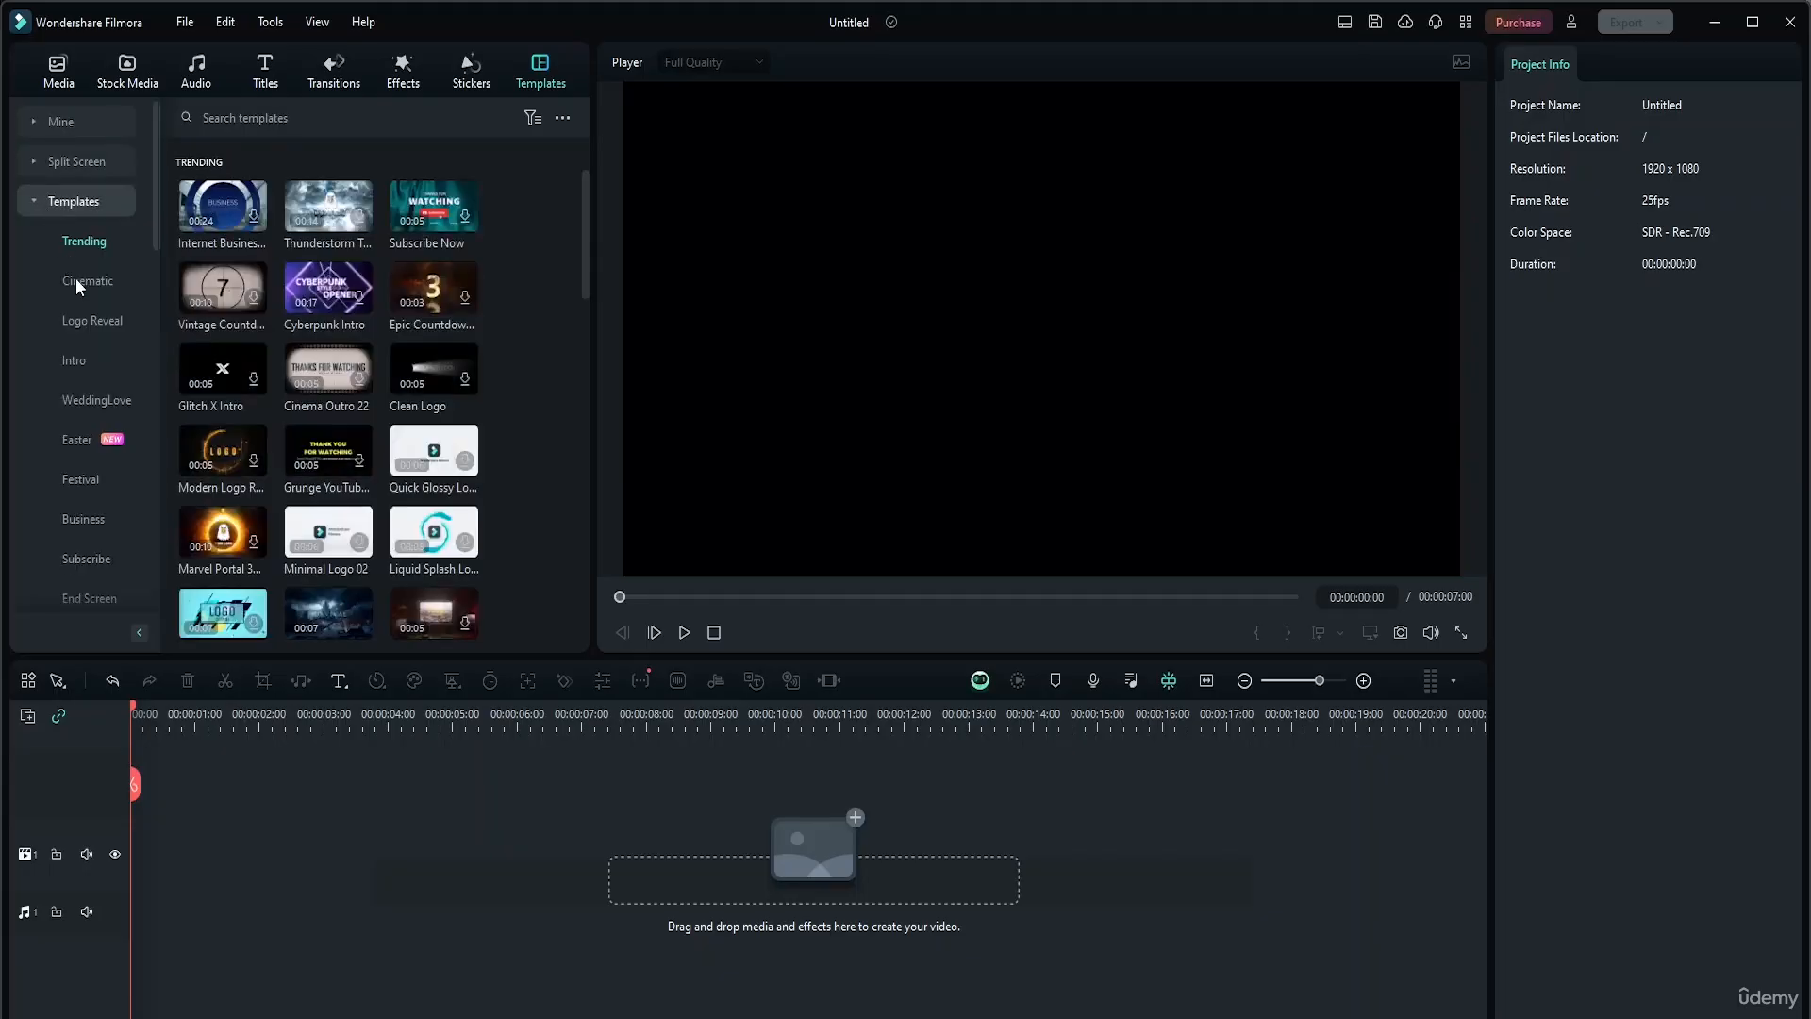
{"action": "left_click", "coordinate": [83, 282]}
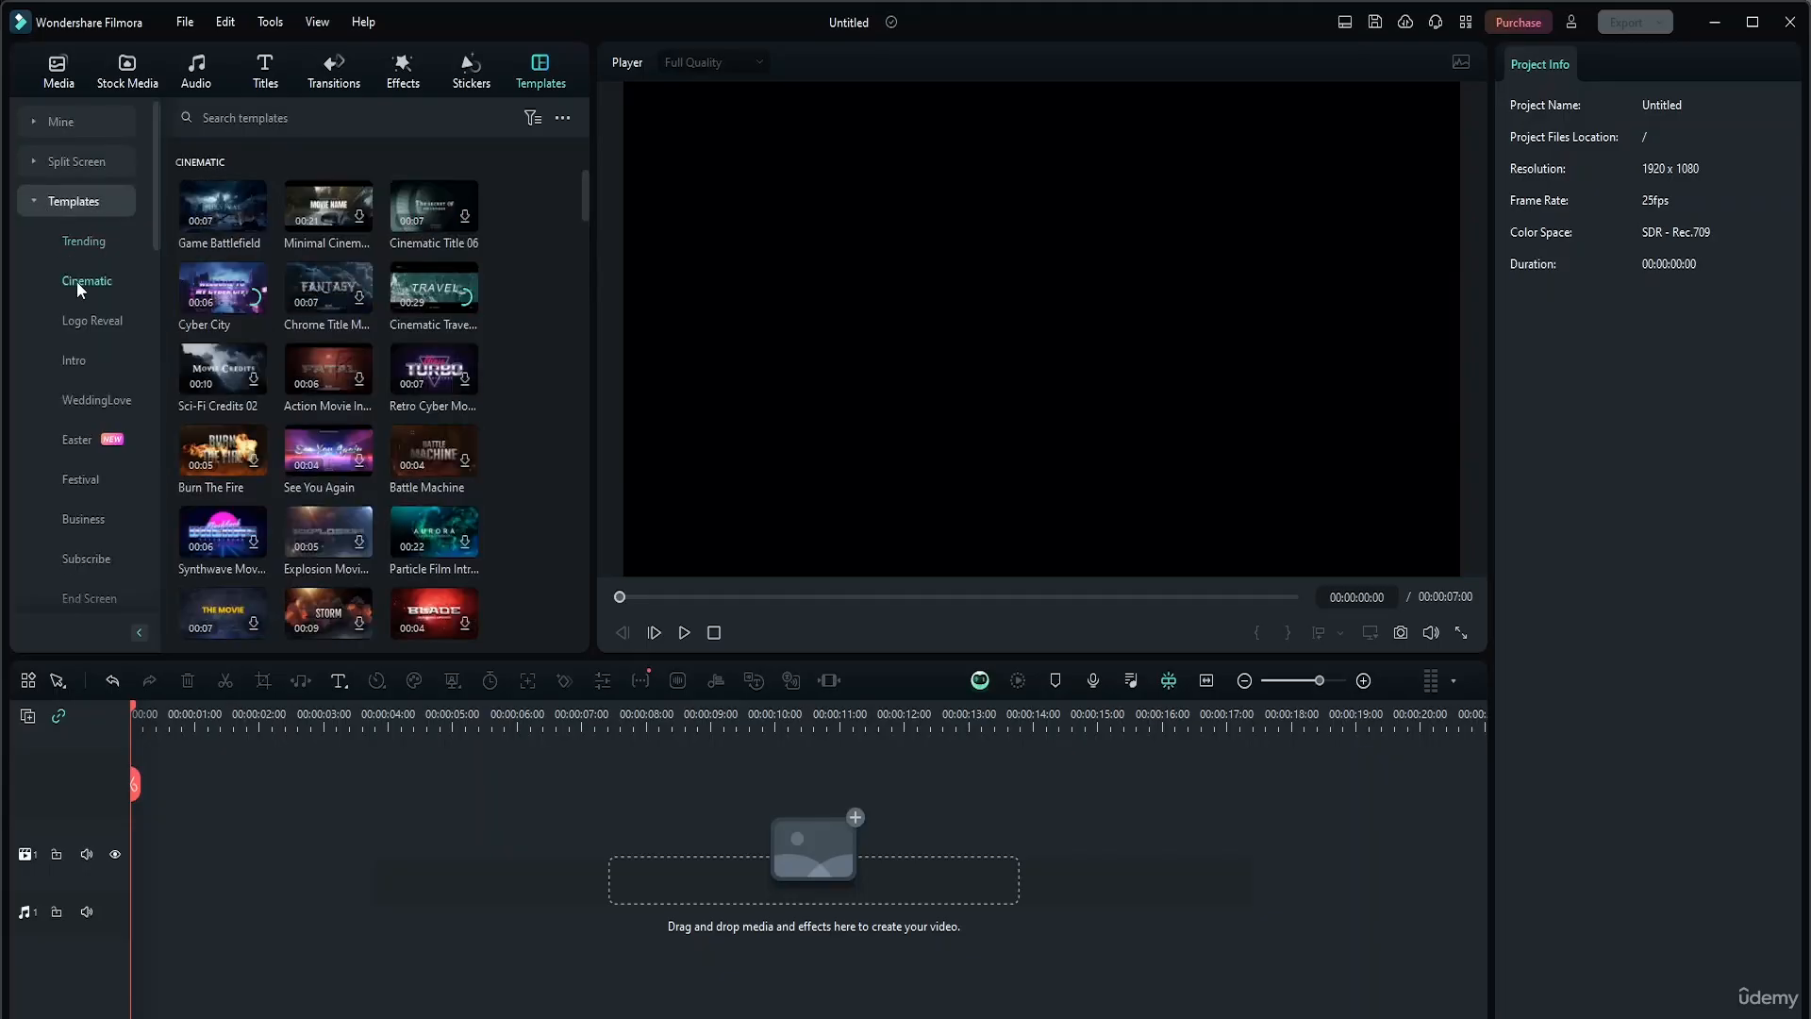
Preview the Game Battlefield template briefly and select the Cinematic Travel template to check its download
{"action": "left_click", "coordinate": [202, 199]}
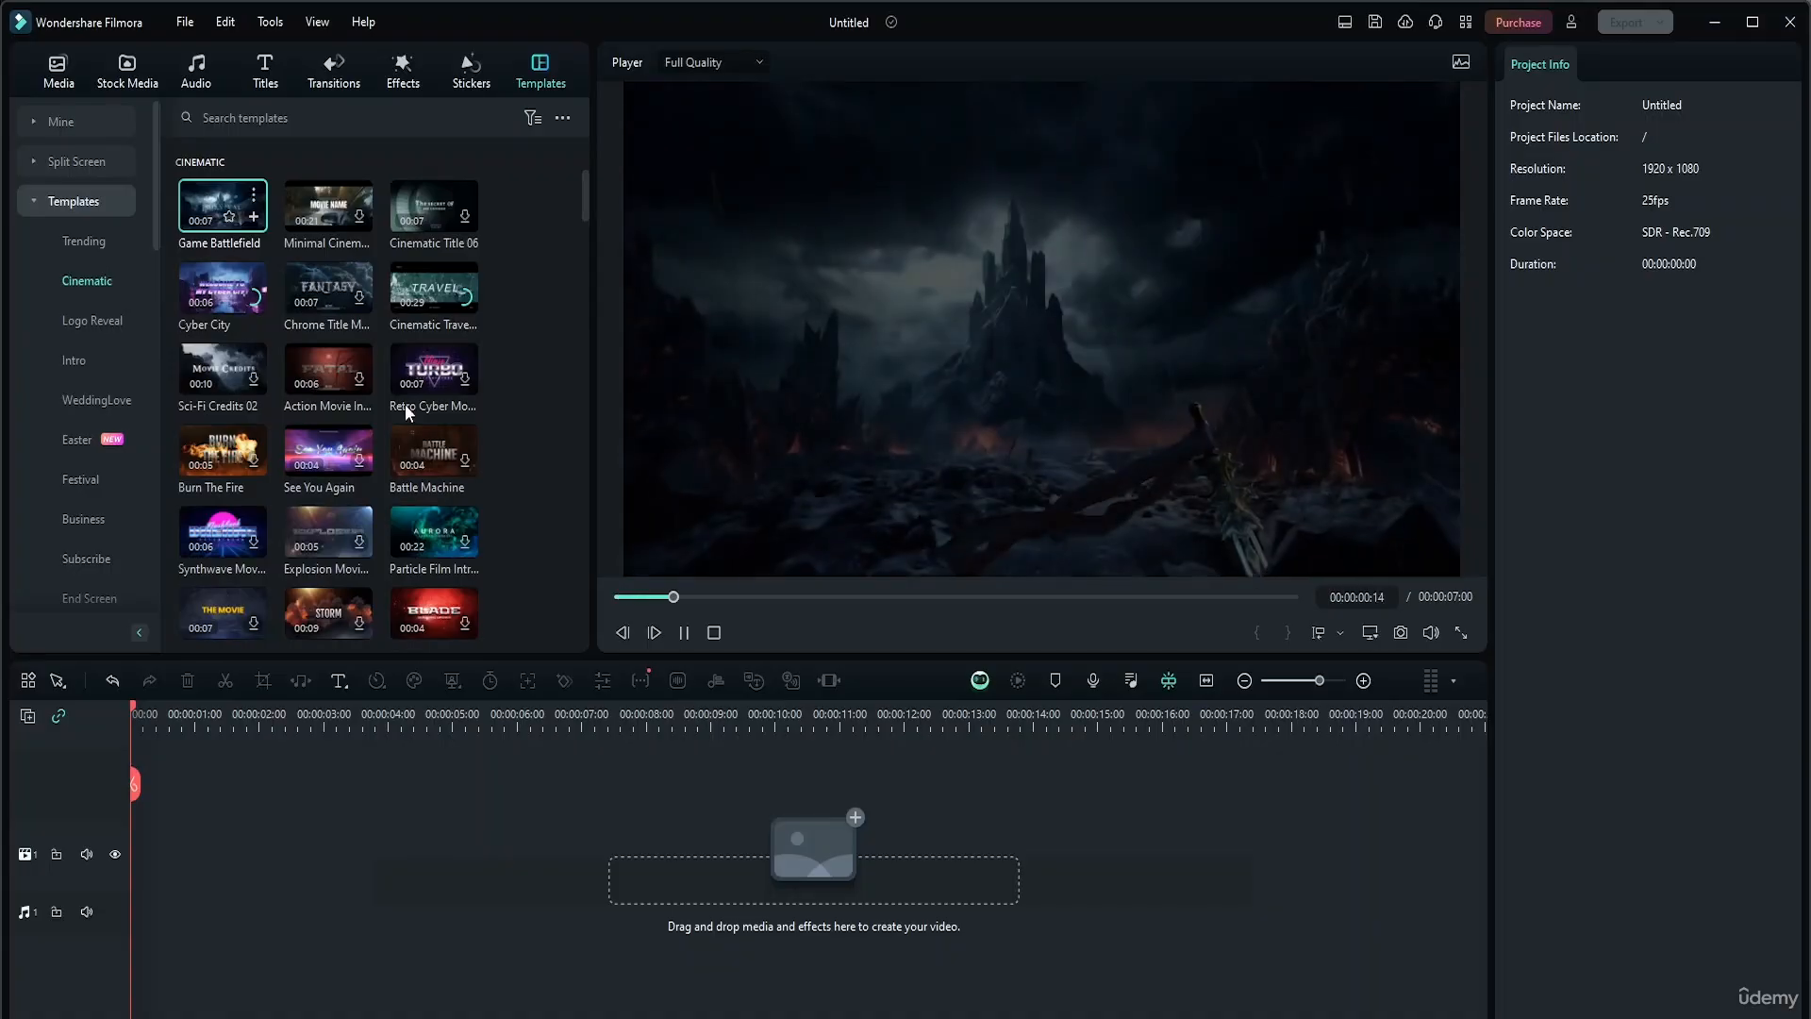
{"action": "left_click", "coordinate": [713, 633]}
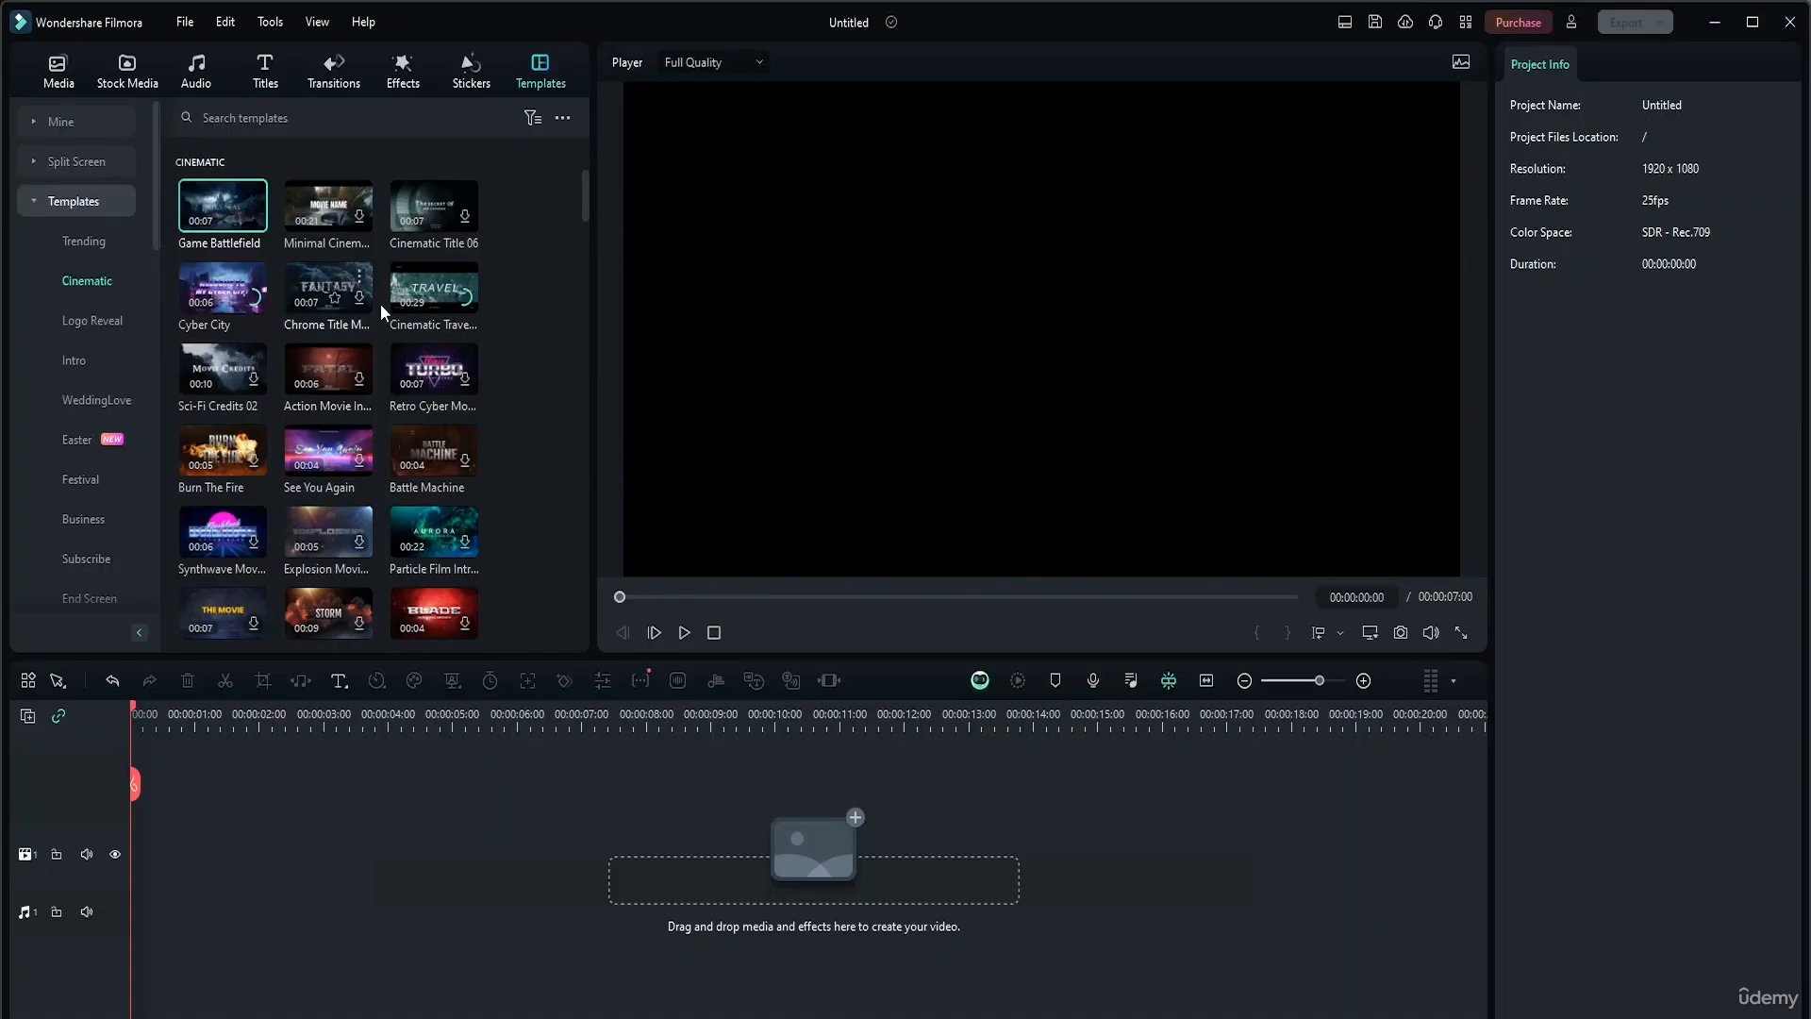
{"action": "left_click", "coordinate": [416, 276]}
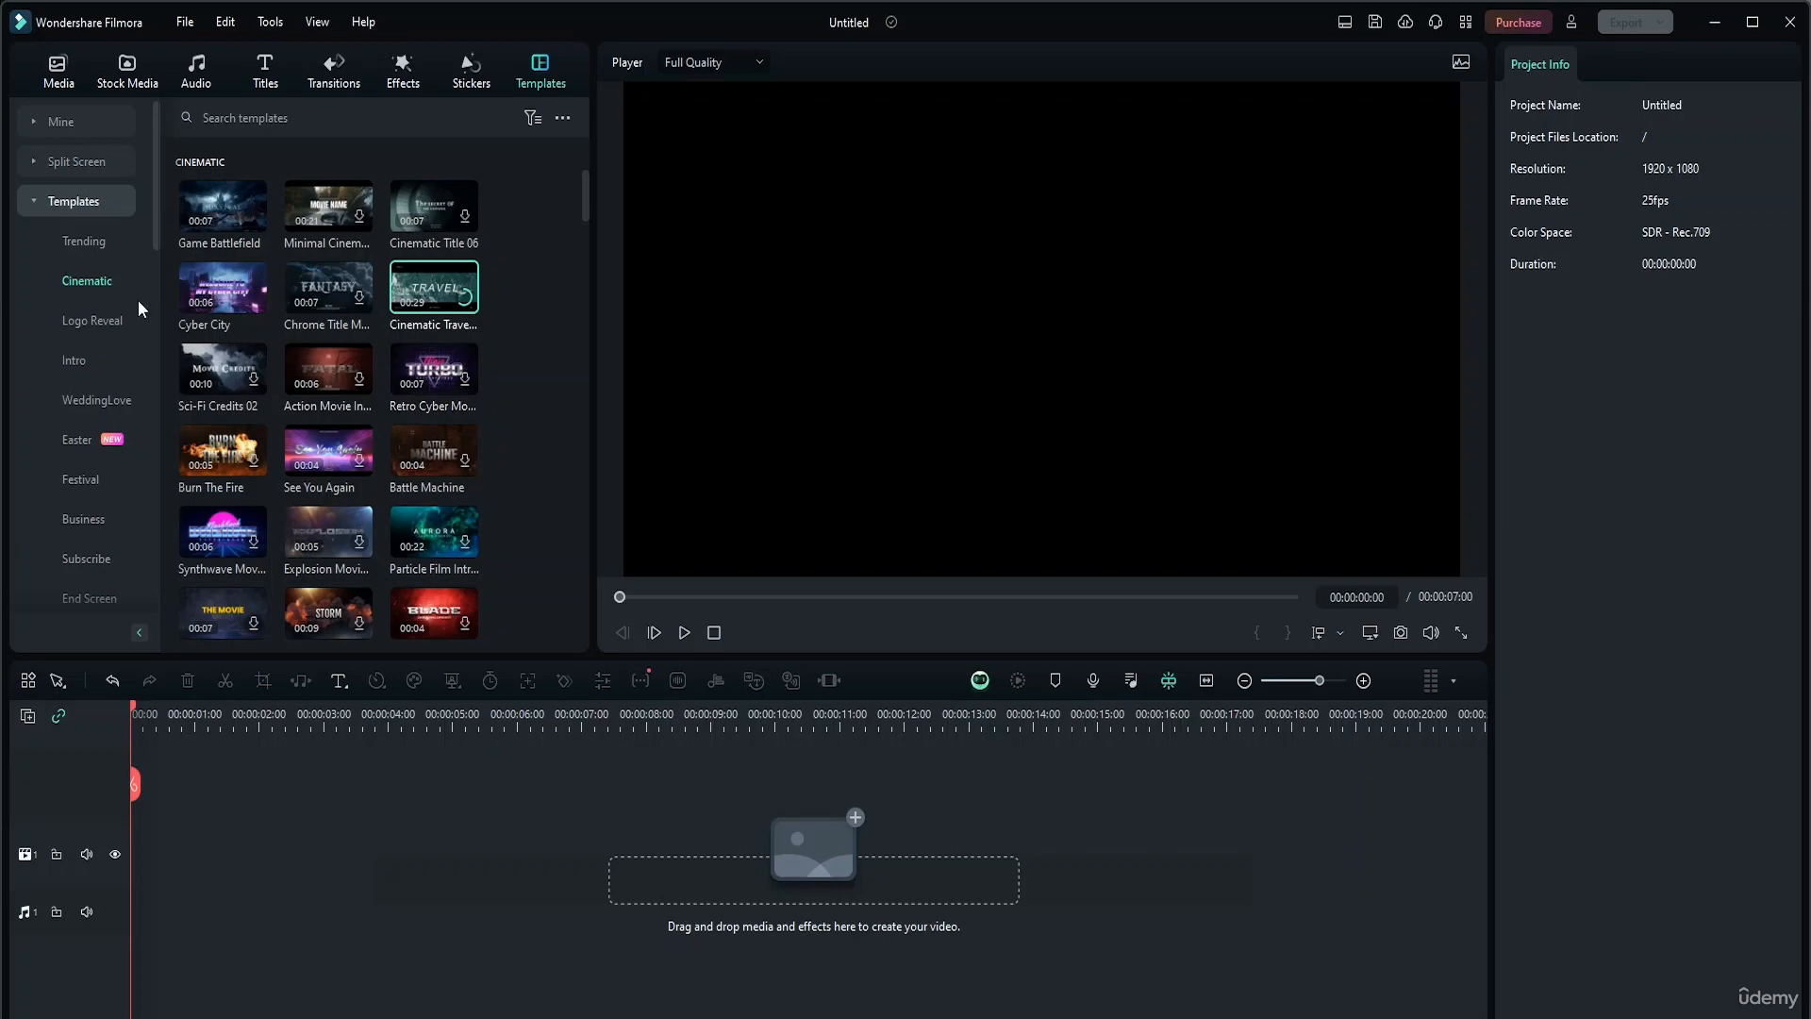
{"action": "mouse_move", "coordinate": [228, 276]}
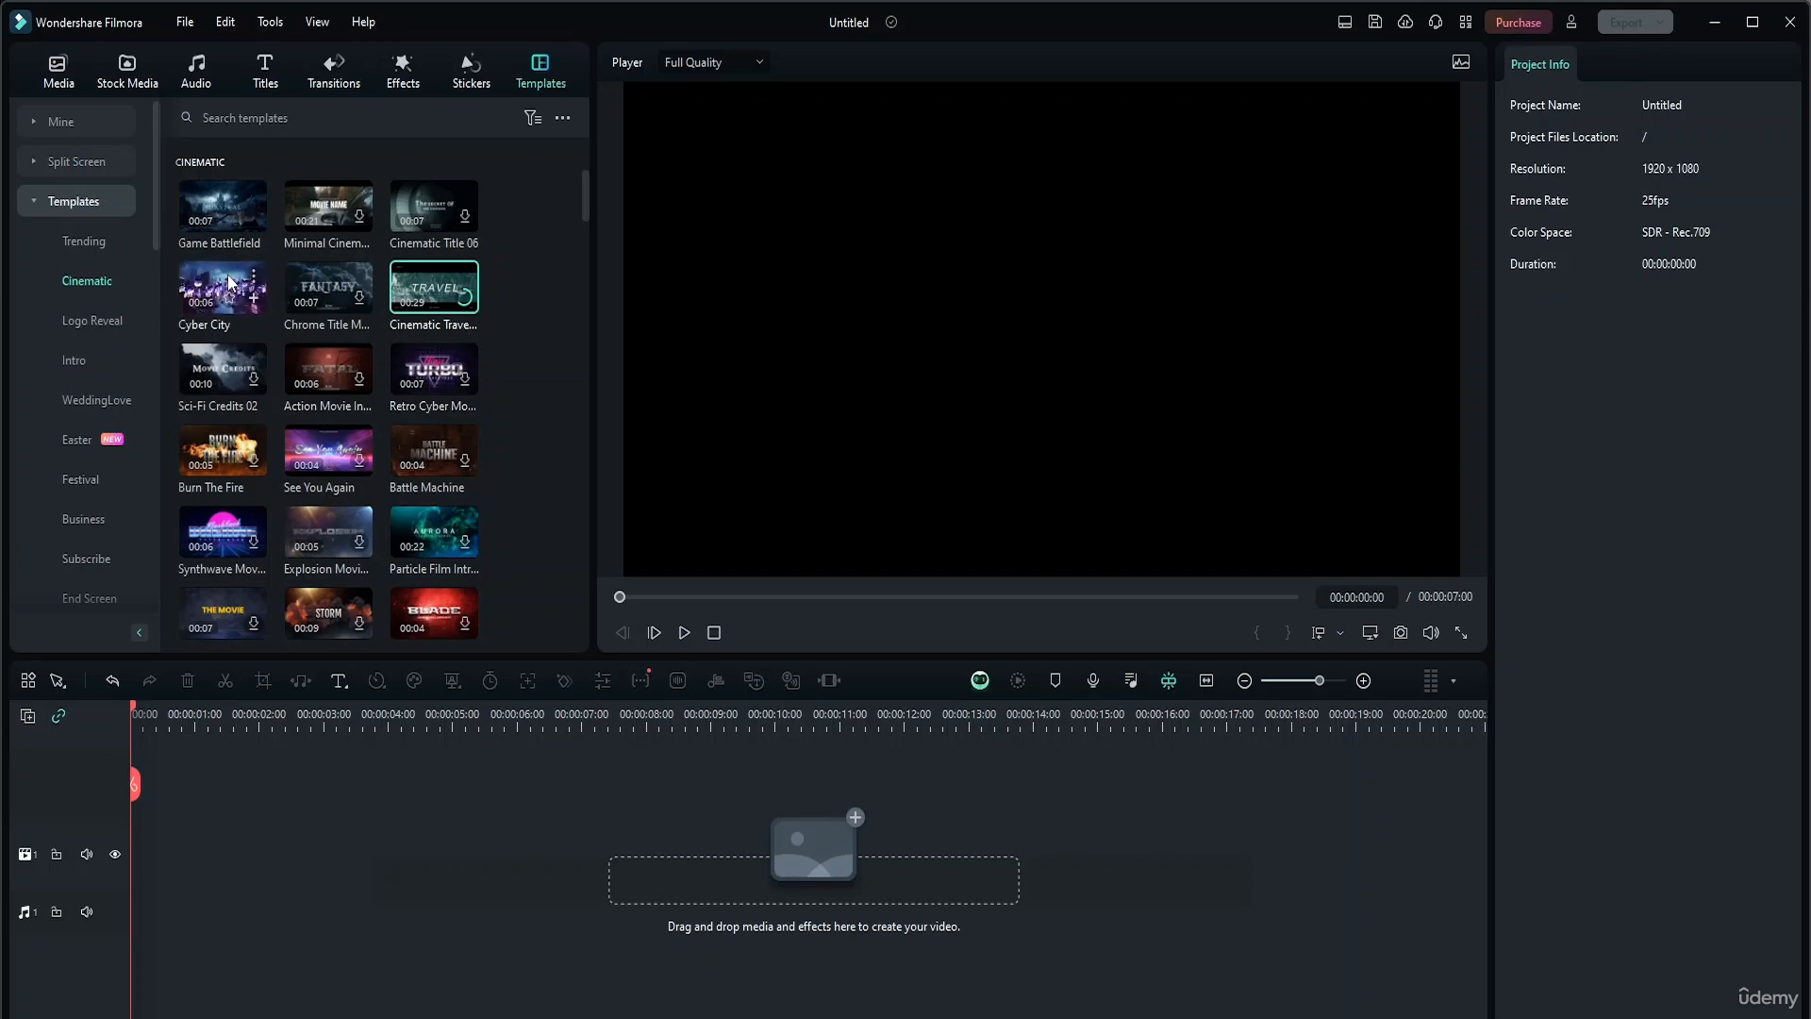
Preview the Cyber City, Chrome Title and Explosion Movie templates, and select Particle Film Intro to download it
{"action": "left_click", "coordinate": [228, 281]}
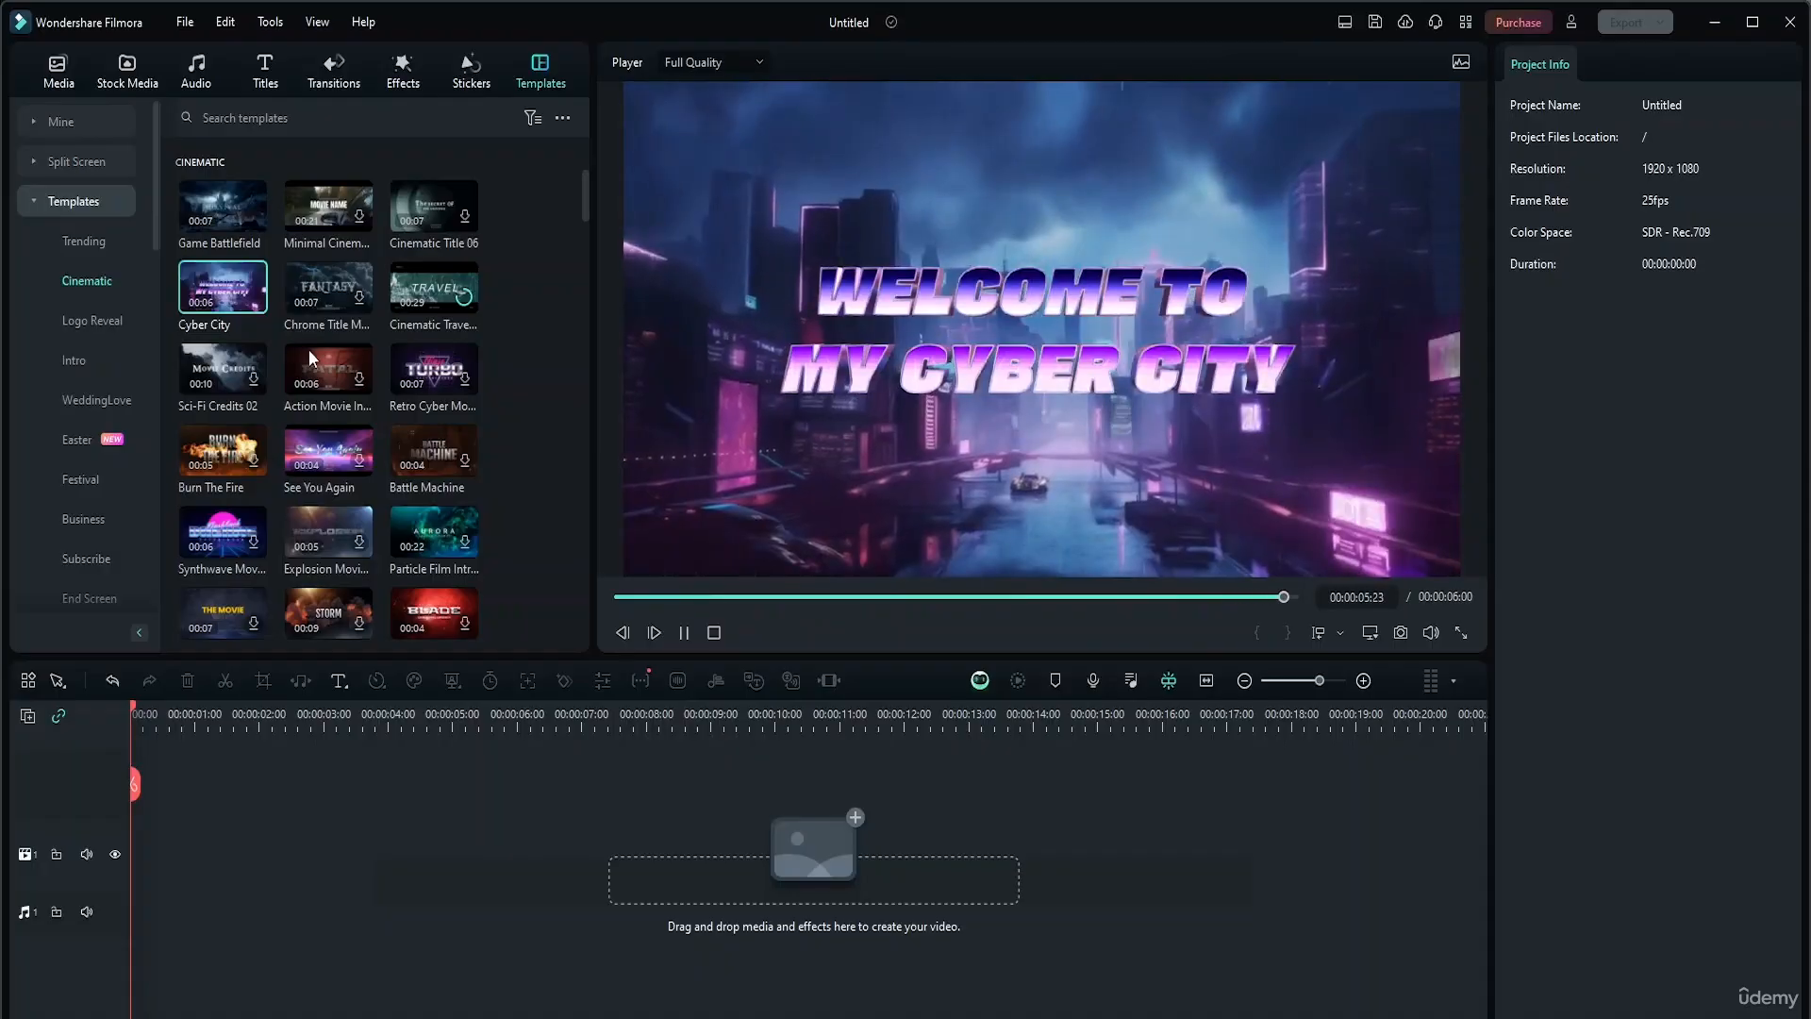
{"action": "left_click", "coordinate": [286, 274]}
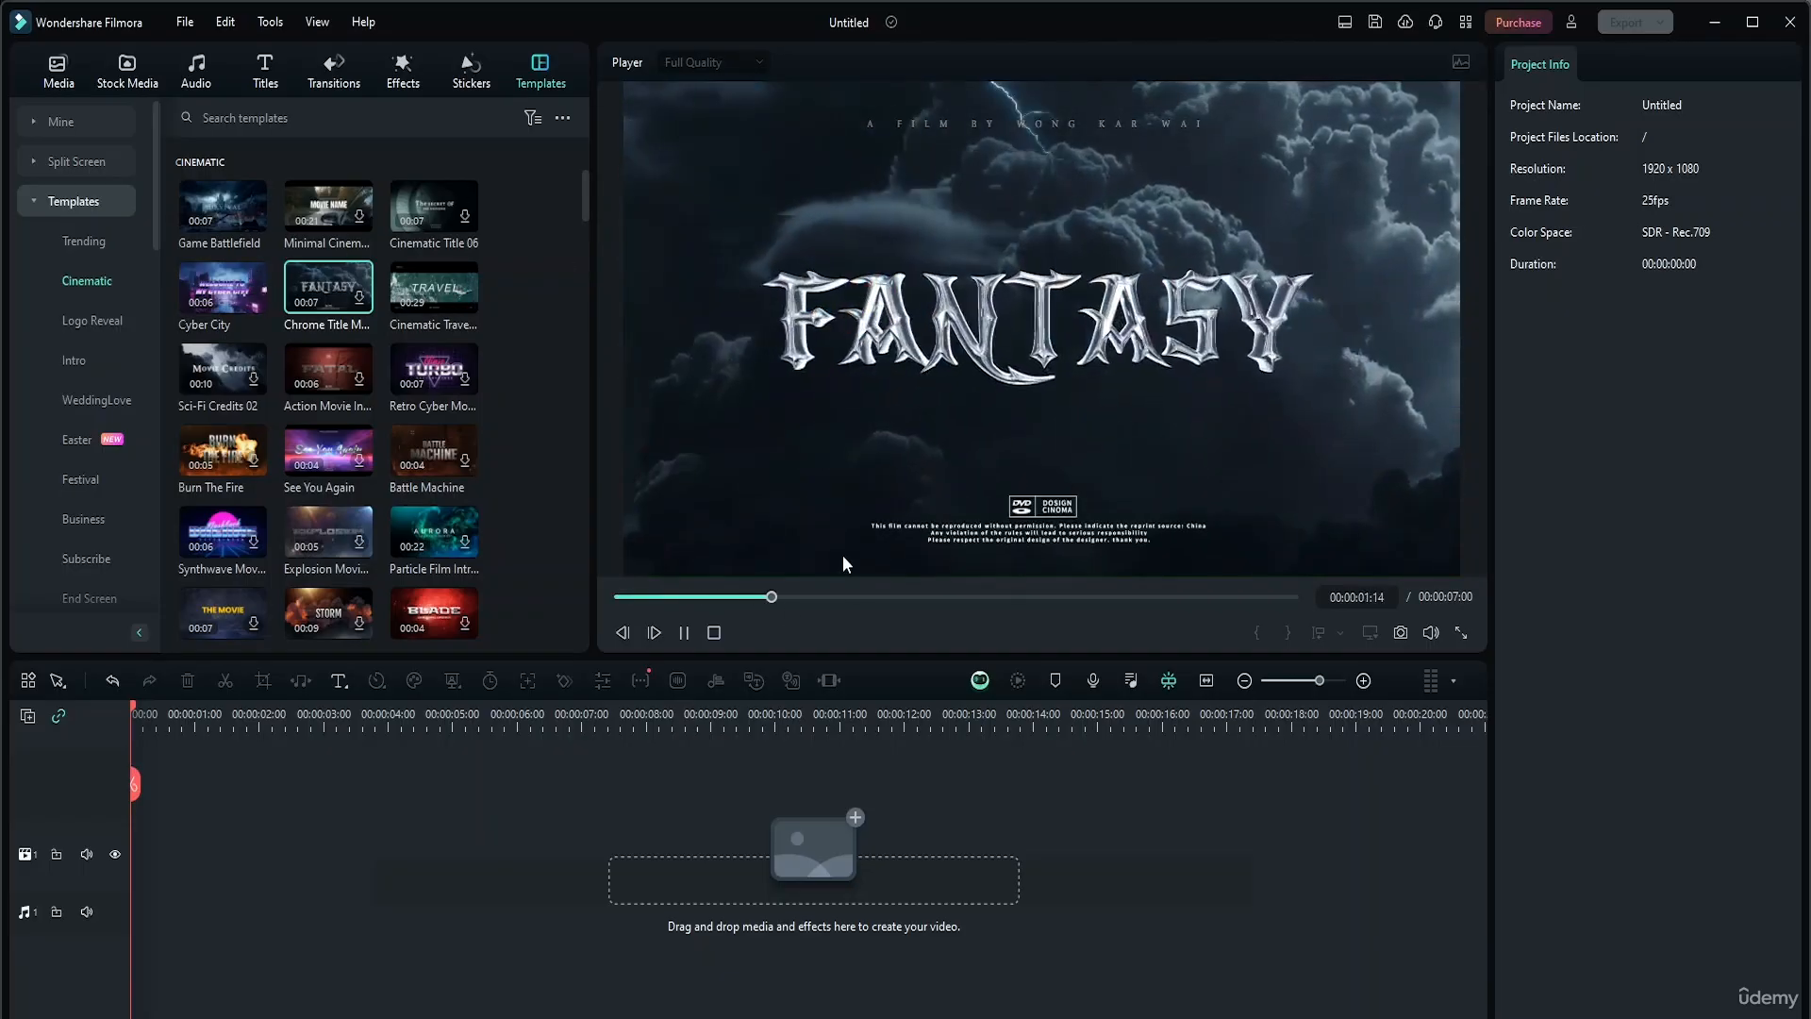
{"action": "left_click", "coordinate": [430, 513]}
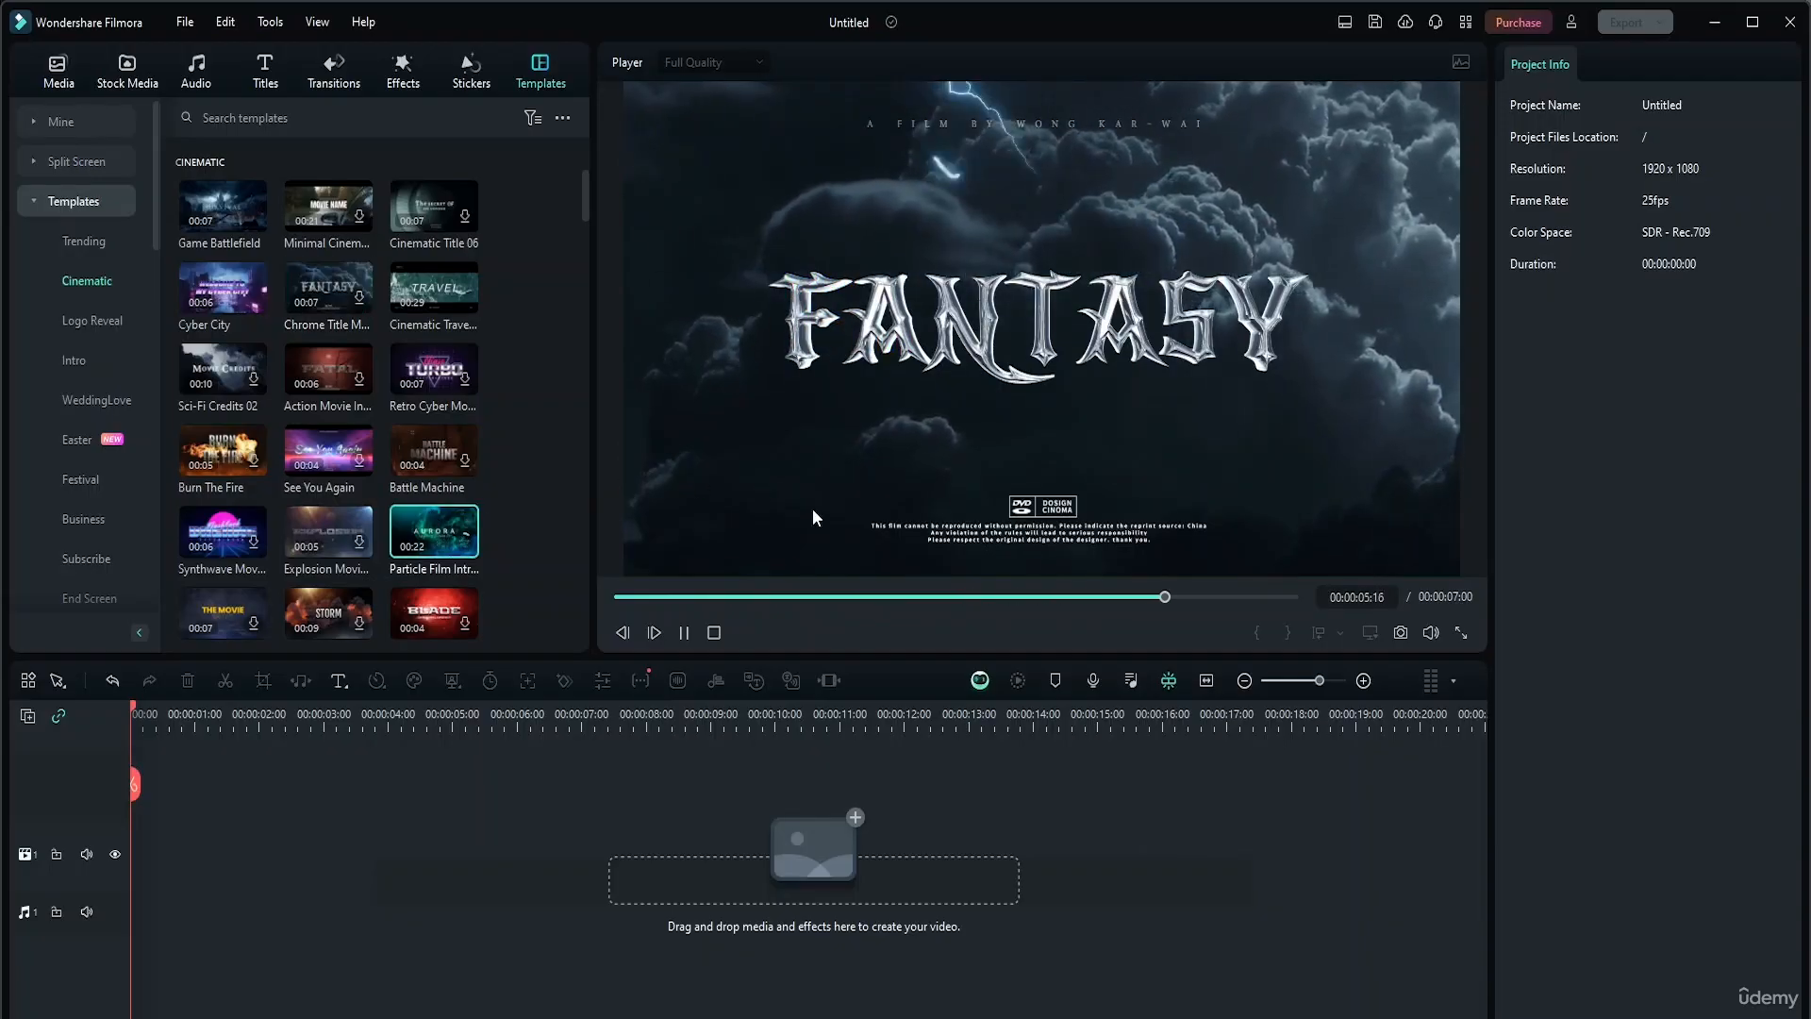
{"action": "left_click", "coordinate": [712, 631]}
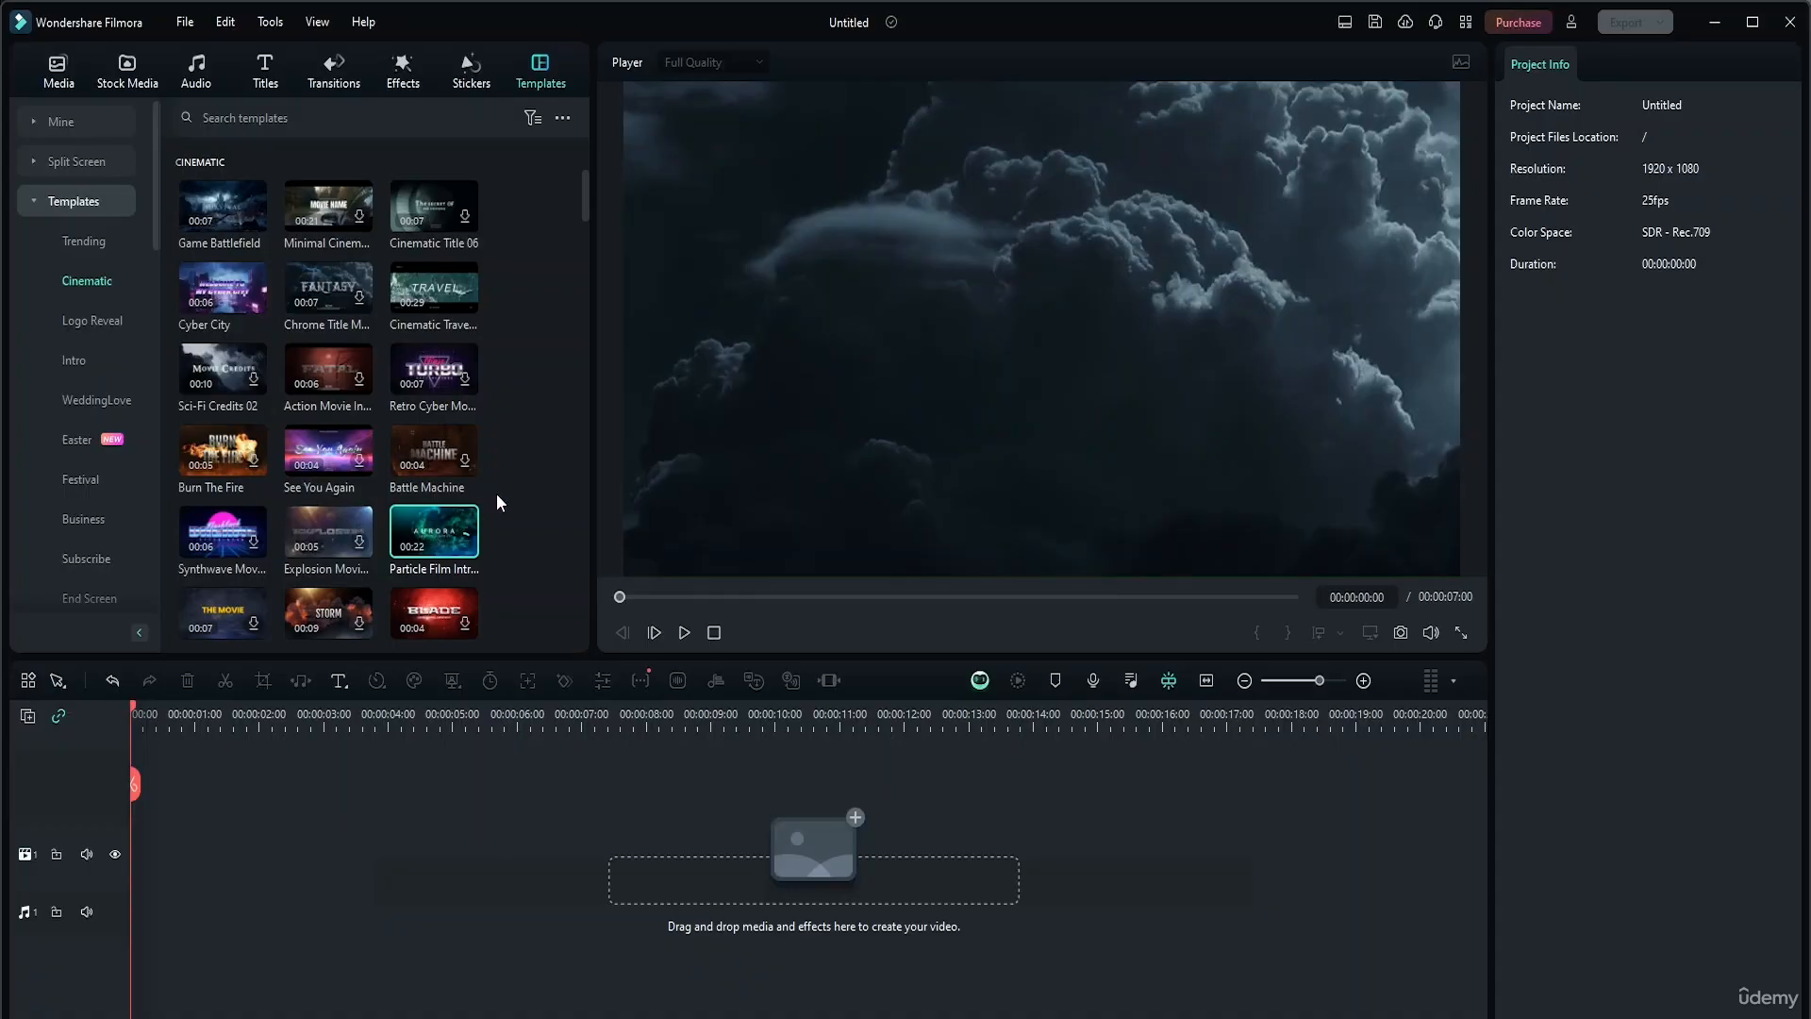
{"action": "left_click", "coordinate": [336, 523]}
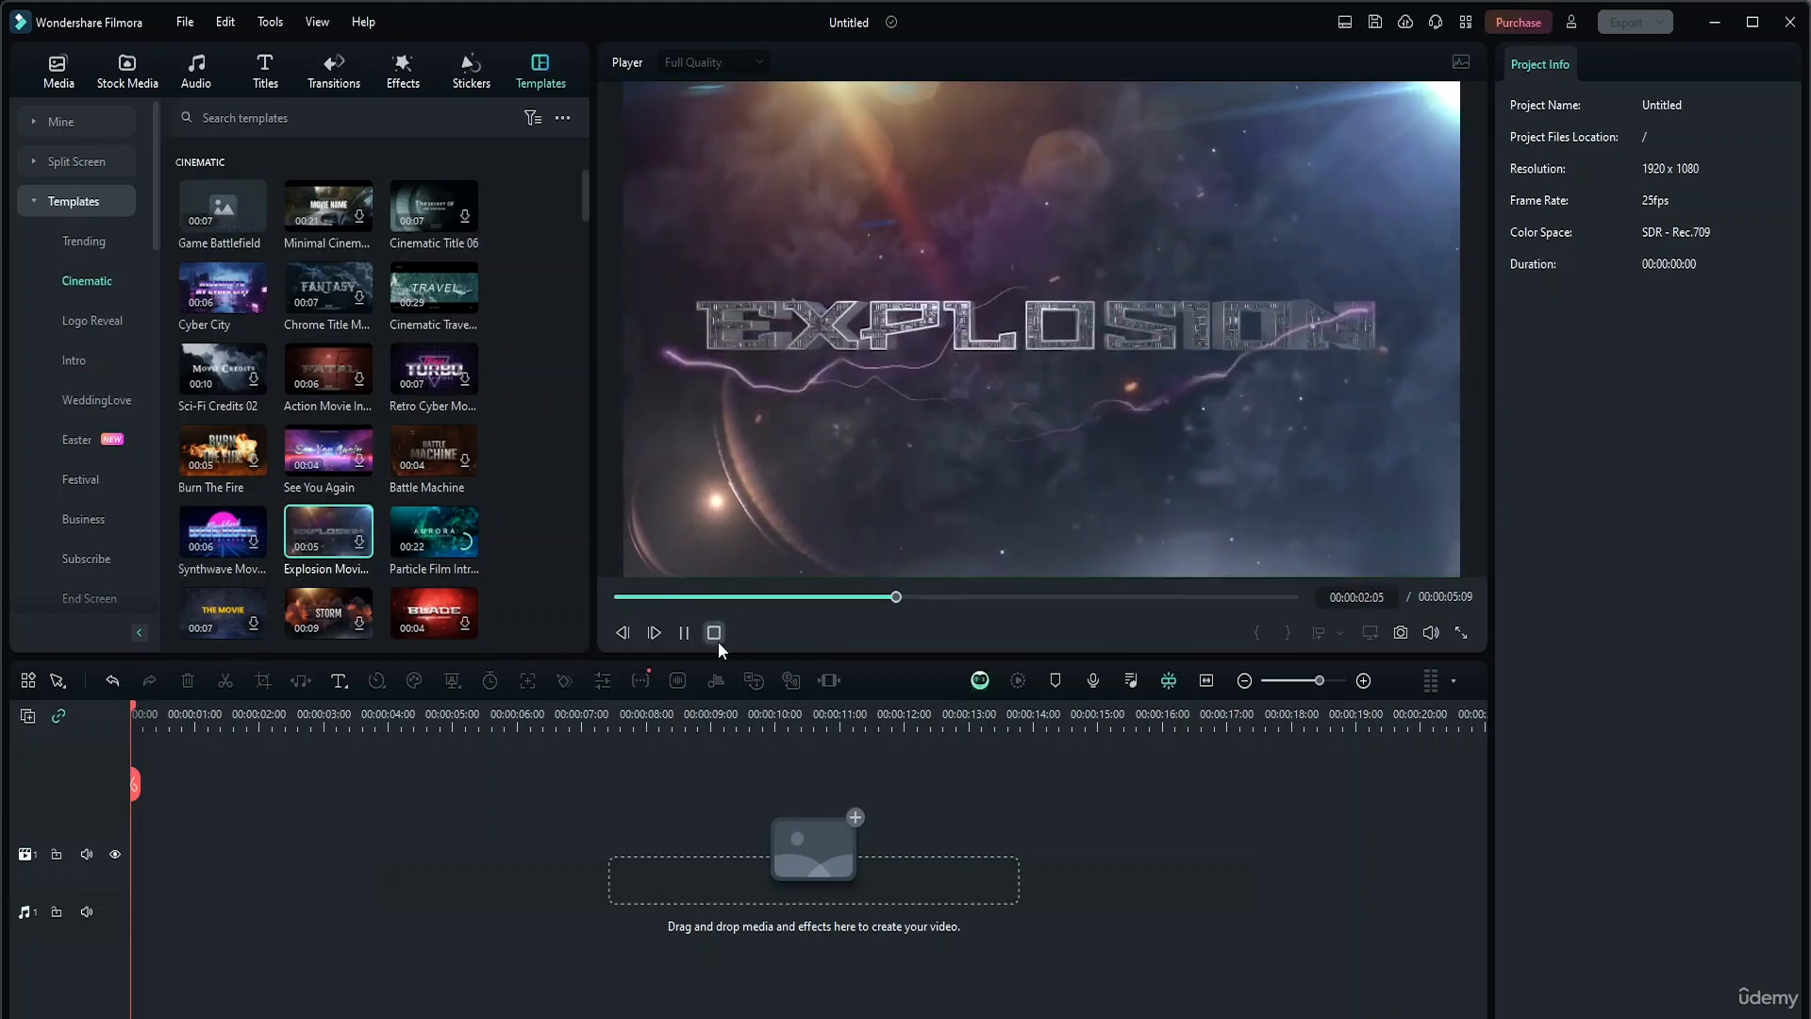
{"action": "left_click", "coordinate": [714, 633]}
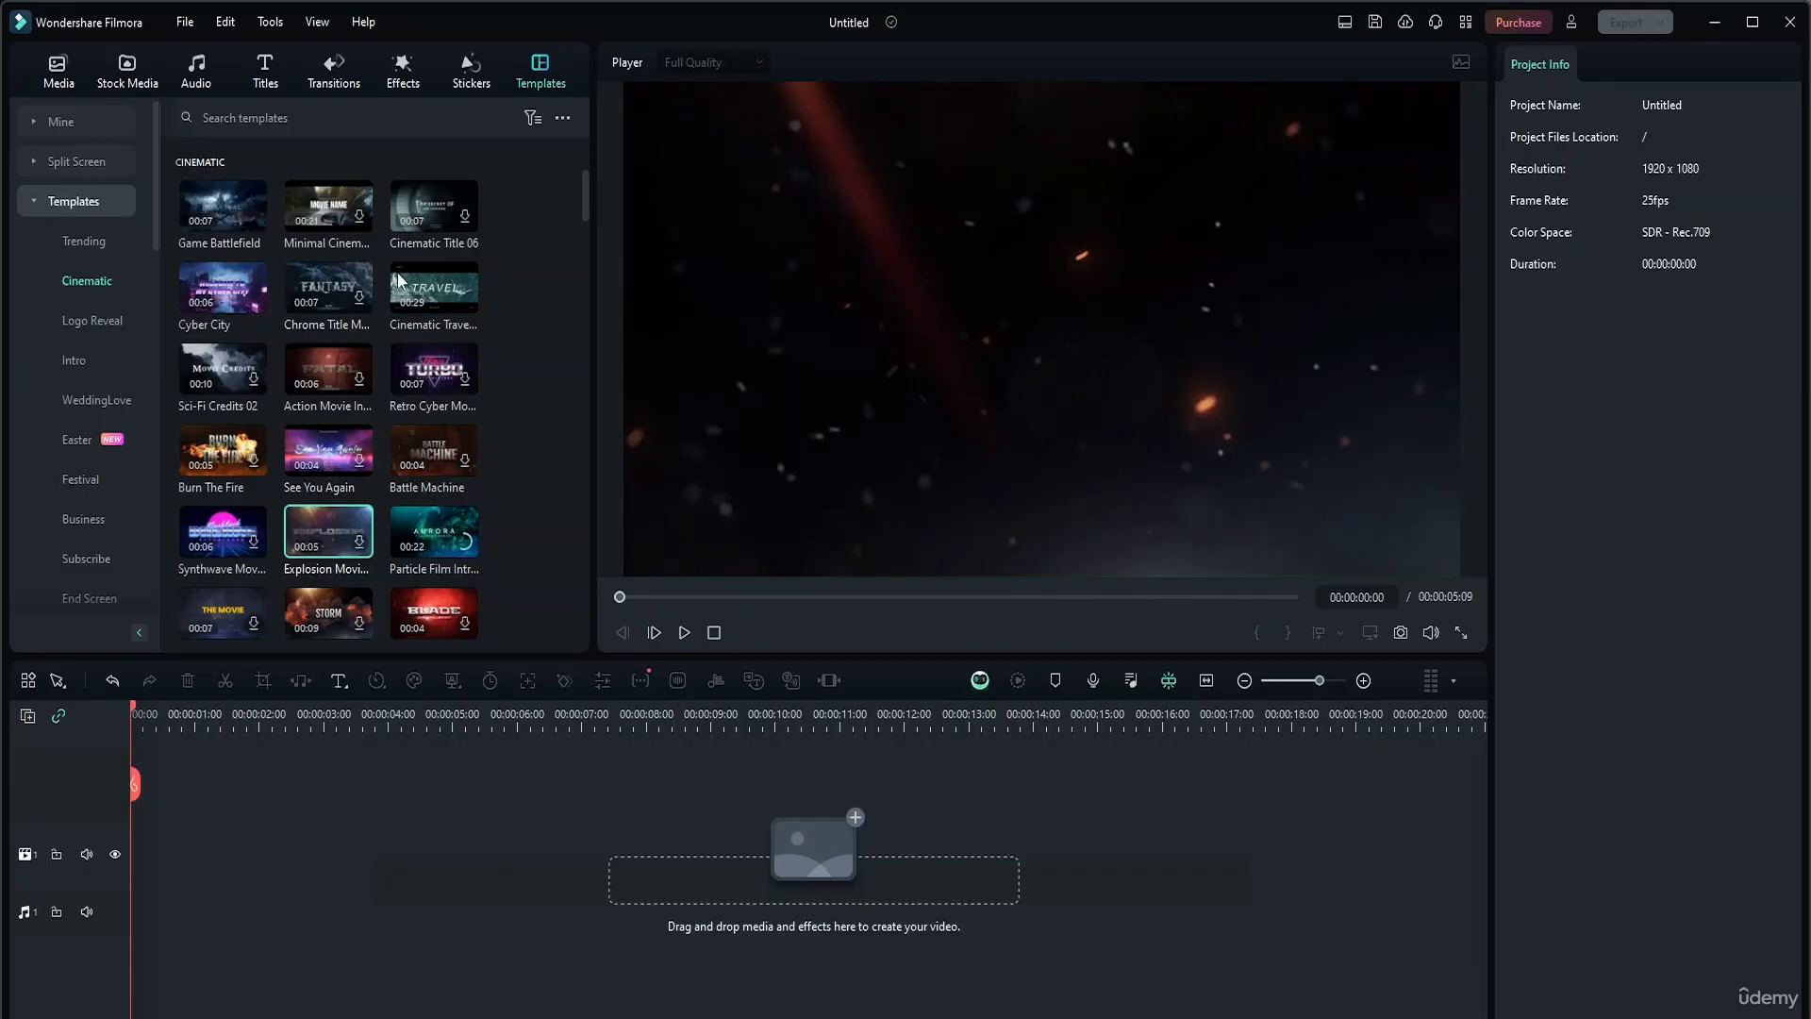
Preview the Cinematic Travel Shooting template briefly and add it at the start of video track 1
{"action": "left_click", "coordinate": [435, 272]}
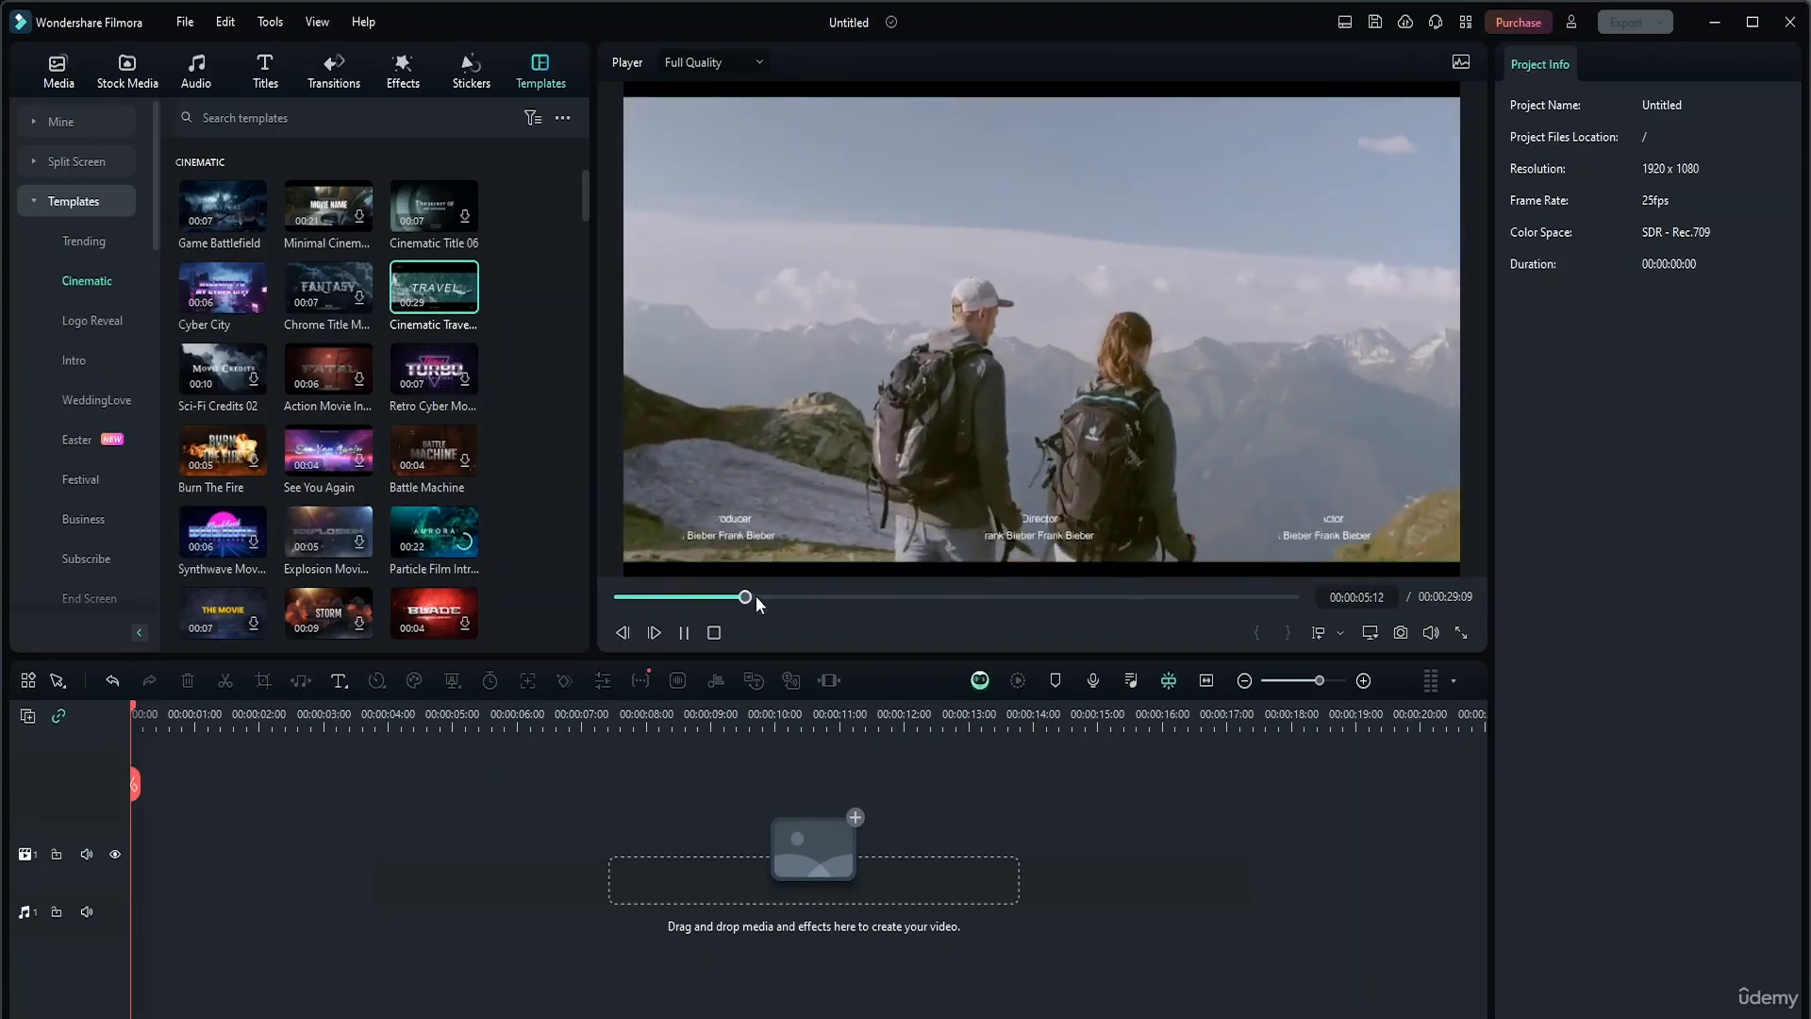
{"action": "left_click", "coordinate": [714, 632]}
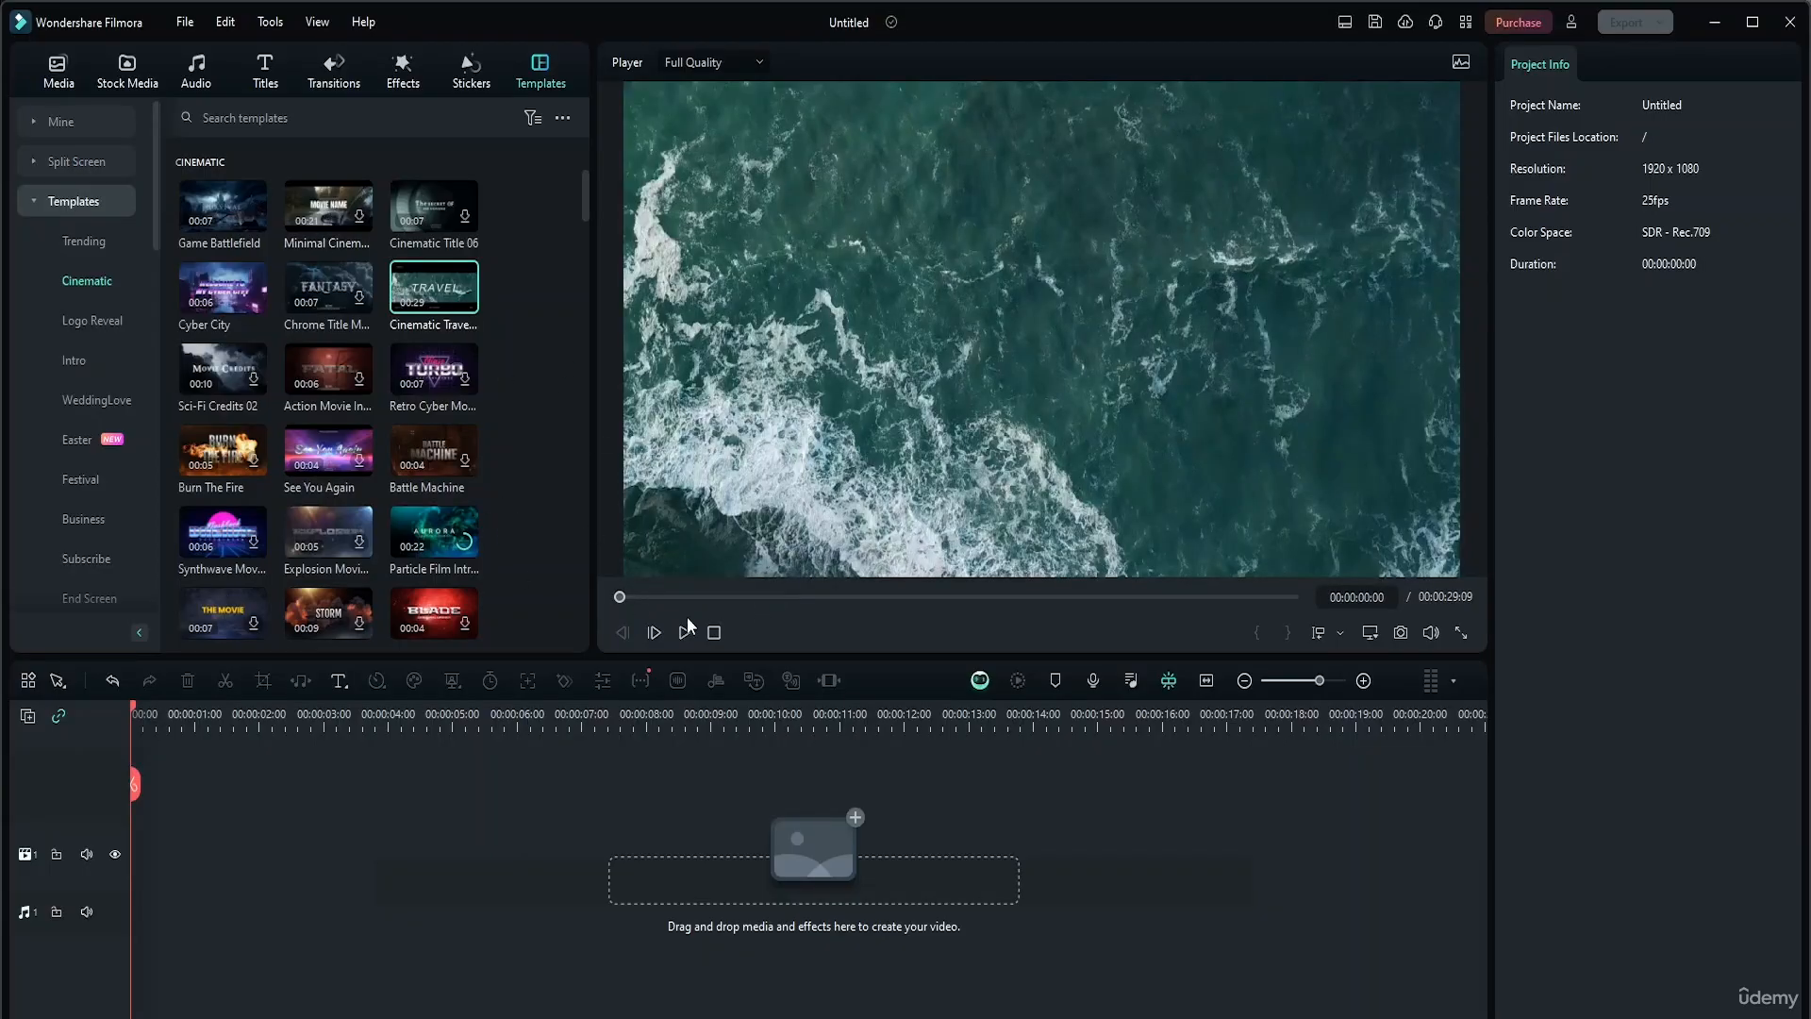
{"action": "left_click_drag", "start_coordinate": [436, 295], "coordinate": [762, 866]}
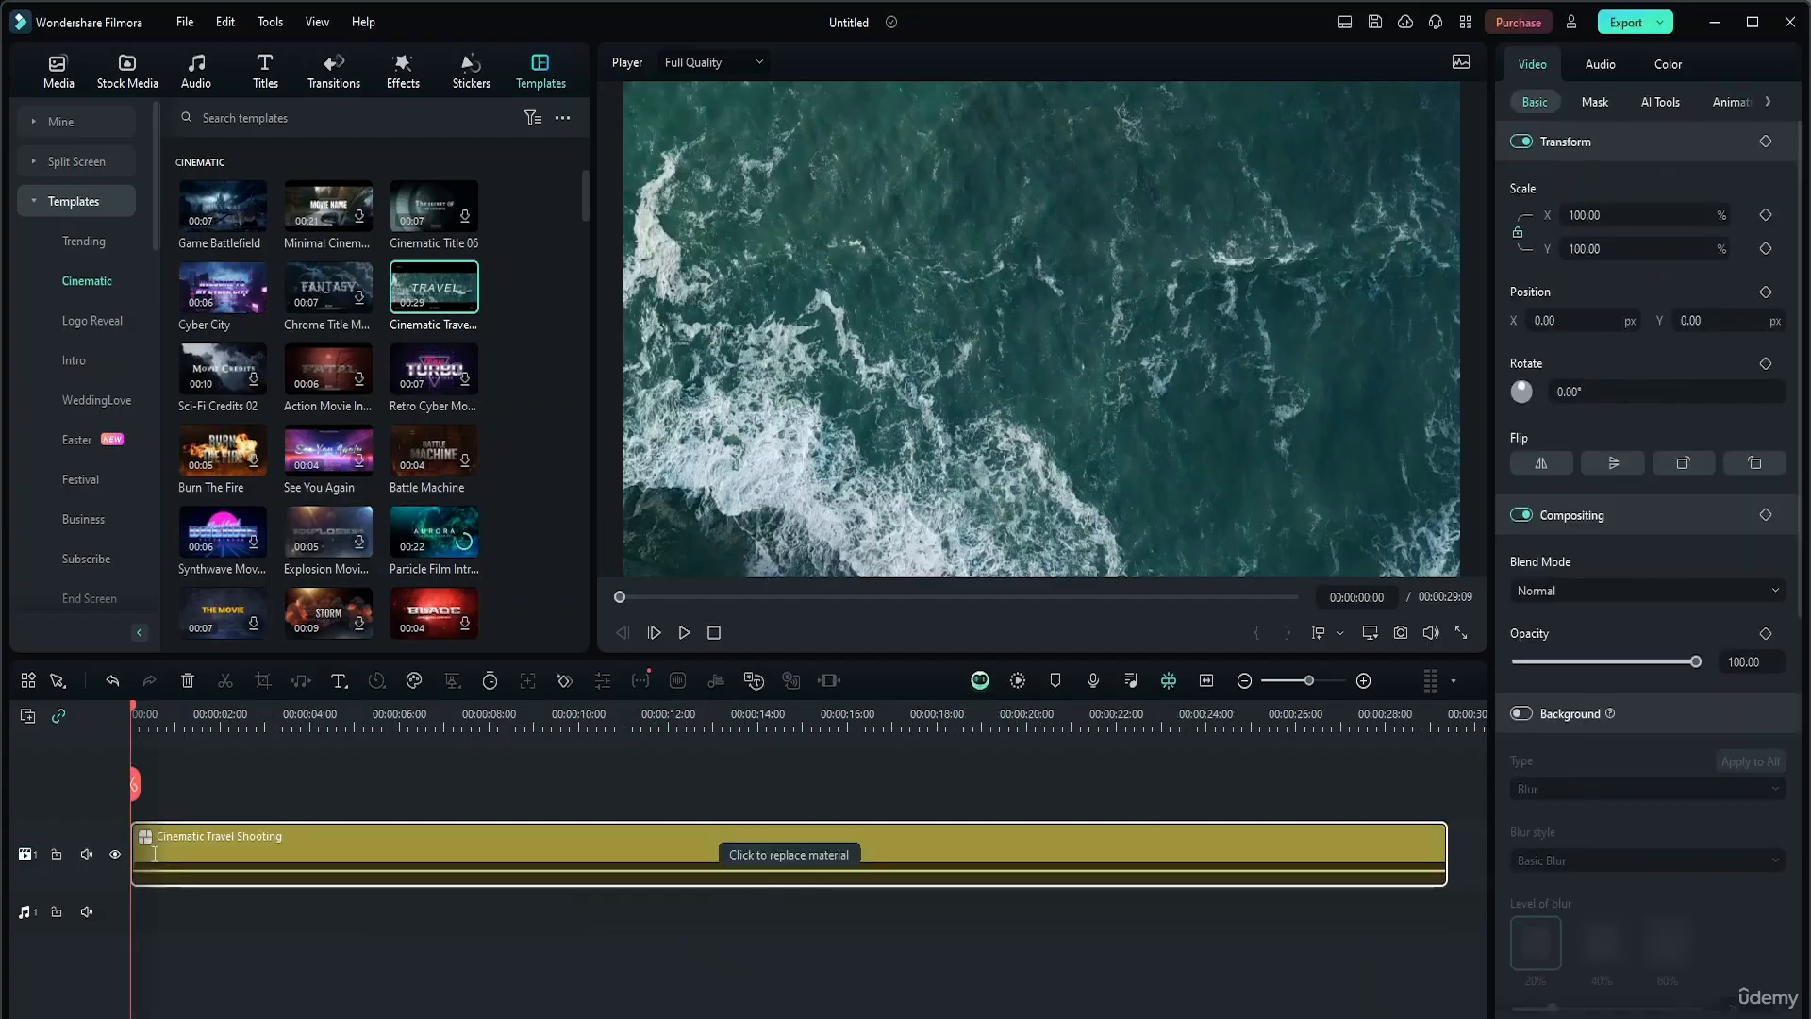
Open material replacement for the Cinematic Travel Shooting clip and fill the first 4.3s slot with the 4-second ocean-wave video
{"action": "left_click", "coordinate": [760, 852]}
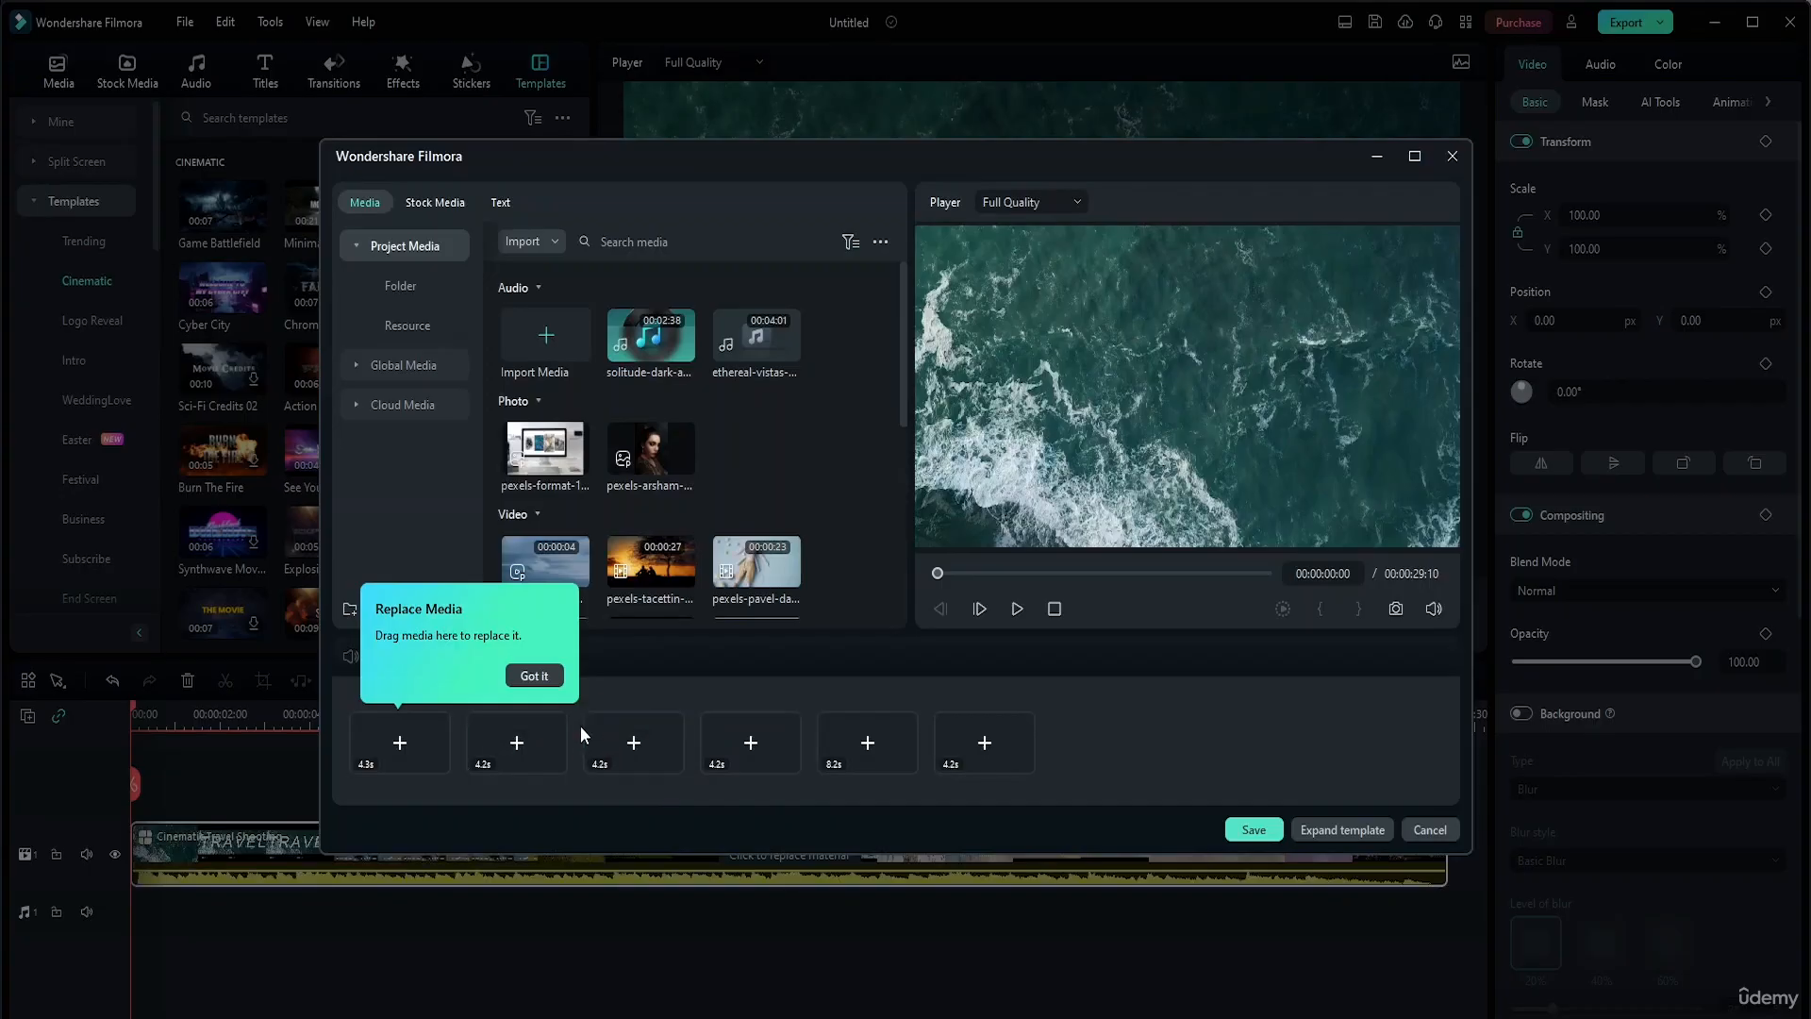
{"action": "left_click", "coordinate": [534, 677]}
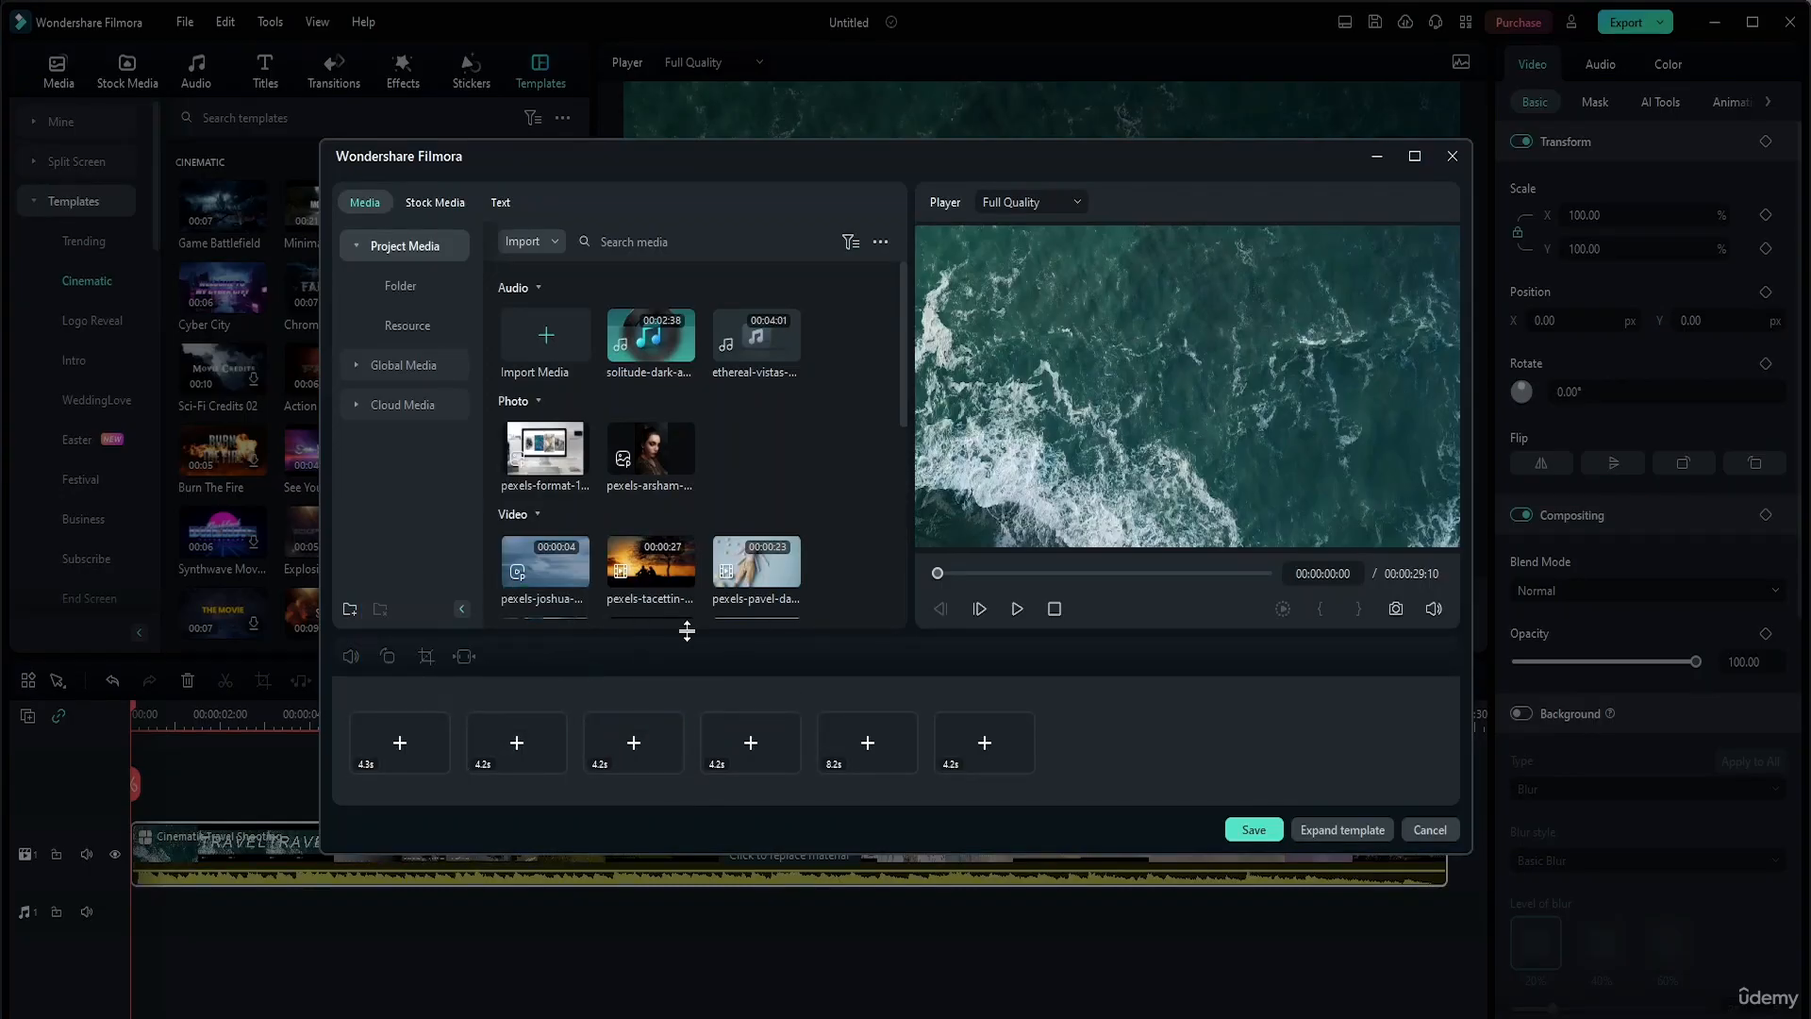
{"action": "left_click", "coordinate": [429, 736]}
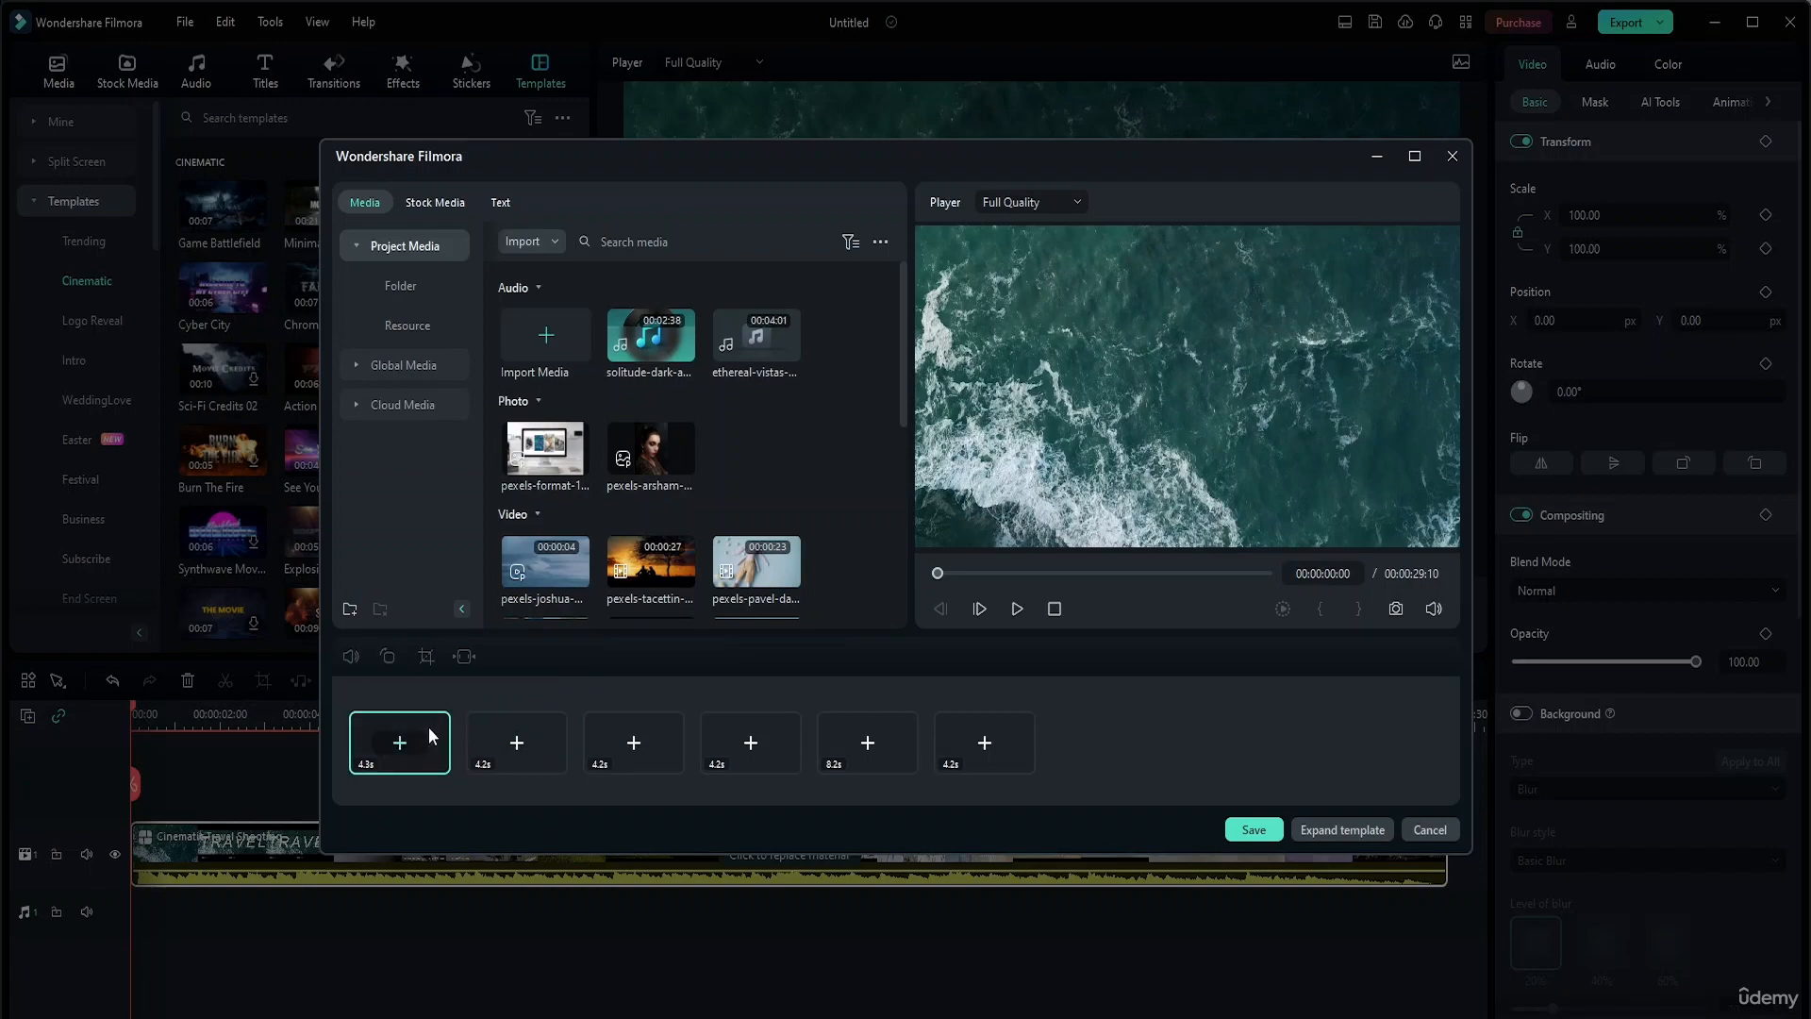
{"action": "left_click", "coordinate": [1016, 608]}
{"action": "left_click", "coordinate": [1016, 608]}
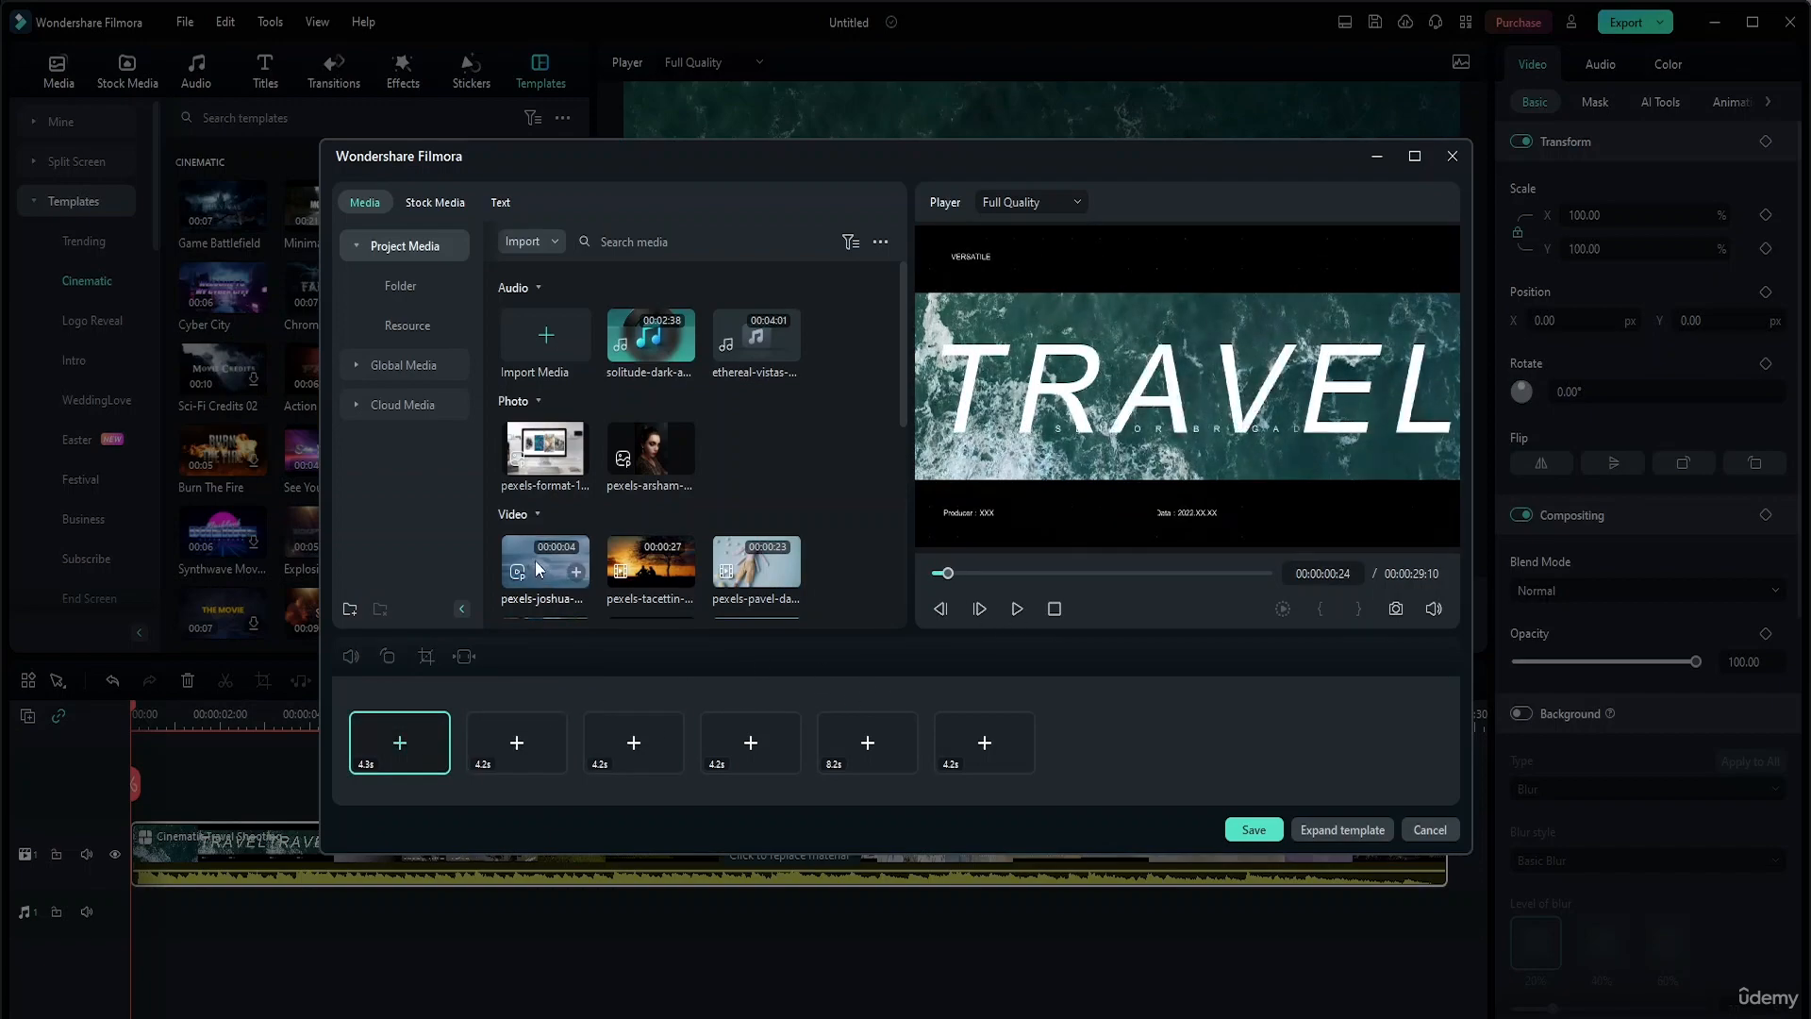
{"action": "left_click_drag", "start_coordinate": [555, 580], "coordinate": [391, 741]}
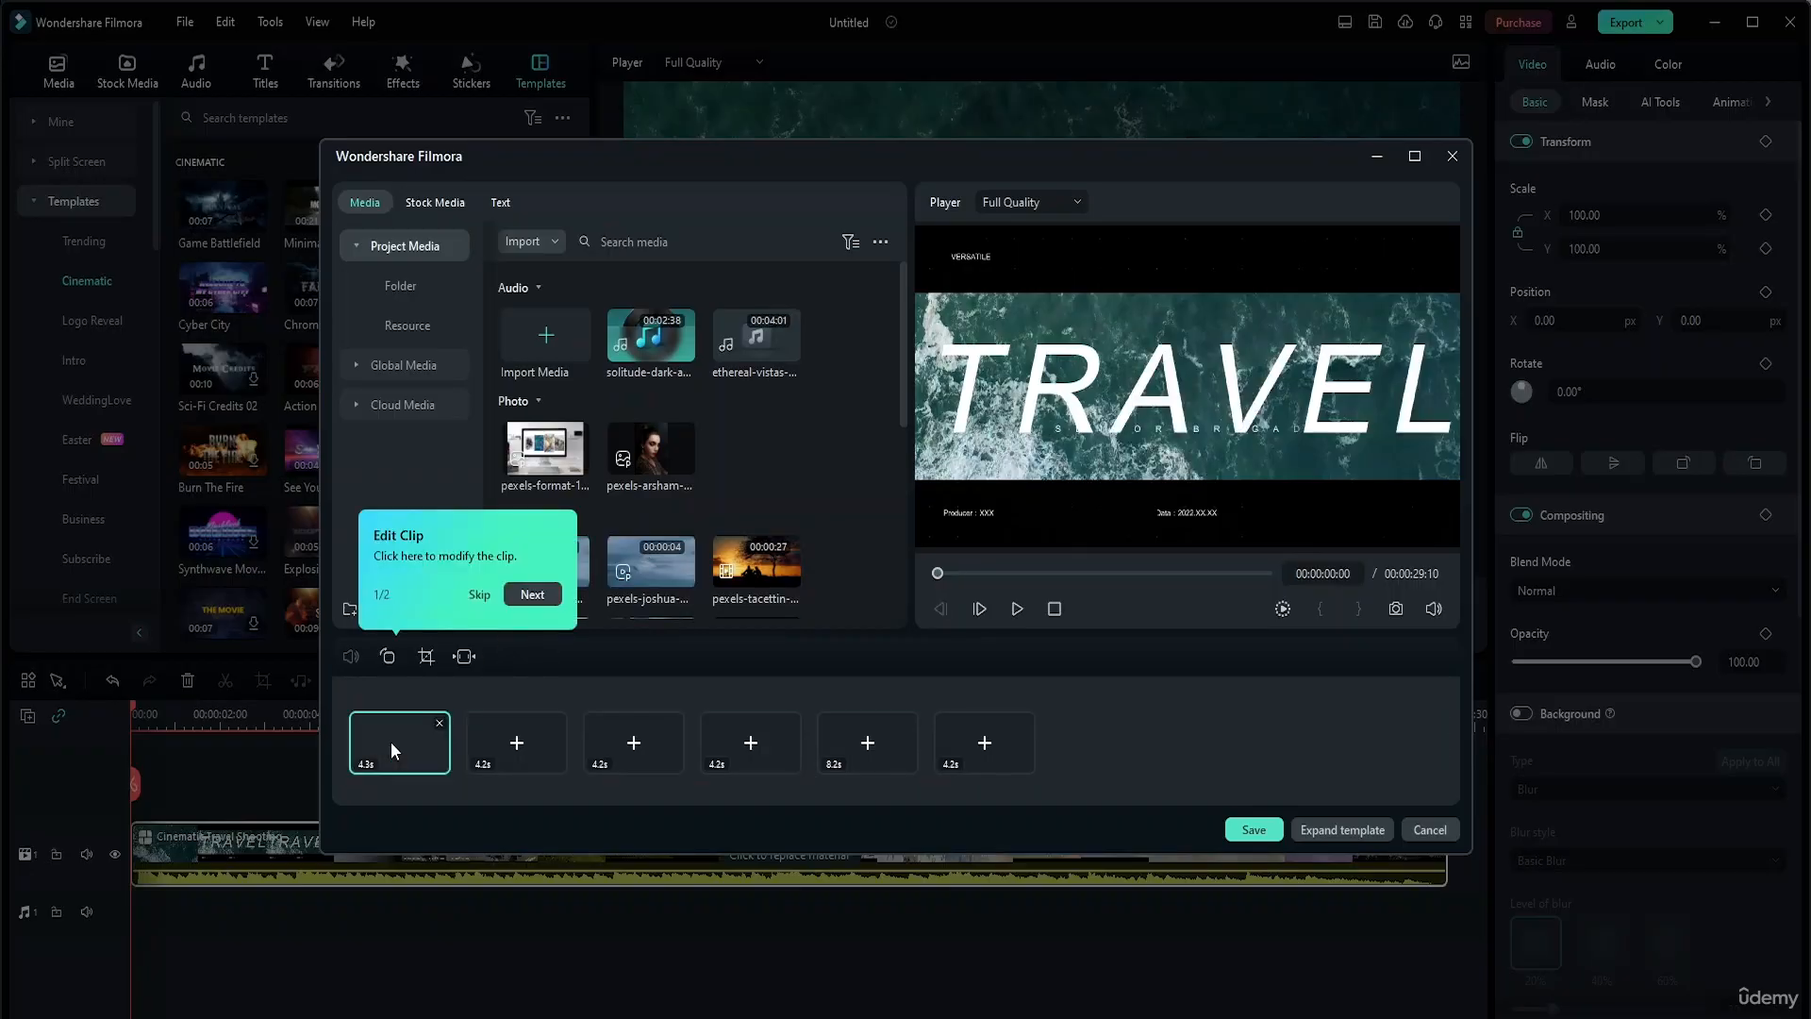
Play the template's opening with the new footage and fill the second slot with the 27-second sunset video
{"action": "left_click", "coordinate": [1009, 614]}
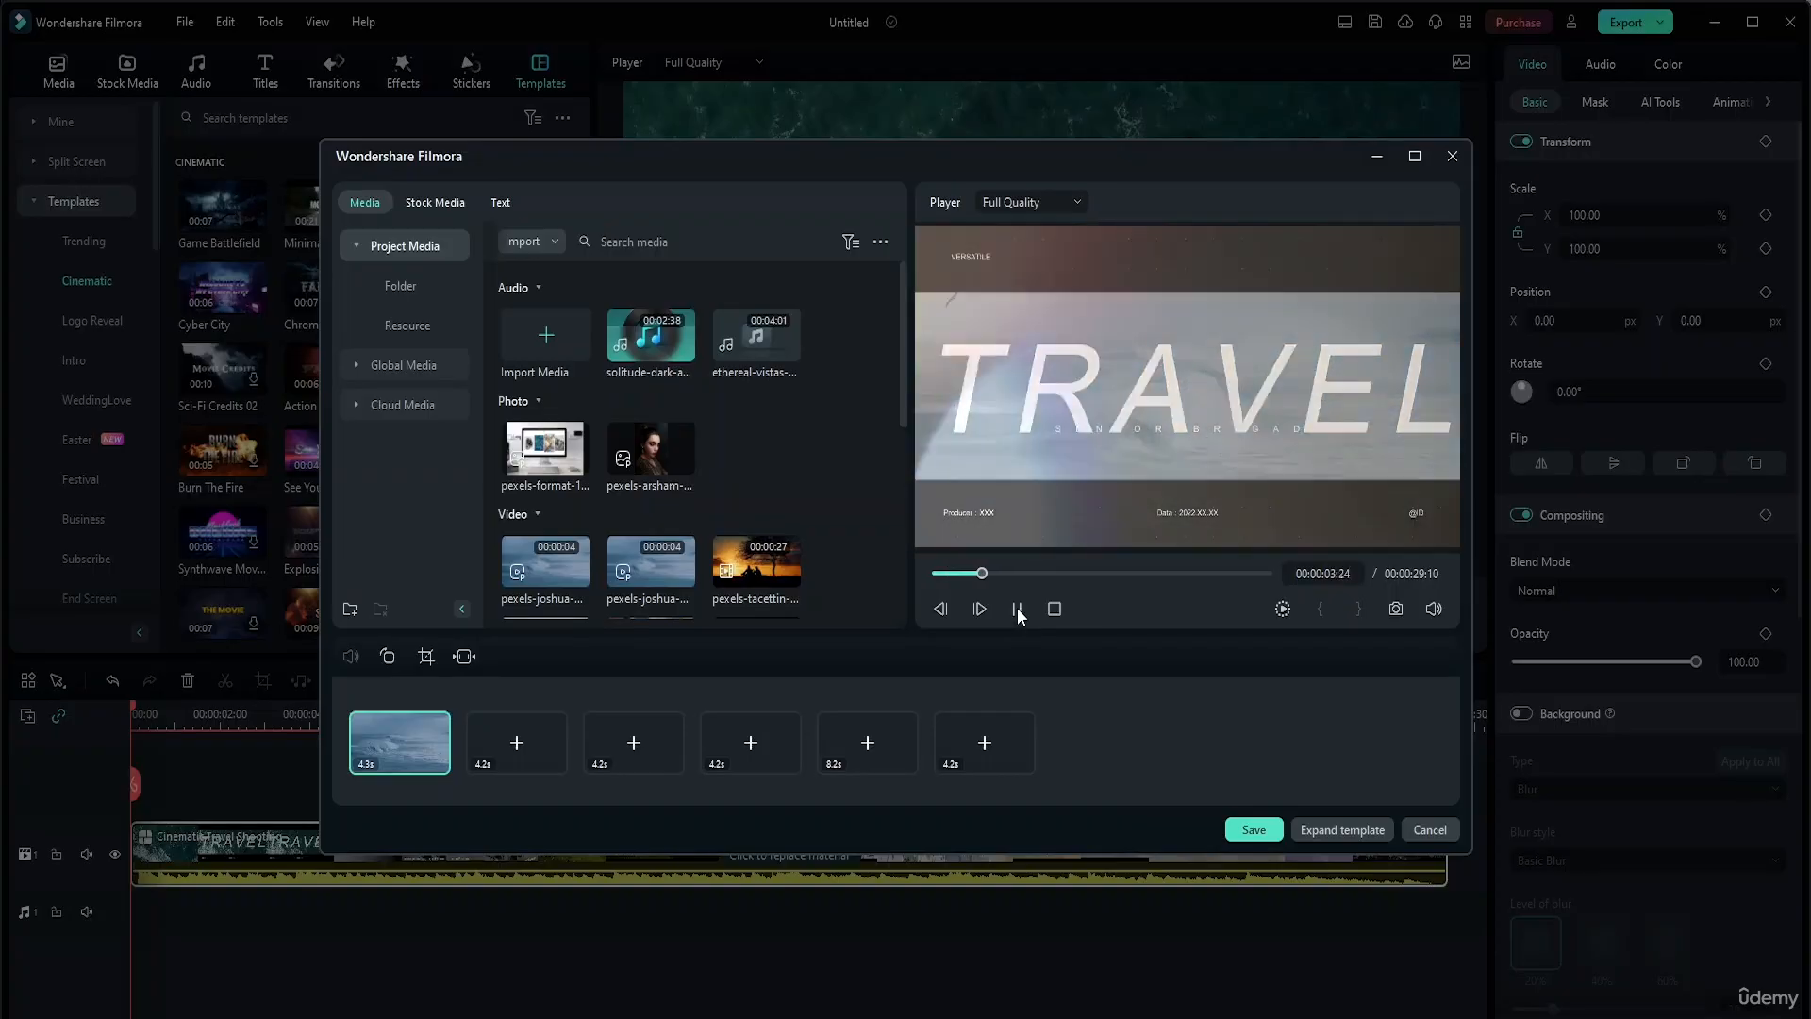
{"action": "left_click", "coordinate": [1018, 611]}
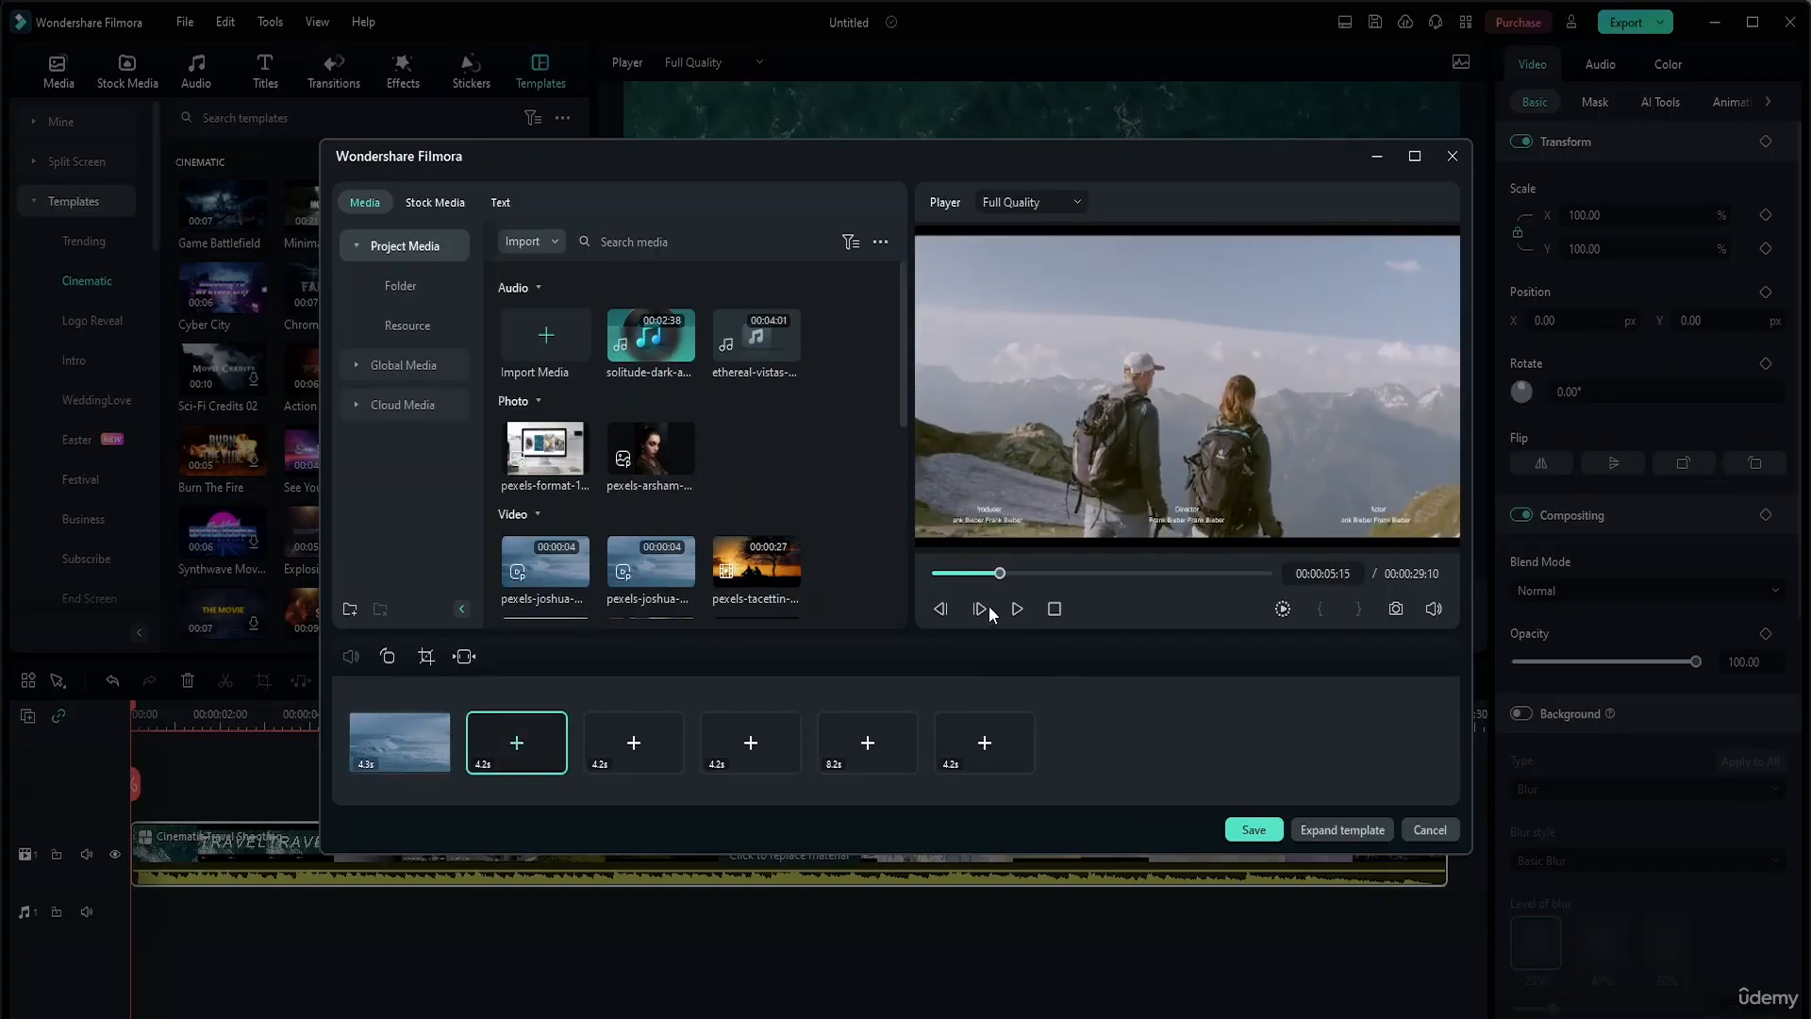
{"action": "left_click_drag", "start_coordinate": [765, 566], "coordinate": [505, 744]}
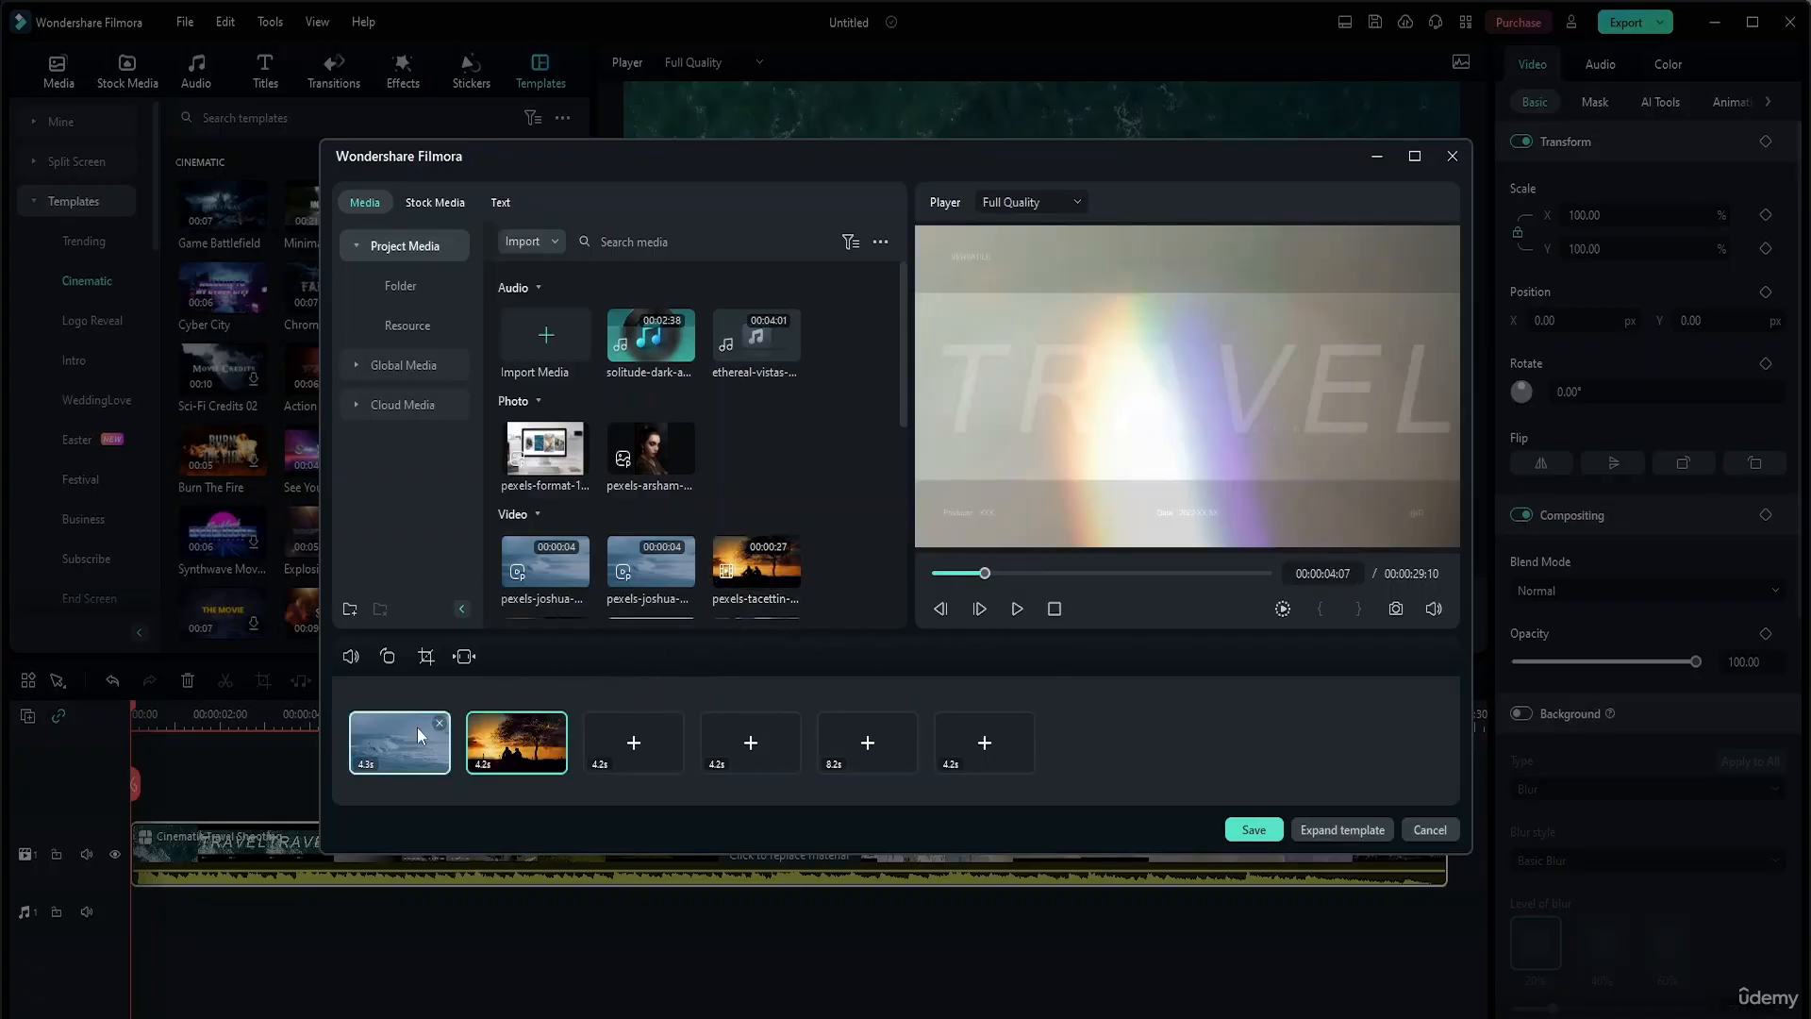
Play the template up to the third slot and fill that slot with the 7125759 skiing video
{"action": "left_click", "coordinate": [1010, 608]}
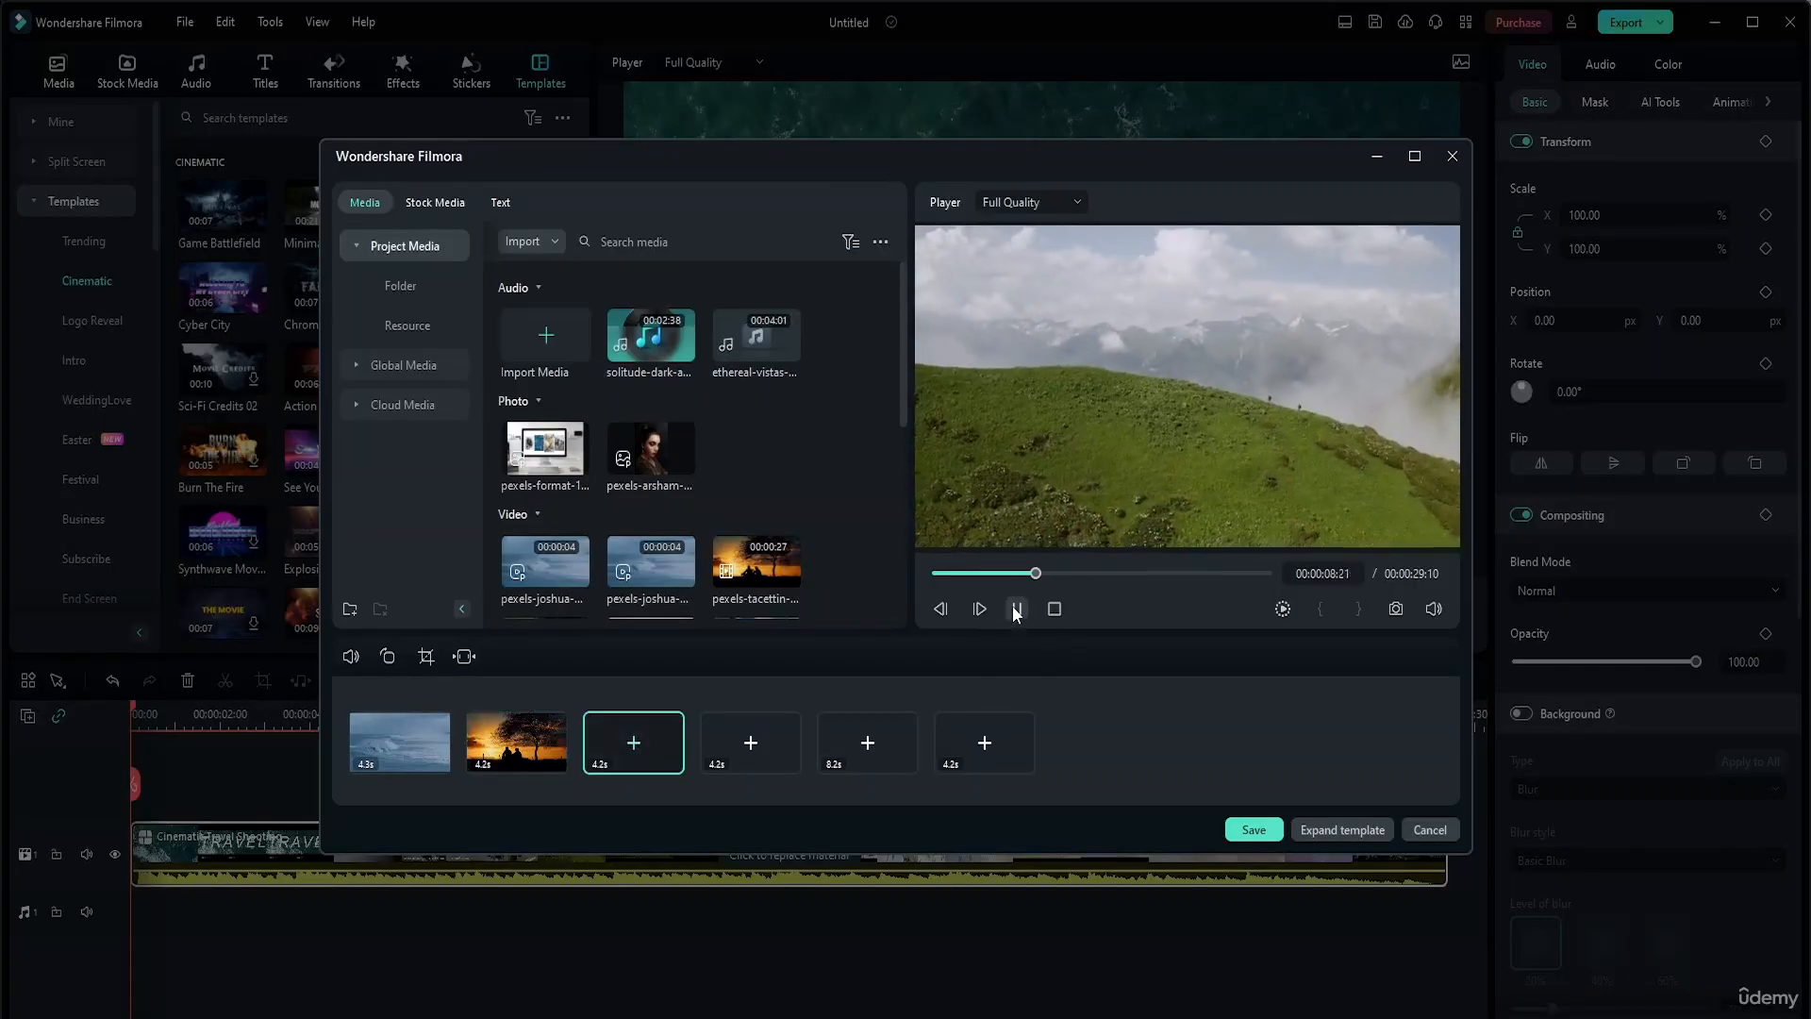
{"action": "left_click", "coordinate": [1016, 611]}
{"action": "scroll", "coordinate": [728, 509], "scroll_direction": "down", "scroll_amount": 2}
{"action": "scroll", "coordinate": [725, 509], "scroll_direction": "down", "scroll_amount": 3}
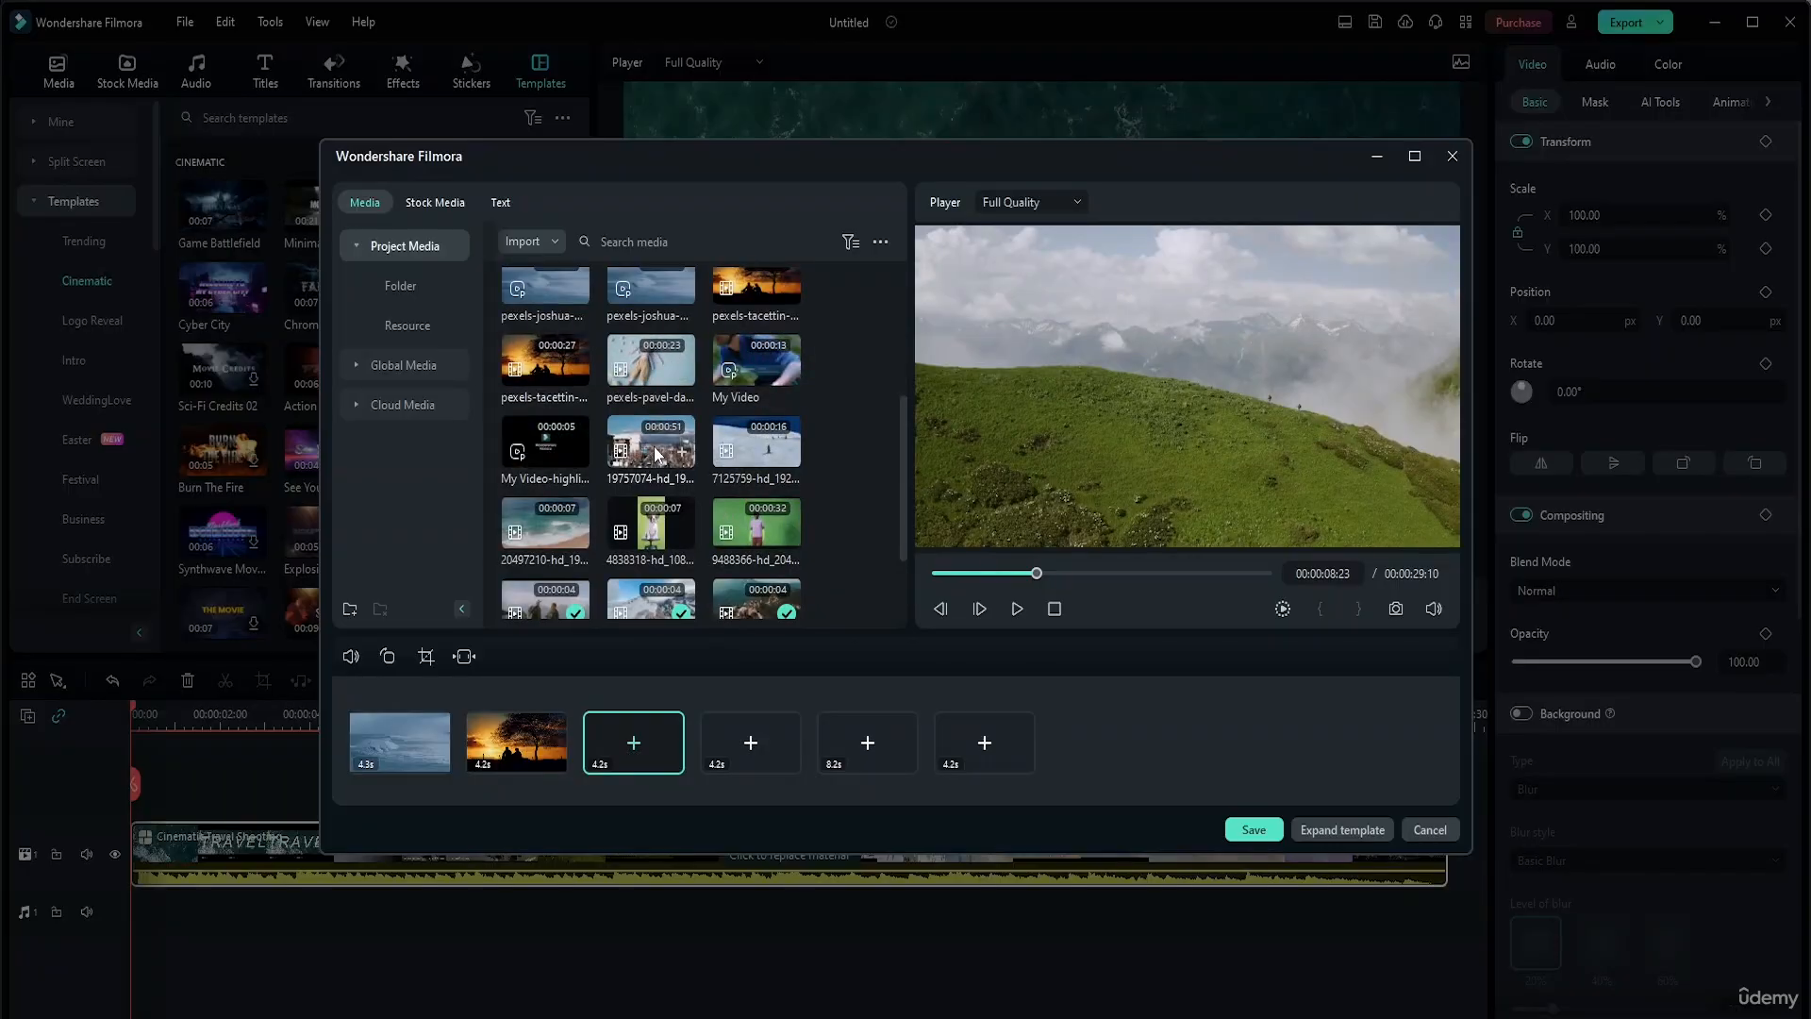
{"action": "left_click_drag", "start_coordinate": [744, 450], "coordinate": [597, 734]}
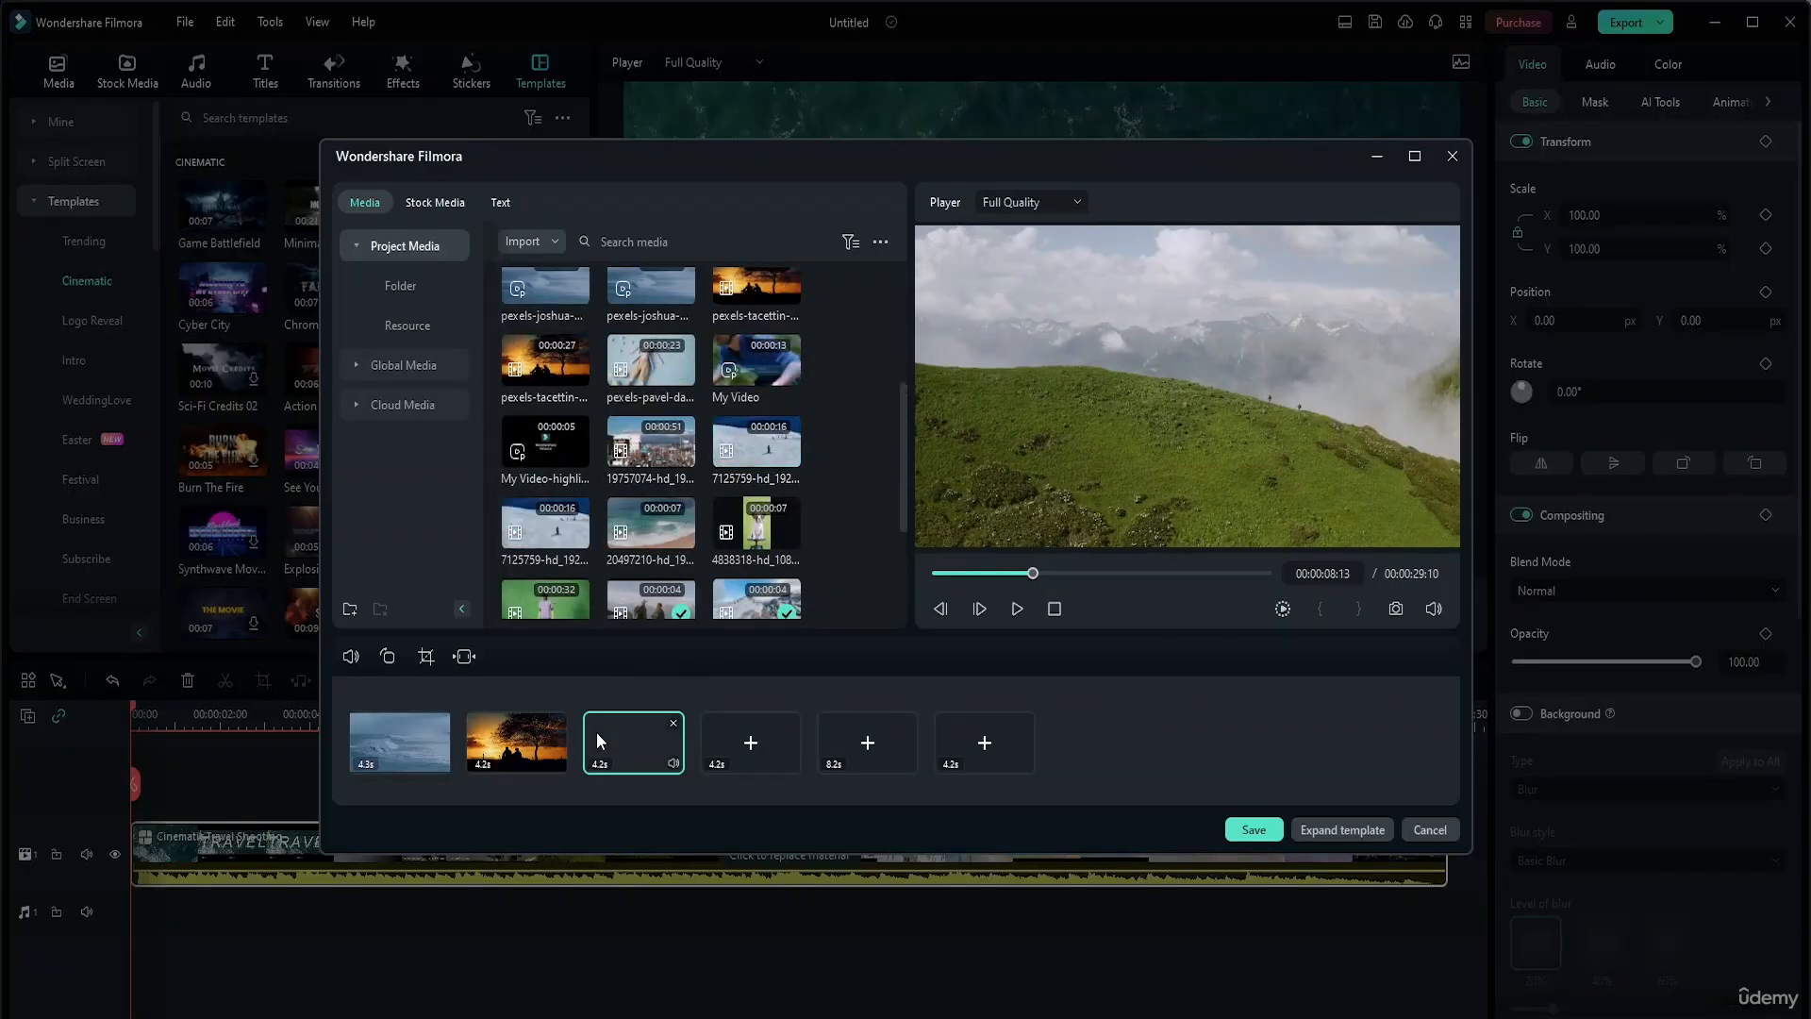
Preview the skiing section and fill the fourth slot with the 19757074 city and mountain video
{"action": "left_click", "coordinate": [1014, 610]}
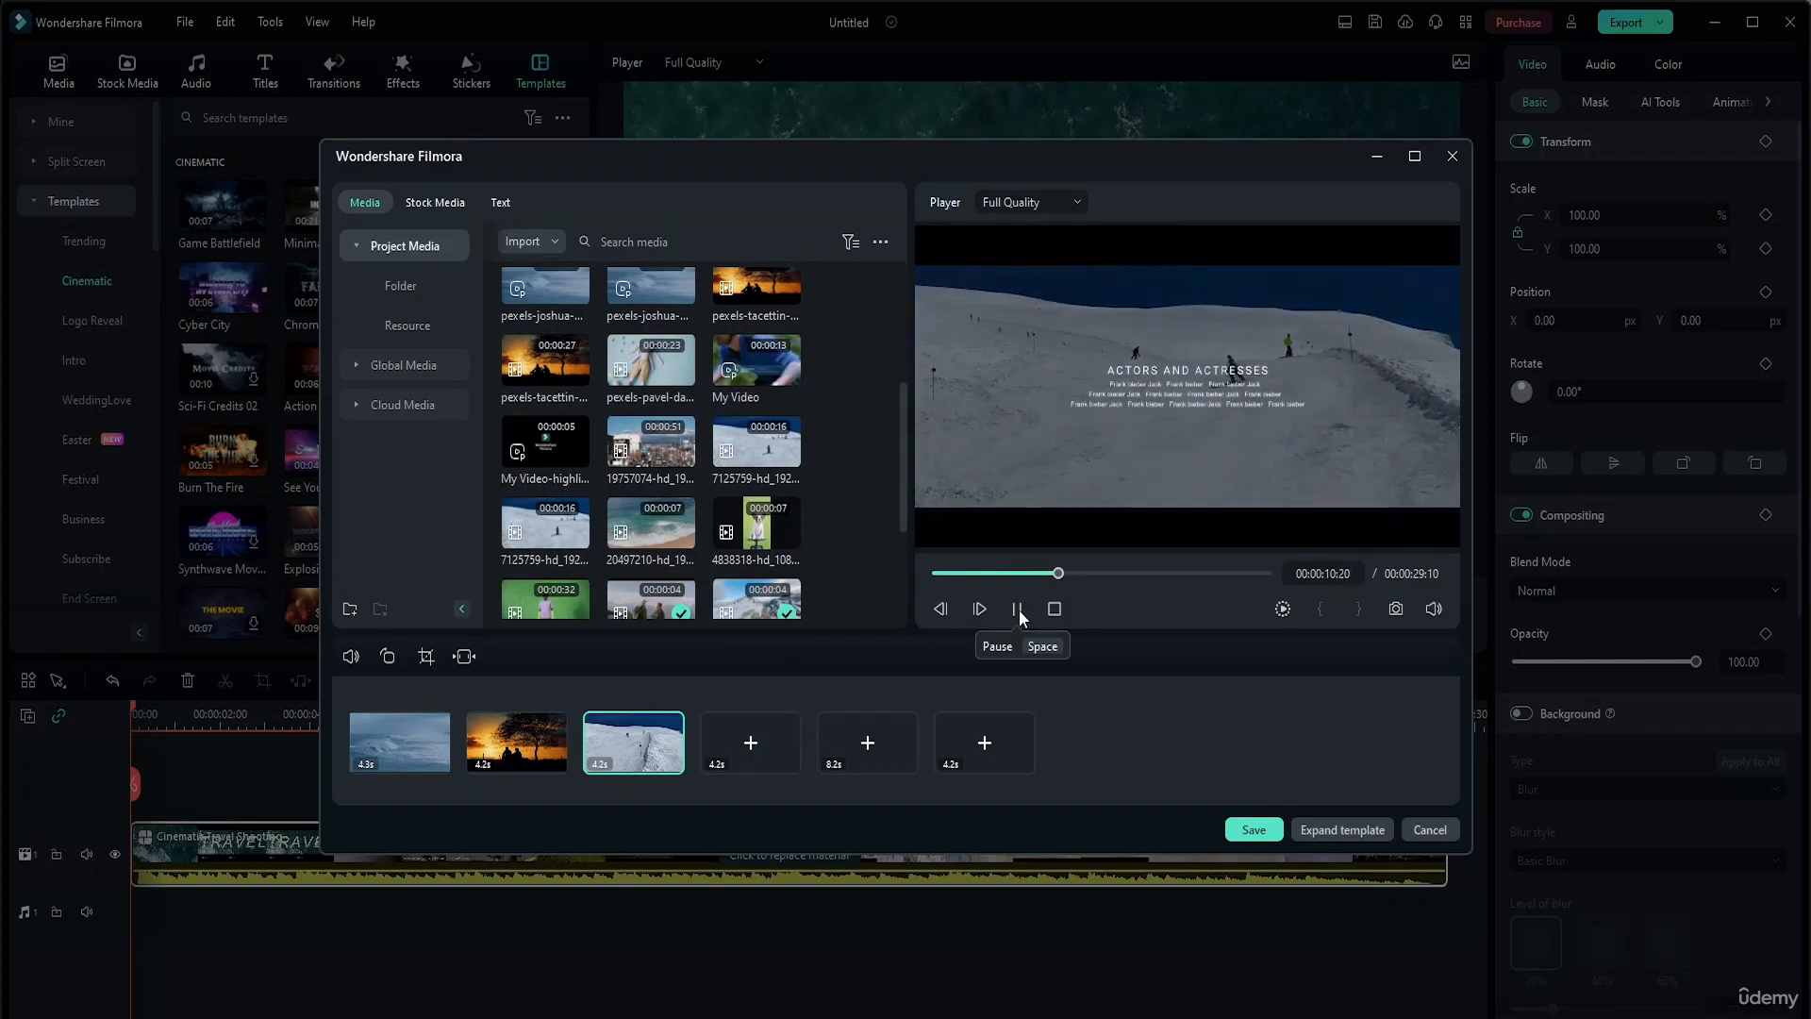
{"action": "left_click", "coordinate": [1017, 609]}
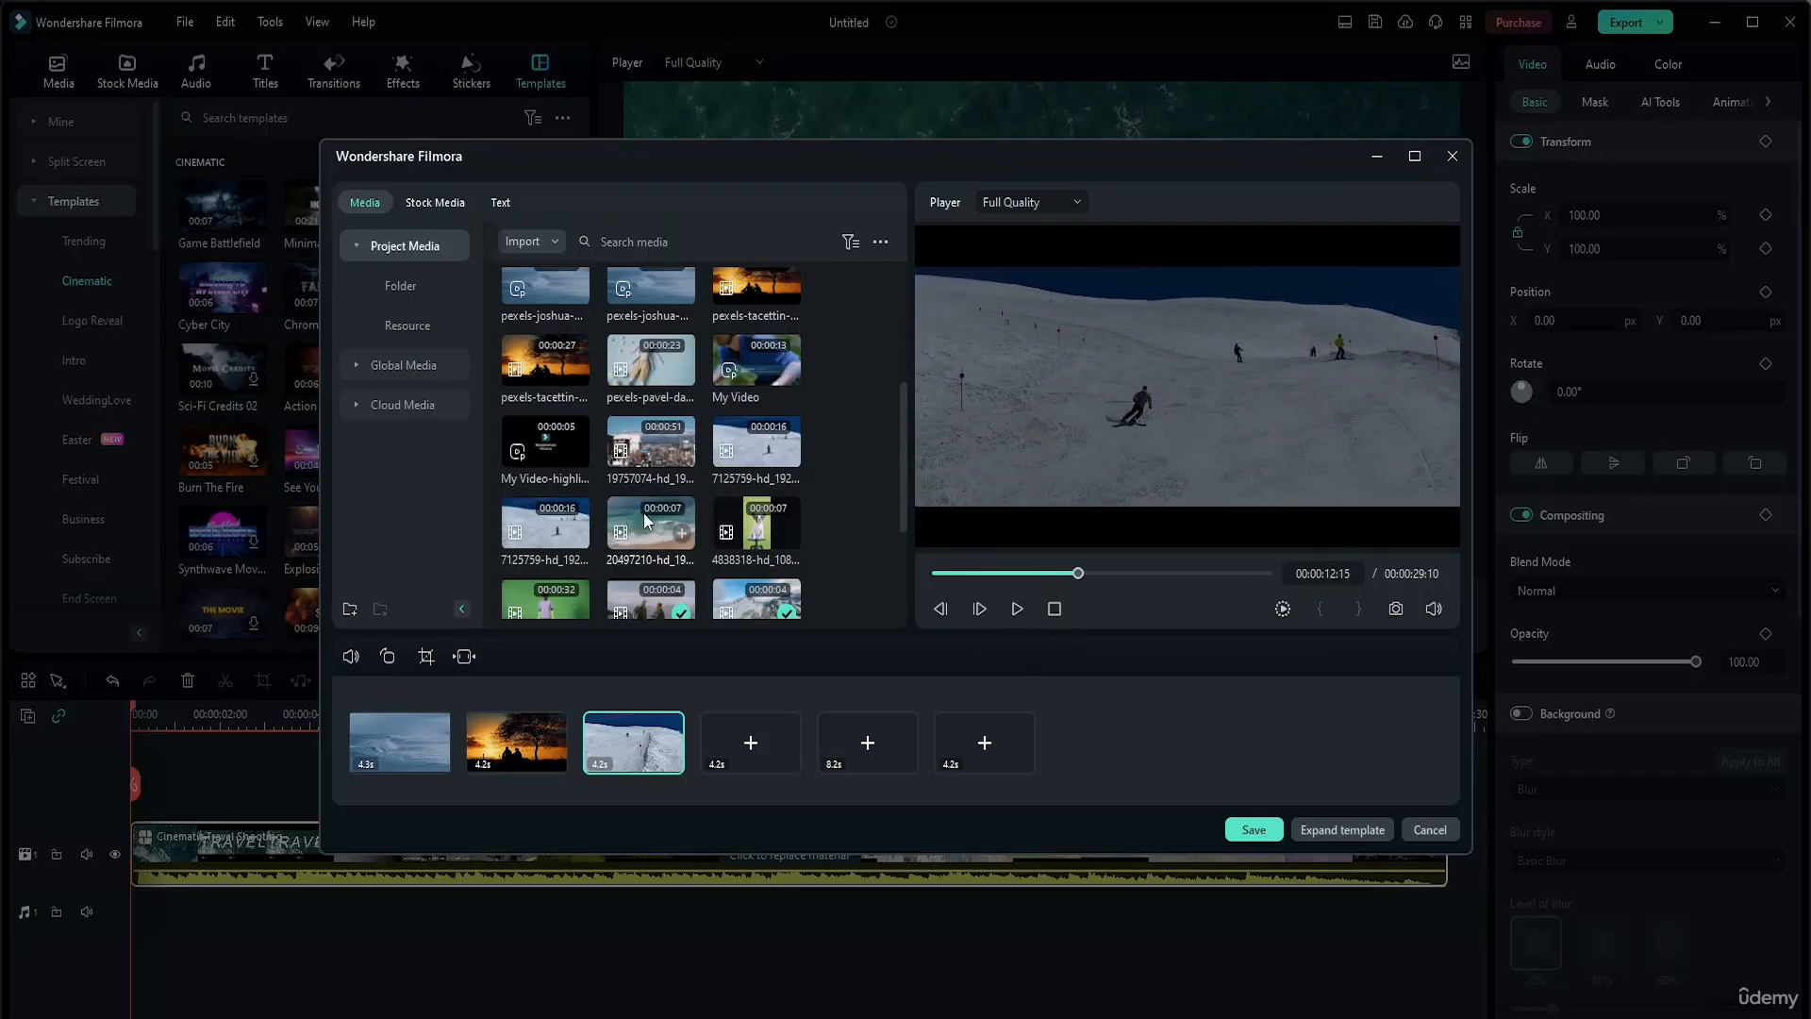
{"action": "left_click_drag", "start_coordinate": [651, 454], "coordinate": [751, 743]}
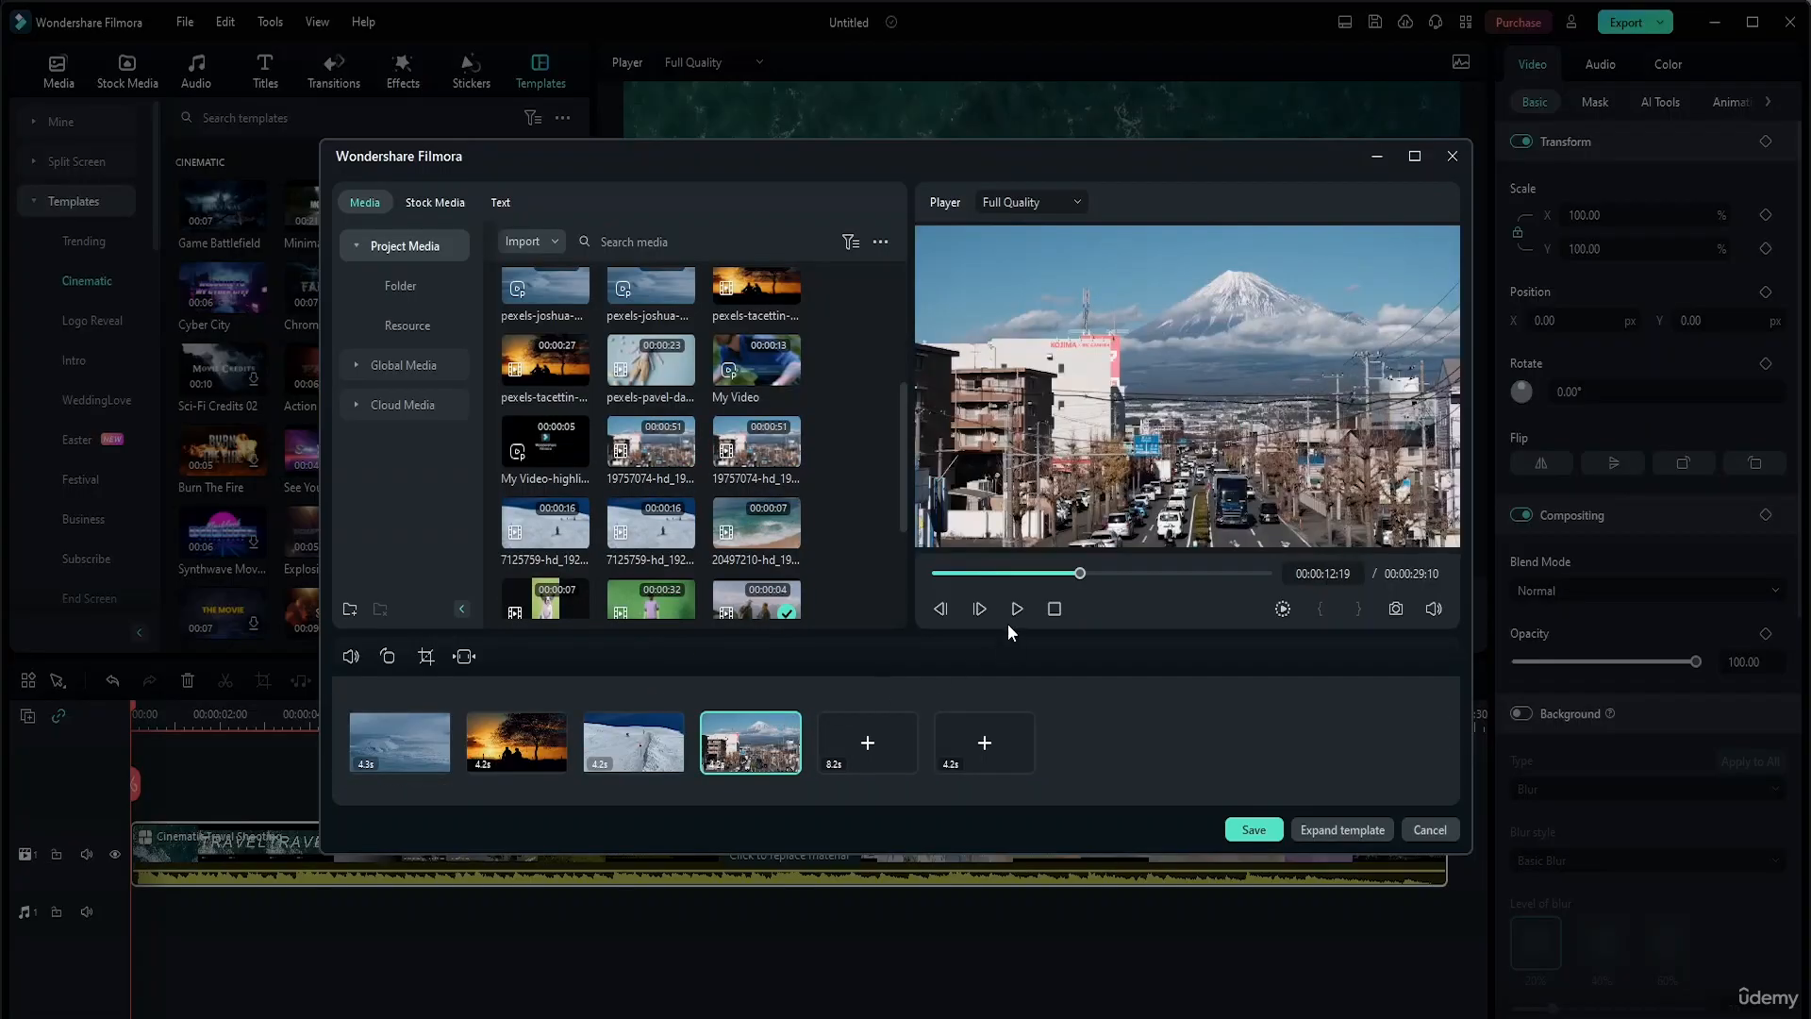
Play on to the fifth 8.2s slot and fill it with the snowy mountain video 04 Replace Your
{"action": "left_click", "coordinate": [1016, 610]}
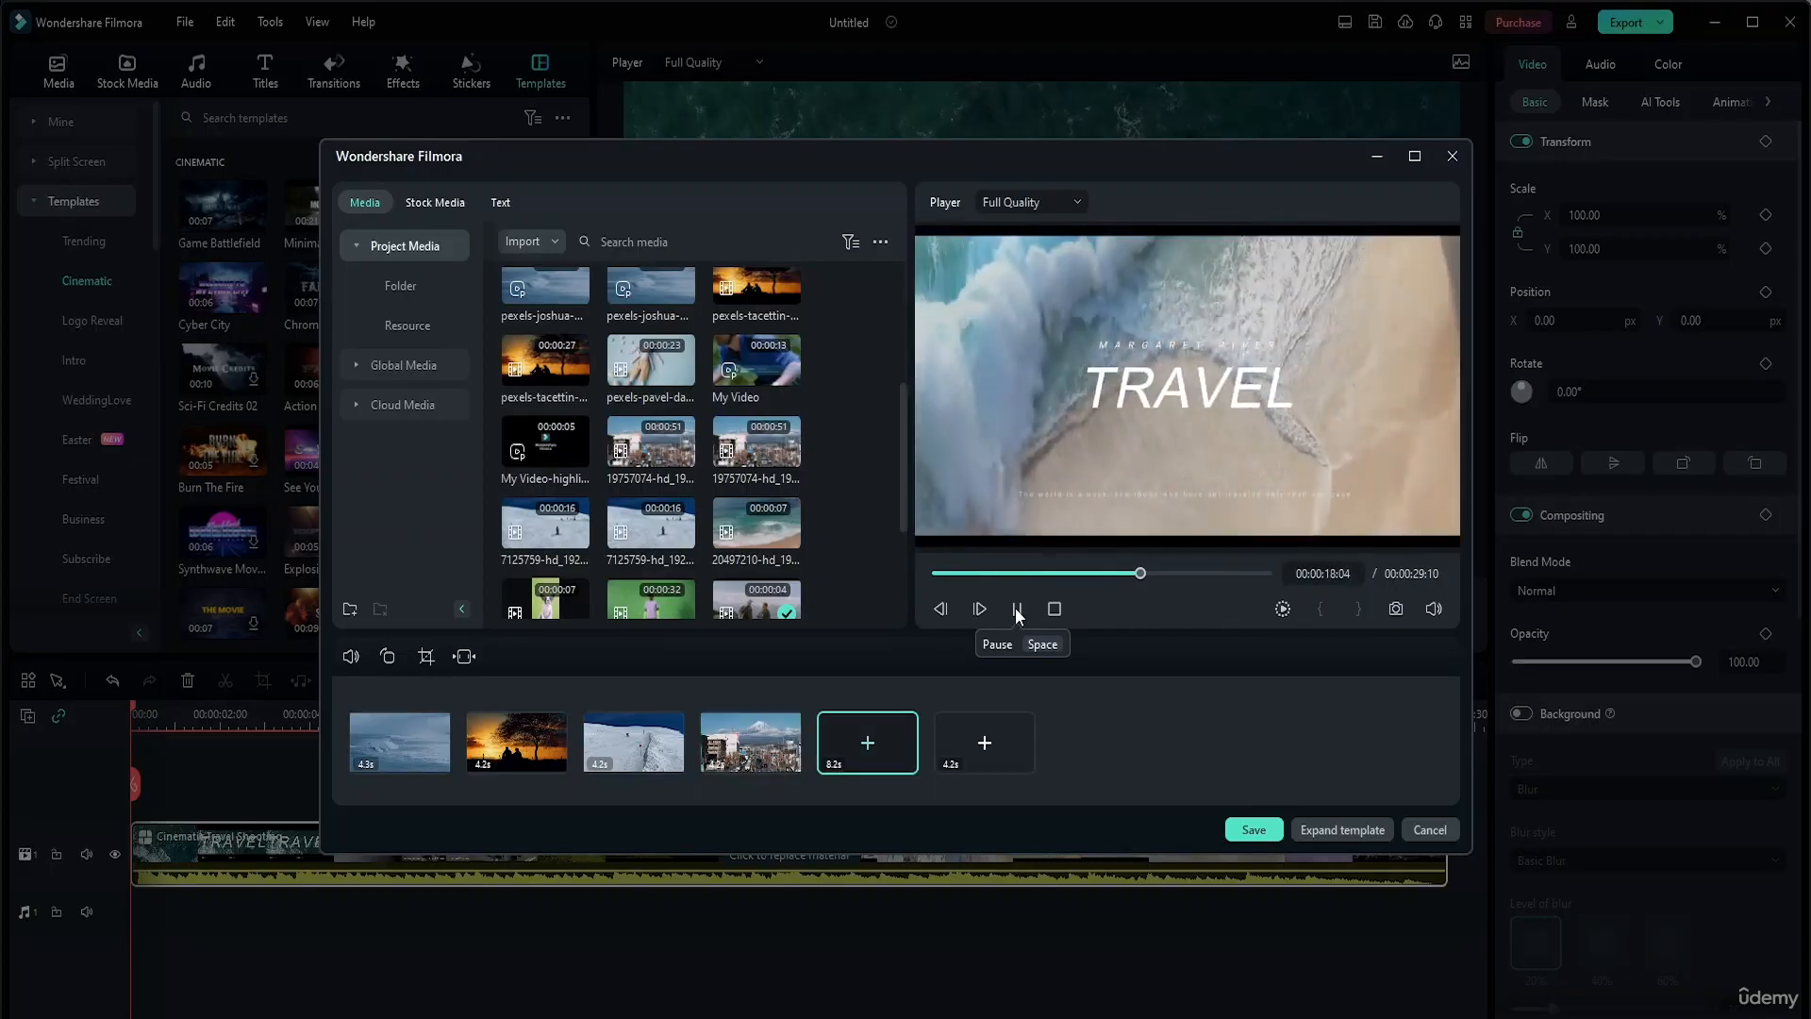
{"action": "left_click", "coordinate": [1017, 610]}
{"action": "scroll", "coordinate": [691, 566], "scroll_direction": "down", "scroll_amount": 3}
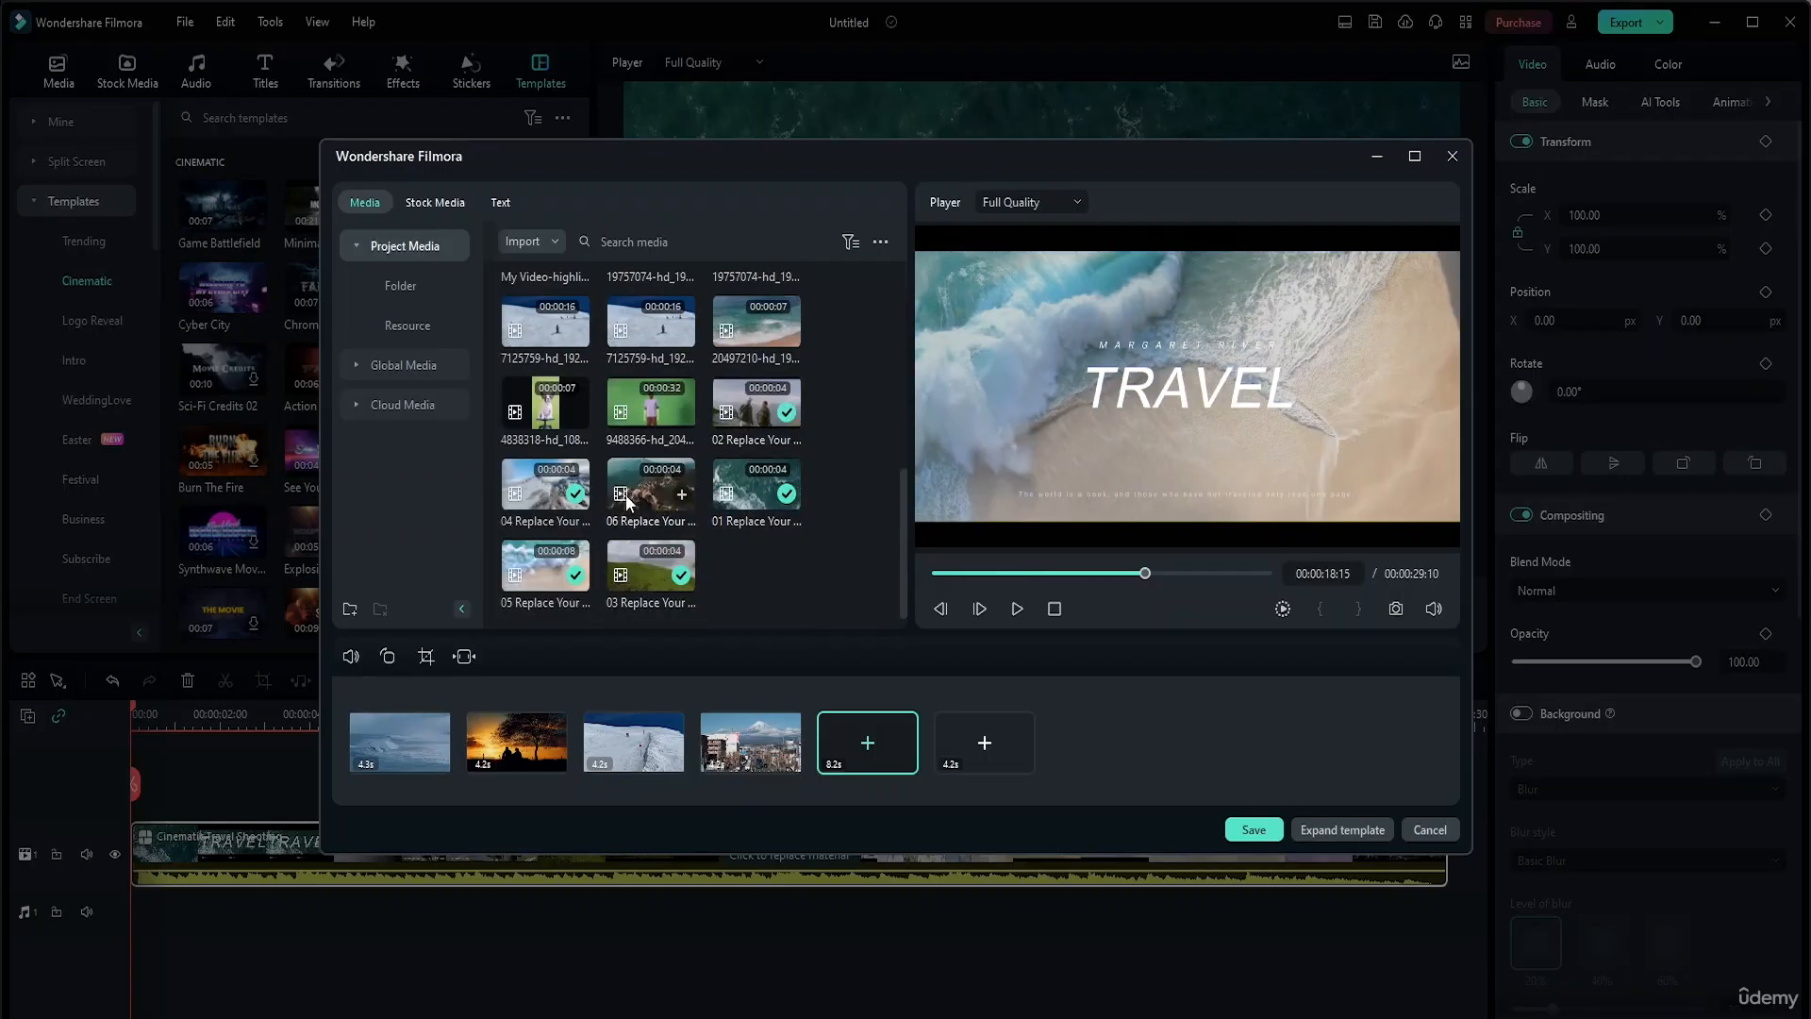
{"action": "left_click_drag", "start_coordinate": [543, 489], "coordinate": [834, 738]}
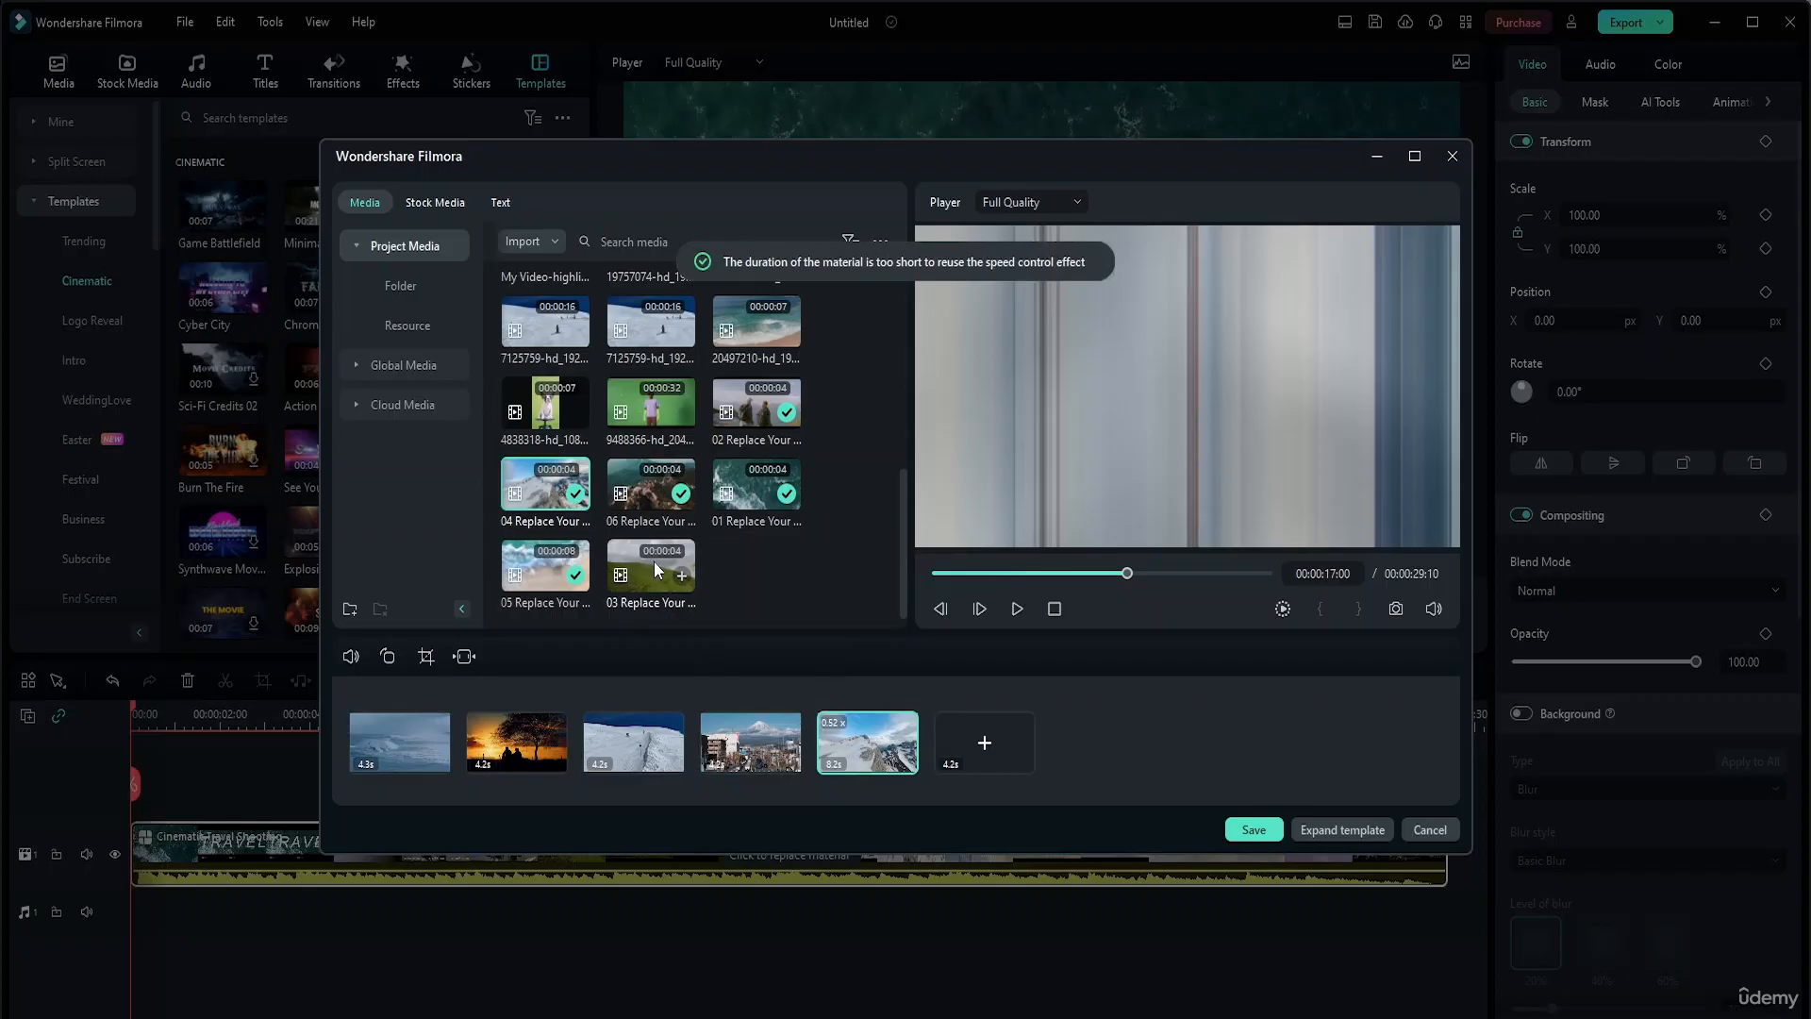
Find the 20497210 beach video in the project media and place it in the sixth, last slot
{"action": "scroll", "coordinate": [648, 528], "scroll_direction": "up", "scroll_amount": 5}
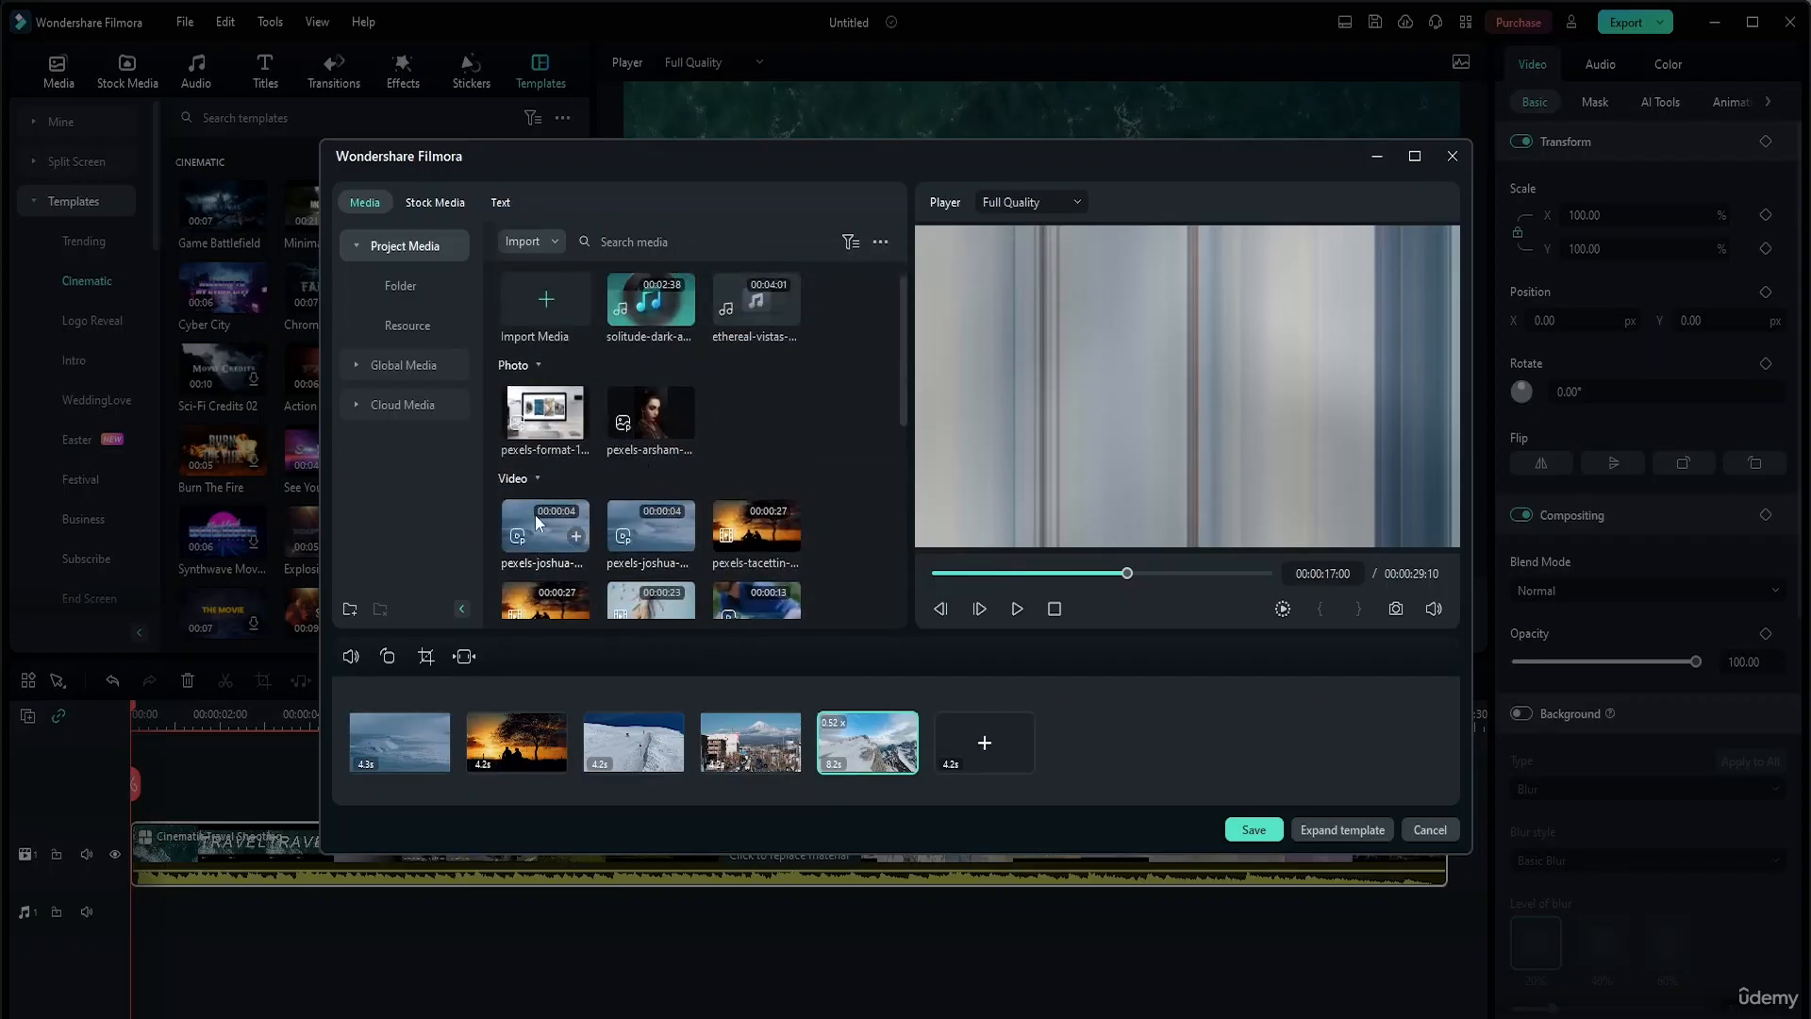
{"action": "scroll", "coordinate": [651, 500], "scroll_direction": "down", "scroll_amount": 3}
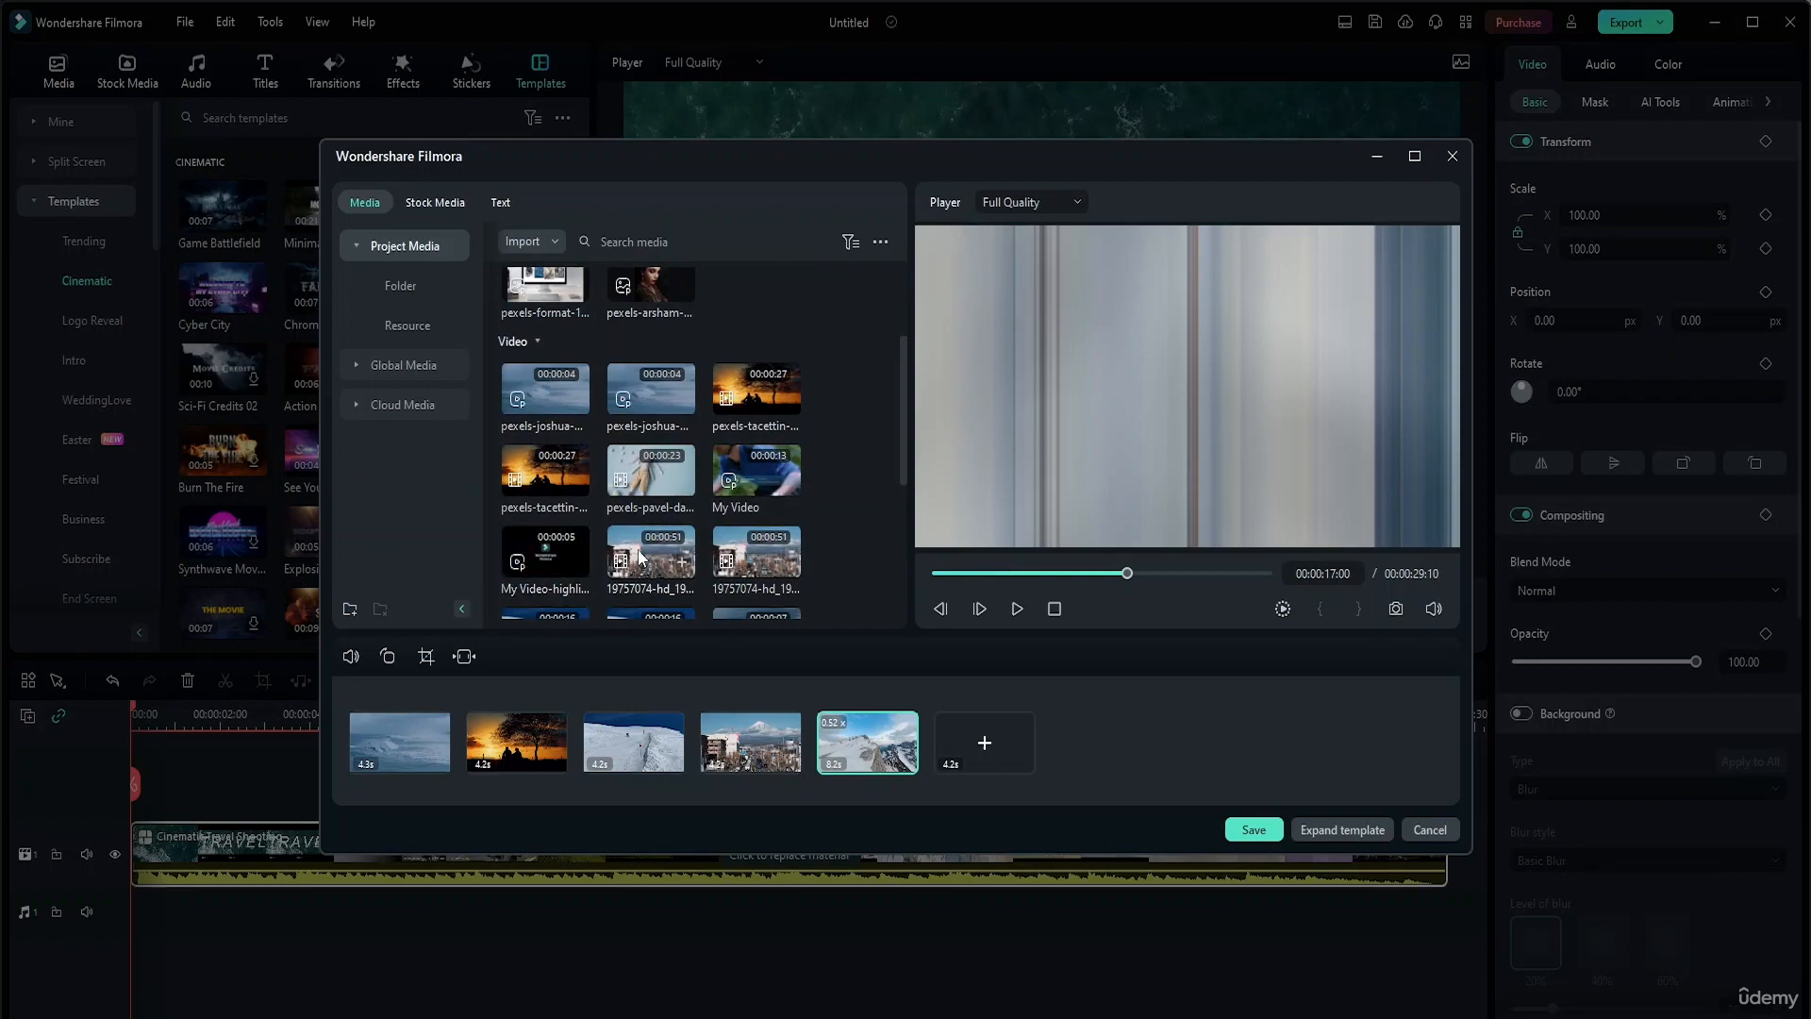
{"action": "scroll", "coordinate": [651, 538], "scroll_direction": "down", "scroll_amount": 3}
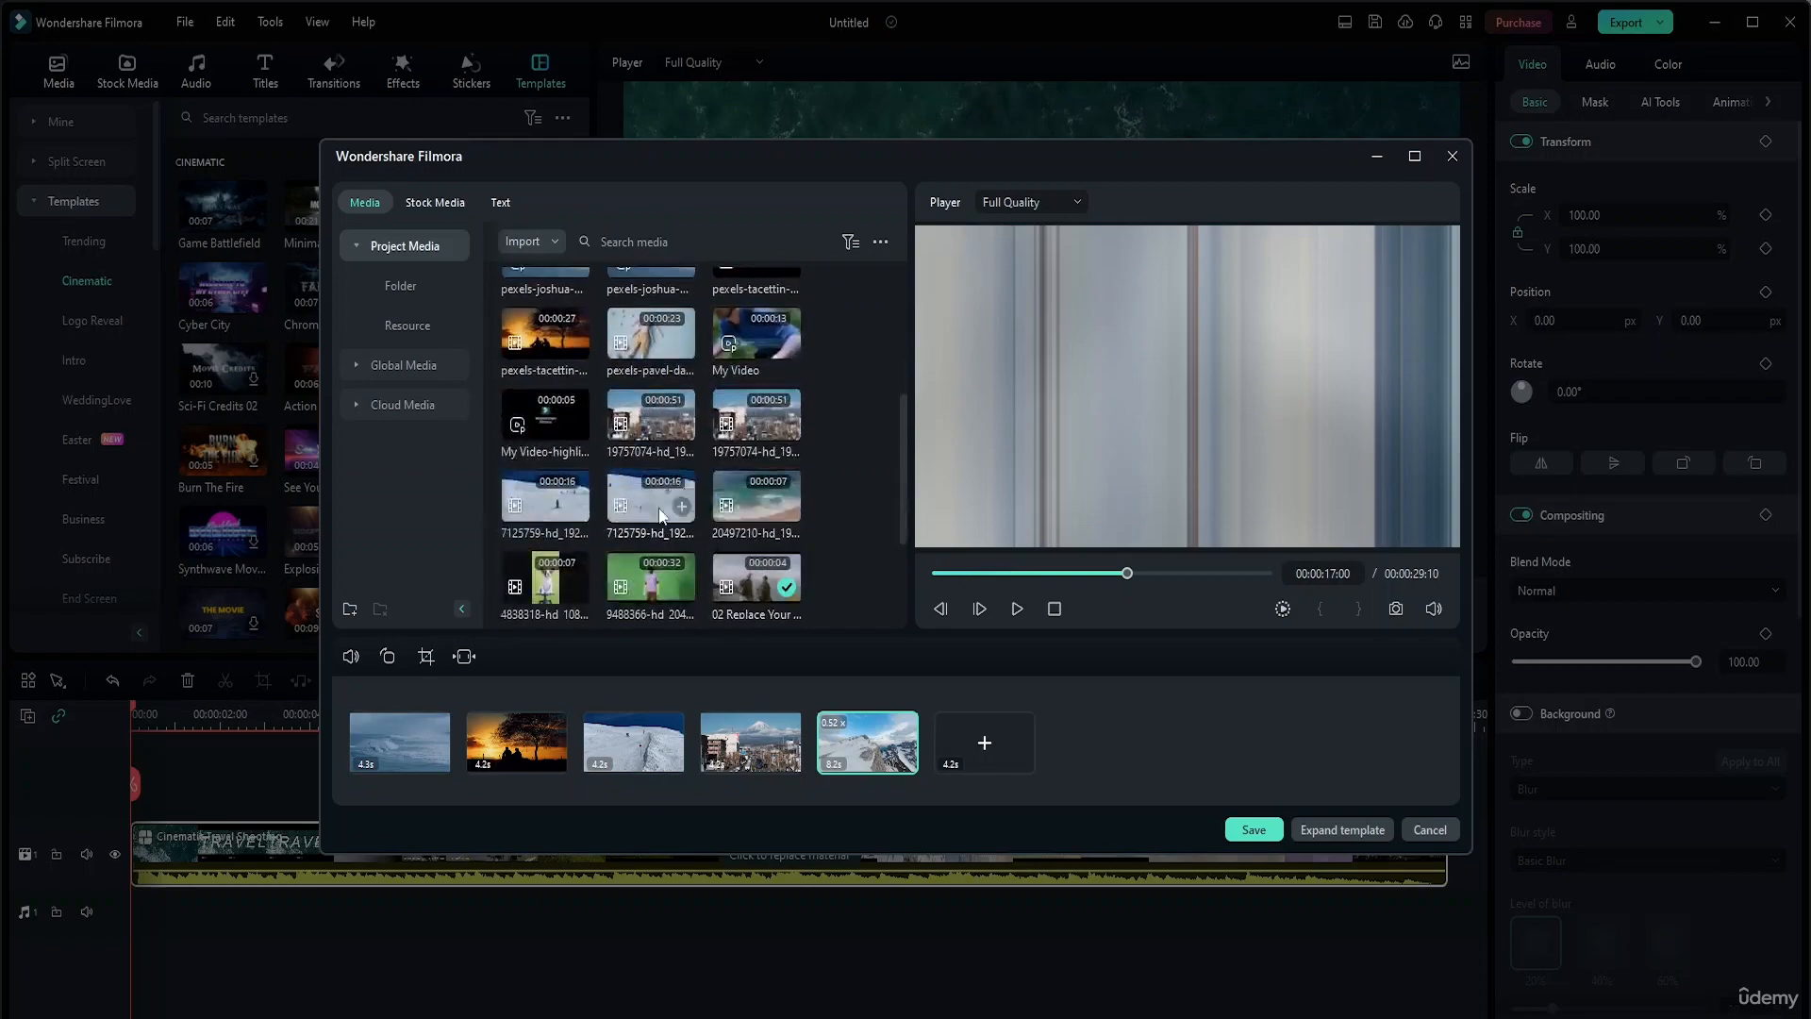
{"action": "left_click_drag", "start_coordinate": [764, 500], "coordinate": [946, 741]}
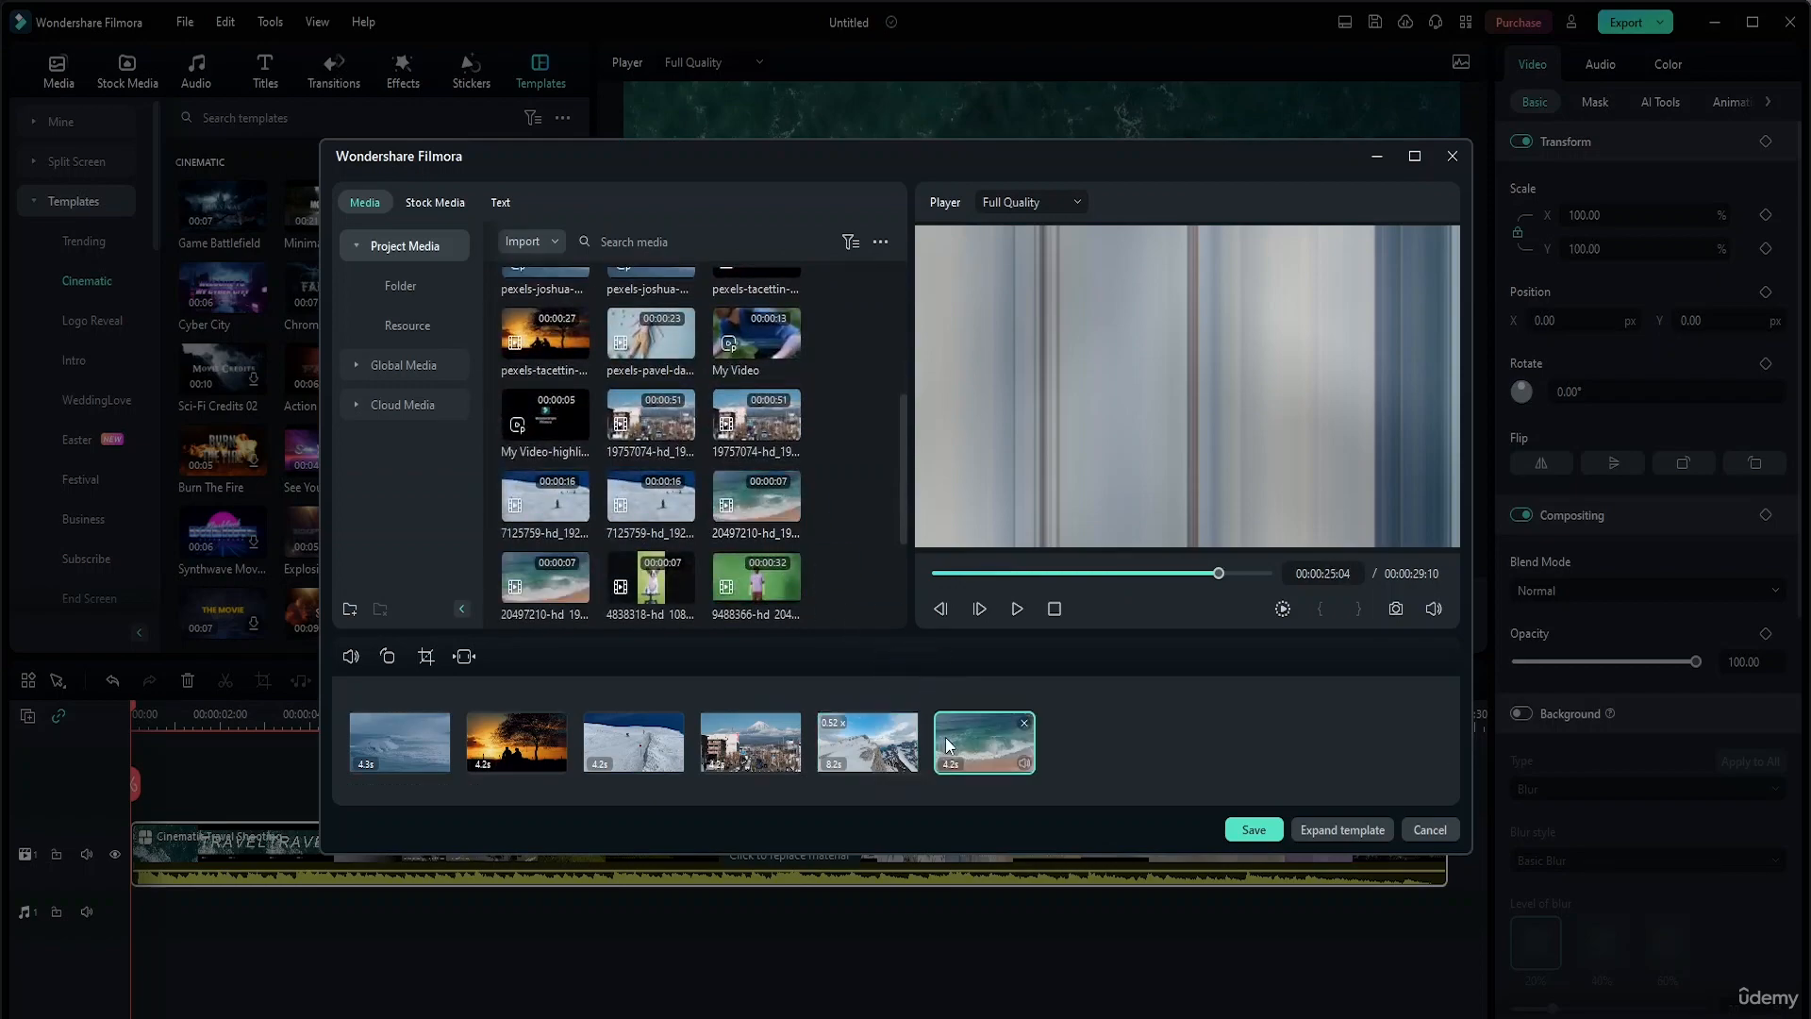
Play the whole customised template from its beginning and check the clips in the third, second and first slots
{"action": "left_click_drag", "start_coordinate": [1218, 573], "coordinate": [929, 572]}
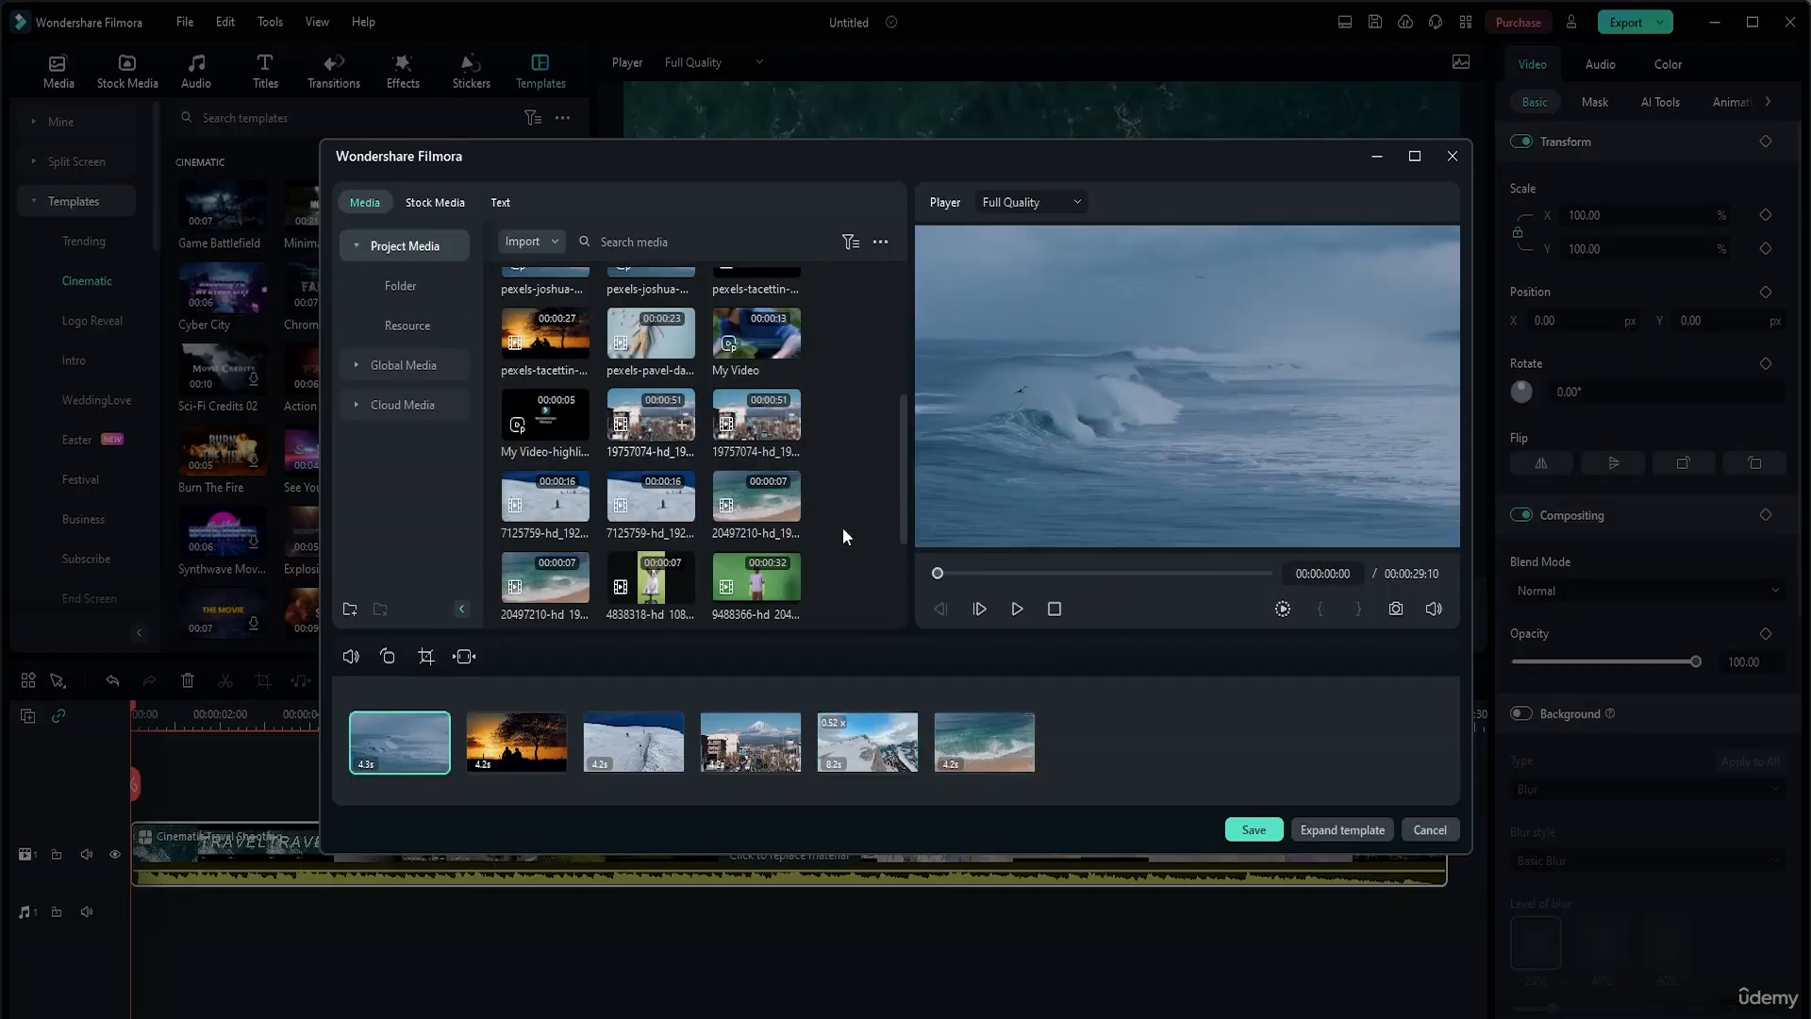
{"action": "left_click", "coordinate": [1018, 608]}
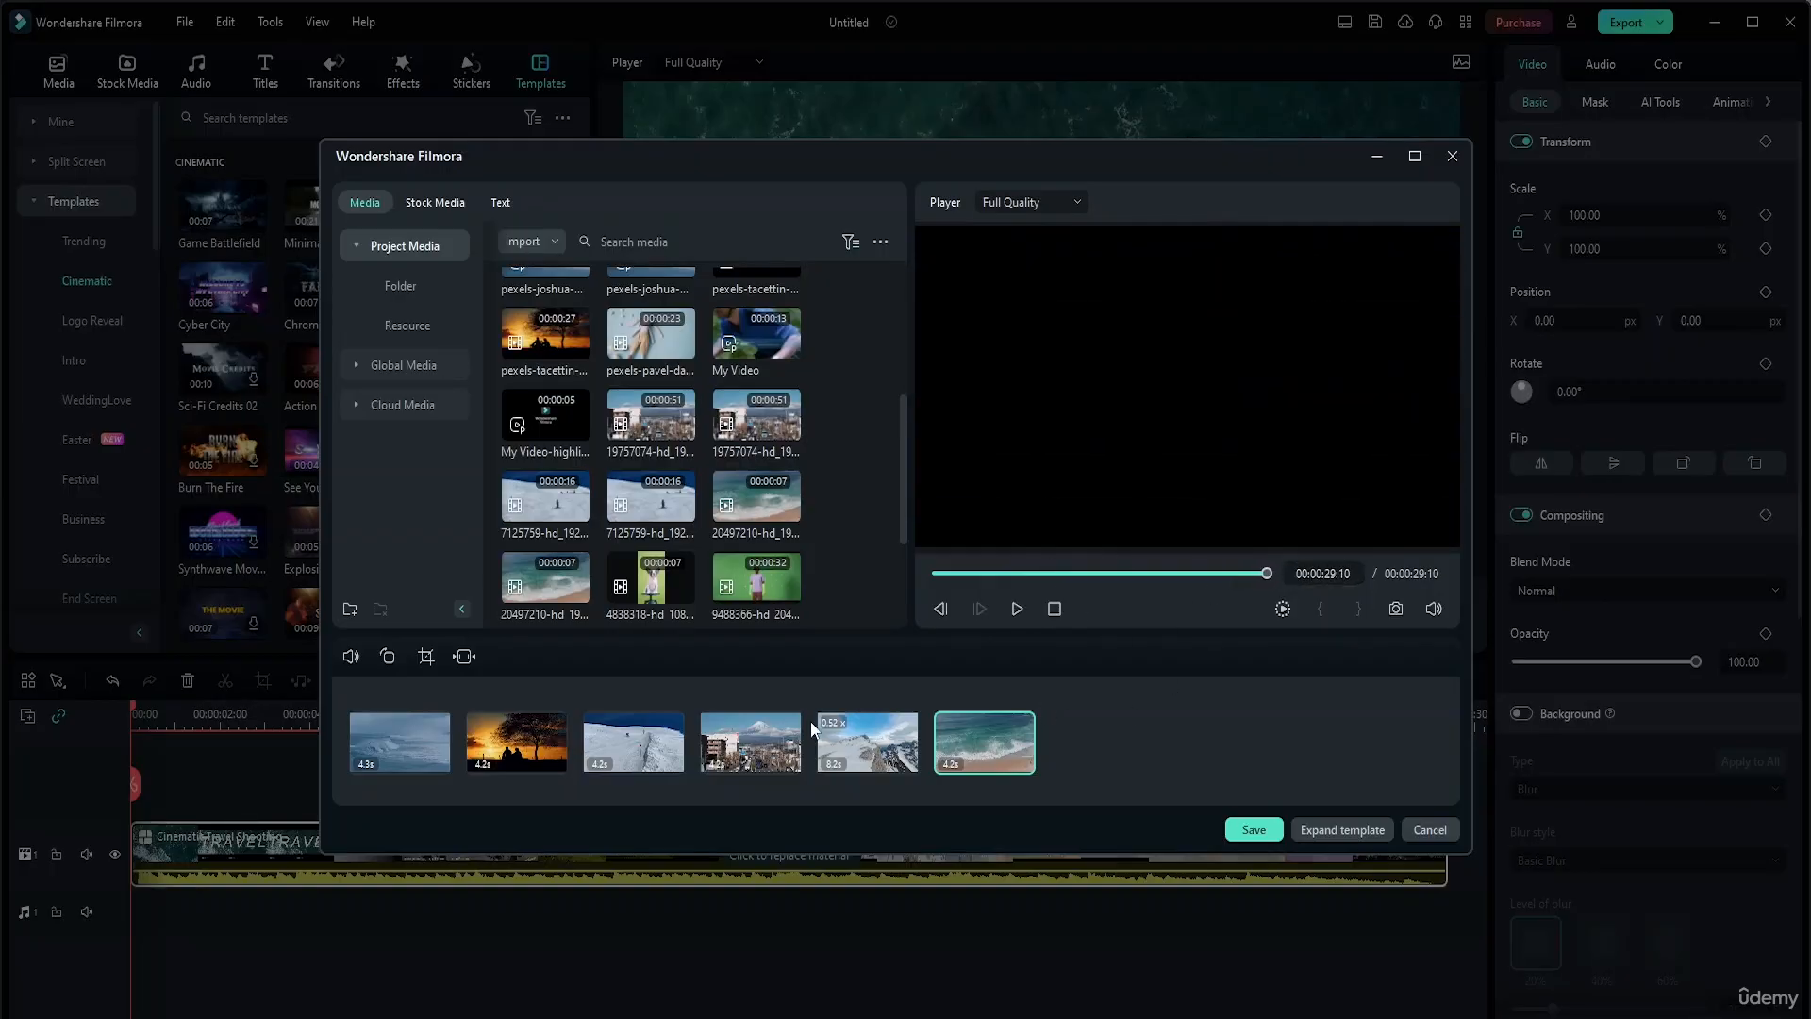
{"action": "left_click", "coordinate": [634, 743]}
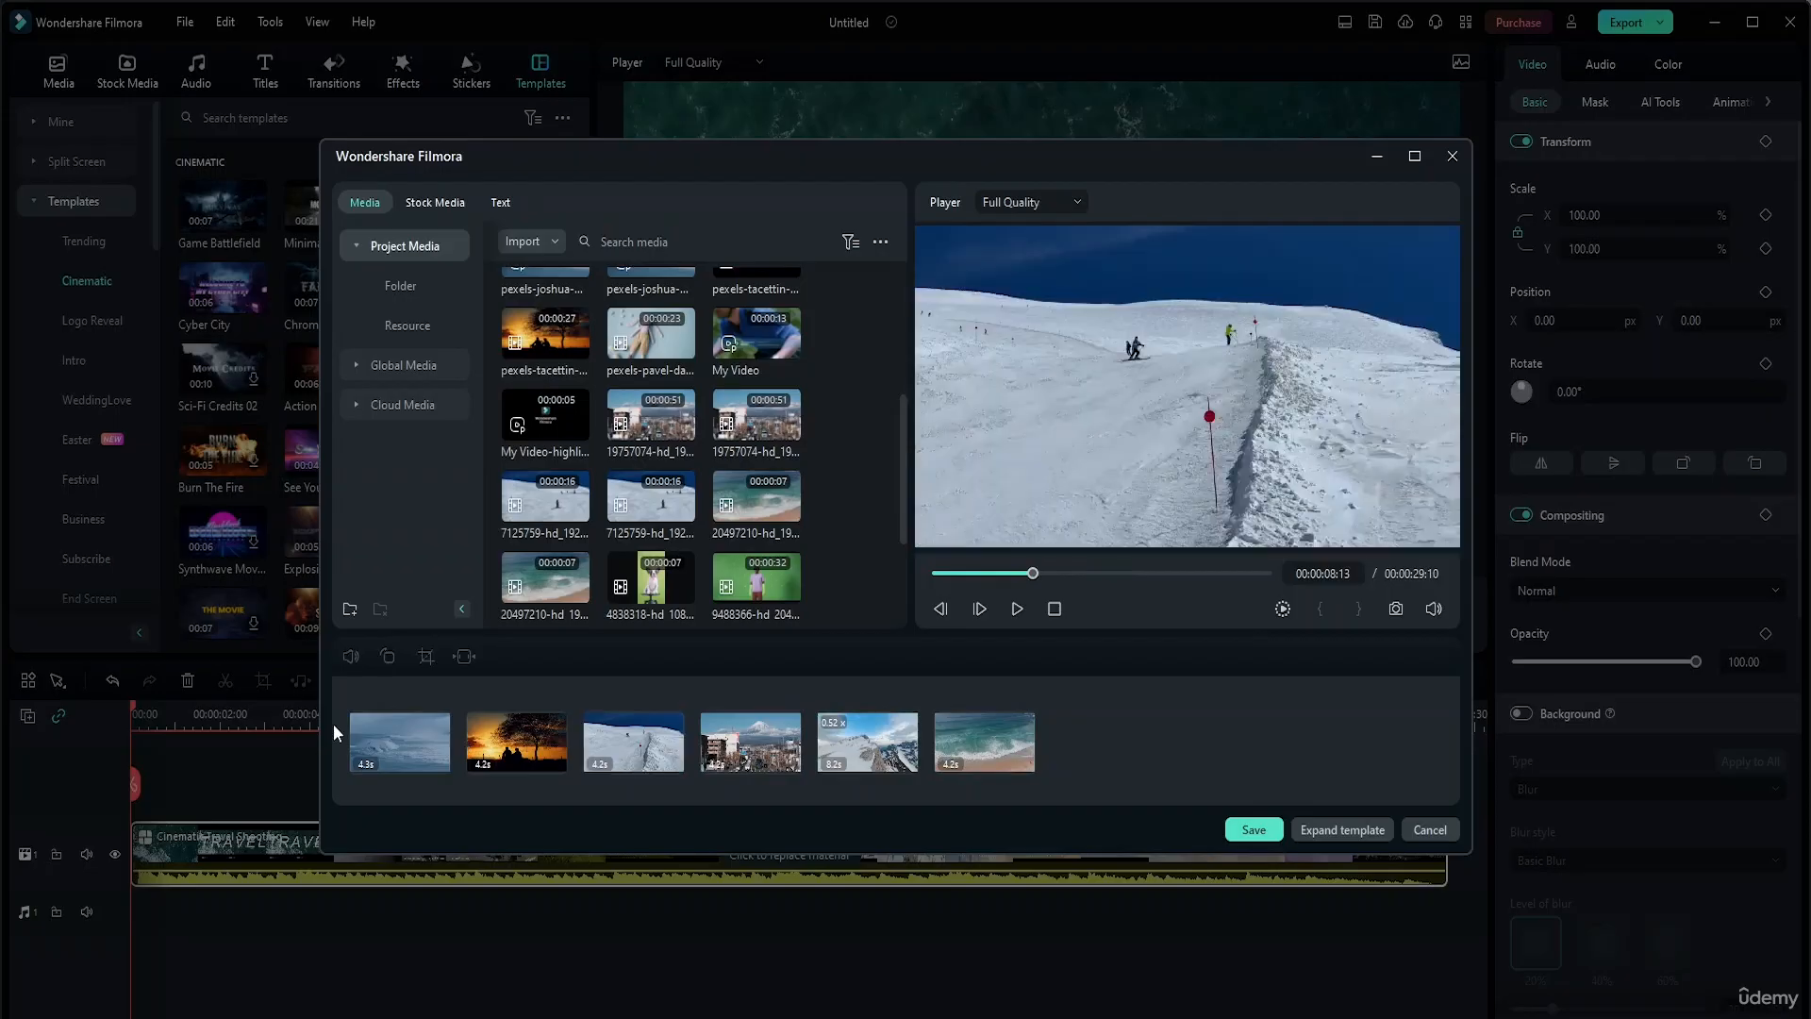
{"action": "left_click", "coordinate": [490, 750]}
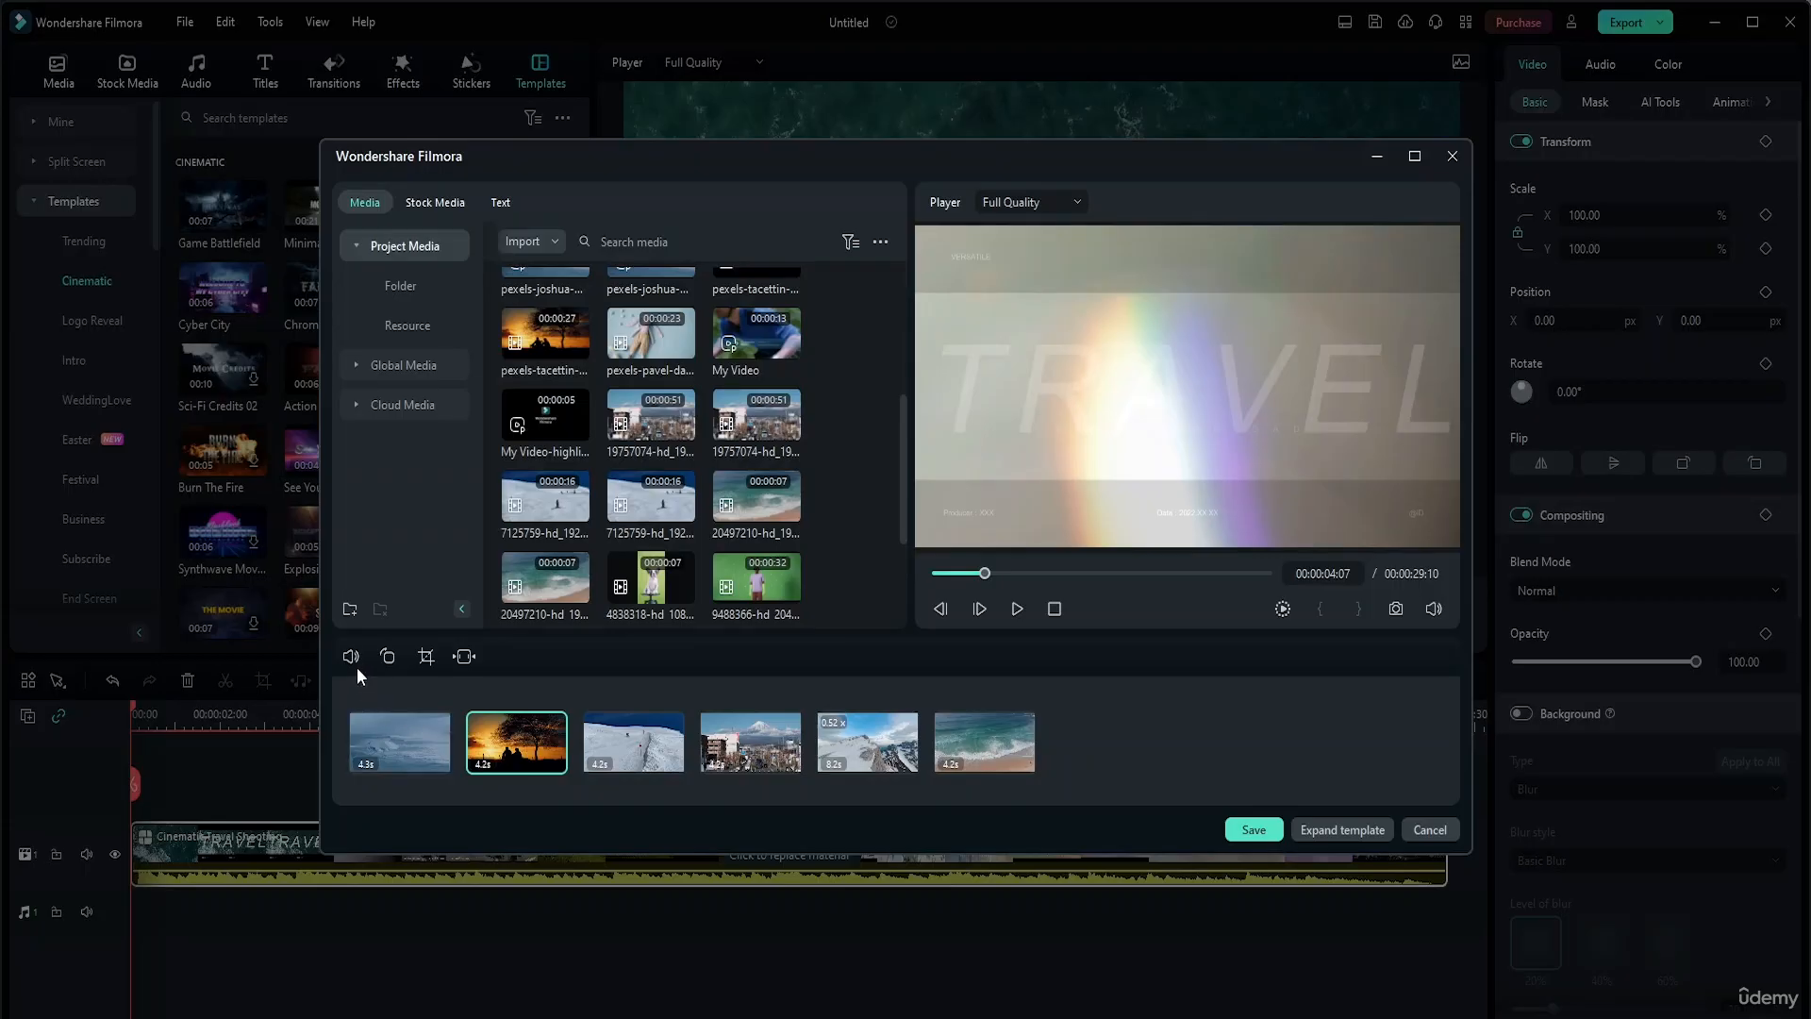
{"action": "left_click", "coordinate": [416, 755]}
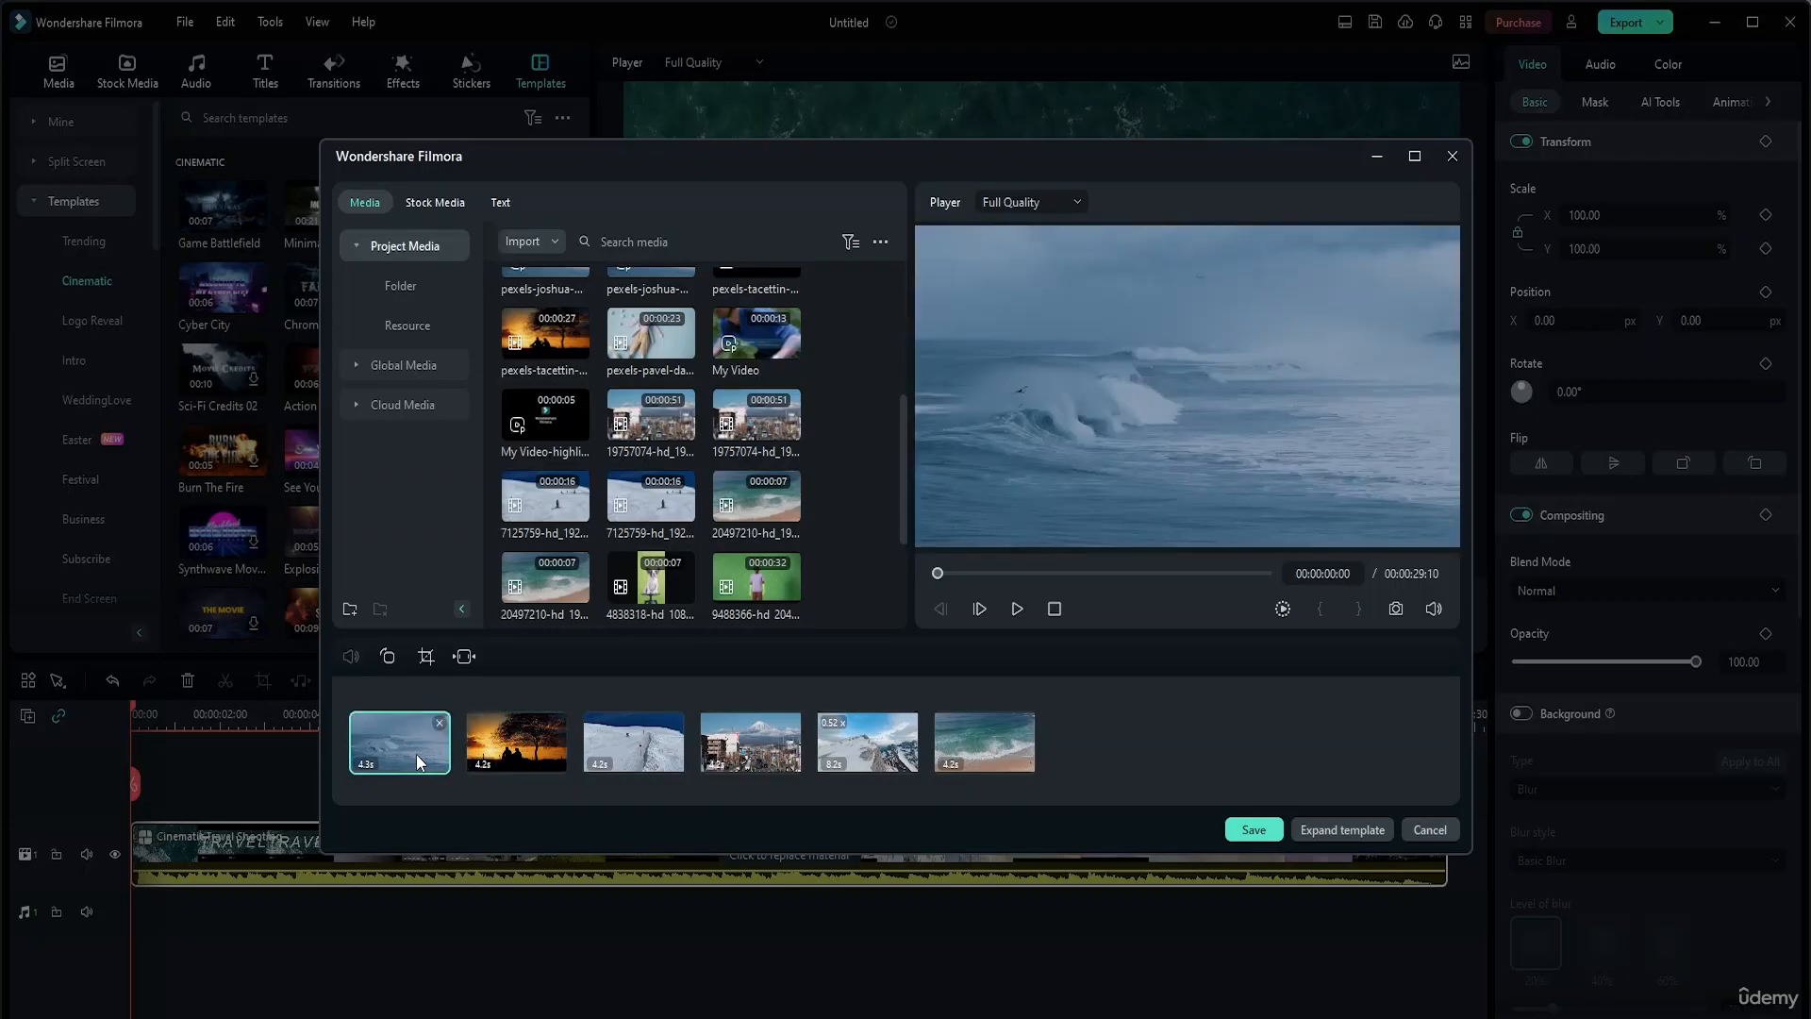
Select the sunset clip in the second slot, look at its volume control and play the template to where the clip shows
{"action": "left_click", "coordinate": [514, 755]}
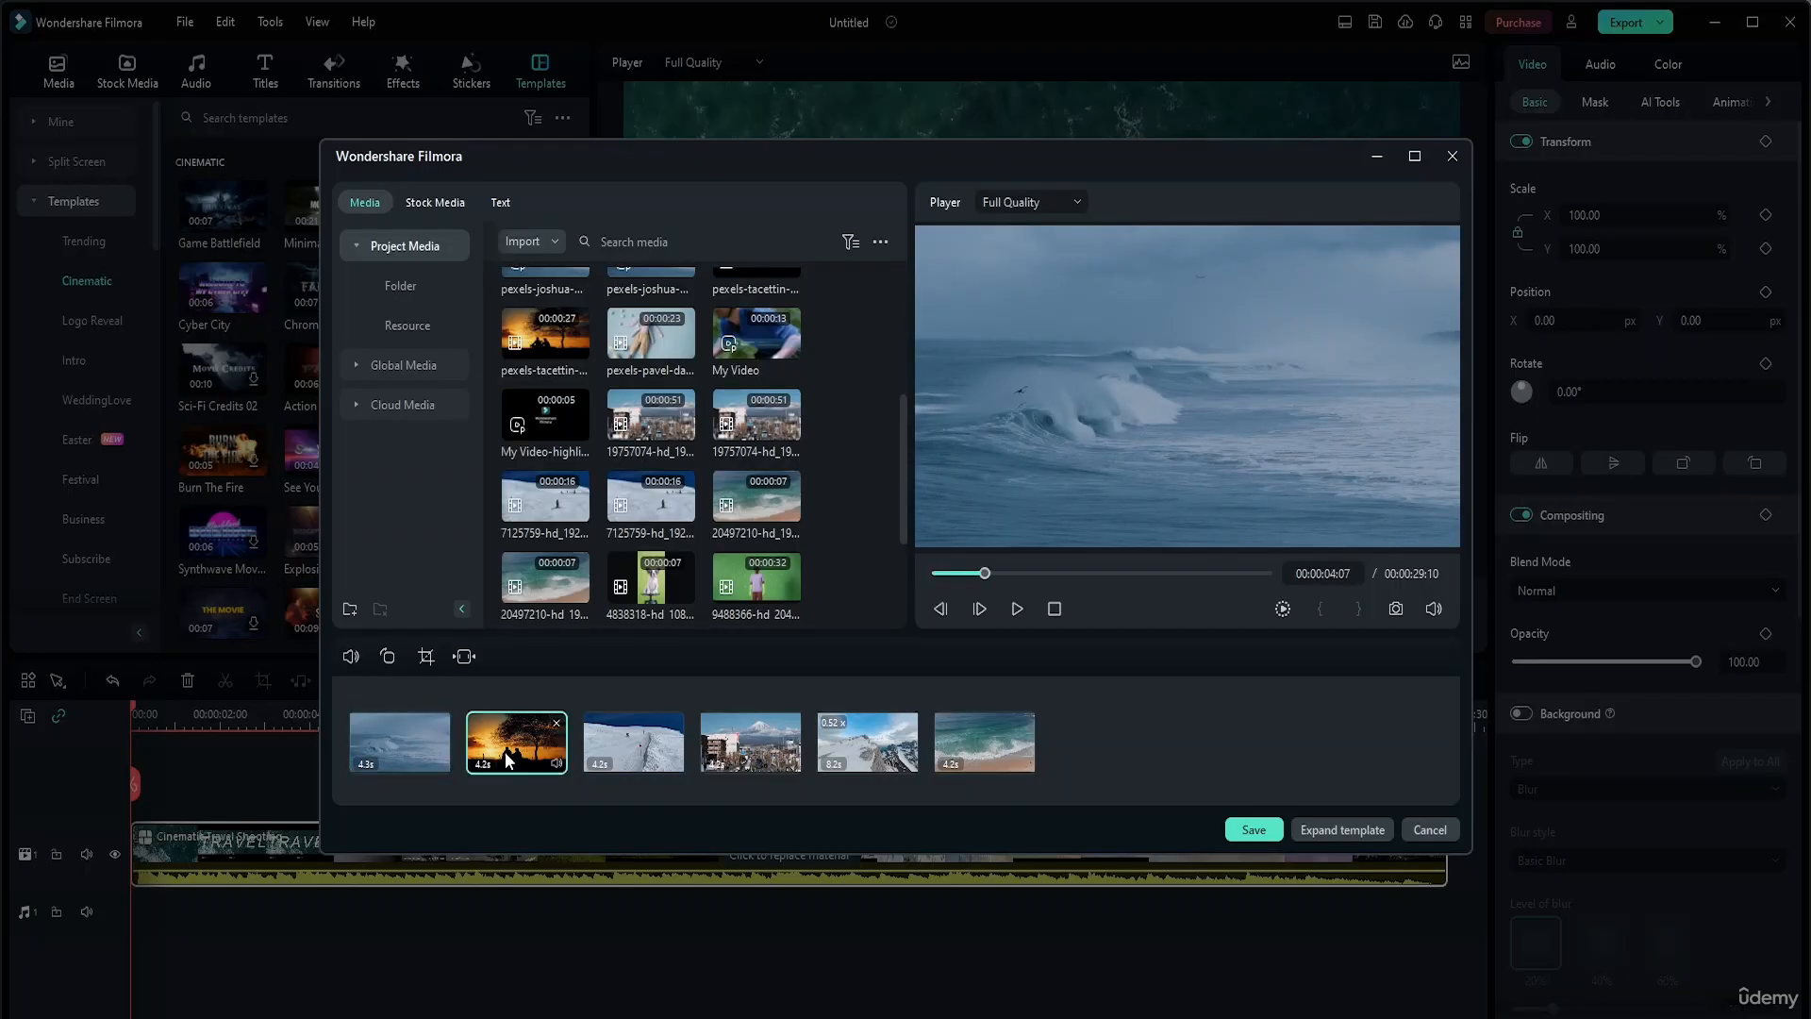
{"action": "left_click", "coordinate": [352, 657]}
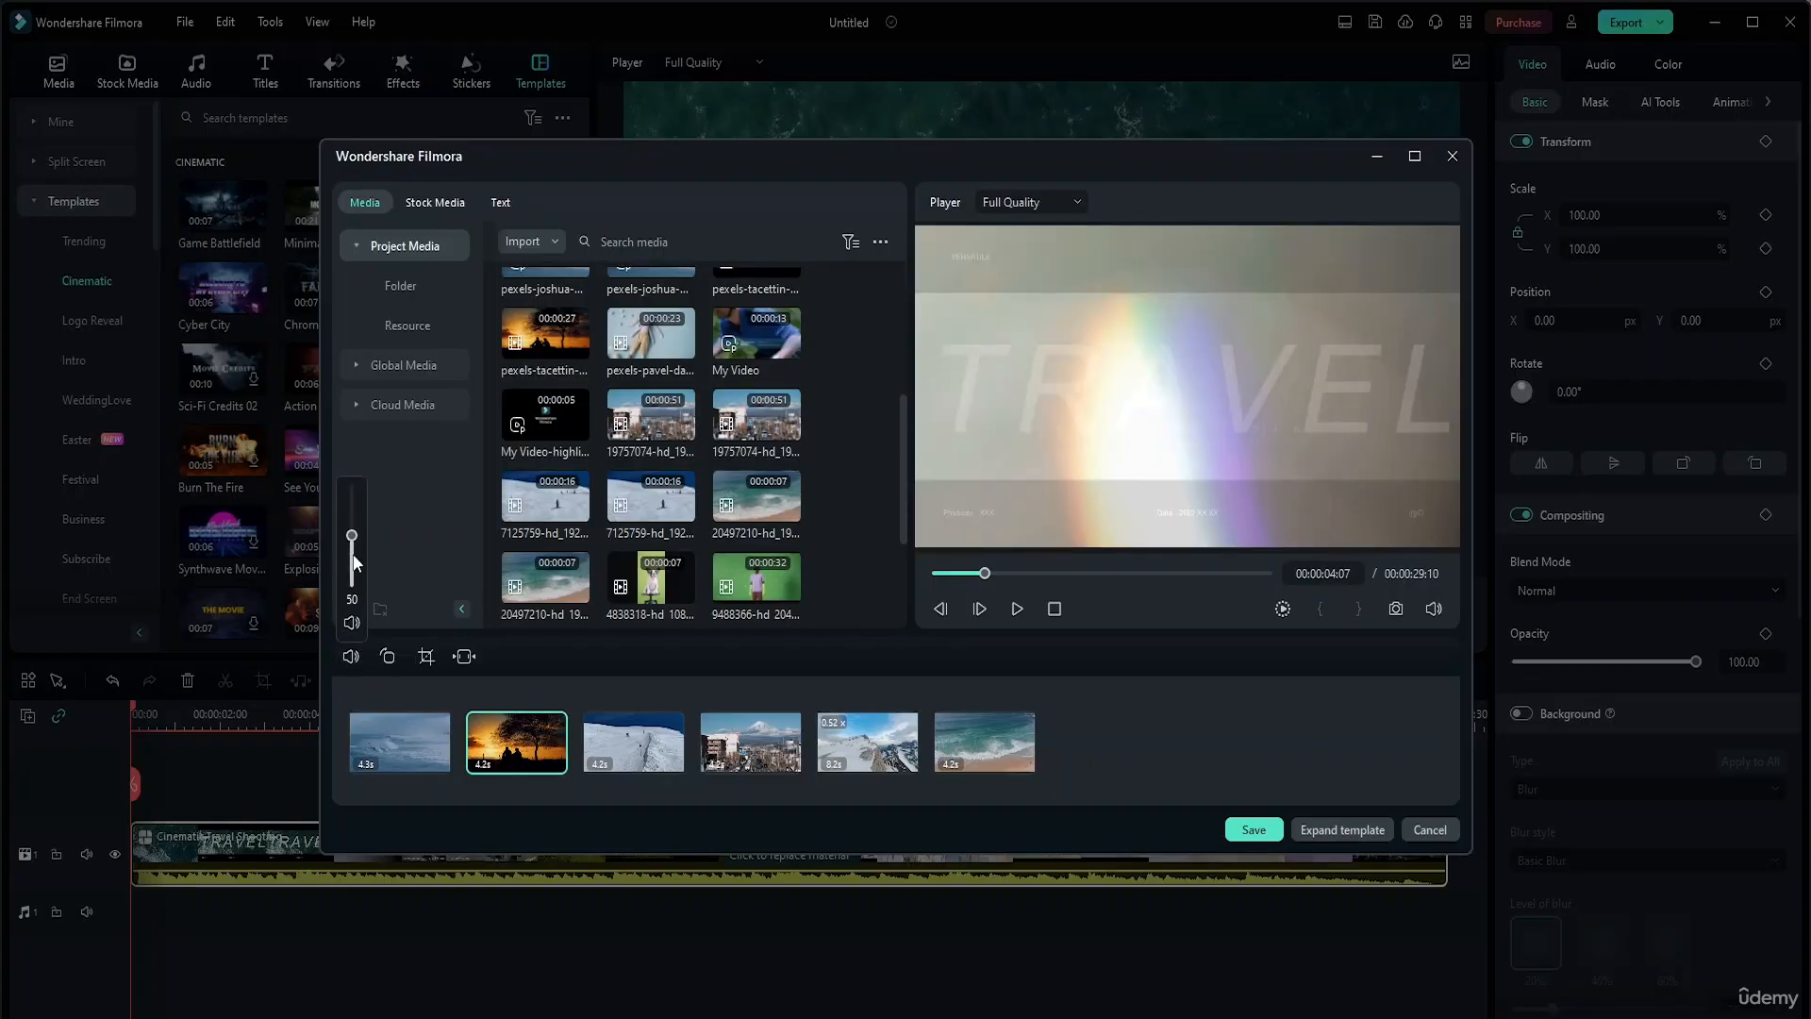
{"action": "left_click", "coordinate": [390, 663]}
{"action": "left_click", "coordinate": [487, 732]}
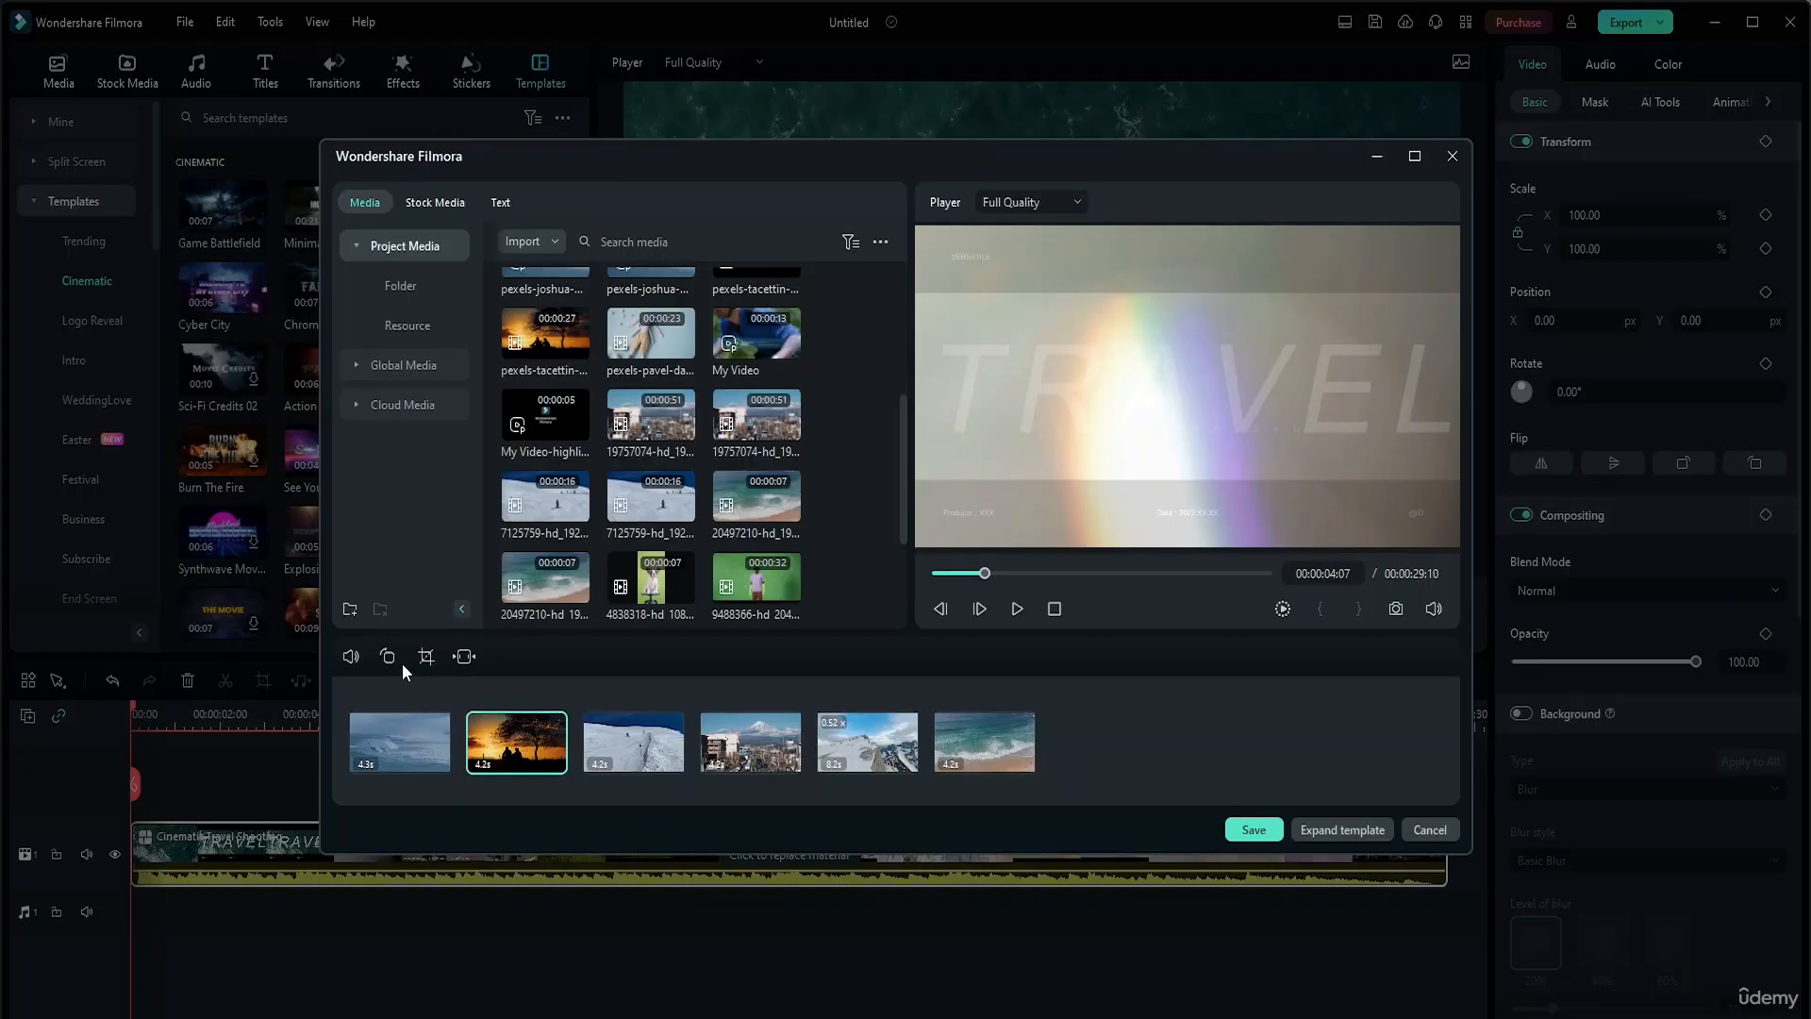
{"action": "left_click", "coordinate": [1017, 608]}
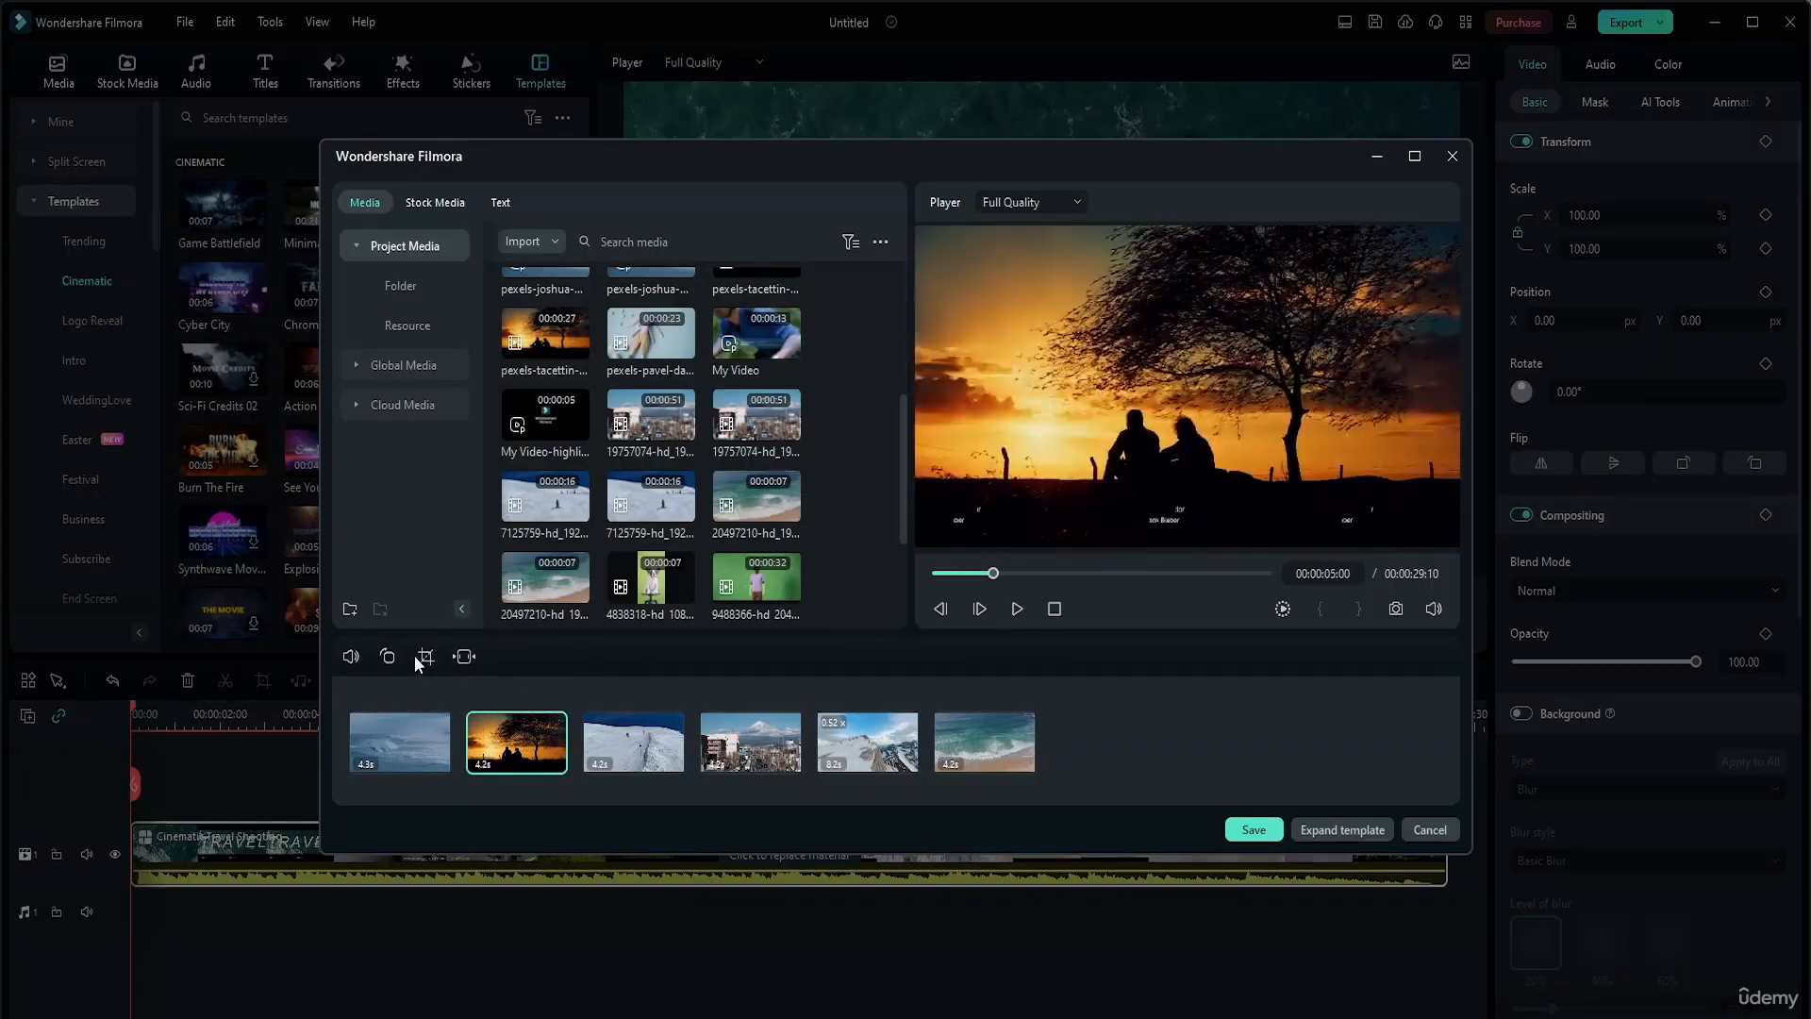
Try rotating the second slot's sunset clip through a full circle in quarter turns, and open and close its Slide Edit window
{"action": "left_click", "coordinate": [386, 658]}
{"action": "left_click", "coordinate": [386, 657]}
{"action": "left_click", "coordinate": [387, 658]}
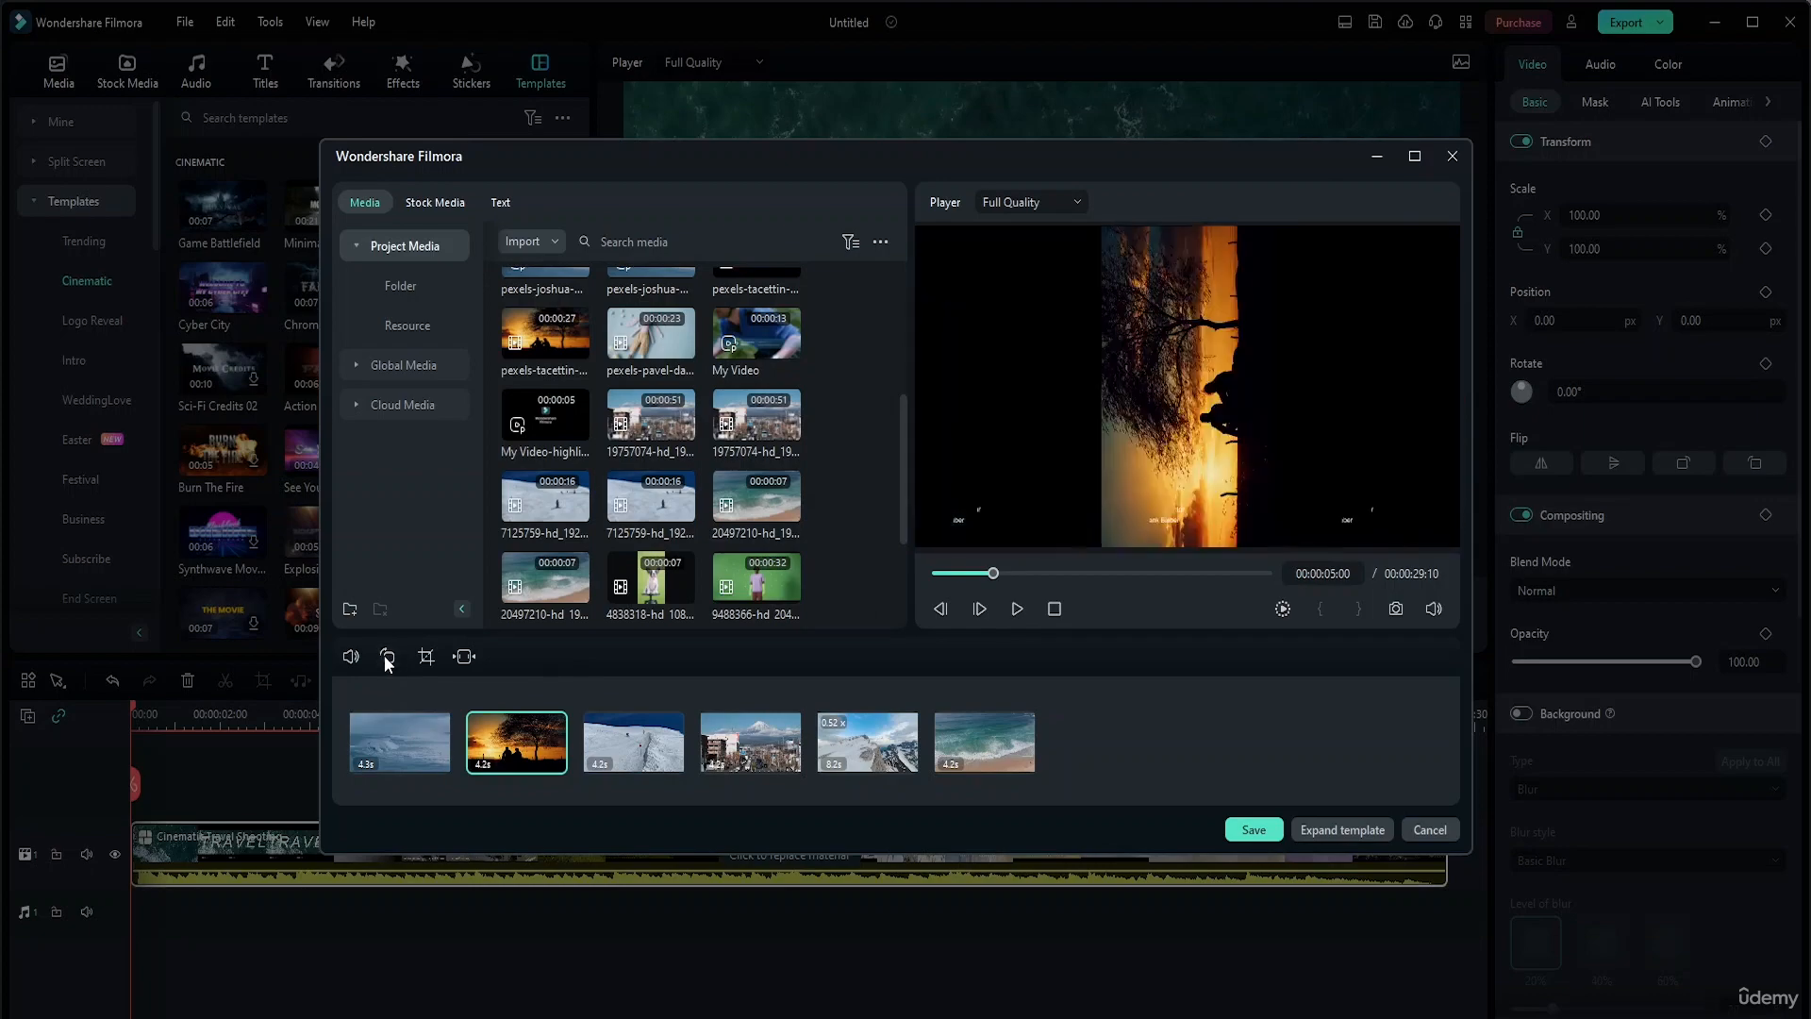
{"action": "left_click", "coordinate": [387, 657]}
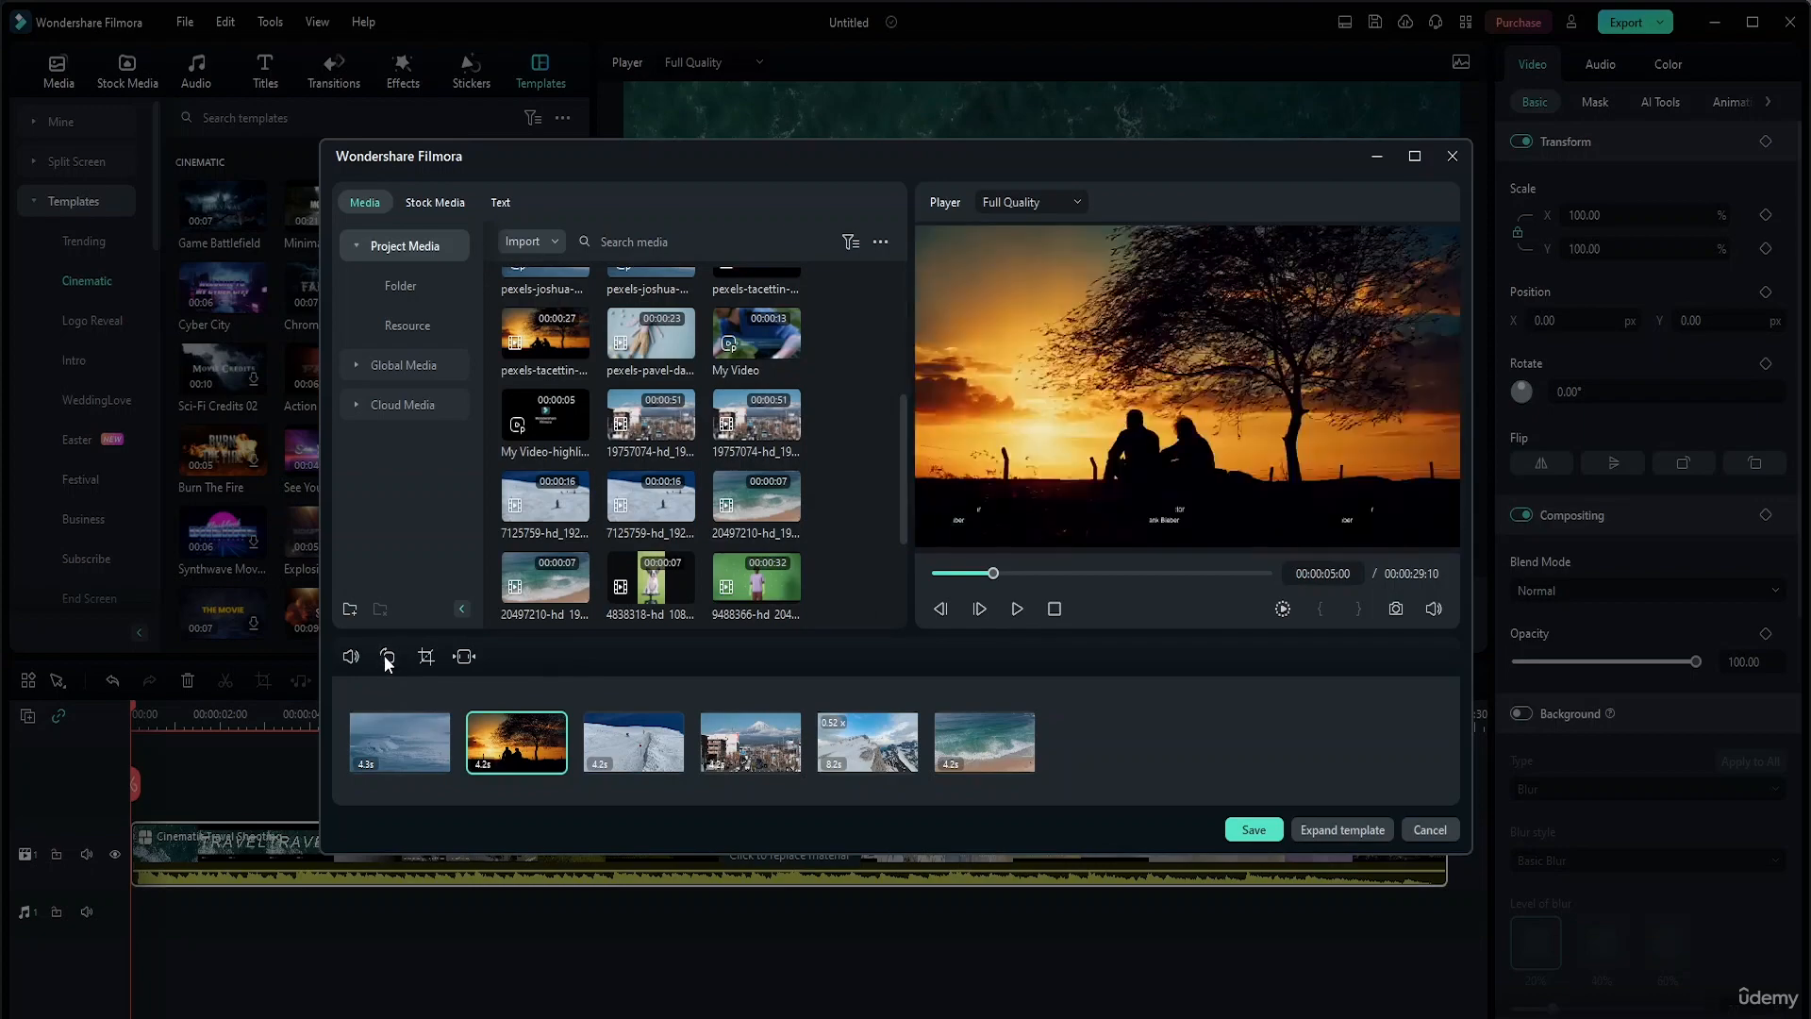
{"action": "left_click", "coordinate": [464, 658]}
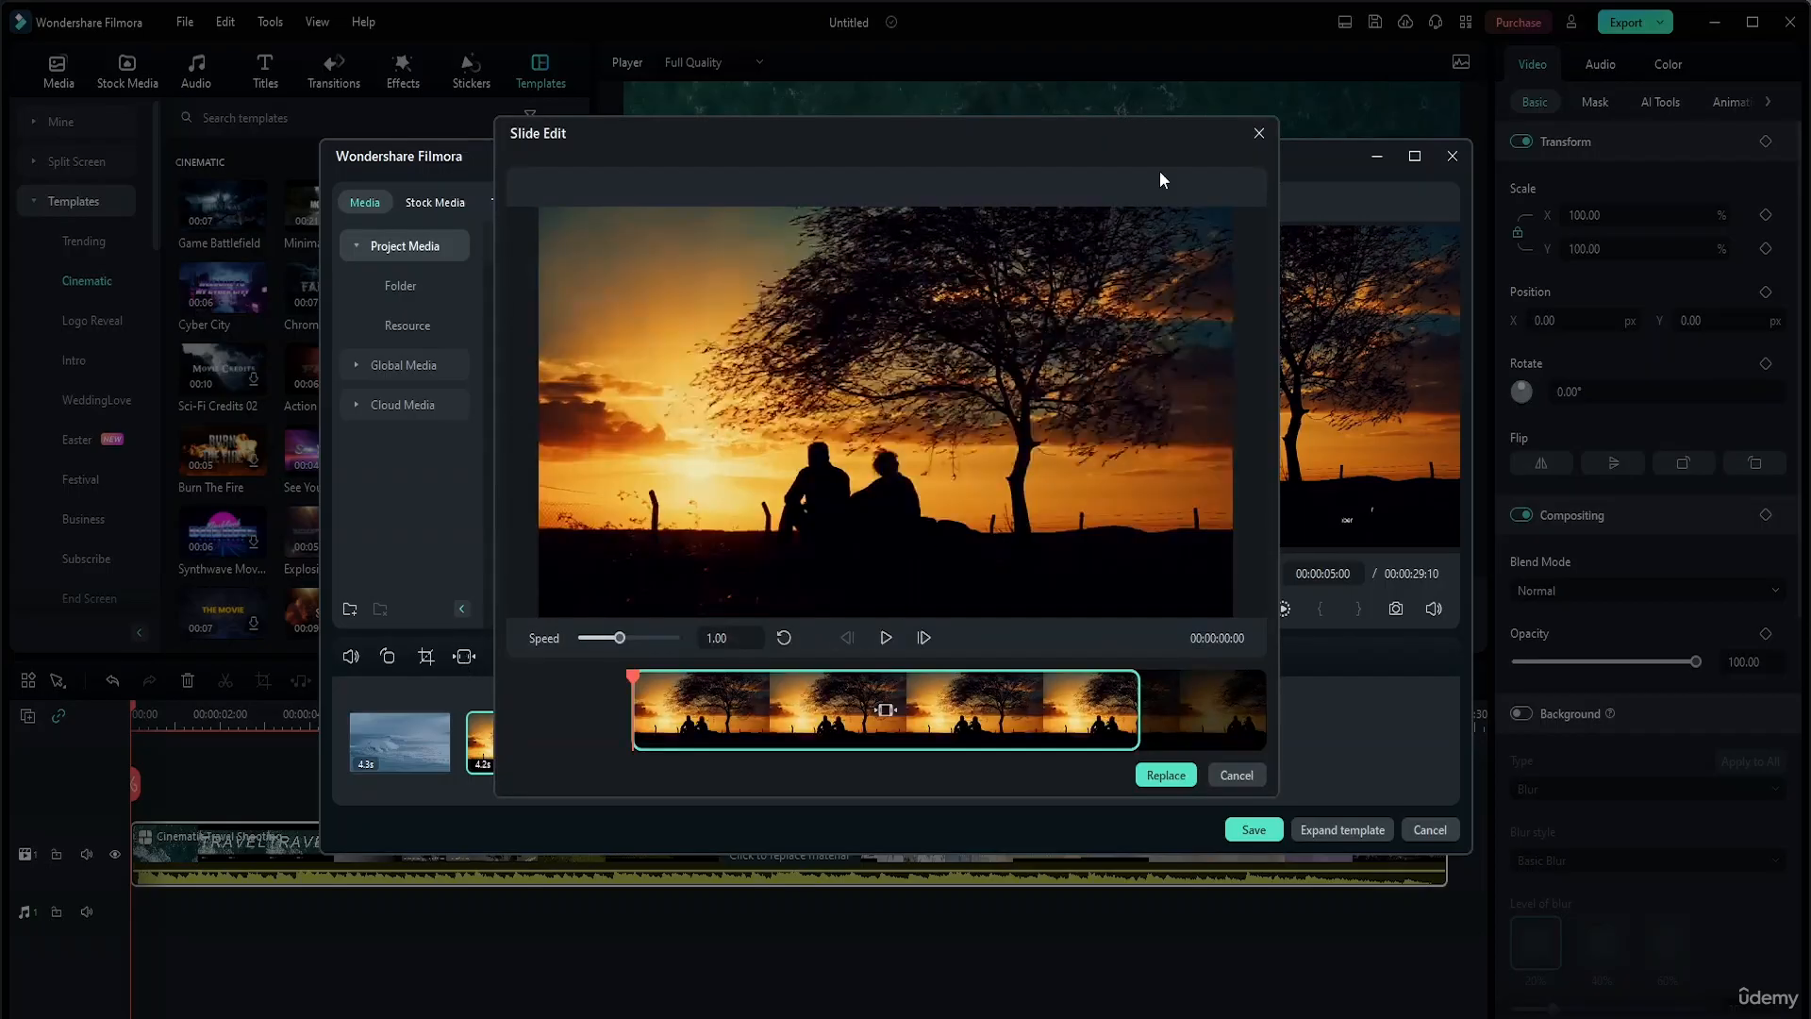
{"action": "left_click", "coordinate": [1260, 134]}
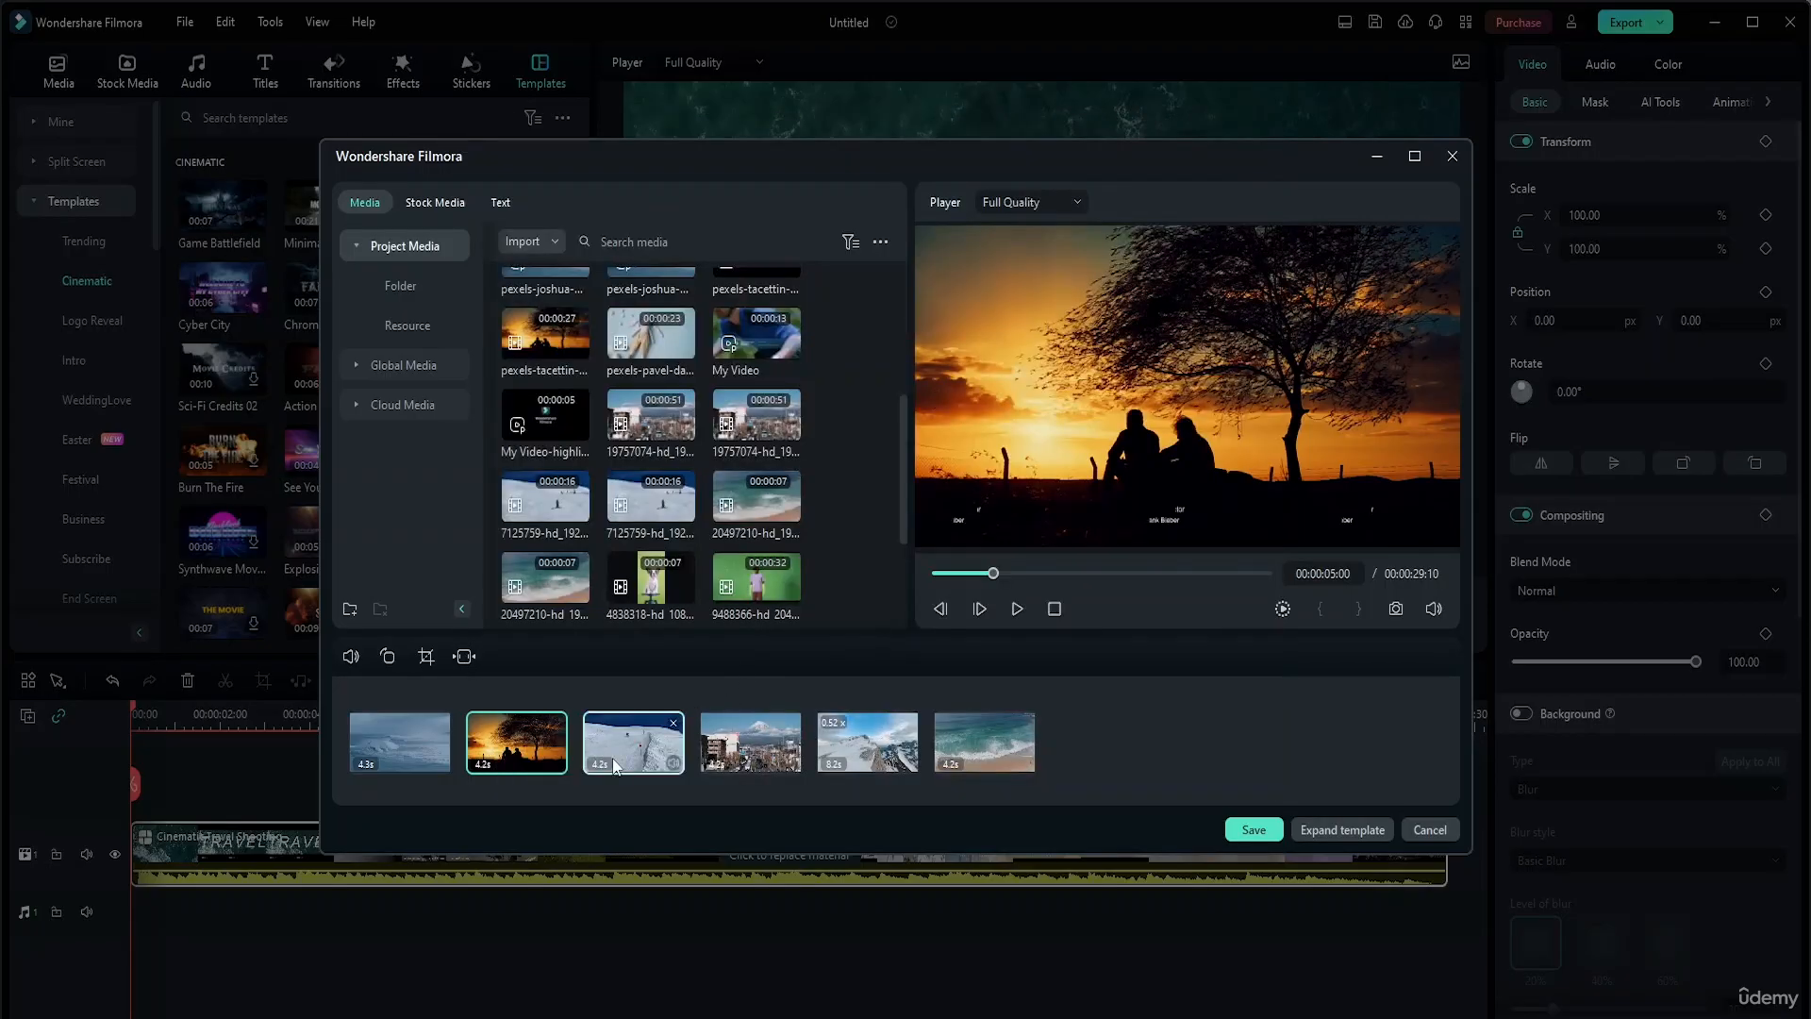
Shift the fourth slot's city and mountain clip to a later section of its footage in Slide Edit and apply the replacement
{"action": "left_click", "coordinate": [630, 728]}
{"action": "left_click", "coordinate": [732, 737]}
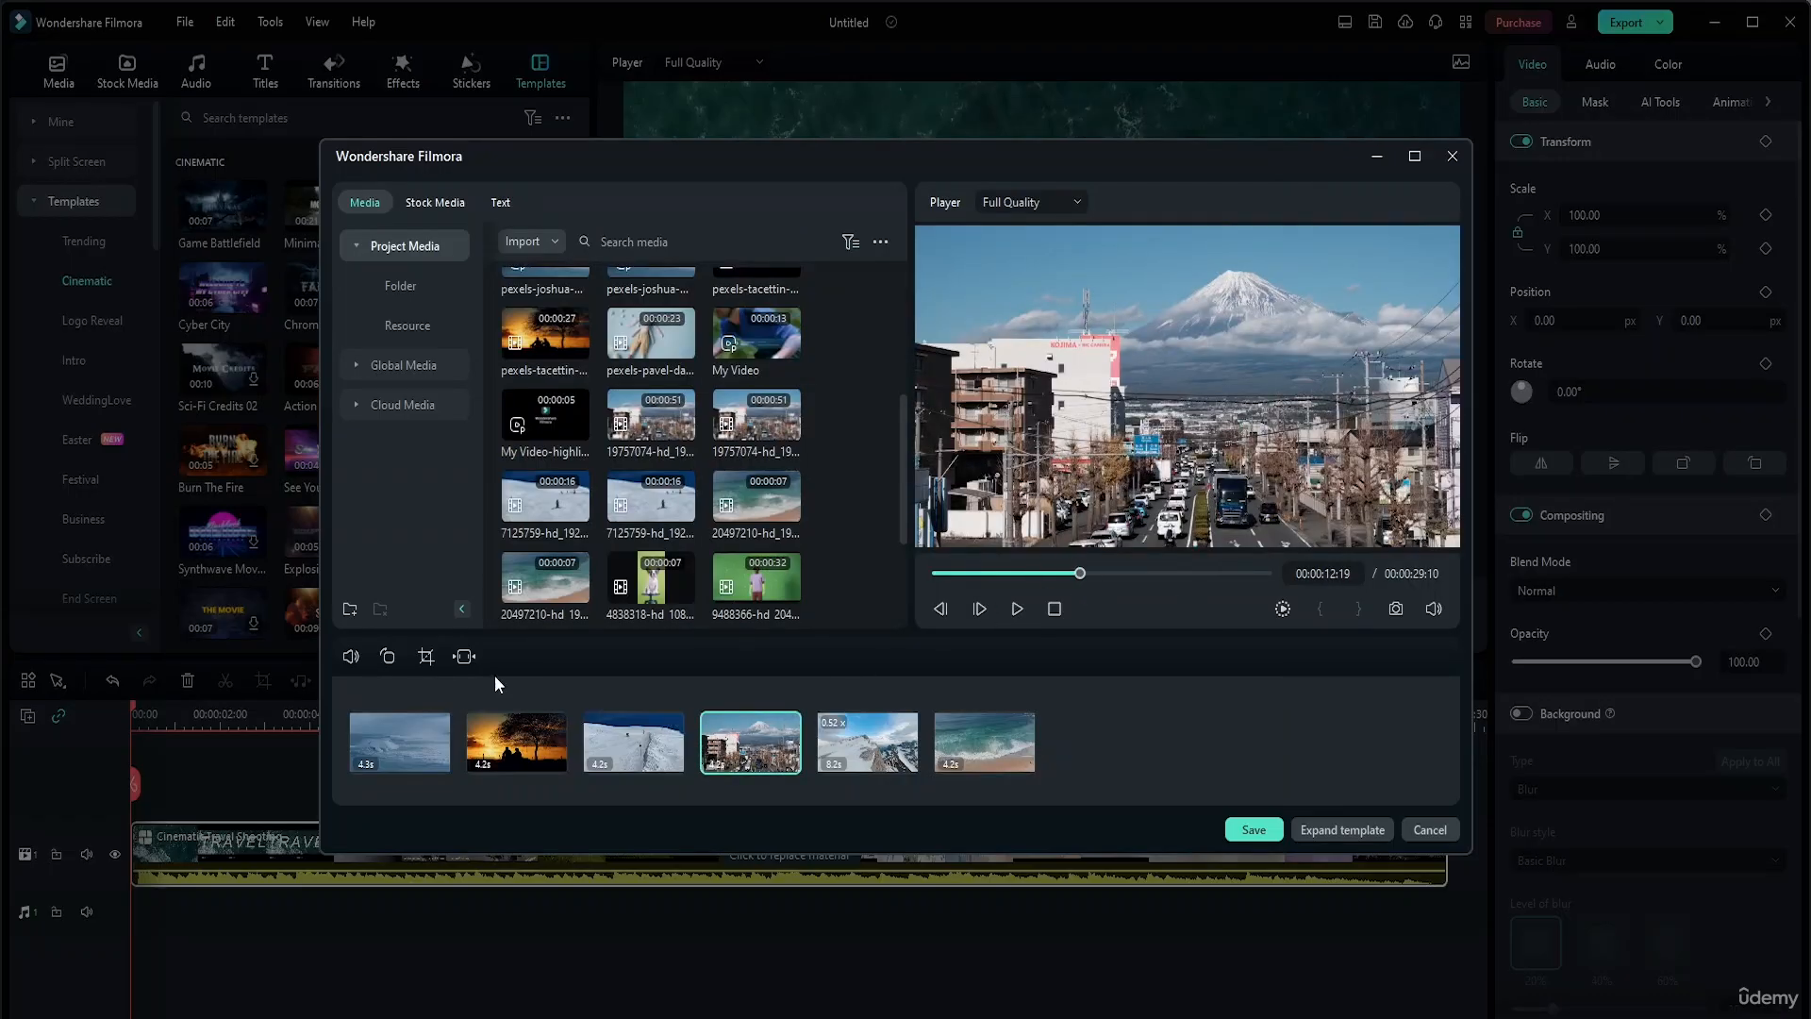
{"action": "left_click", "coordinate": [464, 656]}
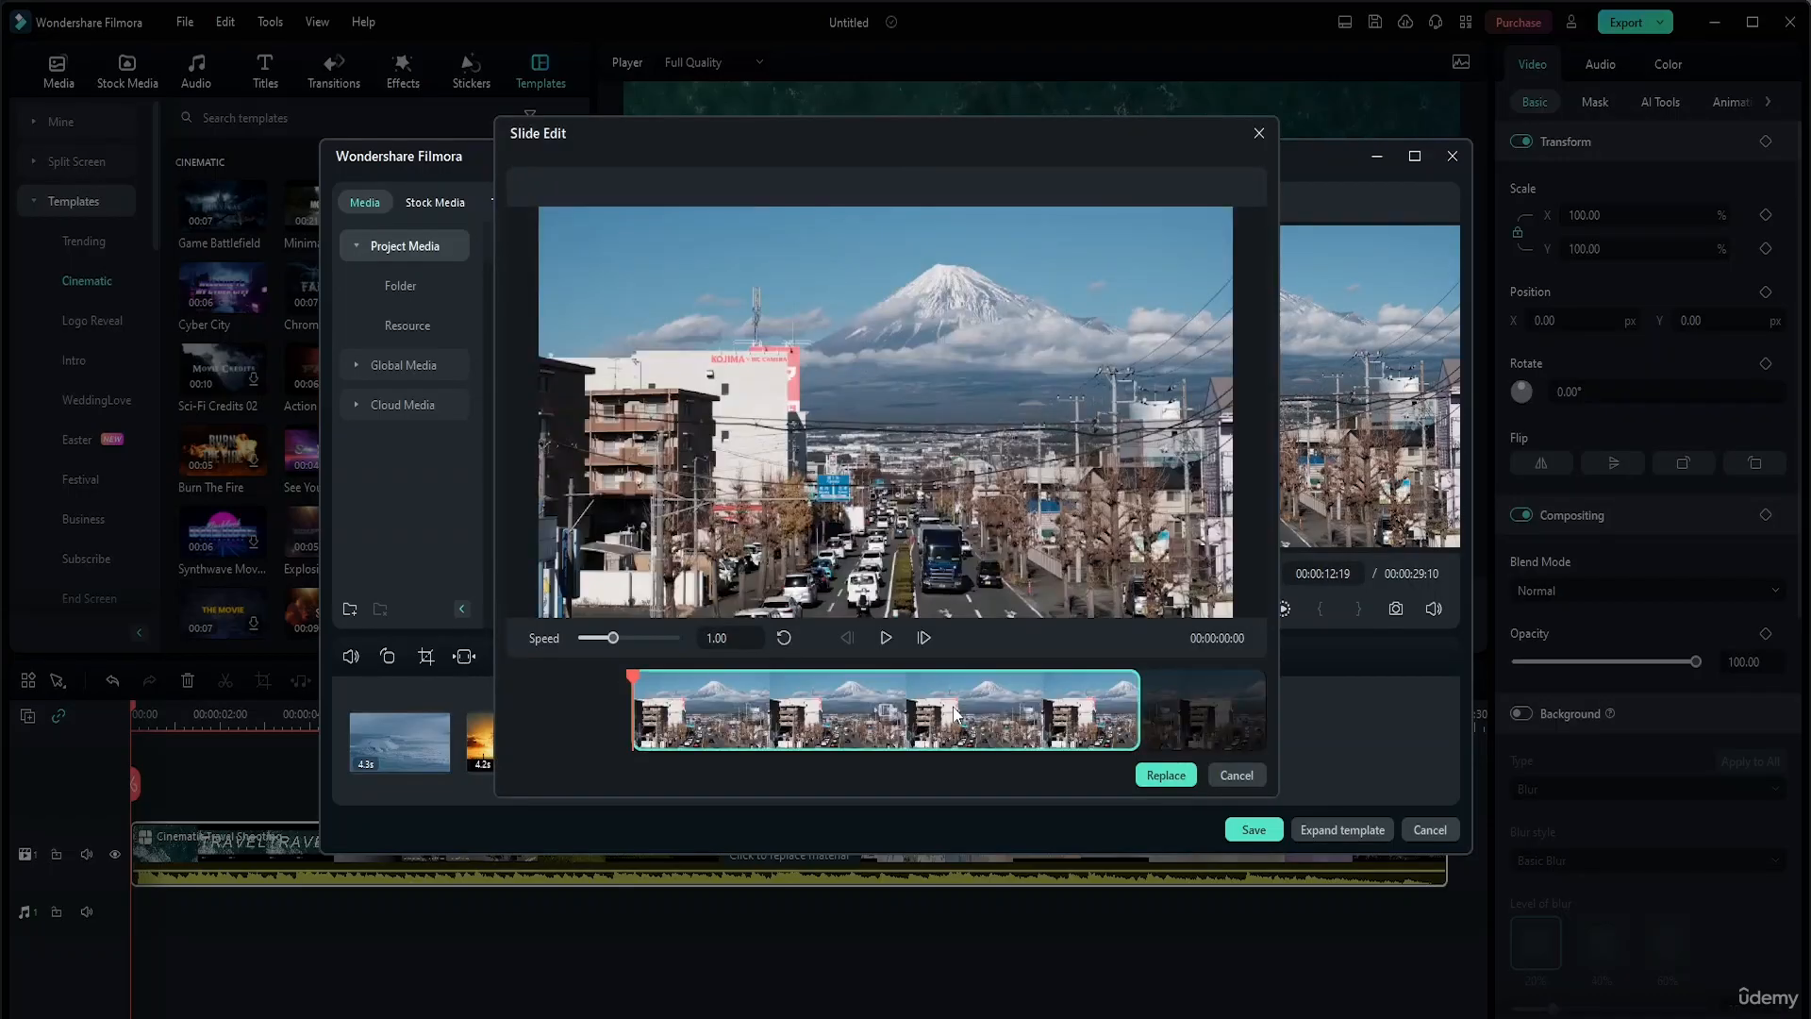
{"action": "left_click_drag", "start_coordinate": [1017, 705], "coordinate": [645, 714]}
{"action": "left_click_drag", "start_coordinate": [941, 714], "coordinate": [770, 706]}
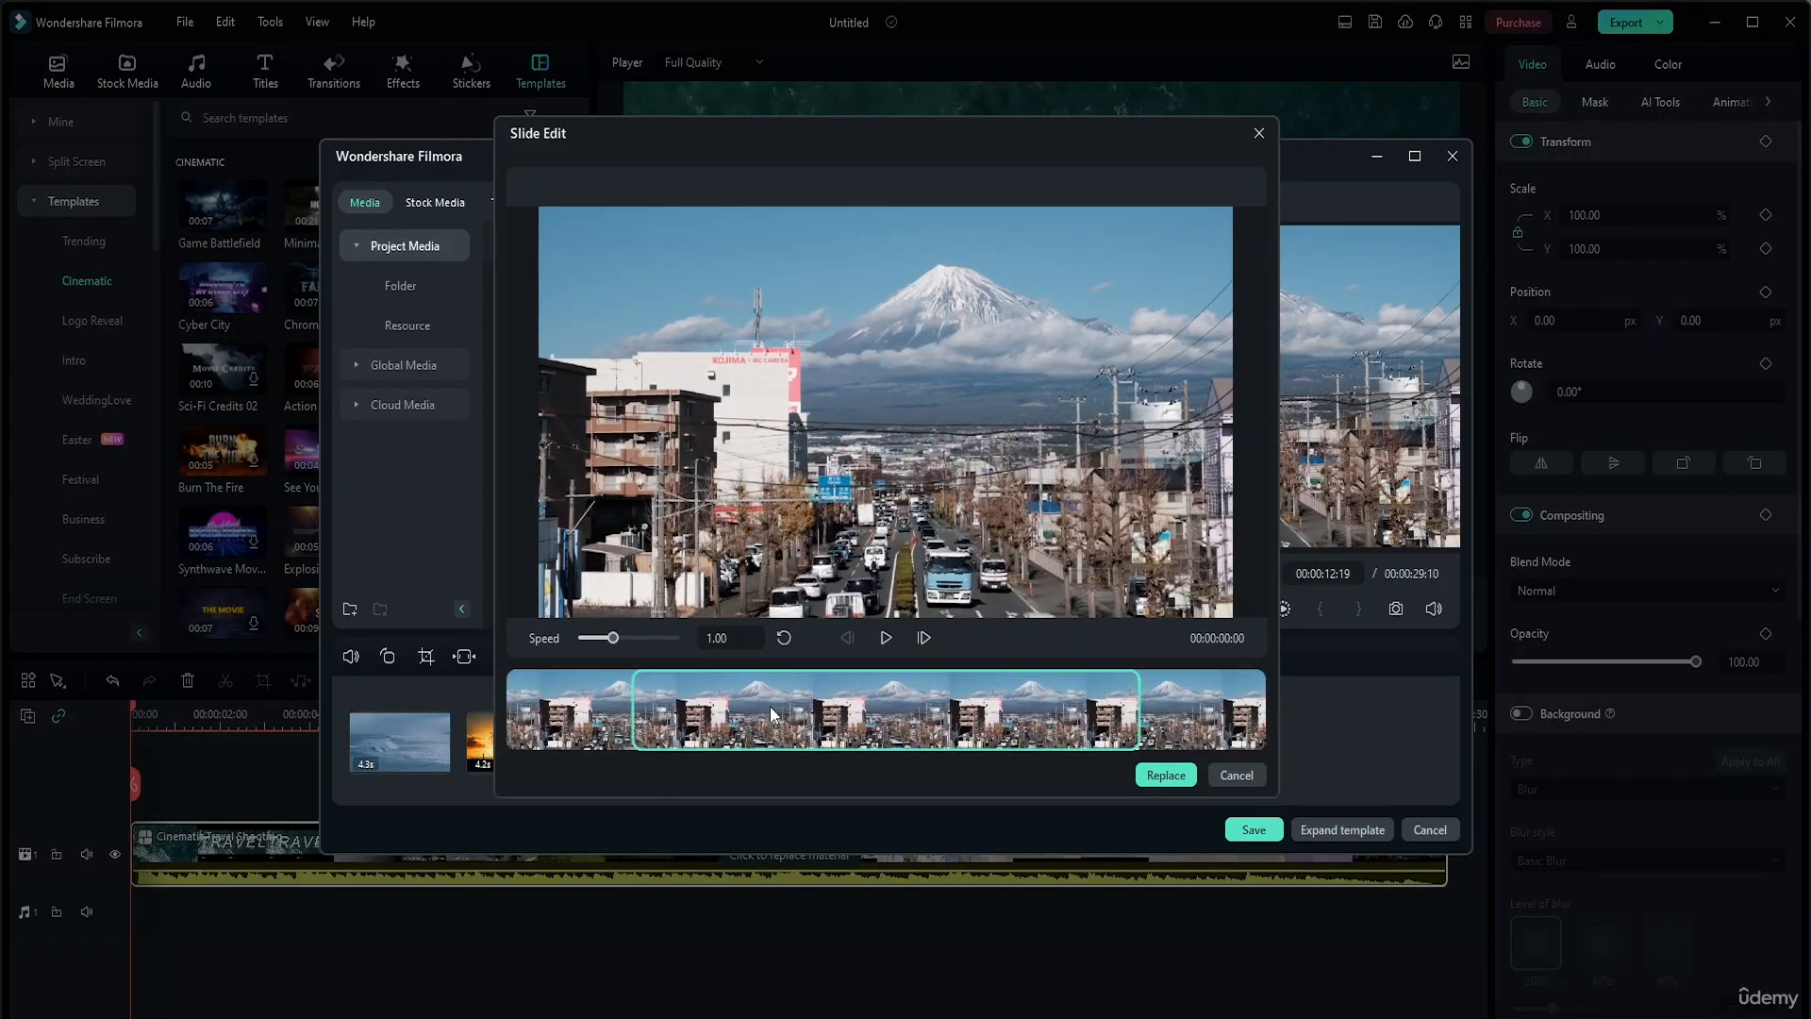
{"action": "left_click_drag", "start_coordinate": [1098, 732], "coordinate": [792, 719]}
{"action": "left_click", "coordinate": [1166, 775]}
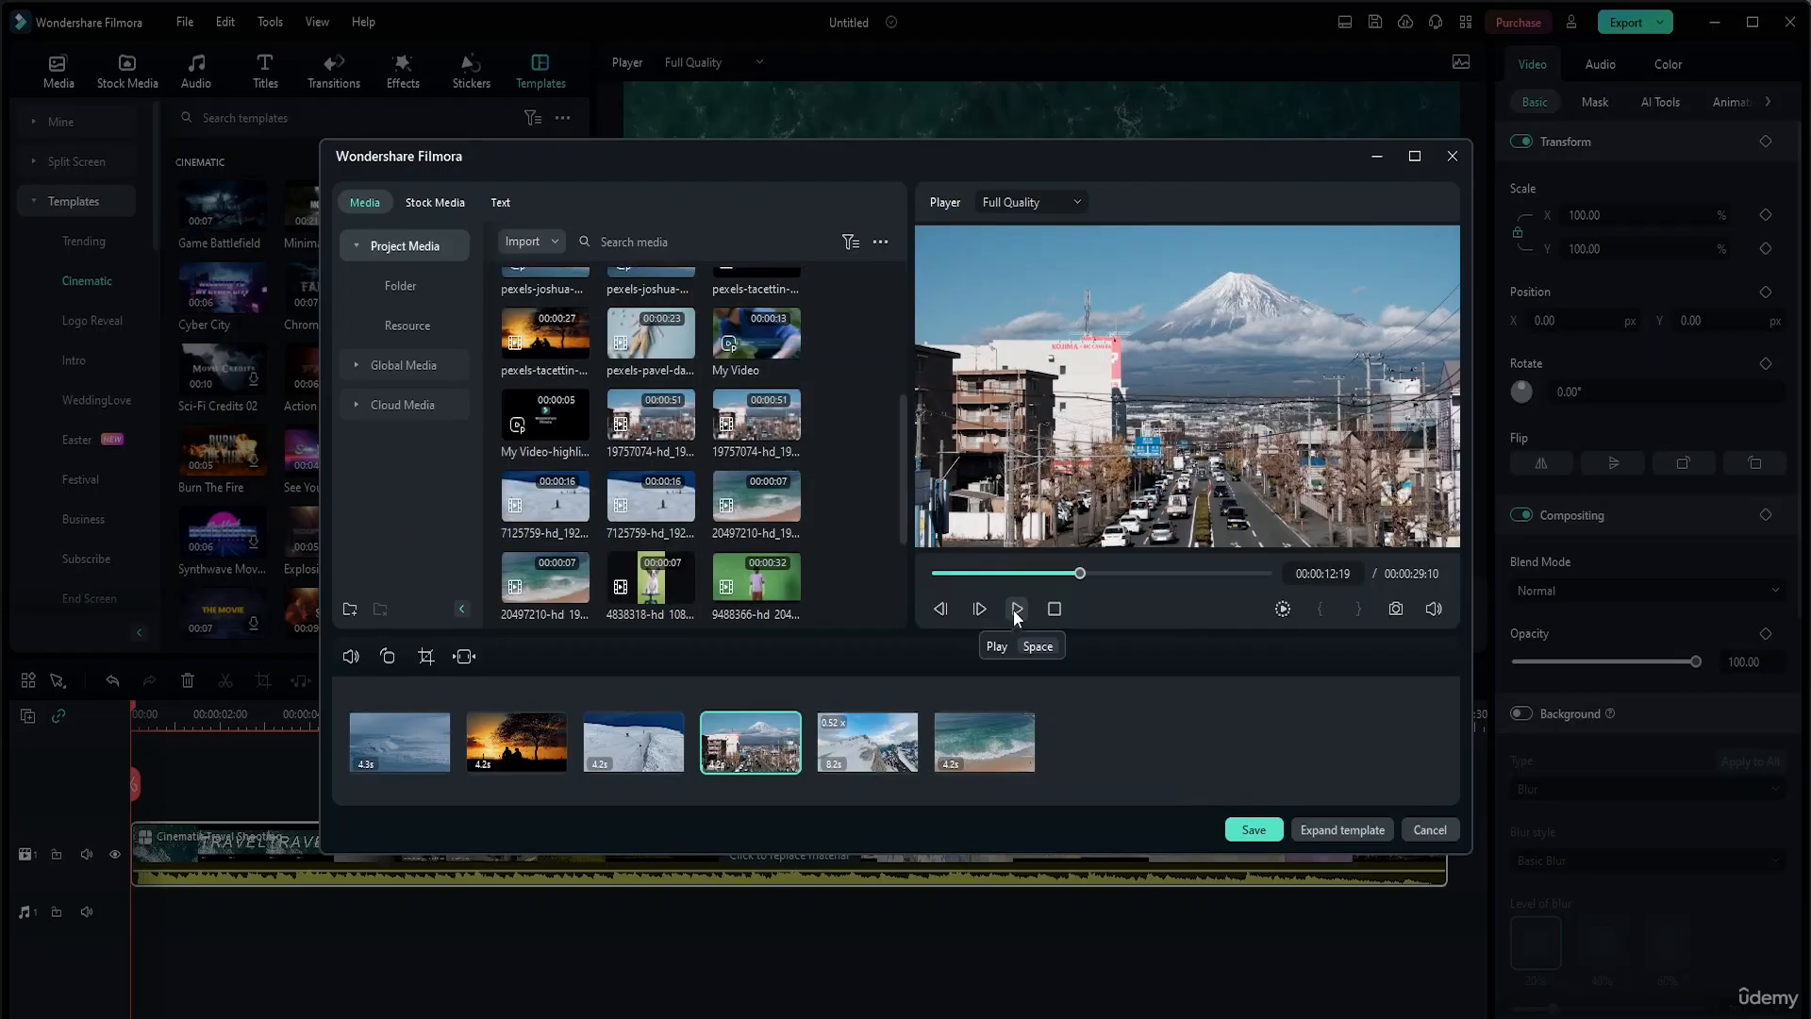
Set the speed of the fourth slot's clip to 1.52 in Slide Edit, preview it and apply the replacement
{"action": "left_click", "coordinate": [467, 657]}
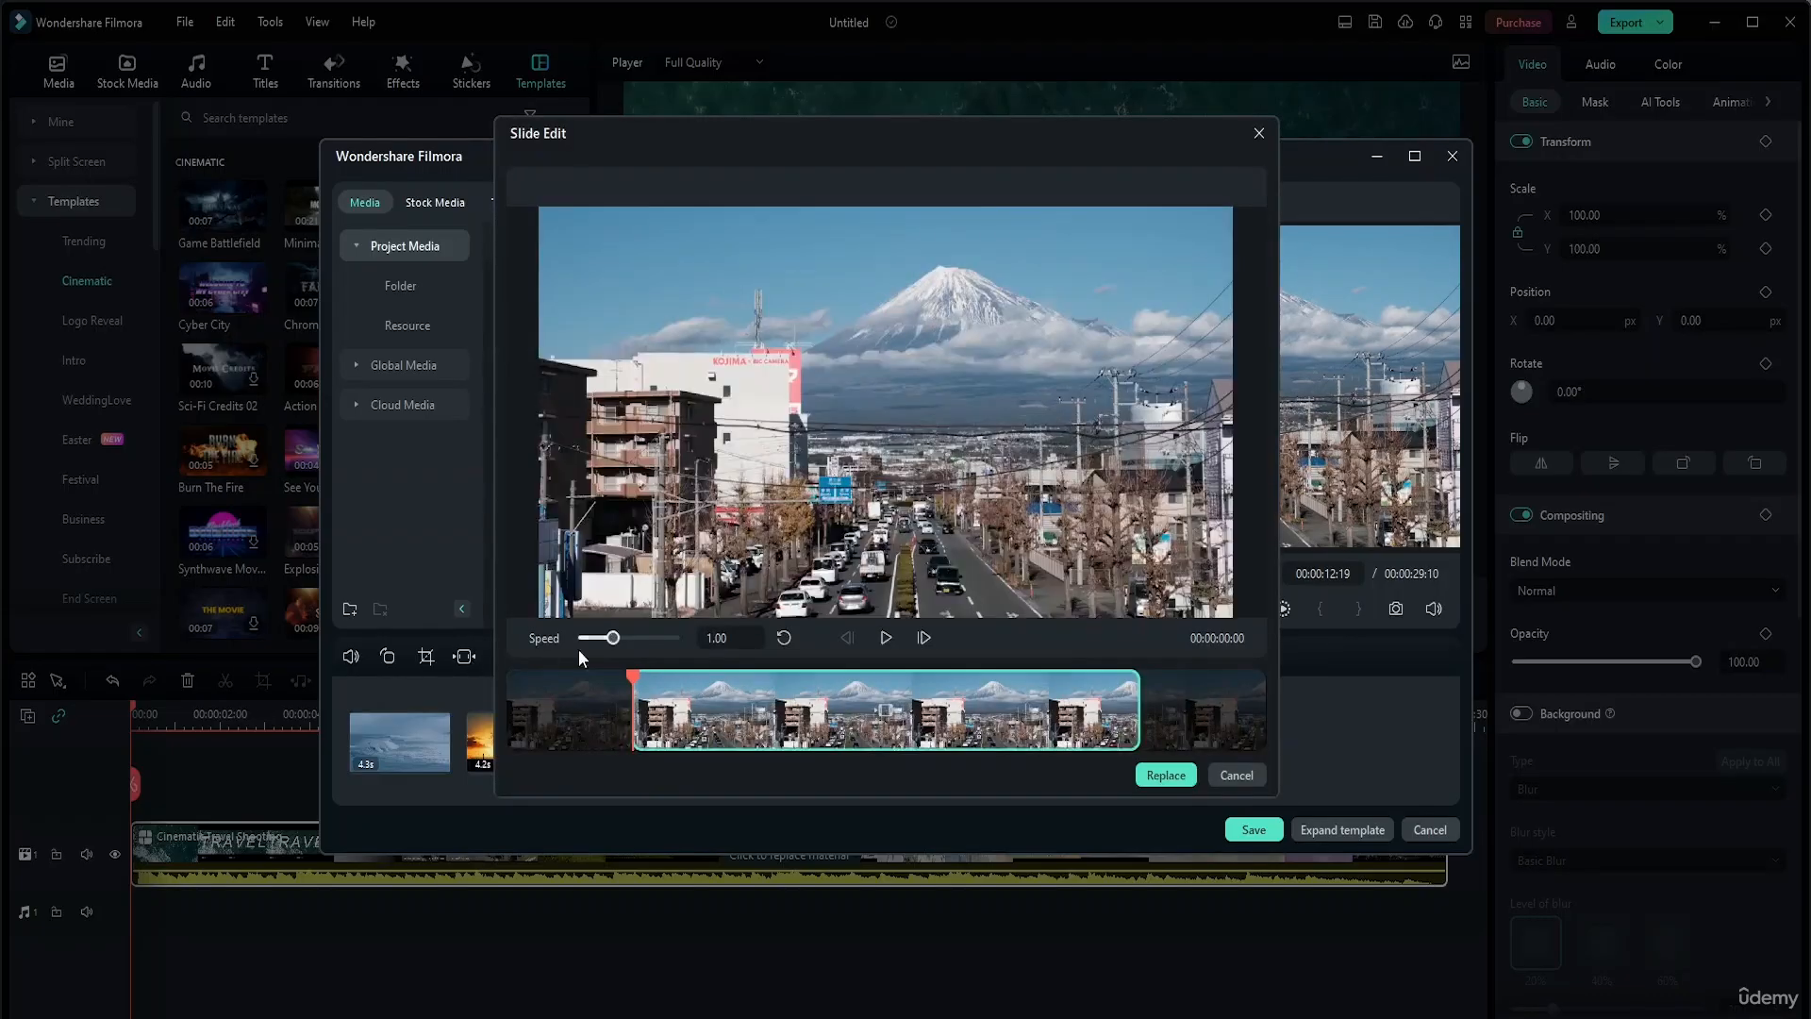
{"action": "left_click_drag", "start_coordinate": [614, 639], "coordinate": [622, 638]}
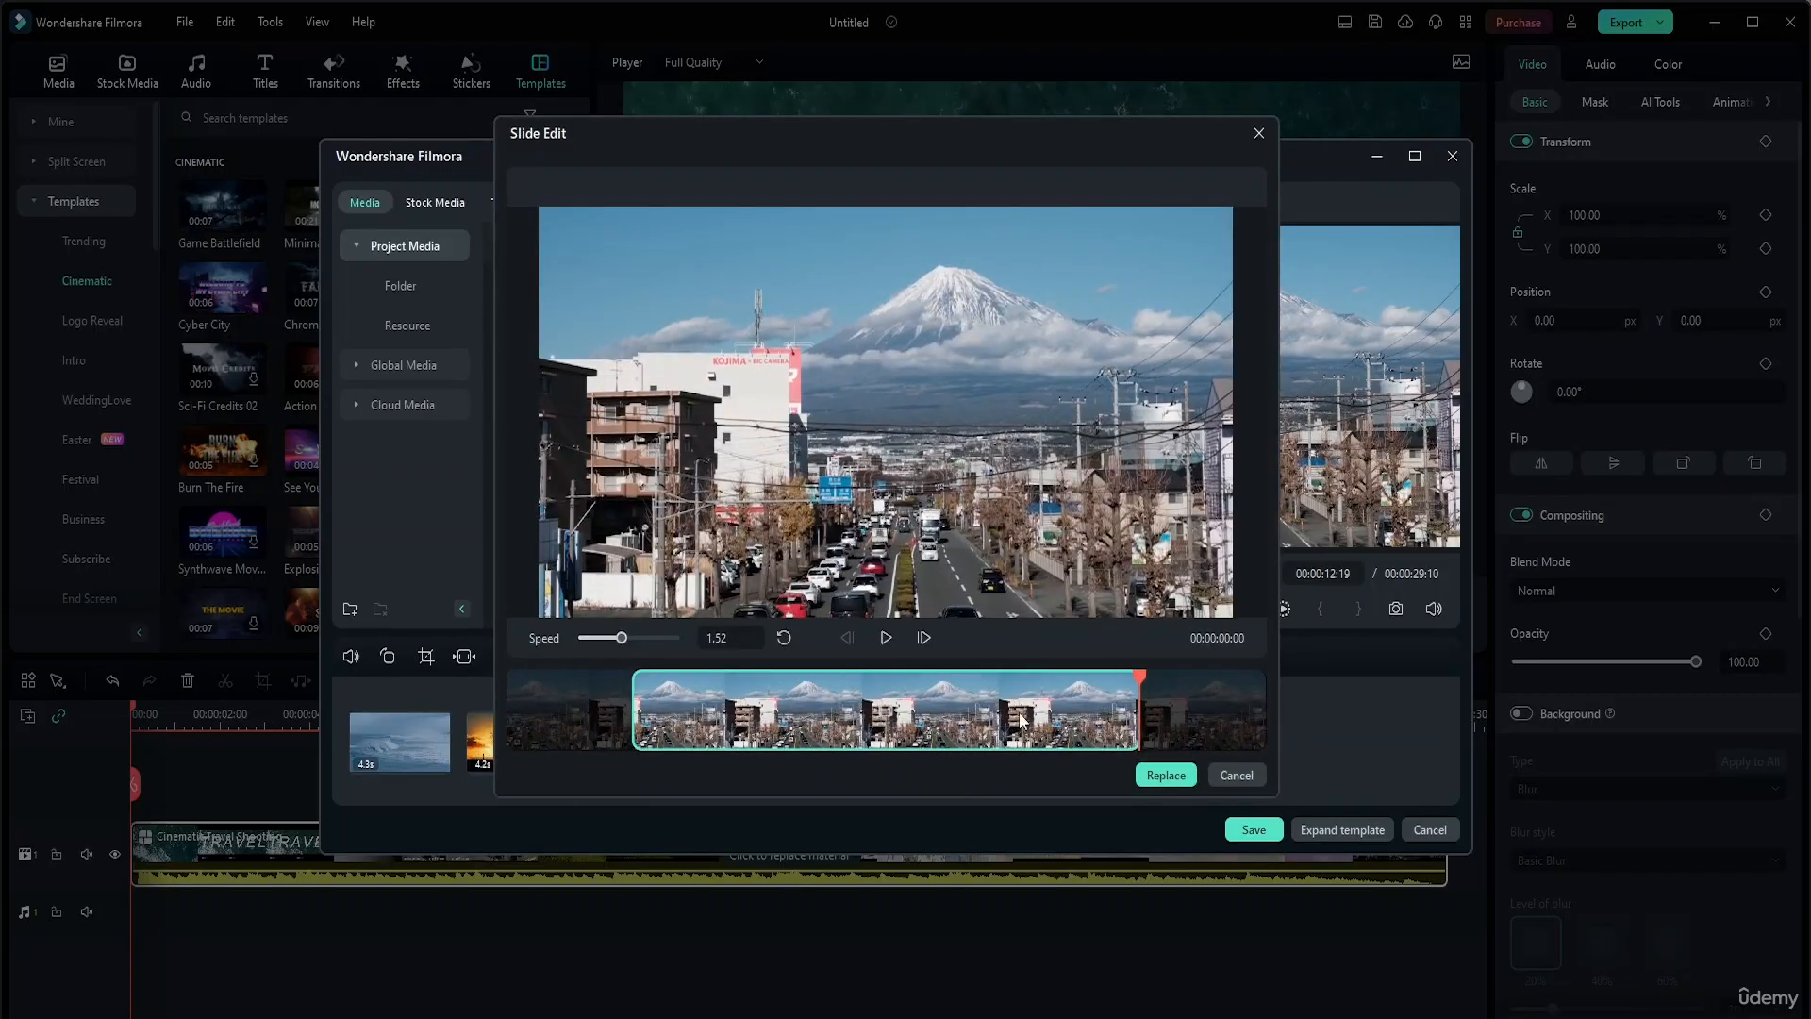
{"action": "left_click", "coordinate": [887, 639]}
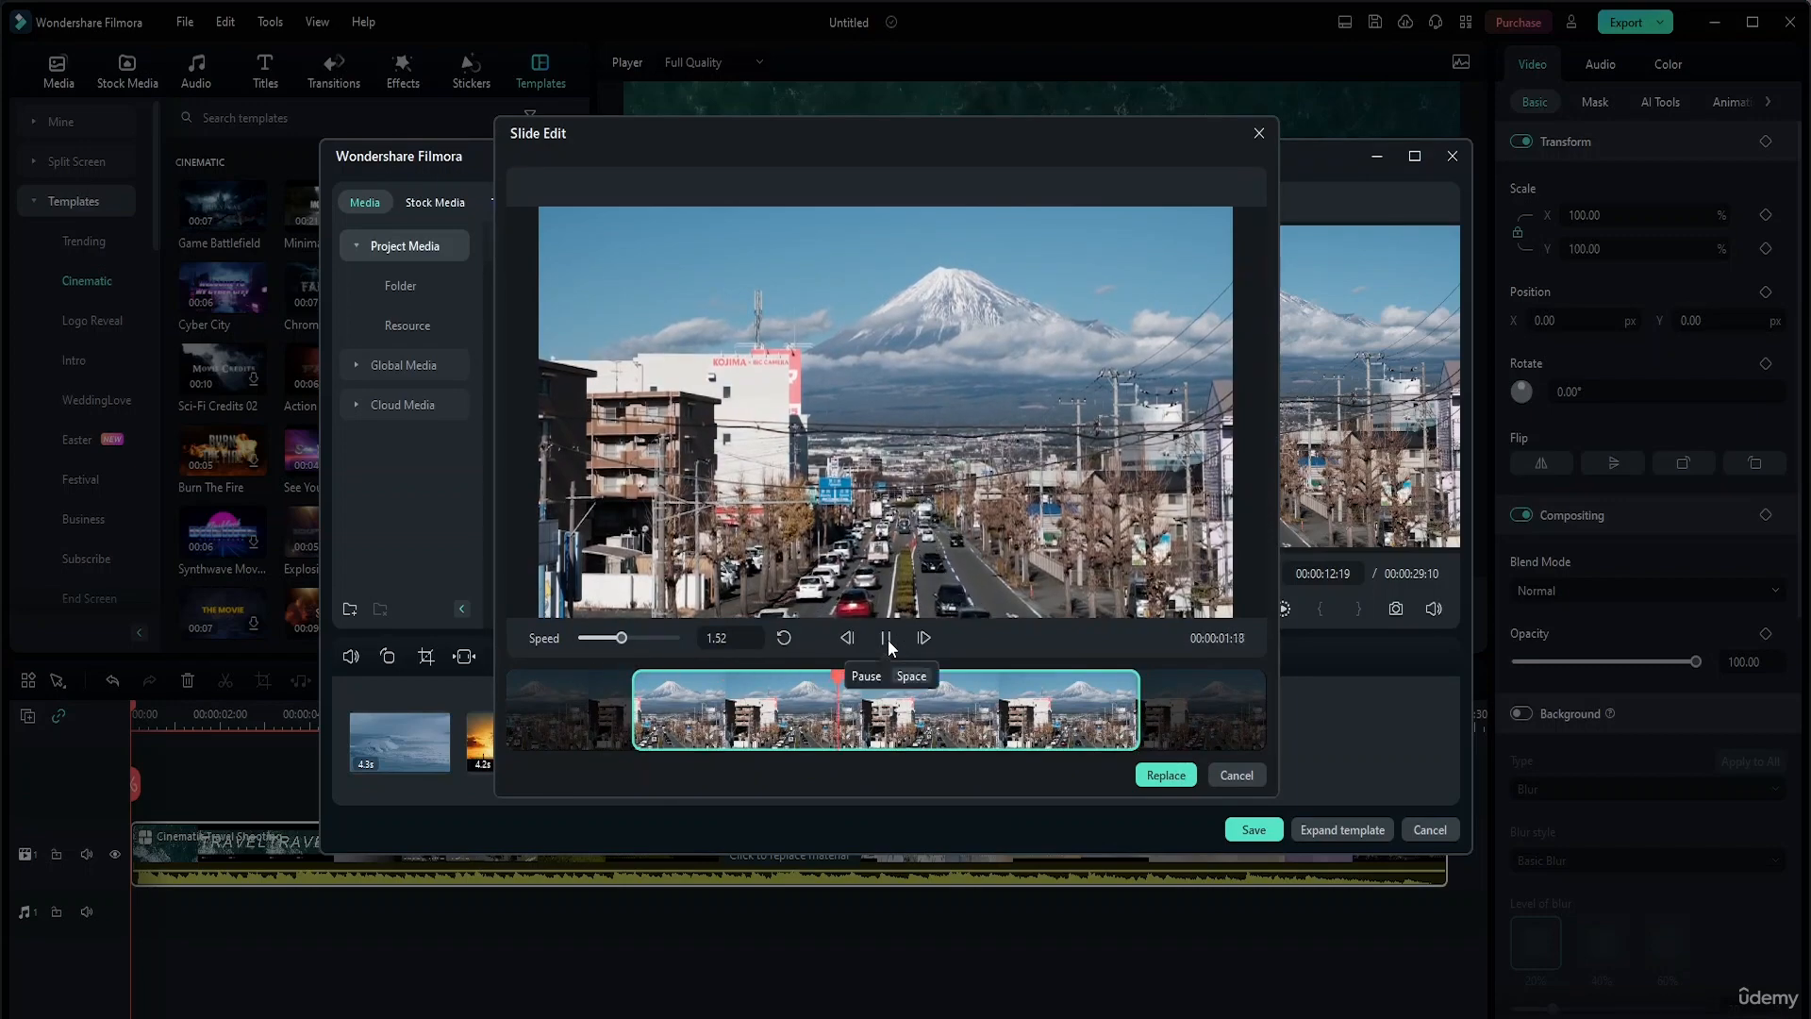
{"action": "left_click", "coordinate": [886, 639]}
{"action": "left_click", "coordinate": [1166, 775]}
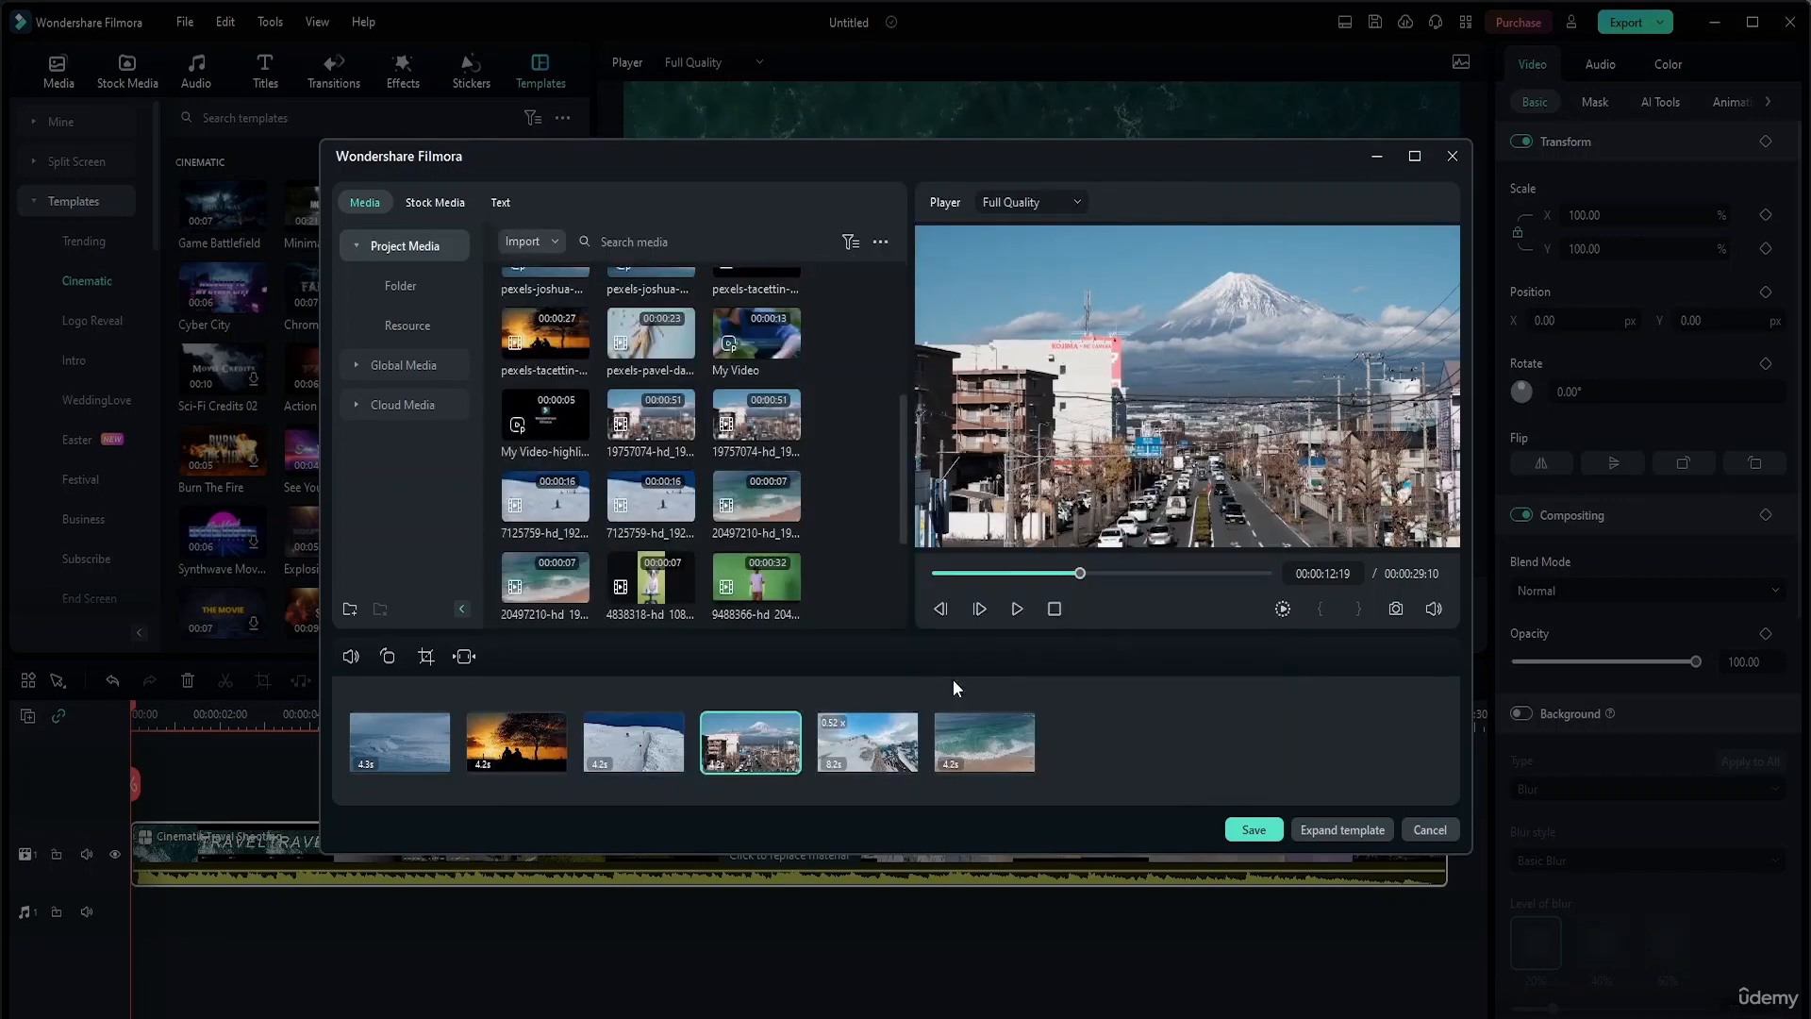
Lower the volume of the fourth slot's clip to 28 and play its part of the template
{"action": "mouse_move", "coordinate": [351, 655]}
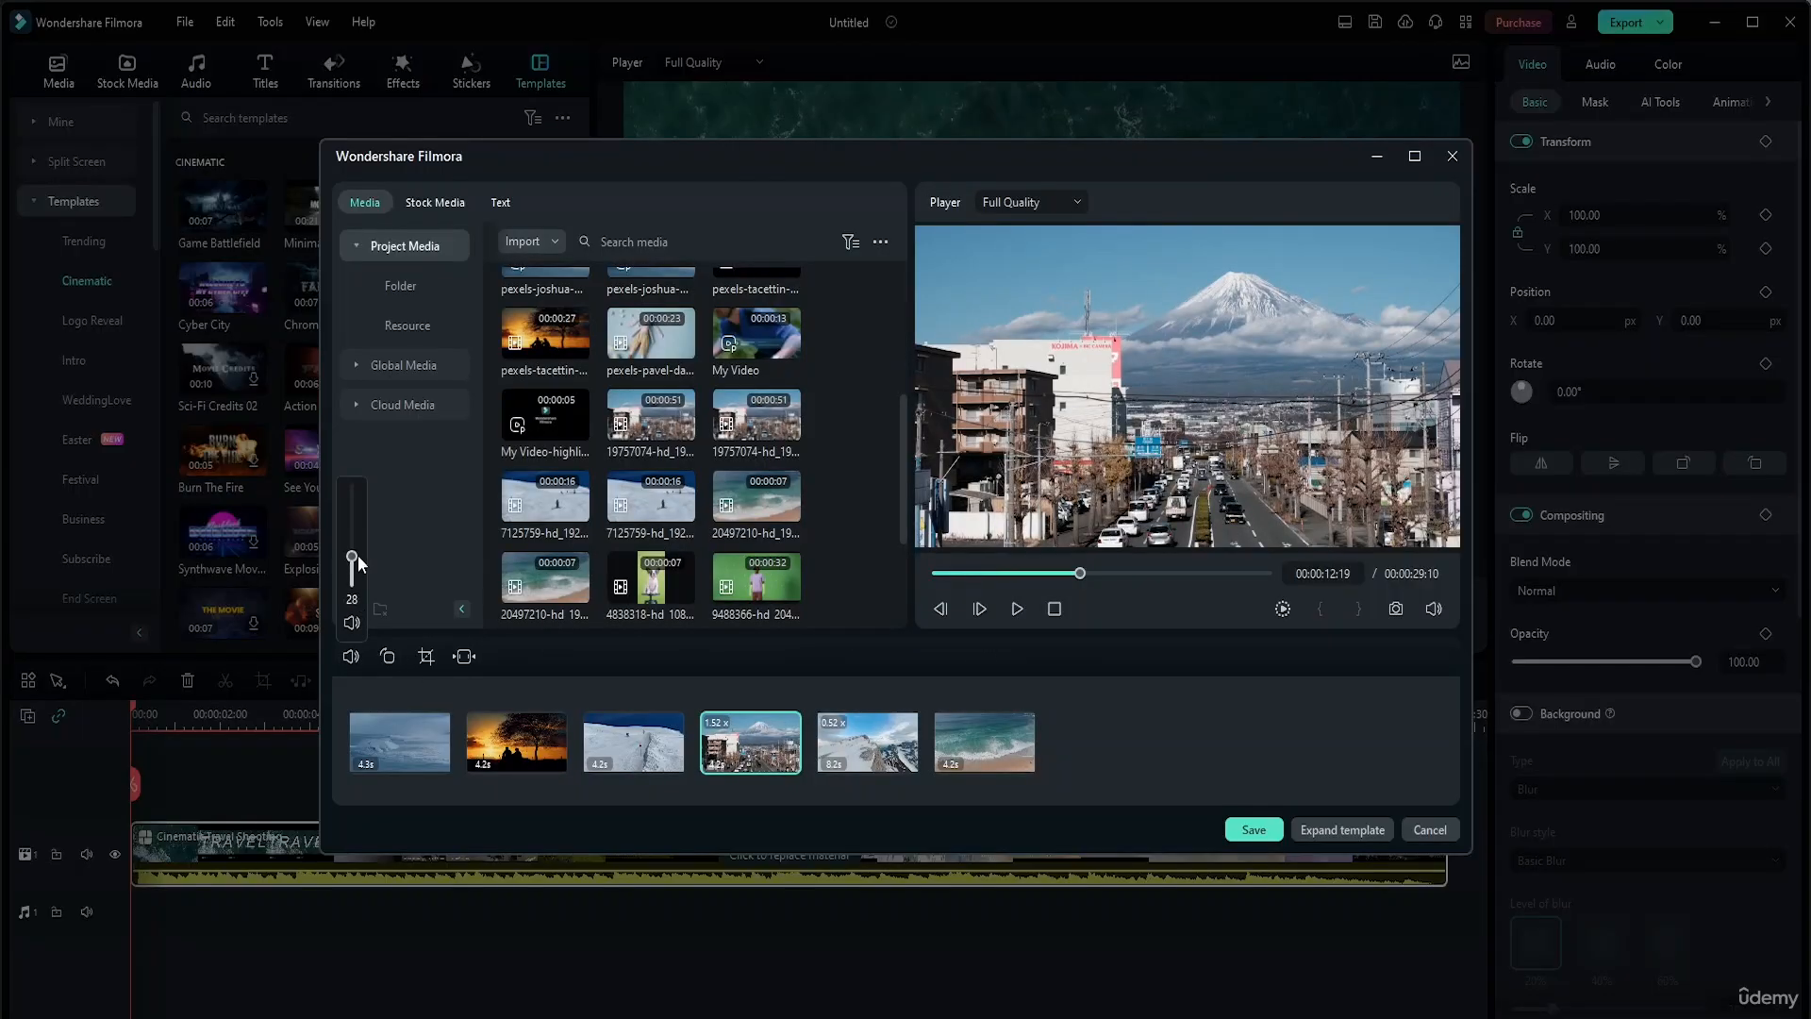
{"action": "left_click", "coordinate": [1017, 608]}
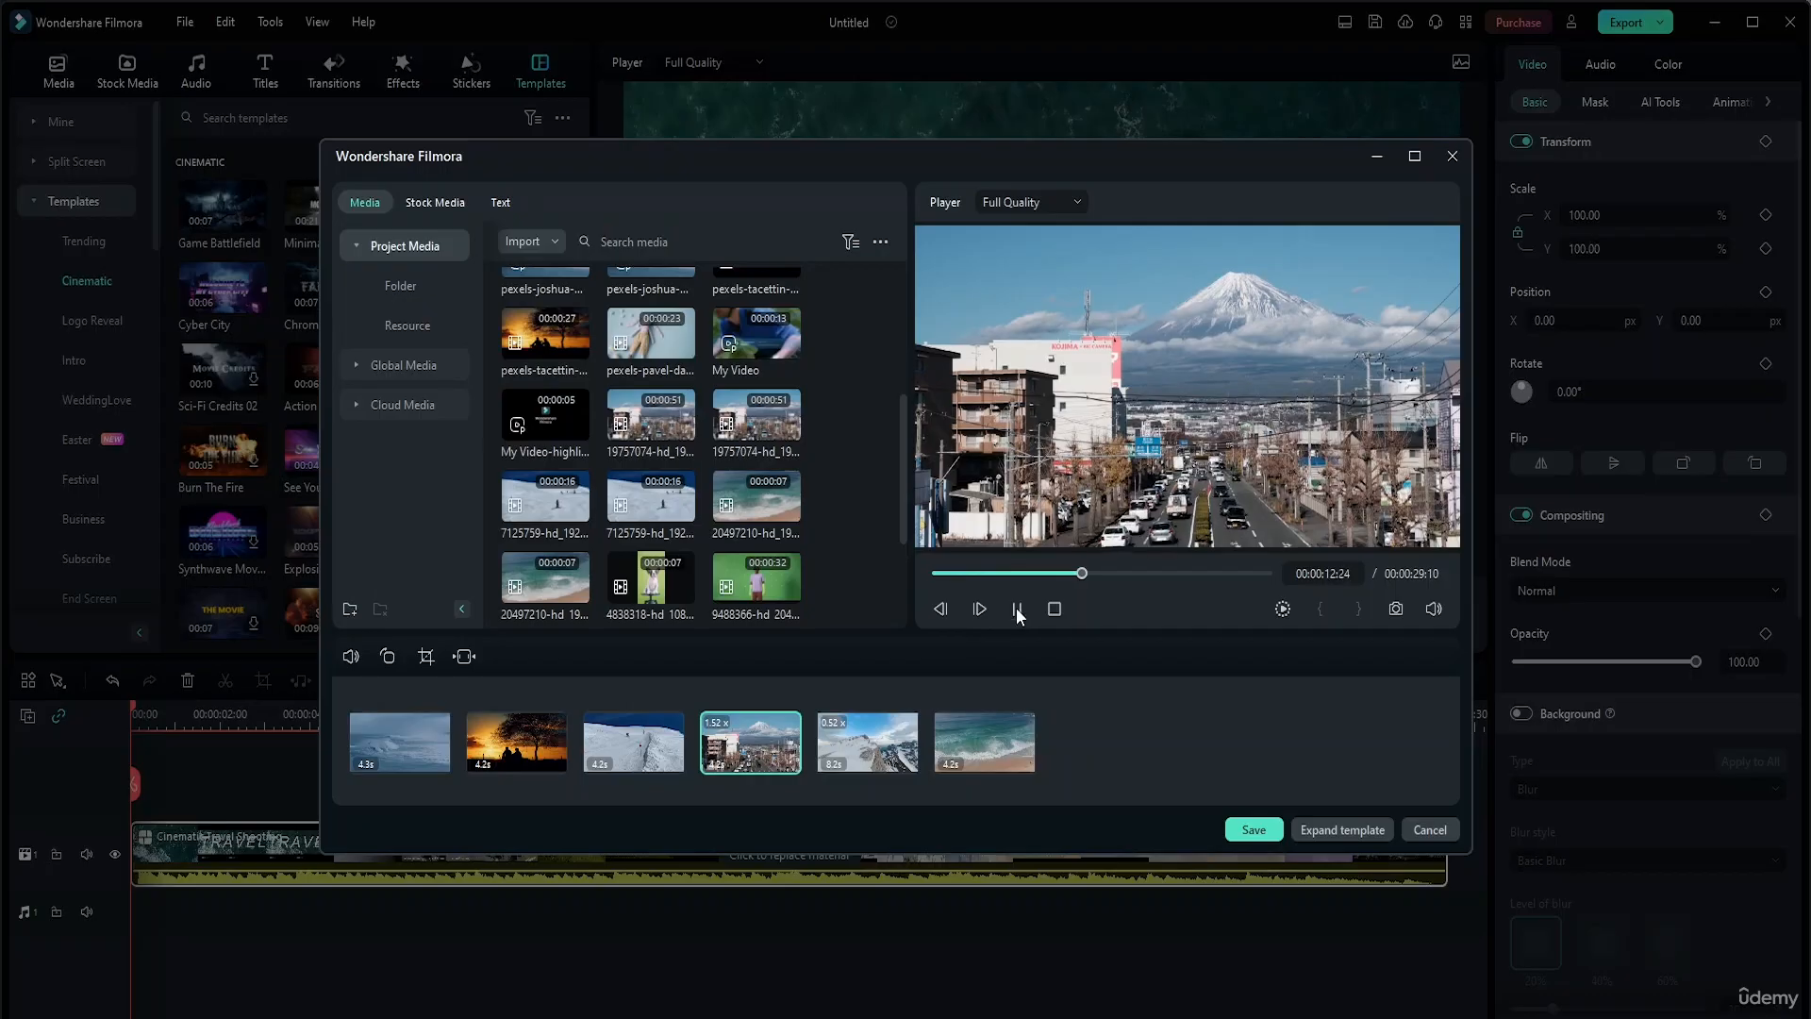
{"action": "left_click", "coordinate": [1017, 608]}
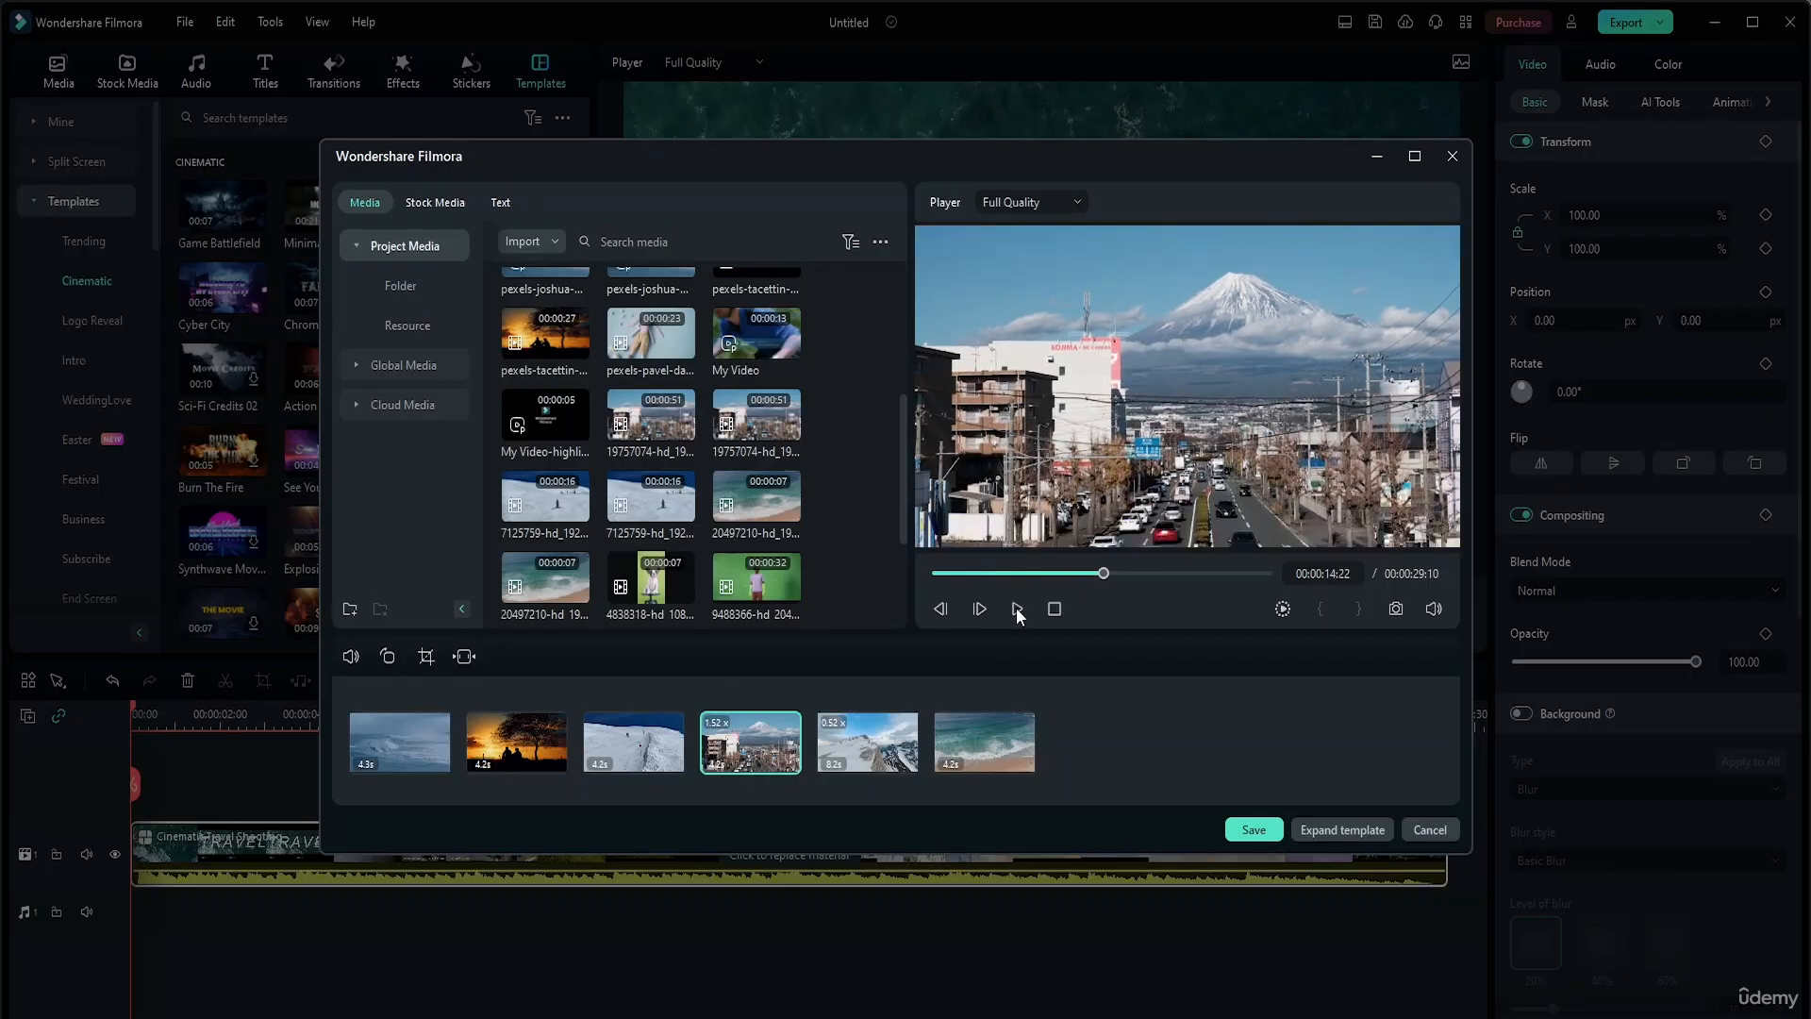
Play the chosen section of the fourth slot's clip in Slide Edit, leaving without applying changes
{"action": "left_click", "coordinate": [463, 656]}
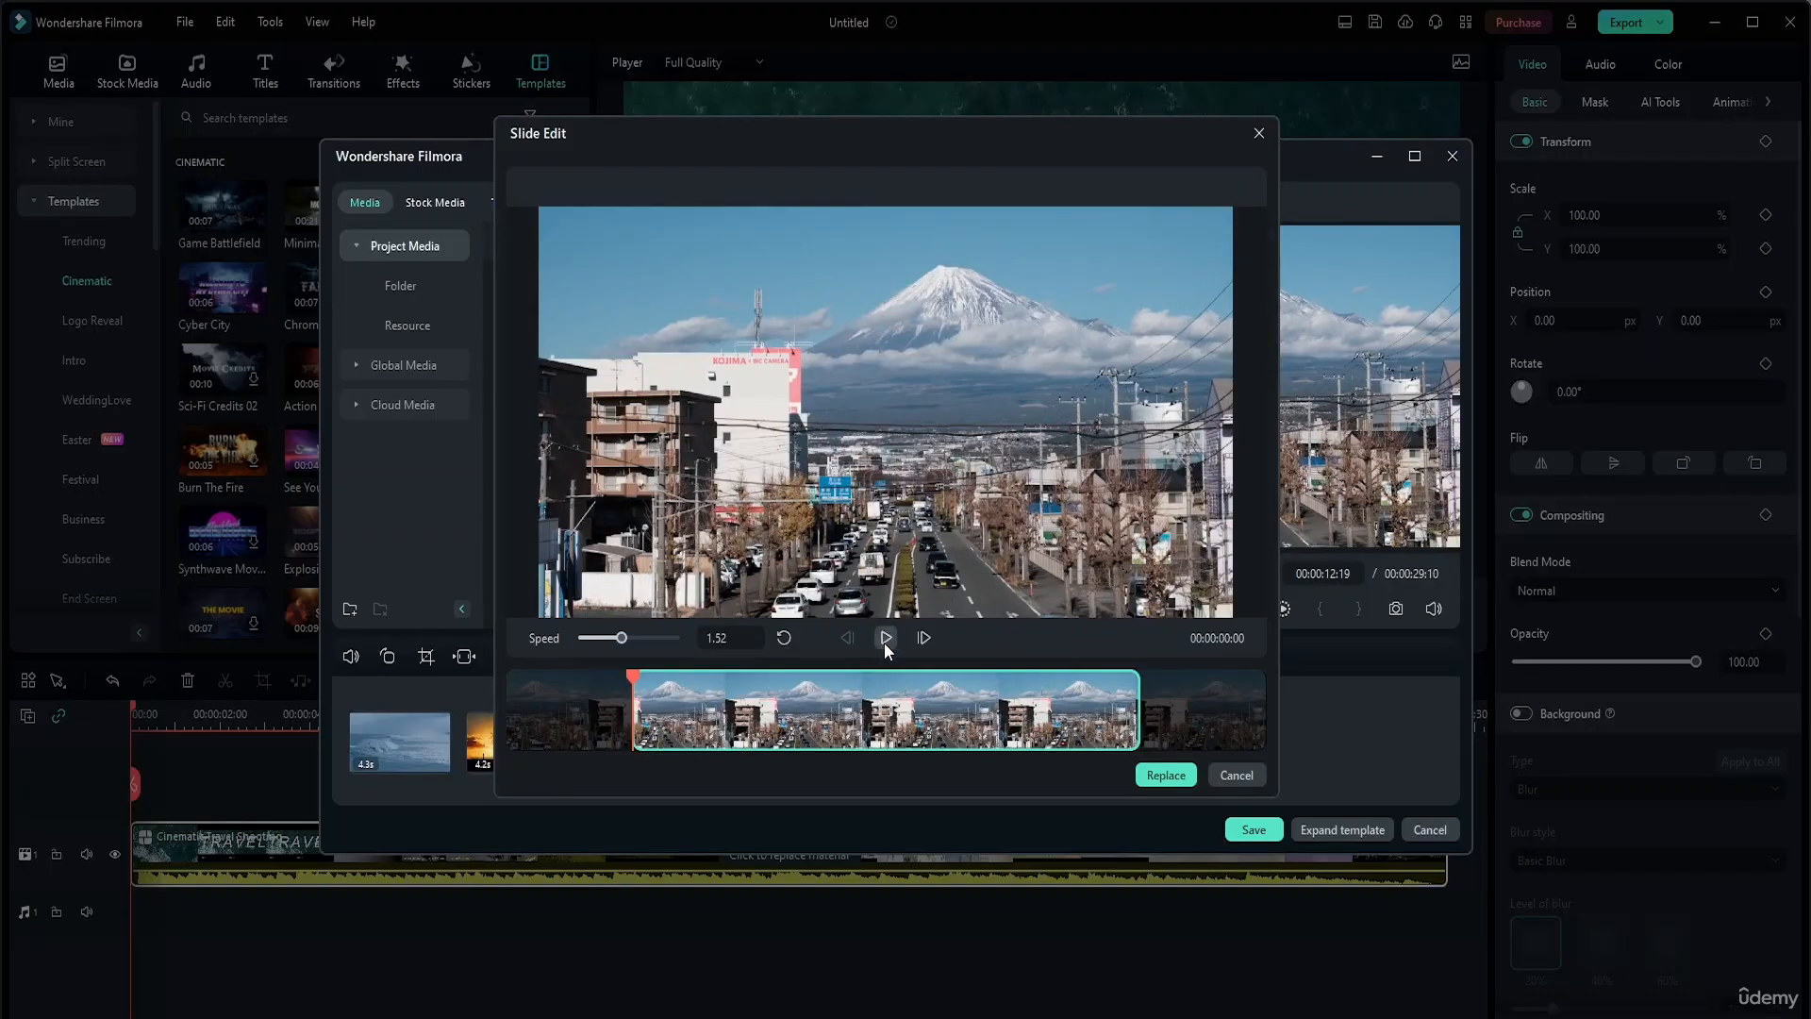
{"action": "left_click", "coordinate": [885, 638]}
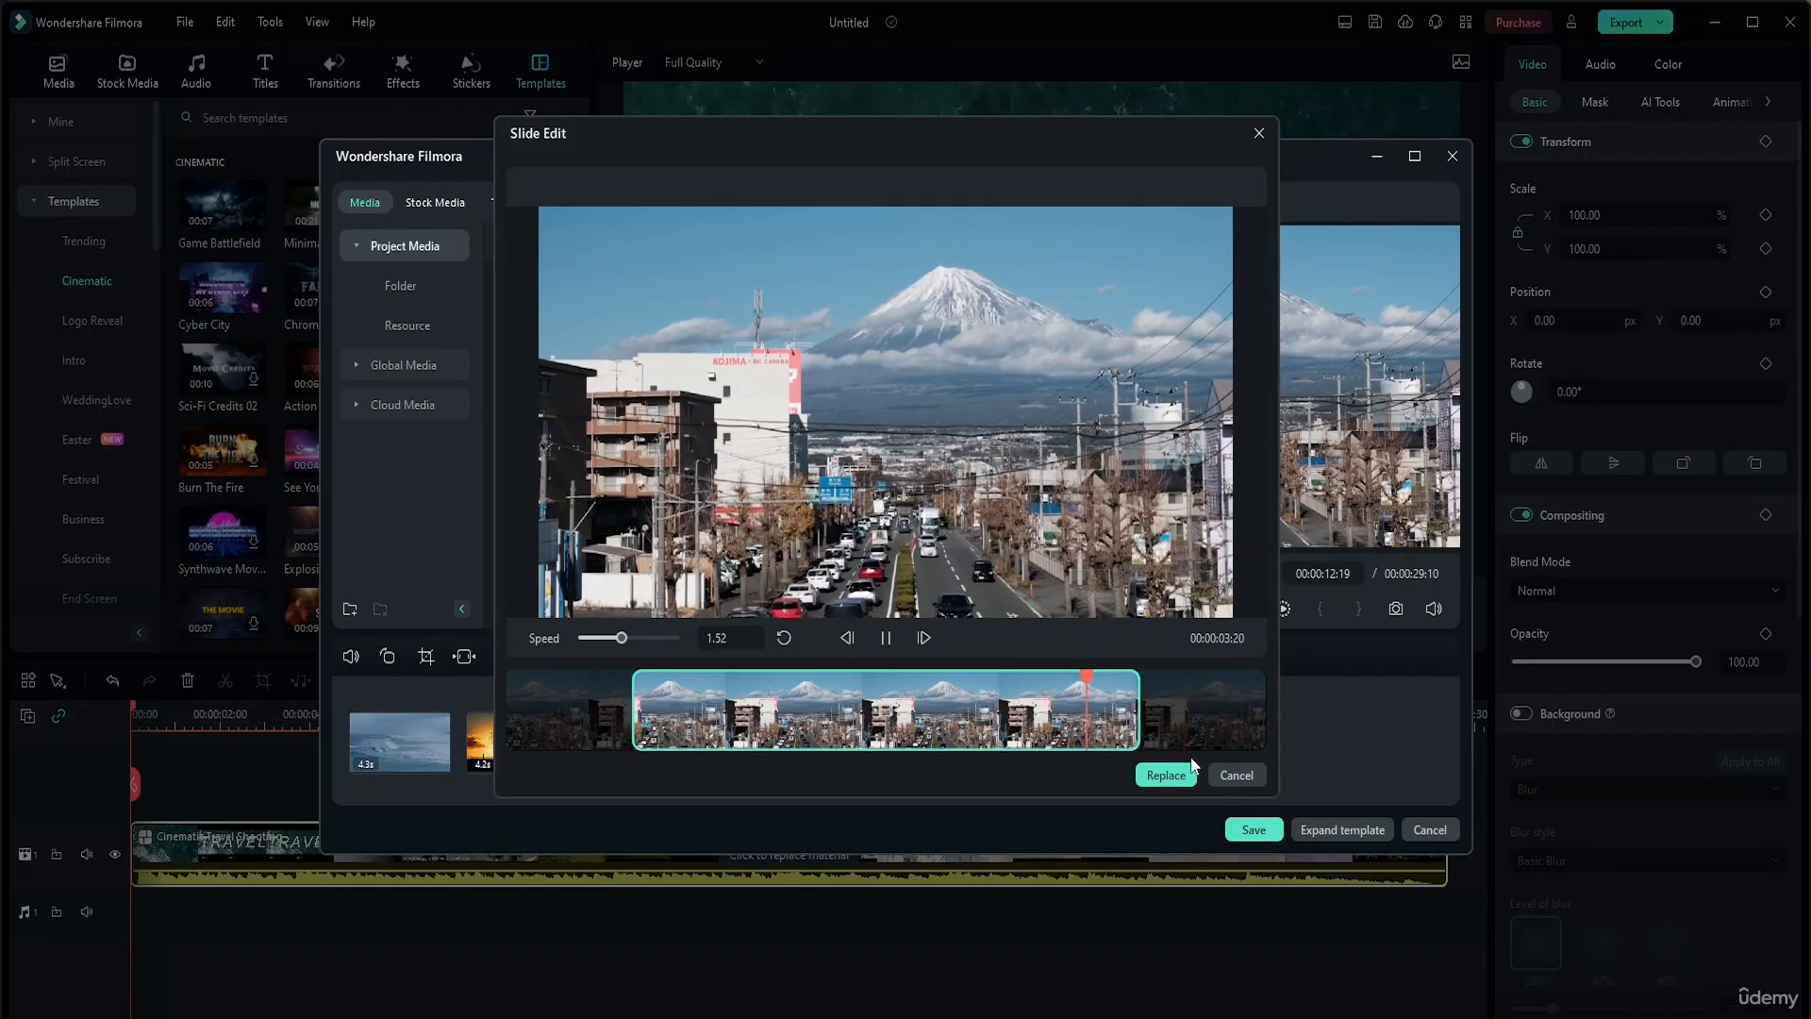
{"action": "left_click", "coordinate": [1230, 774]}
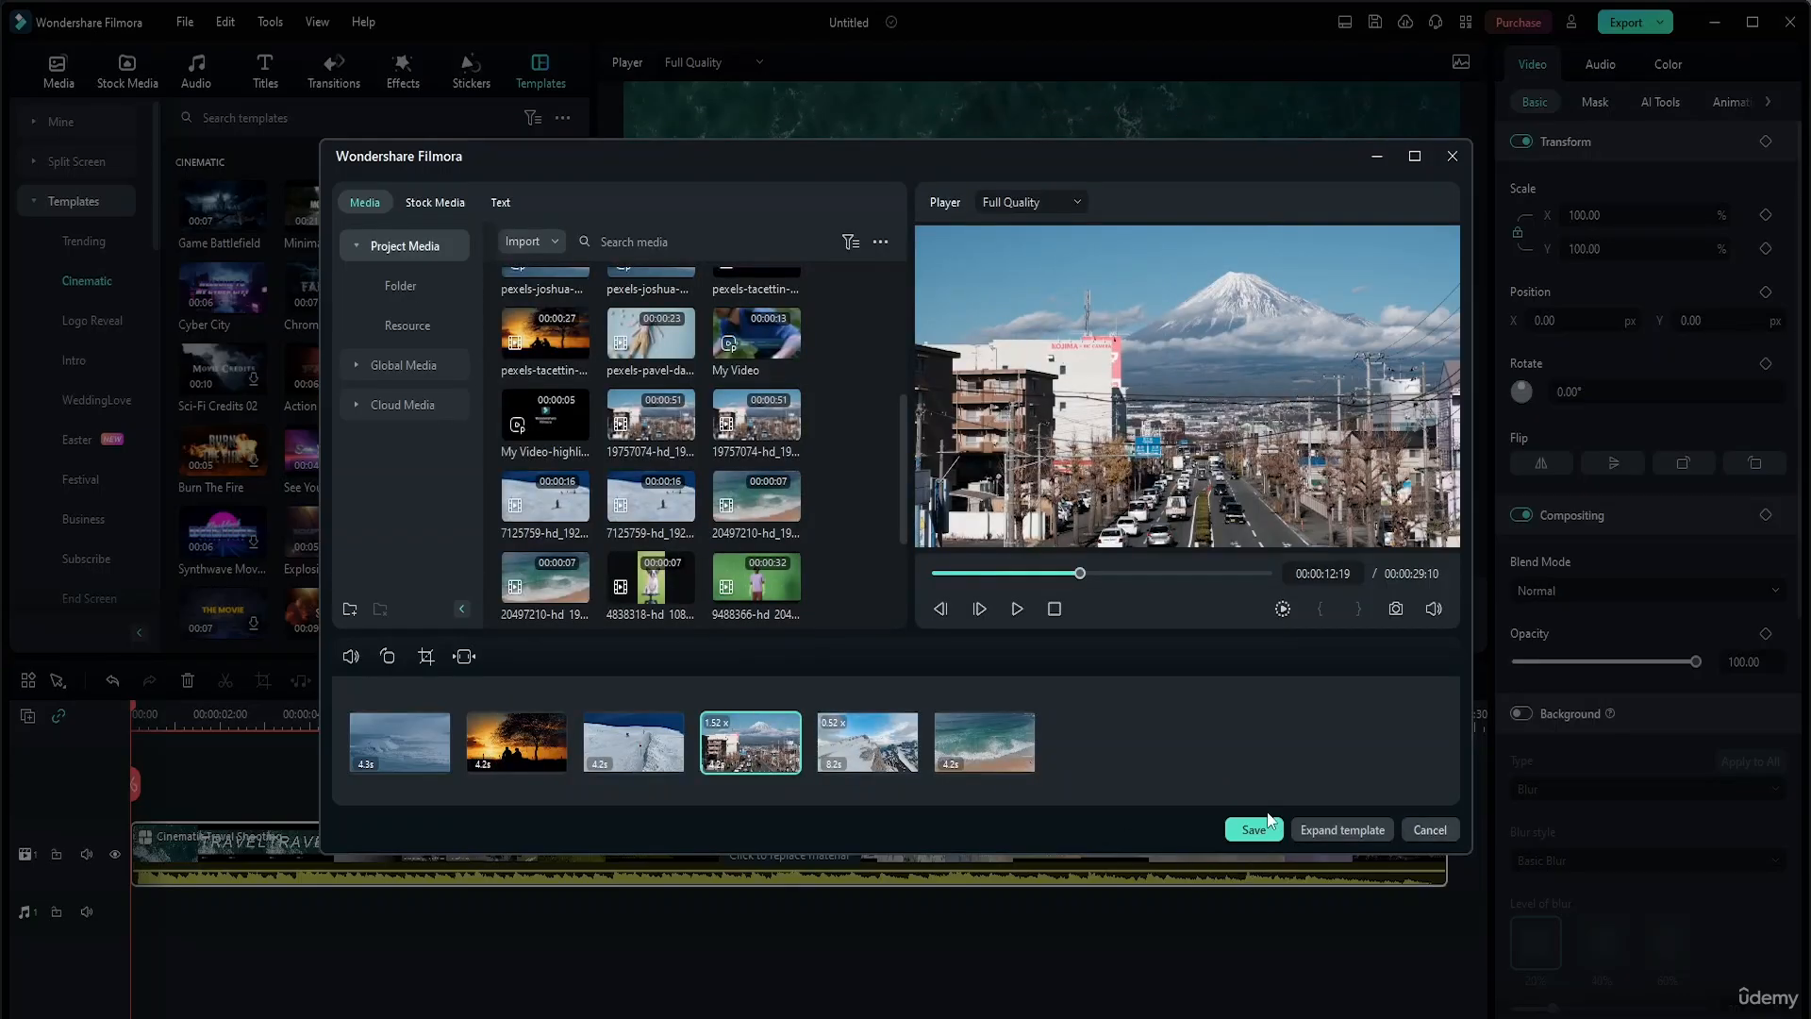
Look through the stock media library and the template's editable text fields, and check the third, fifth and sixth slots
{"action": "left_click", "coordinate": [437, 202]}
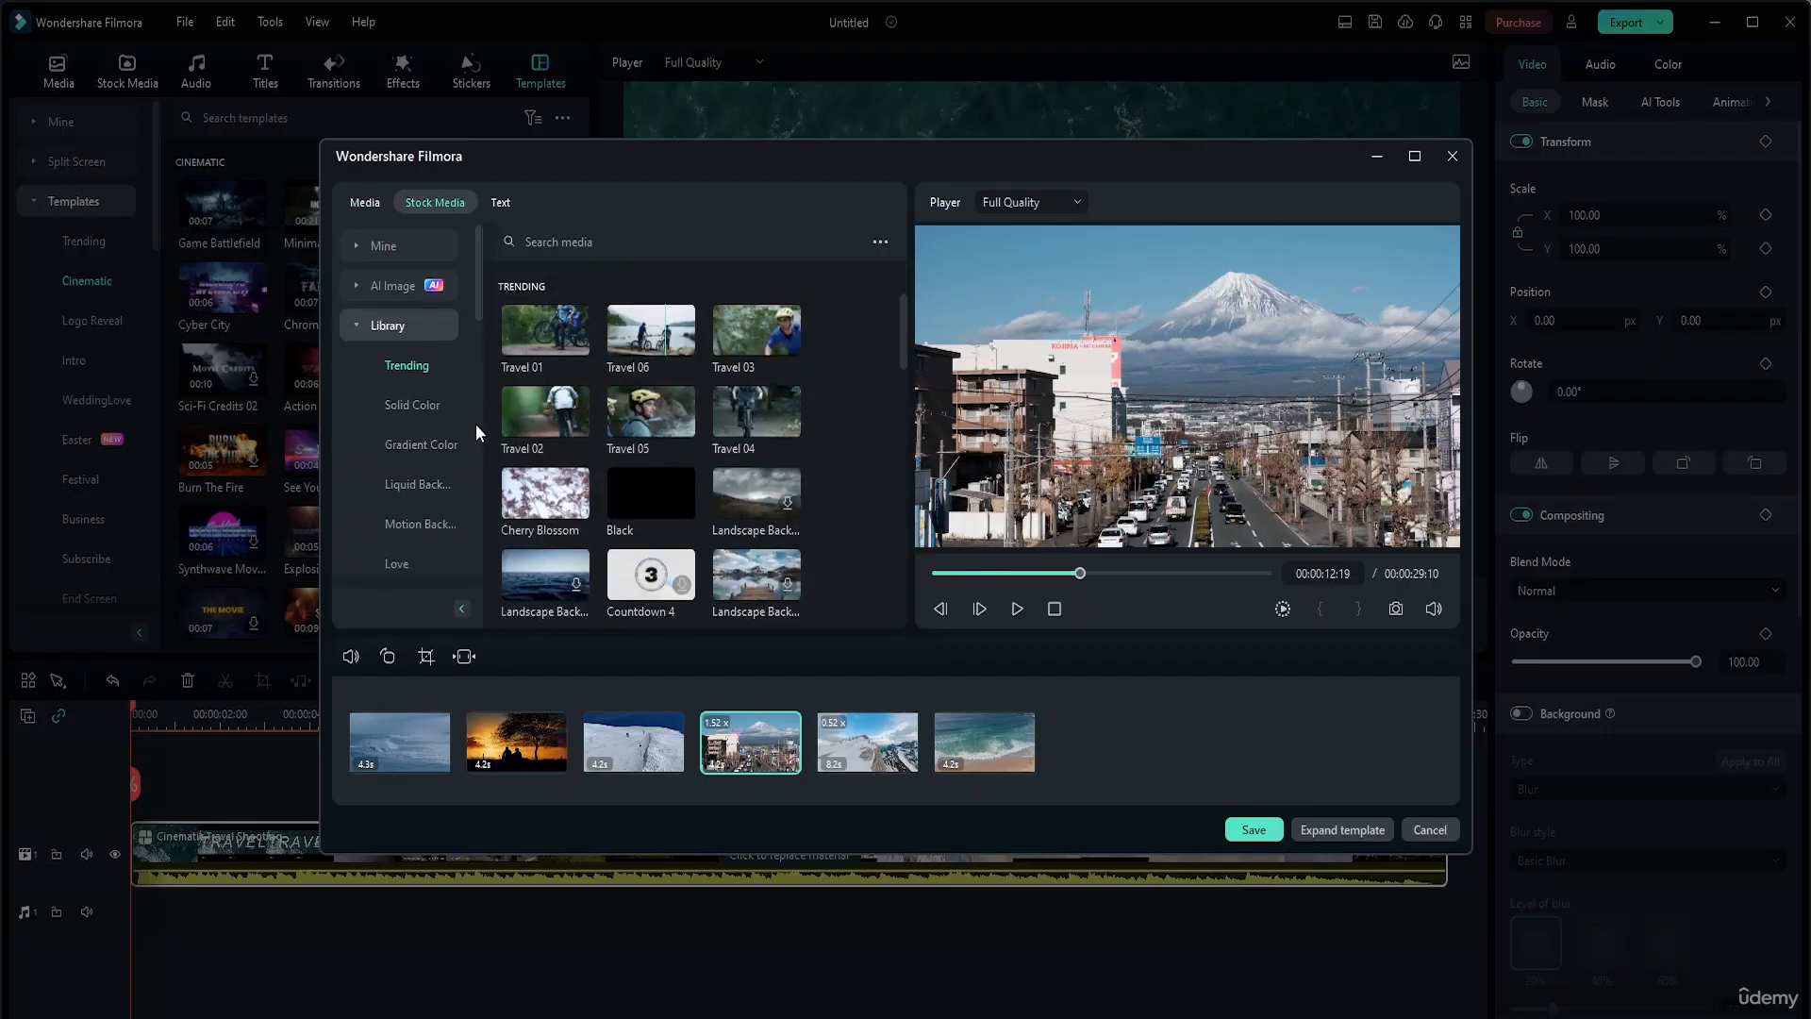
{"action": "left_click", "coordinate": [501, 202]}
{"action": "left_click", "coordinate": [626, 738]}
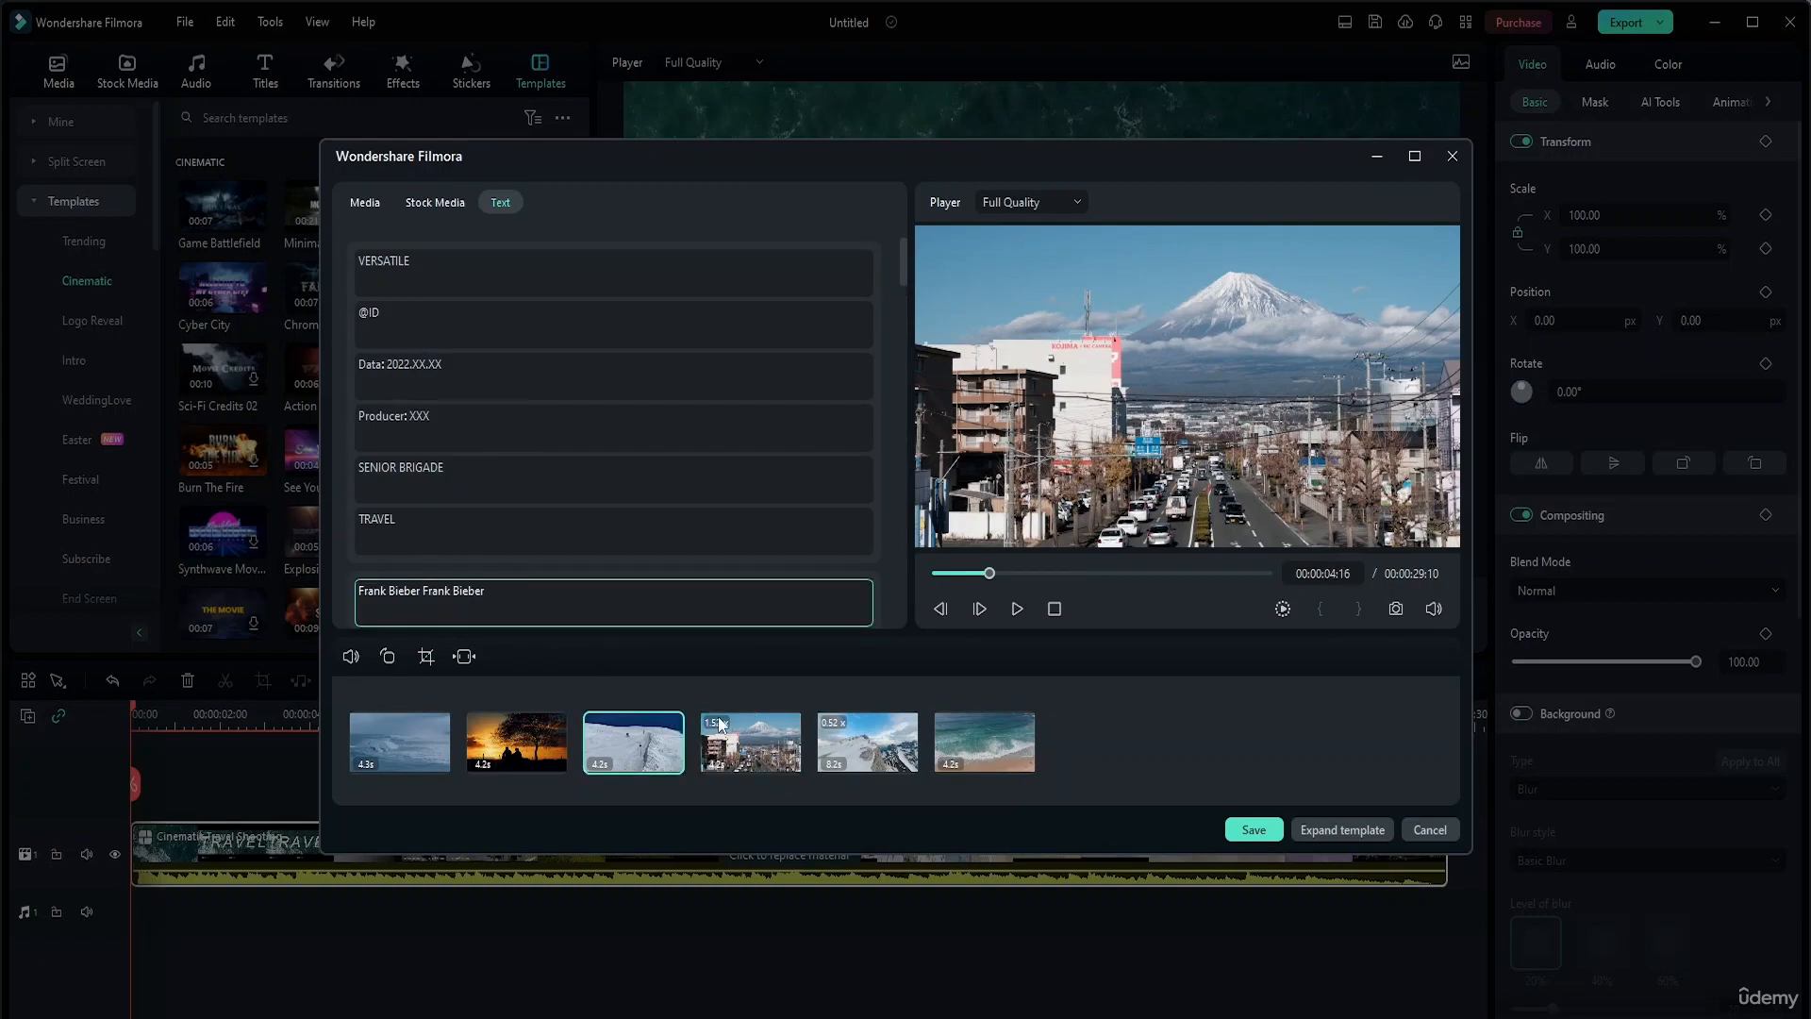
{"action": "left_click", "coordinate": [832, 729]}
{"action": "left_click", "coordinate": [984, 742]}
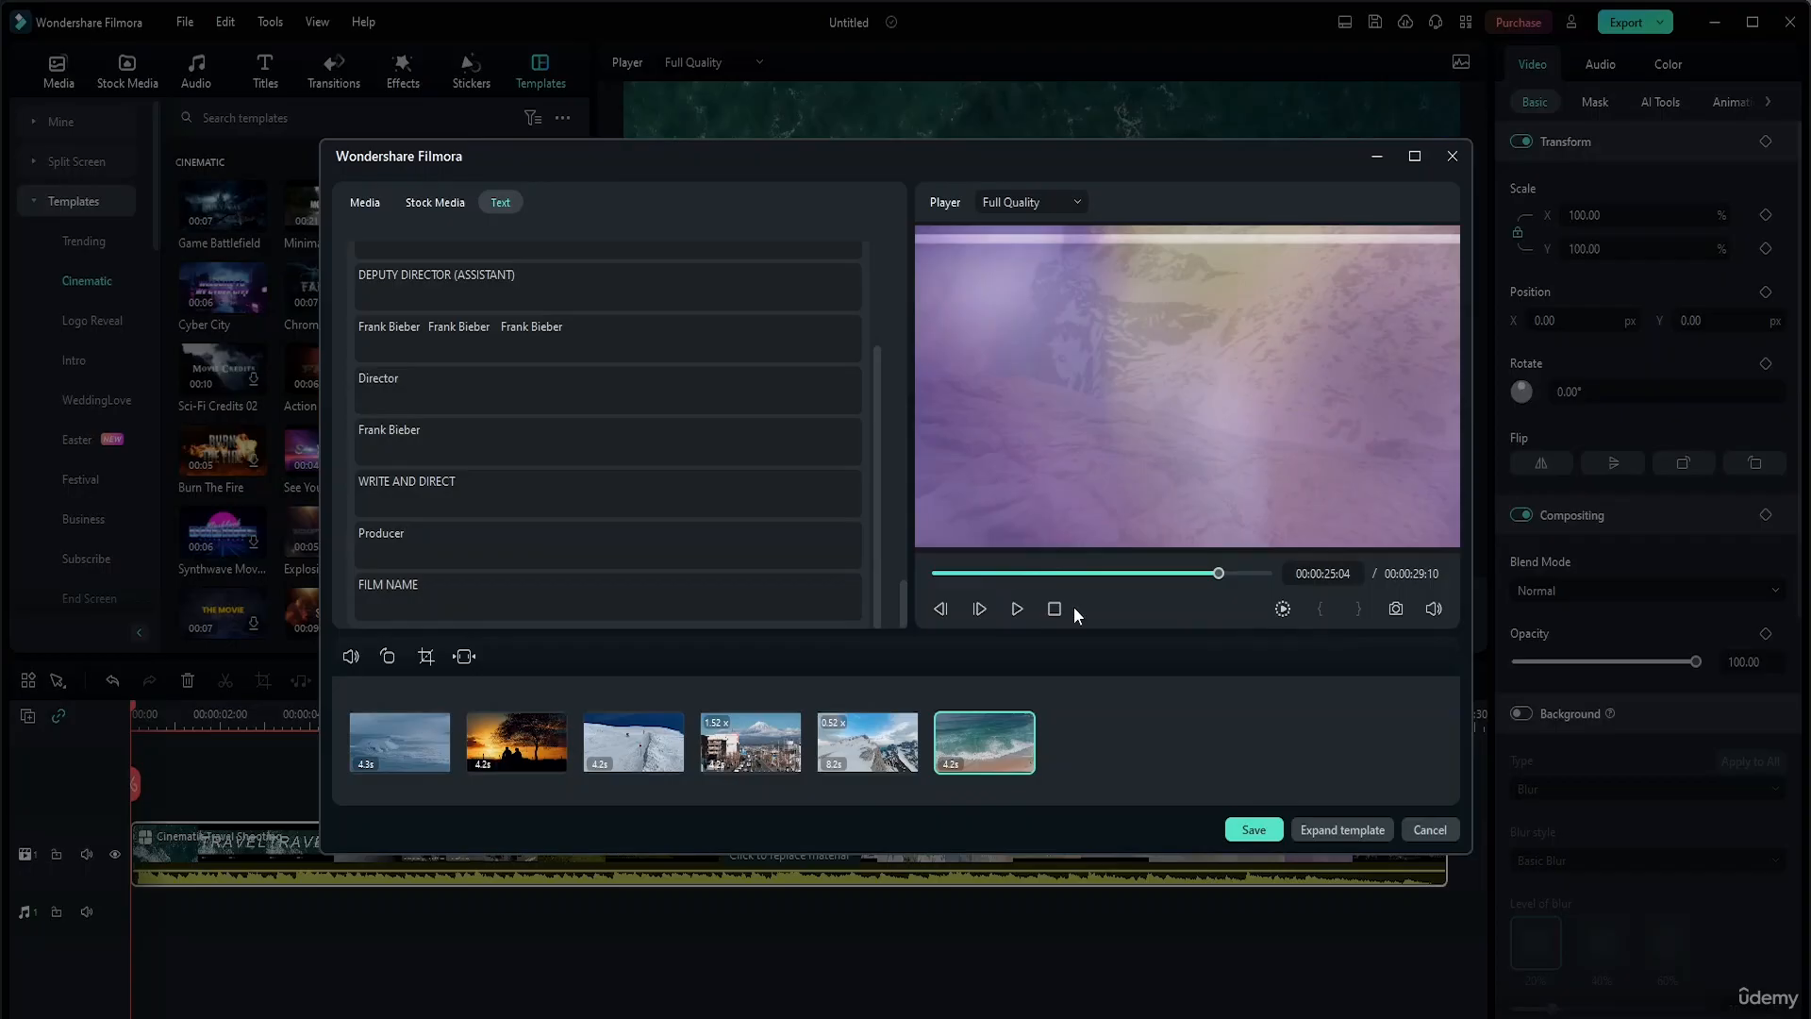
Save the customised travel template, play it through on the timeline and return the playhead to the start
{"action": "left_click", "coordinate": [1396, 610]}
{"action": "left_click", "coordinate": [1254, 830]}
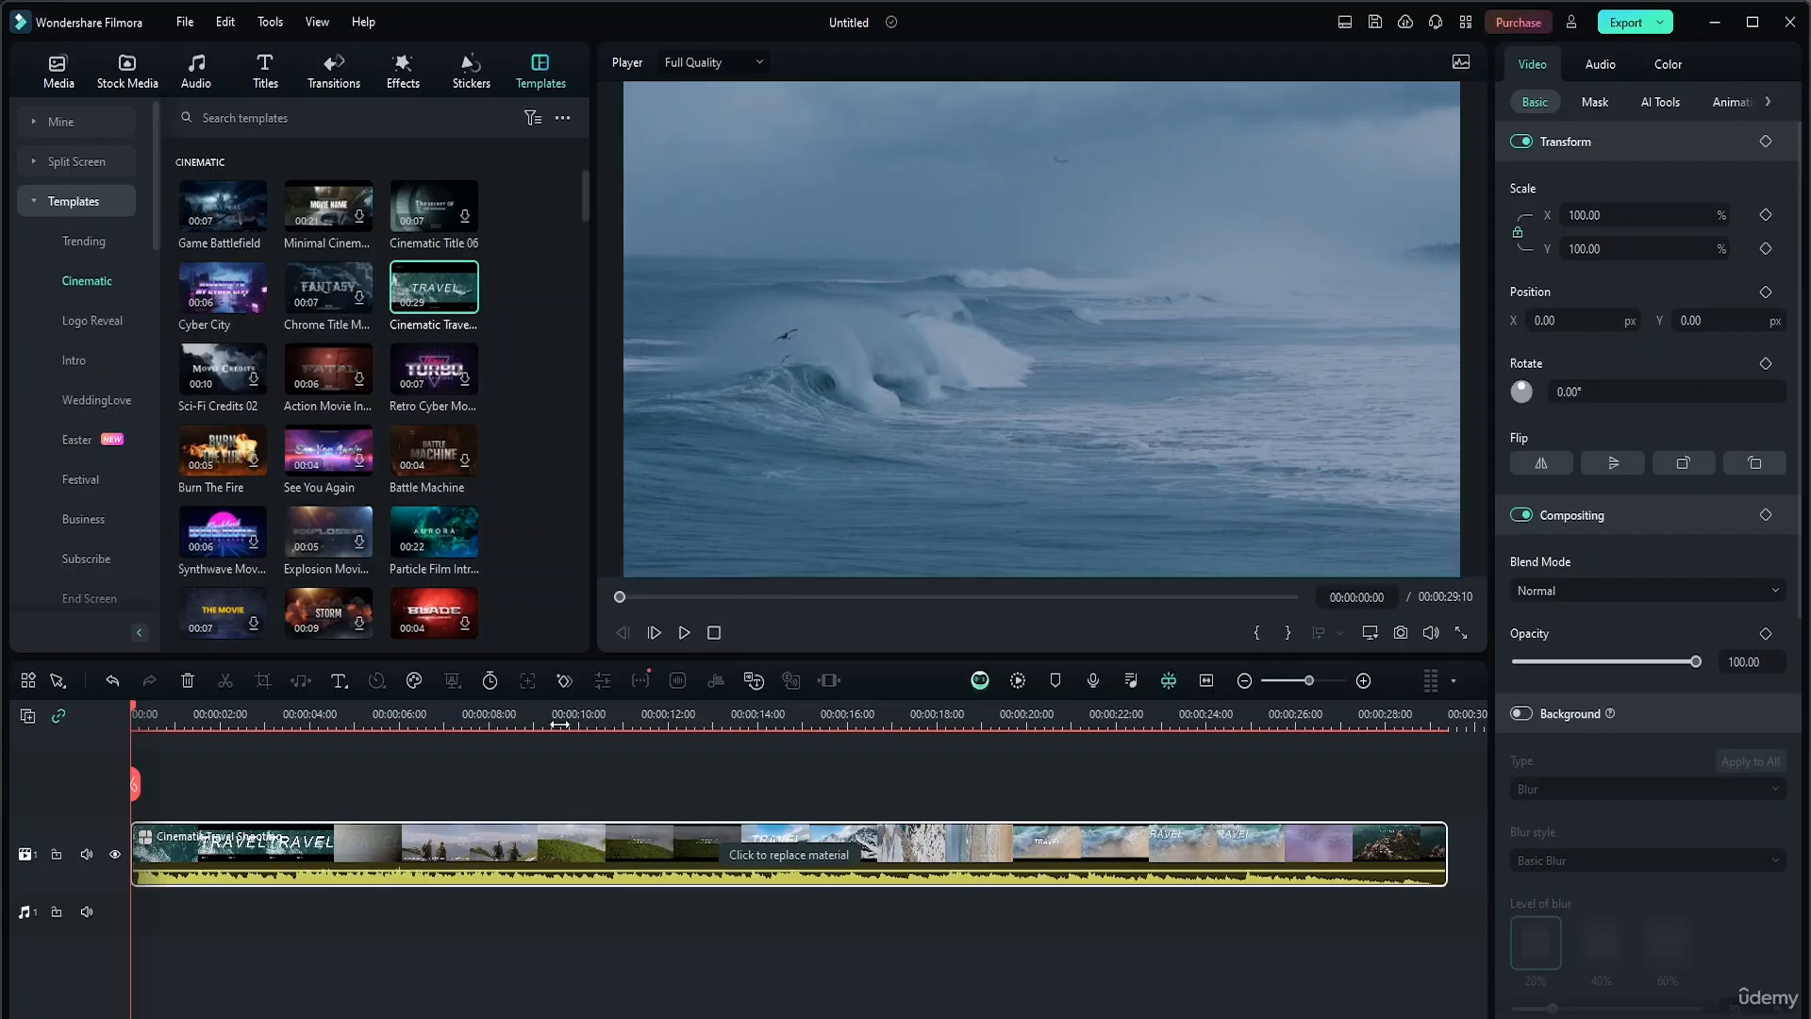
{"action": "left_click", "coordinate": [665, 644]}
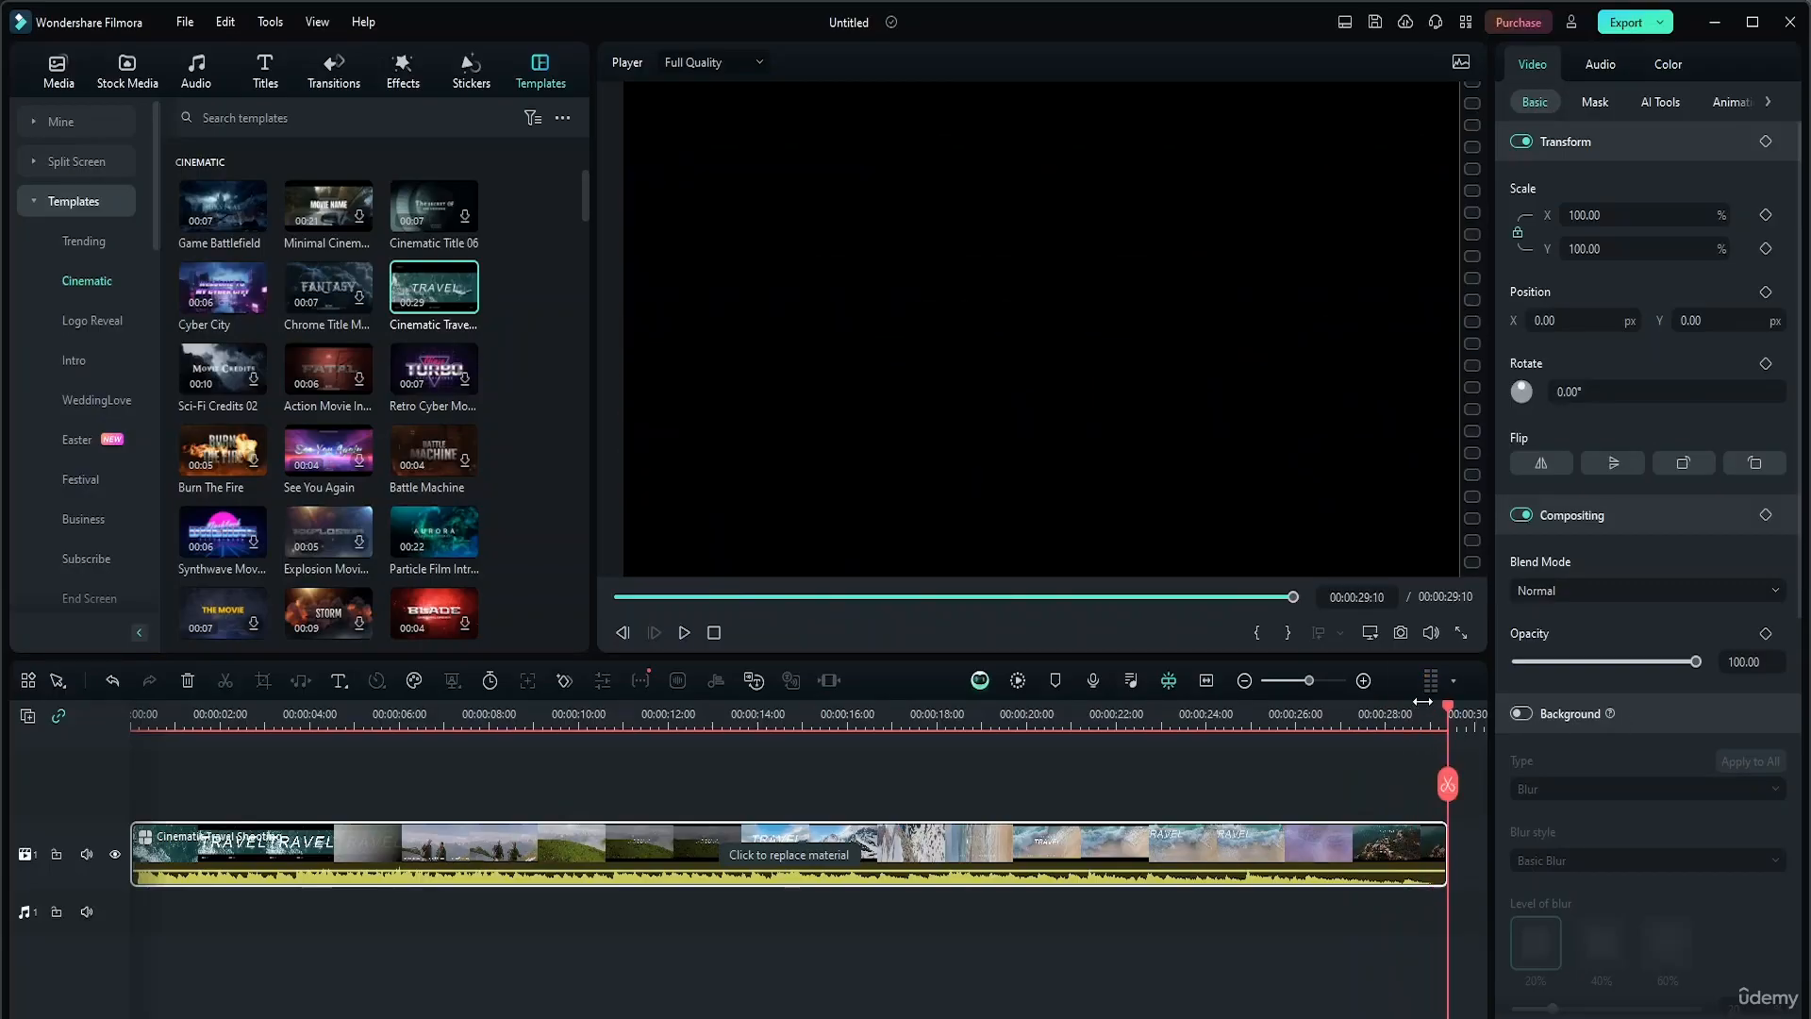
{"action": "left_click_drag", "start_coordinate": [1453, 715], "coordinate": [161, 707]}
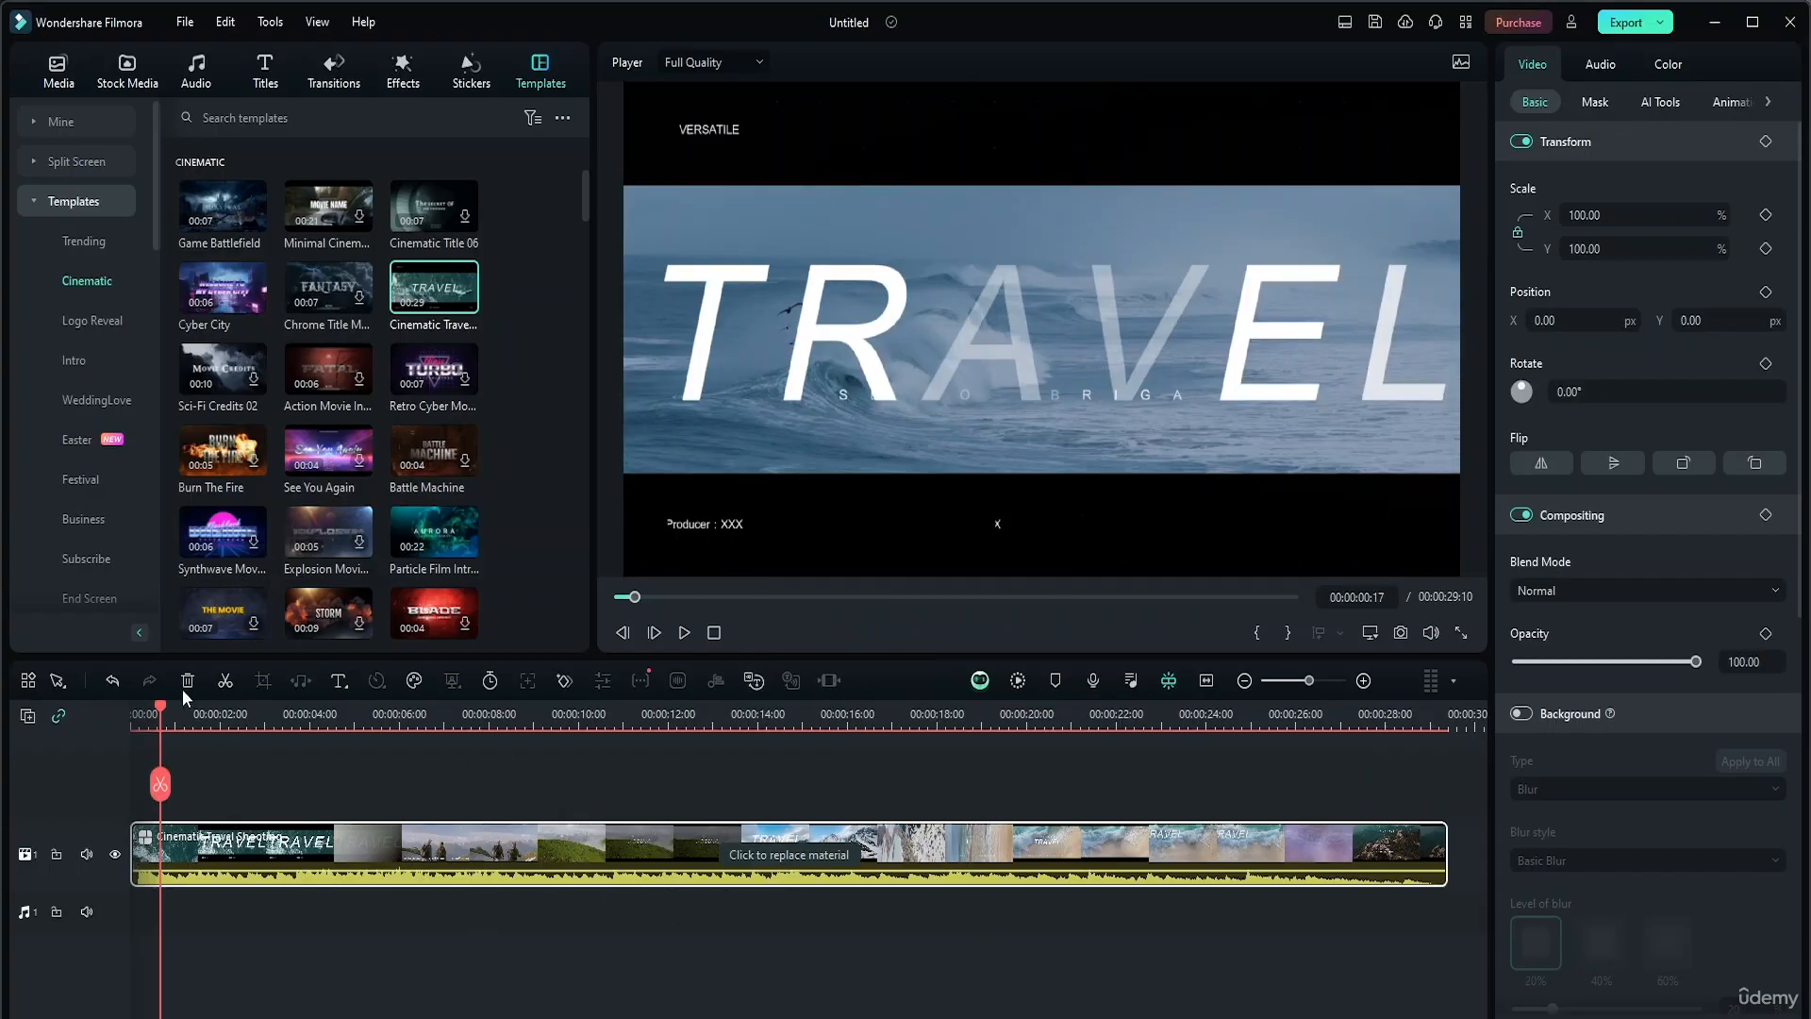
{"action": "left_click_drag", "start_coordinate": [162, 714], "coordinate": [32, 705]}
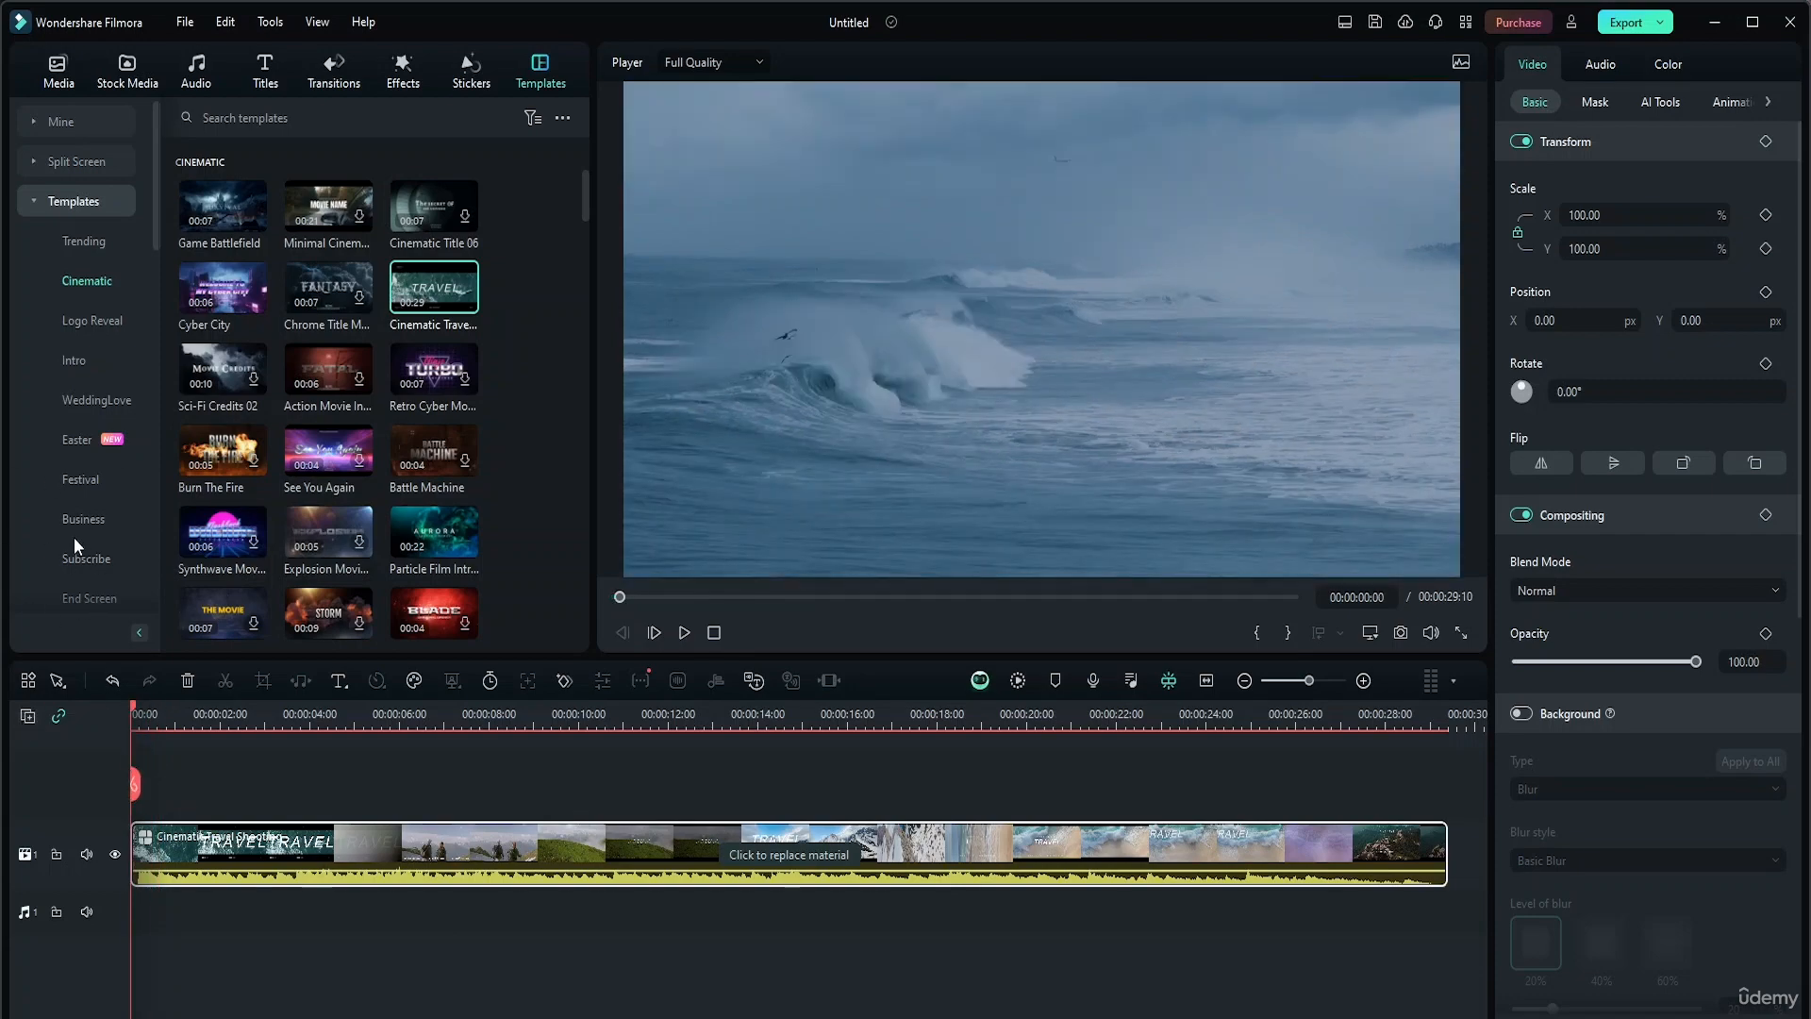
Browse the template categories, including Countdown, Game and Hi-Tech, look through the Hi-Tech templates and open the effects library
{"action": "scroll", "coordinate": [75, 536], "scroll_direction": "down", "scroll_amount": 7}
{"action": "left_click", "coordinate": [96, 400]}
{"action": "left_click", "coordinate": [83, 360]}
{"action": "left_click", "coordinate": [85, 285]}
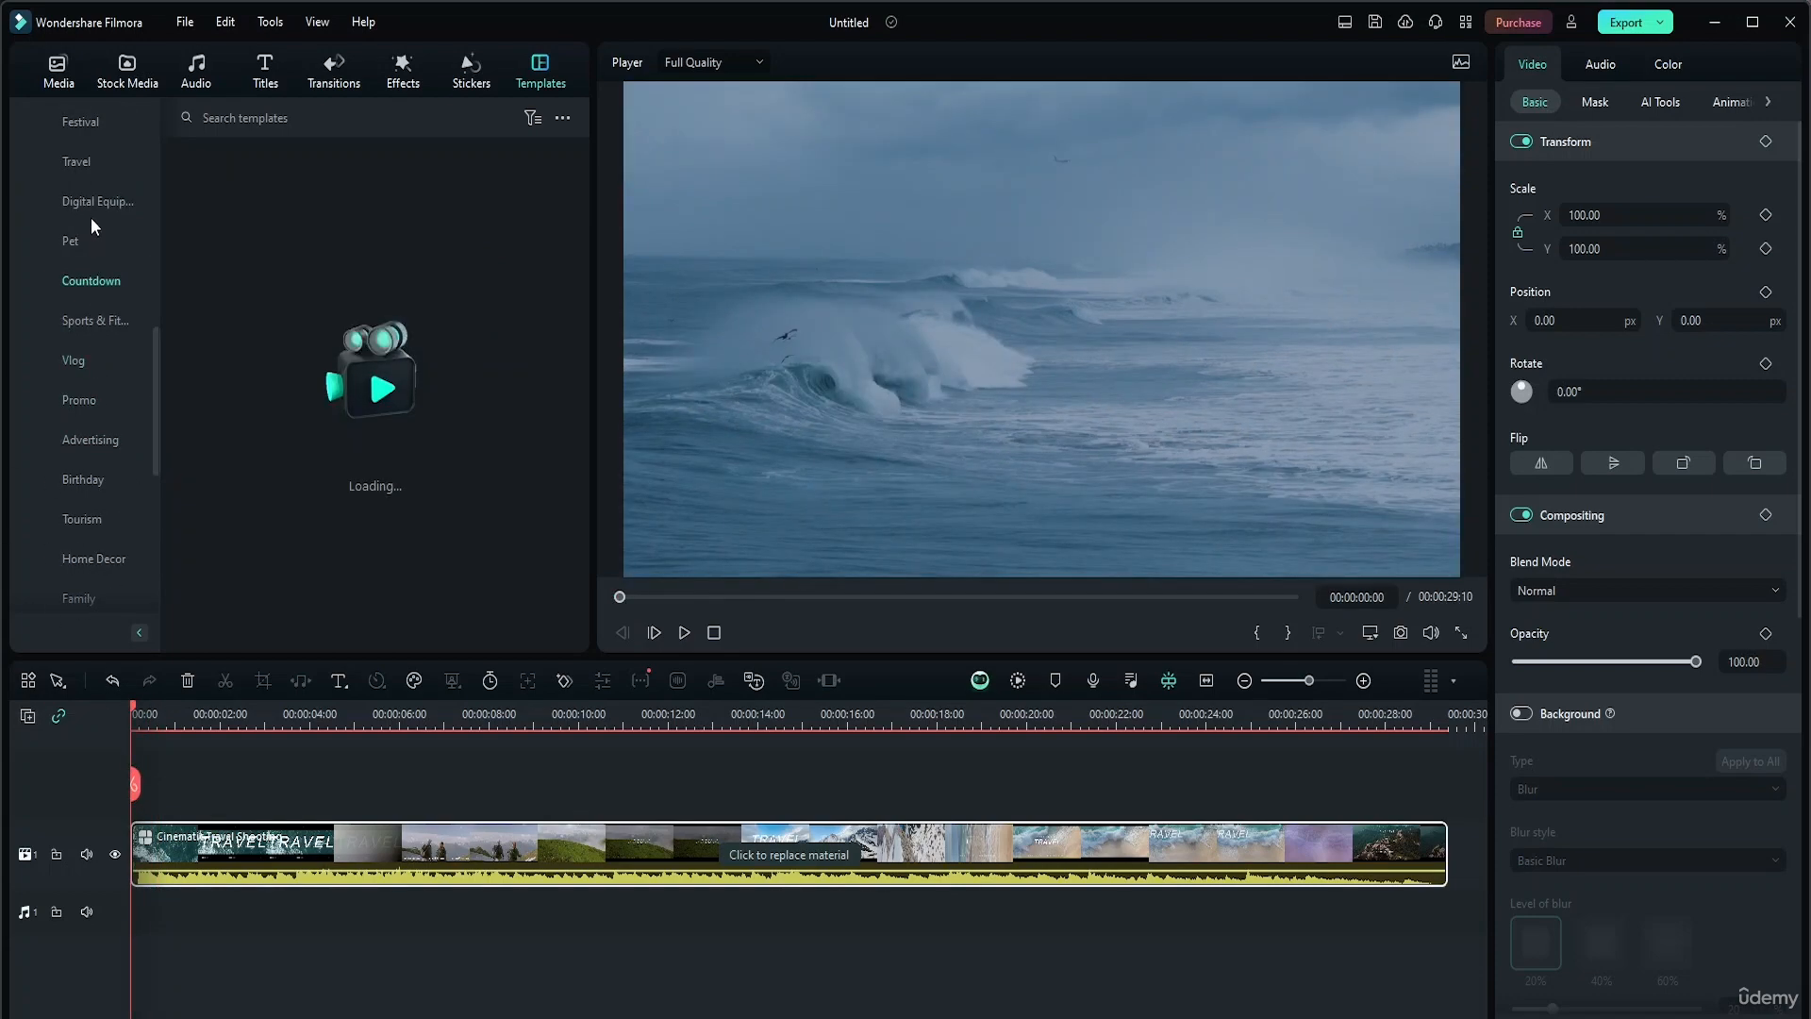
{"action": "scroll", "coordinate": [66, 429], "scroll_direction": "down", "scroll_amount": 5}
{"action": "left_click", "coordinate": [87, 482]}
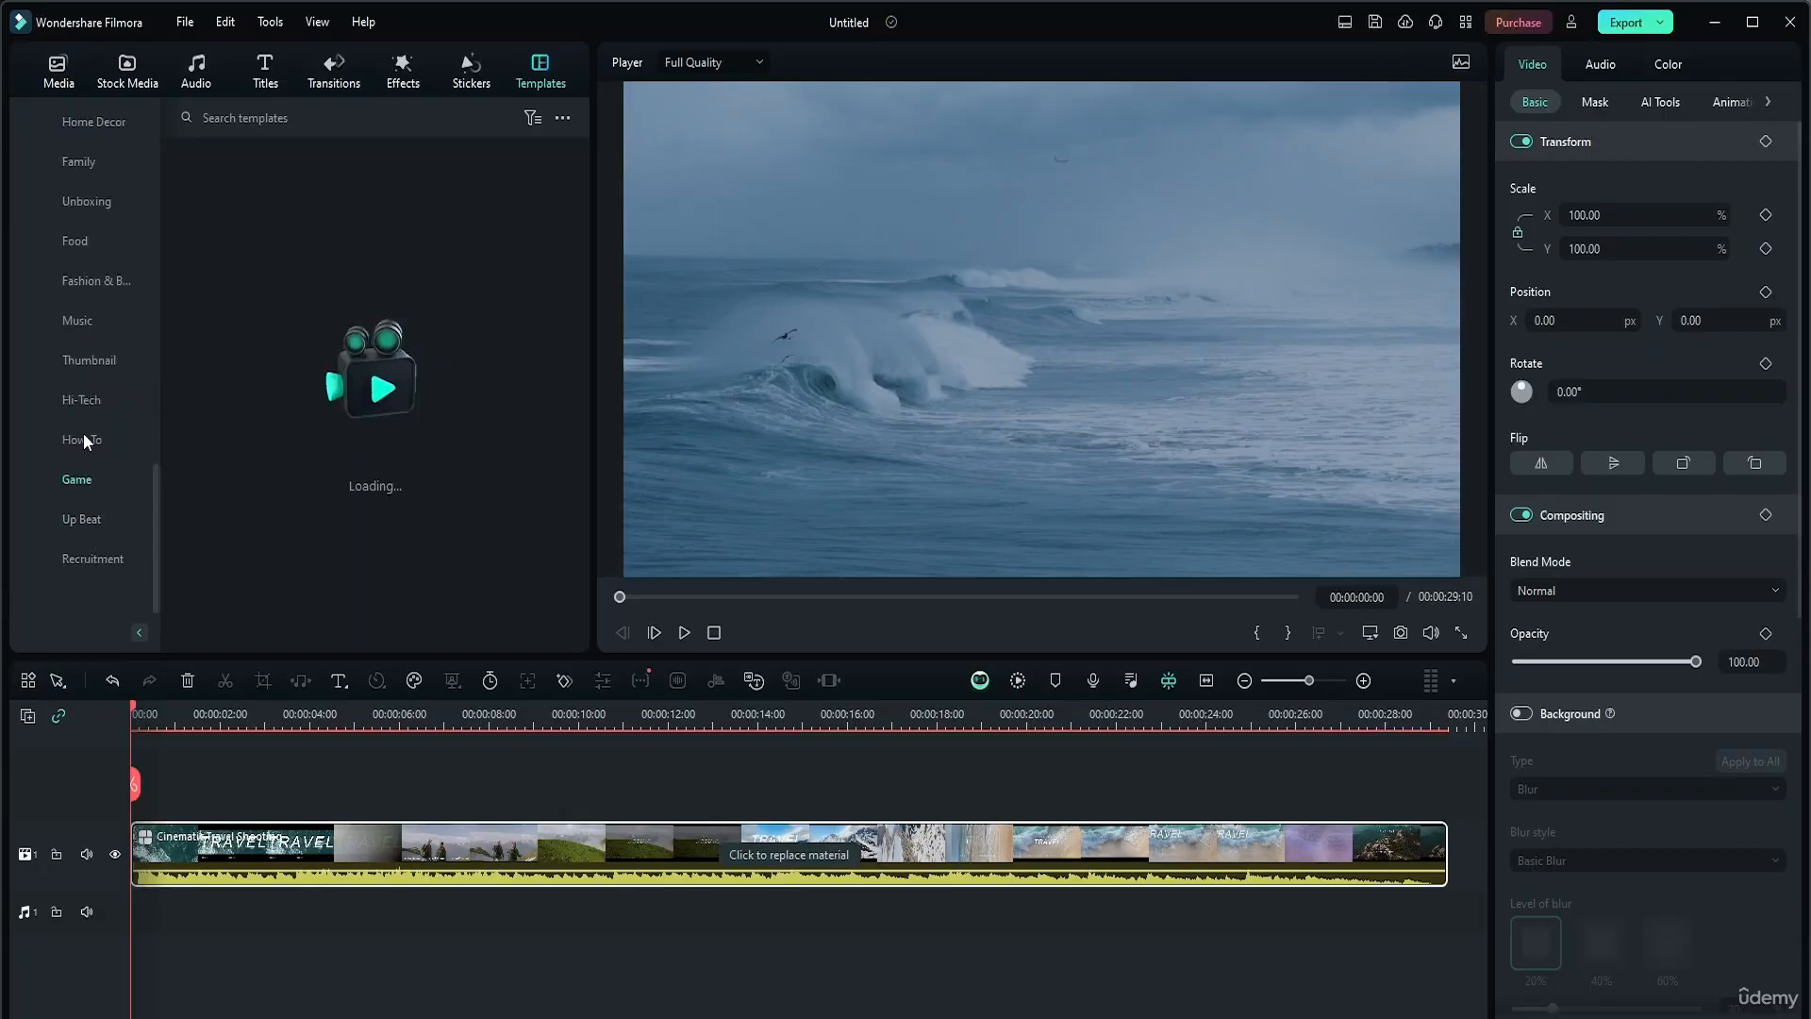
{"action": "scroll", "coordinate": [93, 314], "scroll_direction": "up", "scroll_amount": 6}
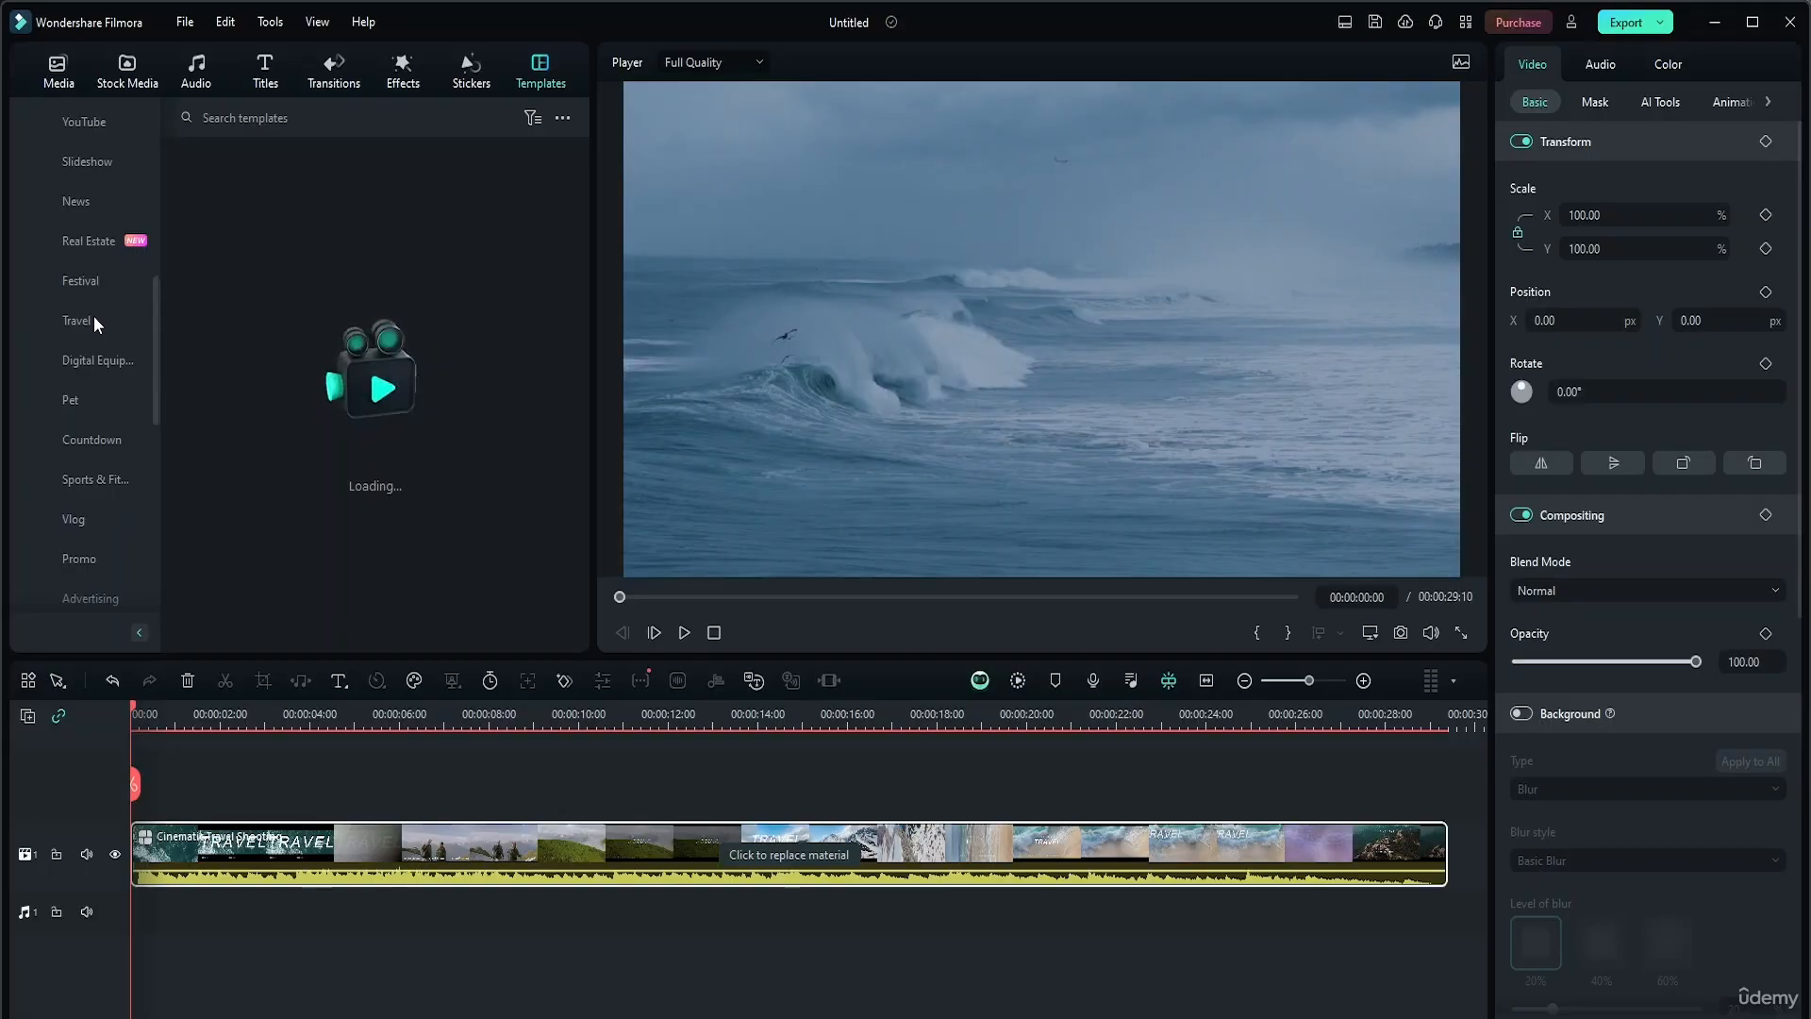
{"action": "scroll", "coordinate": [128, 264], "scroll_direction": "up", "scroll_amount": 5}
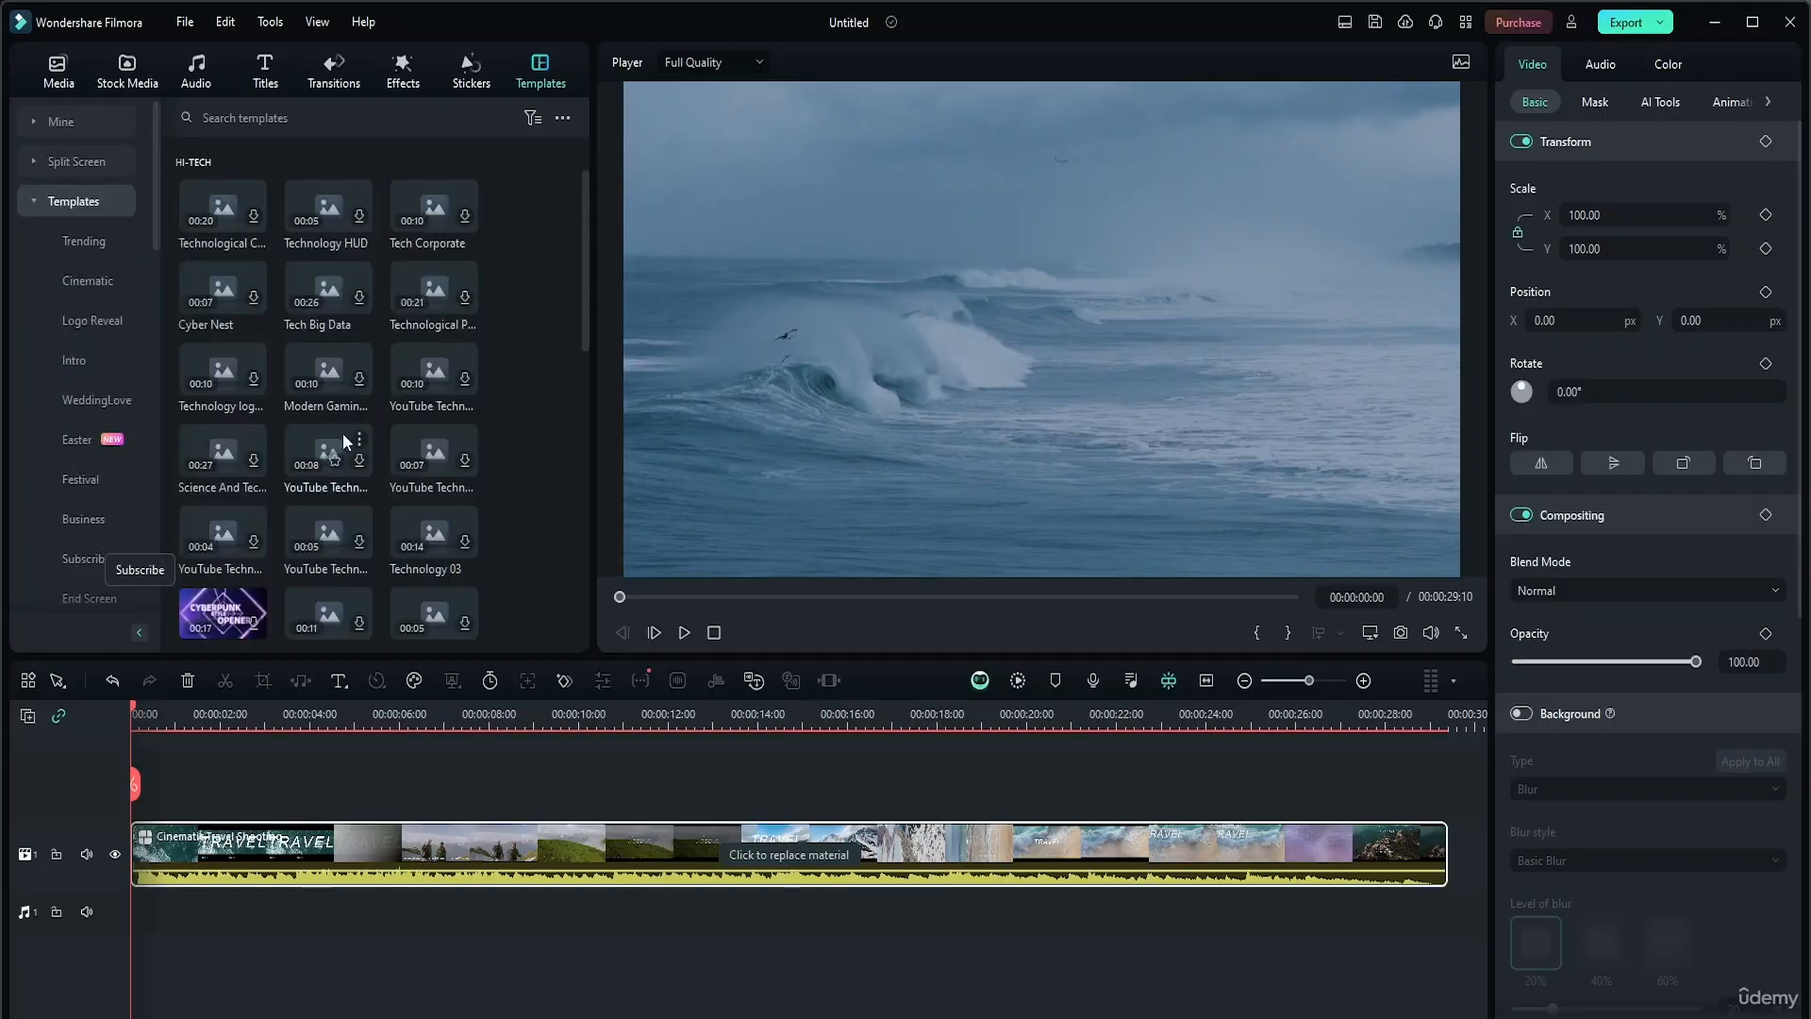
{"action": "scroll", "coordinate": [283, 430], "scroll_direction": "down", "scroll_amount": 10}
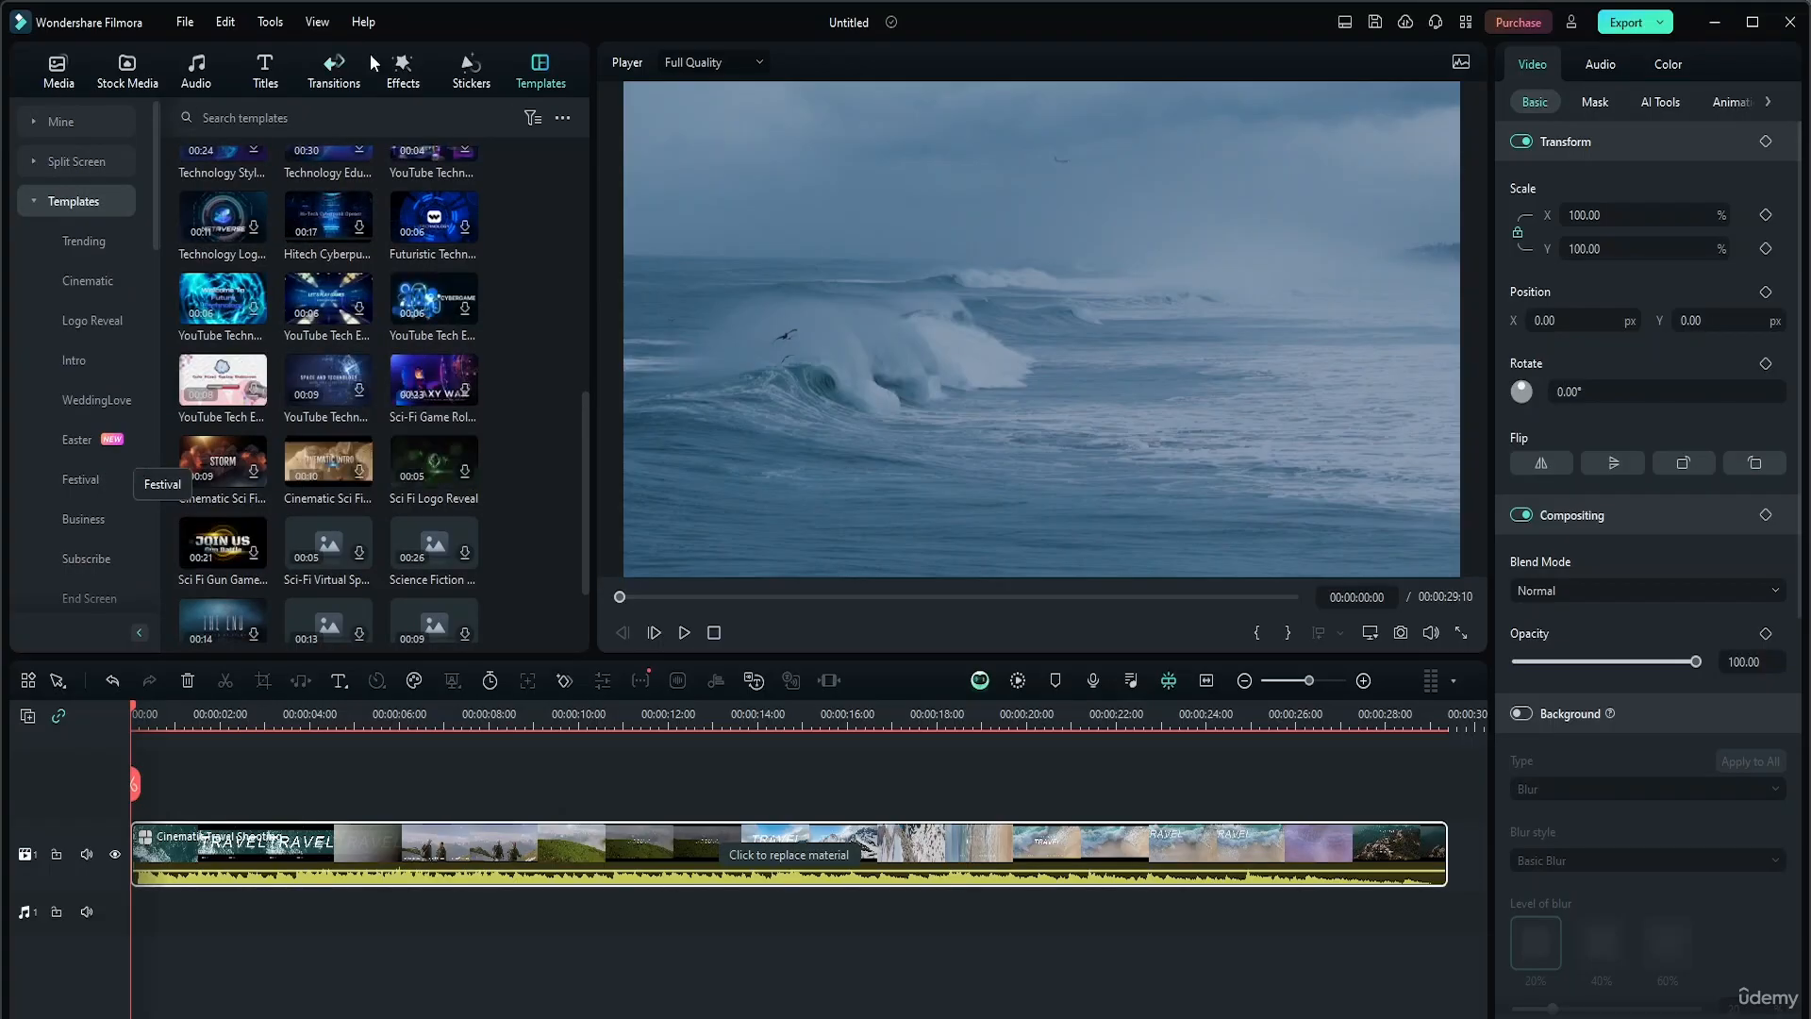
{"action": "left_click", "coordinate": [404, 81]}
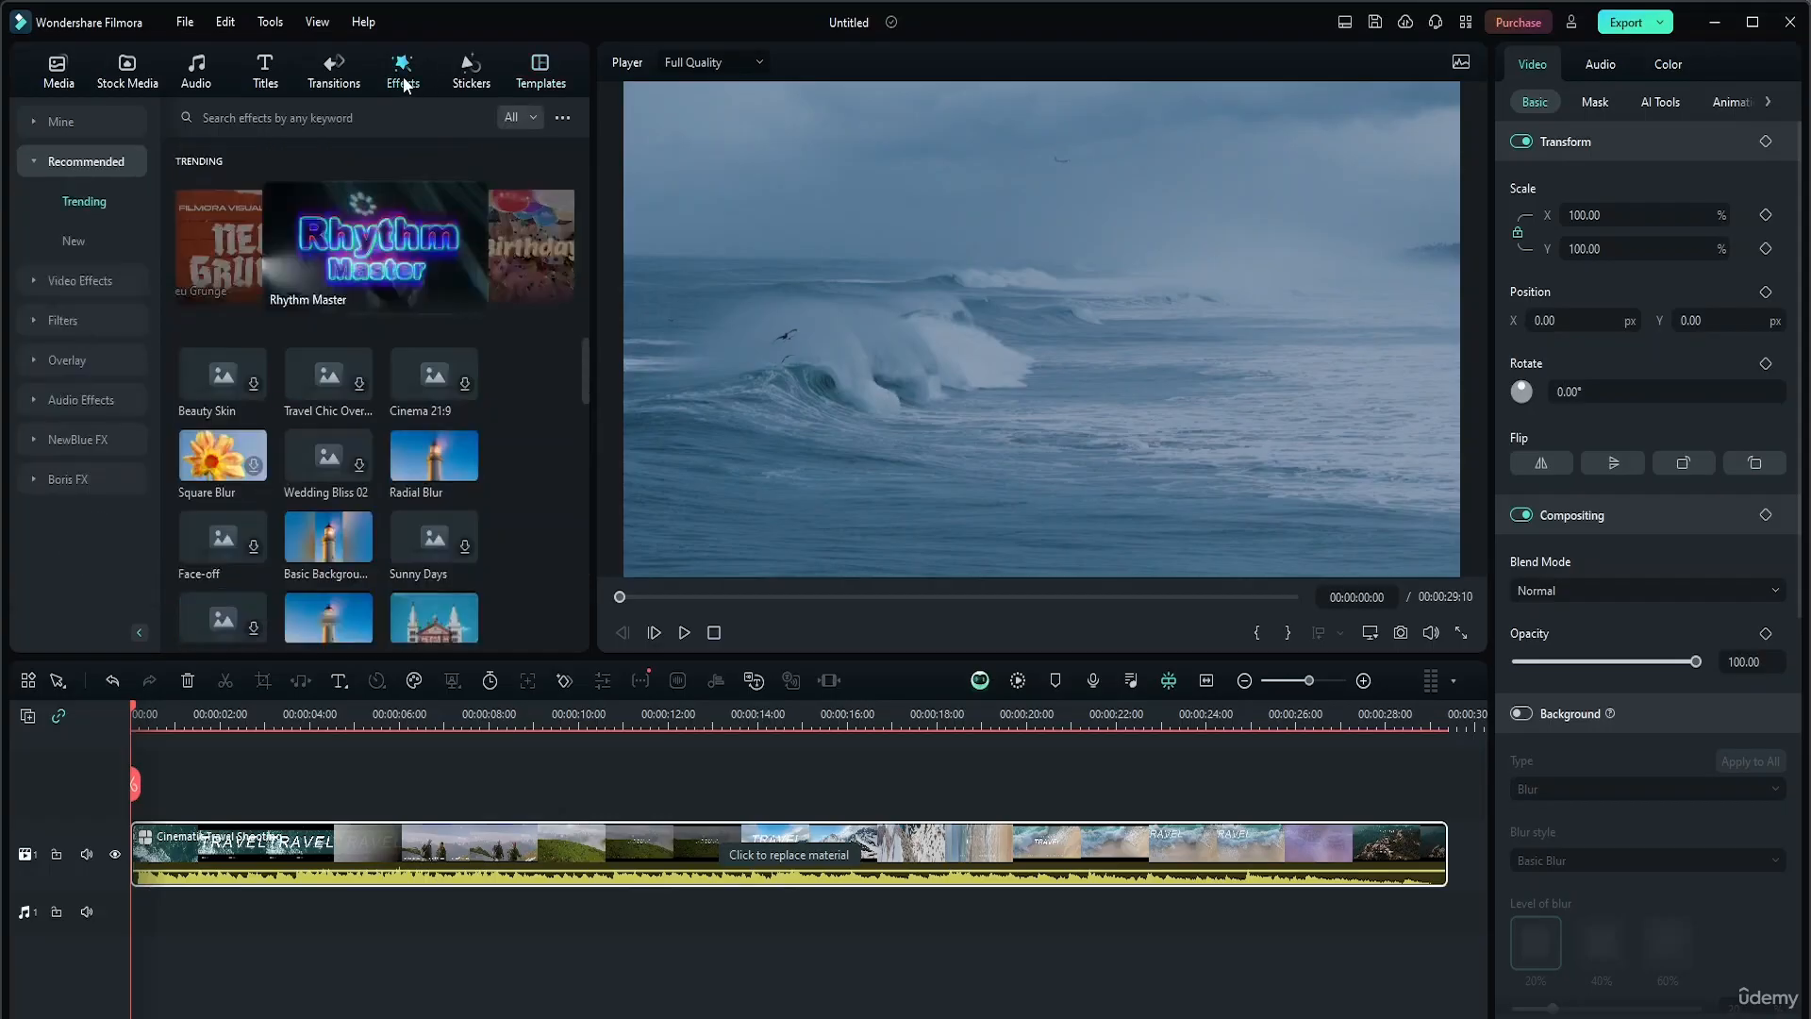
Browse the Video Effects categories and preview the Mosaic and Auto Enhance effects from the Basic group
{"action": "left_click", "coordinate": [18, 148]}
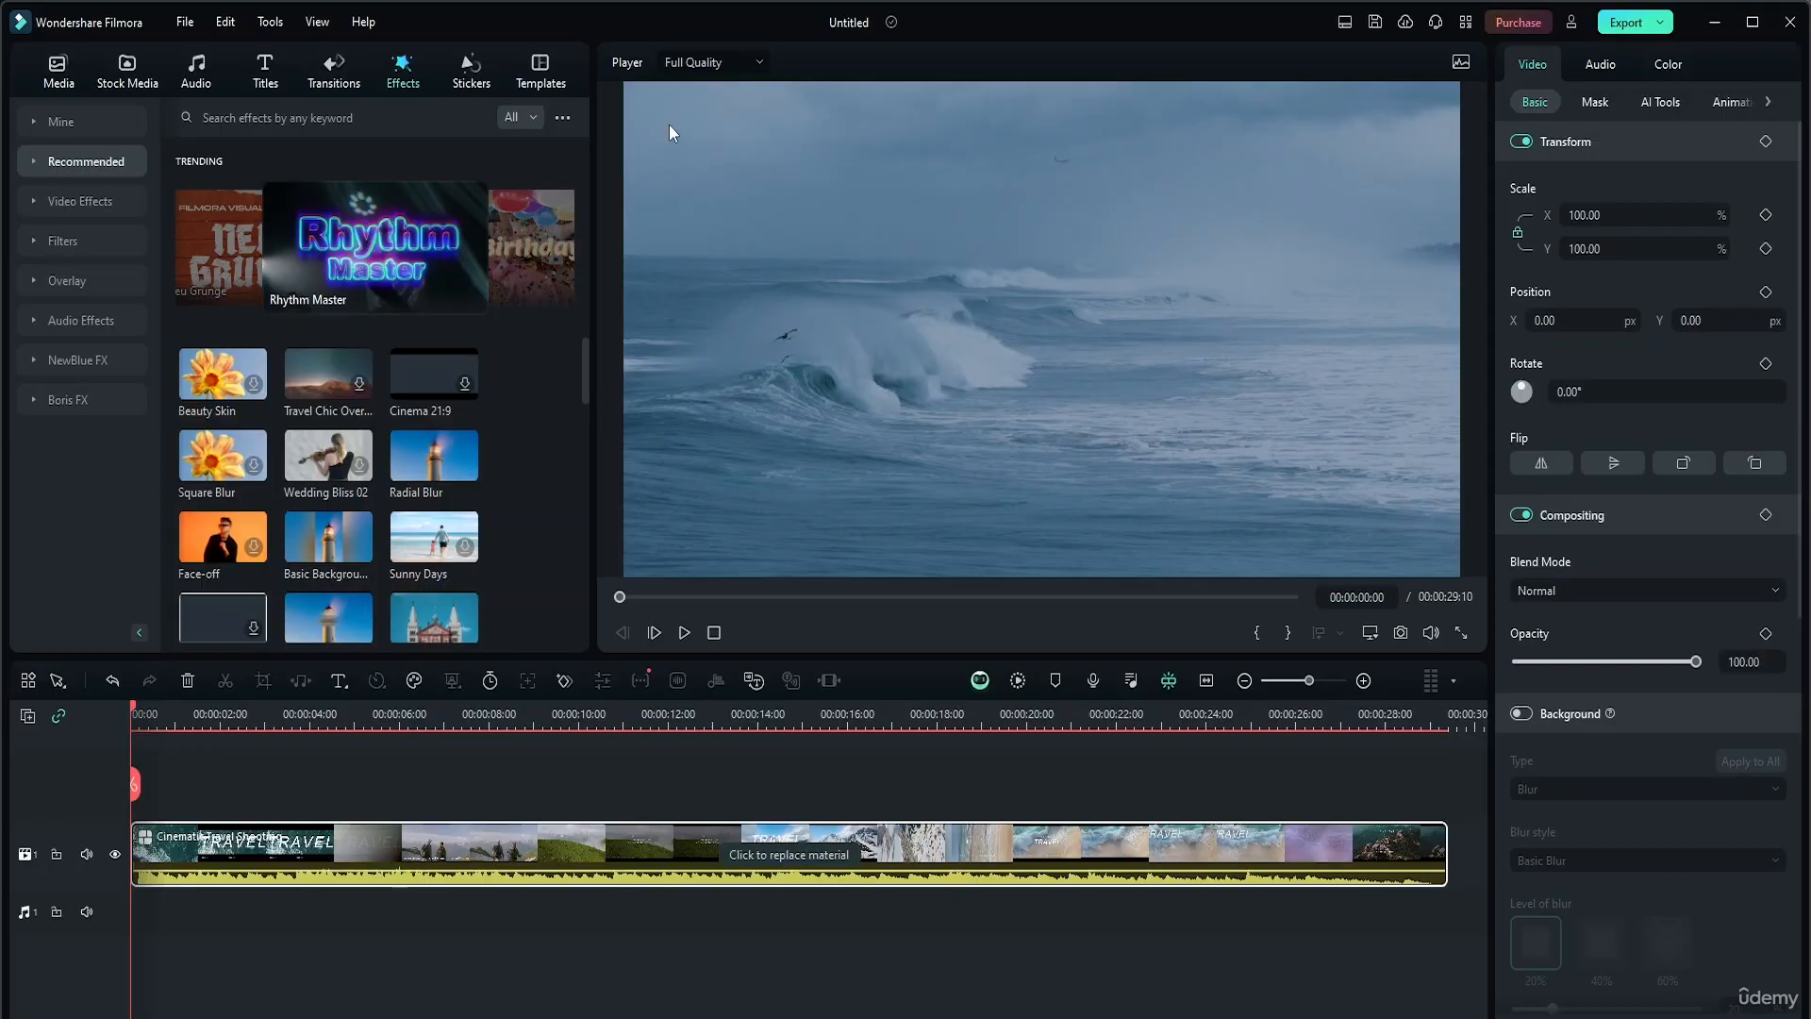
{"action": "left_click", "coordinate": [25, 200]}
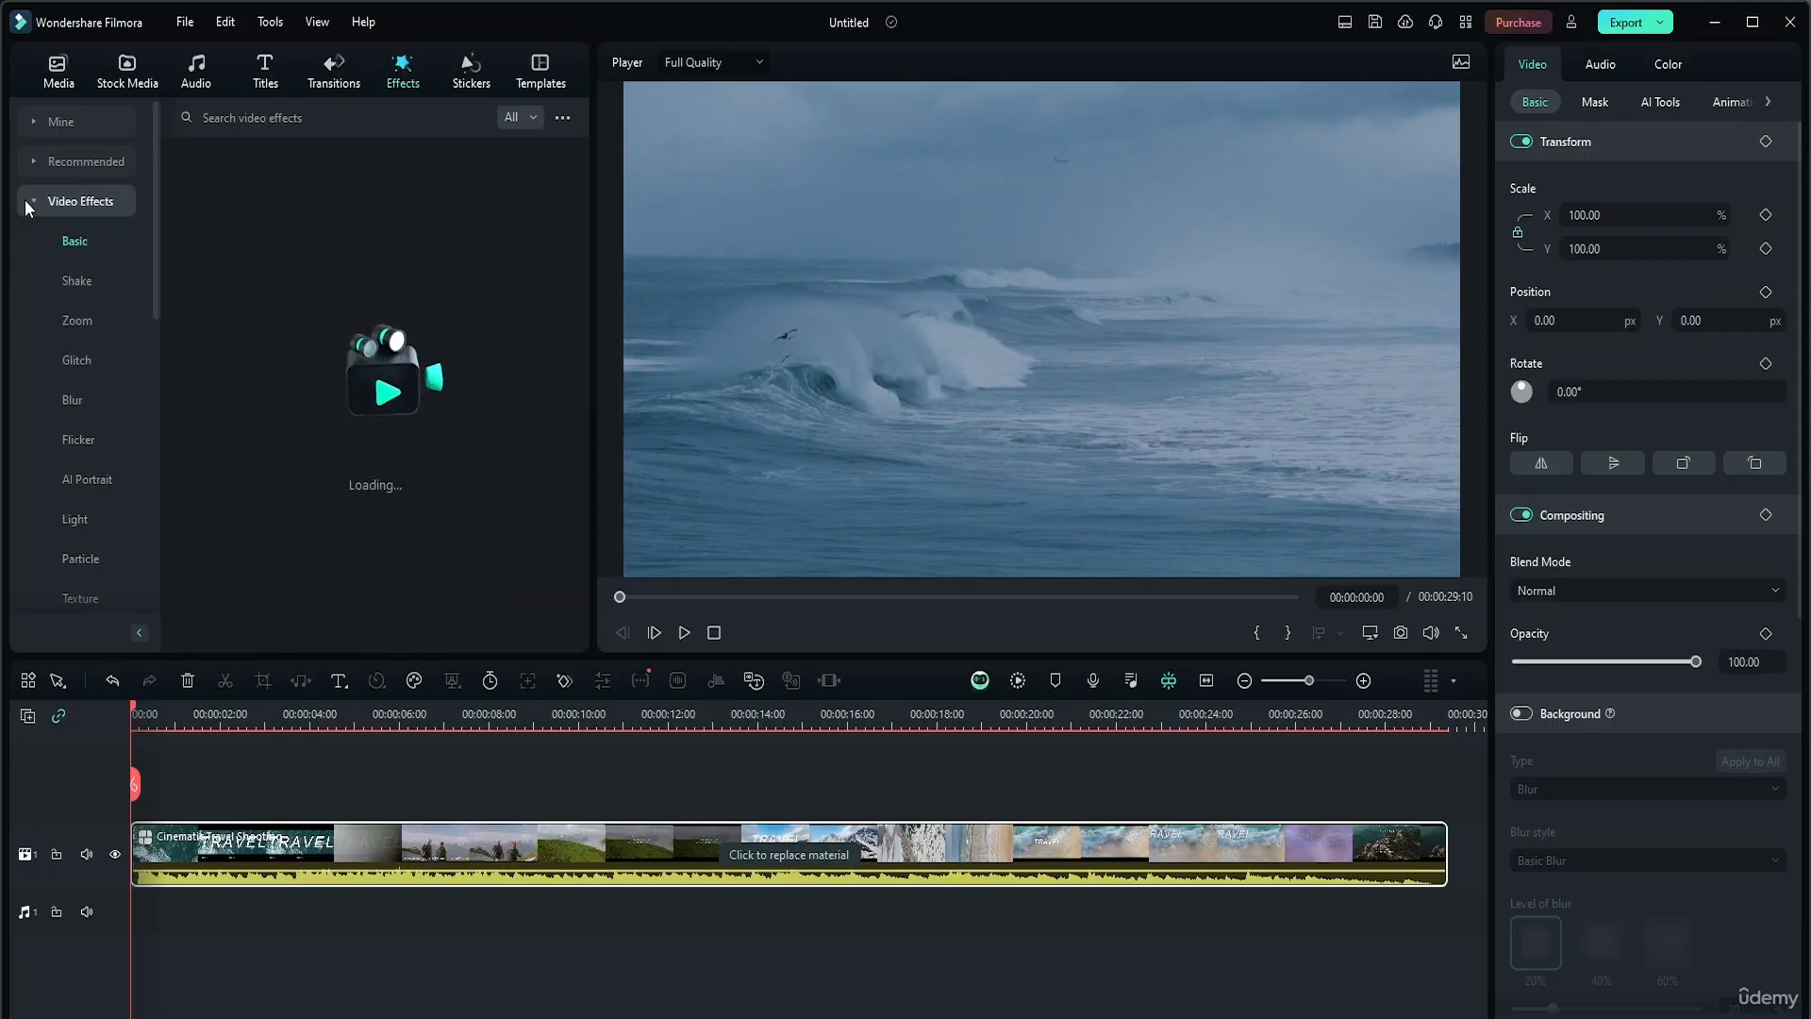
{"action": "scroll", "coordinate": [102, 336], "scroll_direction": "down", "scroll_amount": 4}
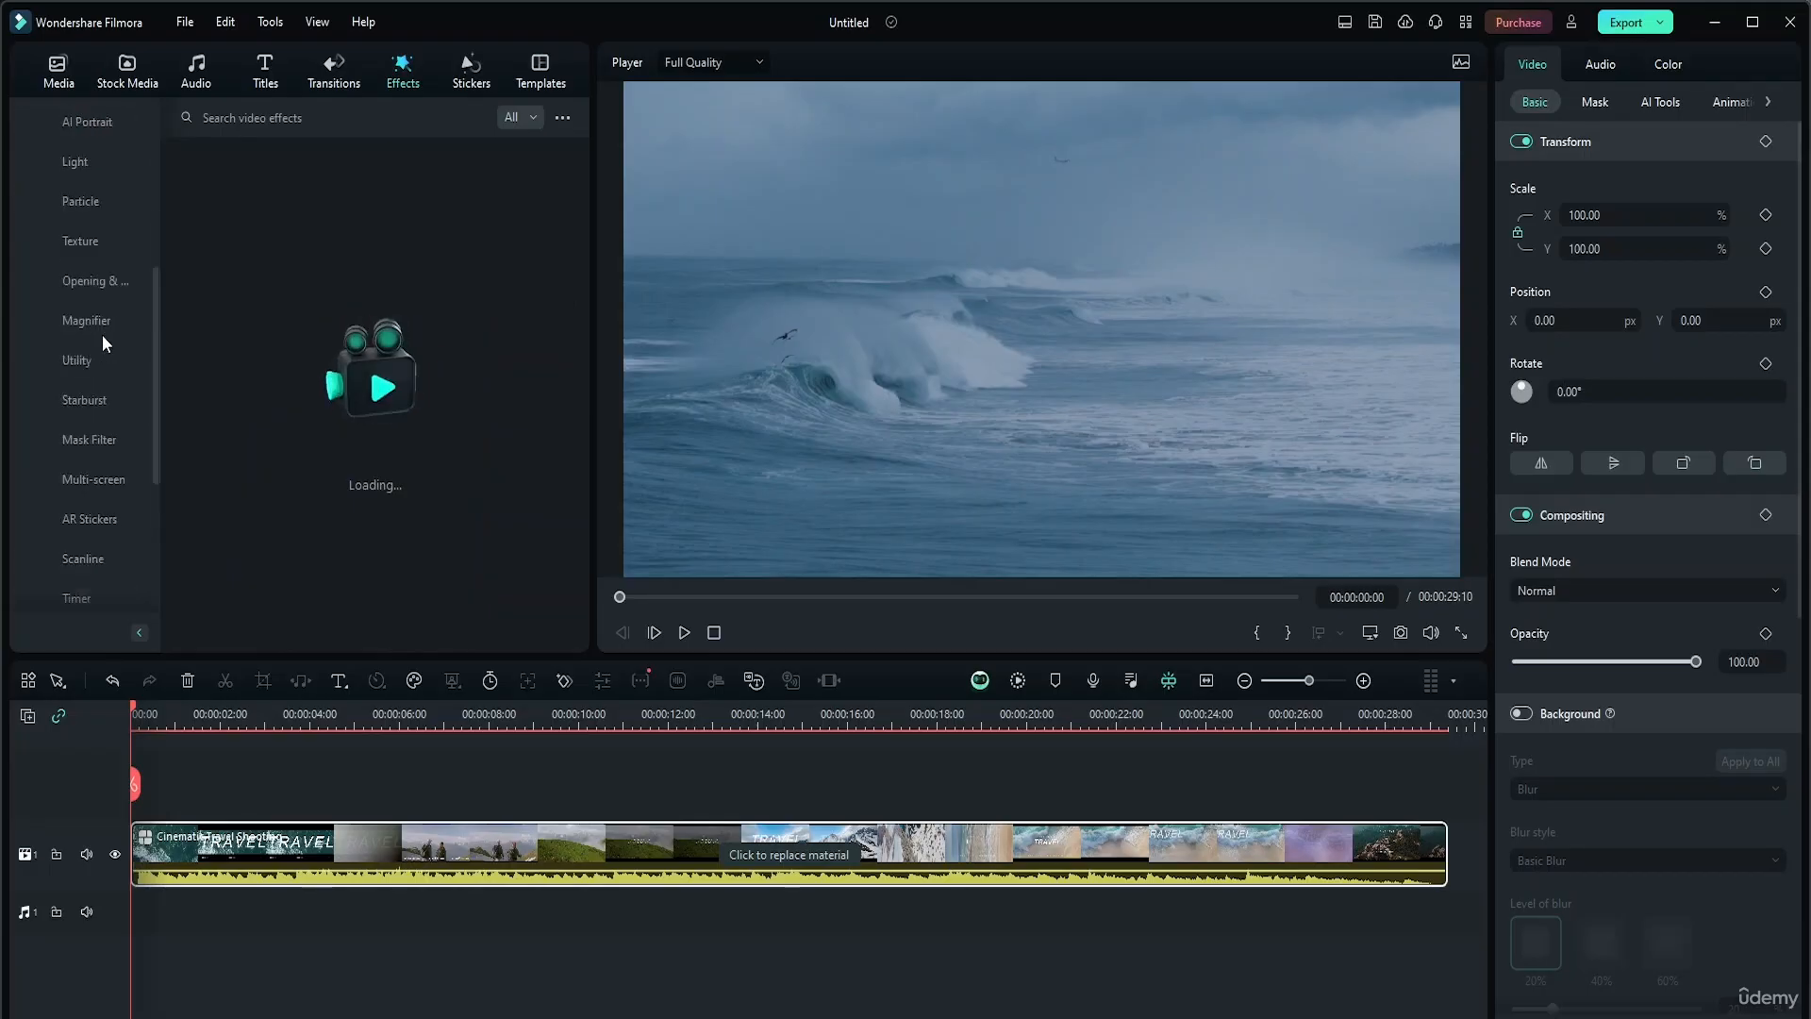
{"action": "scroll", "coordinate": [102, 335], "scroll_direction": "up", "scroll_amount": 4}
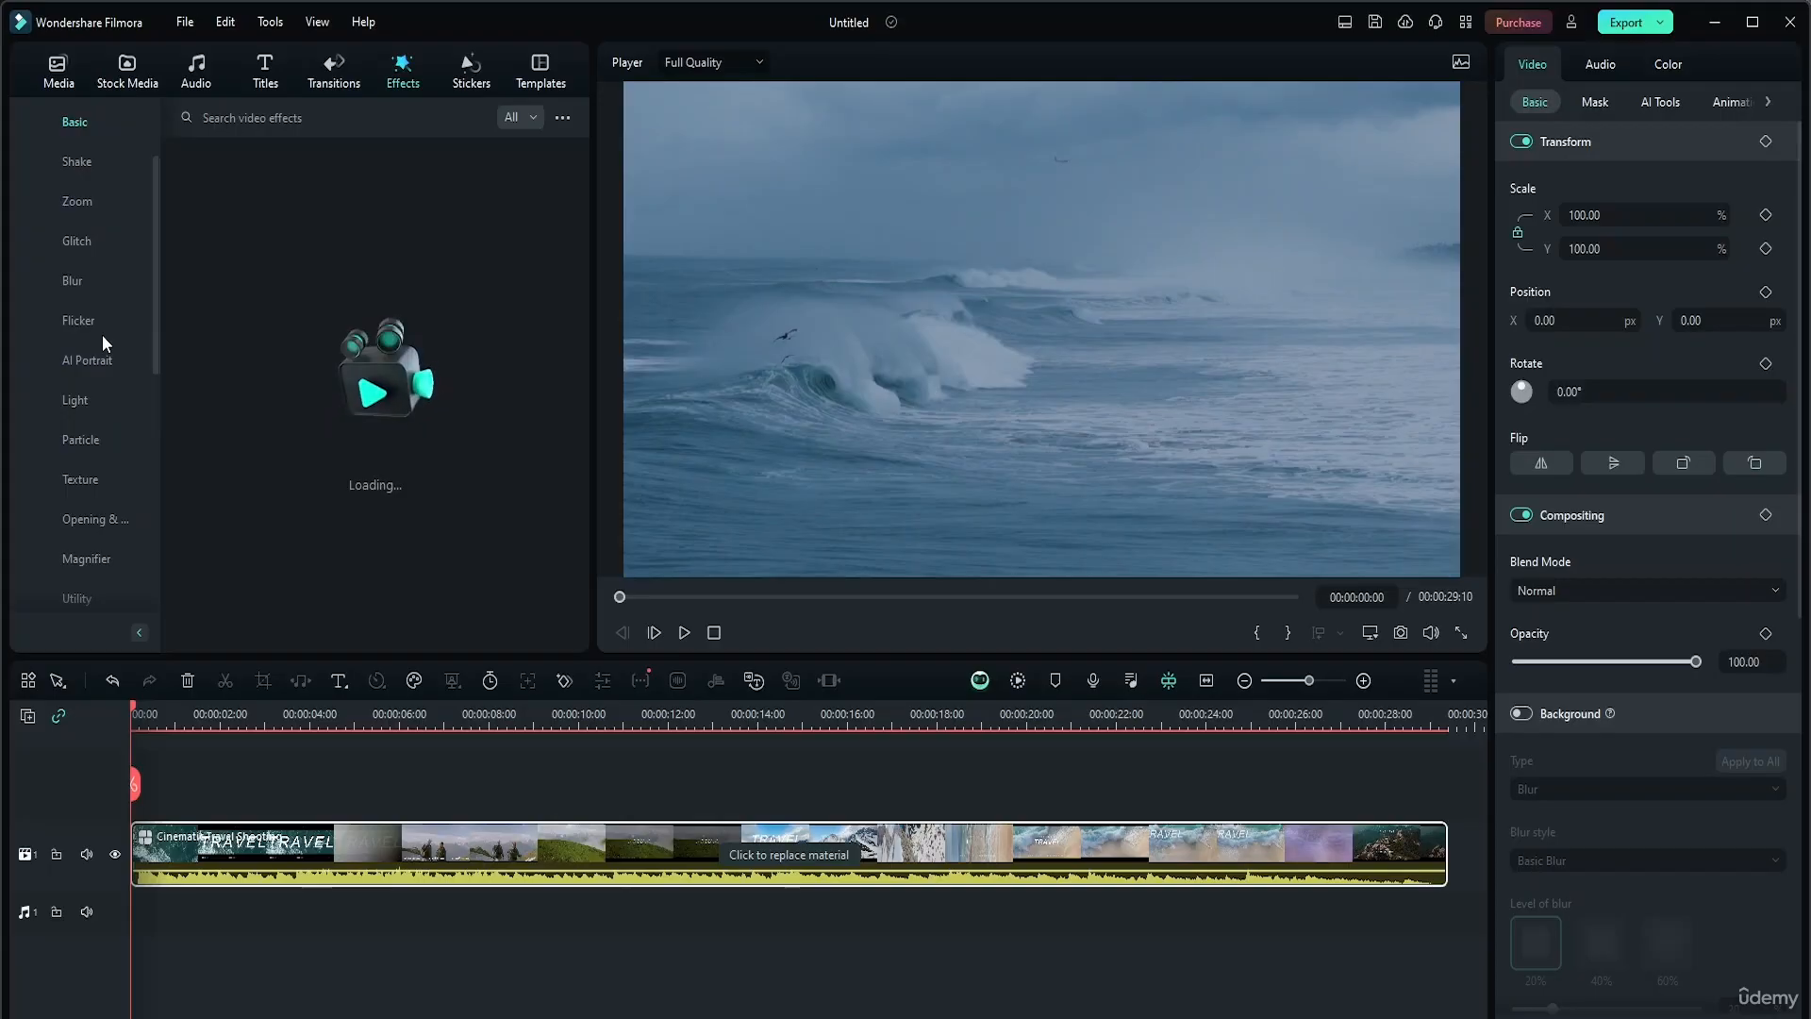
{"action": "scroll", "coordinate": [102, 336], "scroll_direction": "up", "scroll_amount": 2}
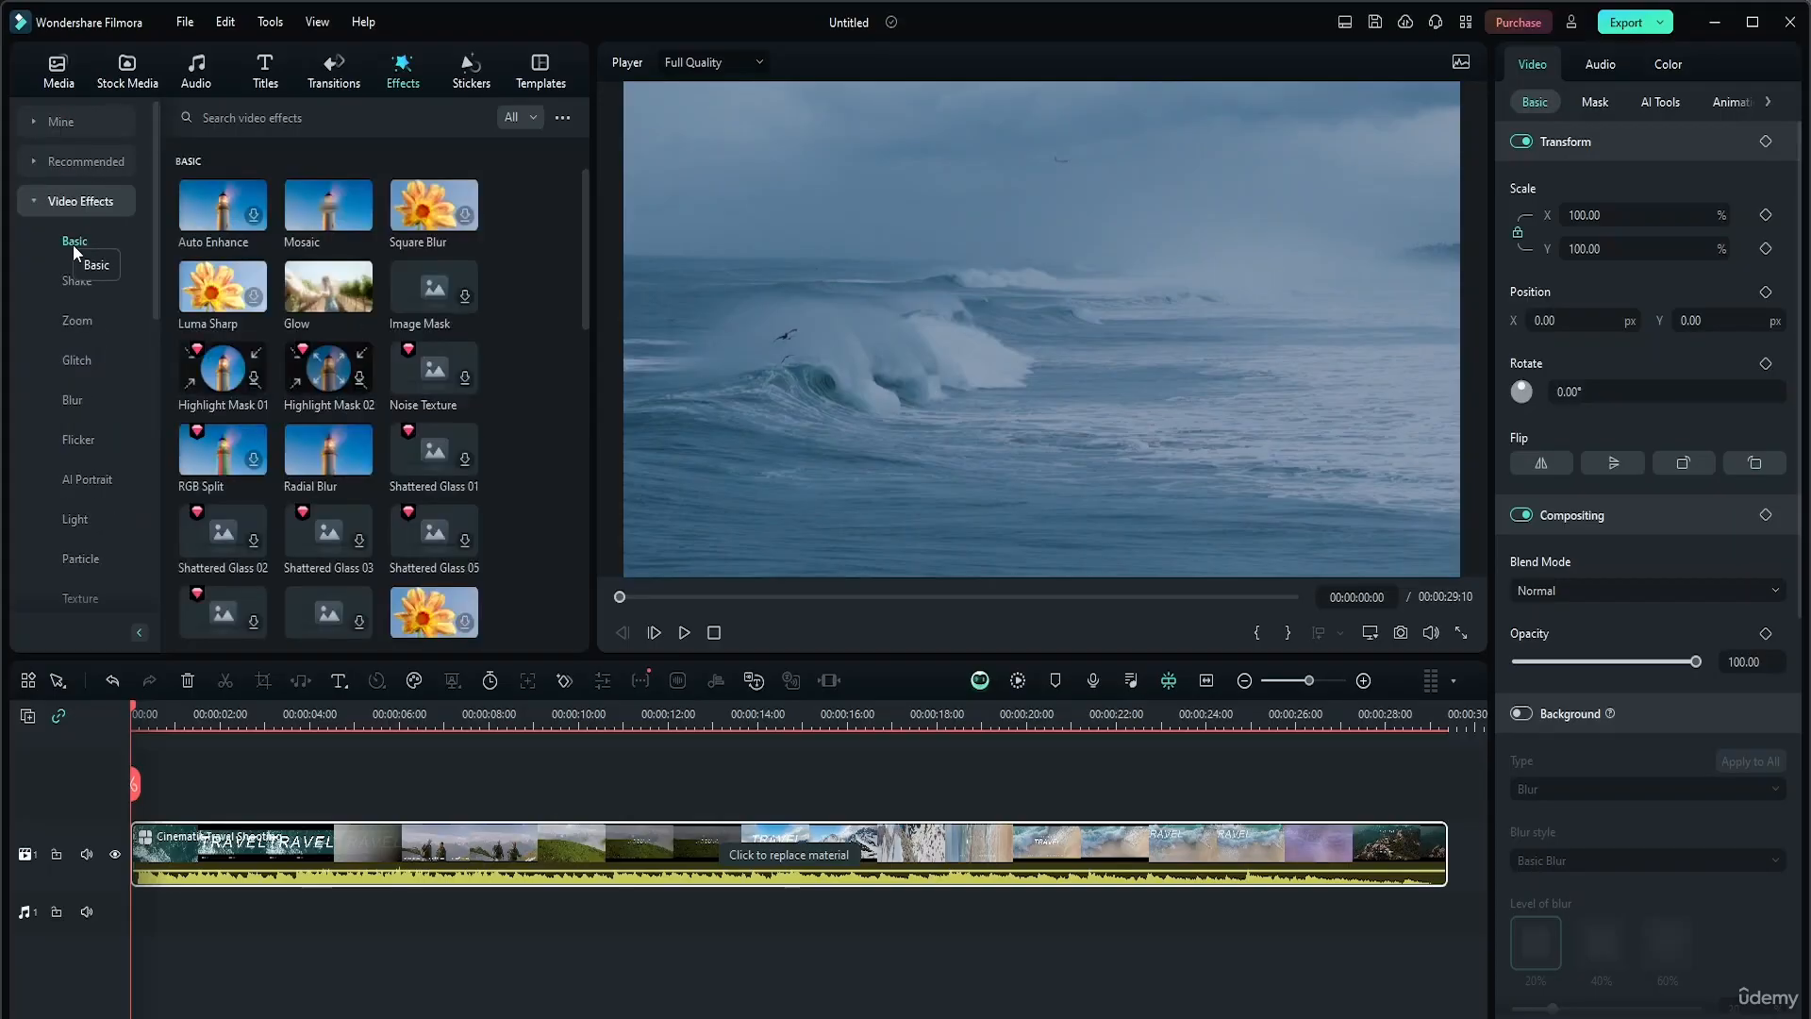
{"action": "left_click", "coordinate": [330, 190]}
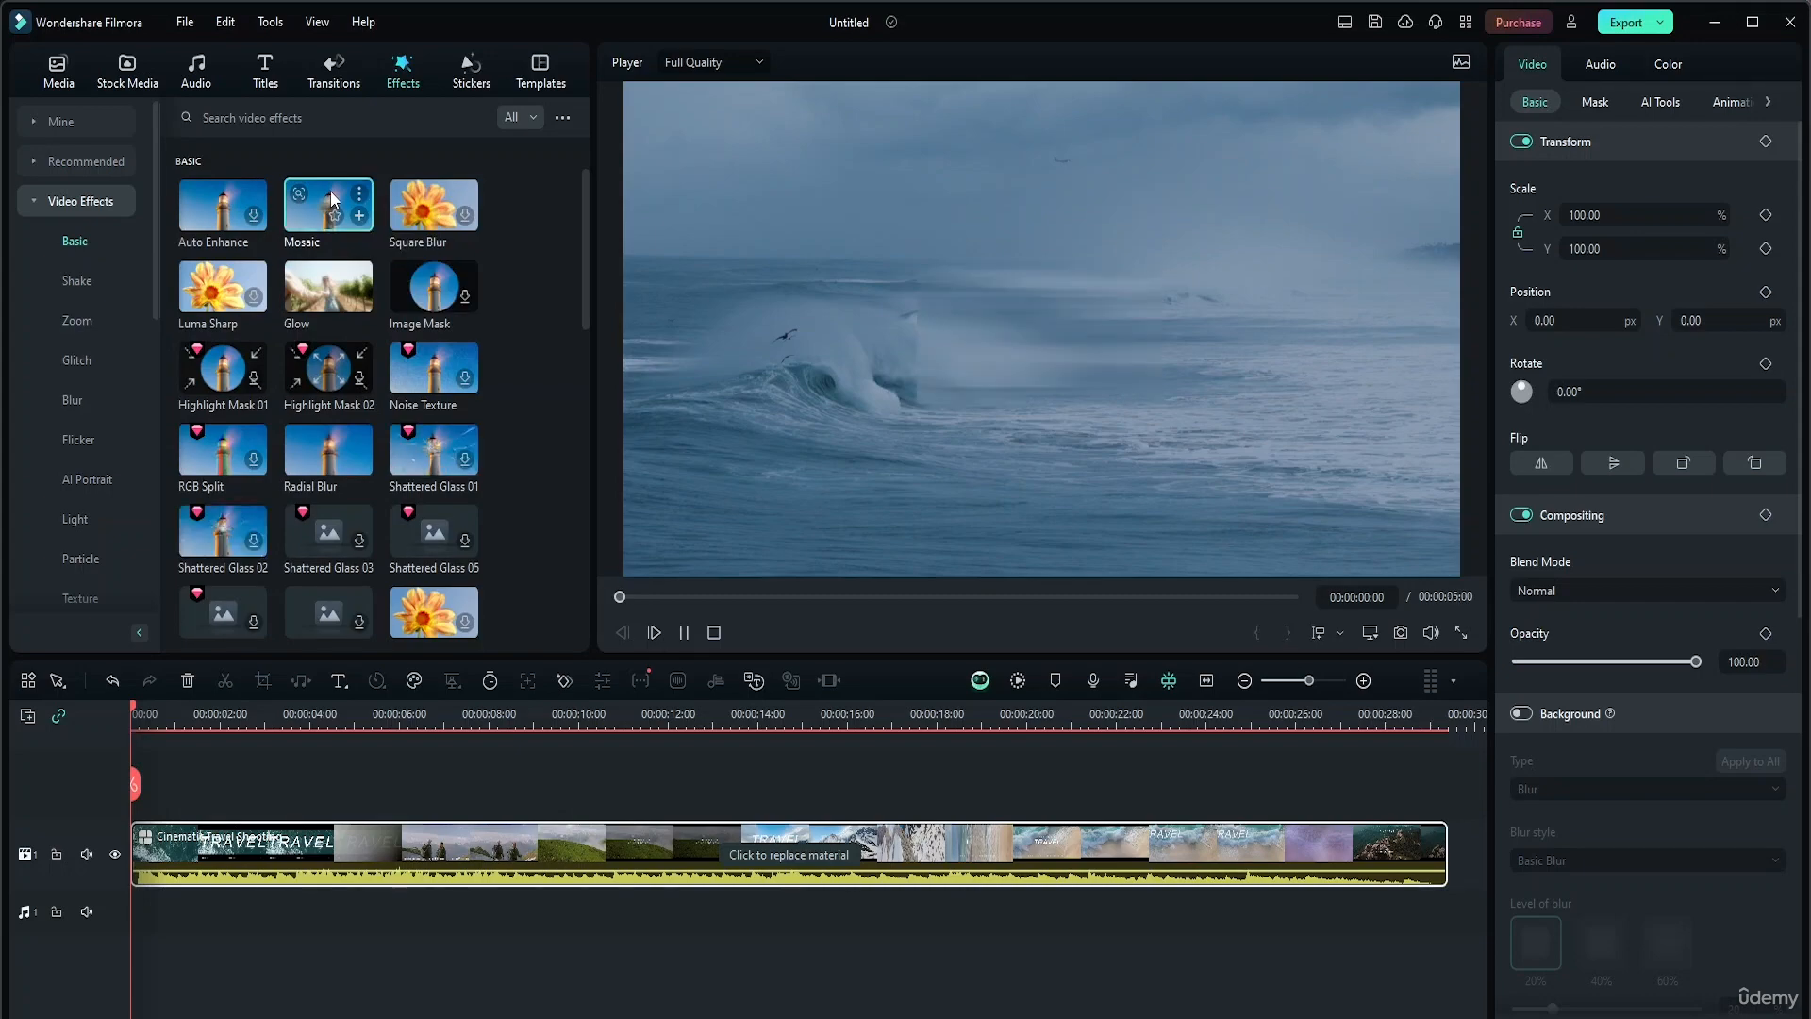
{"action": "left_click", "coordinate": [234, 205]}
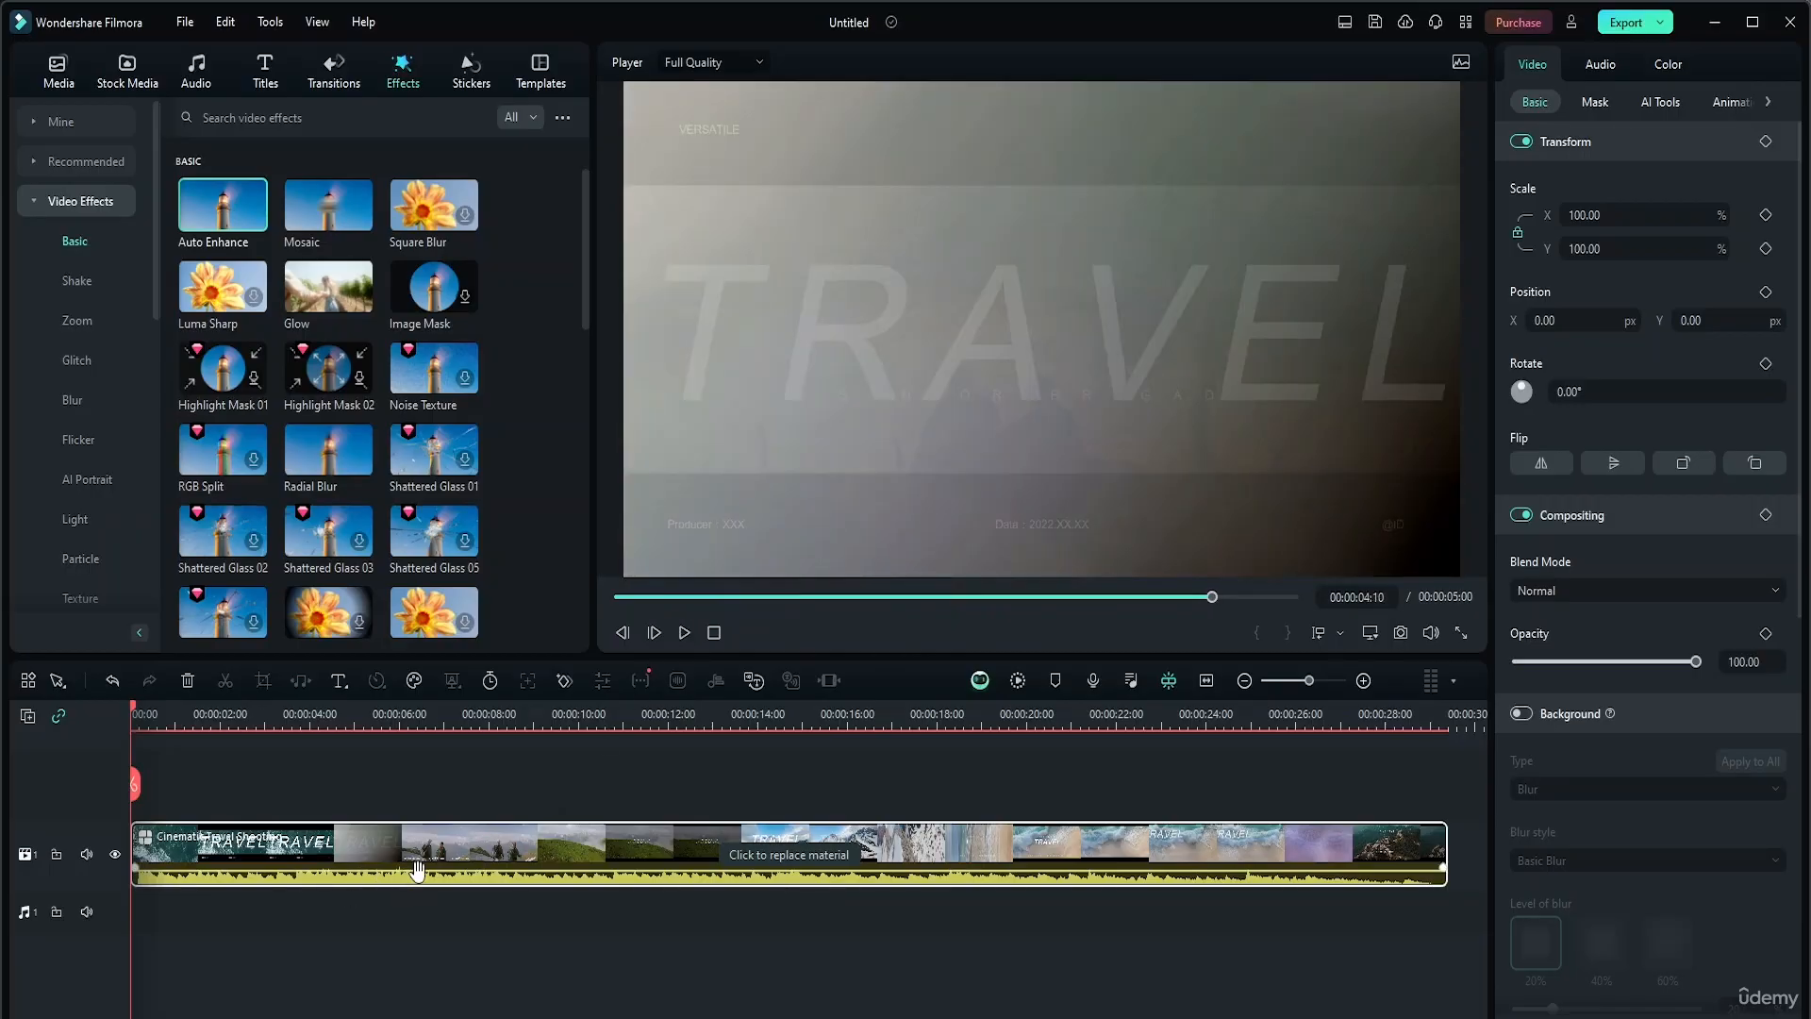
Lower the travel template clip's audio volume on the timeline and preview the Auto Enhance and Mosaic effects again
{"action": "left_click_drag", "start_coordinate": [418, 868], "coordinate": [450, 876]}
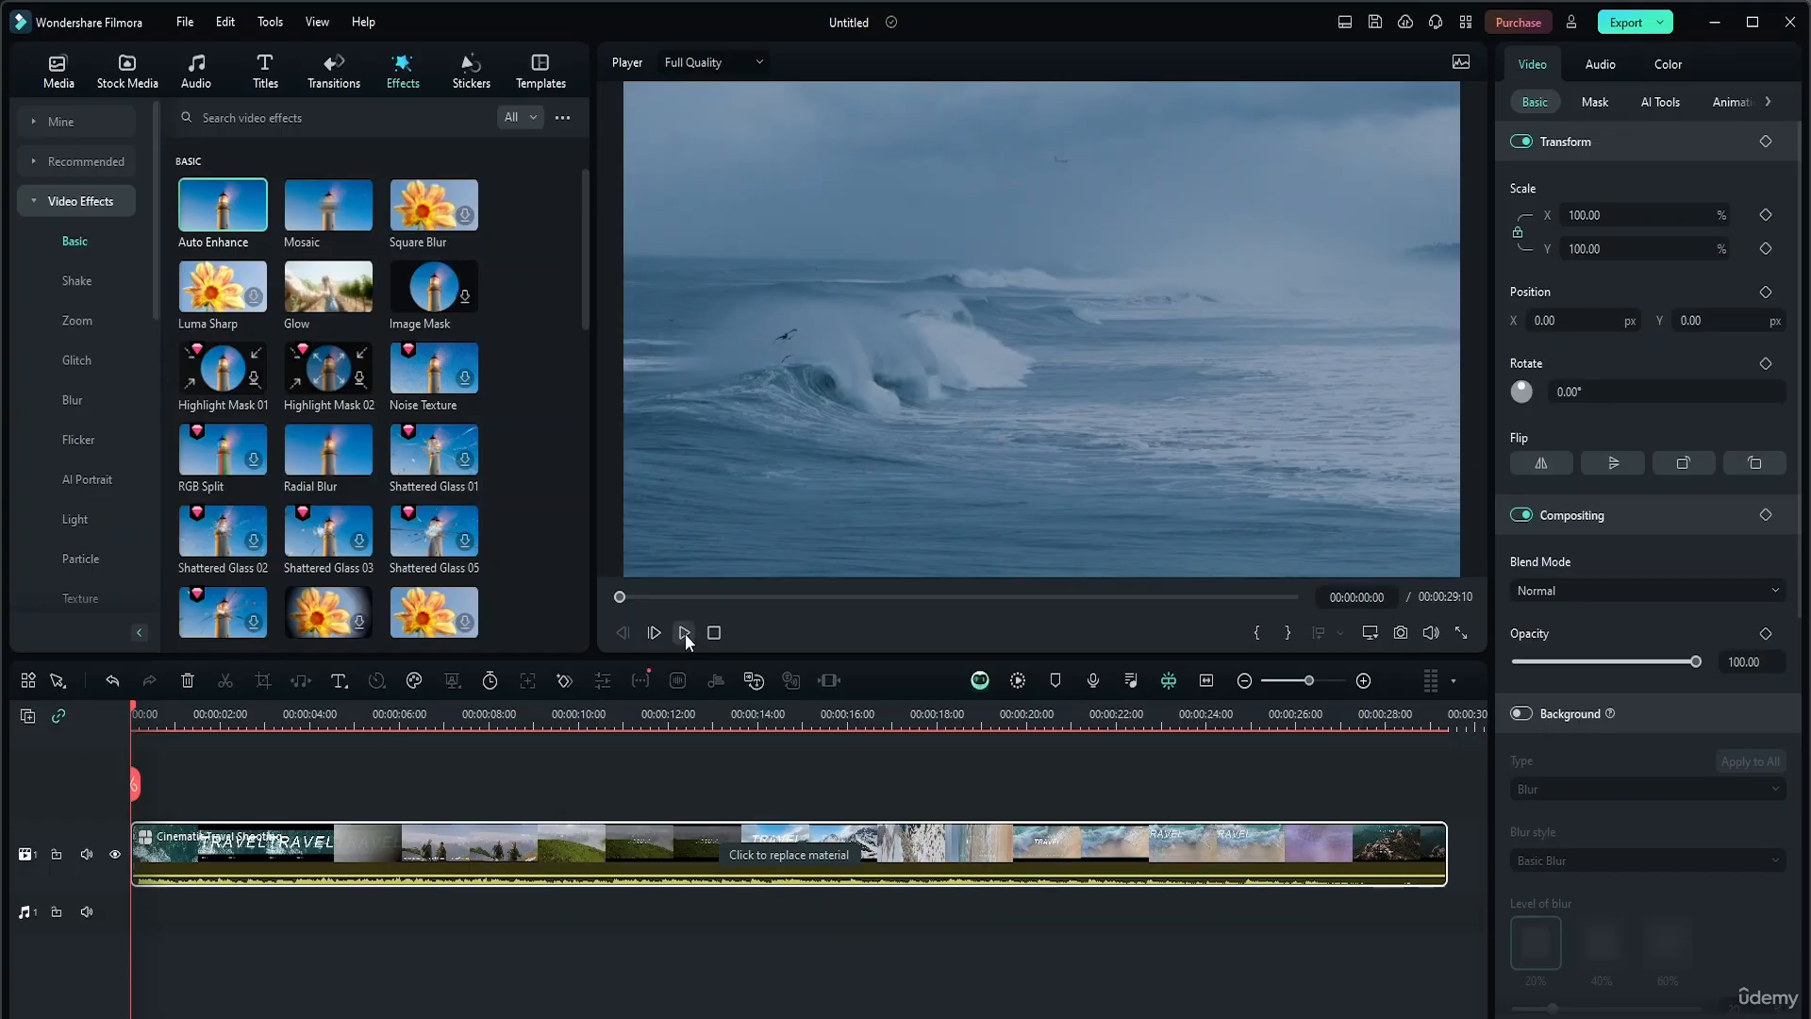
{"action": "left_click", "coordinate": [237, 211]}
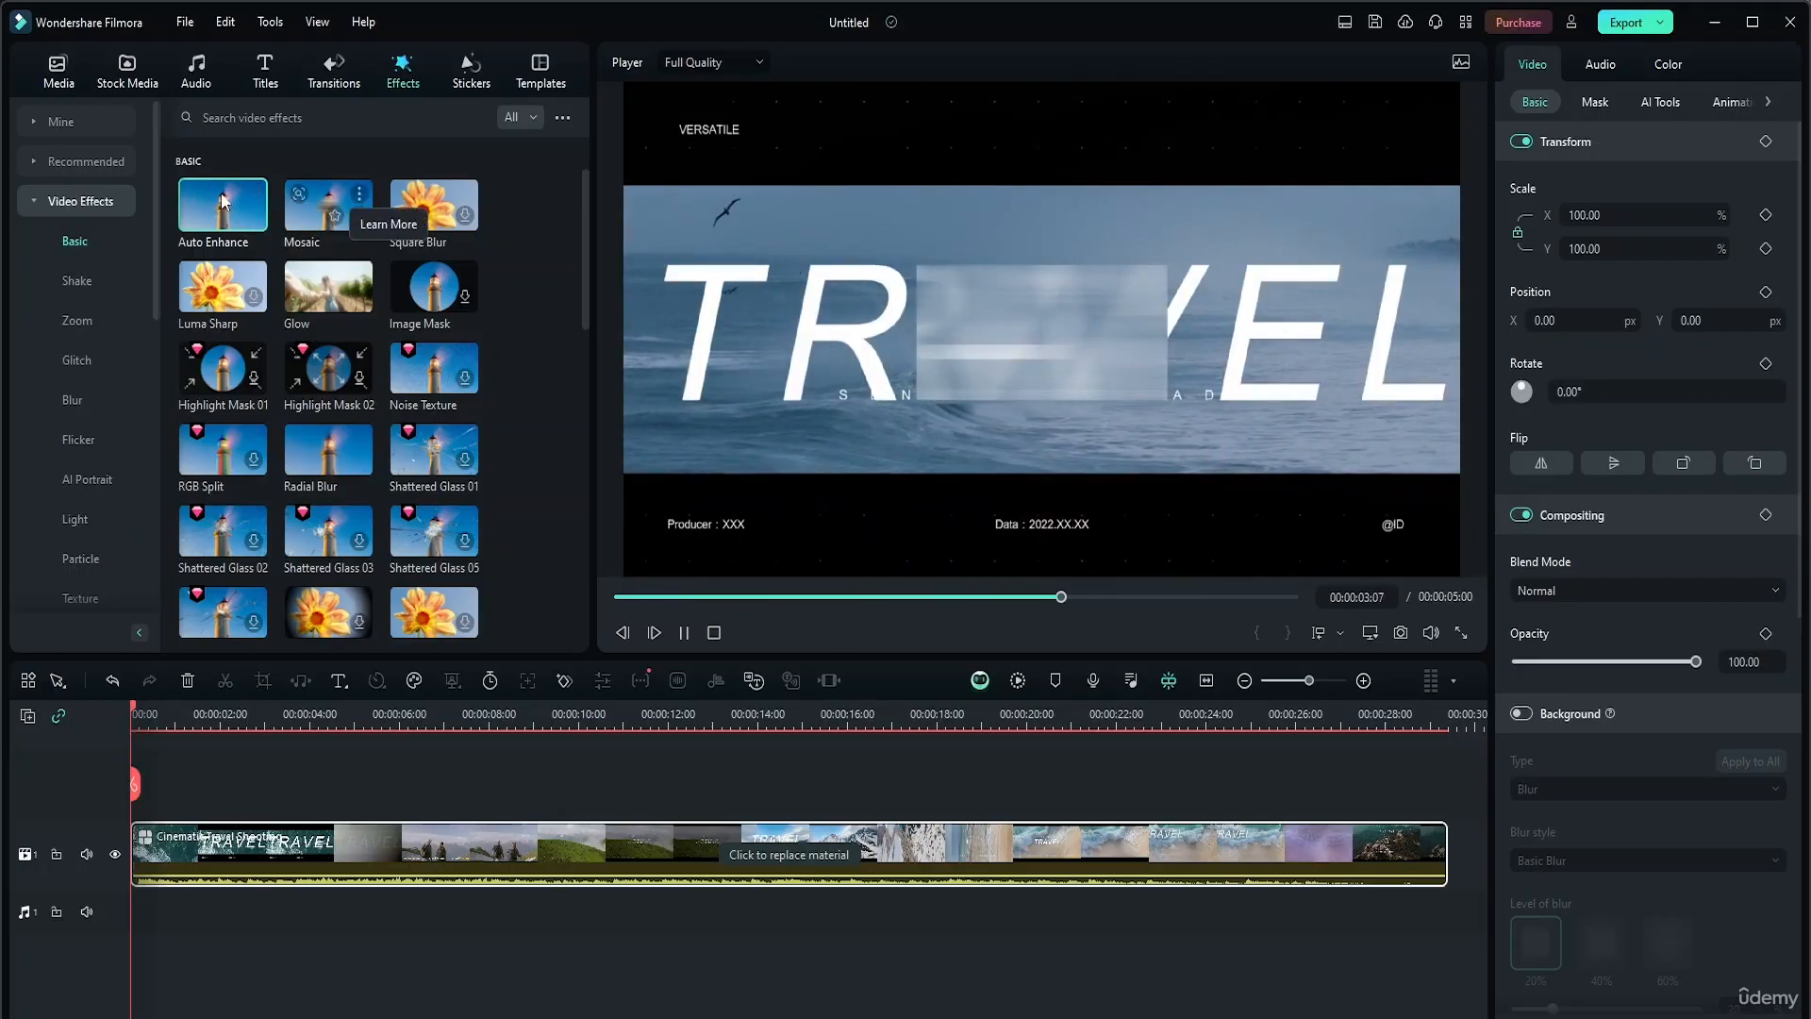
Add the Auto Enhance effect on the track above the travel template, align both to the timeline start and play the result
{"action": "left_click_drag", "start_coordinate": [223, 199], "coordinate": [216, 859]}
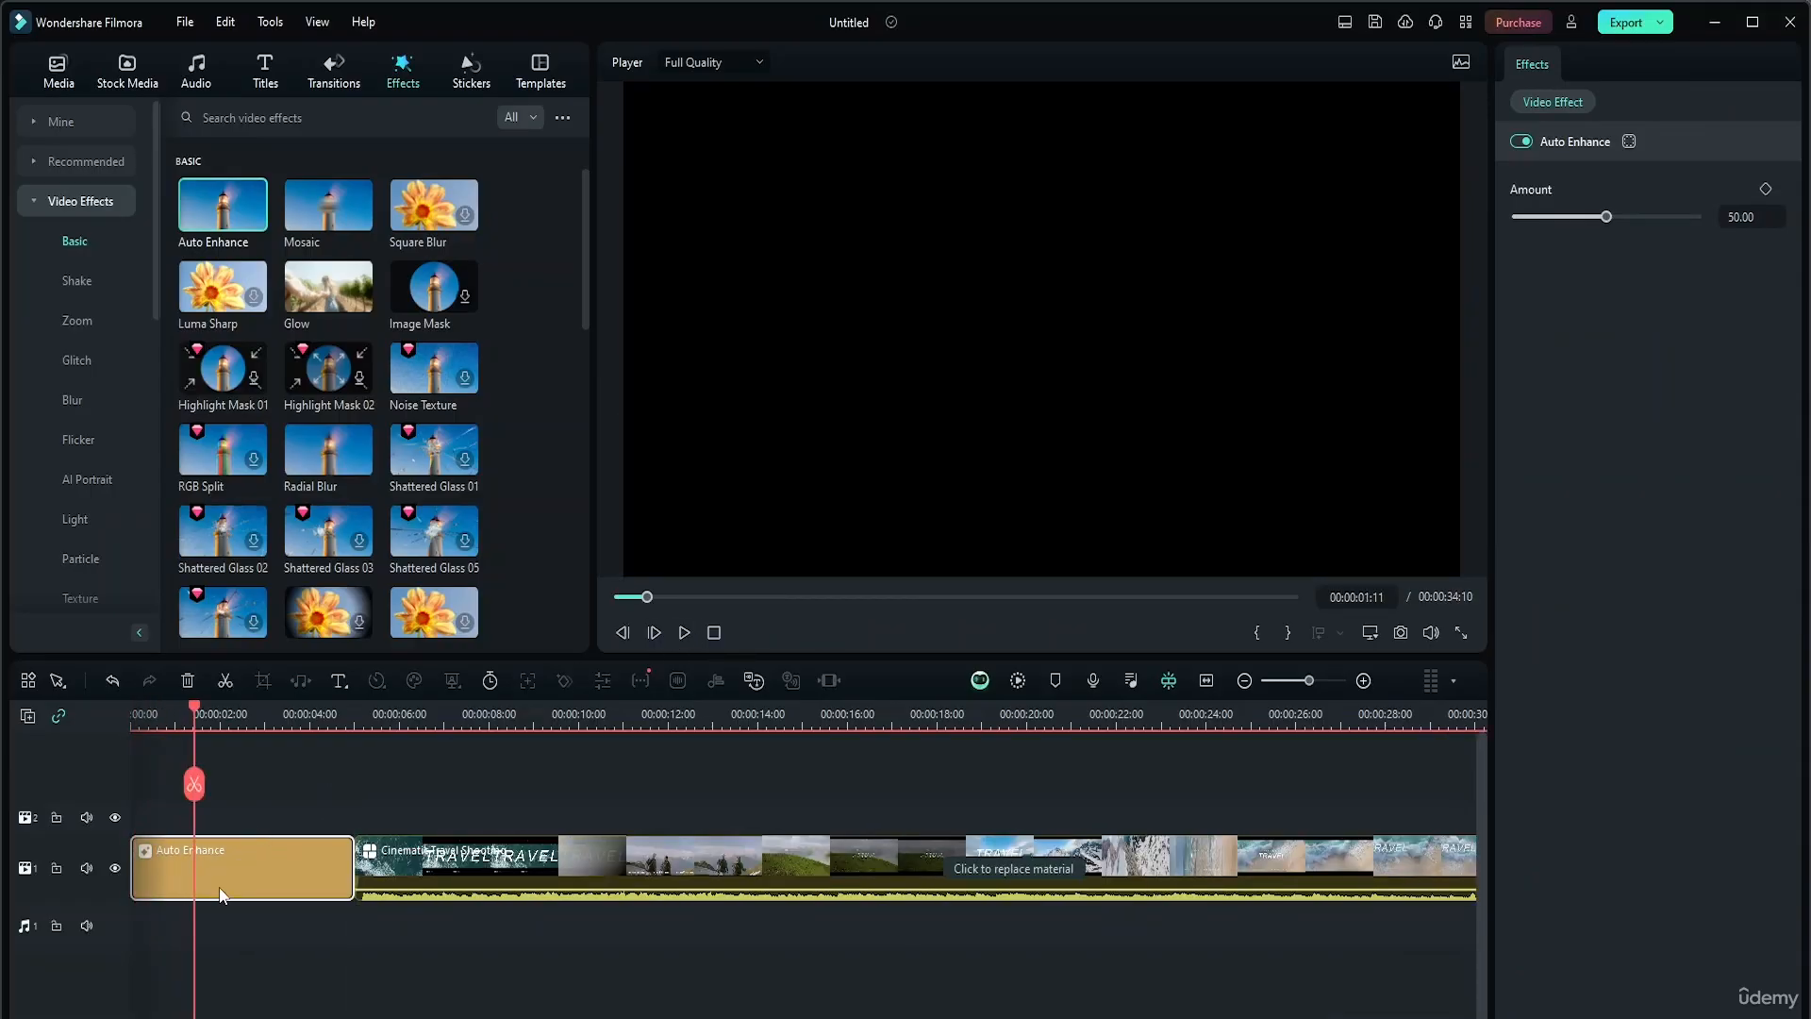
{"action": "left_click_drag", "start_coordinate": [220, 894], "coordinate": [220, 818]}
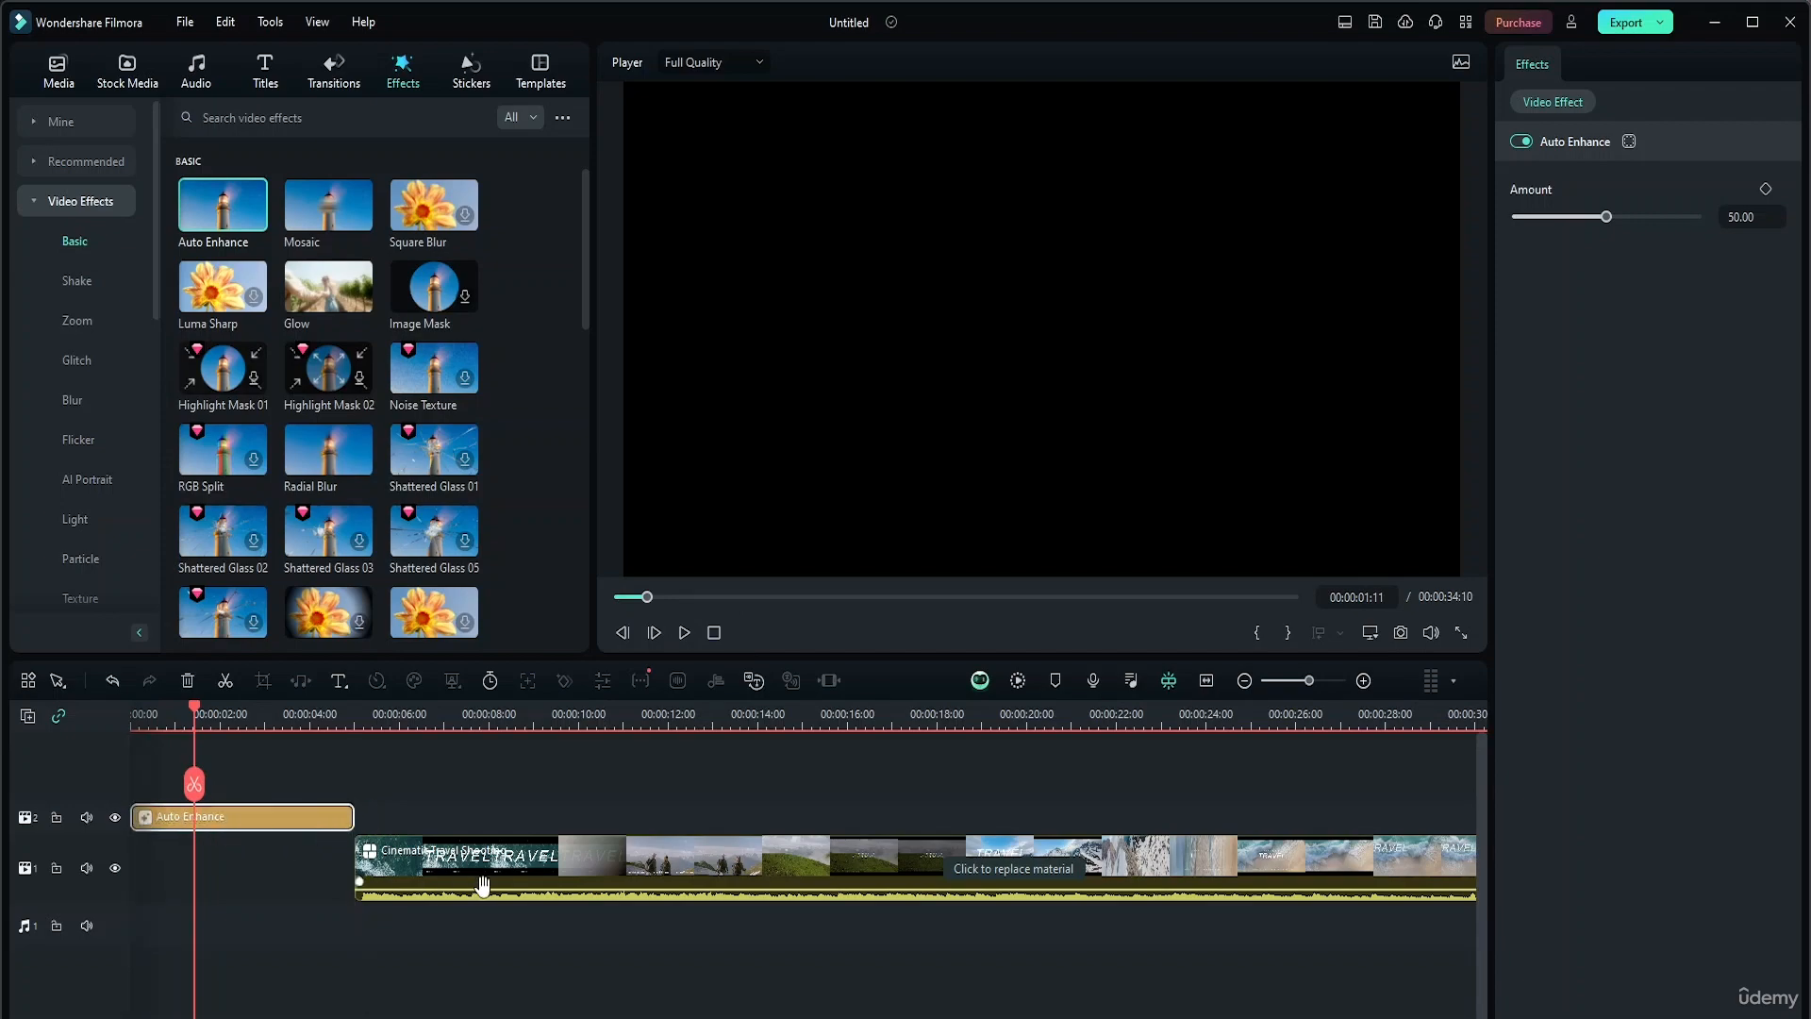
{"action": "left_click_drag", "start_coordinate": [483, 885], "coordinate": [218, 849]}
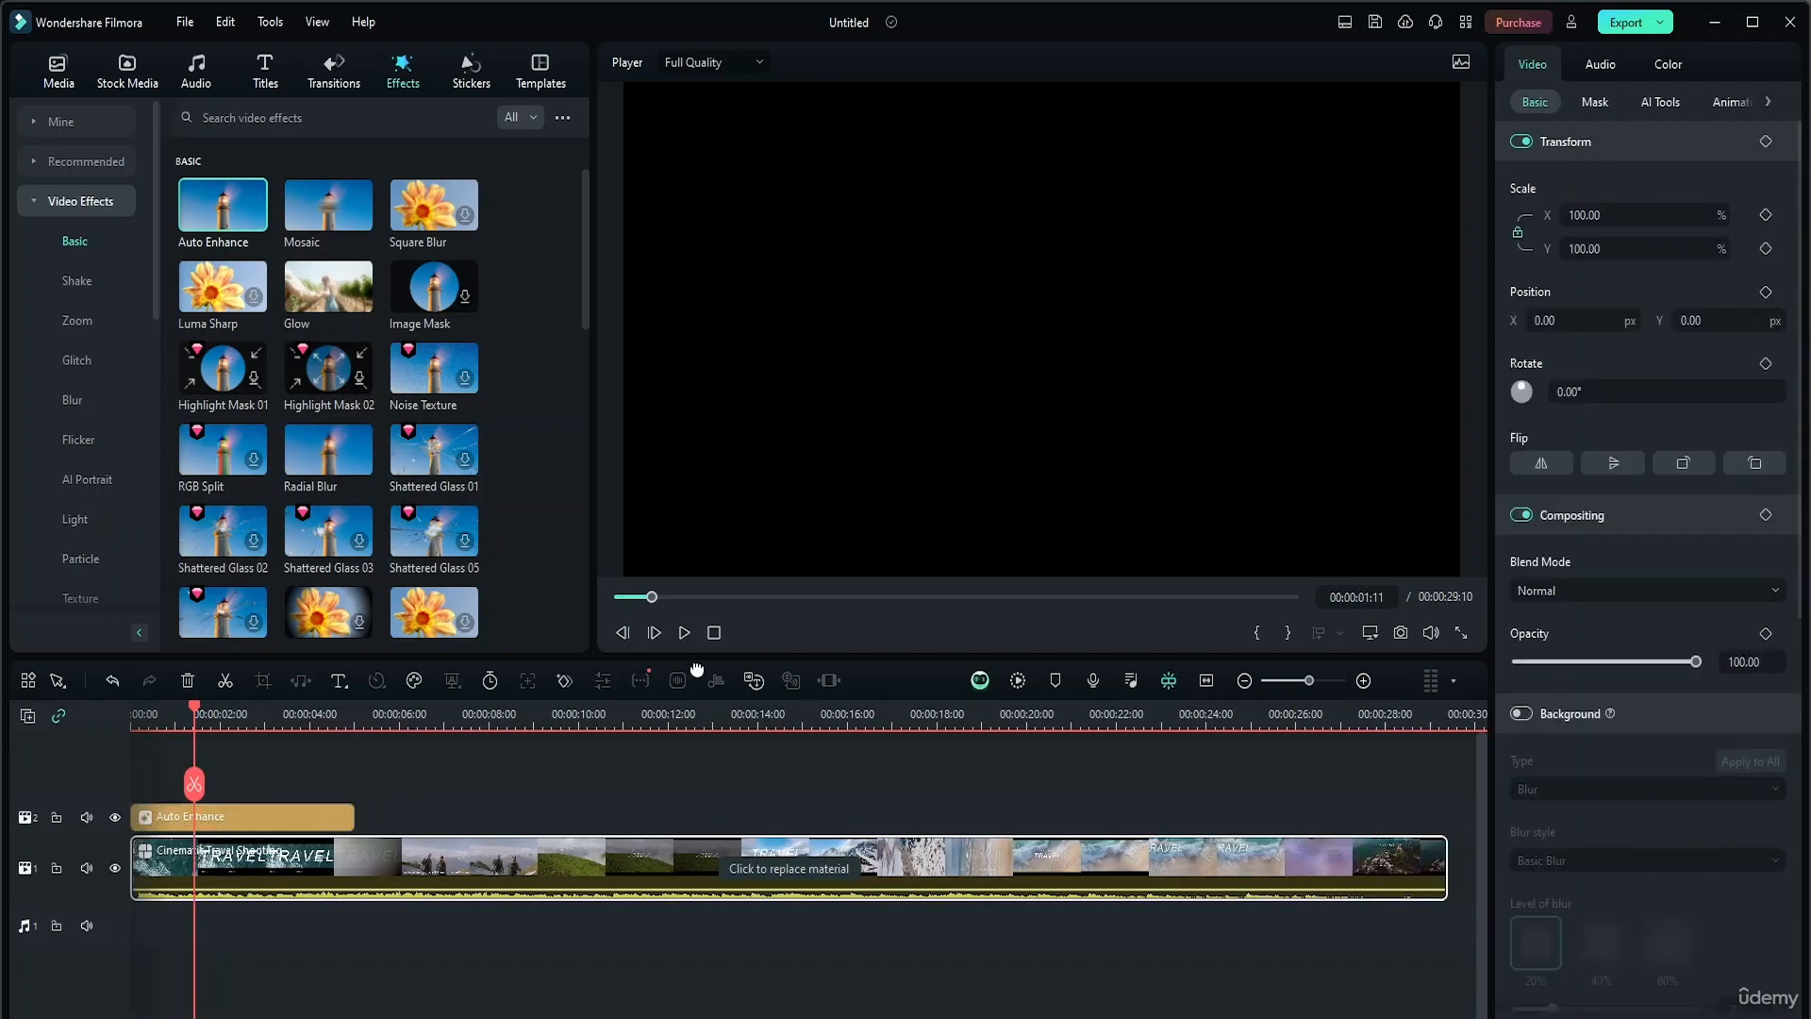
{"action": "left_click", "coordinate": [689, 638]}
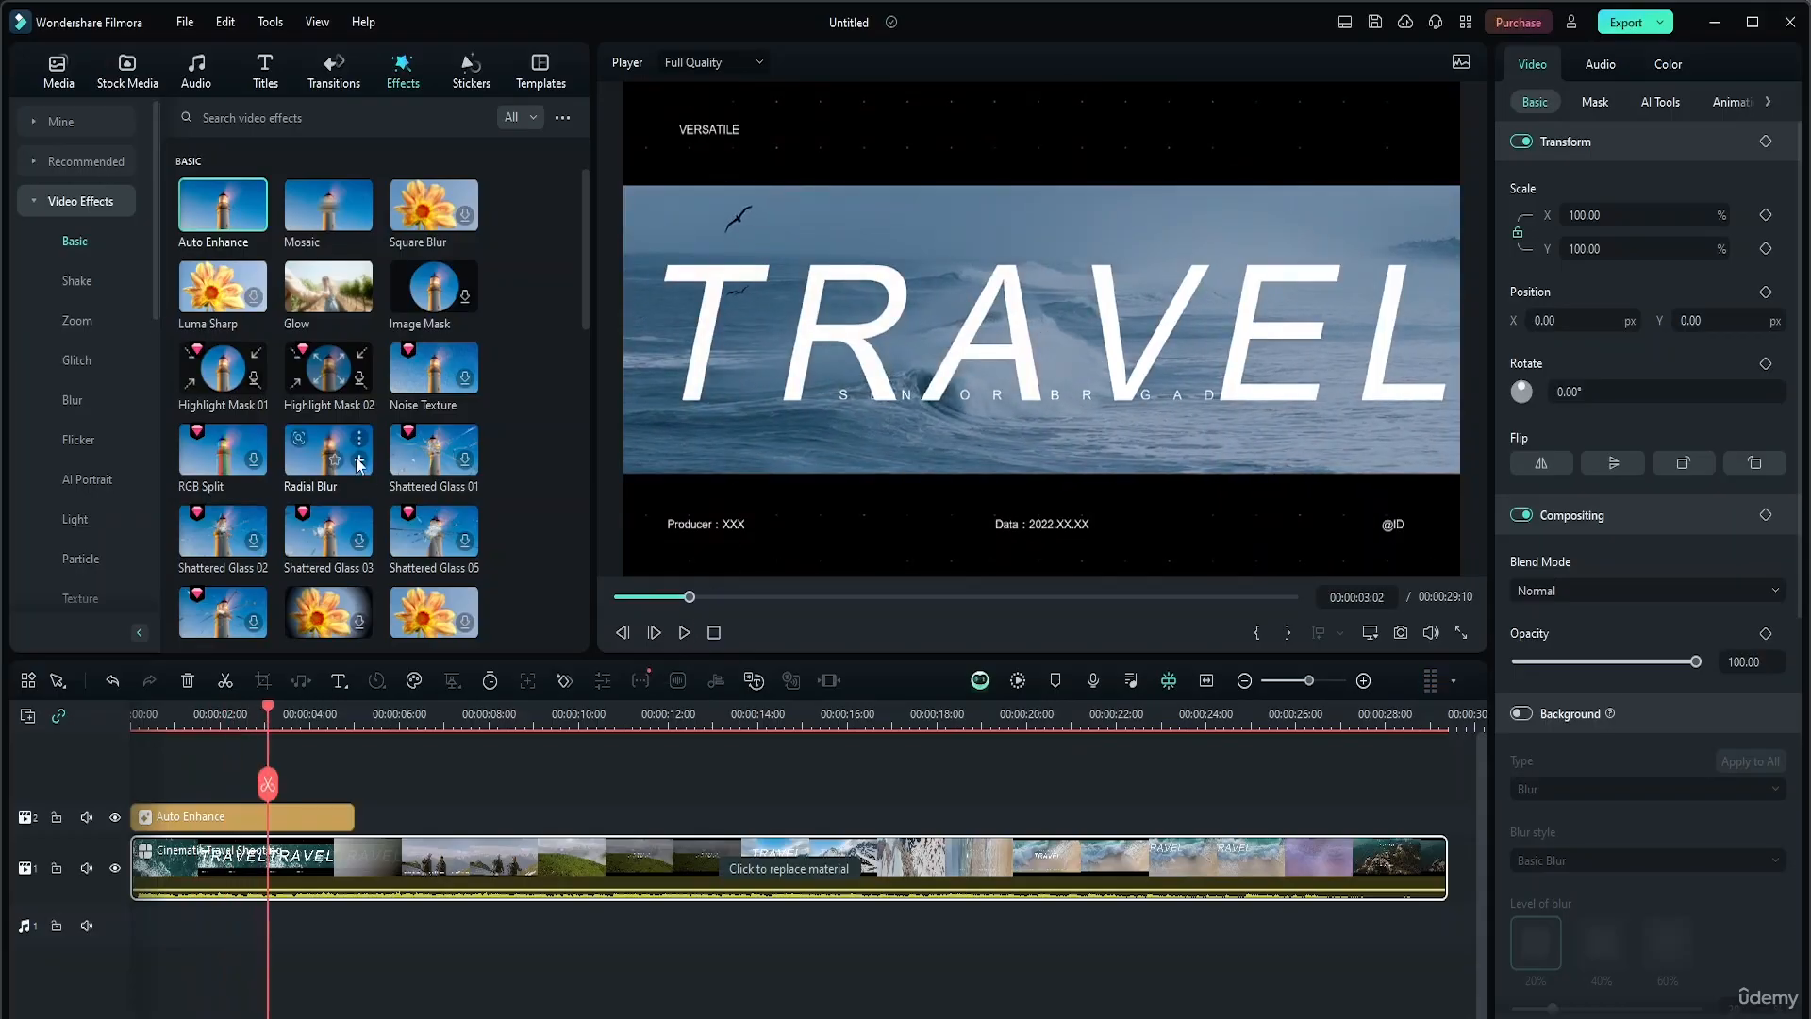
Preview the Glow, Image Mask, Radial Blur and Four Seasons effects and look through the rest of the Basic effects
{"action": "left_click", "coordinate": [332, 283]}
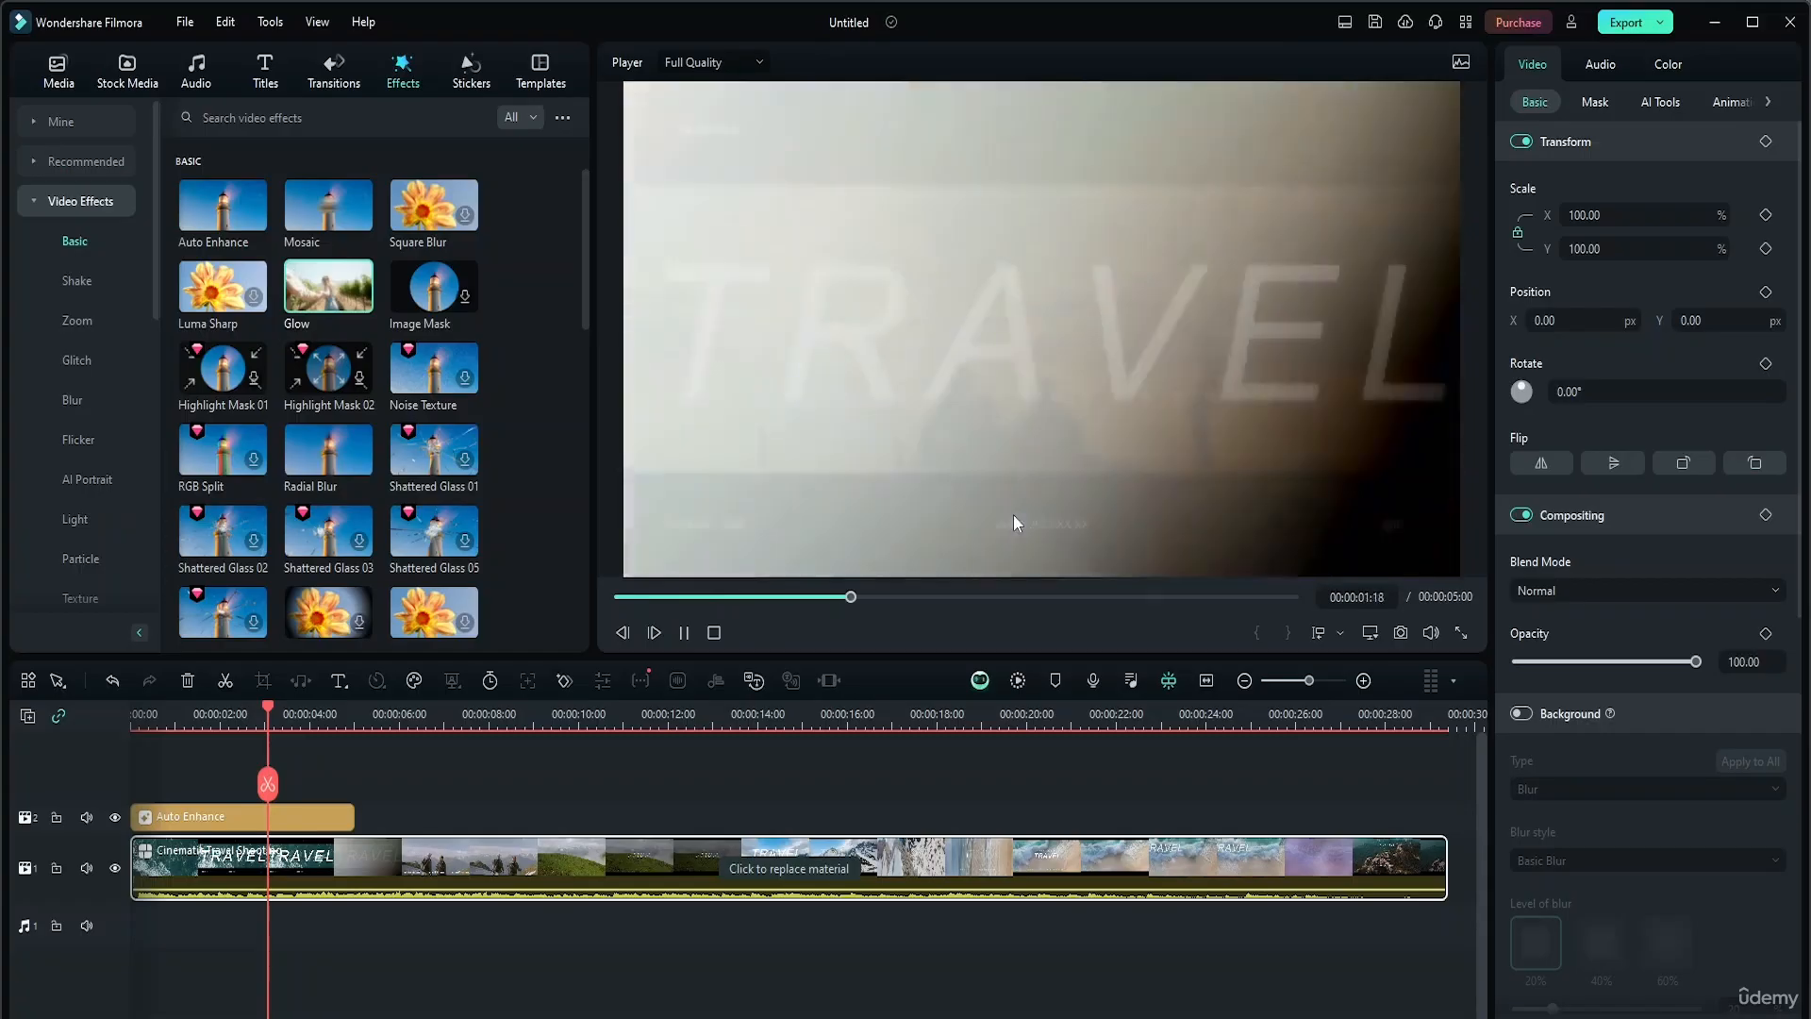
{"action": "left_click", "coordinate": [431, 287]}
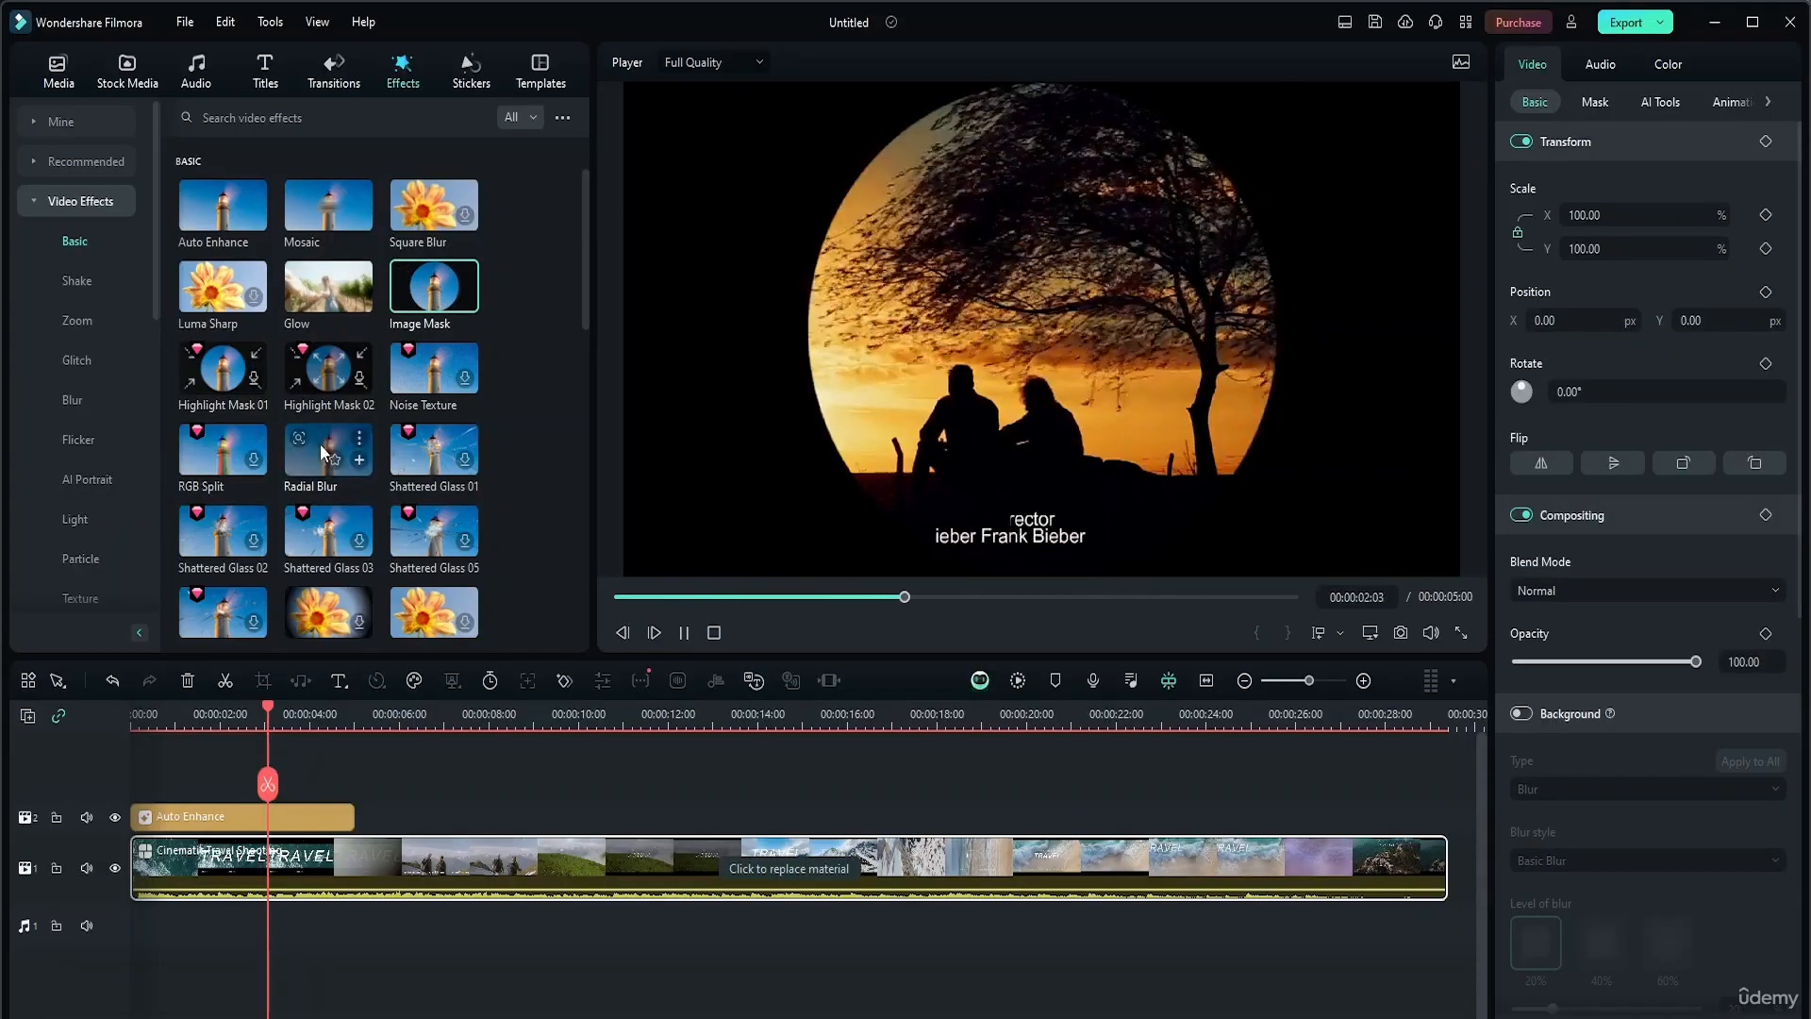
{"action": "left_click", "coordinate": [319, 430]}
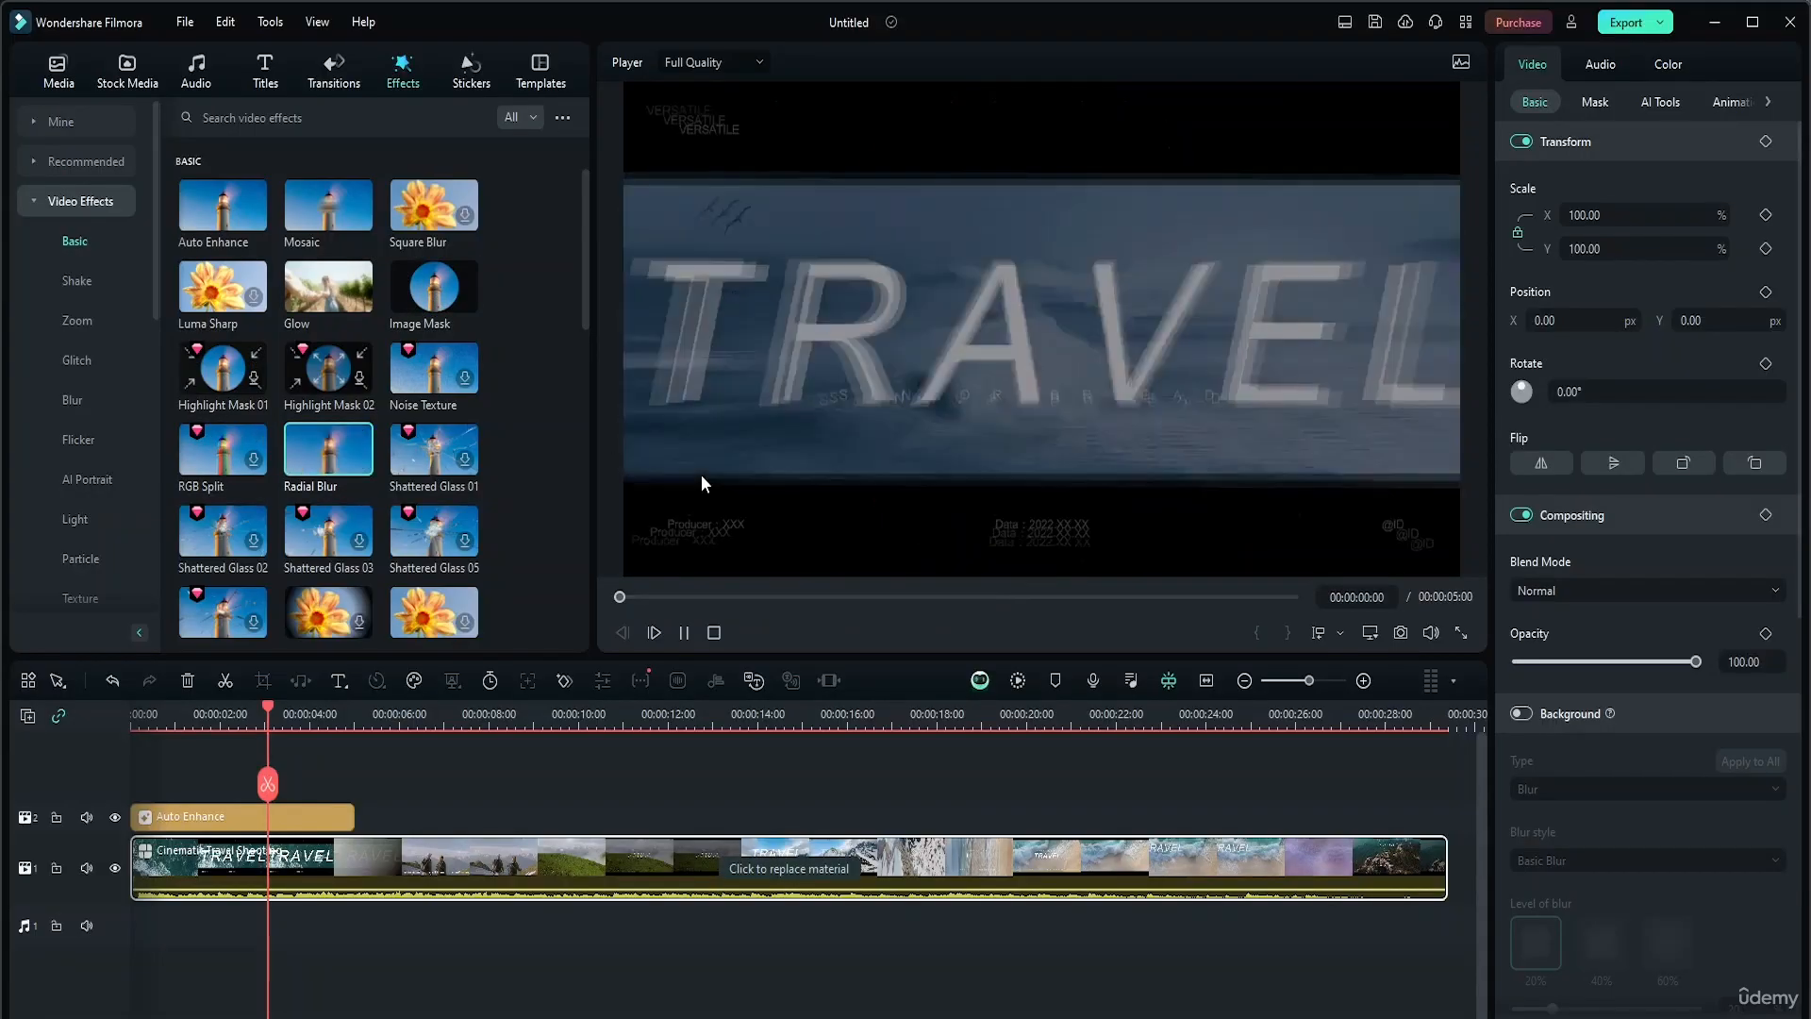
{"action": "scroll", "coordinate": [424, 575], "scroll_direction": "down", "scroll_amount": 5}
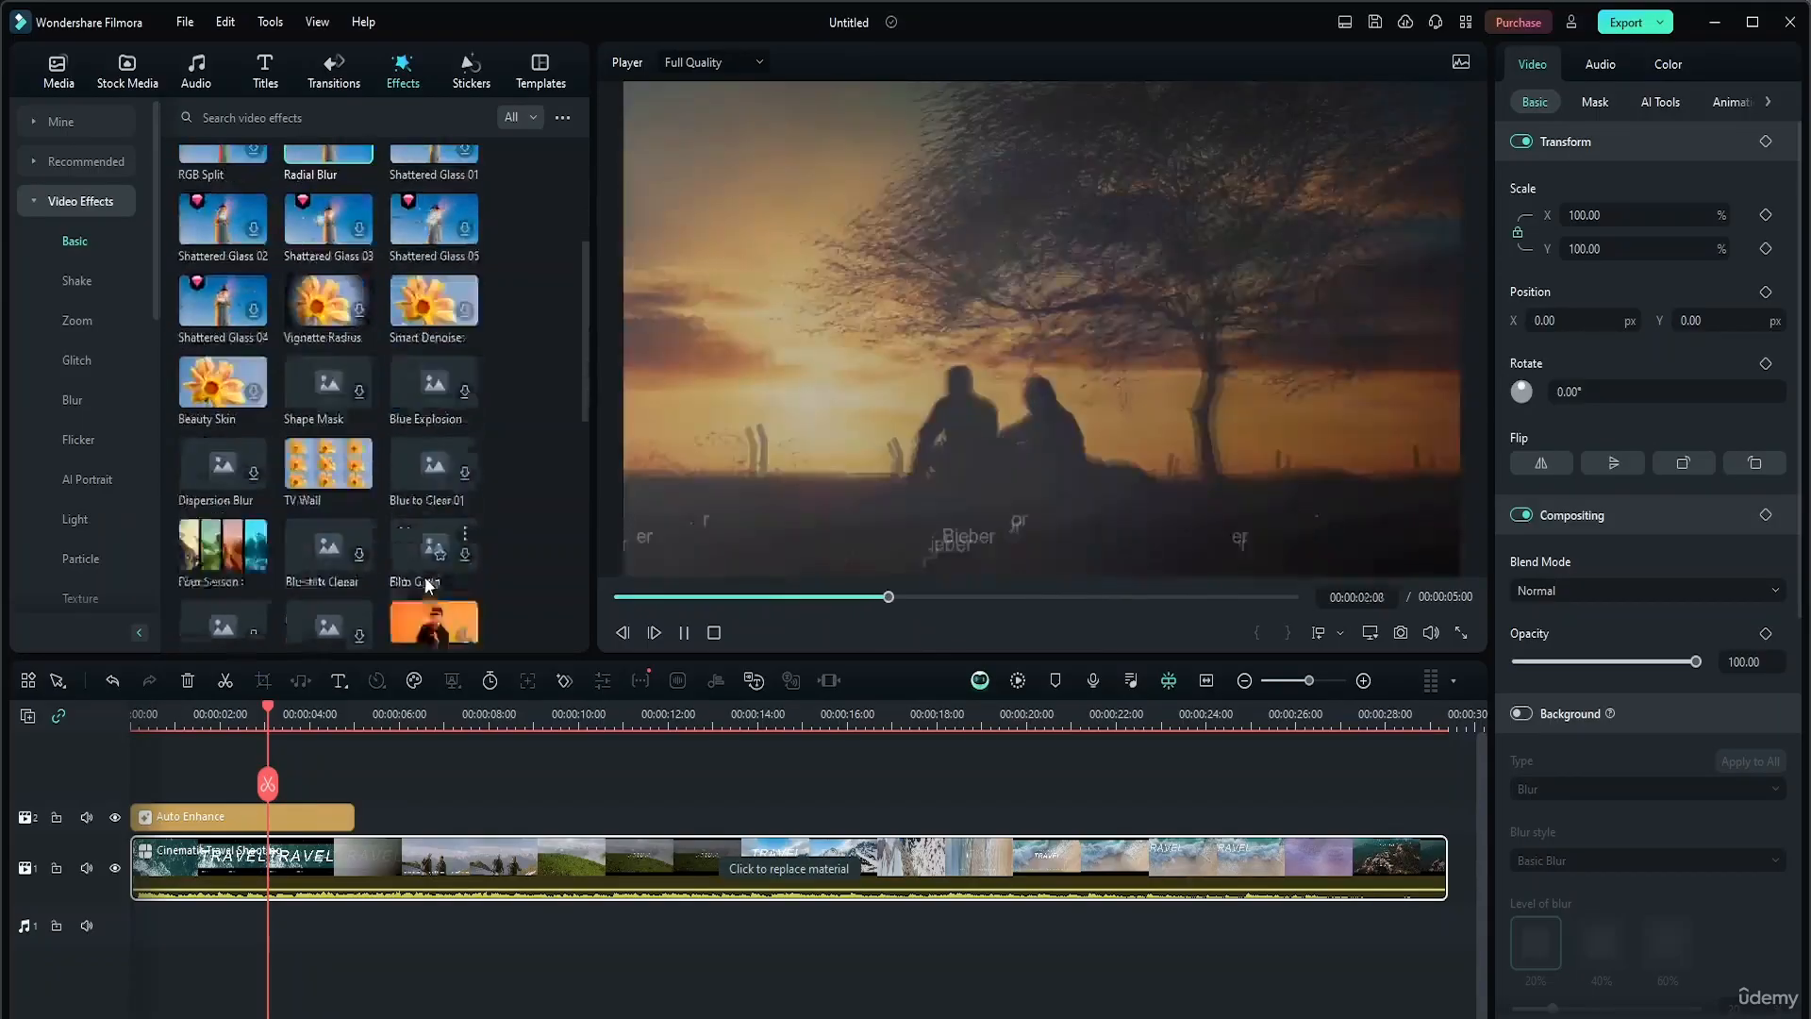
{"action": "left_click", "coordinate": [221, 377]}
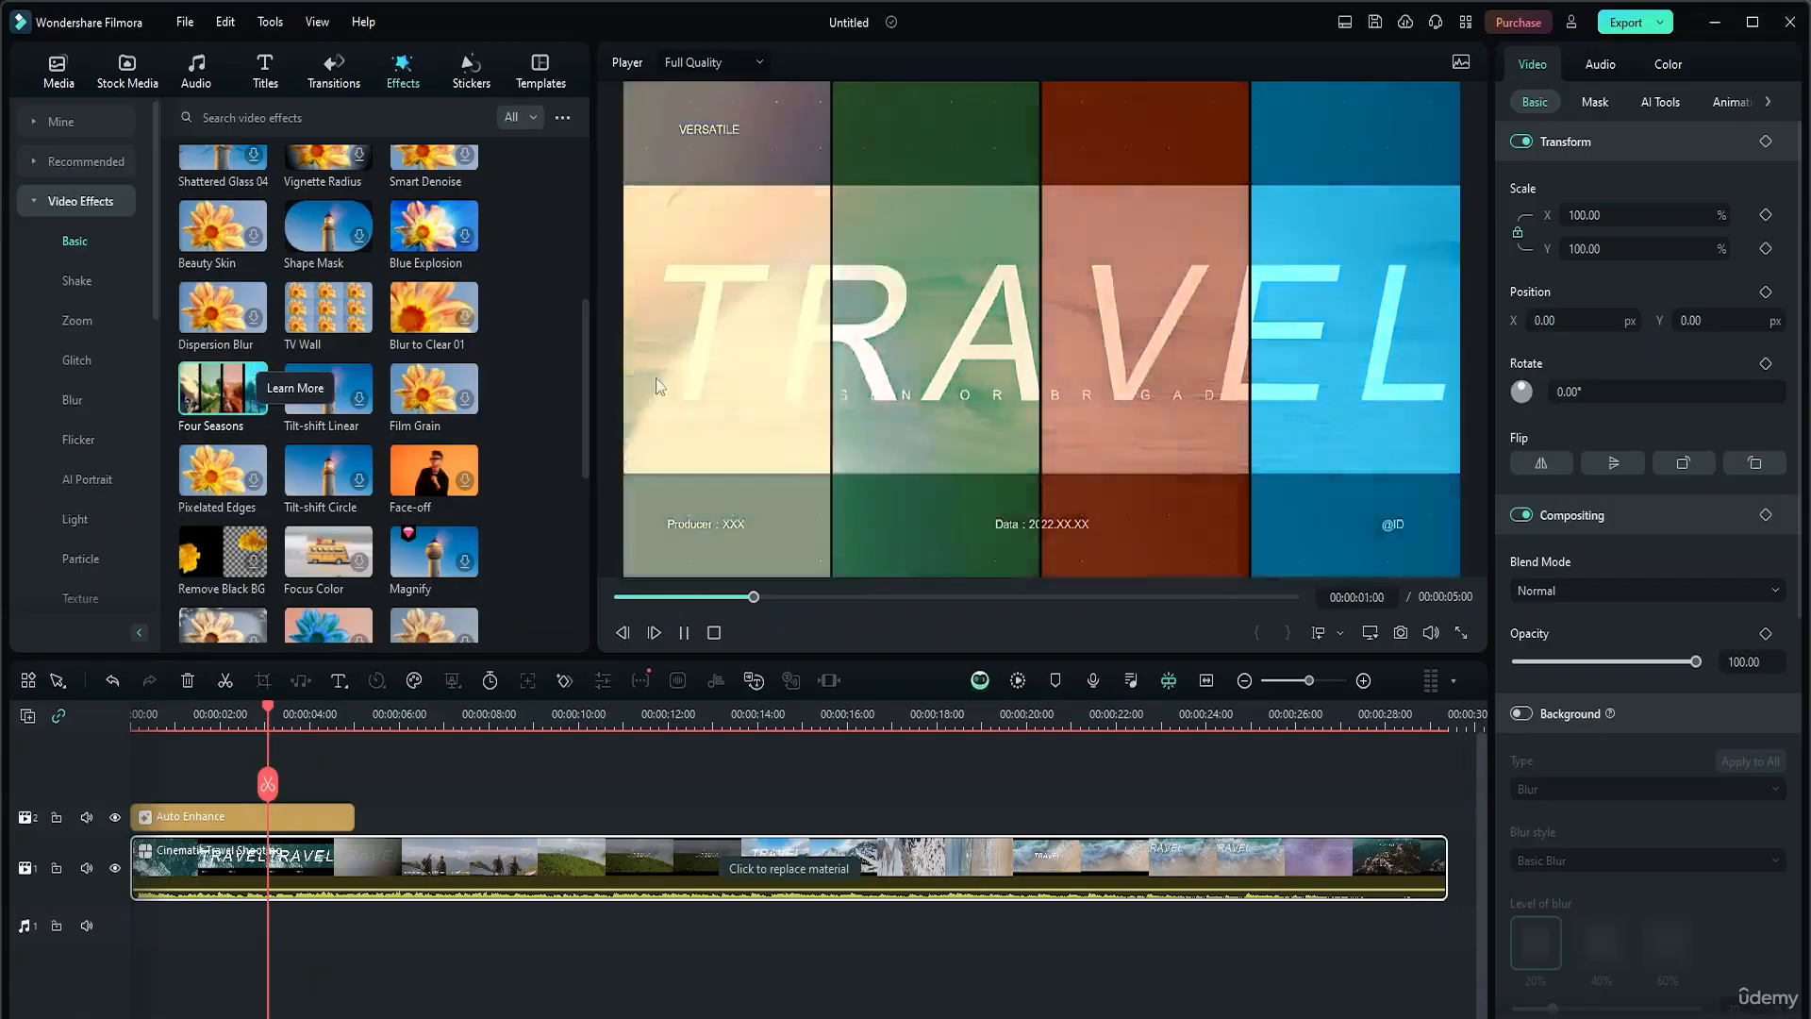
{"action": "scroll", "coordinate": [434, 540], "scroll_direction": "down", "scroll_amount": 1}
{"action": "scroll", "coordinate": [434, 539], "scroll_direction": "down", "scroll_amount": 3}
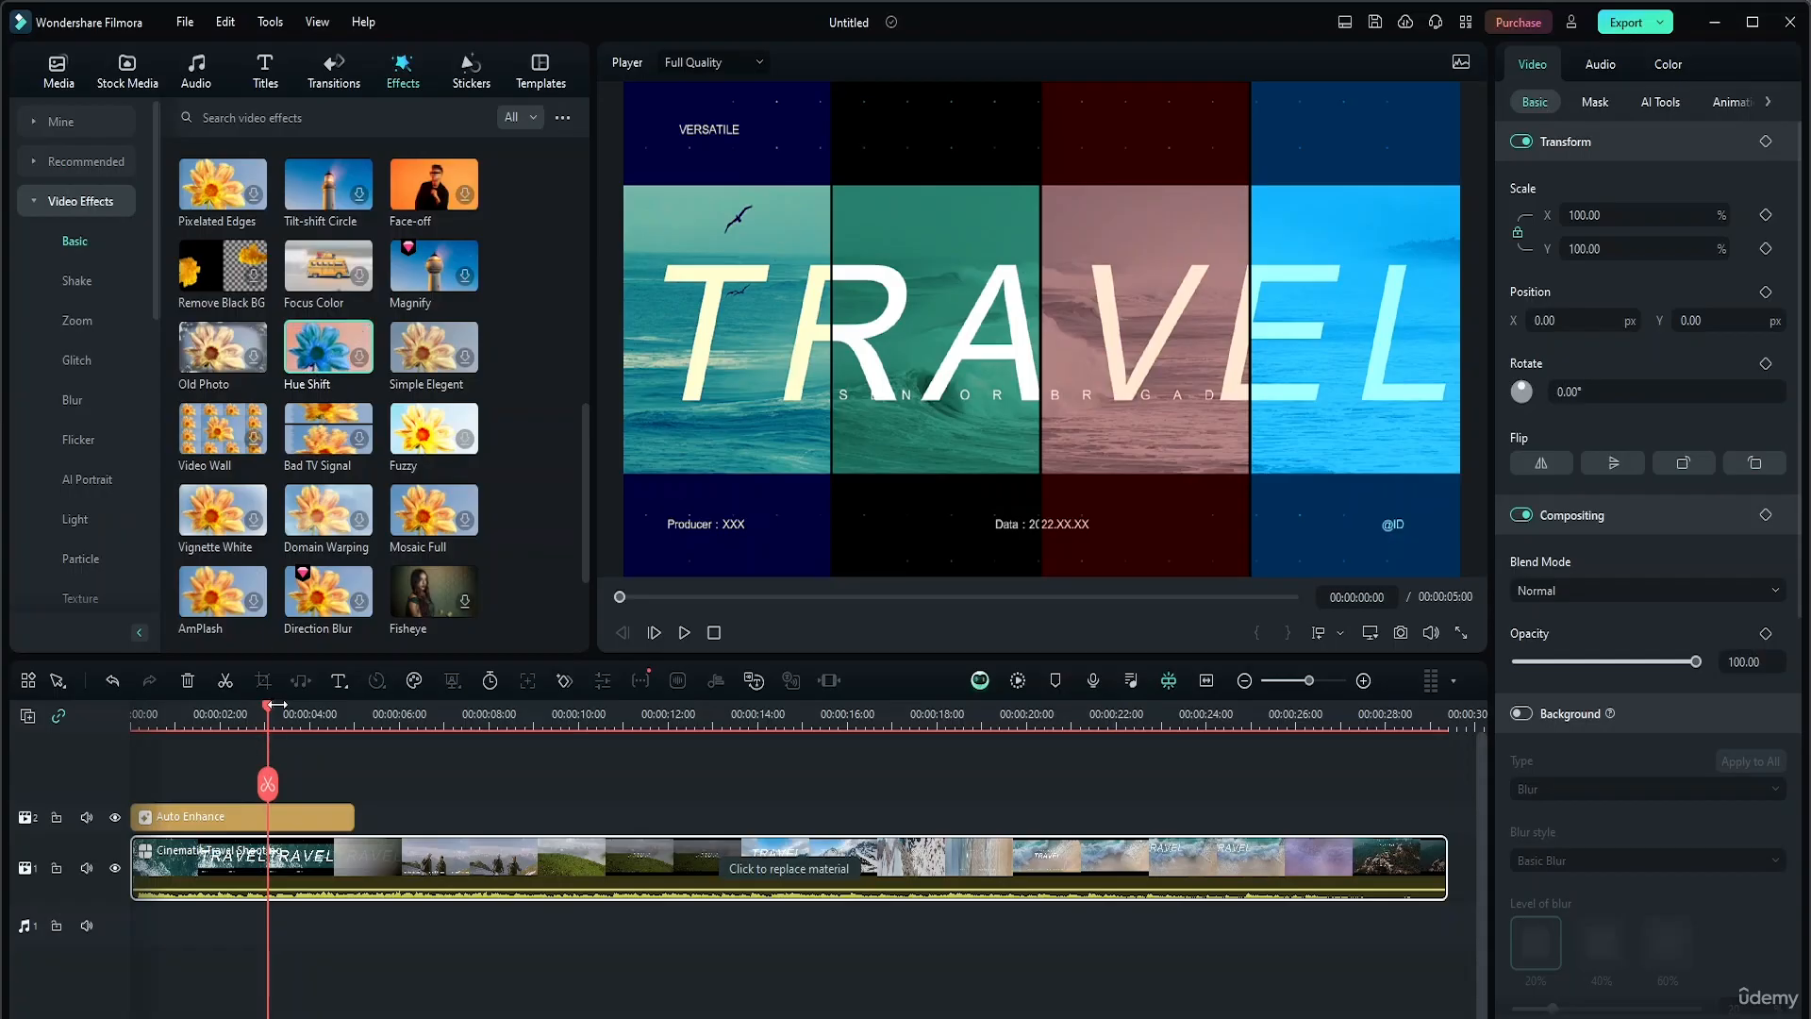
Return the playhead to the timeline start and preview the Hue Shift and Fisheye effects on the template
{"action": "left_click_drag", "start_coordinate": [276, 704], "coordinate": [47, 680]}
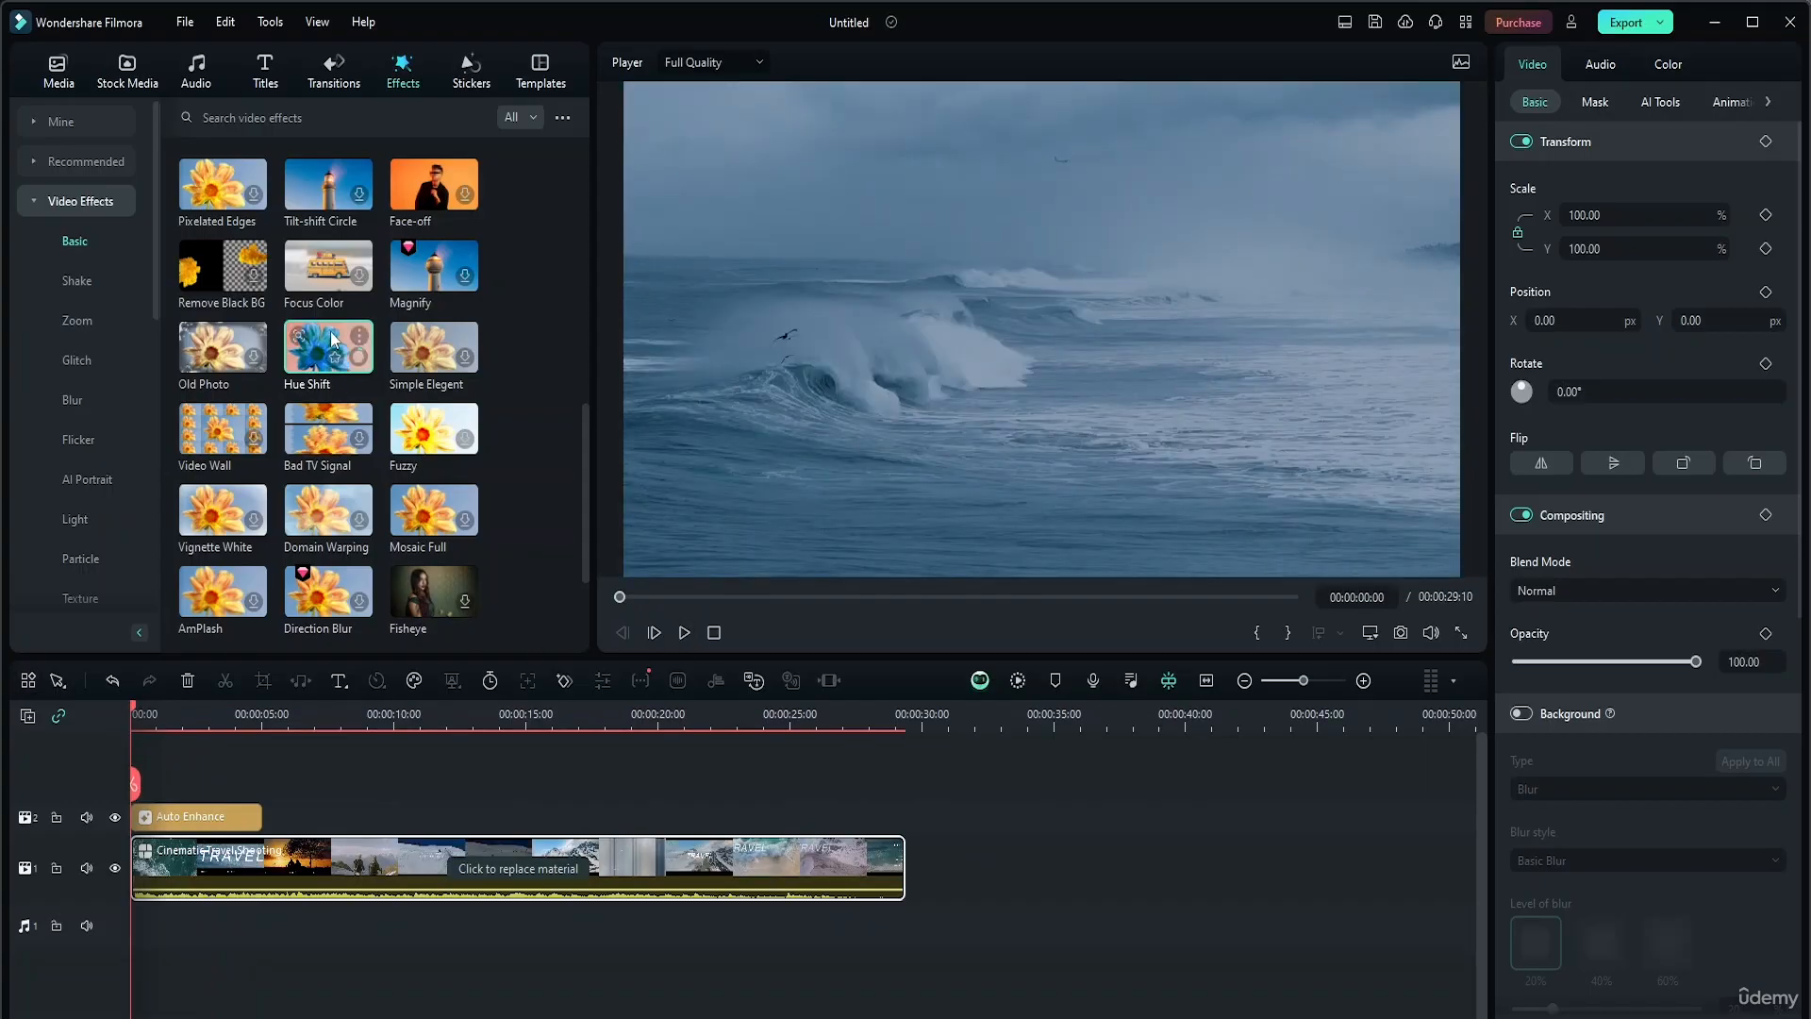
{"action": "left_click", "coordinate": [368, 356]}
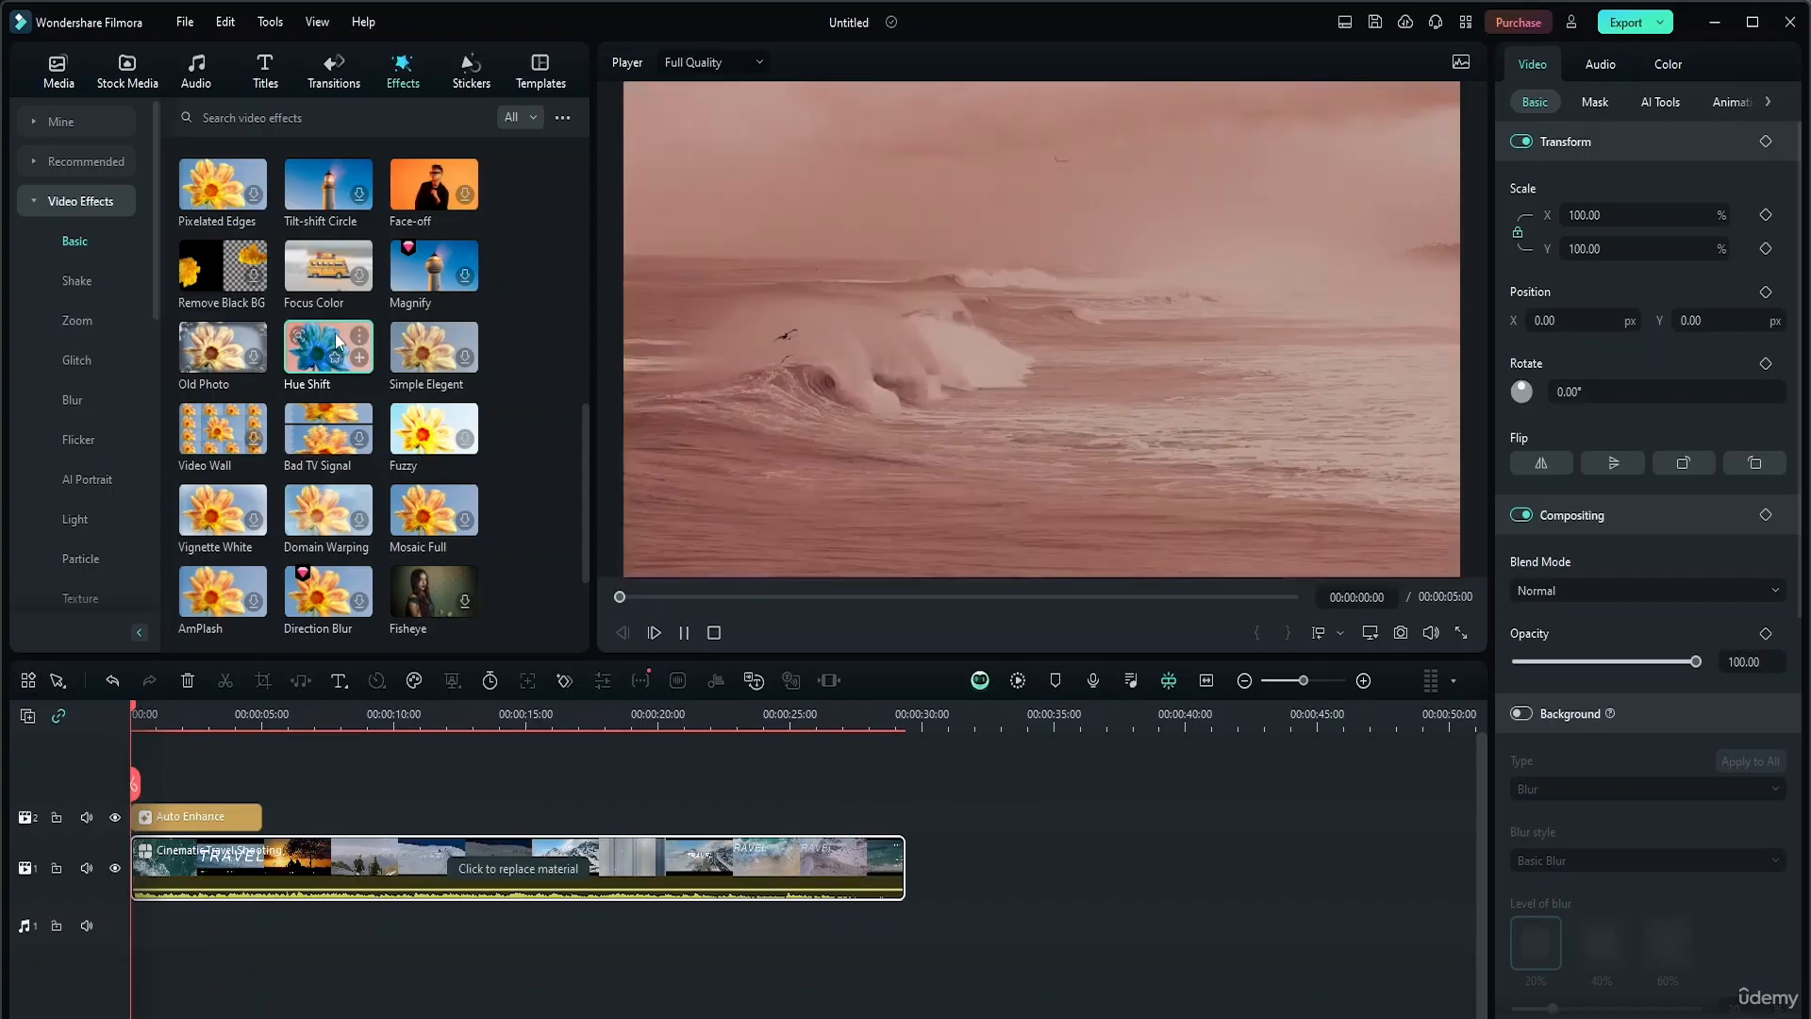
{"action": "left_click", "coordinate": [434, 585]}
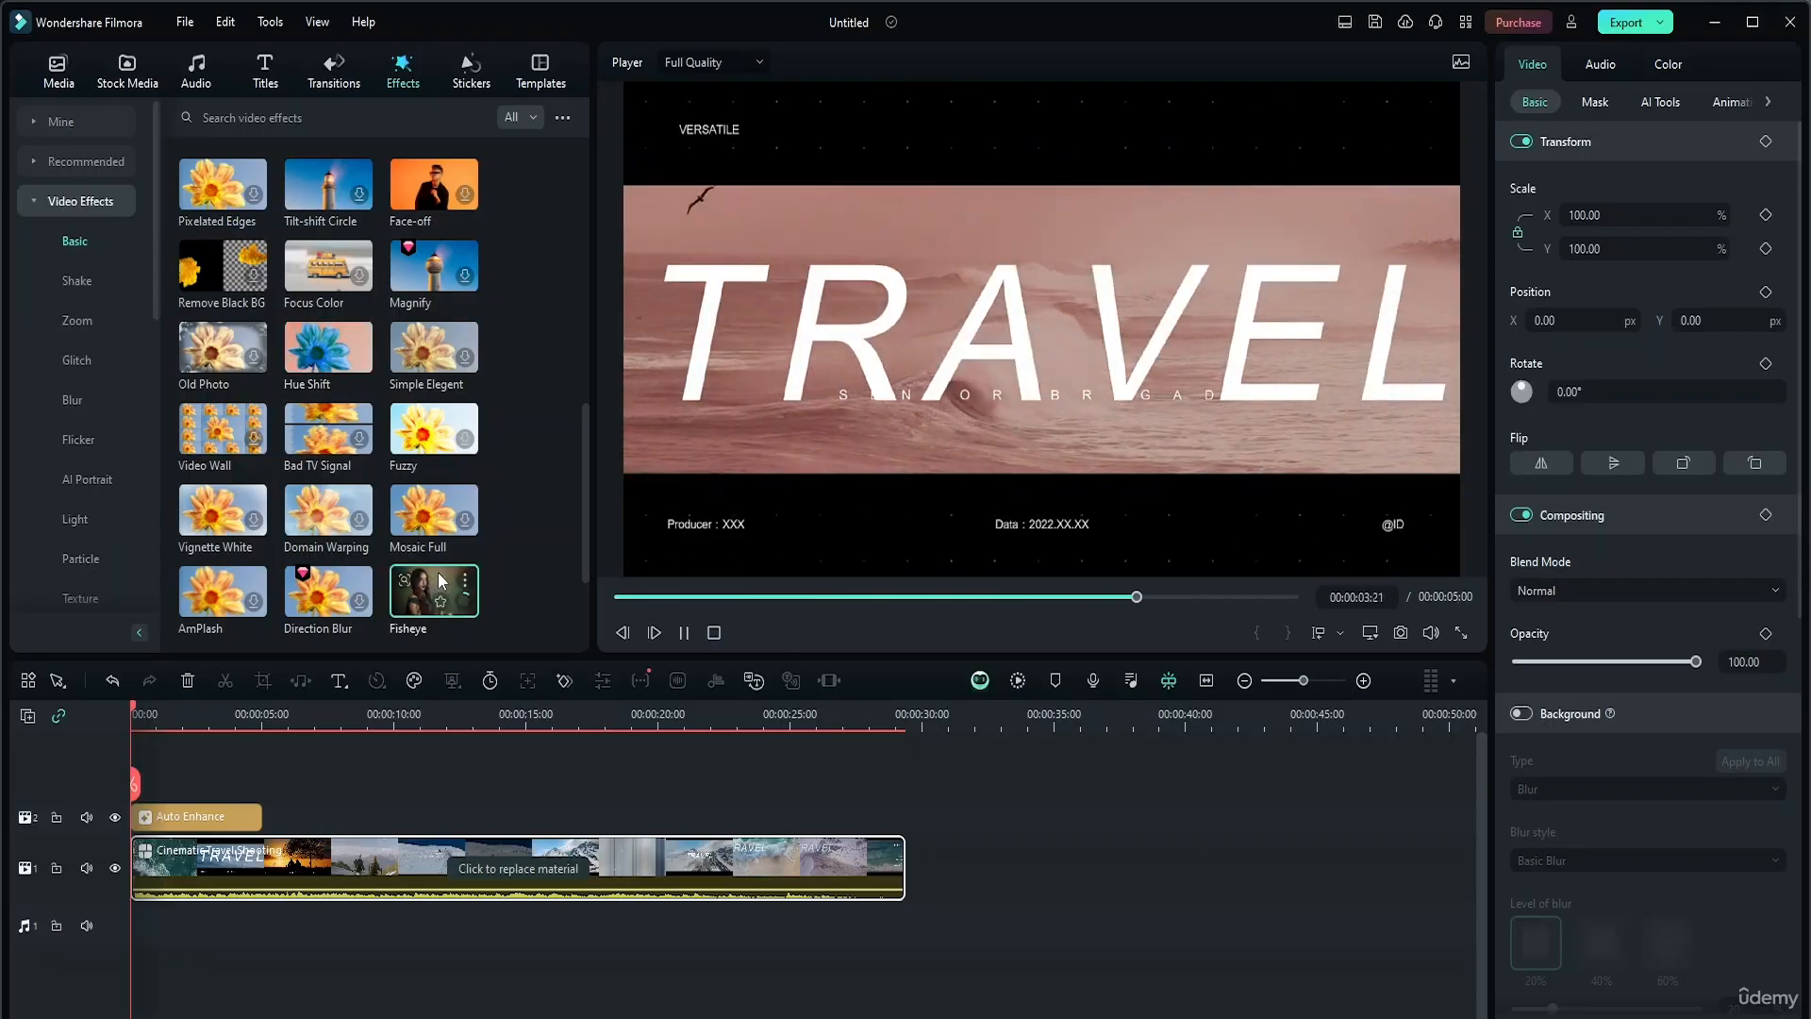
{"action": "left_click", "coordinate": [438, 575]}
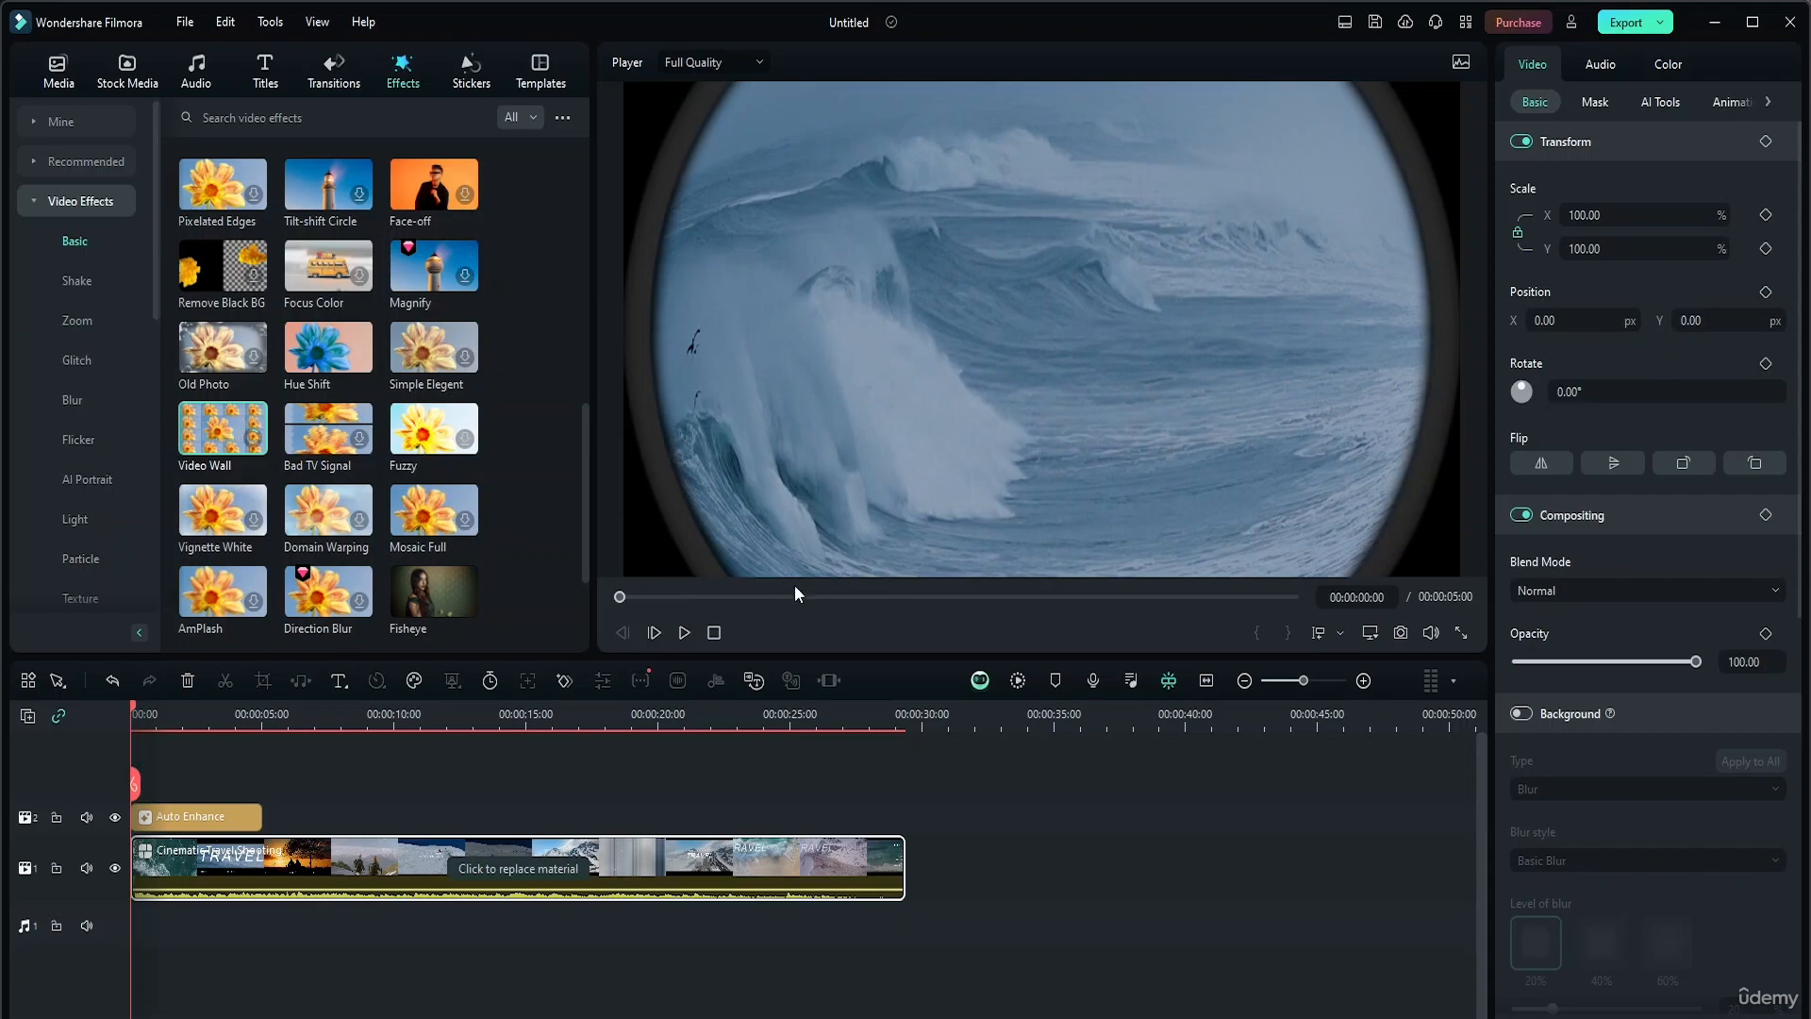
{"action": "left_click", "coordinate": [689, 633]}
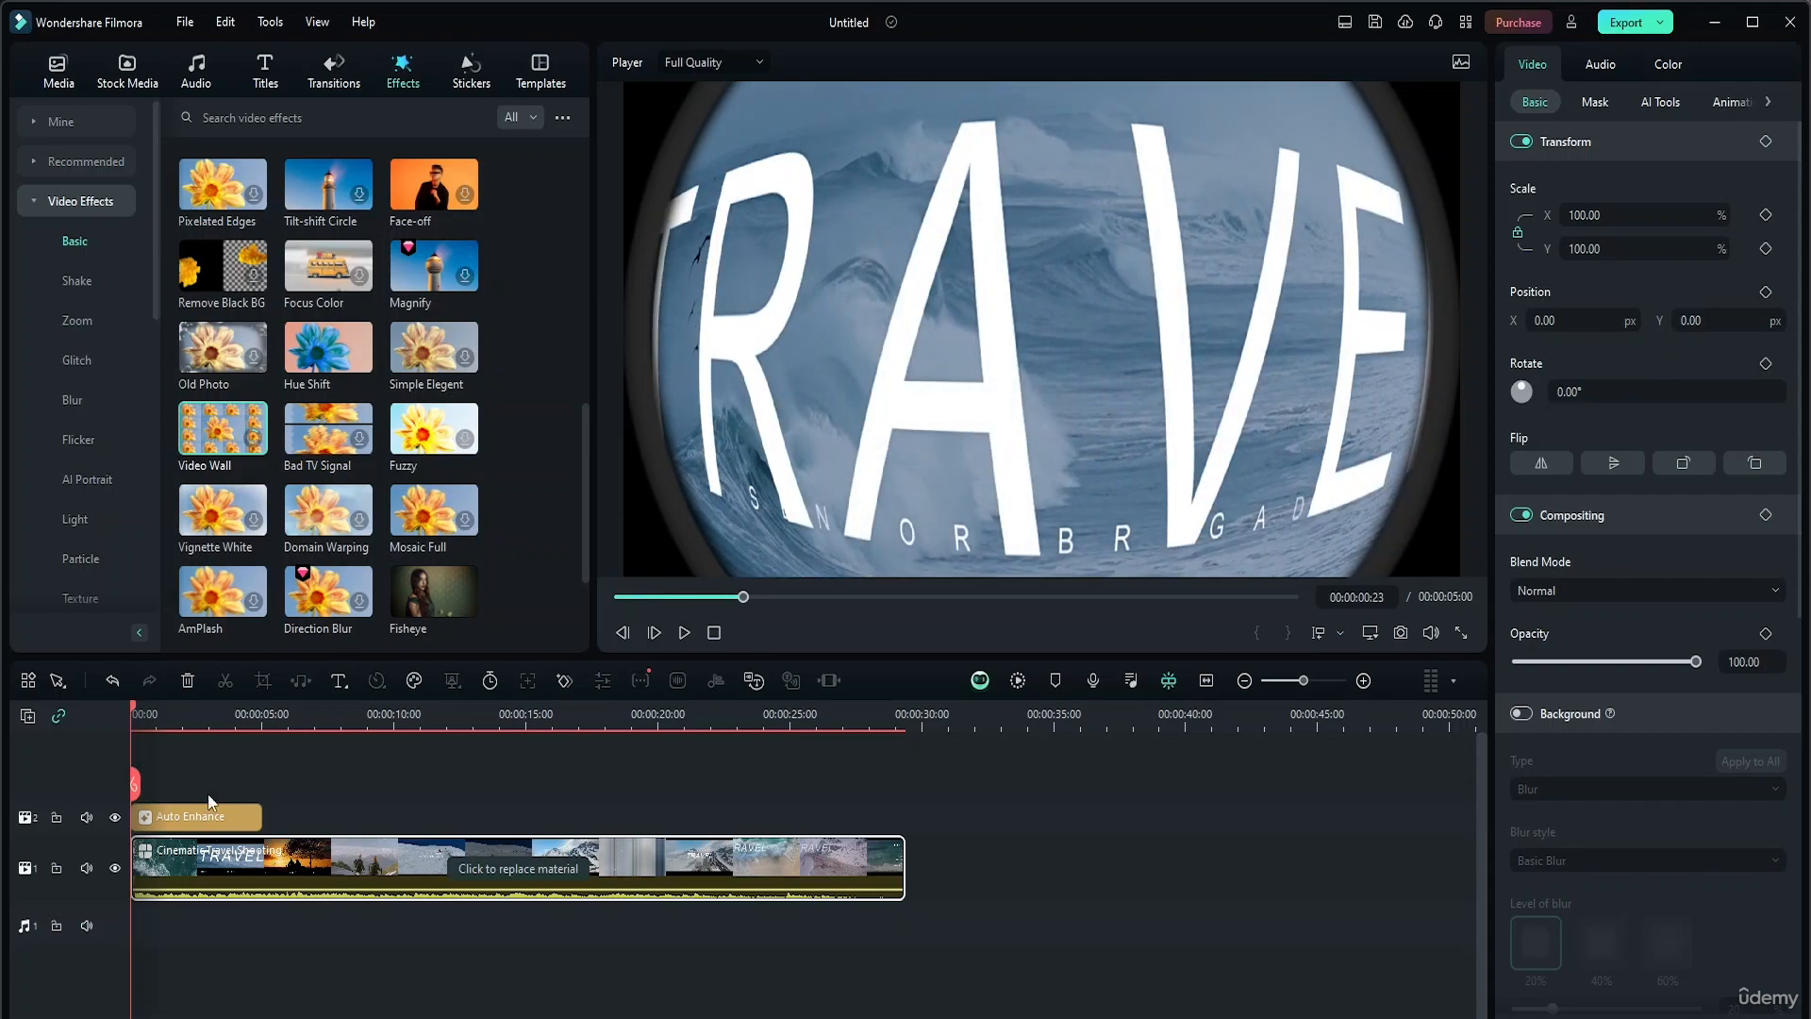
Replace the Auto Enhance effect above the template with Video Wall at the timeline start, and play it
{"action": "left_click", "coordinate": [210, 815]}
{"action": "key", "text": "Delete"}
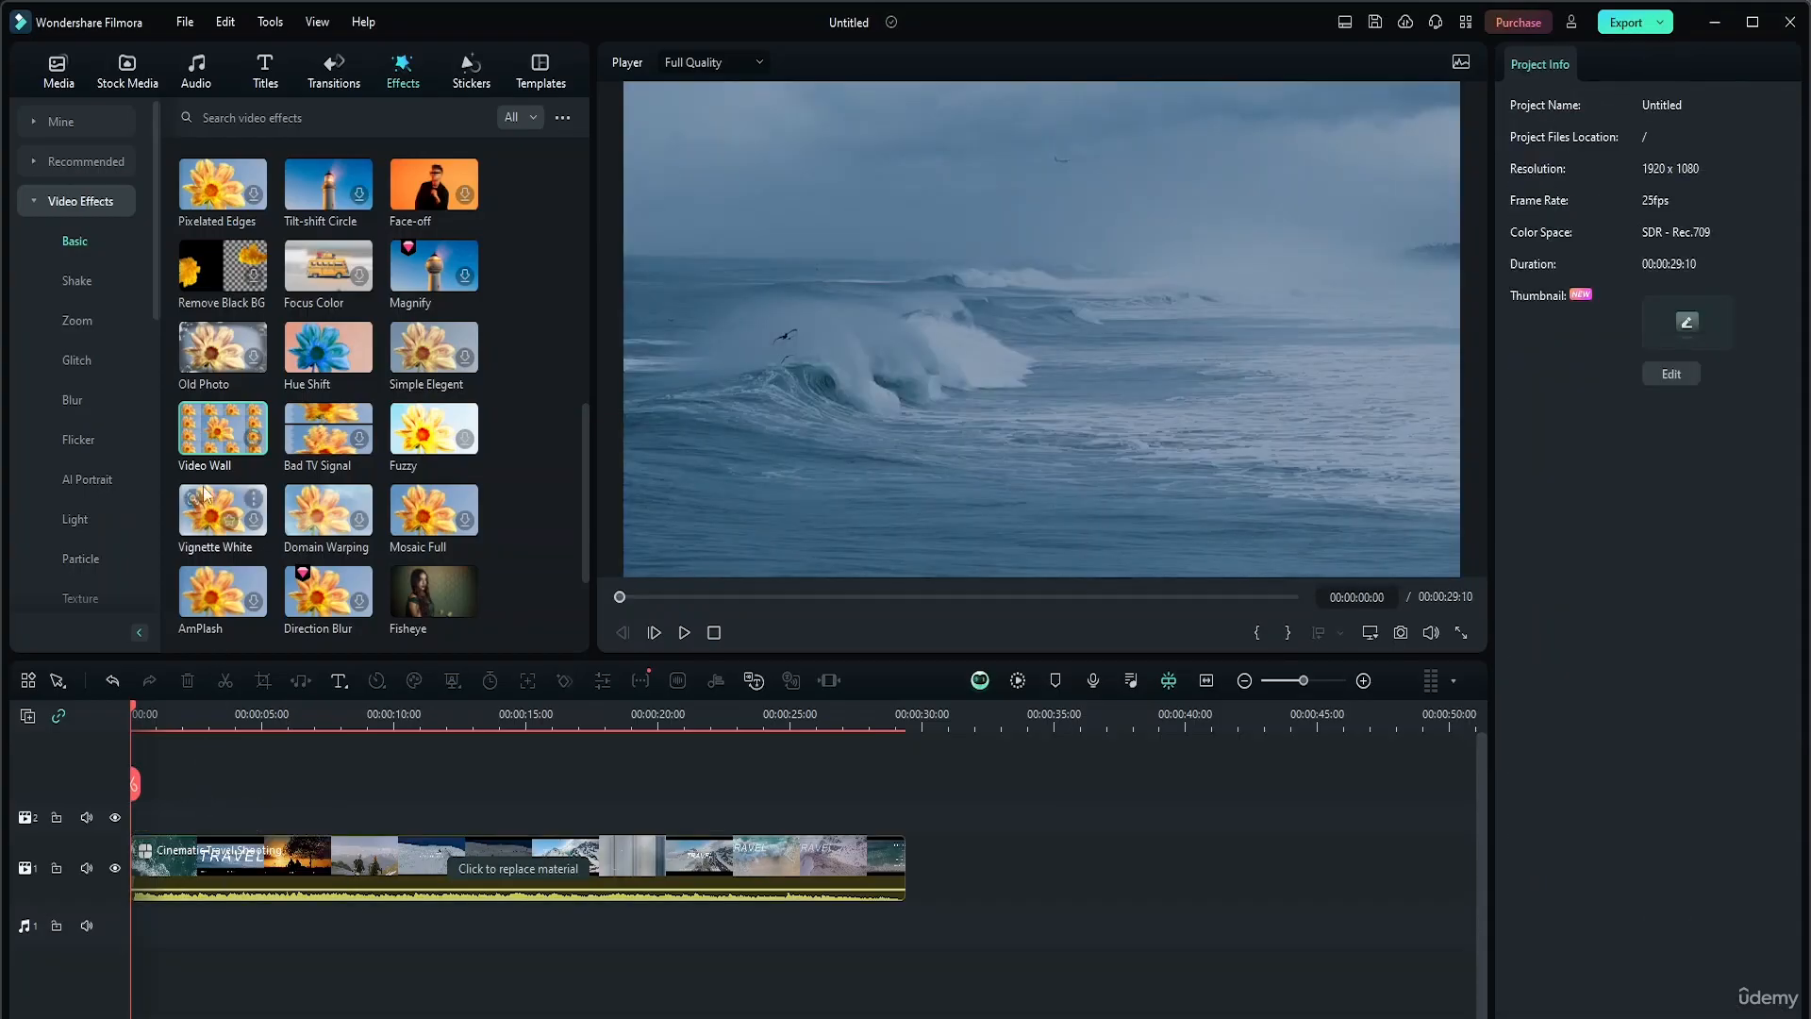
{"action": "left_click_drag", "start_coordinate": [215, 433], "coordinate": [179, 817]}
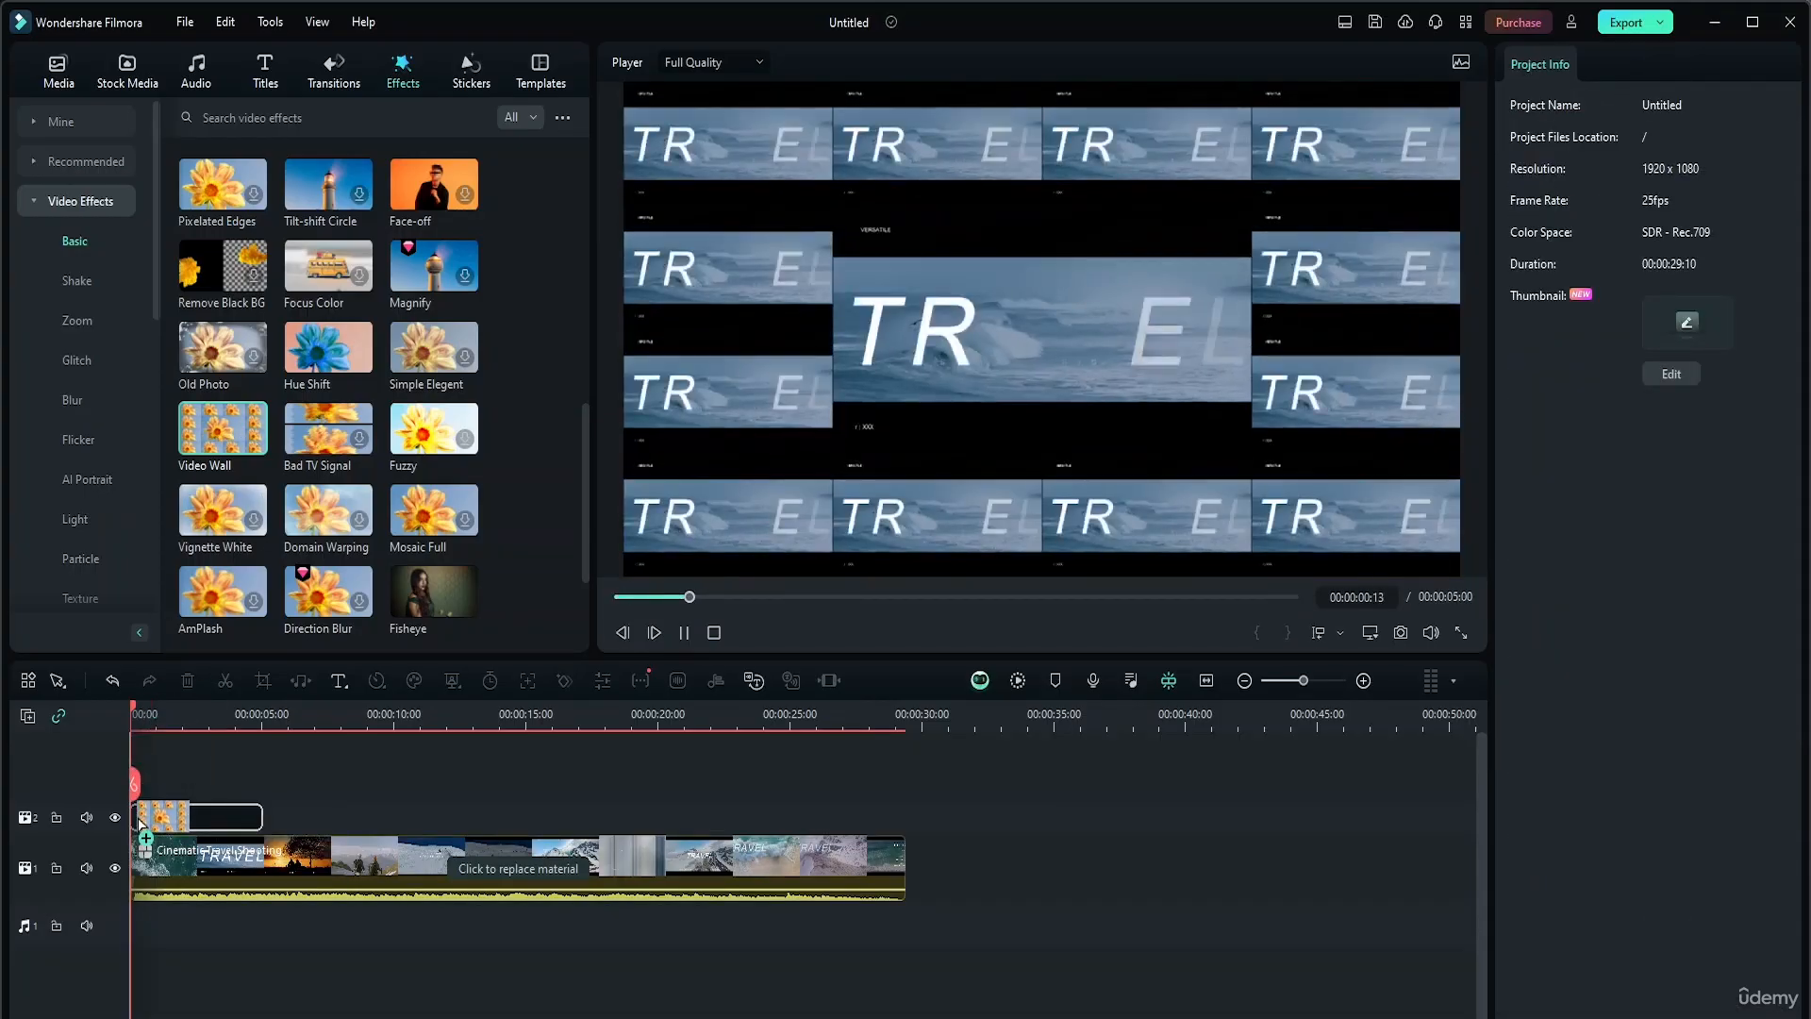
{"action": "key", "text": "space"}
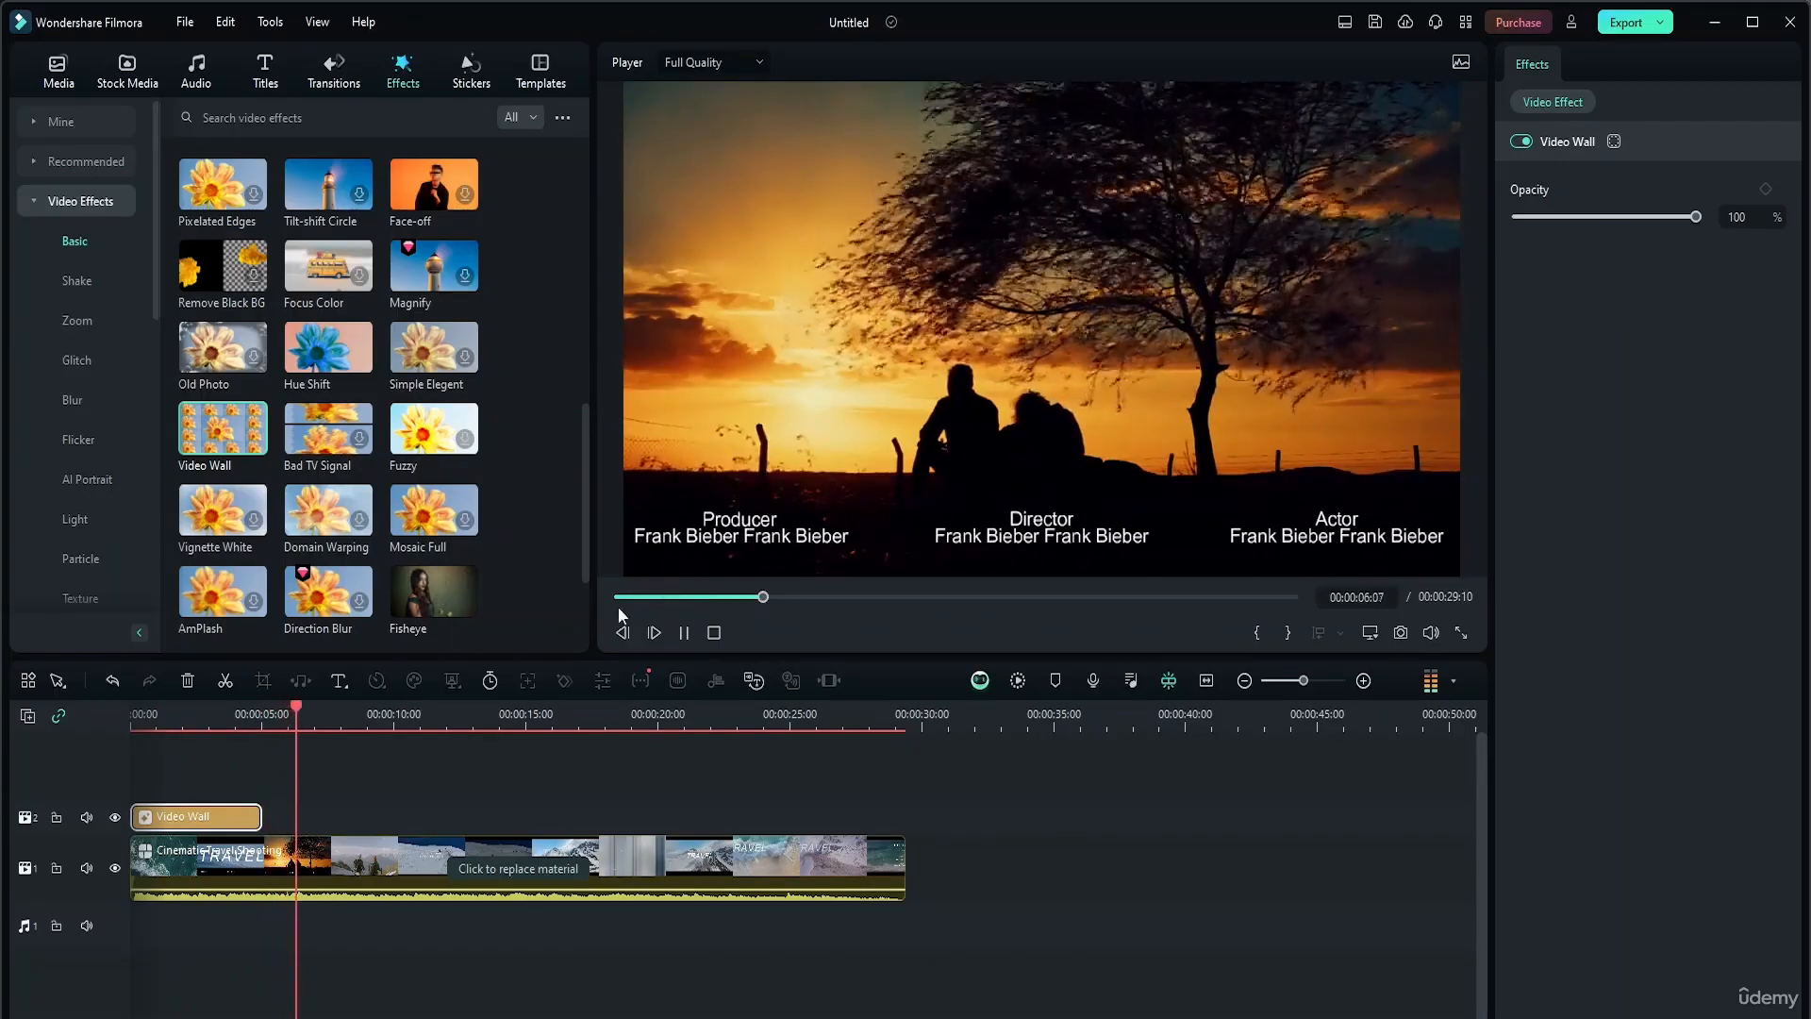
{"action": "left_click", "coordinate": [686, 633]}
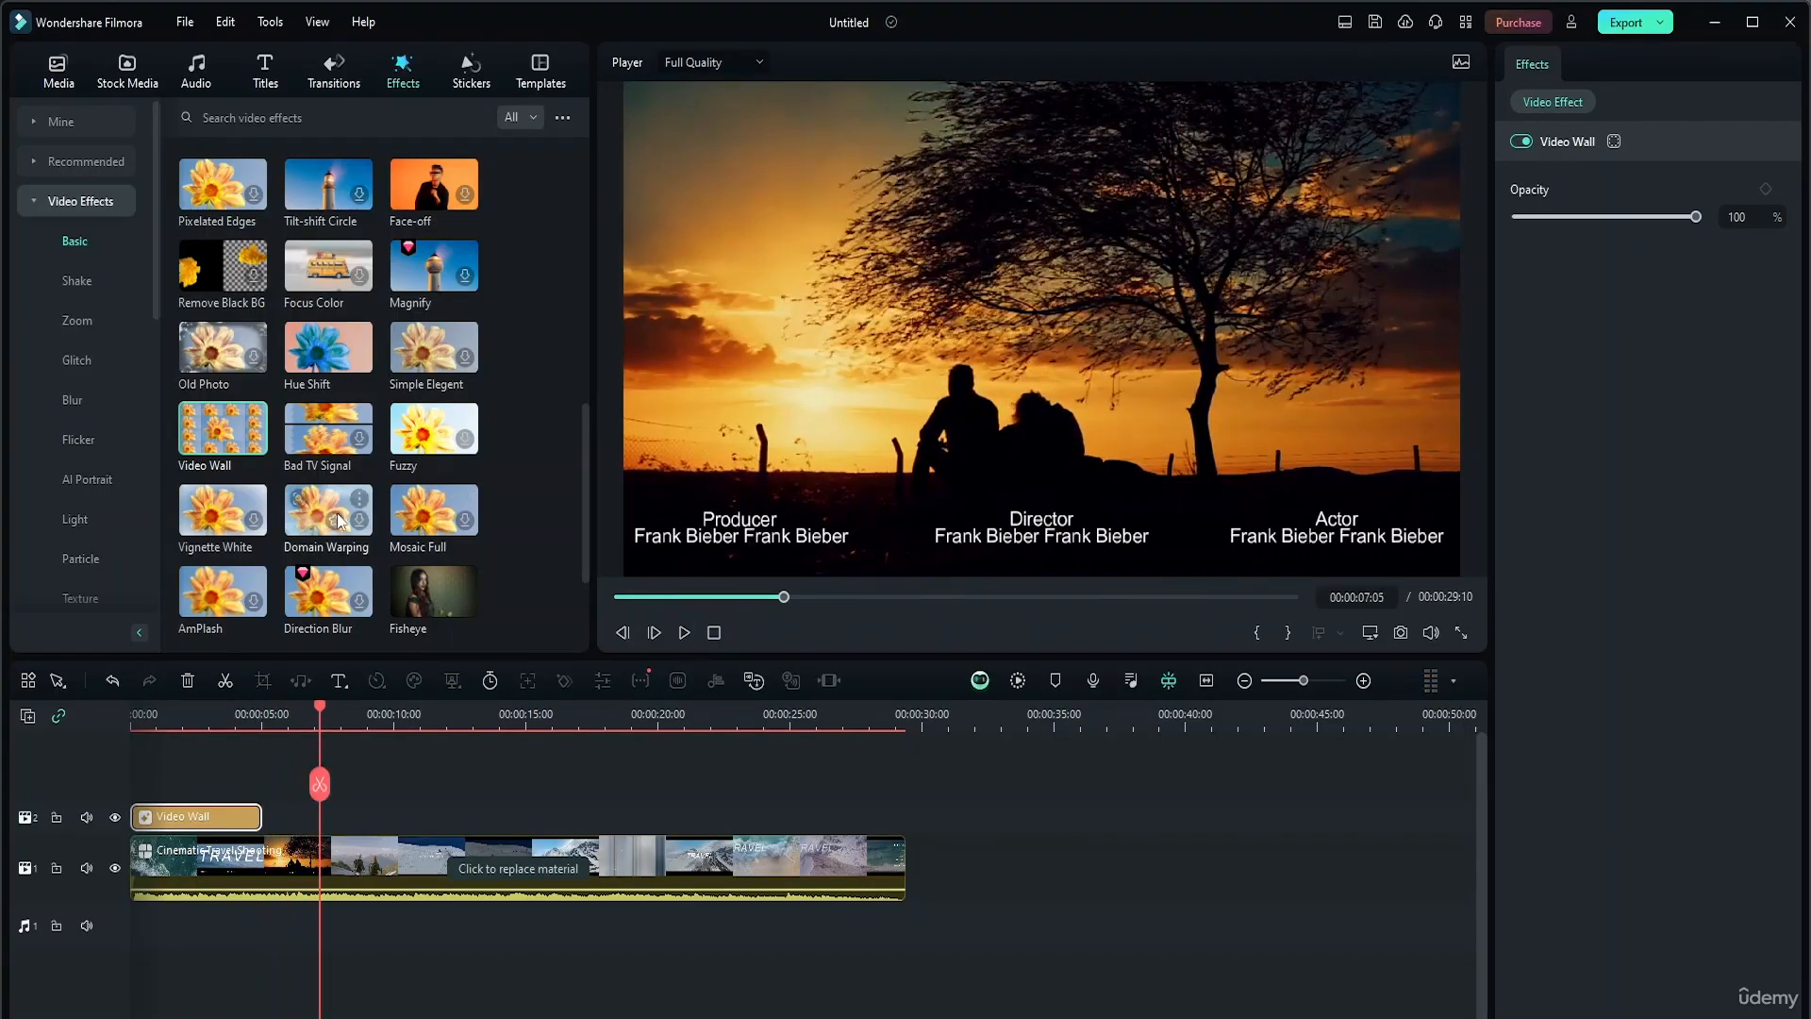
Look through the Shake and Zoom effect categories and delete the Video Wall effect from the timeline
{"action": "left_click", "coordinate": [80, 282]}
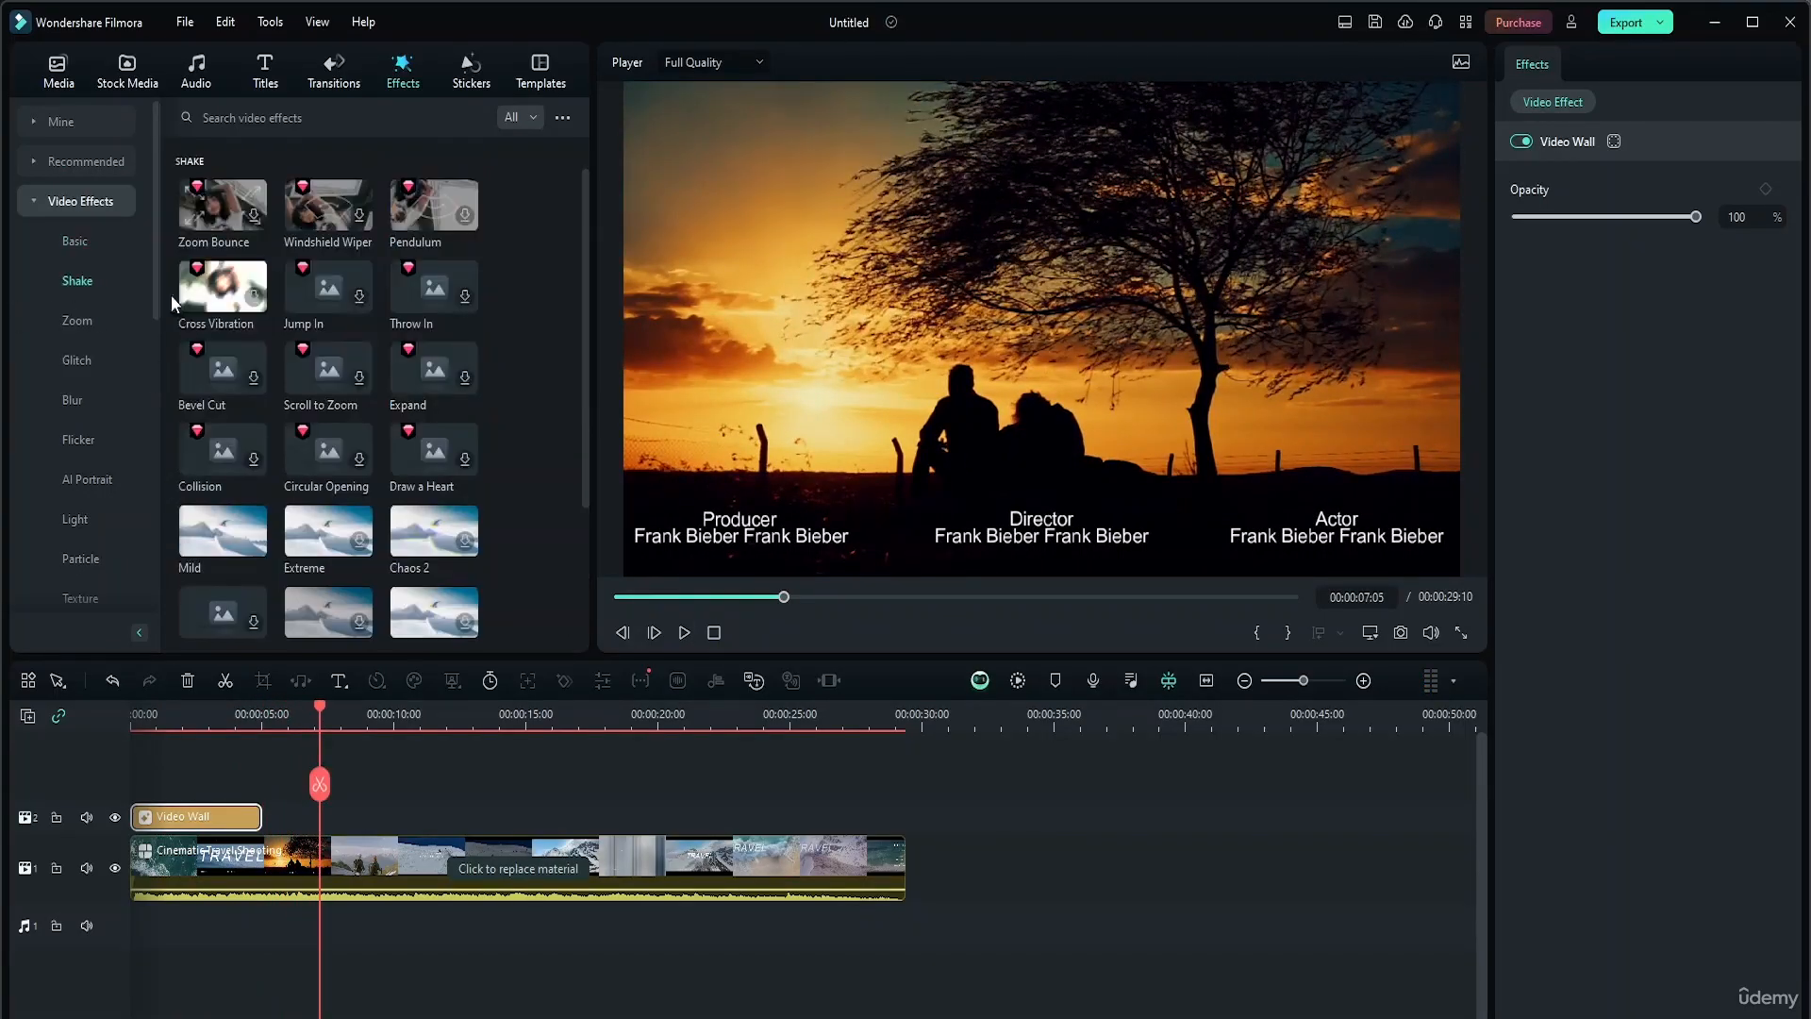
{"action": "left_click", "coordinate": [86, 320]}
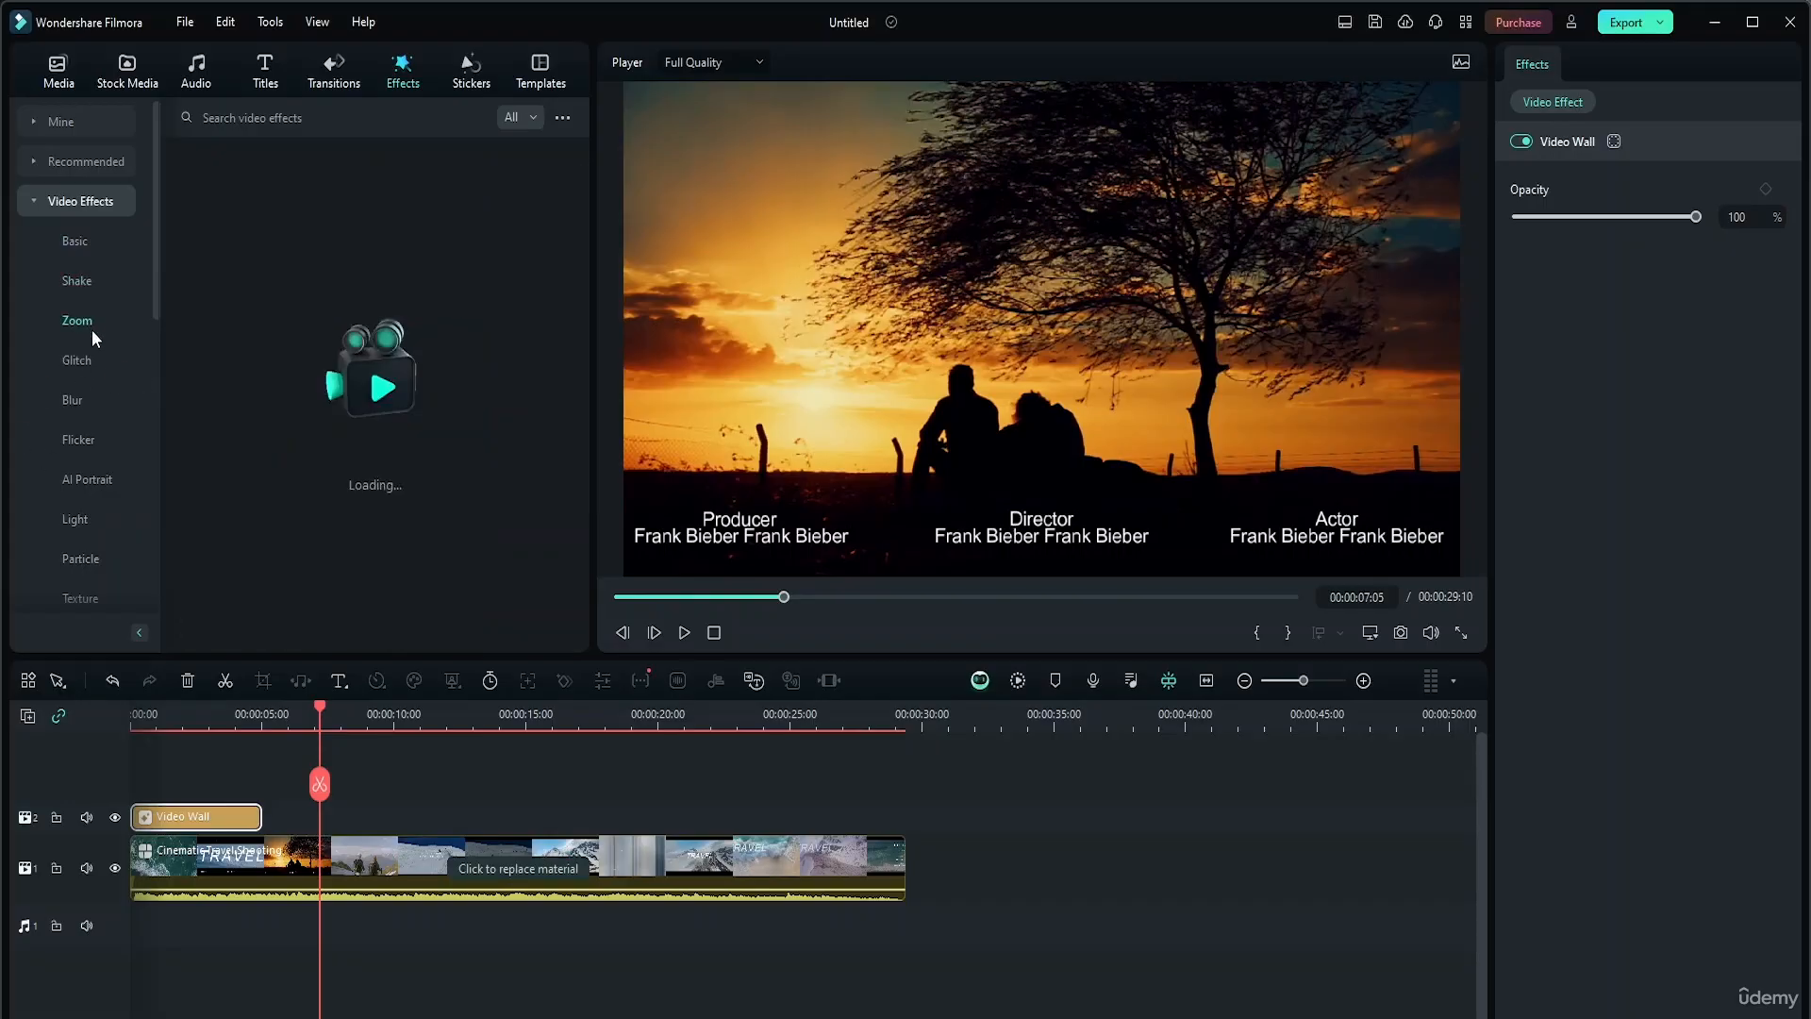
{"action": "left_click", "coordinate": [76, 292]}
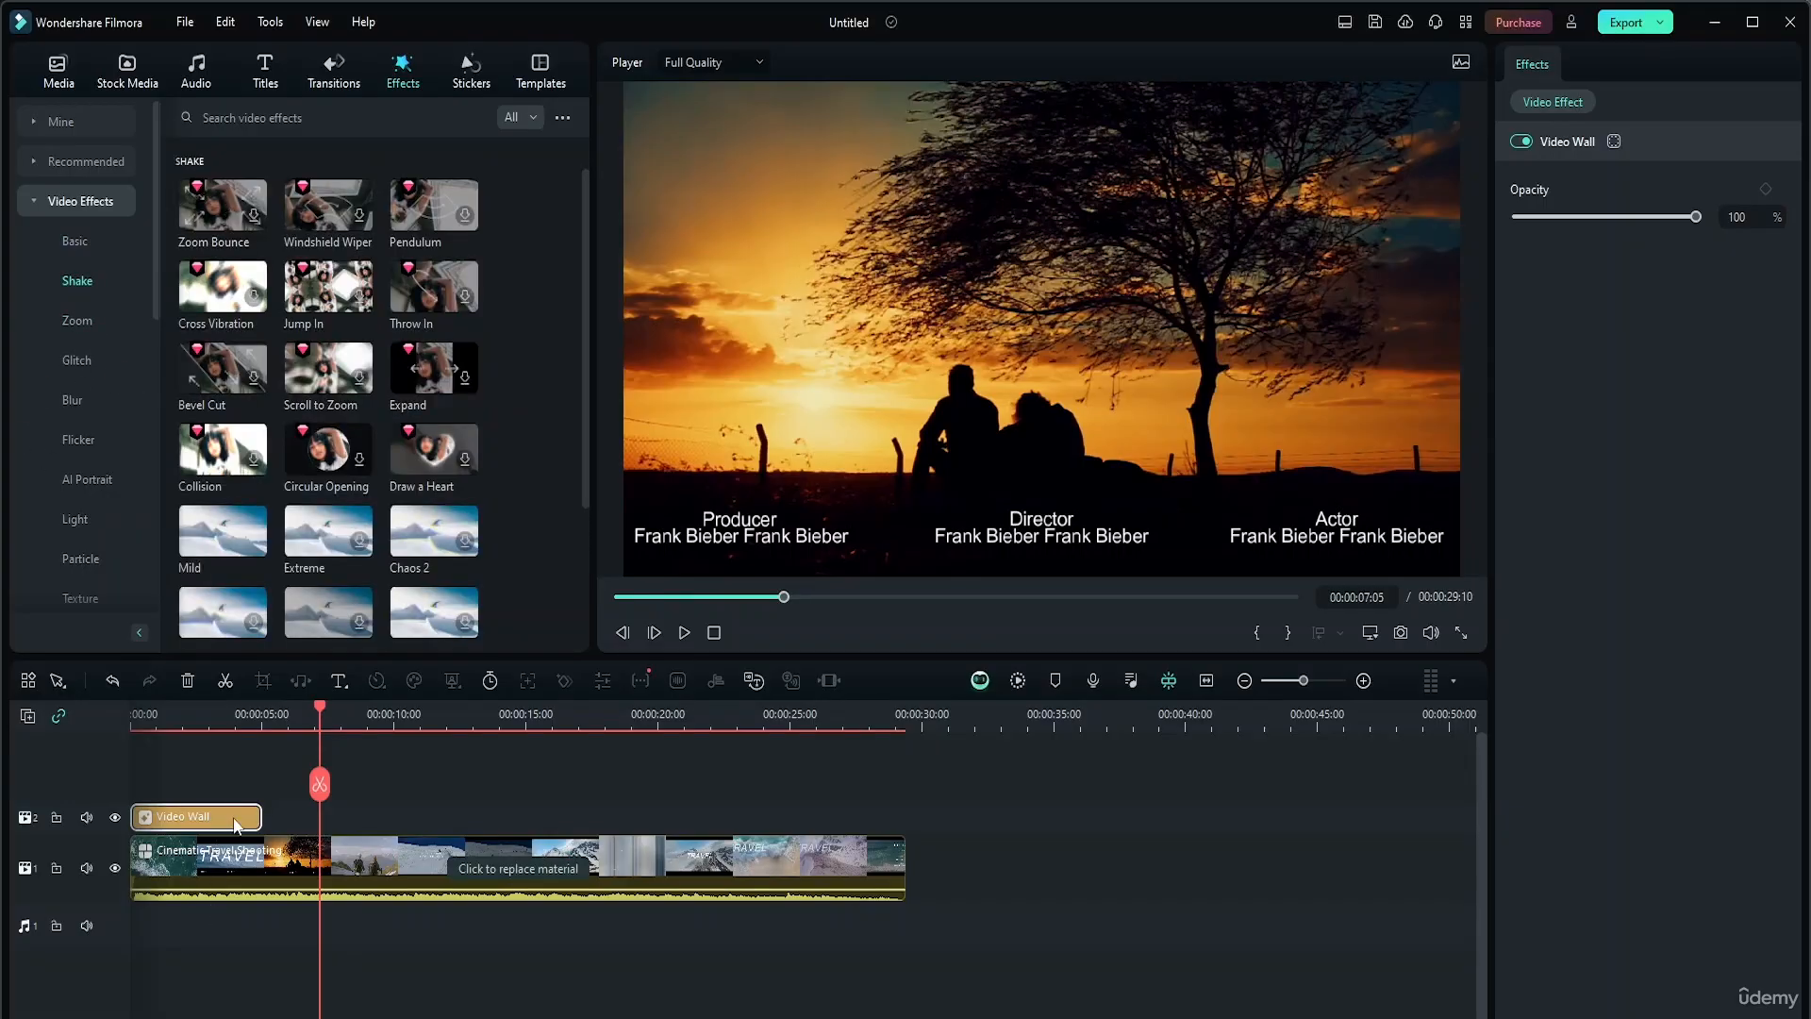
{"action": "key", "text": "Delete"}
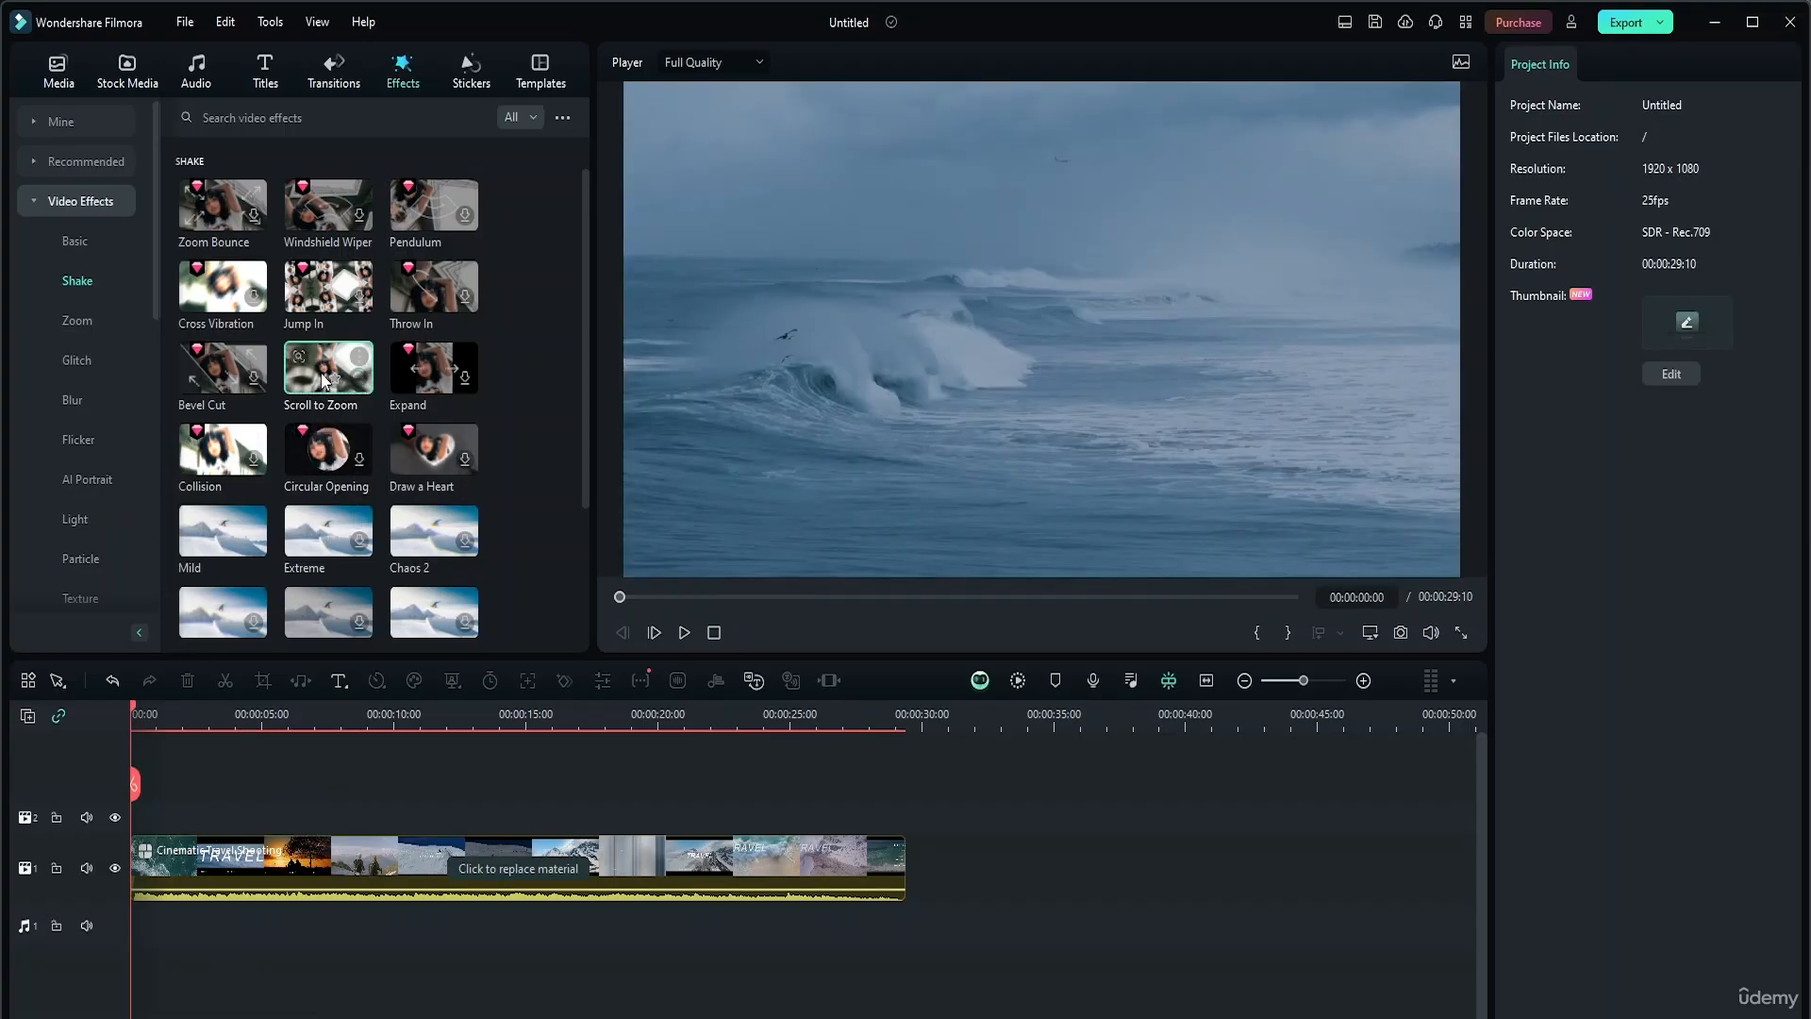
Preview the Scroll to Zoom effect from Shake and the first Parallax Smooth effect from the Zoom category
{"action": "left_click", "coordinate": [313, 398]}
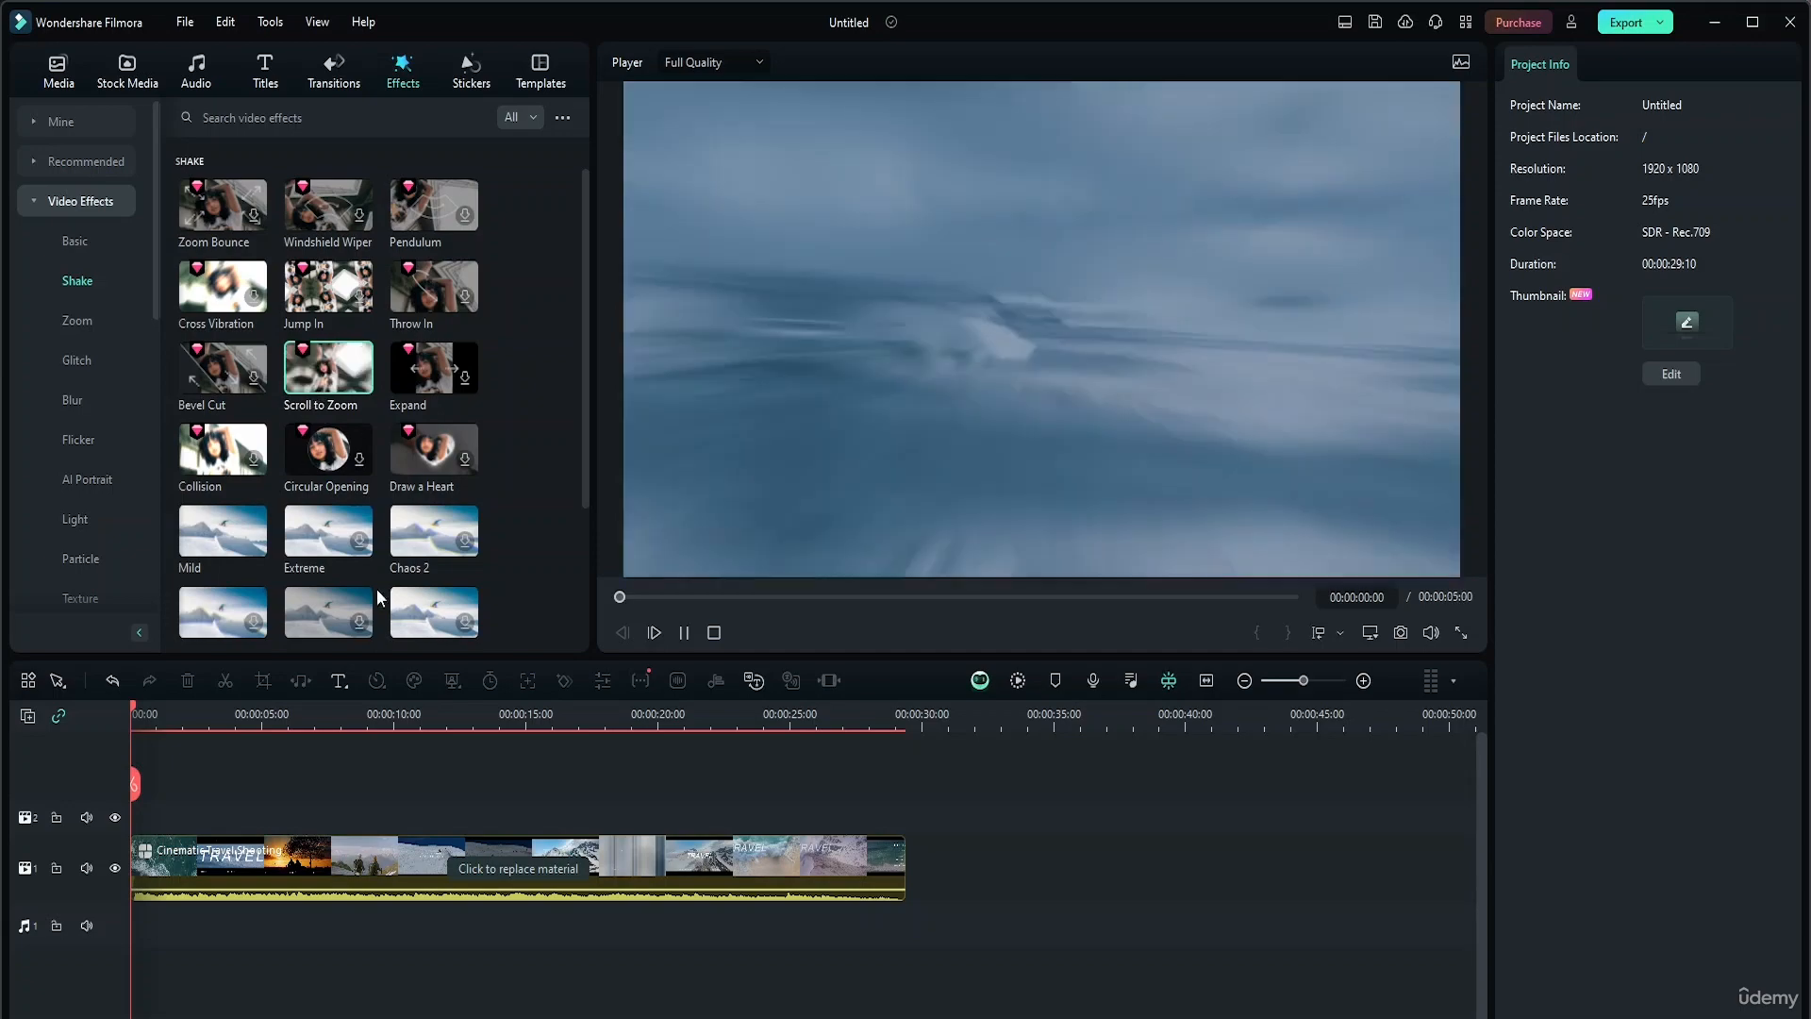
{"action": "left_click", "coordinate": [683, 633]}
{"action": "left_click", "coordinate": [74, 322]}
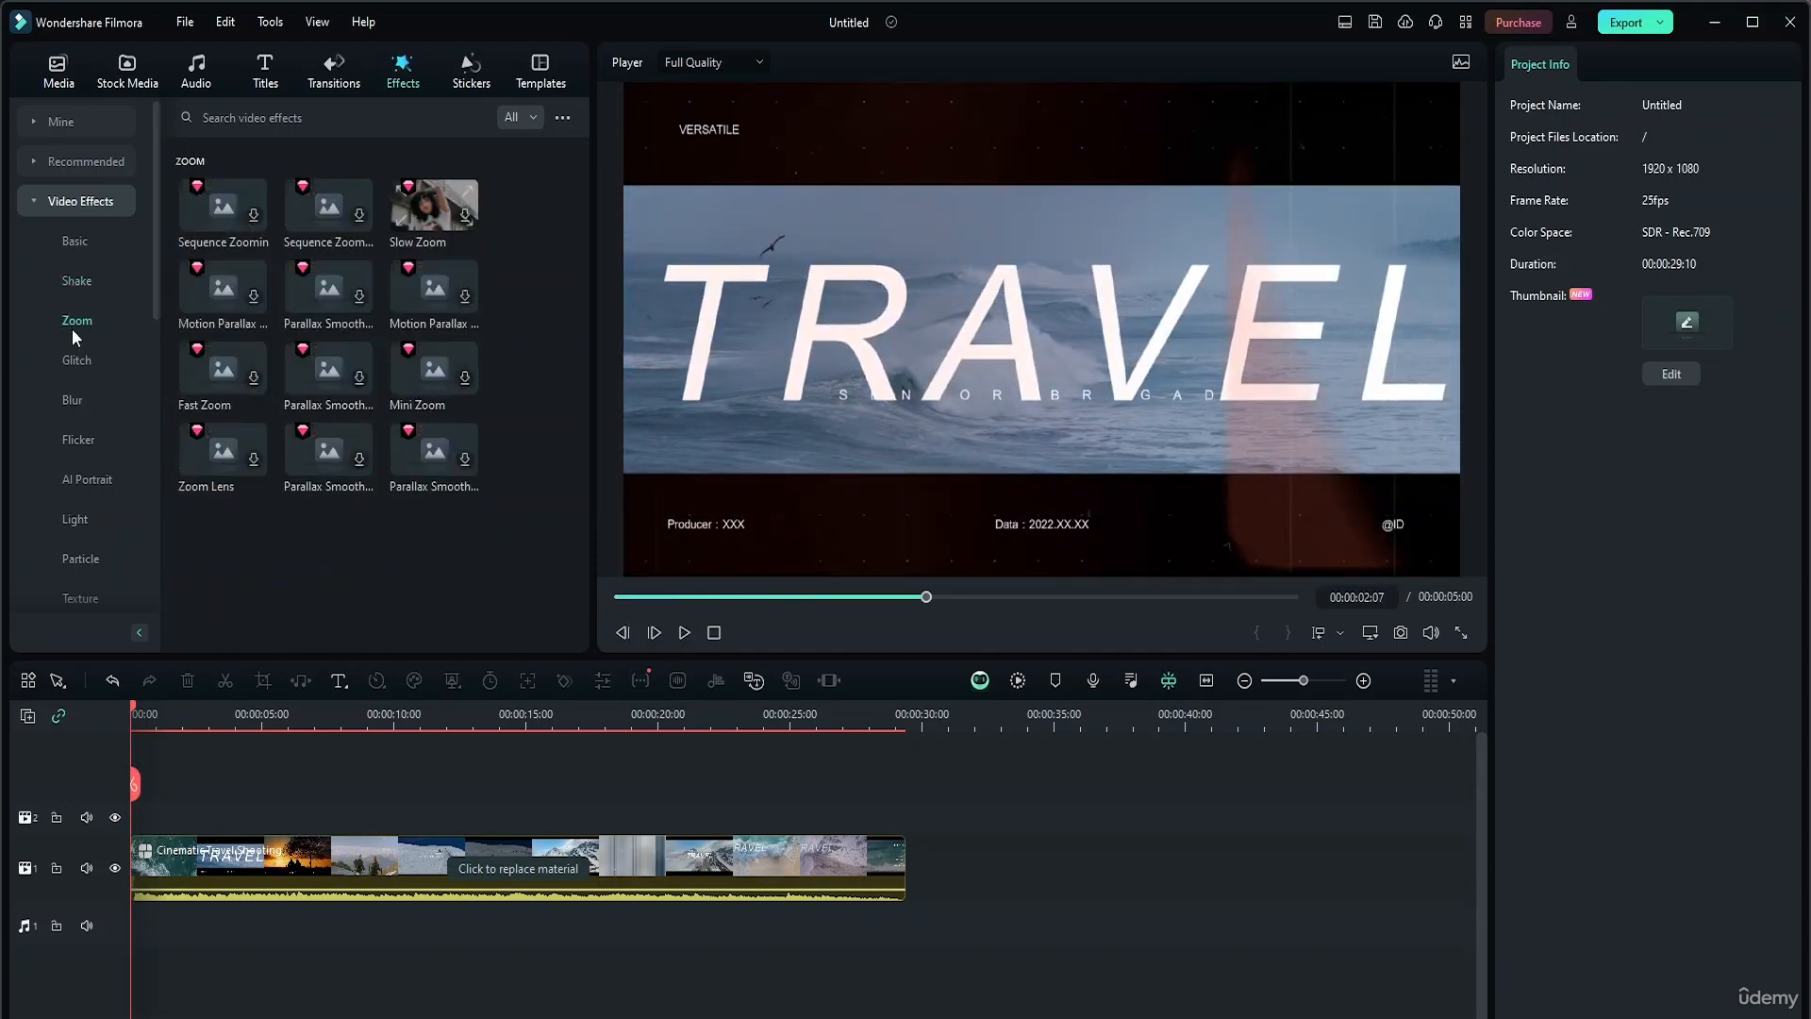
{"action": "left_click", "coordinate": [334, 283]}
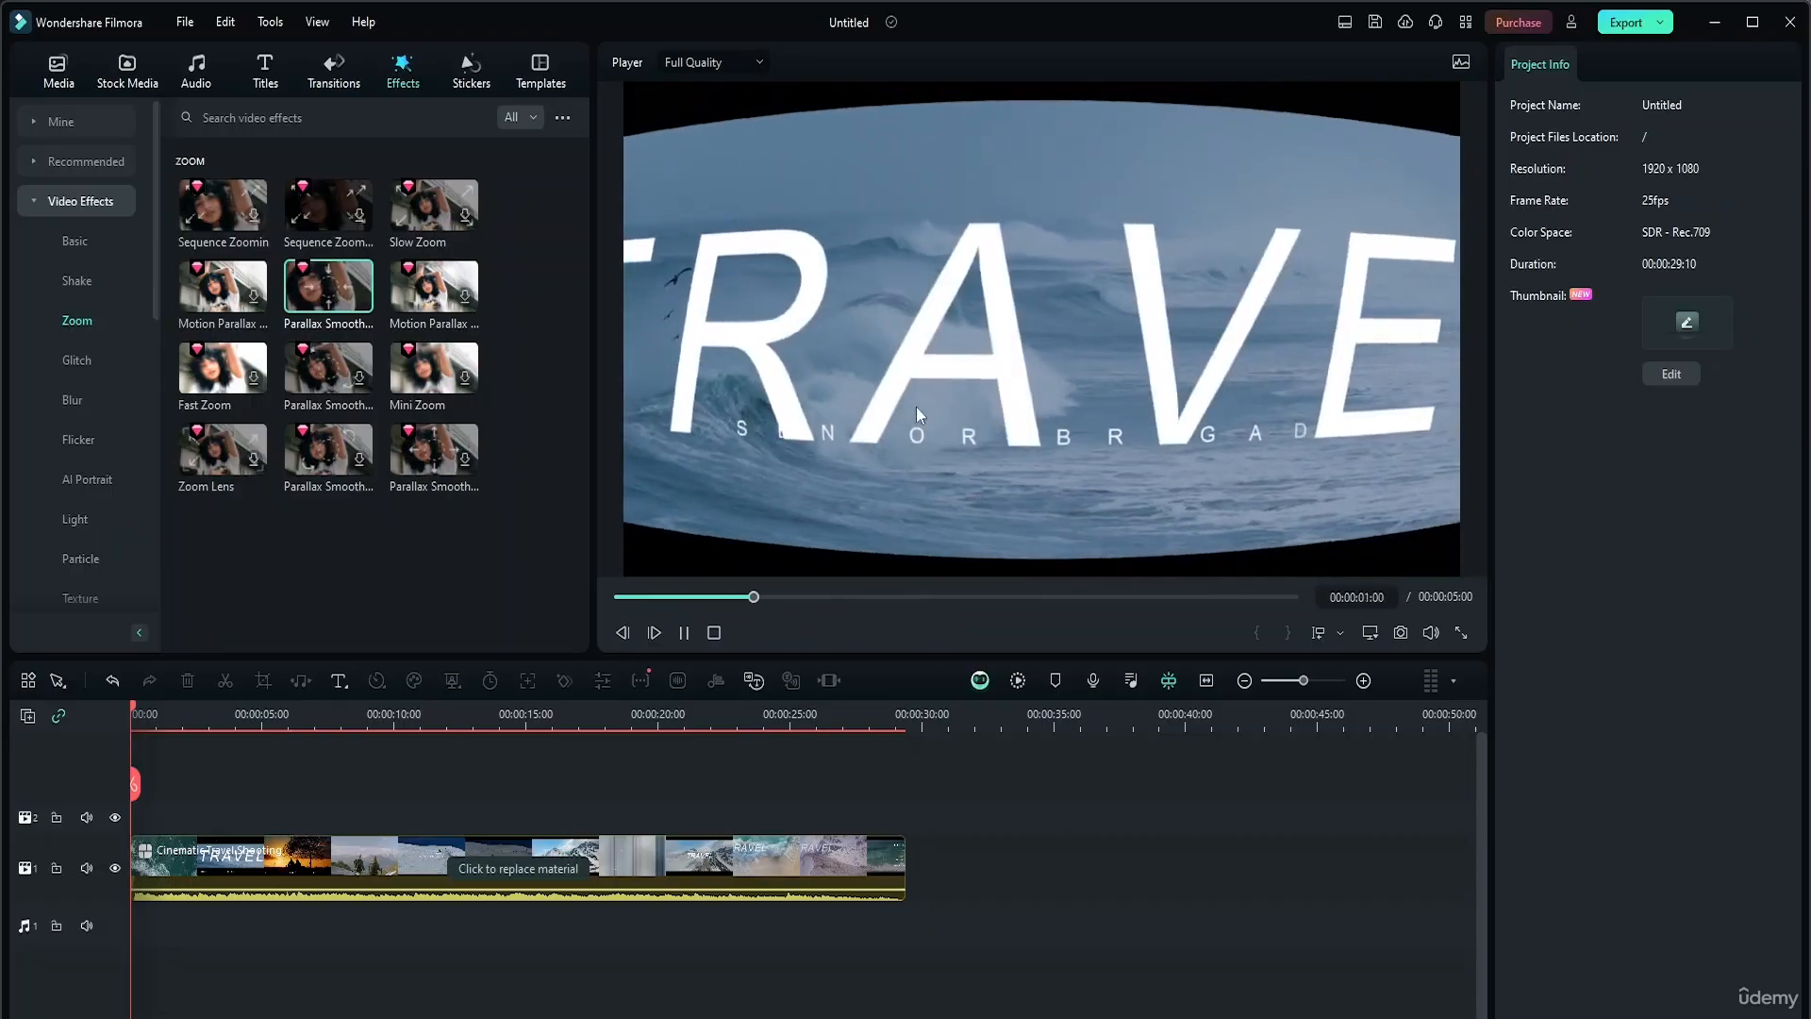
Preview the second effect in the Glitch category, a Cyberpunk effect, on the template and look through the category's other effects
{"action": "left_click", "coordinate": [77, 362]}
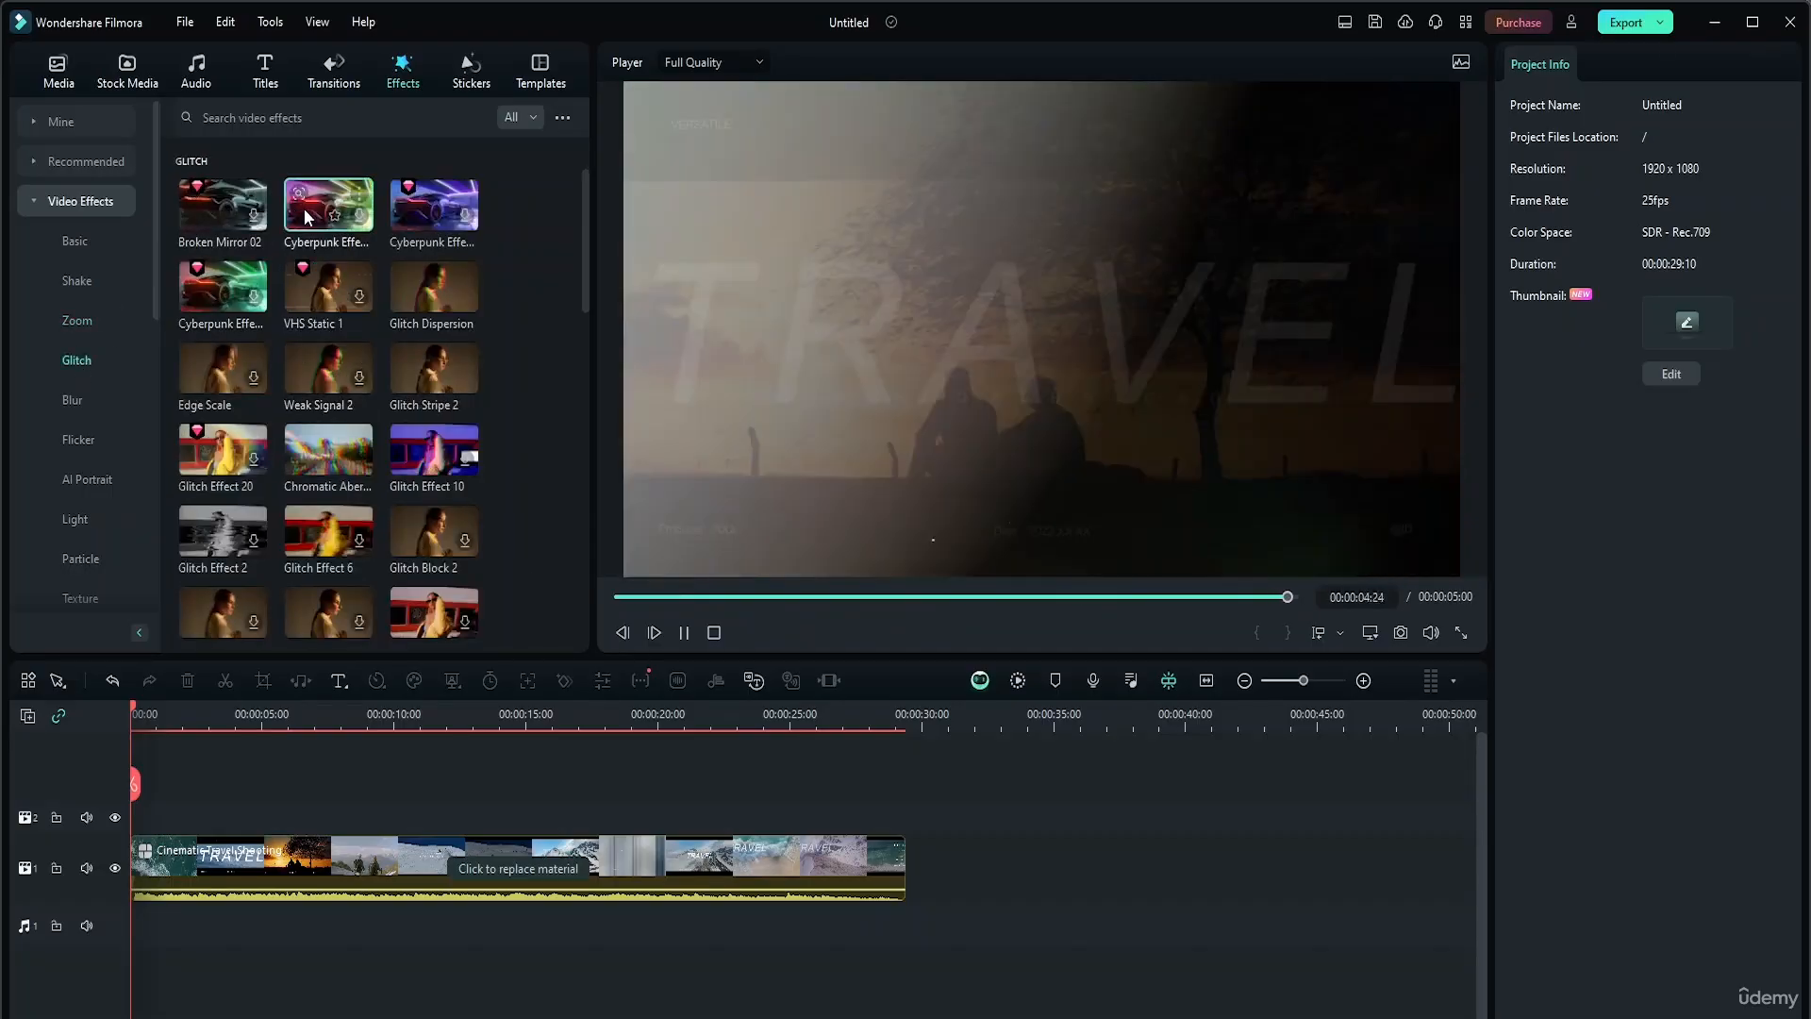
{"action": "left_click", "coordinate": [303, 215]}
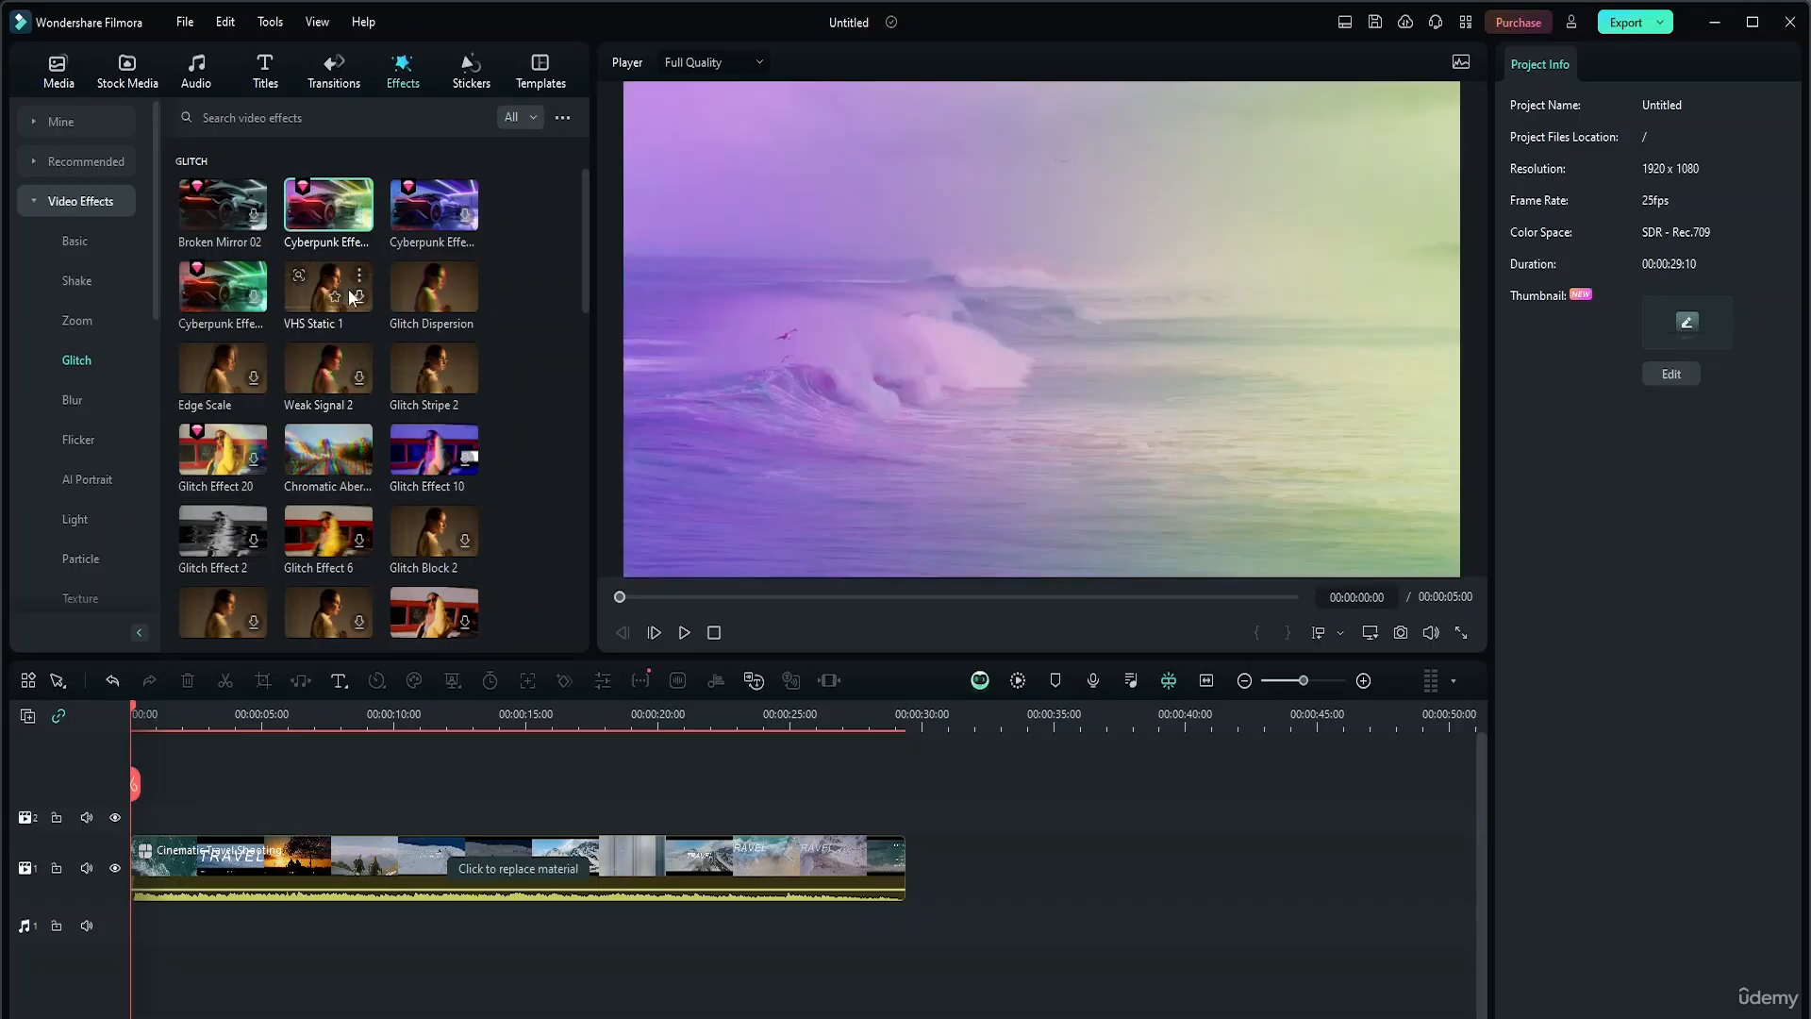
{"action": "key", "text": "space"}
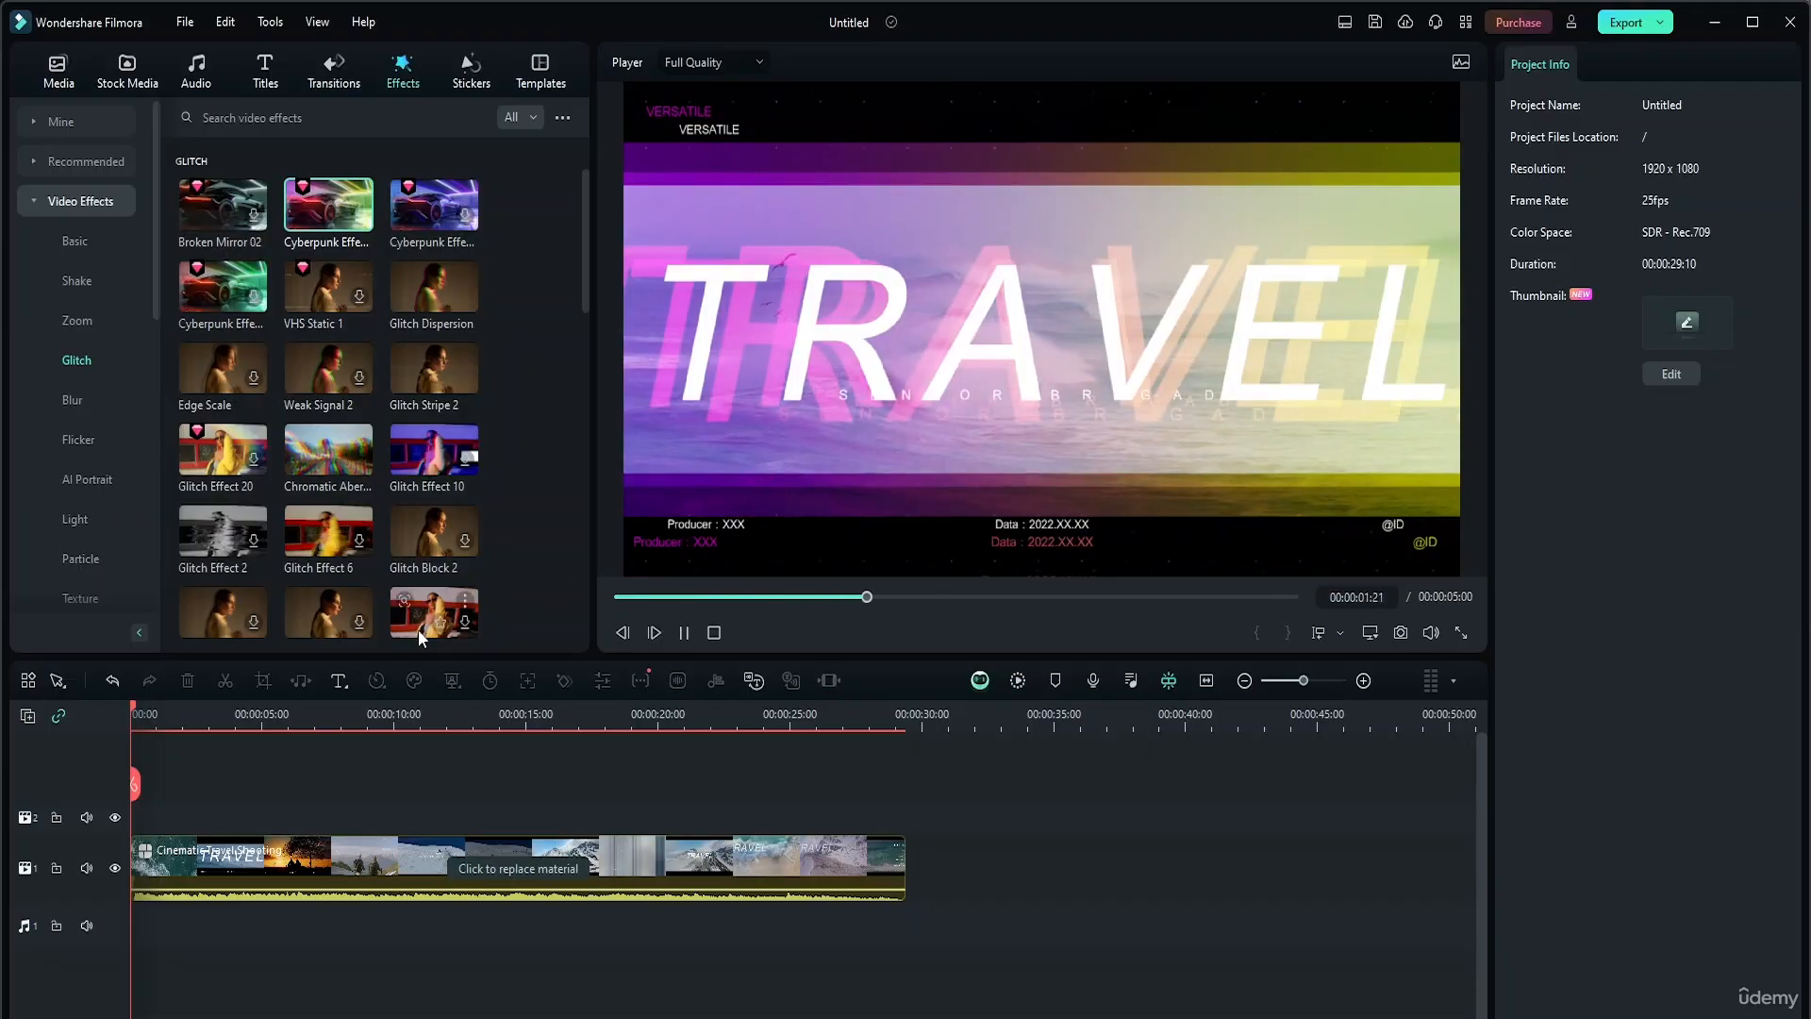
{"action": "scroll", "coordinate": [417, 585], "scroll_direction": "down", "scroll_amount": 3}
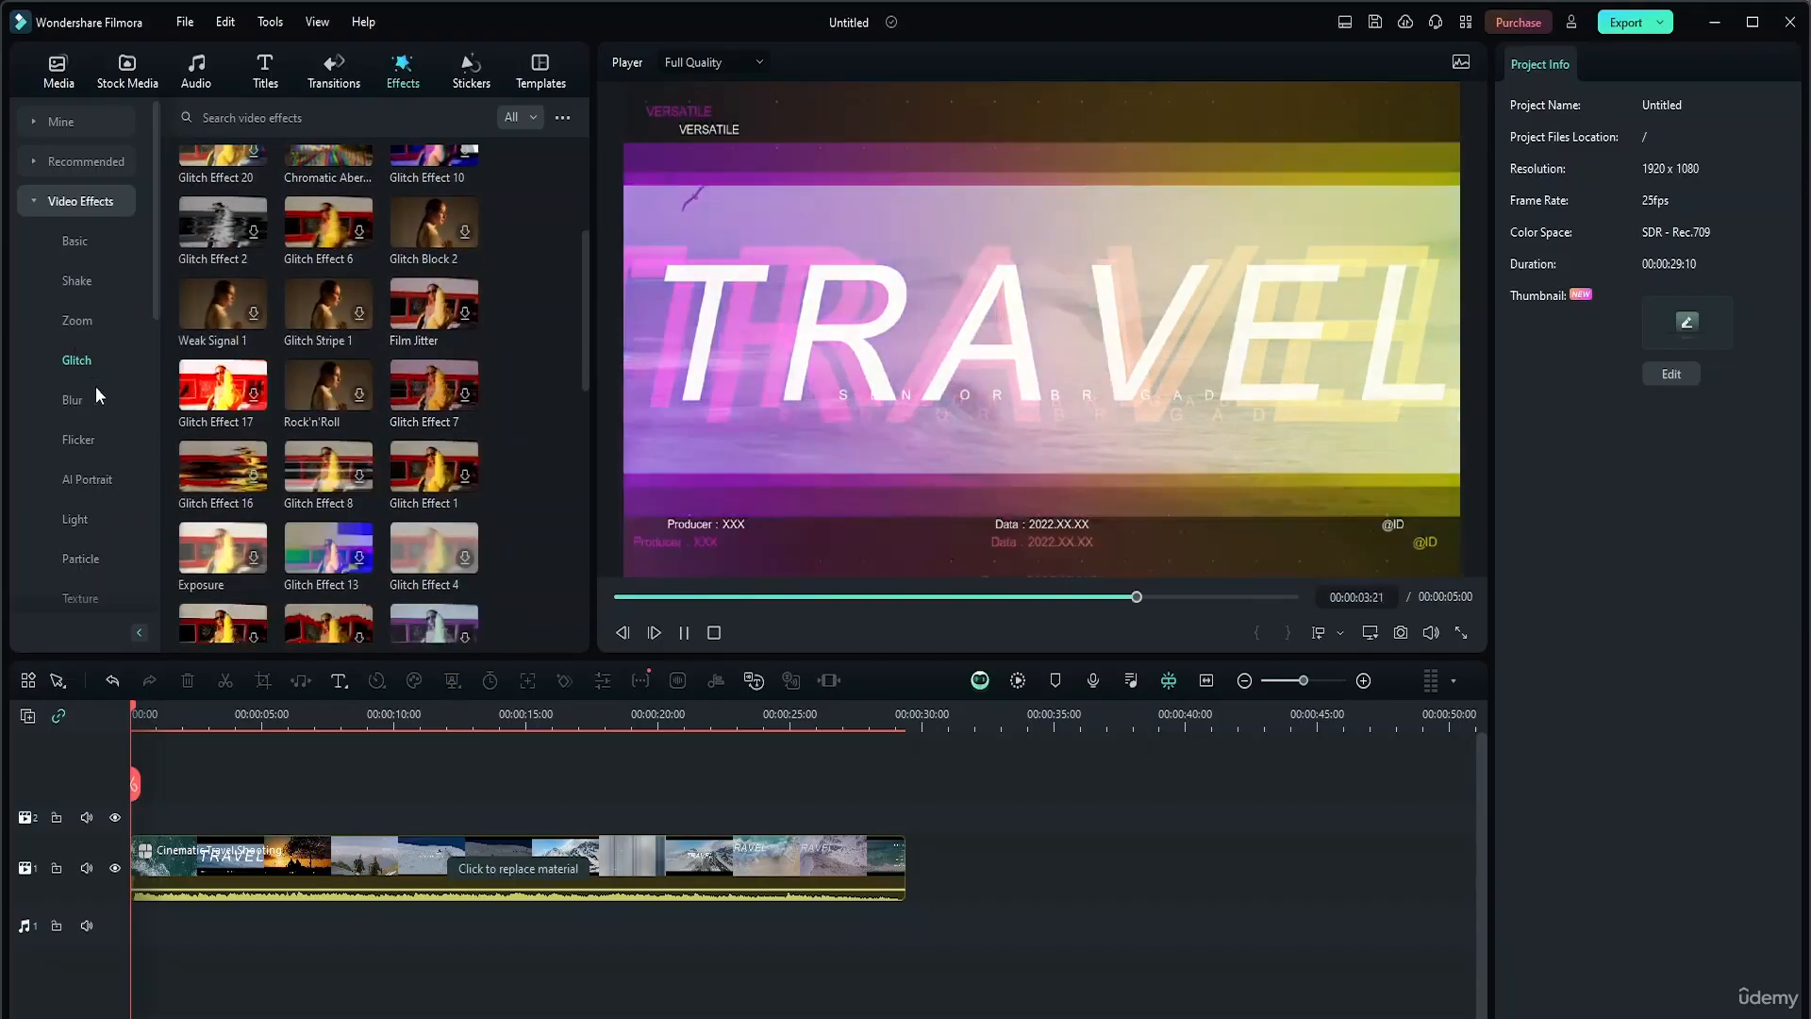
Look through the remaining Video Effects categories, from Blur to Distortion, and collapse the Video Effects group
{"action": "left_click", "coordinate": [87, 394]}
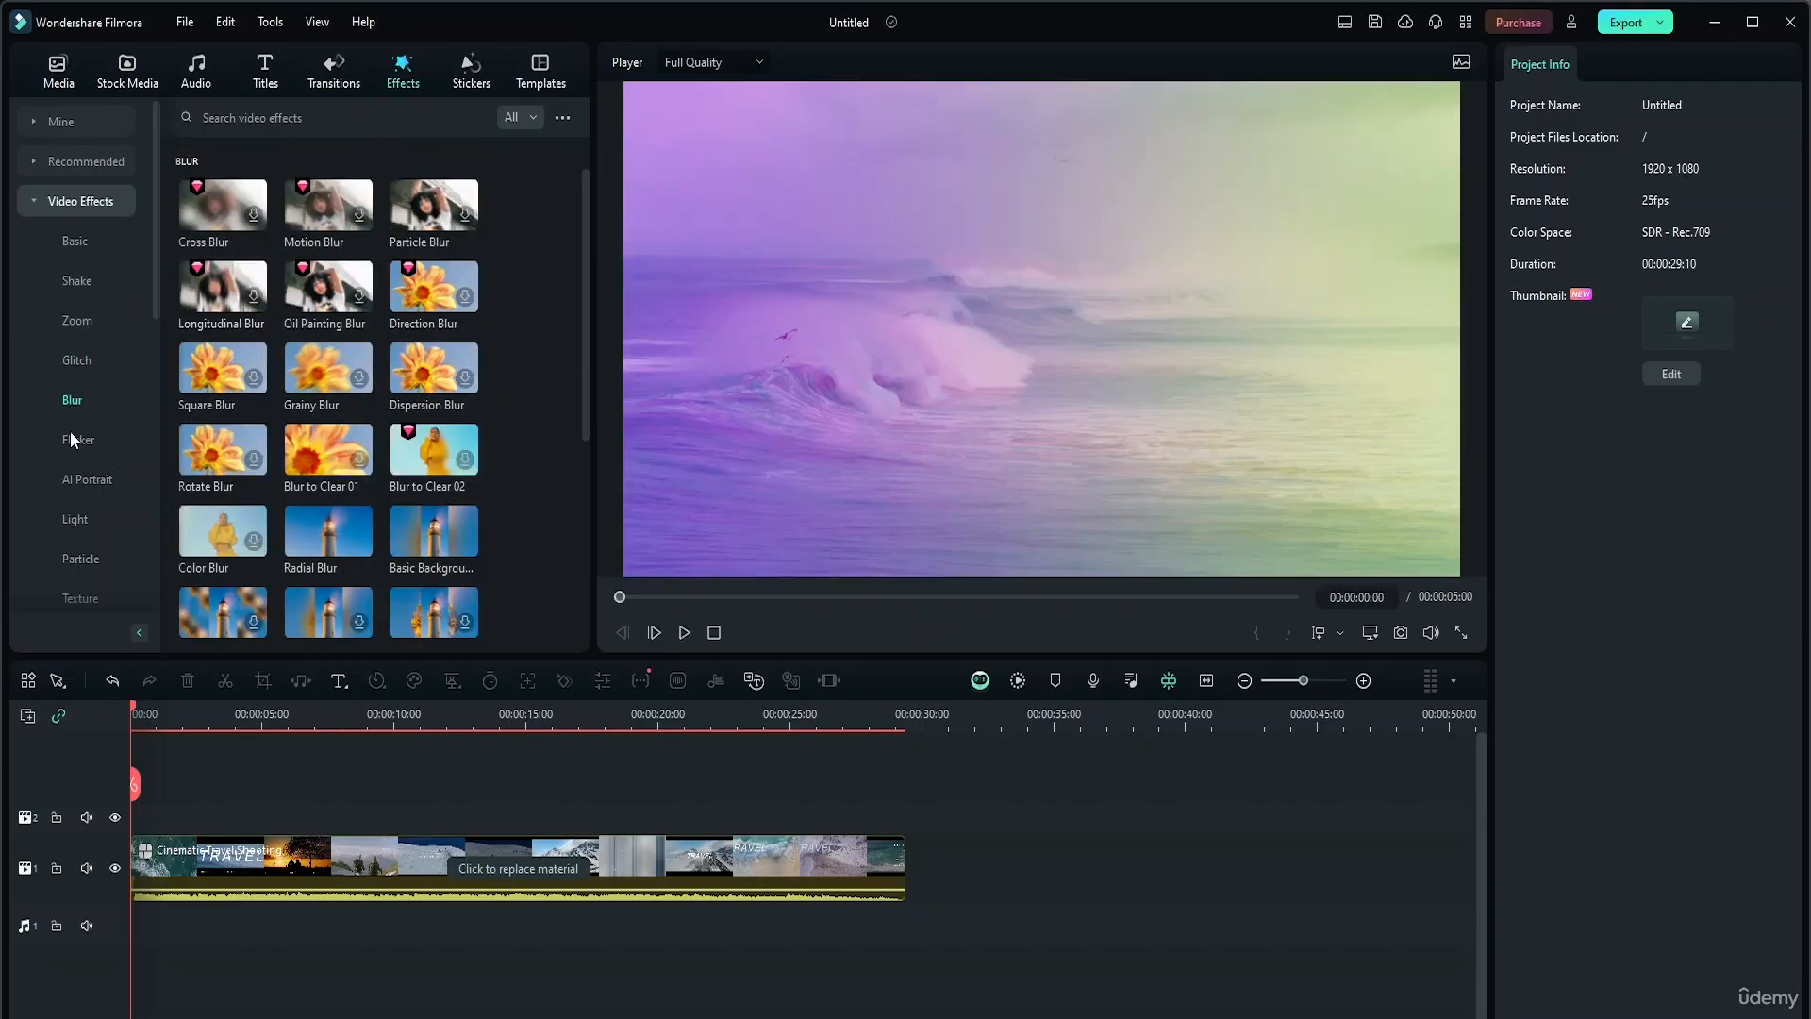
{"action": "left_click", "coordinate": [70, 436]}
{"action": "left_click", "coordinate": [98, 477]}
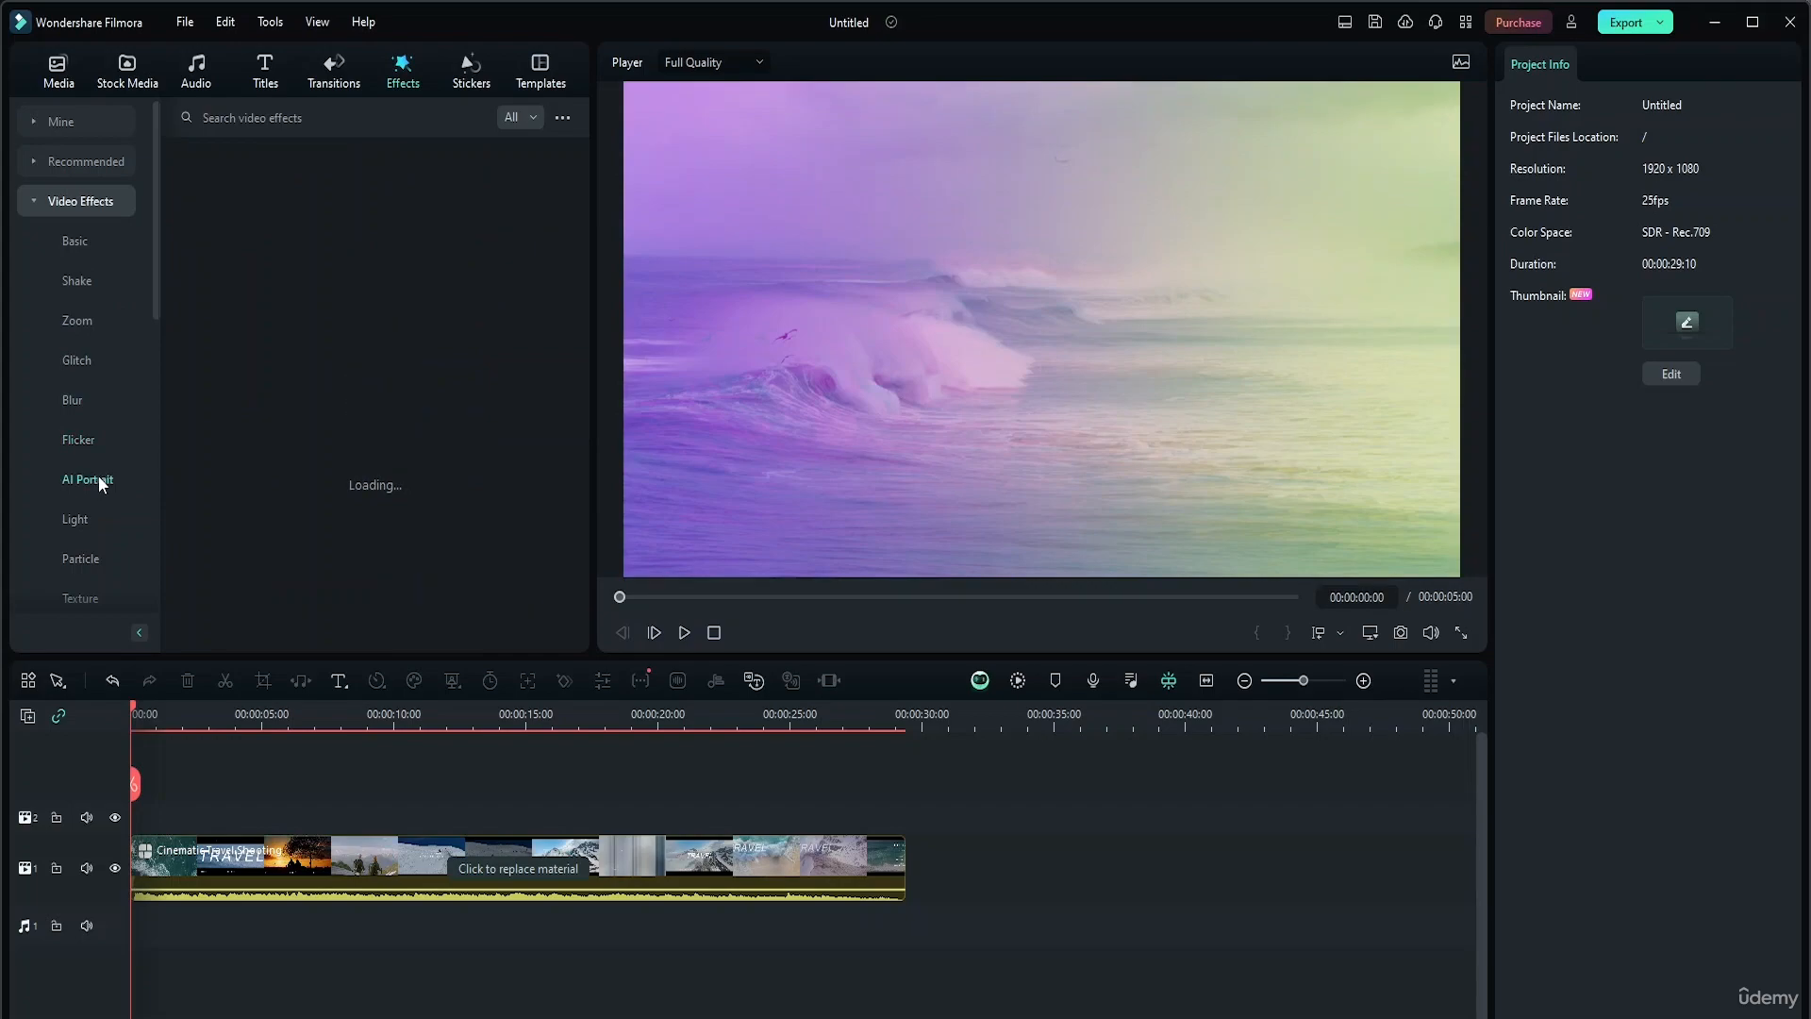
{"action": "left_click", "coordinate": [104, 526]}
{"action": "scroll", "coordinate": [100, 570], "scroll_direction": "down", "scroll_amount": 3}
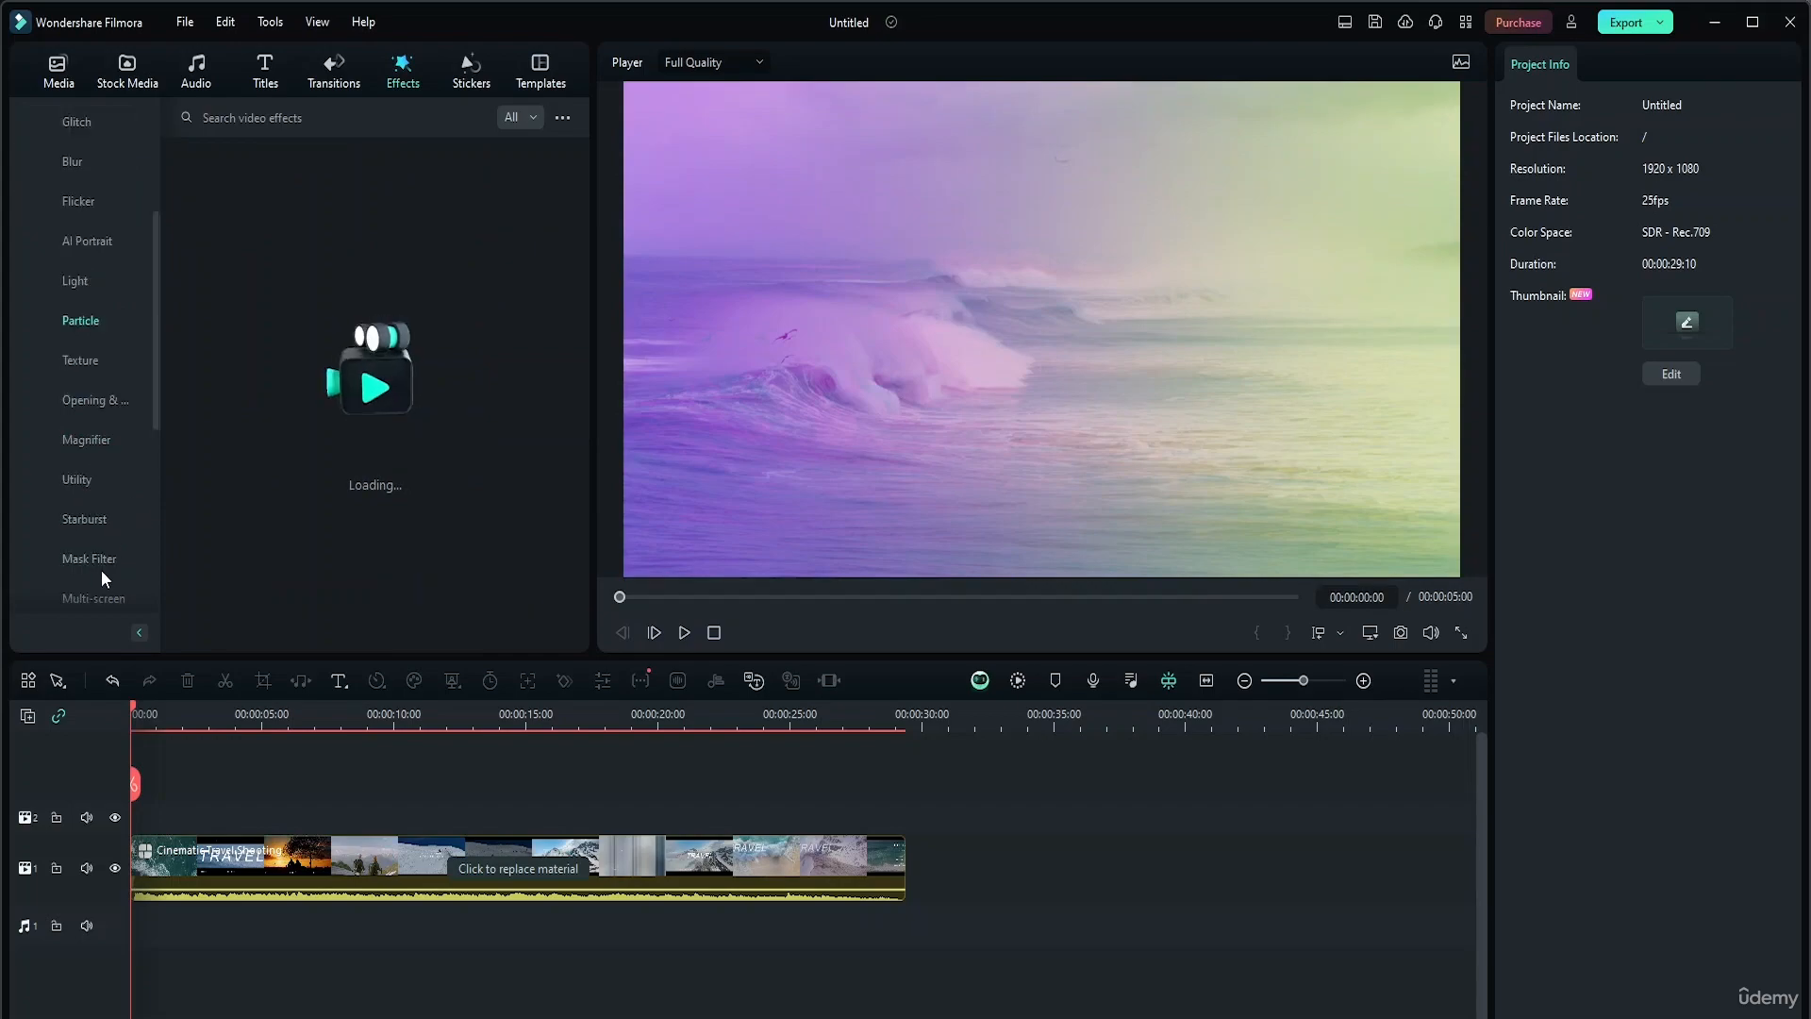
{"action": "left_click", "coordinate": [116, 415]}
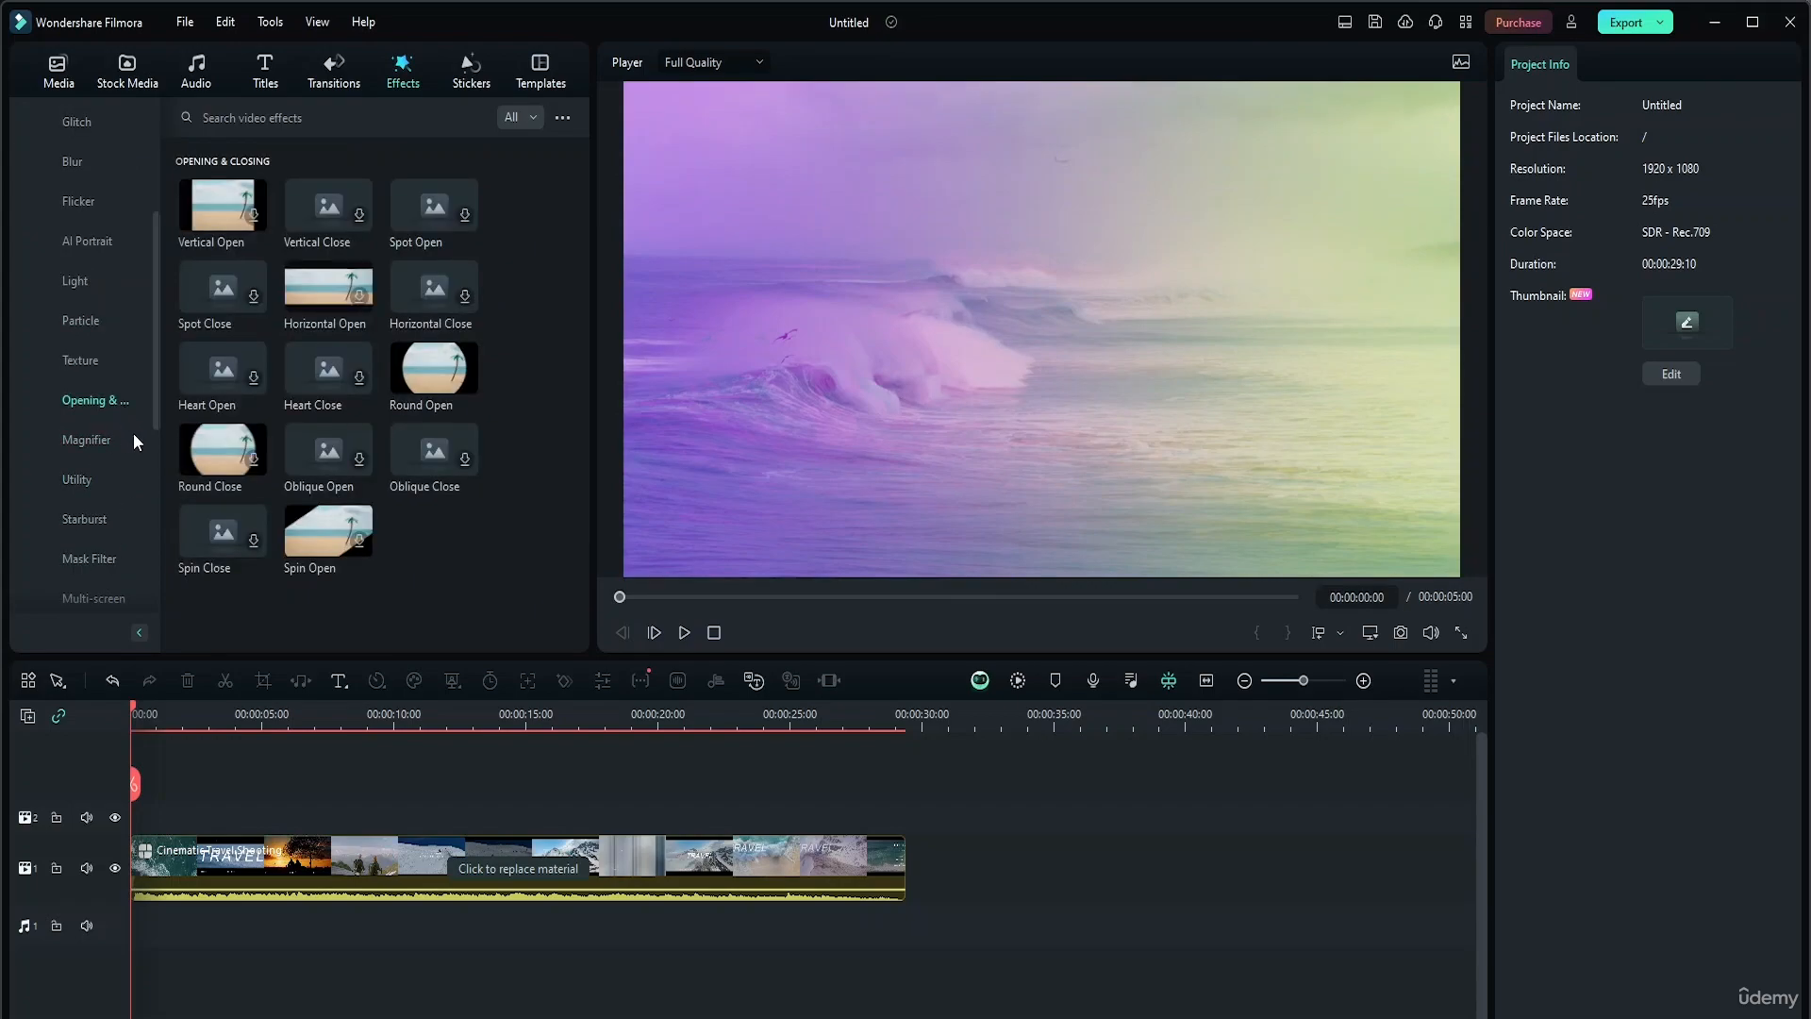
{"action": "scroll", "coordinate": [104, 519], "scroll_direction": "down", "scroll_amount": 3}
{"action": "left_click", "coordinate": [93, 405]}
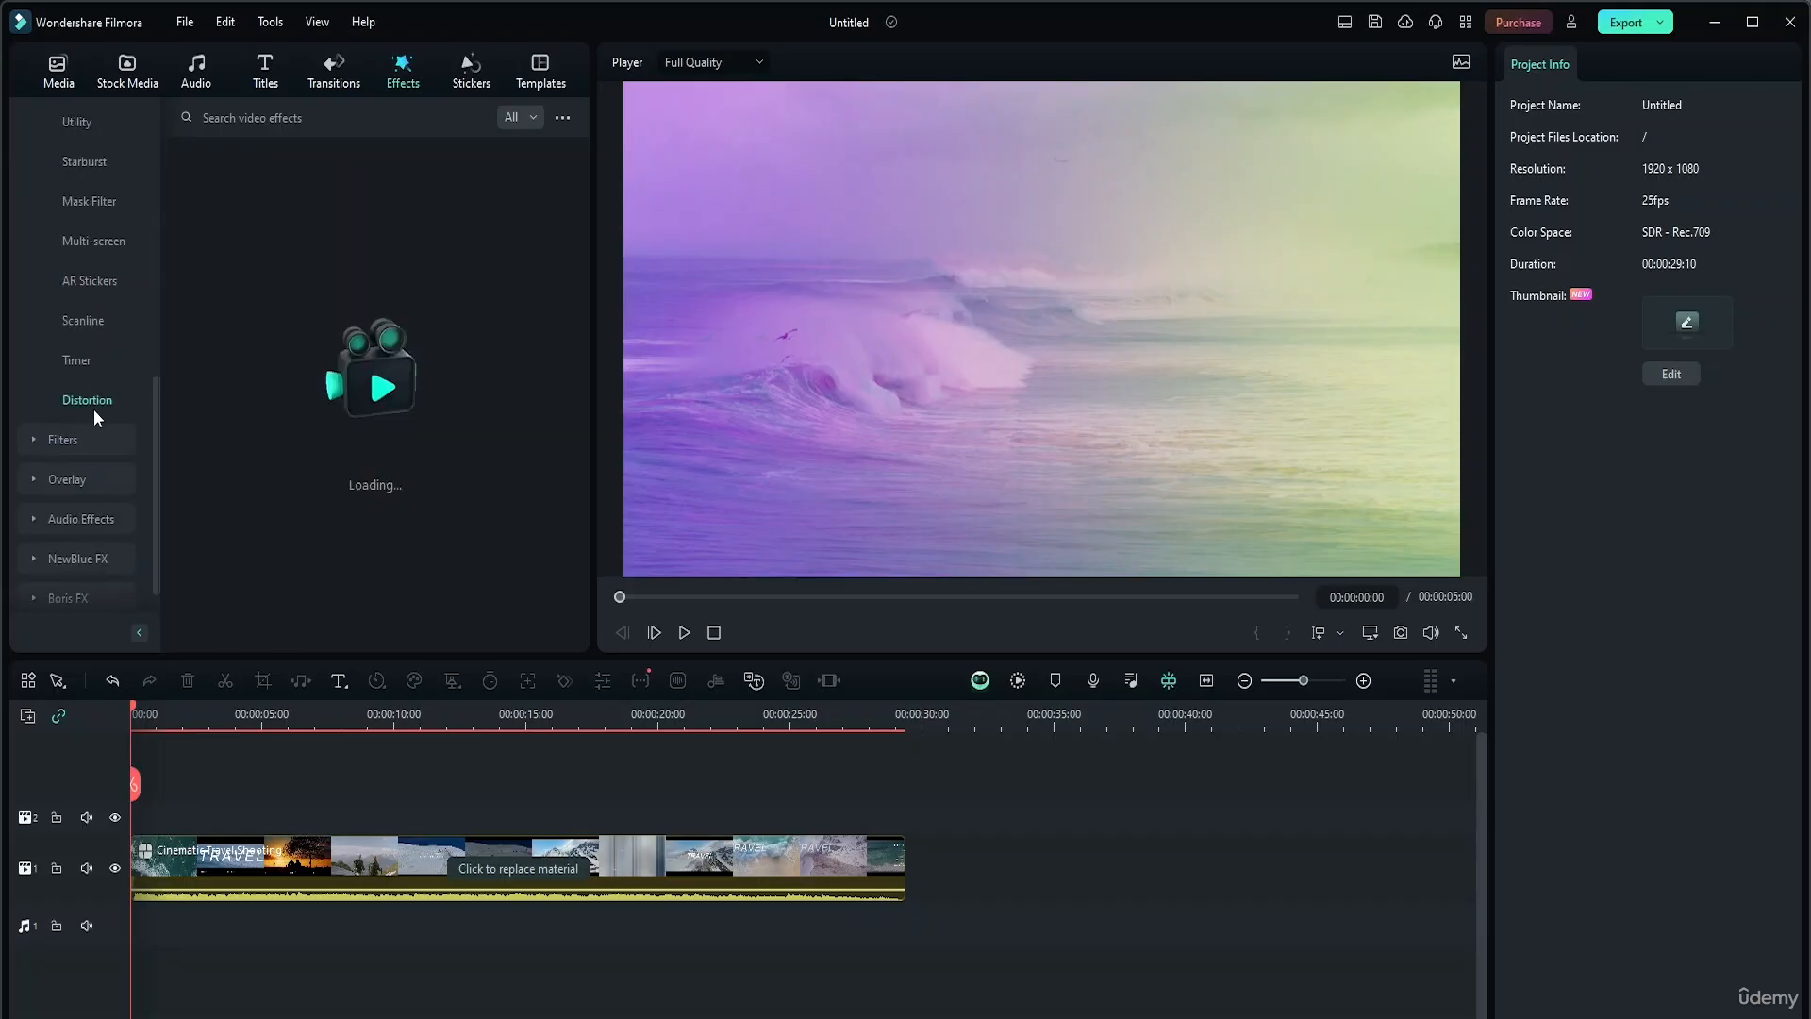
{"action": "left_click", "coordinate": [94, 326]}
{"action": "scroll", "coordinate": [94, 347], "scroll_direction": "up", "scroll_amount": 3}
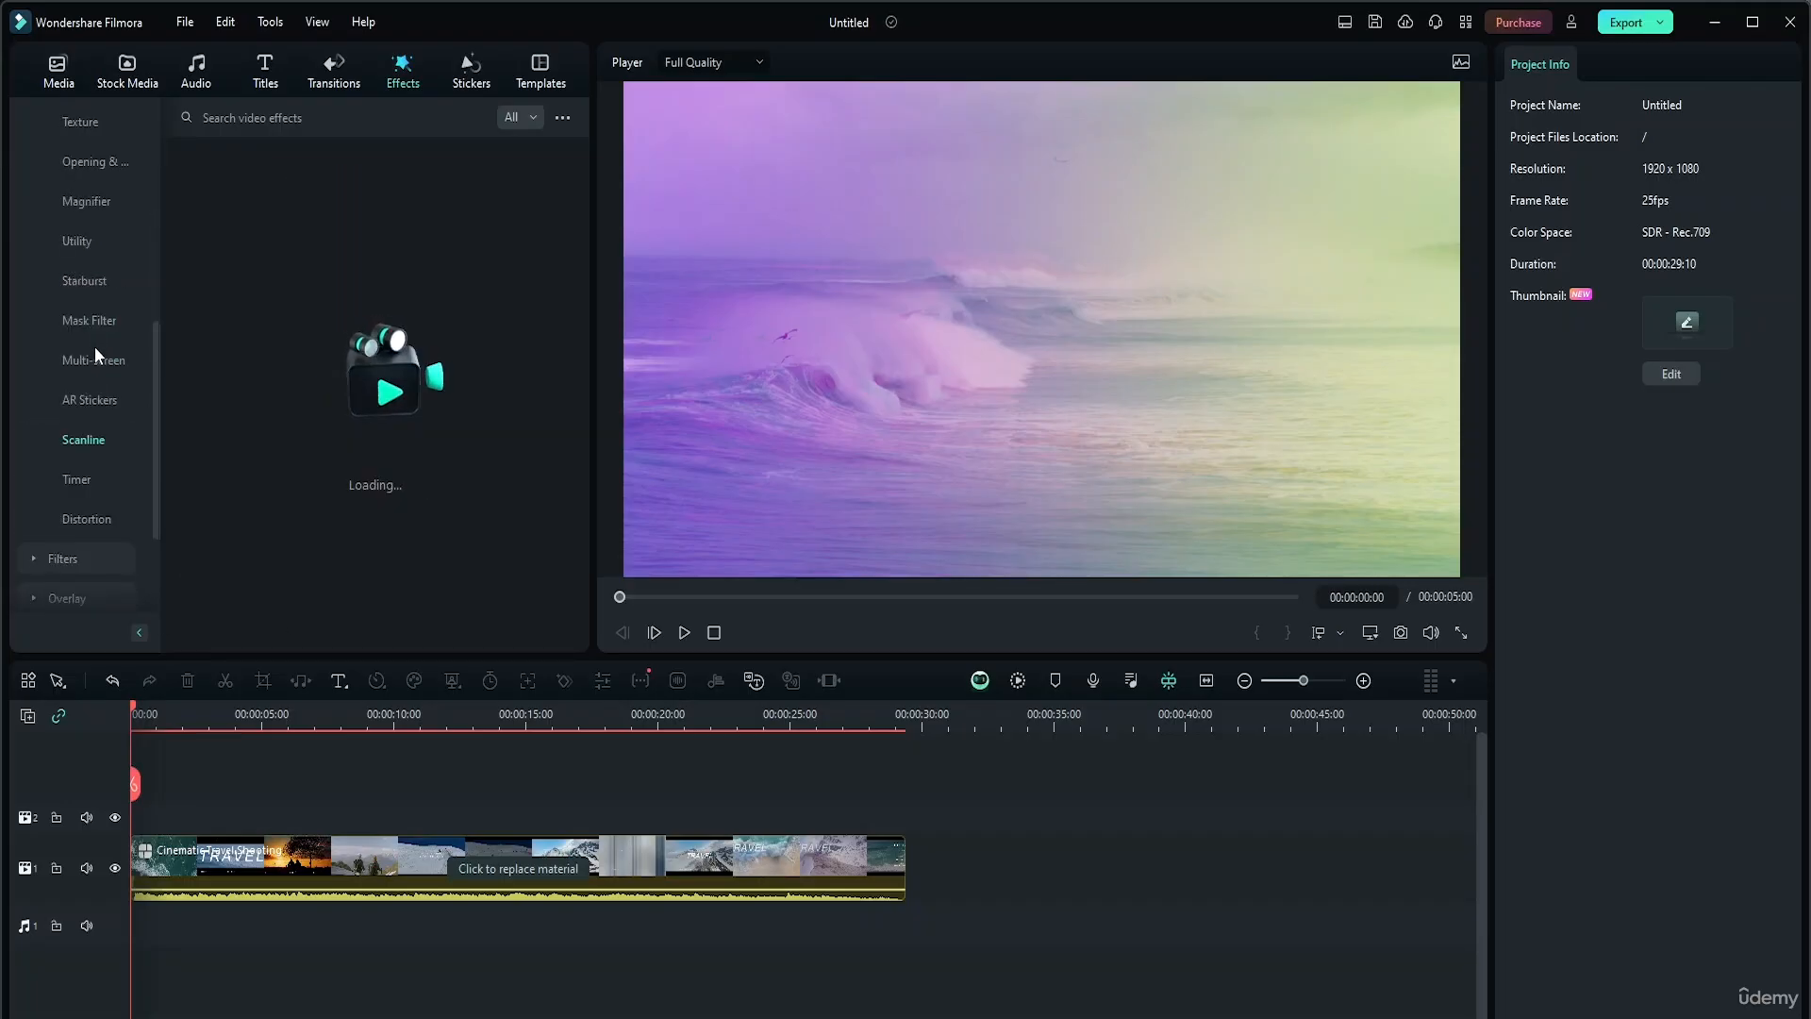
{"action": "left_click", "coordinate": [72, 358]}
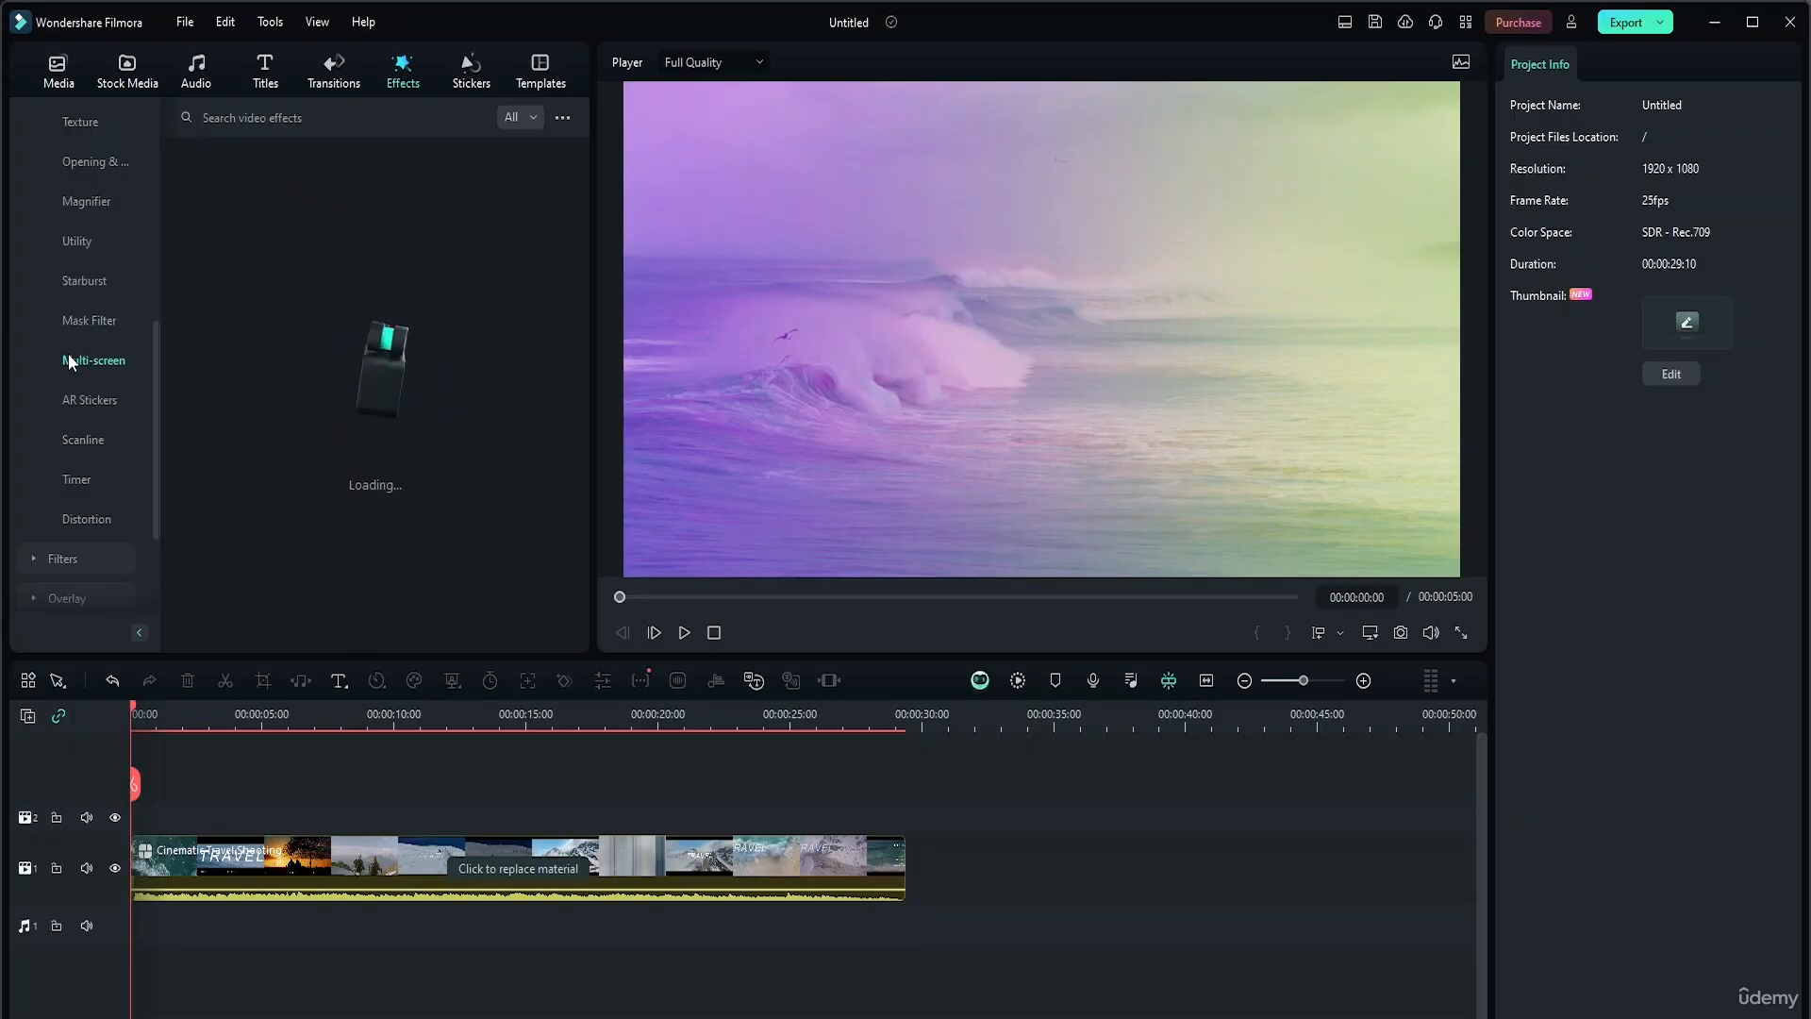
{"action": "scroll", "coordinate": [81, 352], "scroll_direction": "up", "scroll_amount": 5}
{"action": "left_click", "coordinate": [36, 202]}
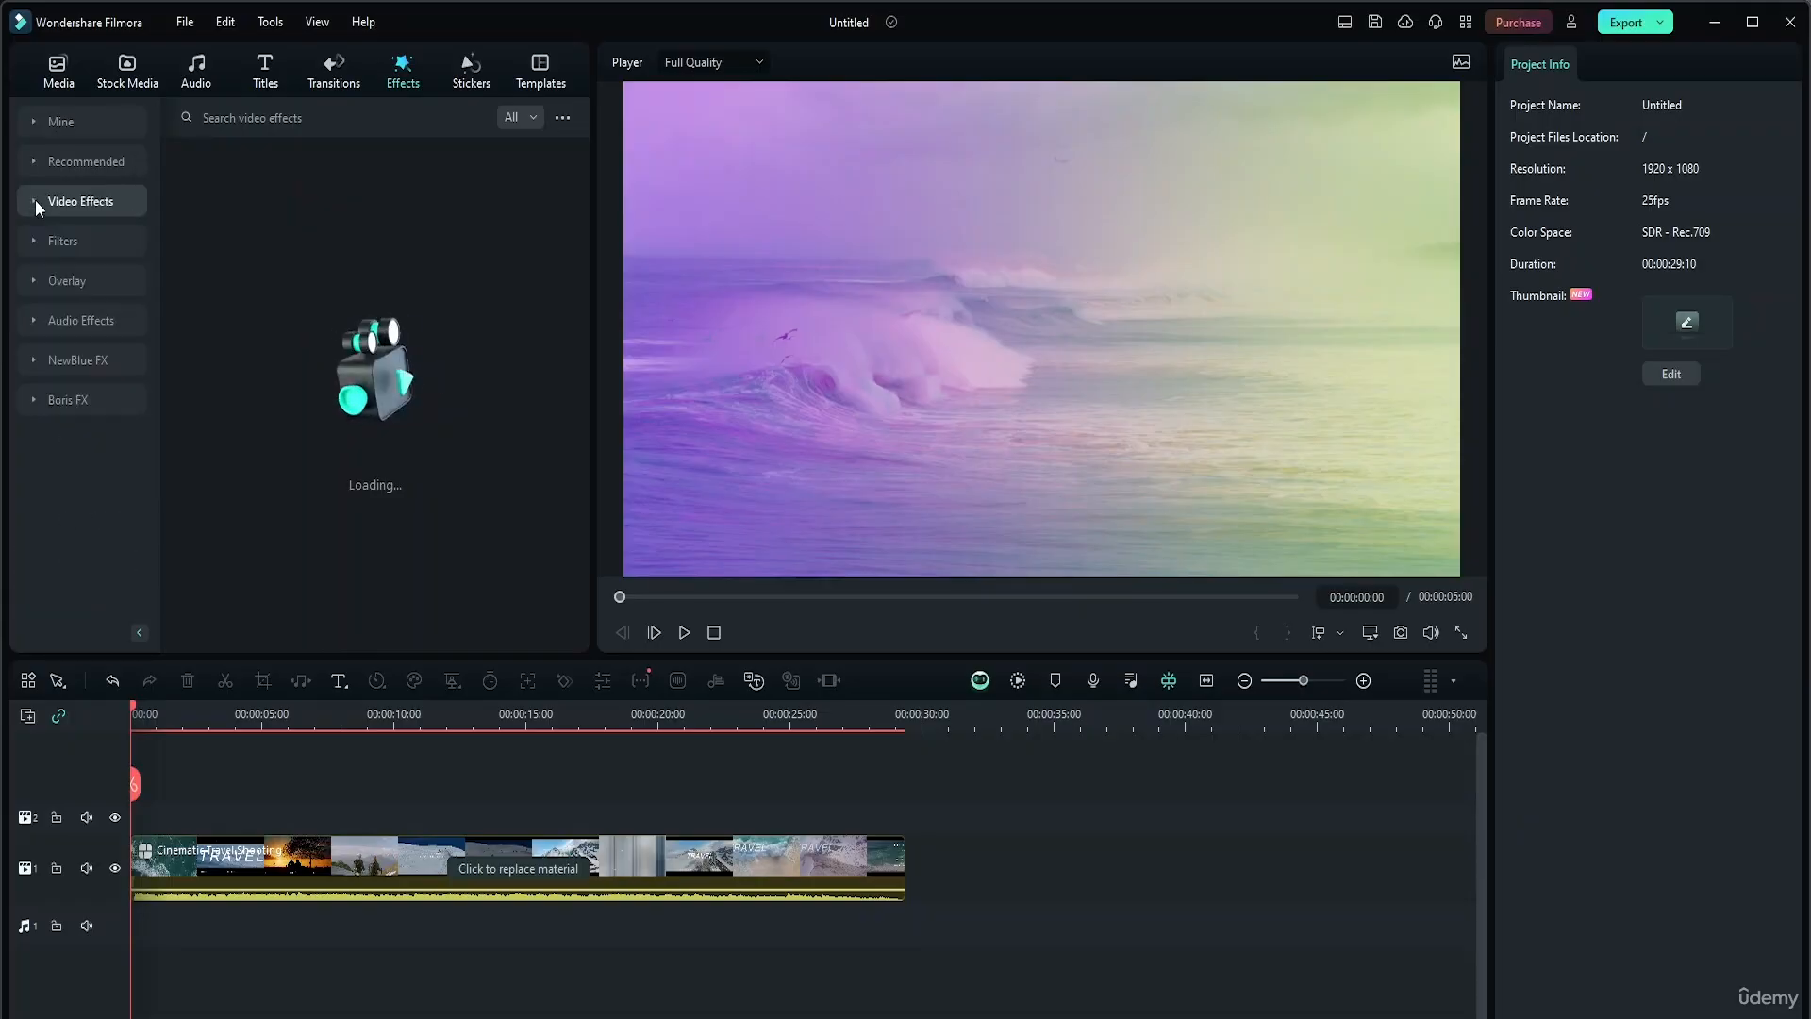
Expand Filters and preview the Cream Green and Contrast & Sharpness filters from the Basic category
{"action": "left_click", "coordinate": [30, 243]}
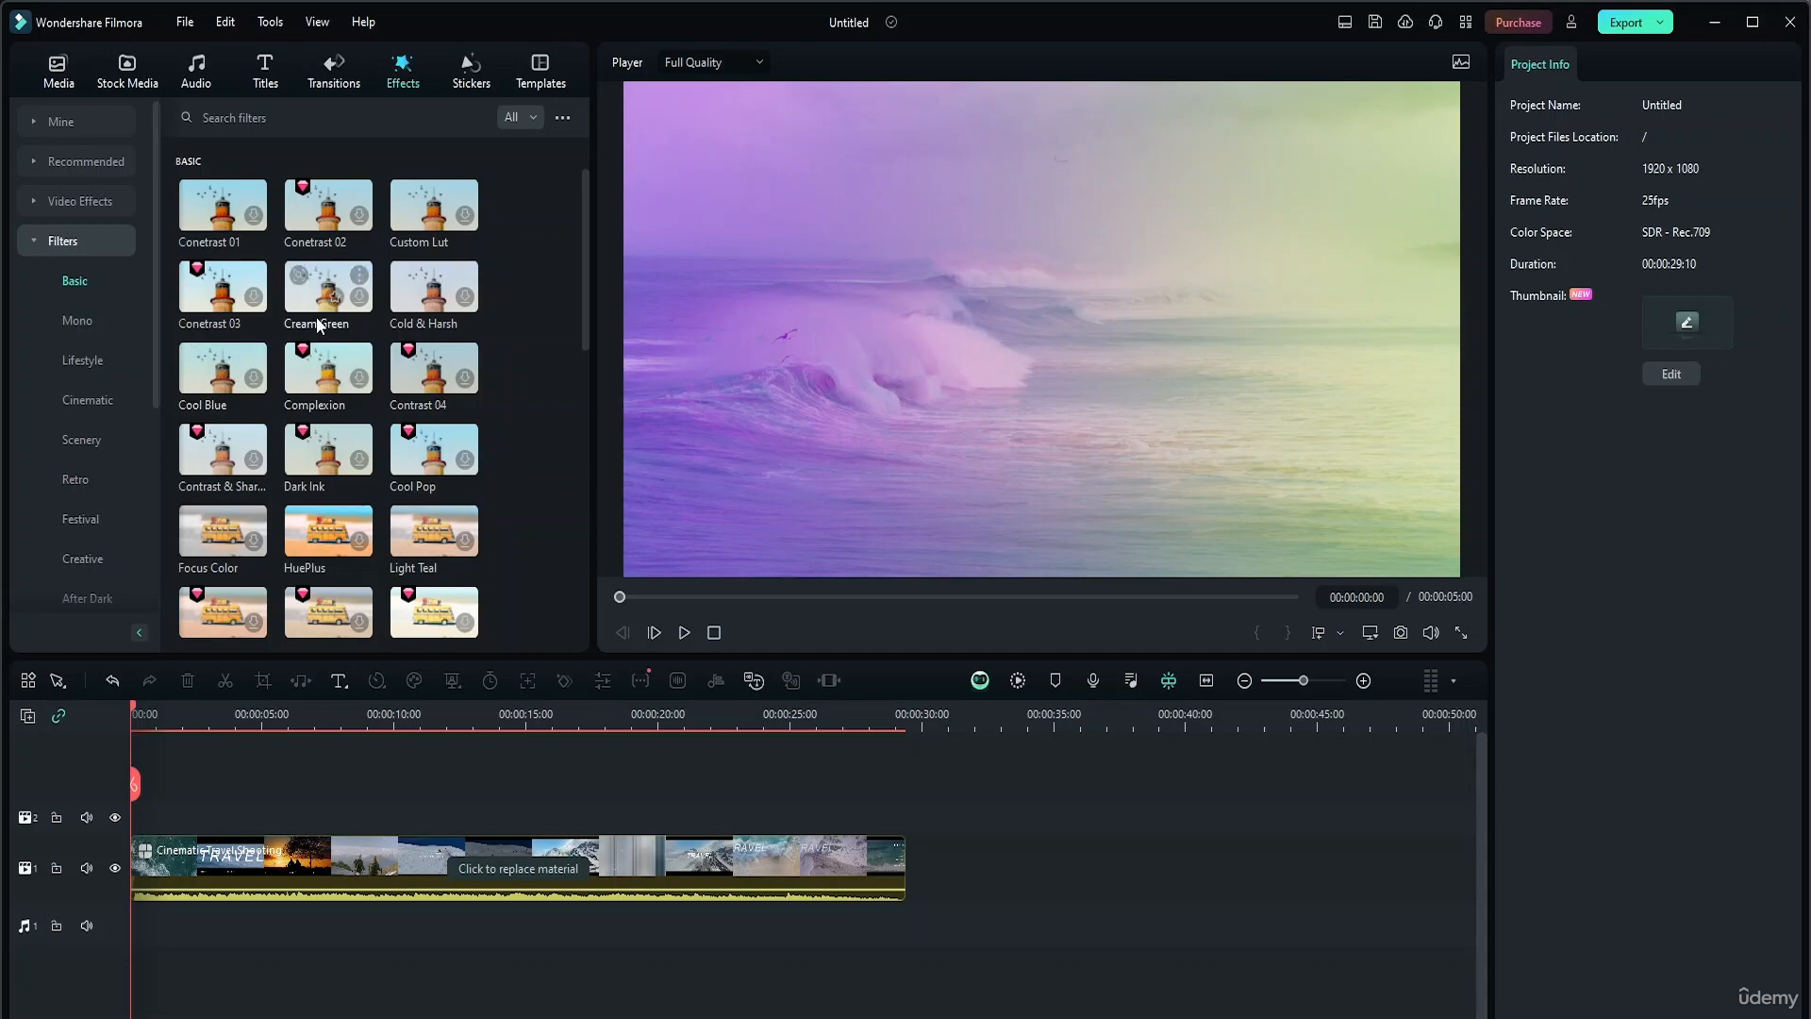
{"action": "left_click", "coordinate": [289, 311]}
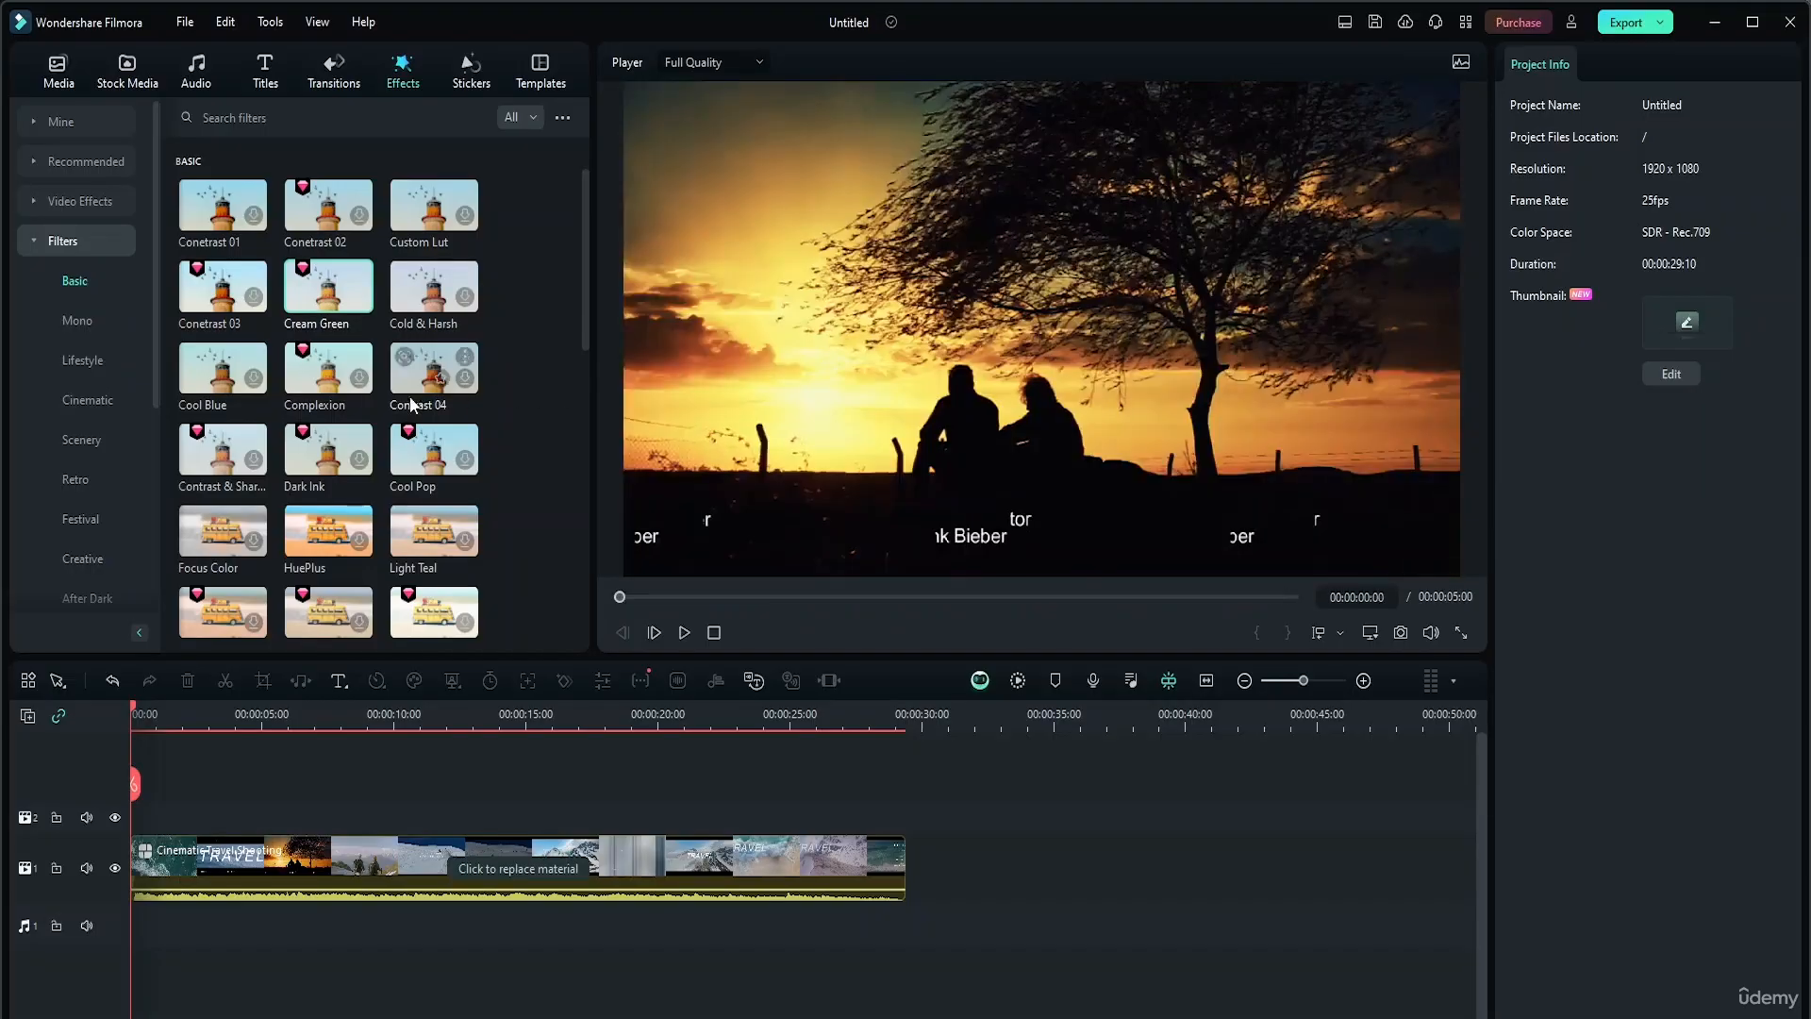
{"action": "left_click", "coordinate": [188, 465]}
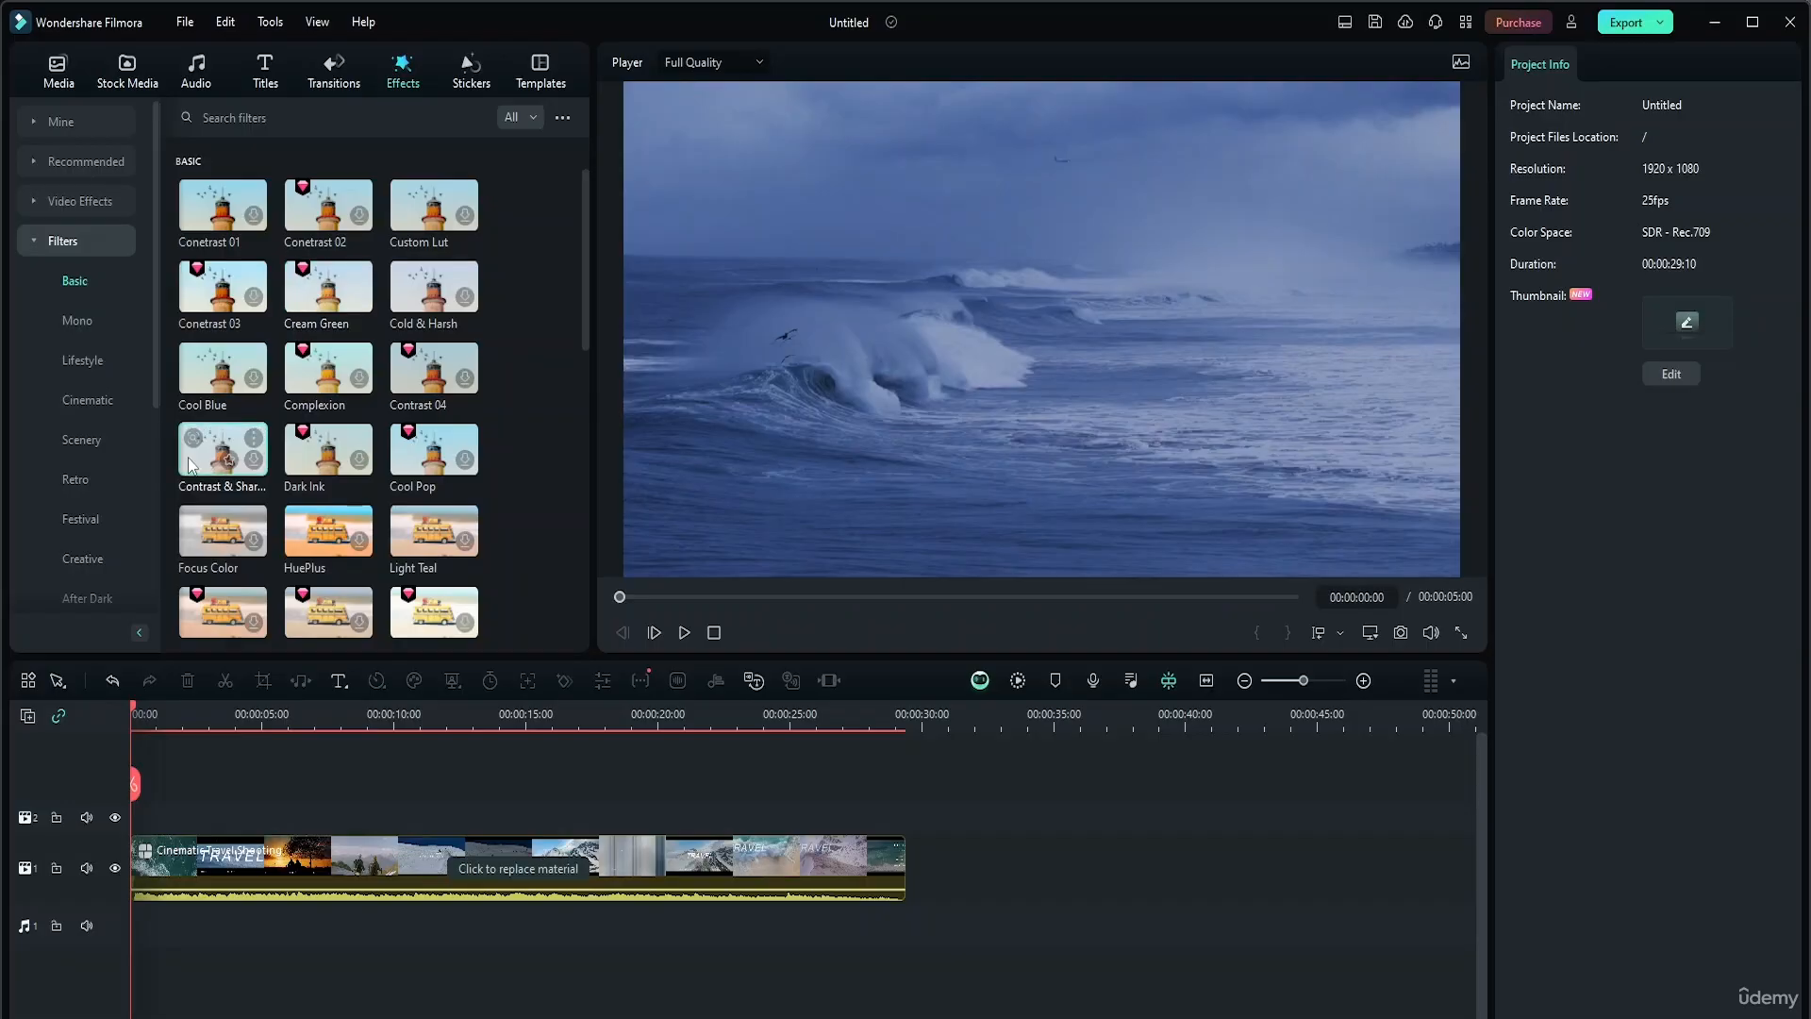
{"action": "left_click", "coordinate": [258, 461]}
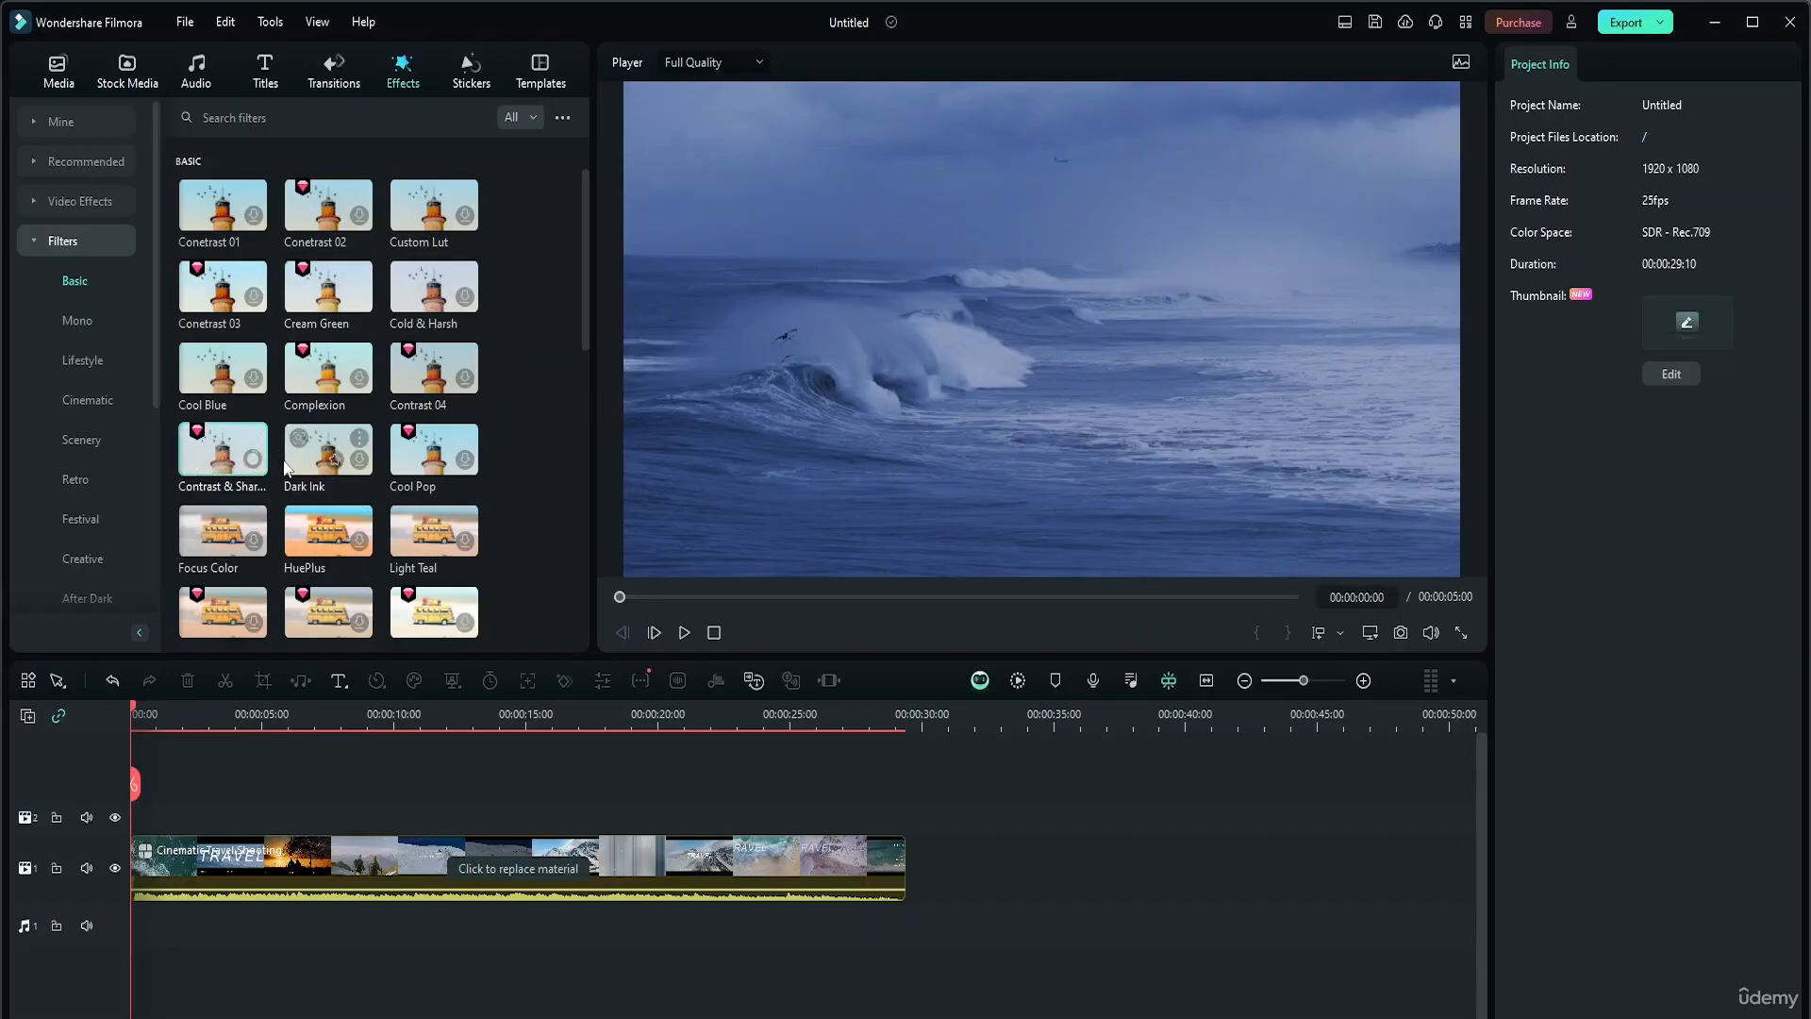
{"action": "left_click", "coordinate": [232, 483]}
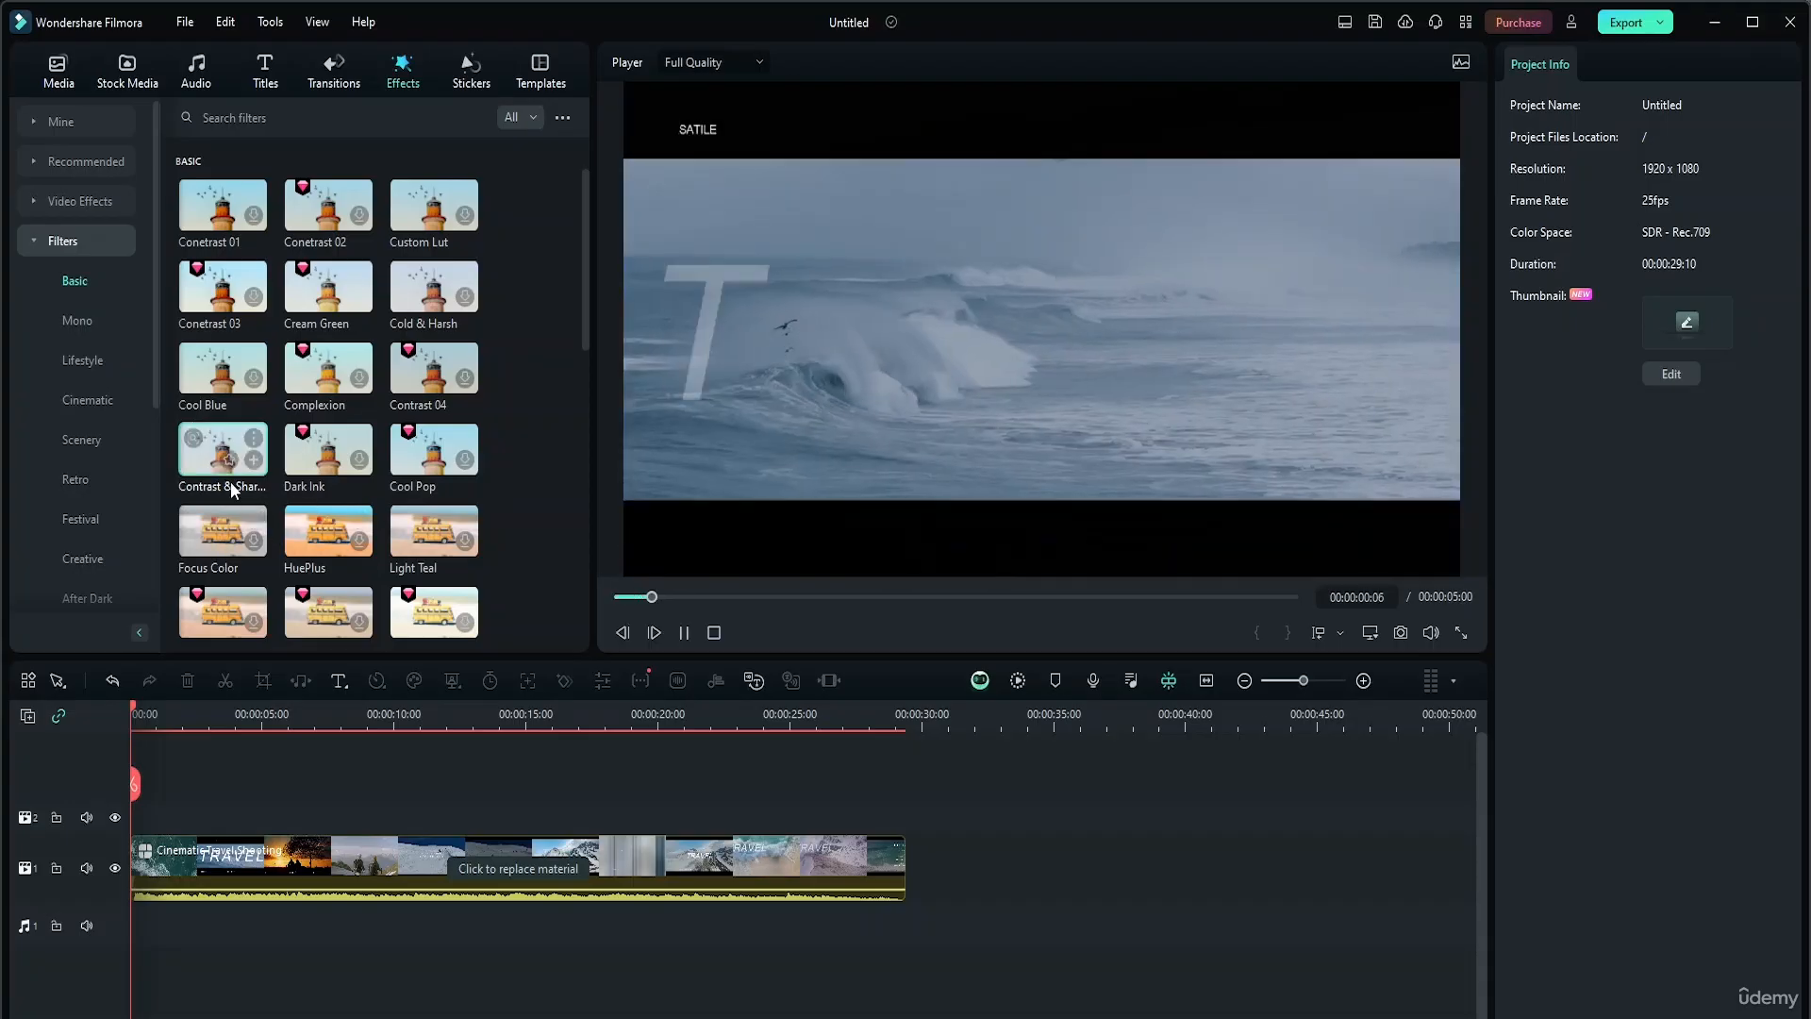
{"action": "scroll", "coordinate": [283, 471], "scroll_direction": "down", "scroll_amount": 6}
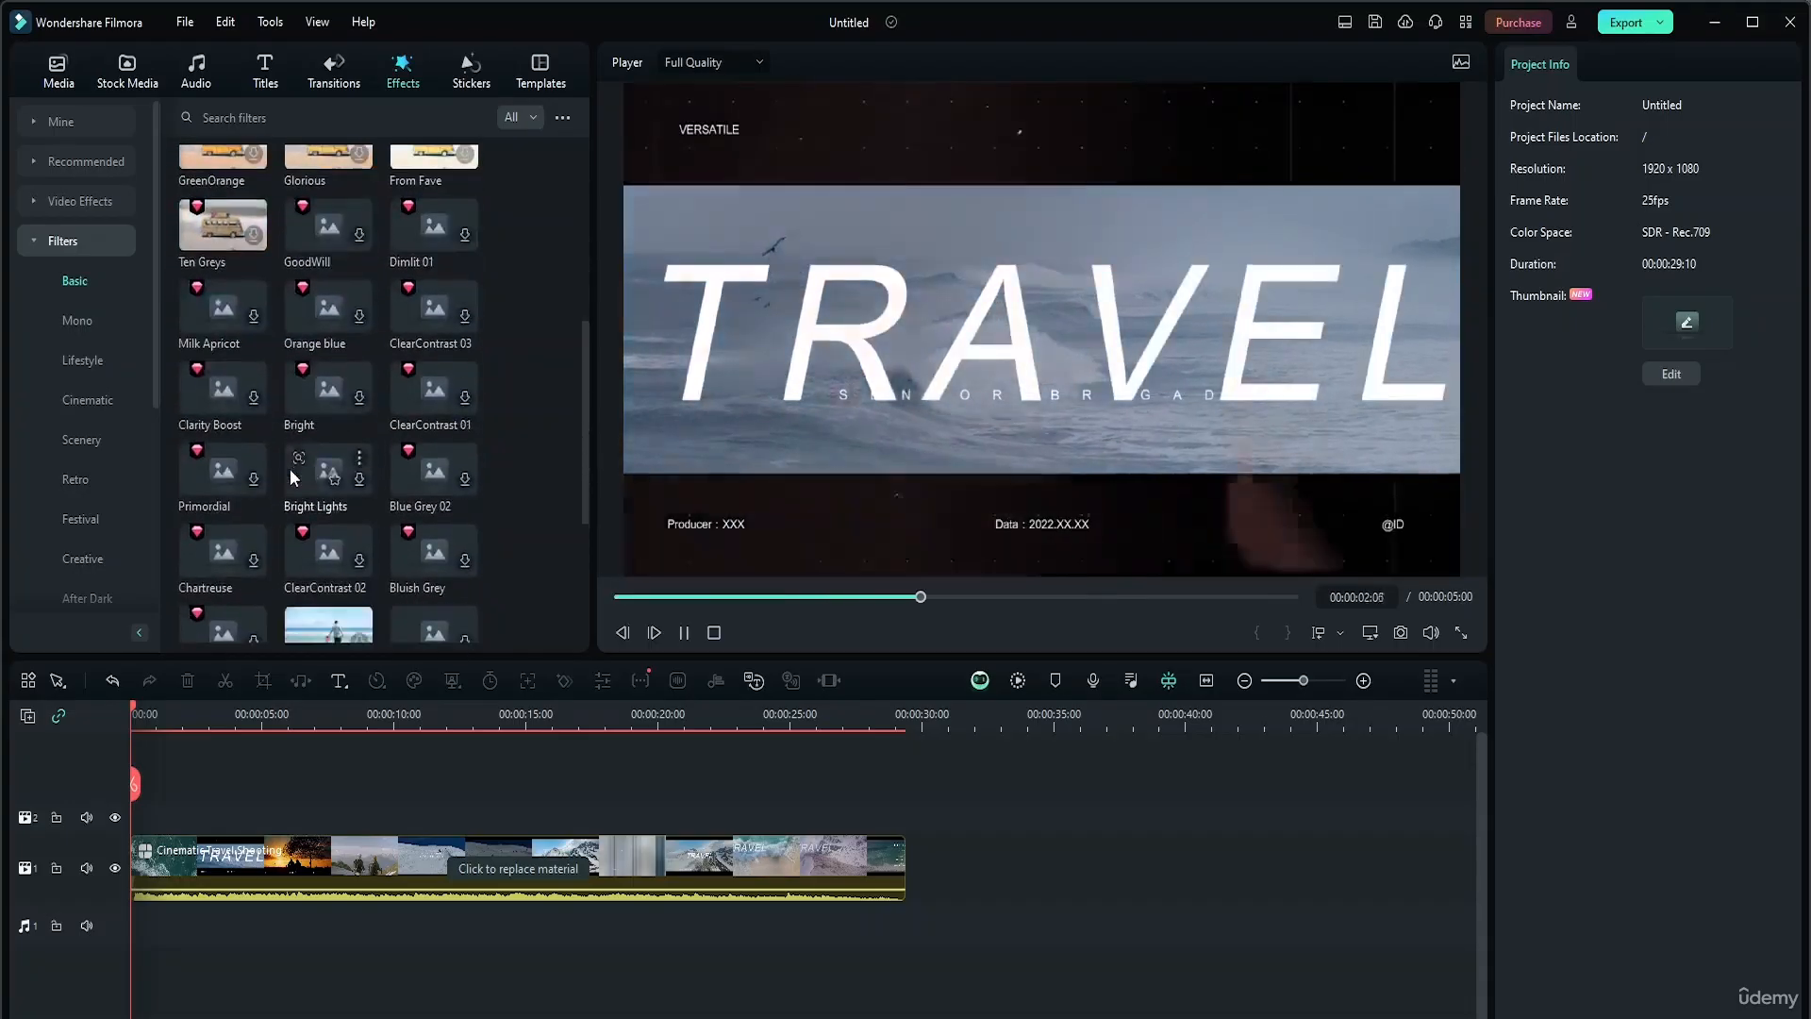
{"action": "scroll", "coordinate": [290, 468], "scroll_direction": "up", "scroll_amount": 2}
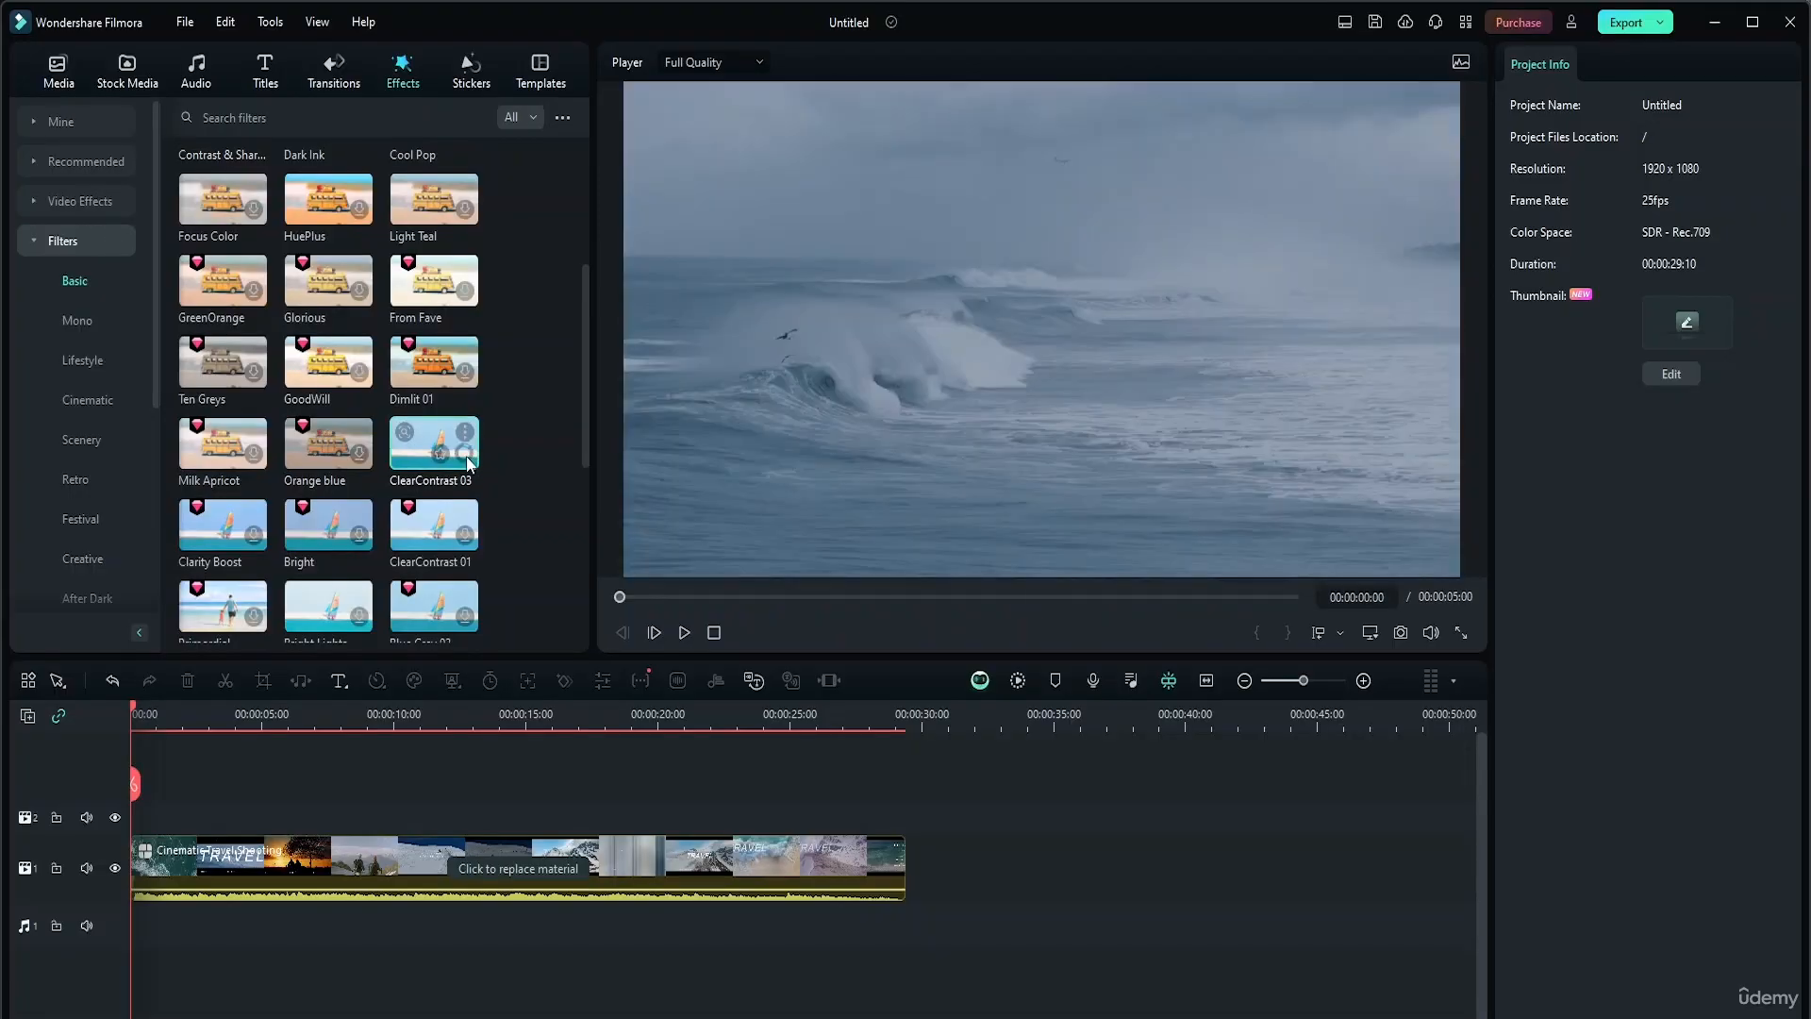
Preview the ClearContrast 03, Bluish Grey and Red Brown filters from the Basic category and pause the playback
{"action": "left_click", "coordinate": [421, 463]}
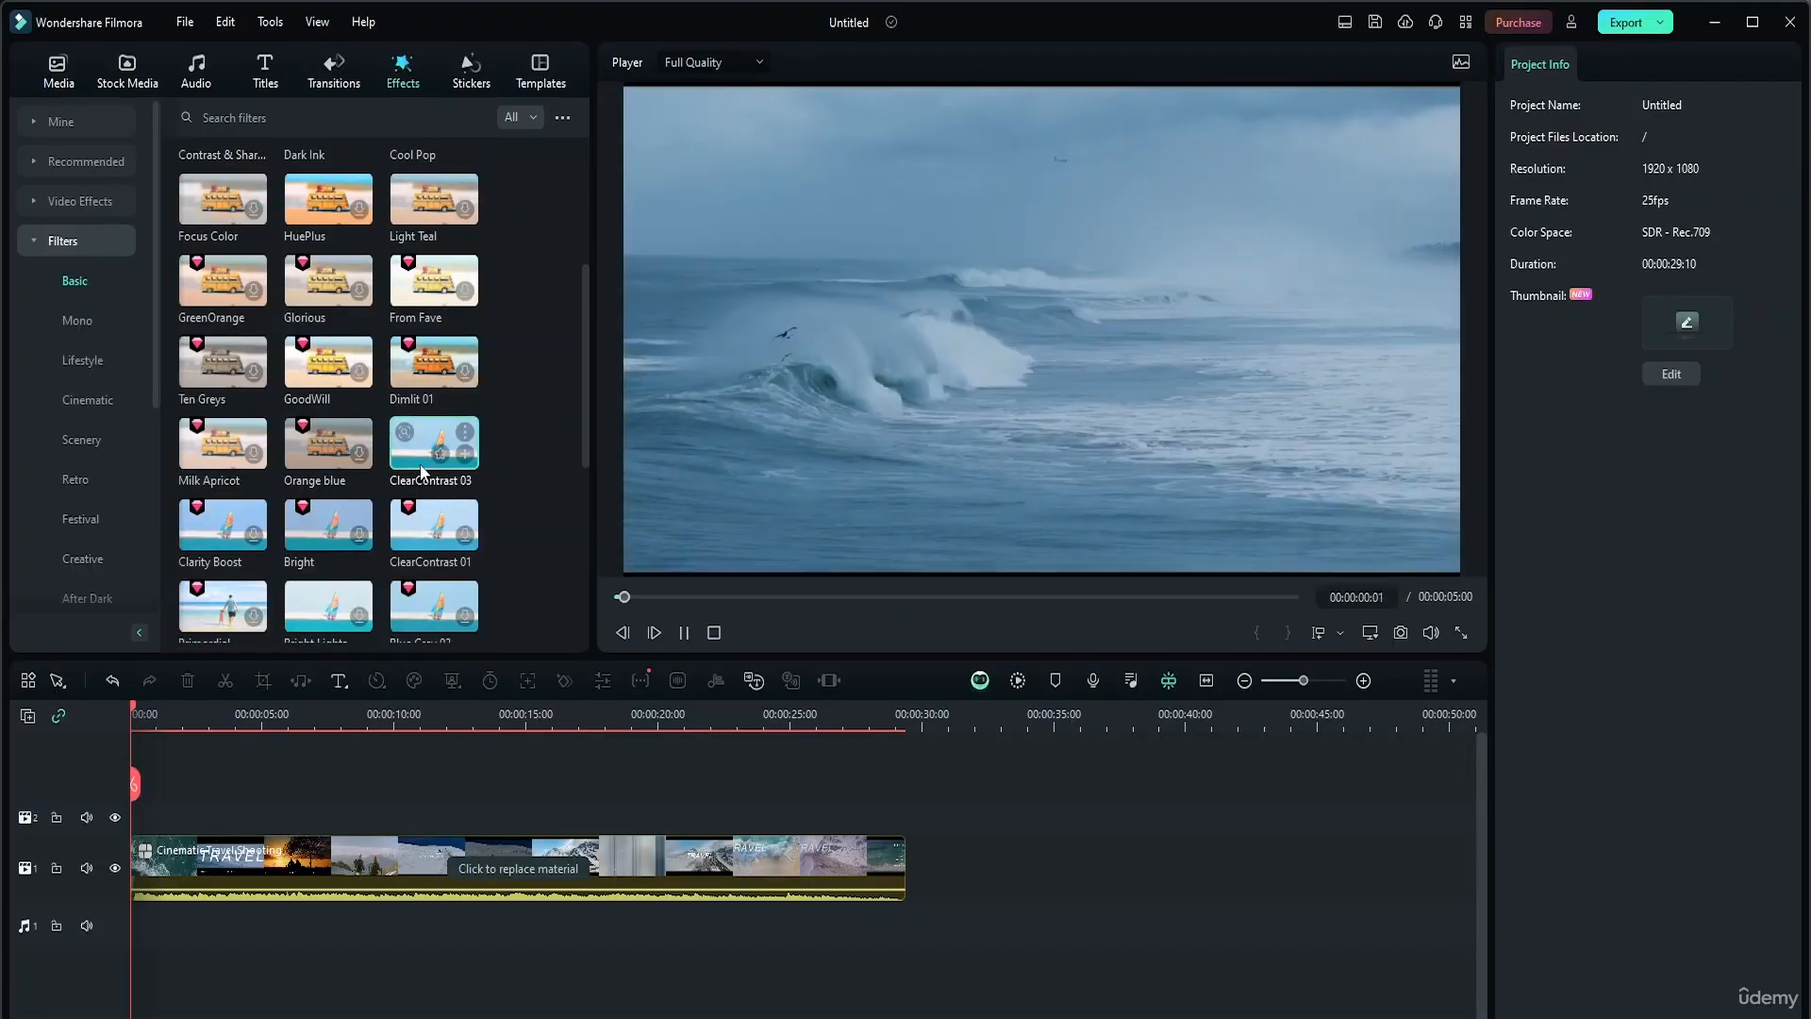
{"action": "scroll", "coordinate": [419, 472], "scroll_direction": "down", "scroll_amount": 3}
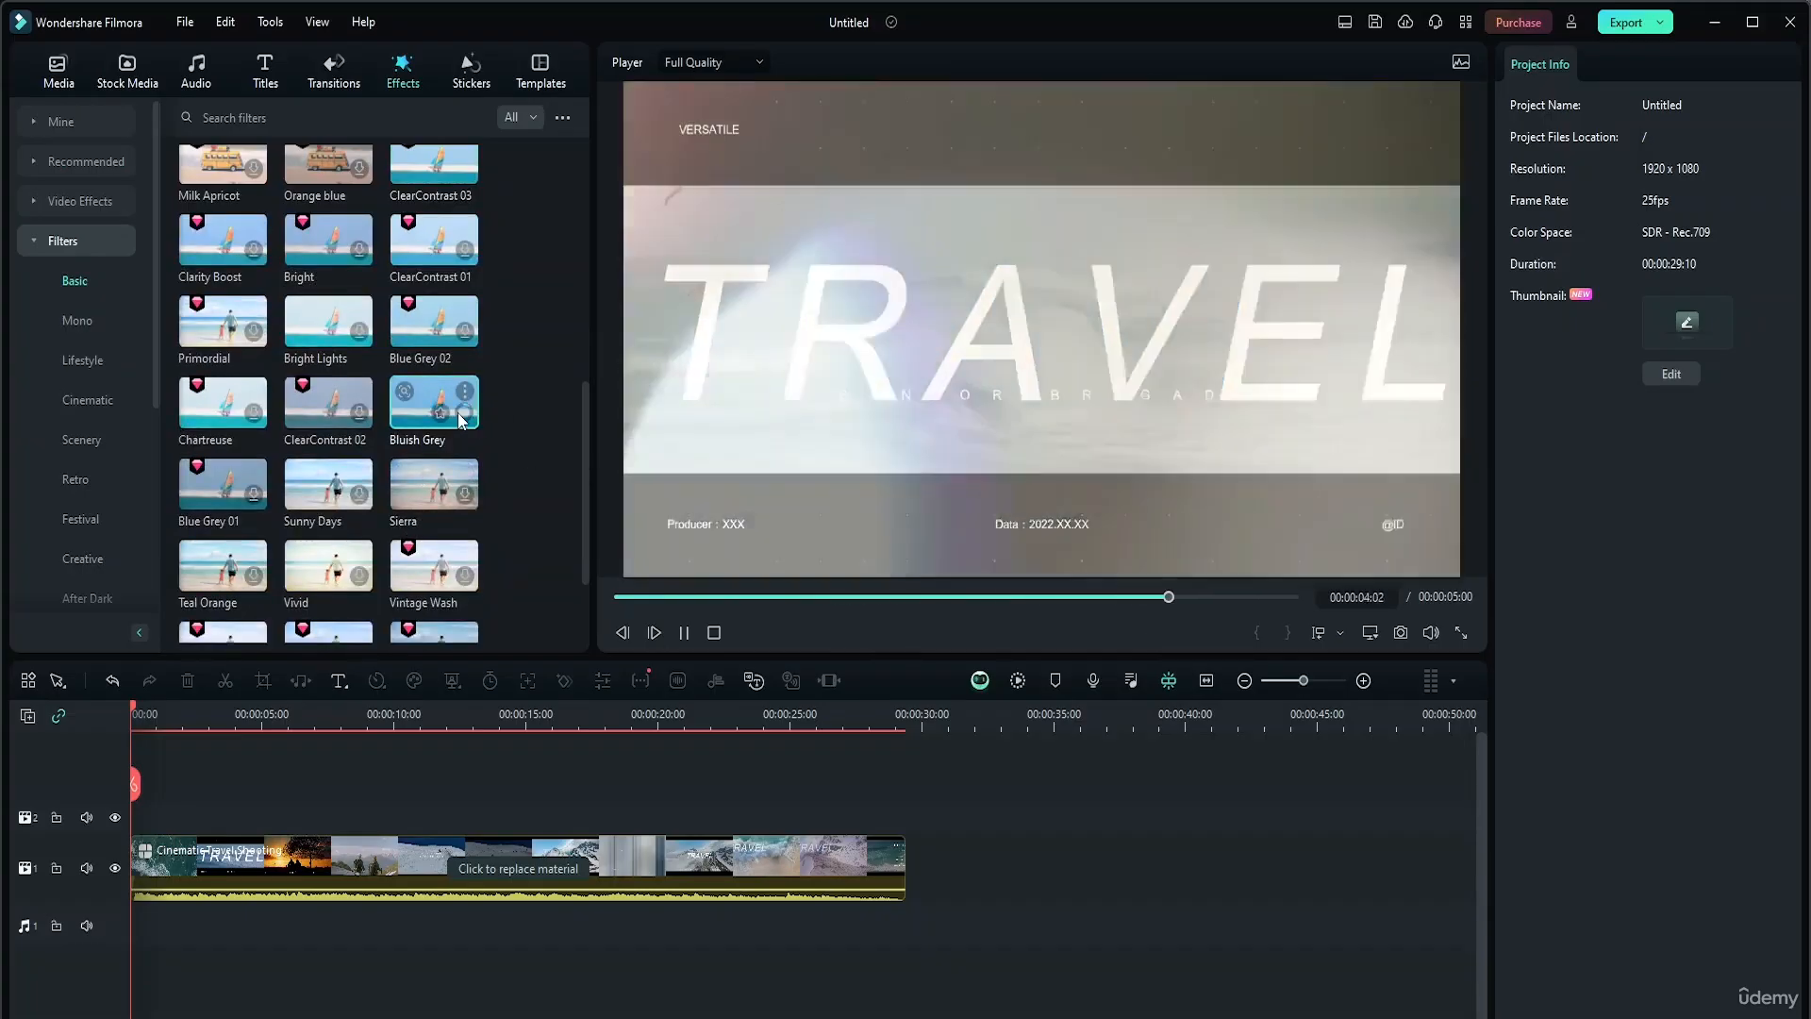
{"action": "left_click", "coordinate": [457, 411]}
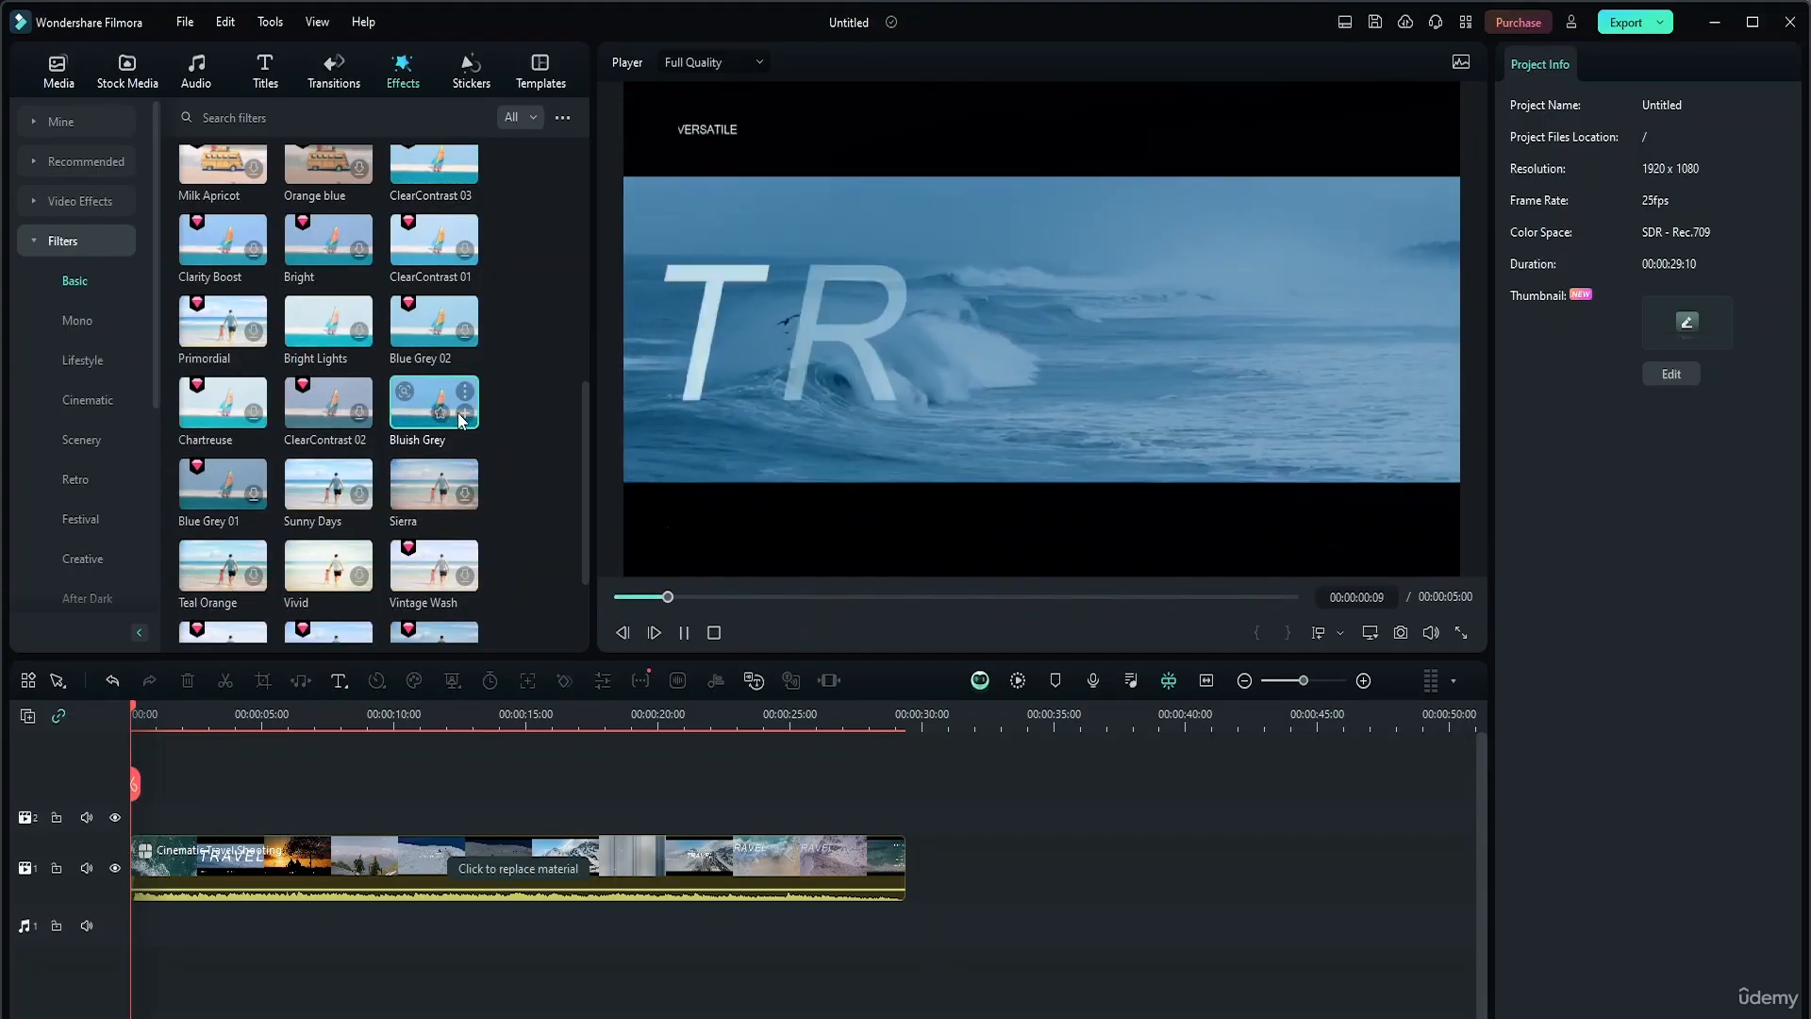
{"action": "scroll", "coordinate": [455, 413], "scroll_direction": "down", "scroll_amount": 2}
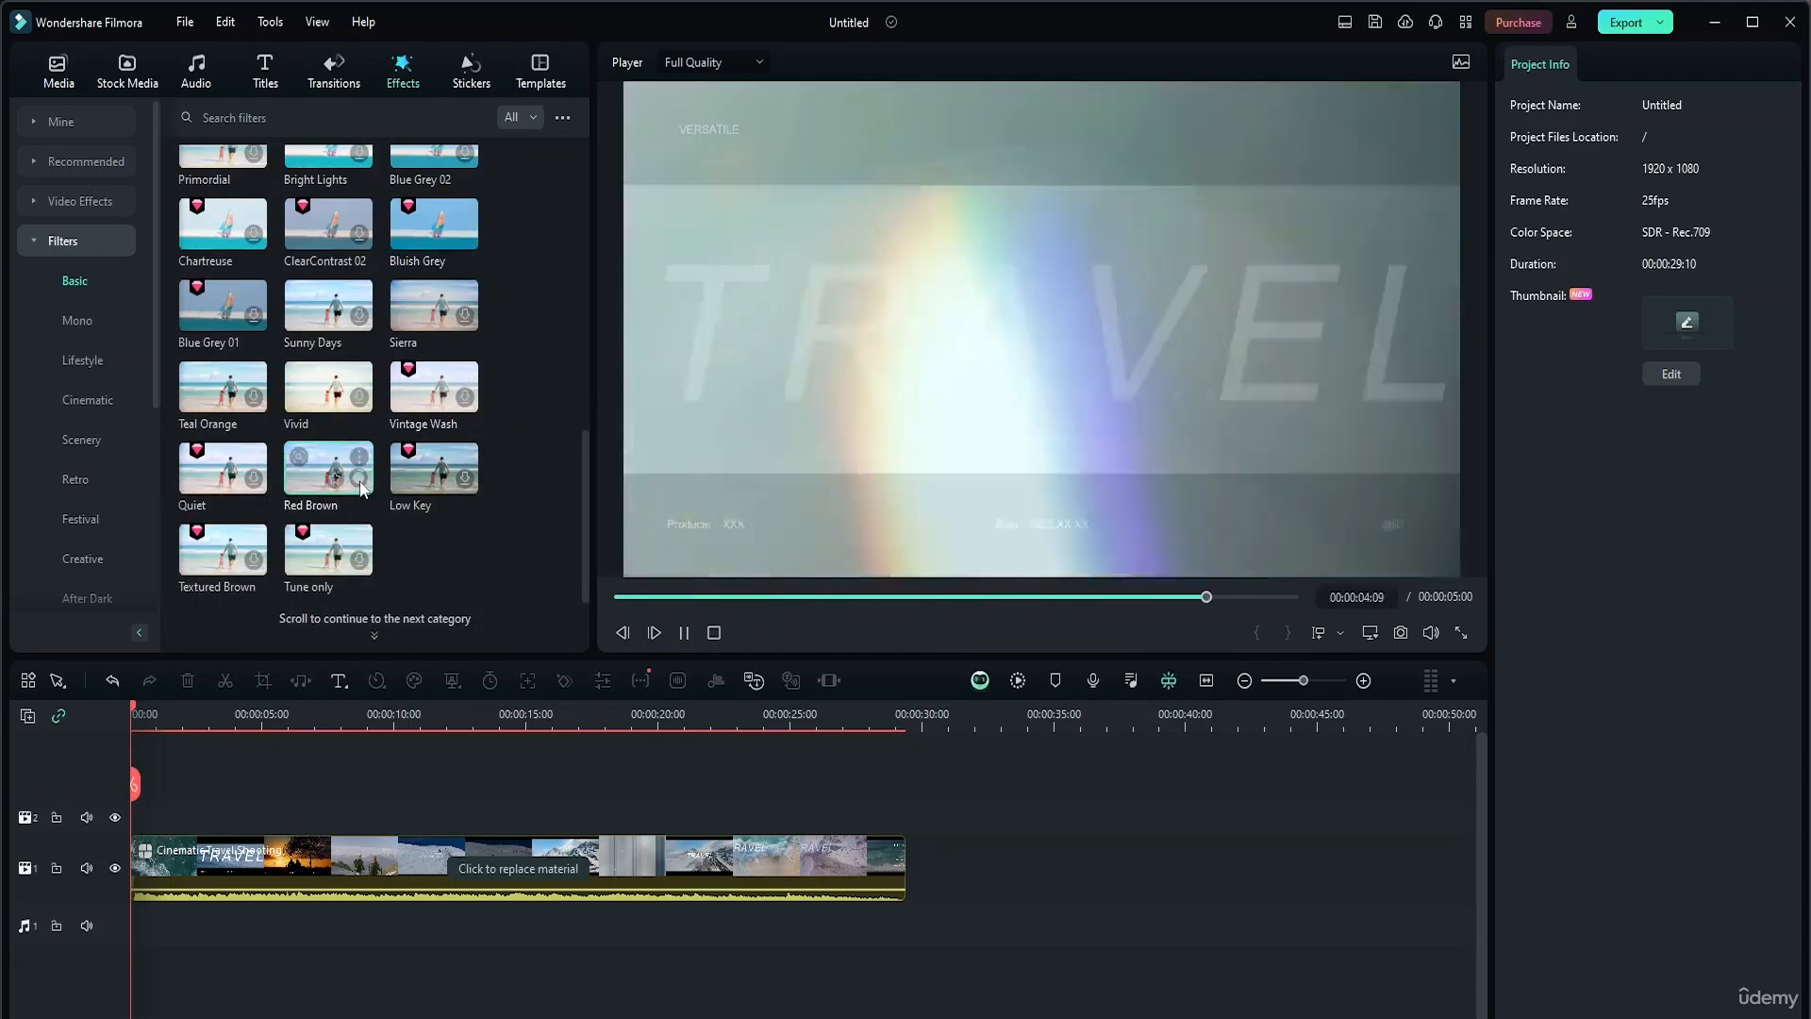
{"action": "left_click", "coordinate": [355, 496]}
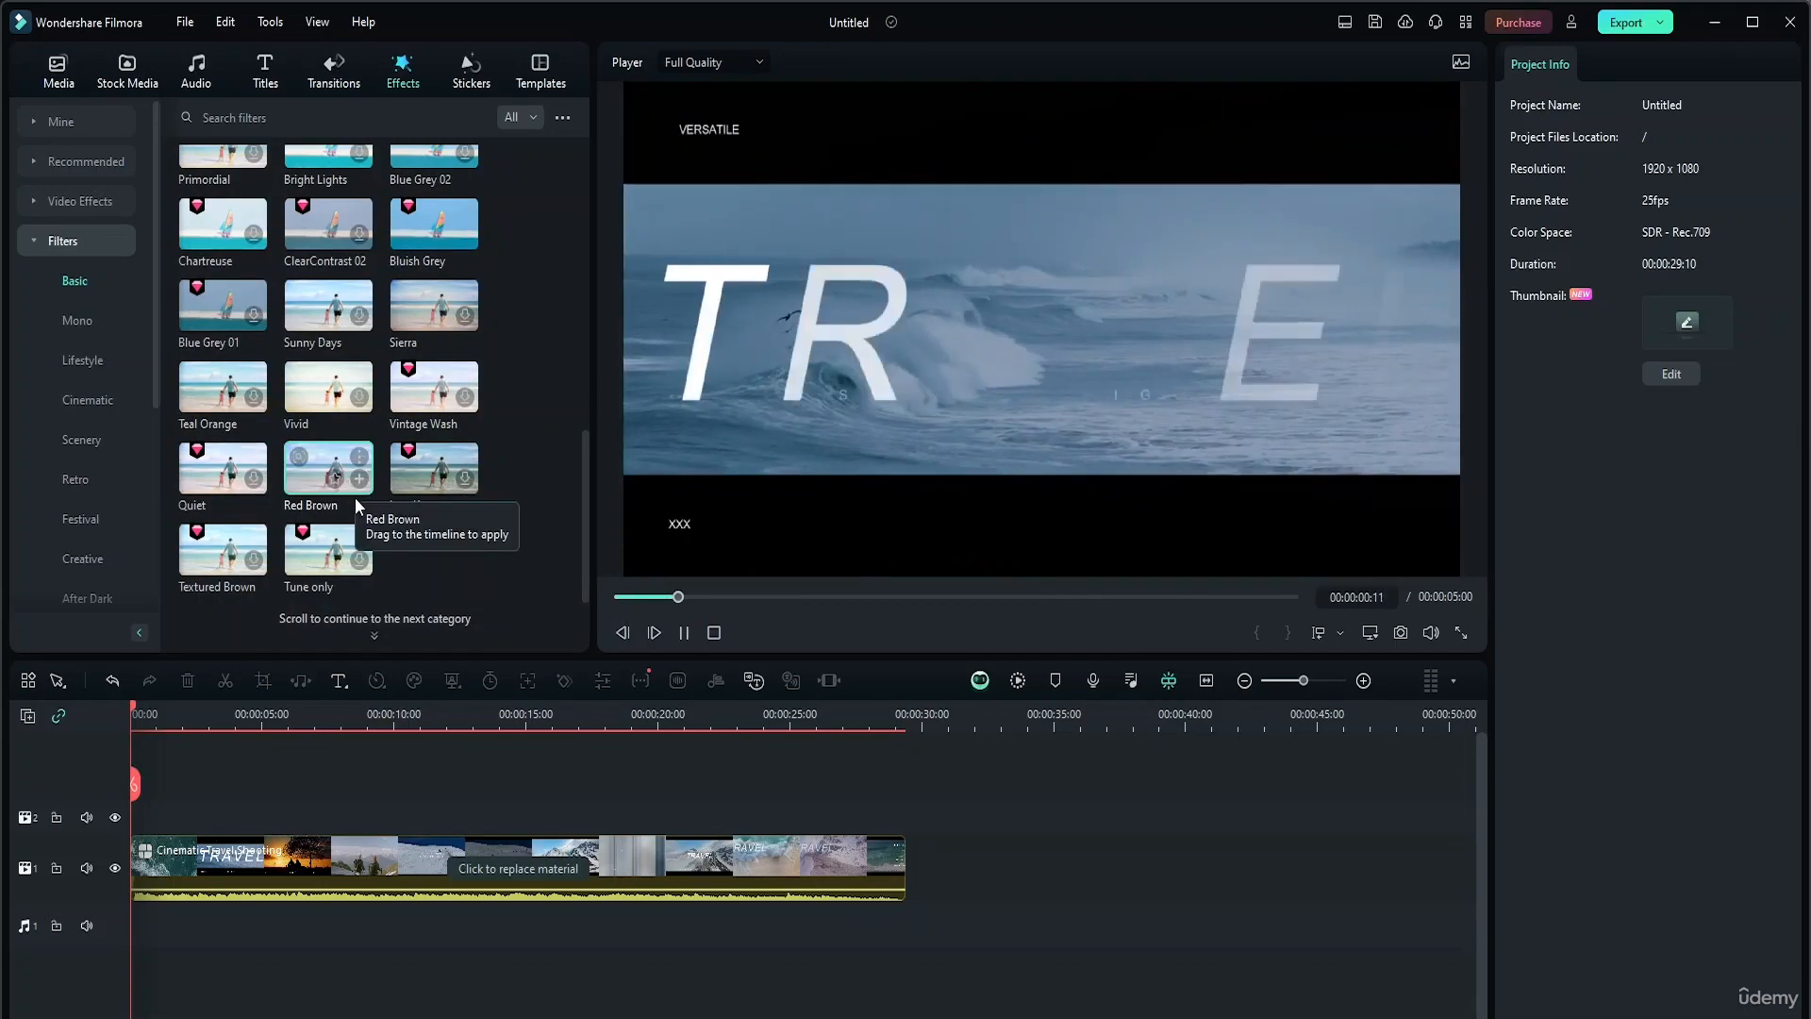
{"action": "left_click", "coordinate": [685, 633]}
Look through the filter categories from Mono to Festival
{"action": "left_click", "coordinate": [75, 325]}
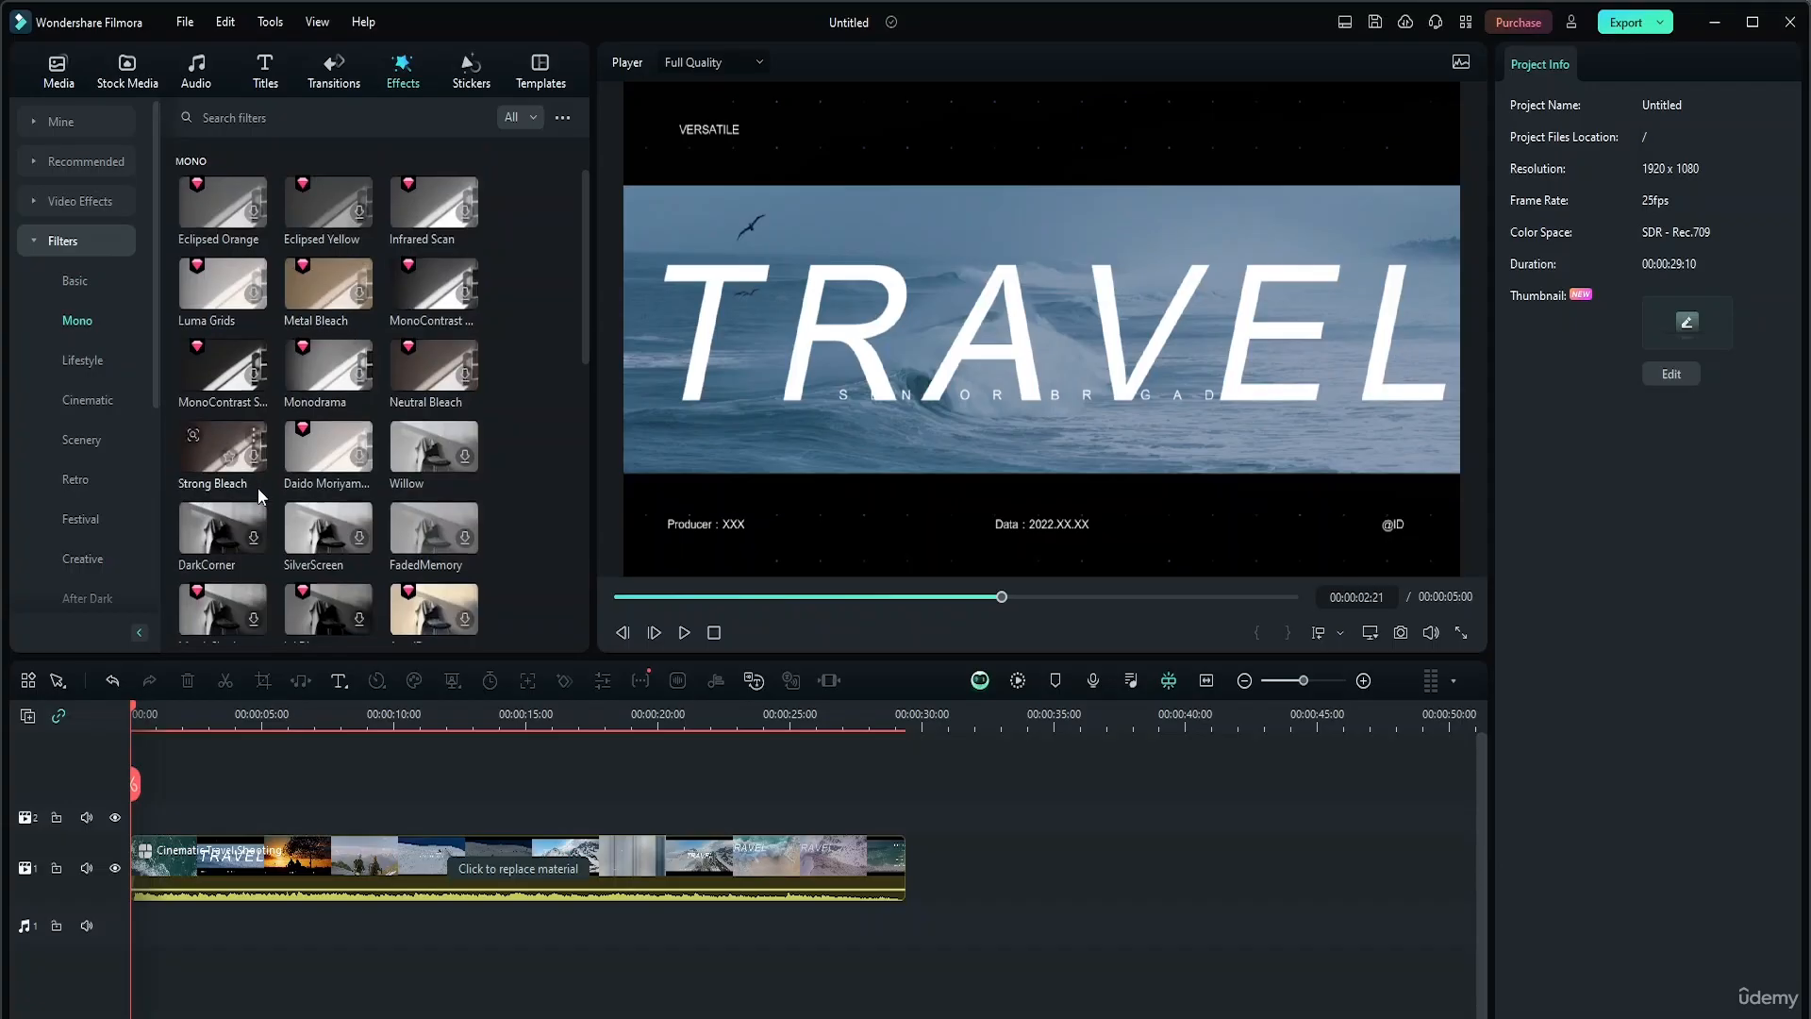
{"action": "scroll", "coordinate": [258, 489], "scroll_direction": "down", "scroll_amount": 5}
{"action": "left_click", "coordinate": [88, 370]}
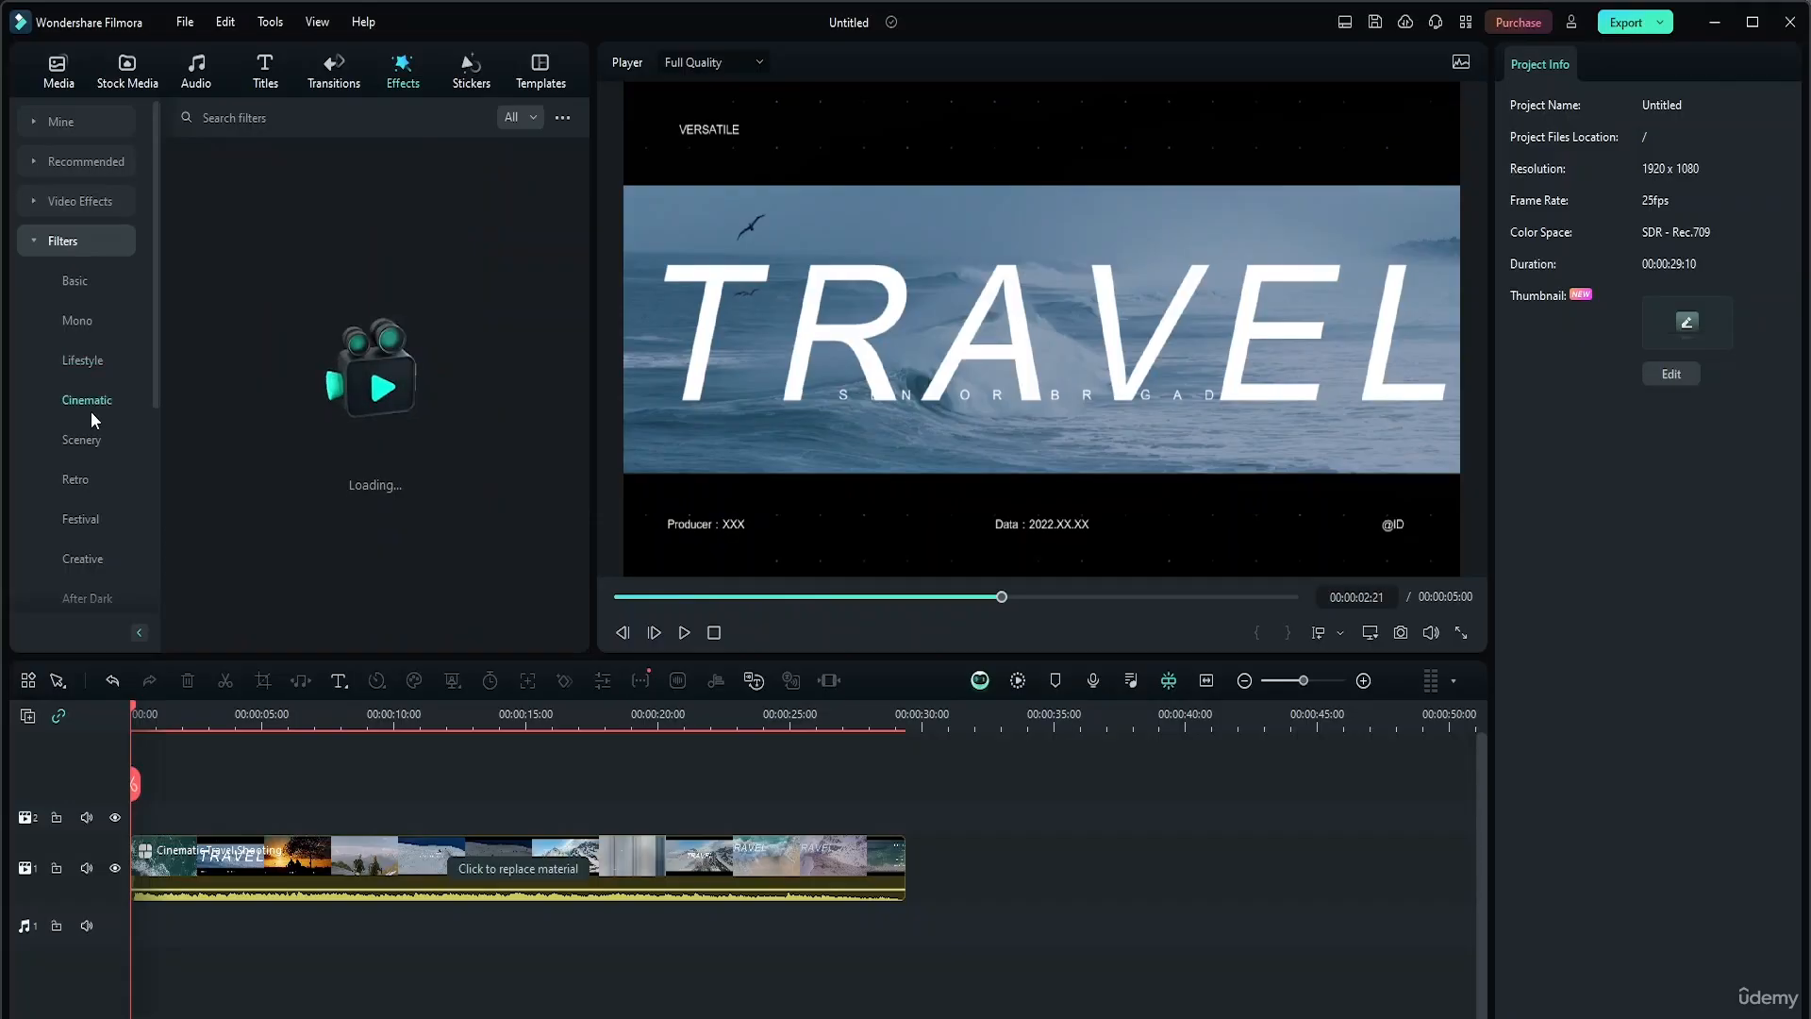
{"action": "left_click", "coordinate": [92, 477]}
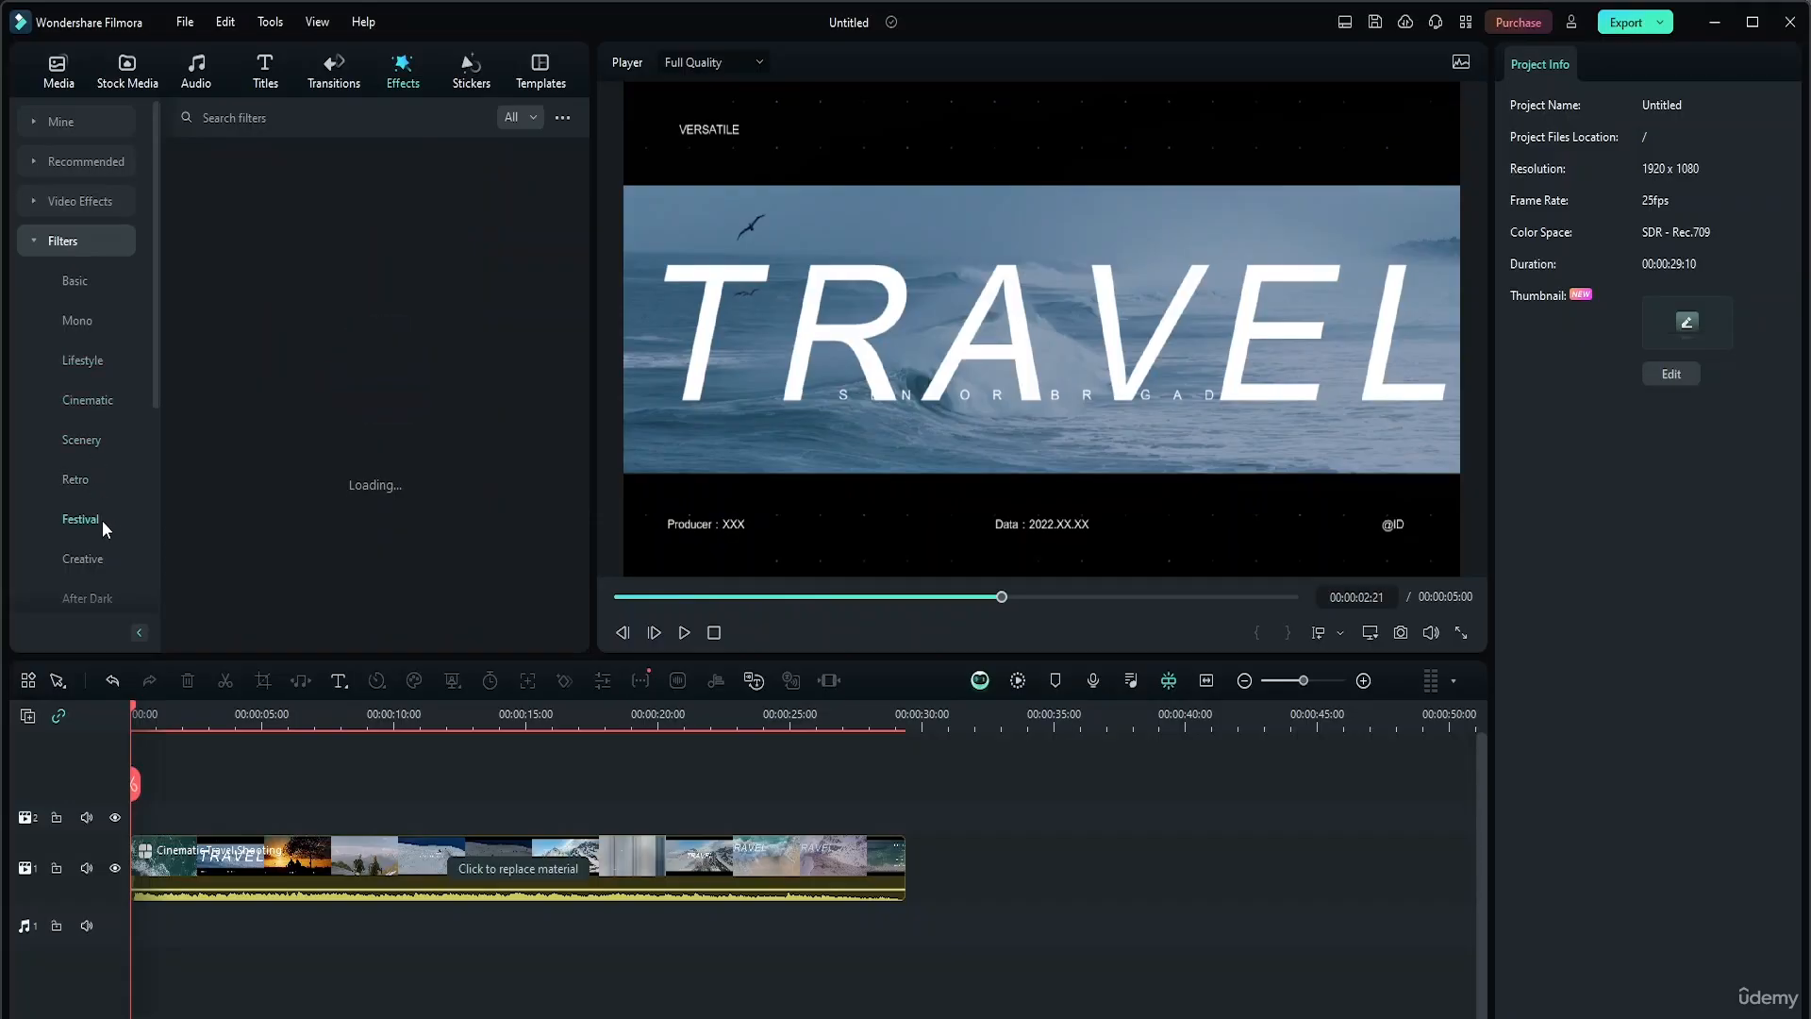
Preview the Blush Blend, Ruby Thicket and Lavender Mist filters from the Creative category on the template
{"action": "left_click", "coordinate": [81, 562]}
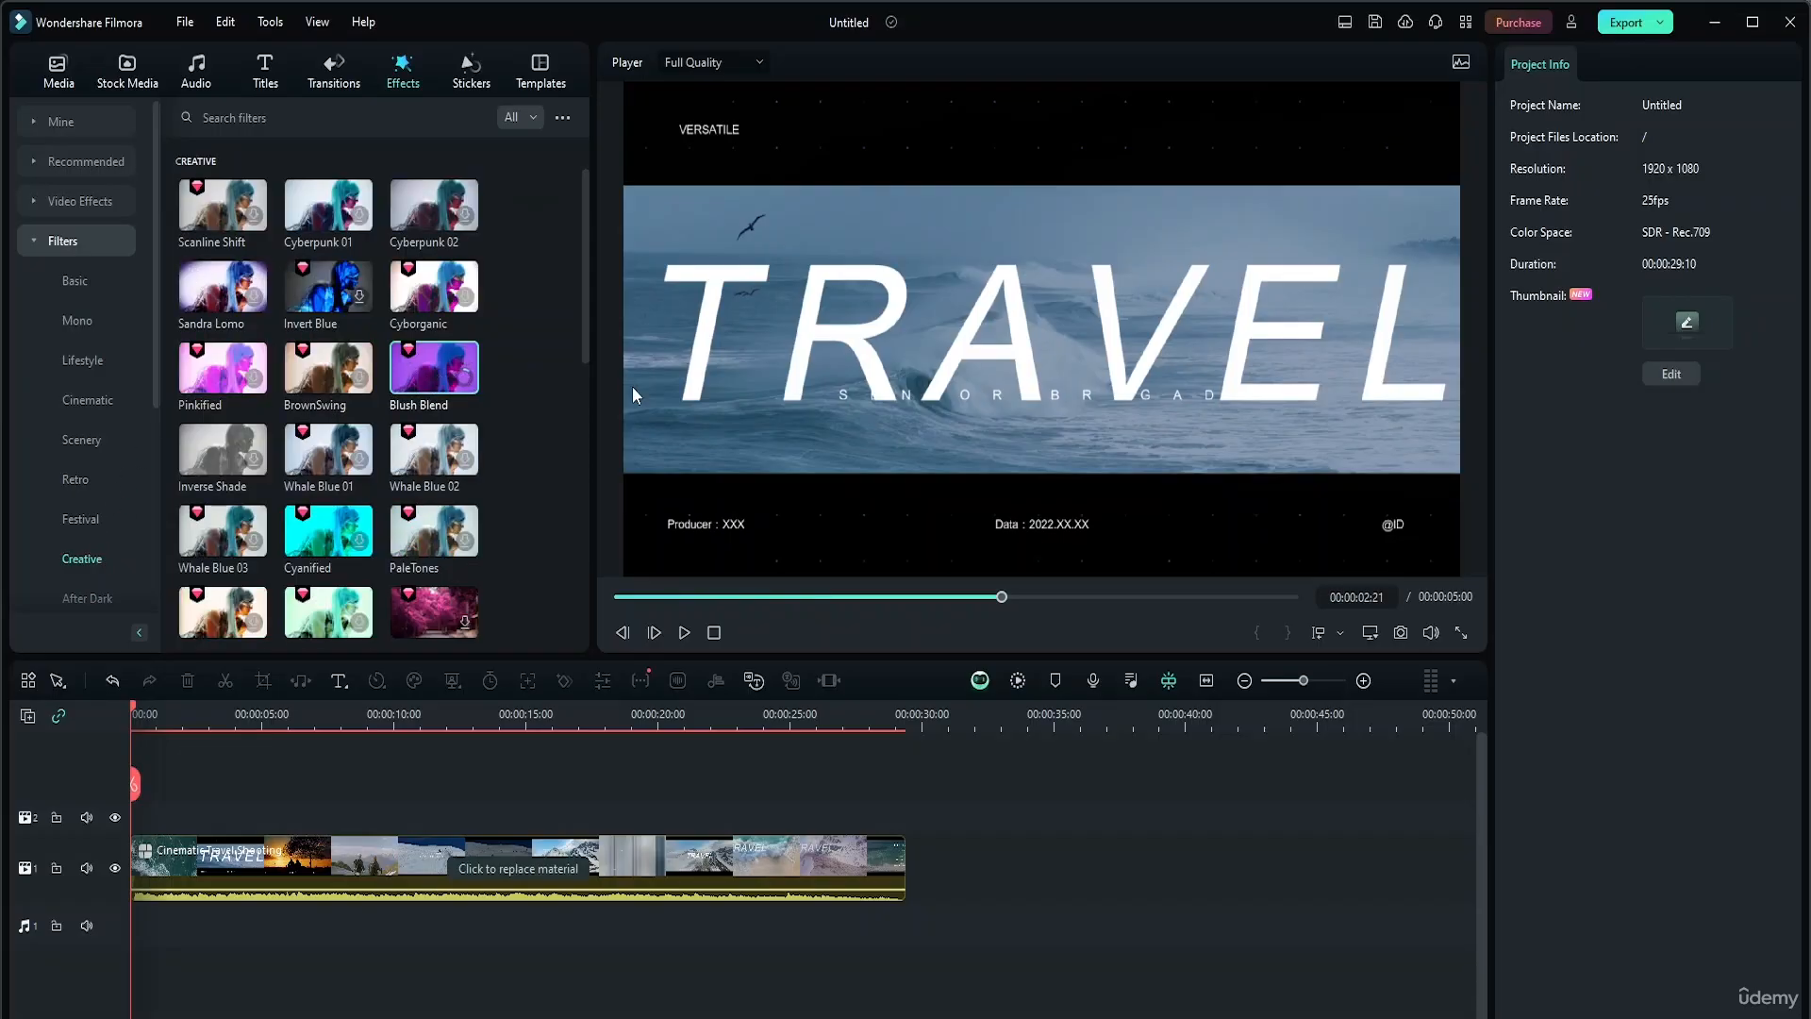
{"action": "left_click", "coordinate": [444, 373]}
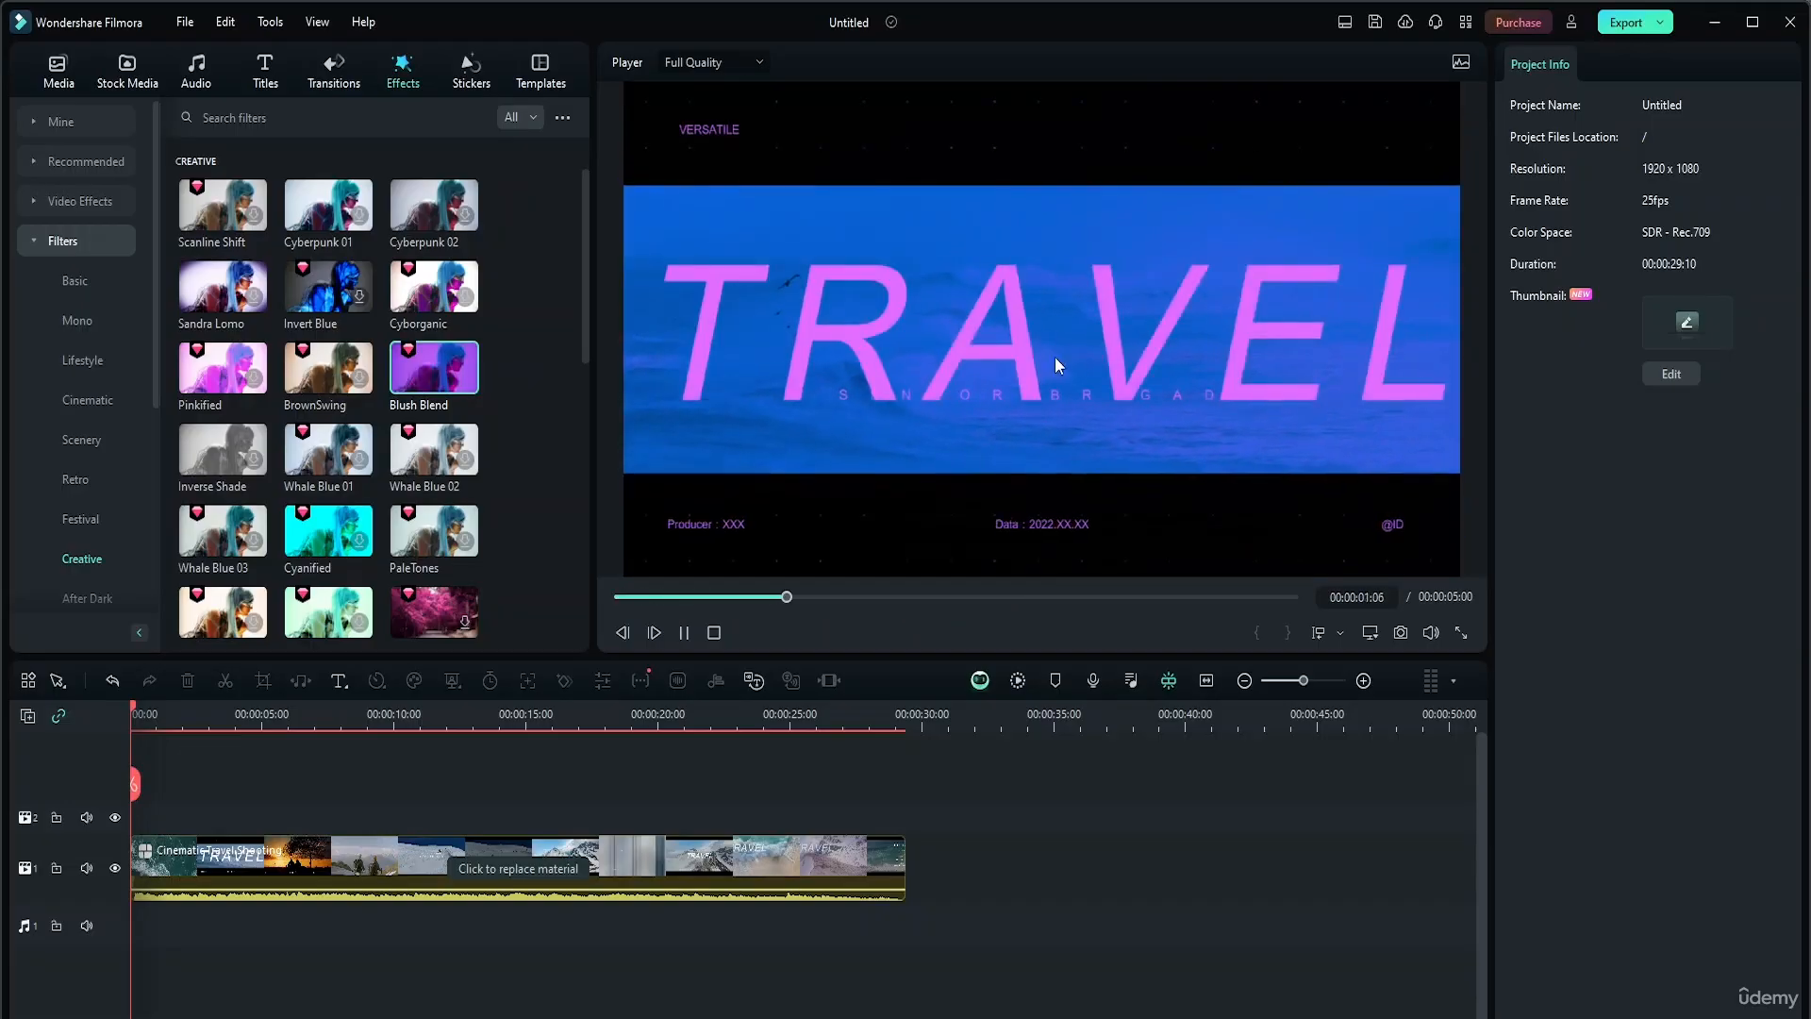
{"action": "scroll", "coordinate": [417, 500], "scroll_direction": "down", "scroll_amount": 2}
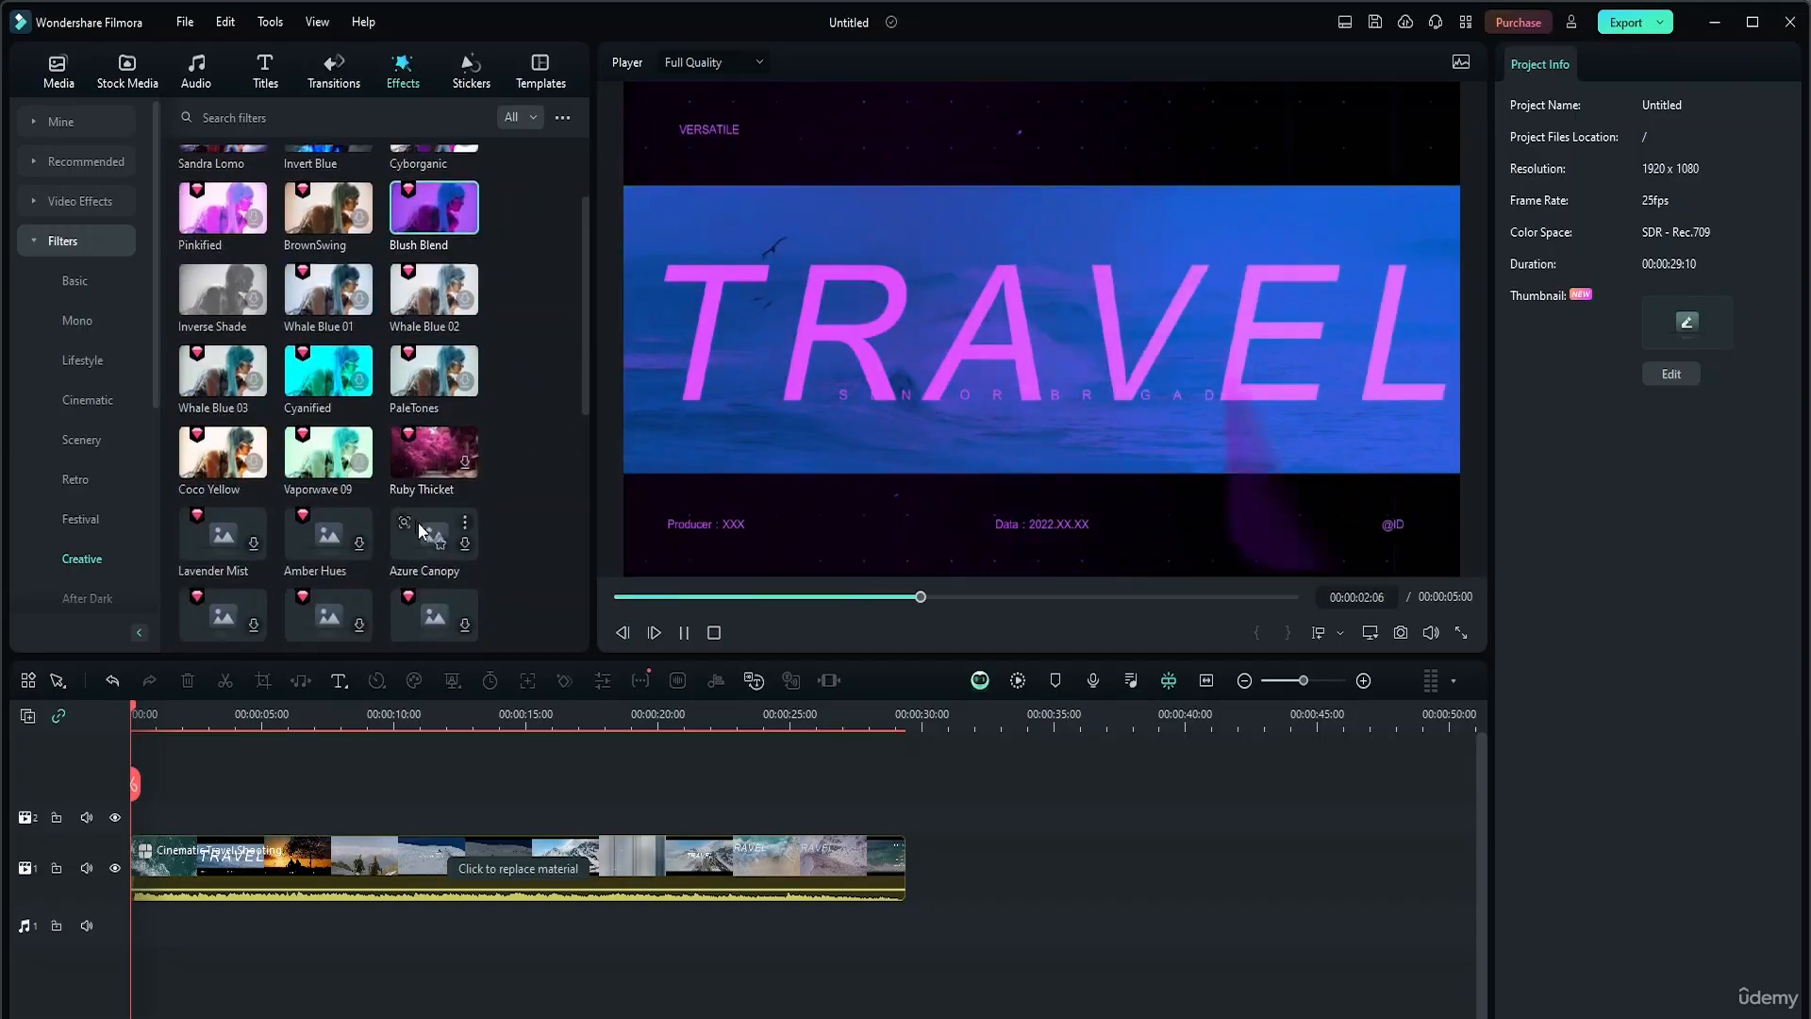
{"action": "left_click", "coordinate": [425, 463]}
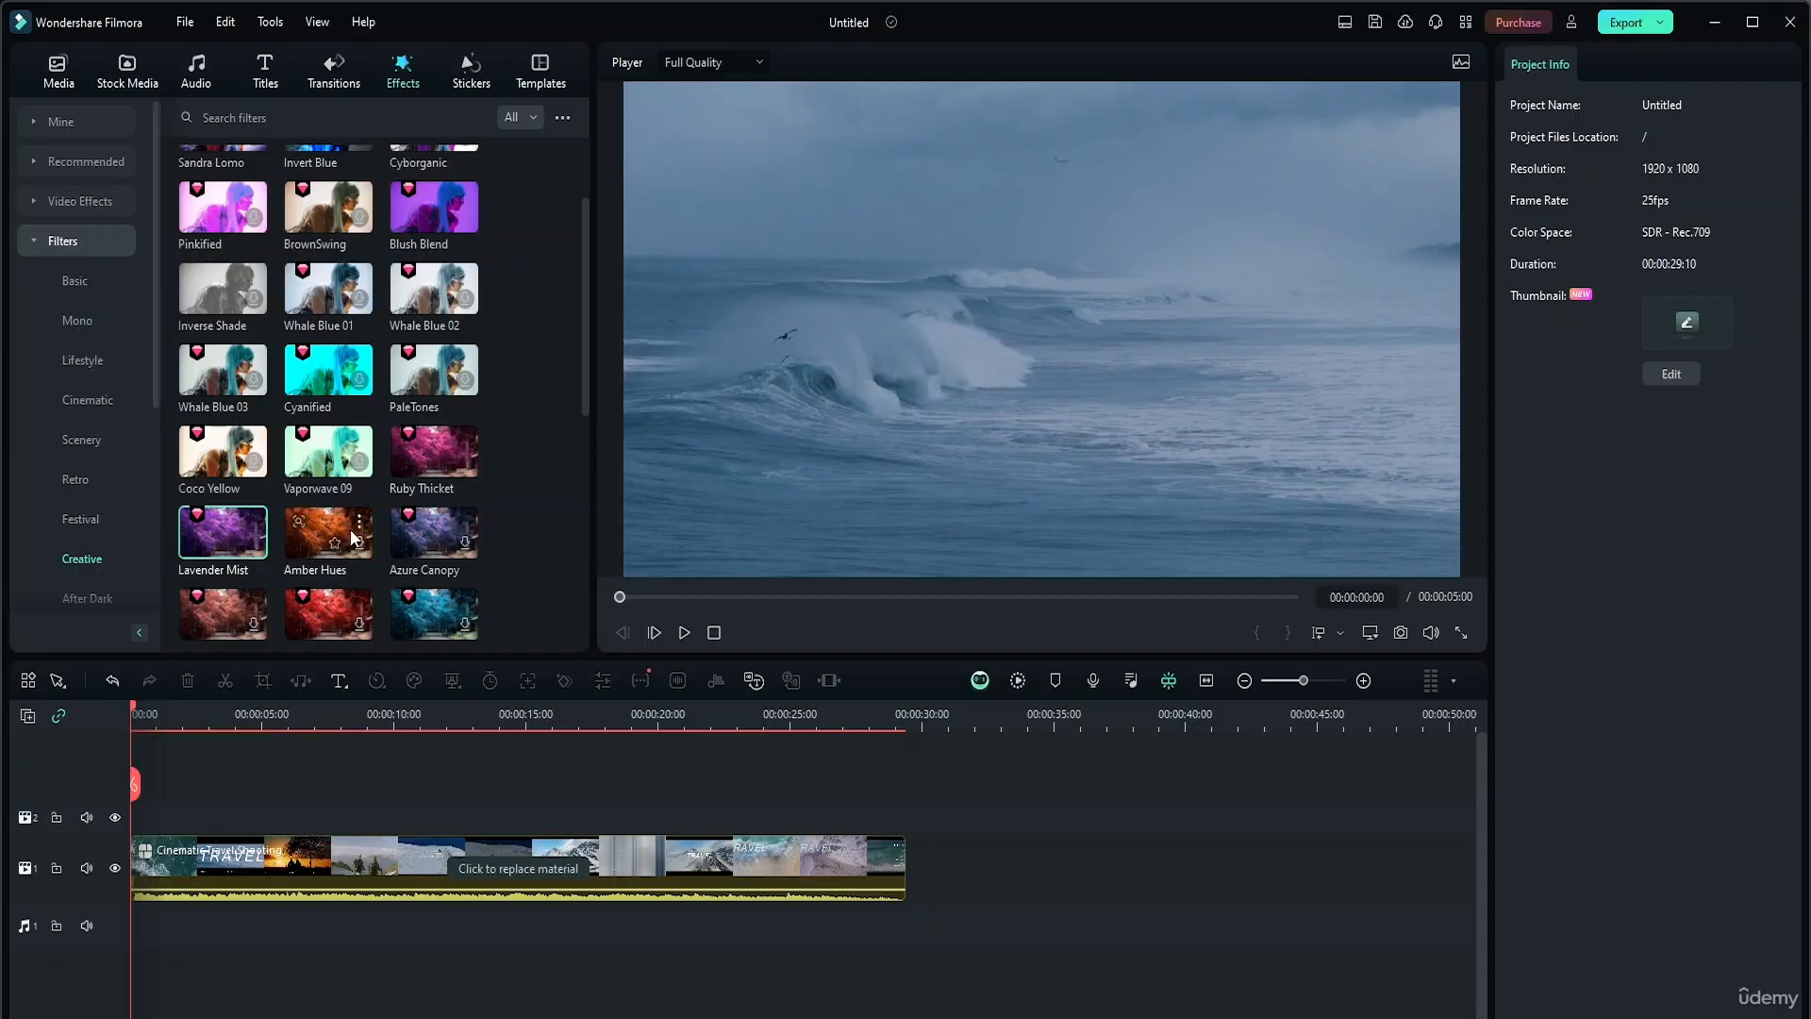
{"action": "key", "text": "space"}
{"action": "scroll", "coordinate": [432, 506], "scroll_direction": "down", "scroll_amount": 10}
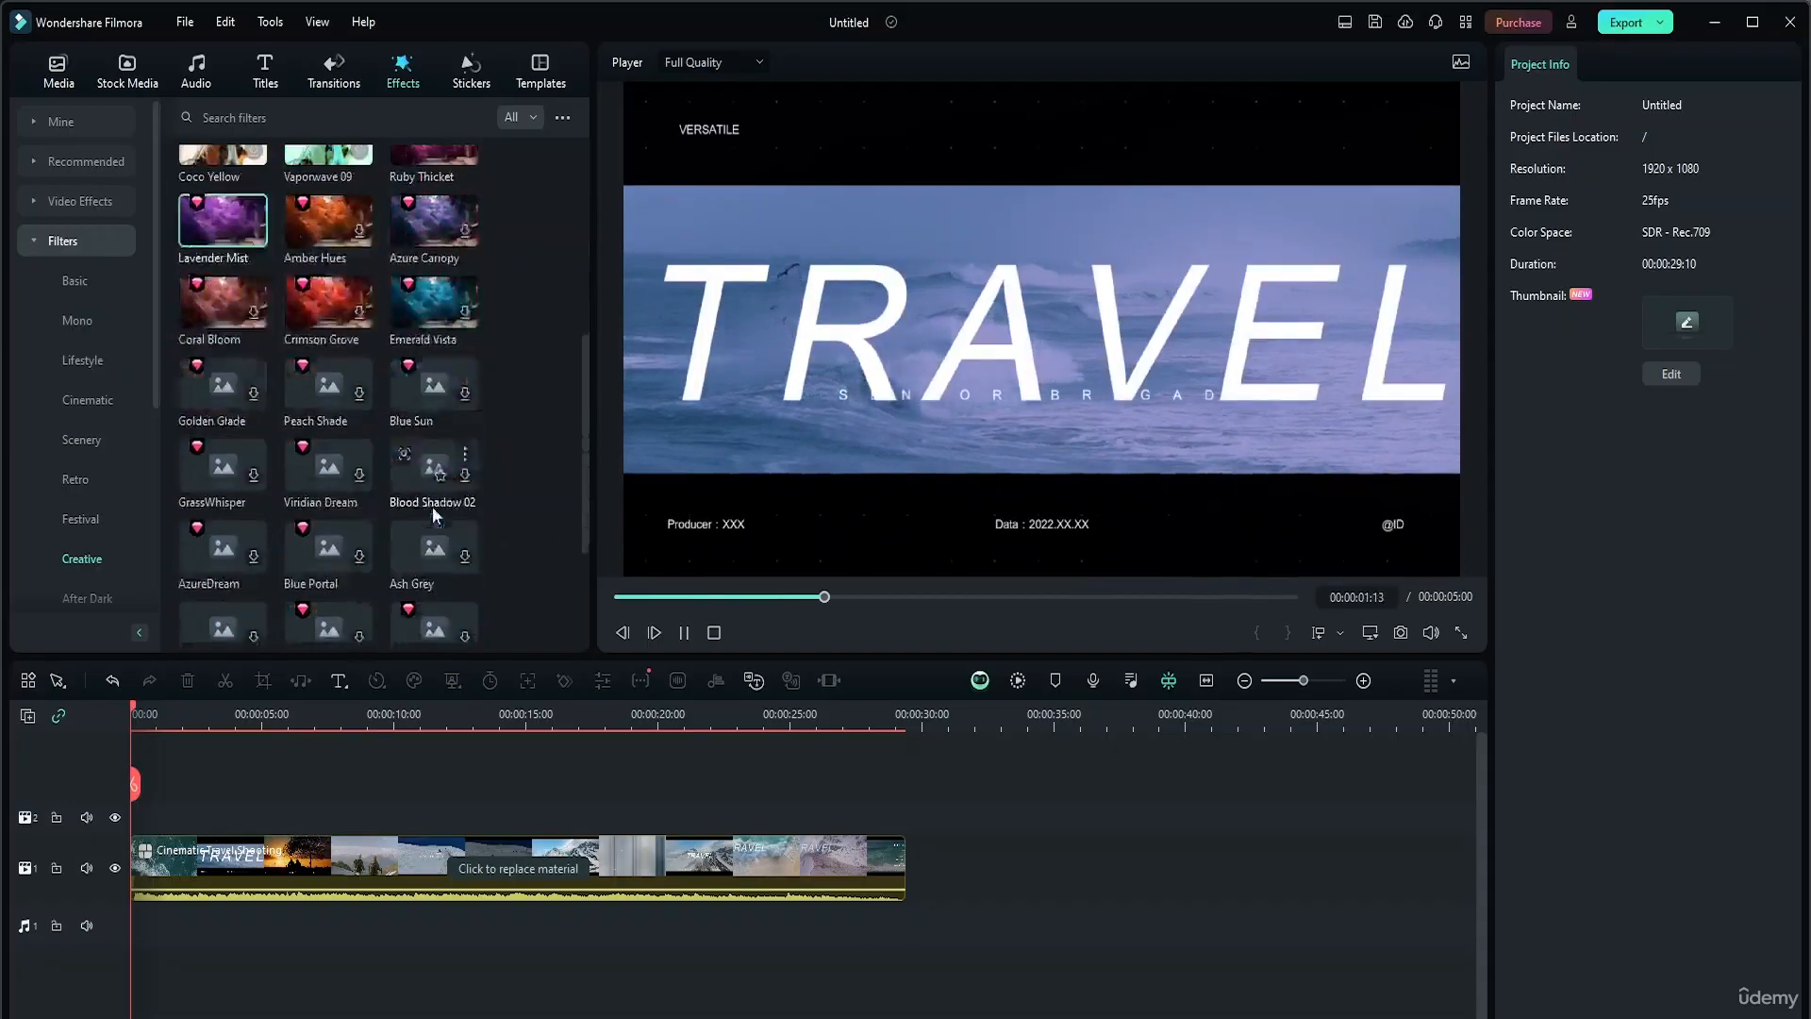
Look through the Camera and Portrait filter categories and preview the CoolMood filter from Portrait
{"action": "scroll", "coordinate": [83, 529], "scroll_direction": "down", "scroll_amount": 3}
{"action": "left_click", "coordinate": [88, 522]}
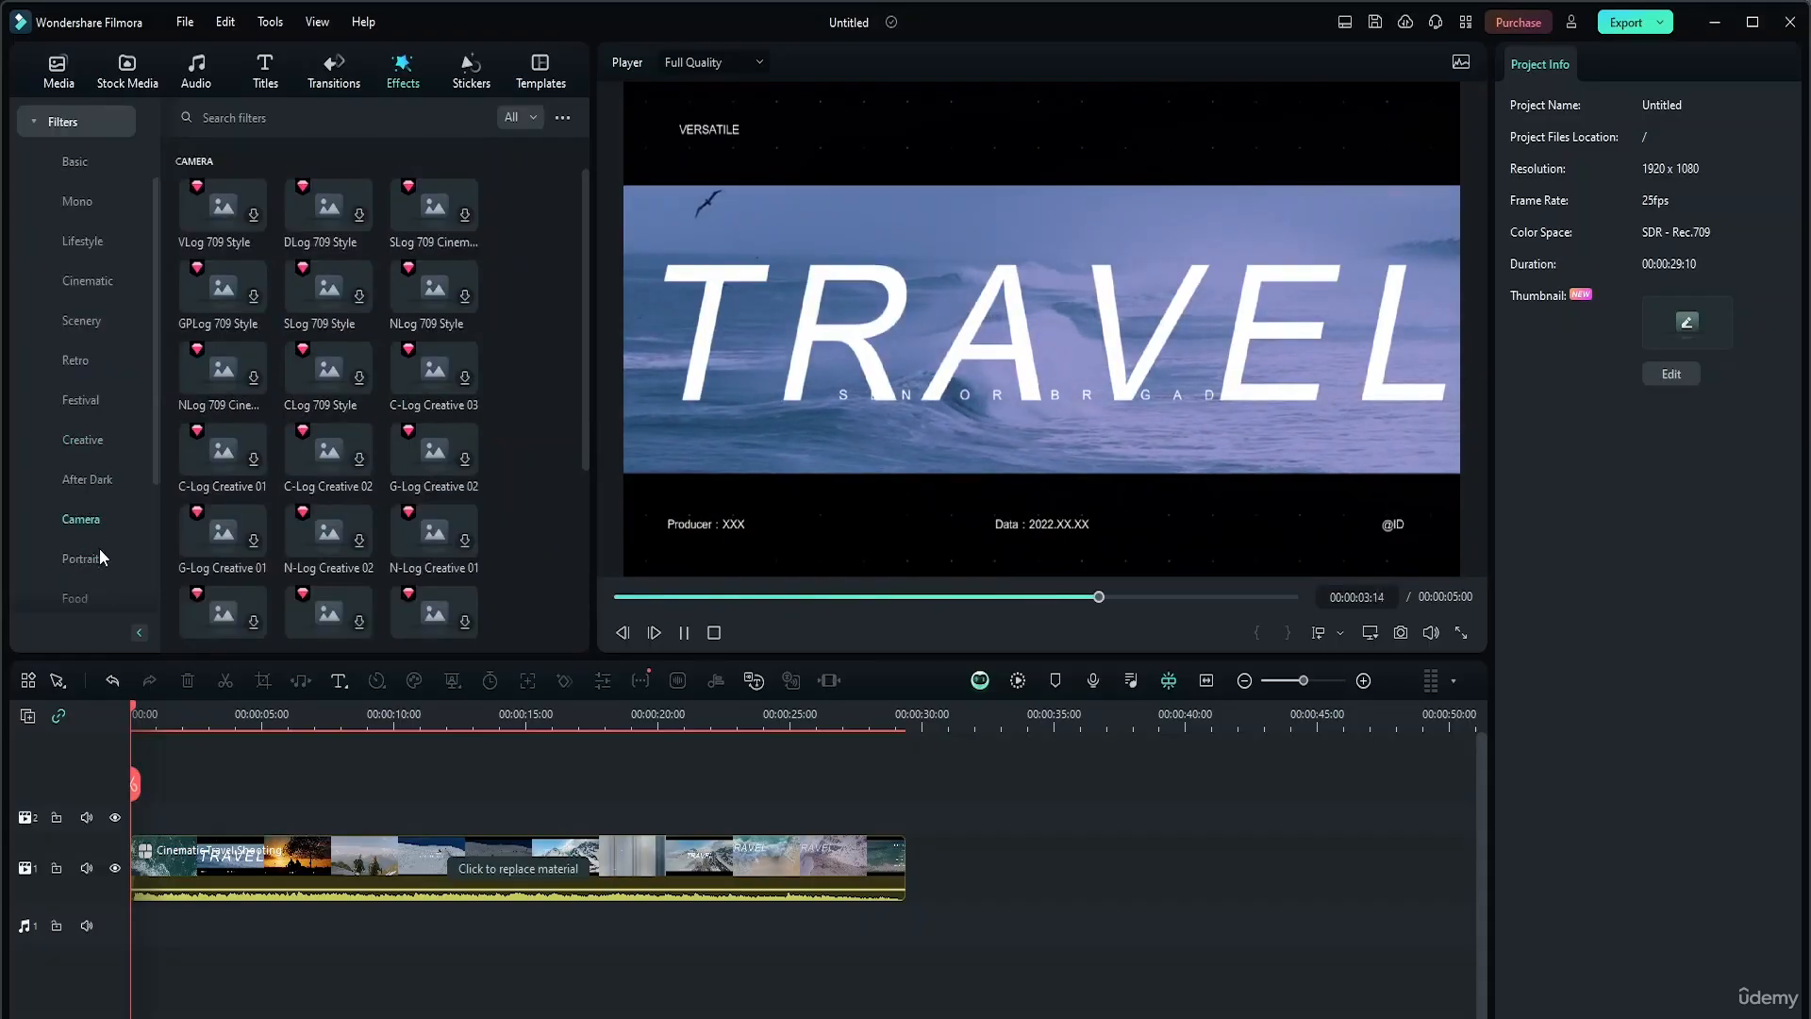
{"action": "left_click", "coordinate": [83, 560]}
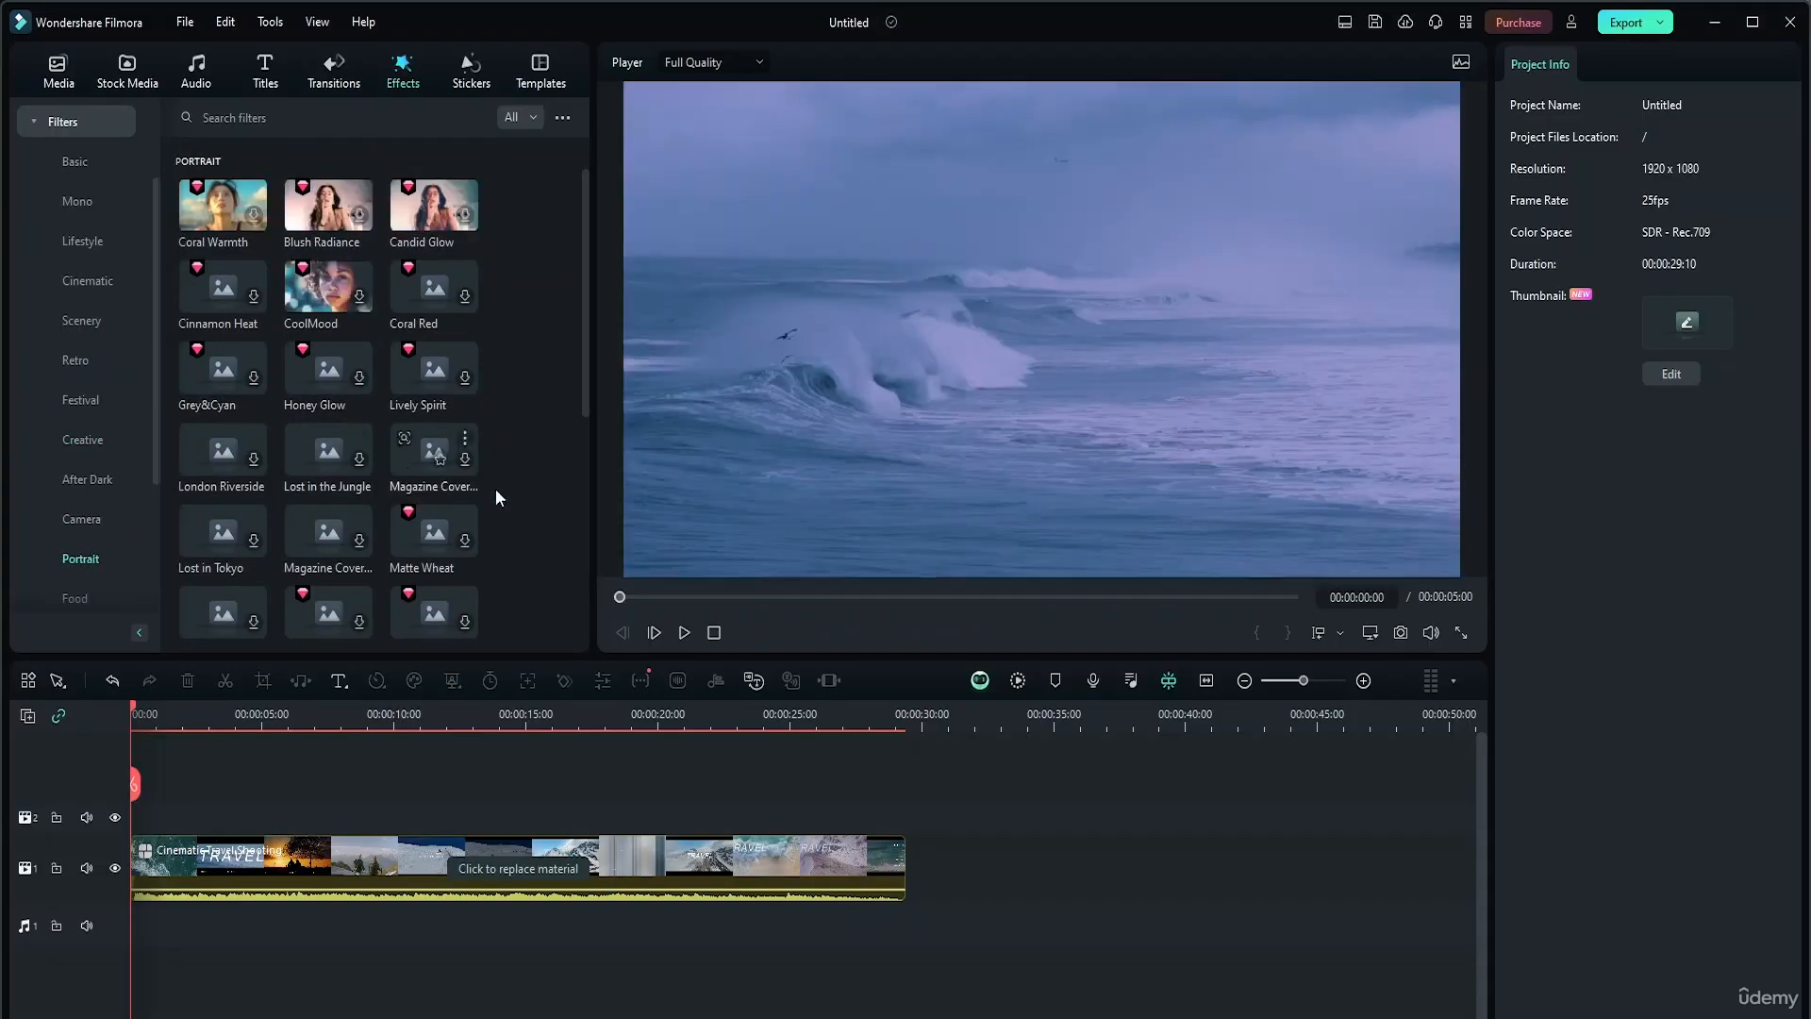
{"action": "scroll", "coordinate": [115, 523], "scroll_direction": "down", "scroll_amount": 3}
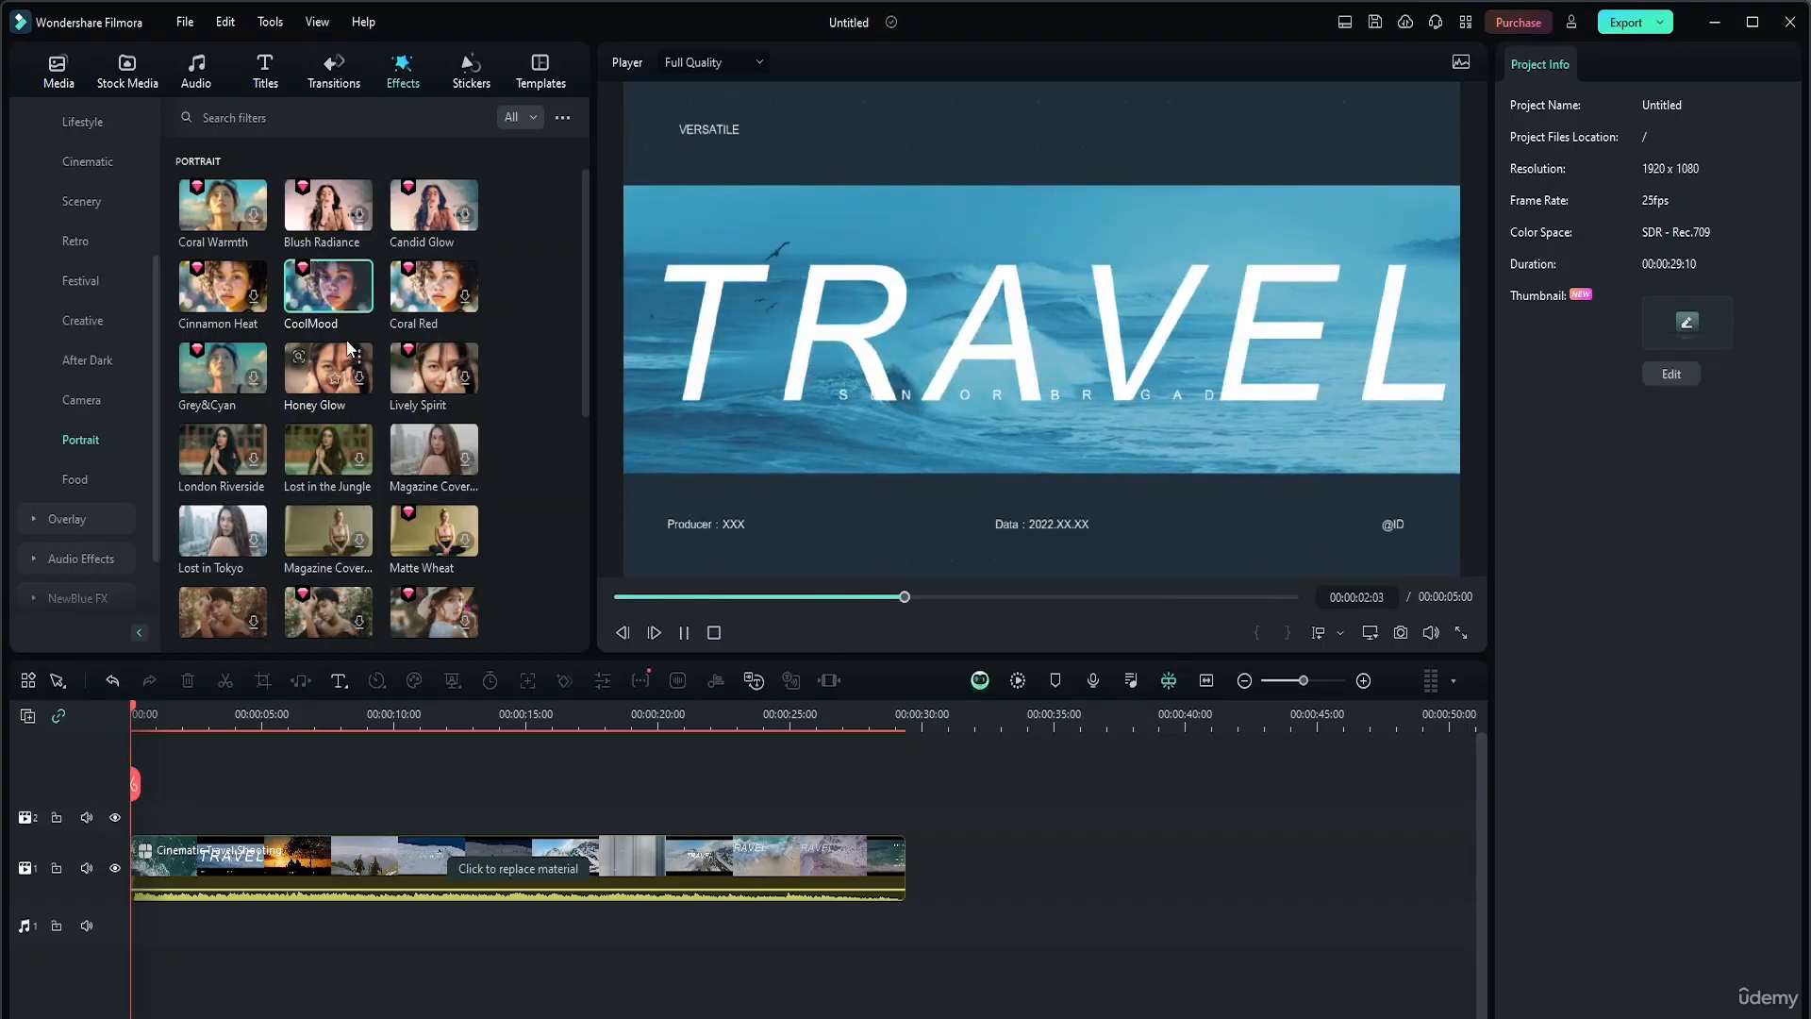
Preview the Light Leak 1 and Pink Trend Vlog overlays from Lens Flare and the Bling Bling Pack overlay from Particle
{"action": "scroll", "coordinate": [75, 422], "scroll_direction": "up", "scroll_amount": 3}
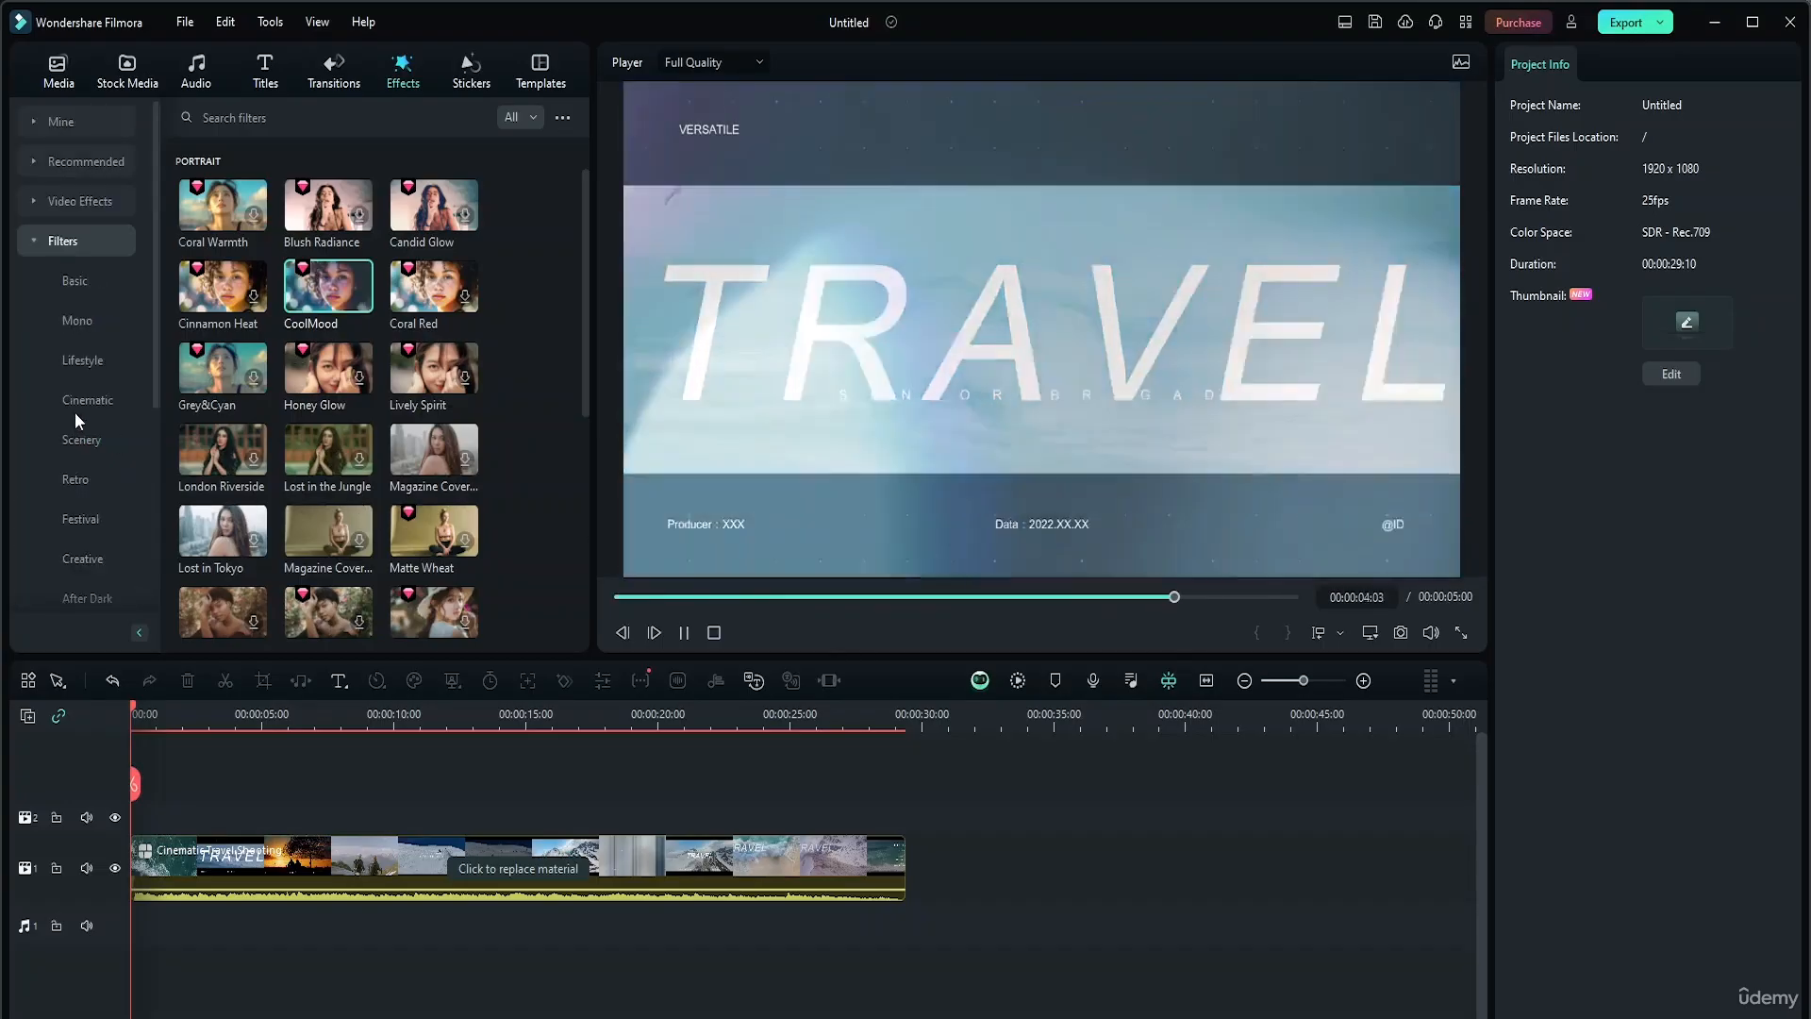
{"action": "left_click", "coordinate": [36, 241]}
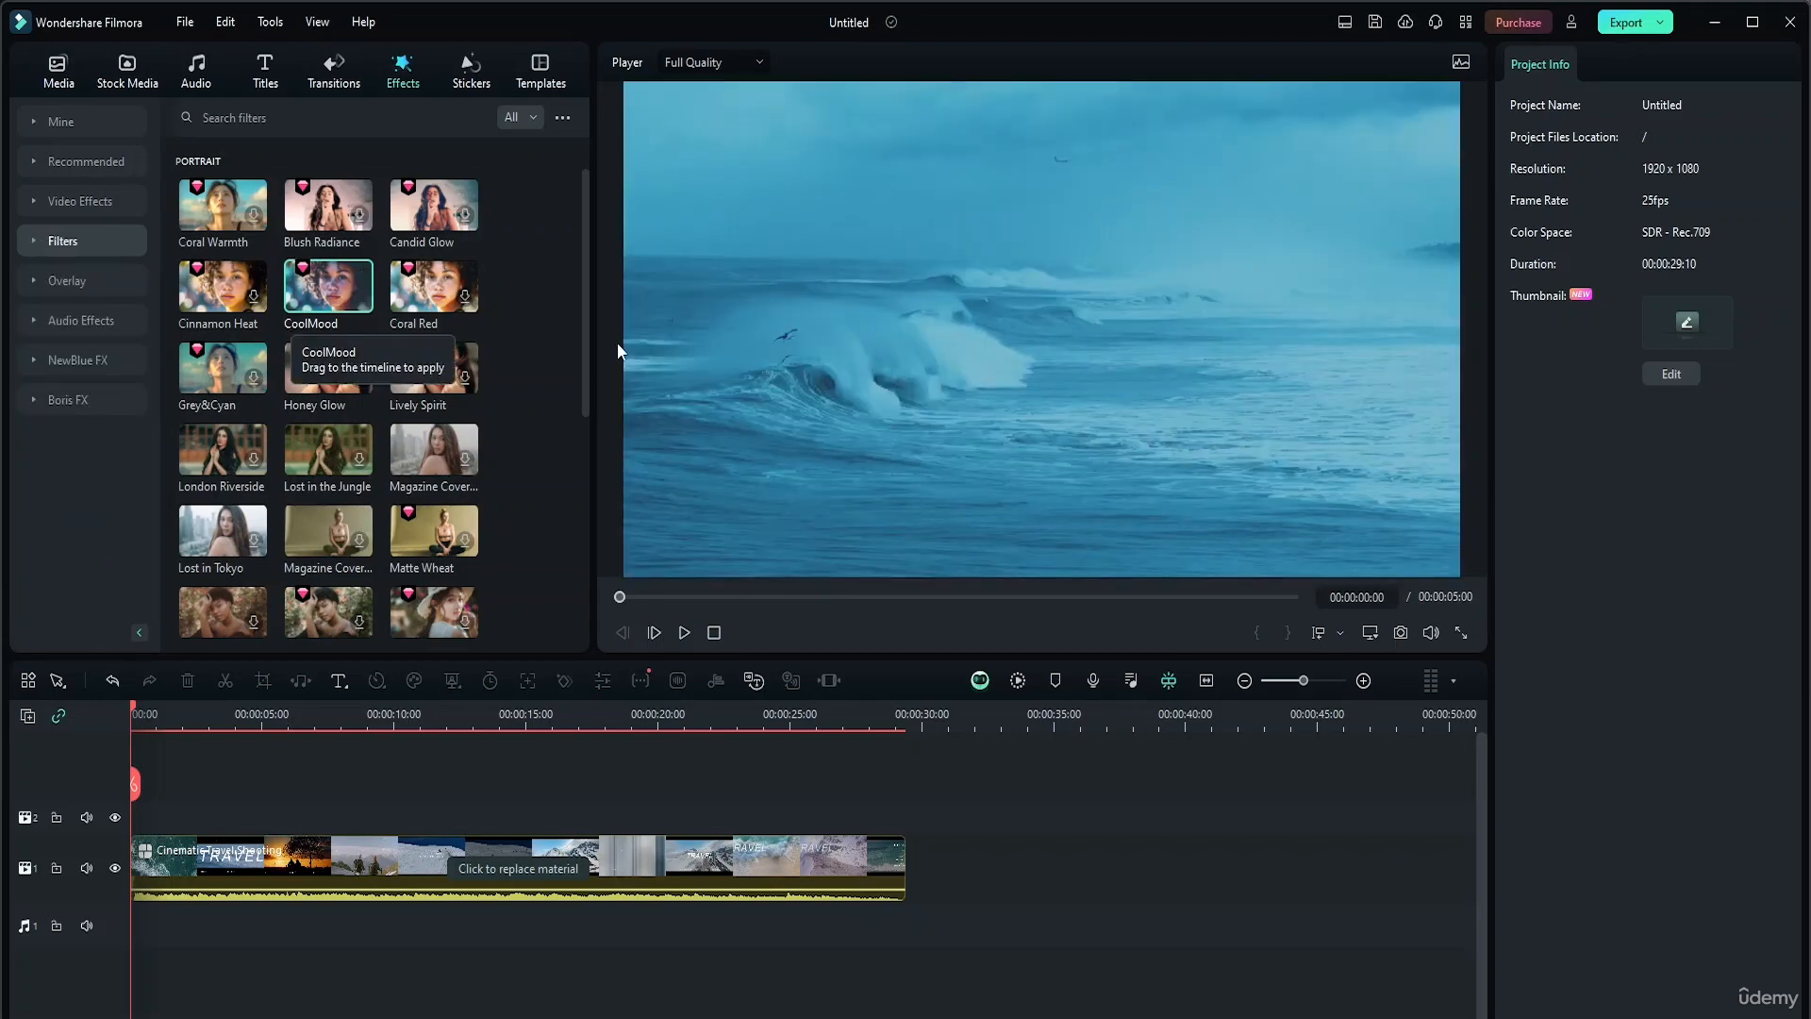
{"action": "left_click", "coordinate": [32, 280]}
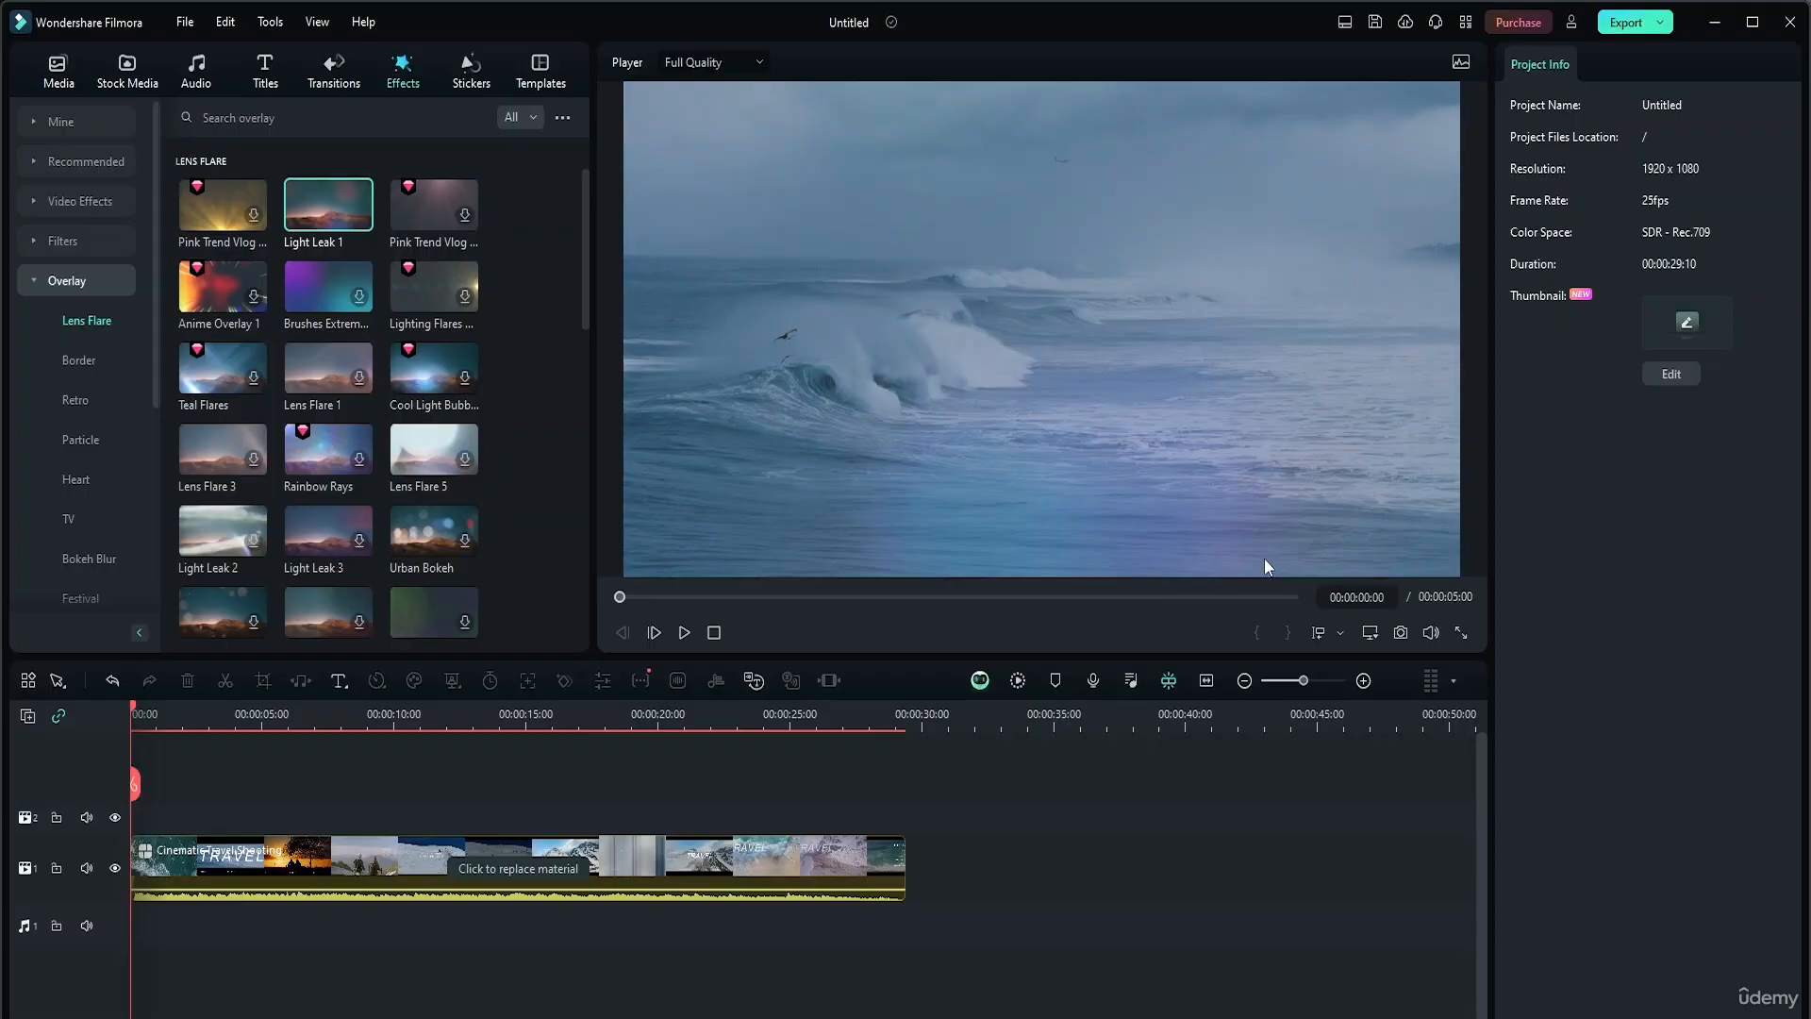
{"action": "left_click", "coordinate": [690, 631]}
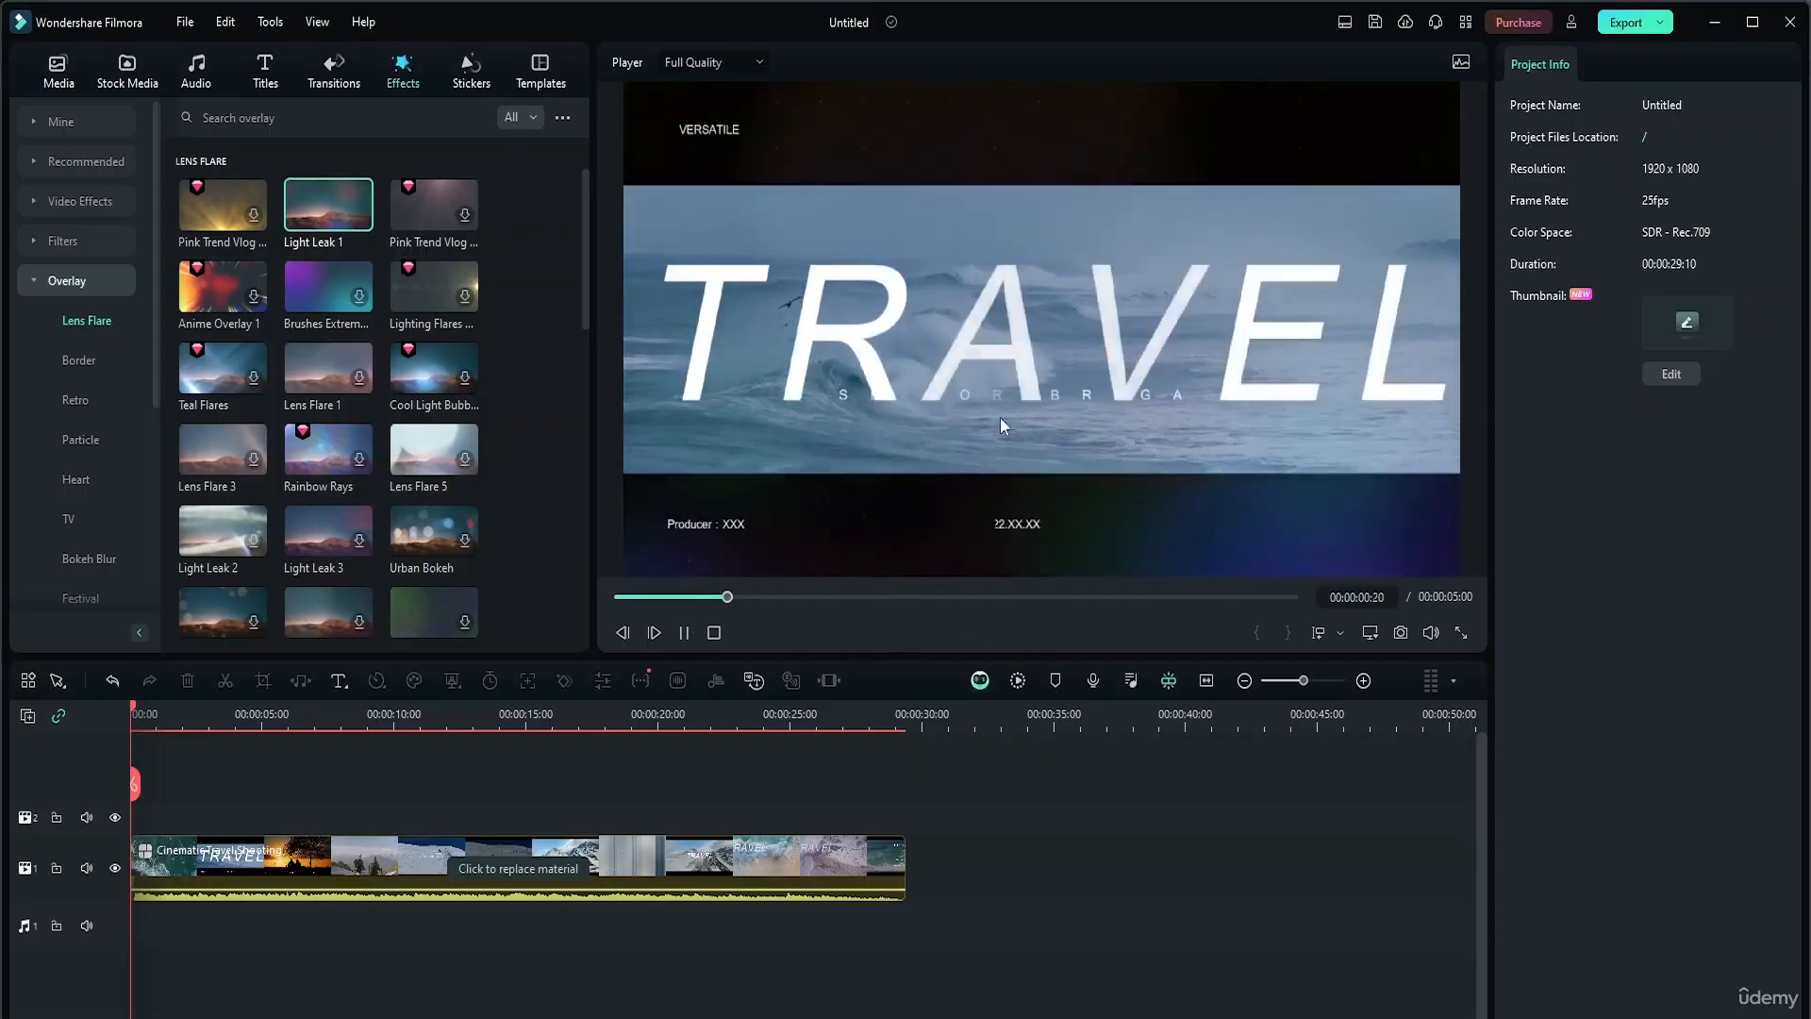
{"action": "left_click", "coordinate": [432, 199]}
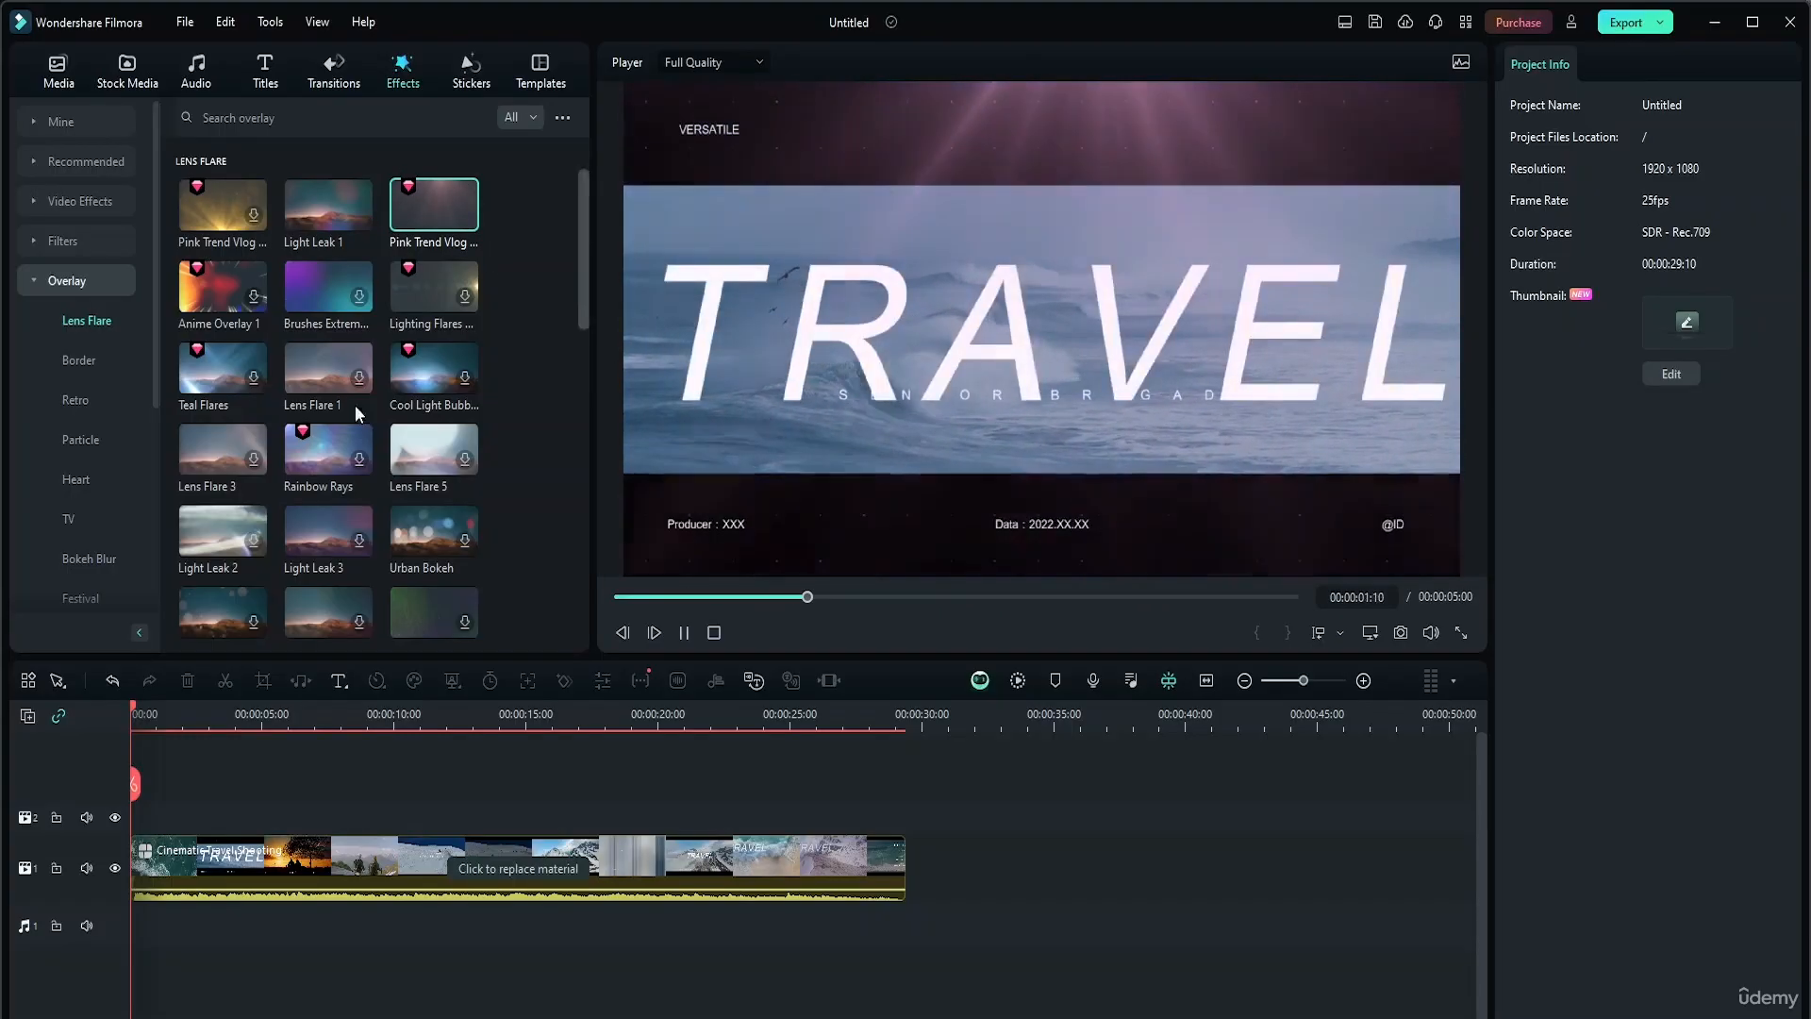
{"action": "left_click", "coordinate": [83, 439]}
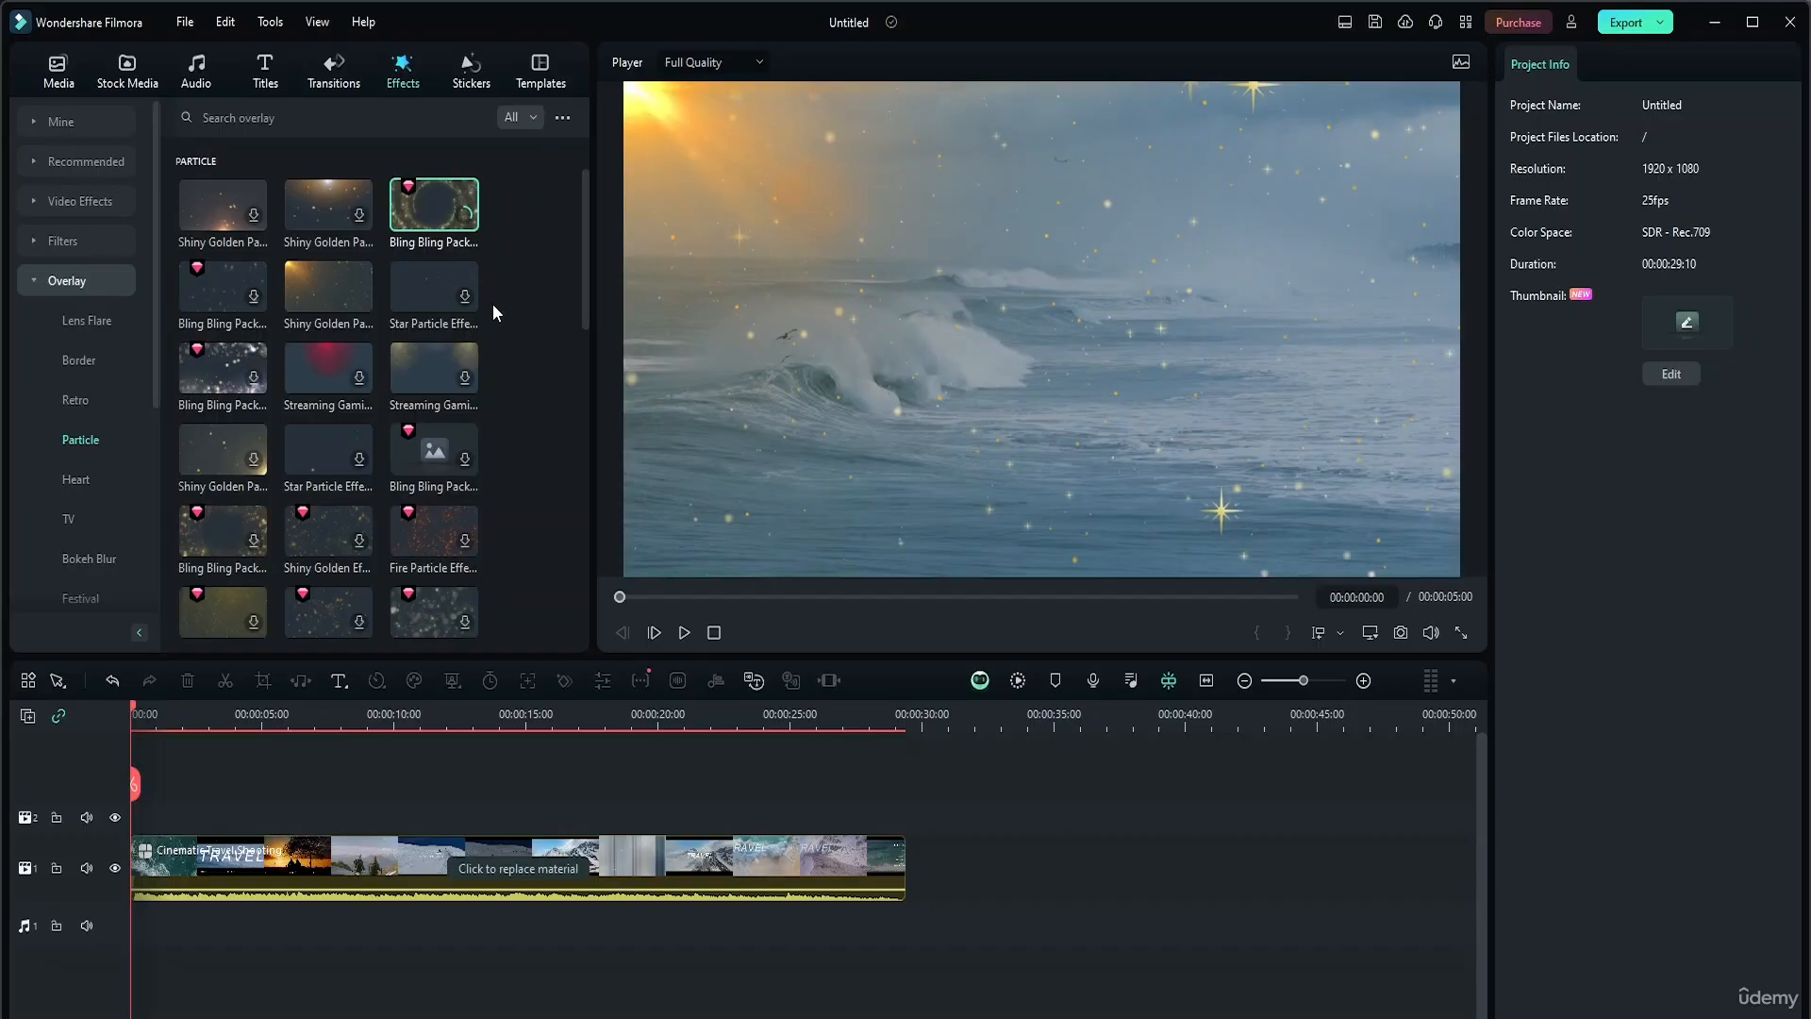
{"action": "key", "text": "space"}
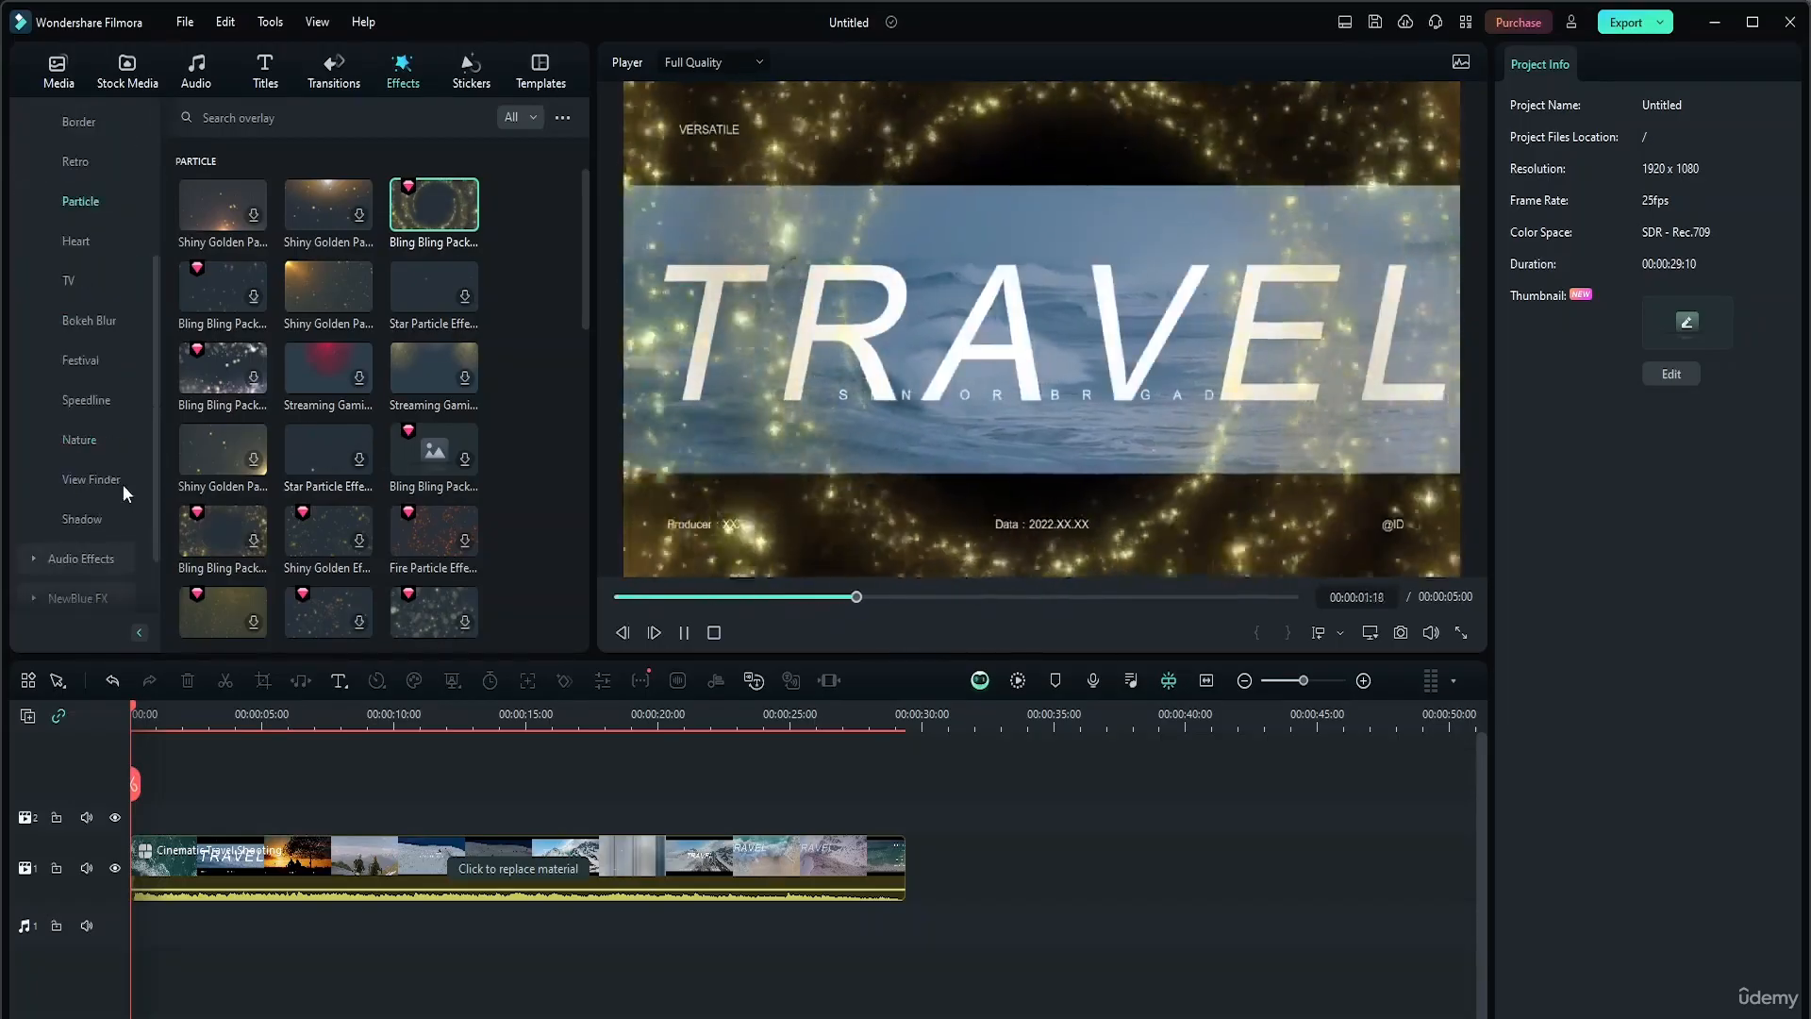
Download and preview the VHS Static 1 overlay from the TV category on the template and stop the playback
{"action": "scroll", "coordinate": [123, 484], "scroll_direction": "down", "scroll_amount": 5}
{"action": "left_click", "coordinate": [142, 281]}
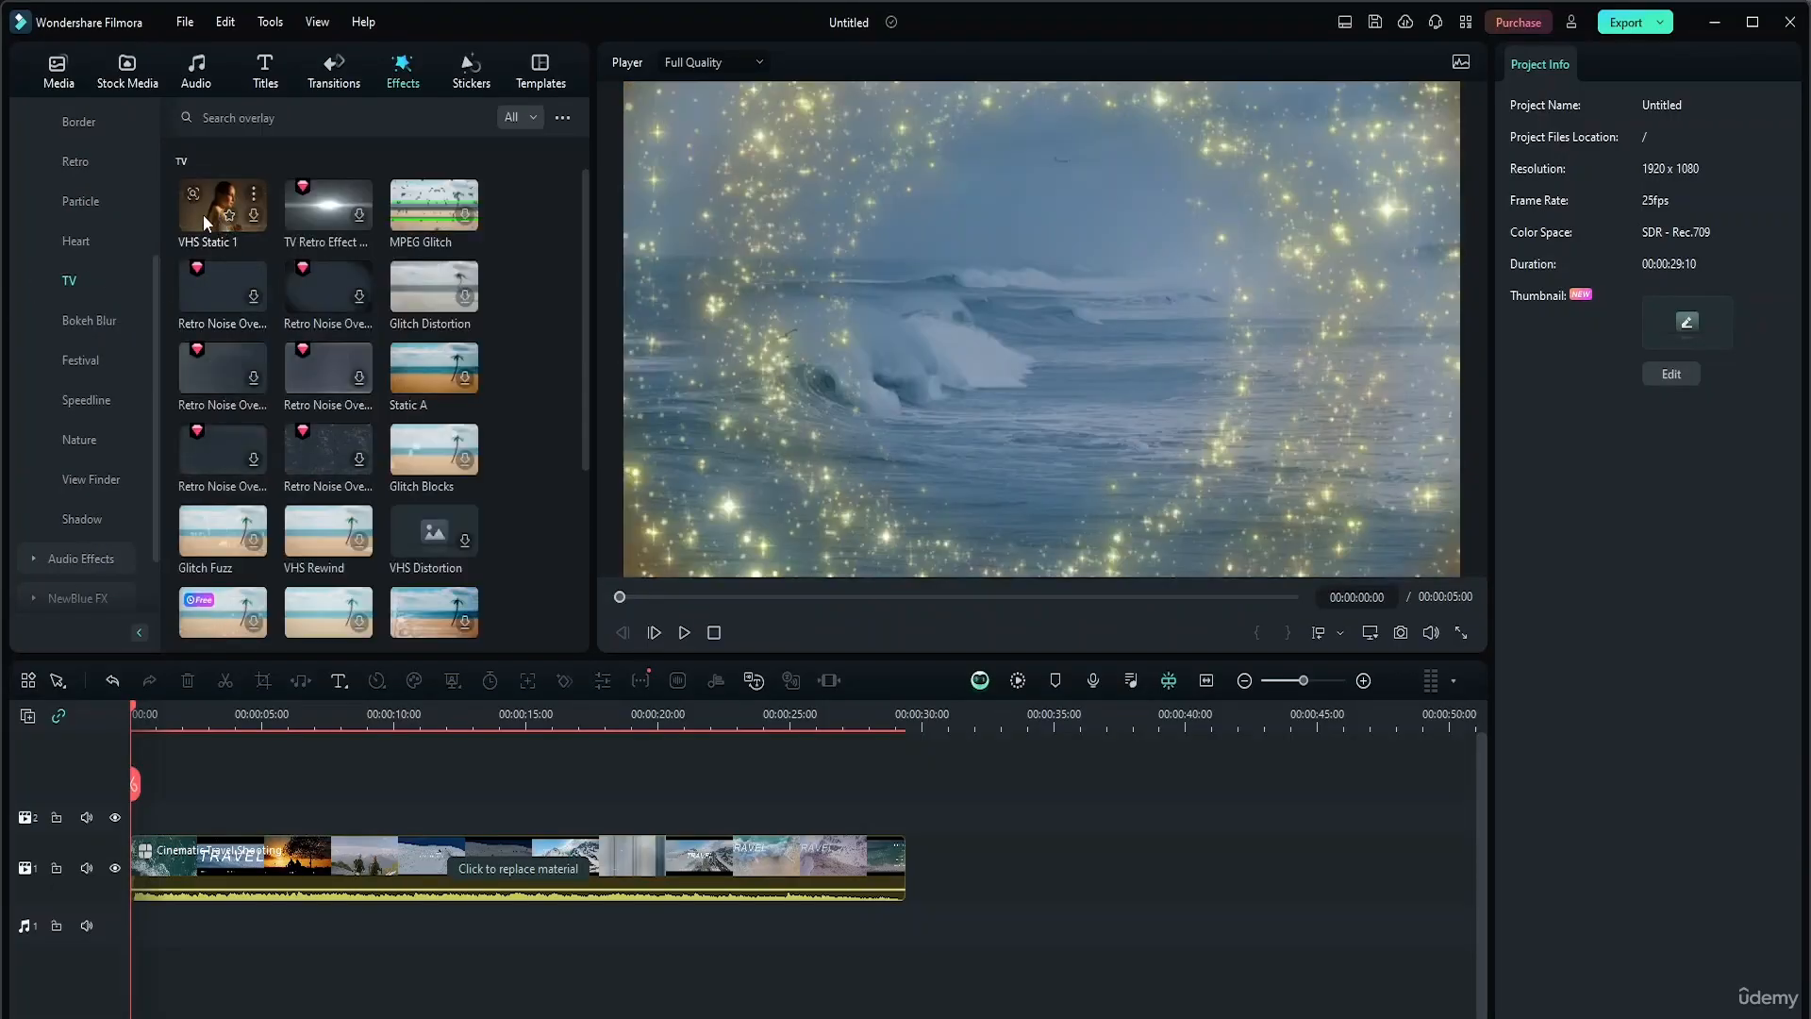
{"action": "left_click", "coordinate": [202, 213]}
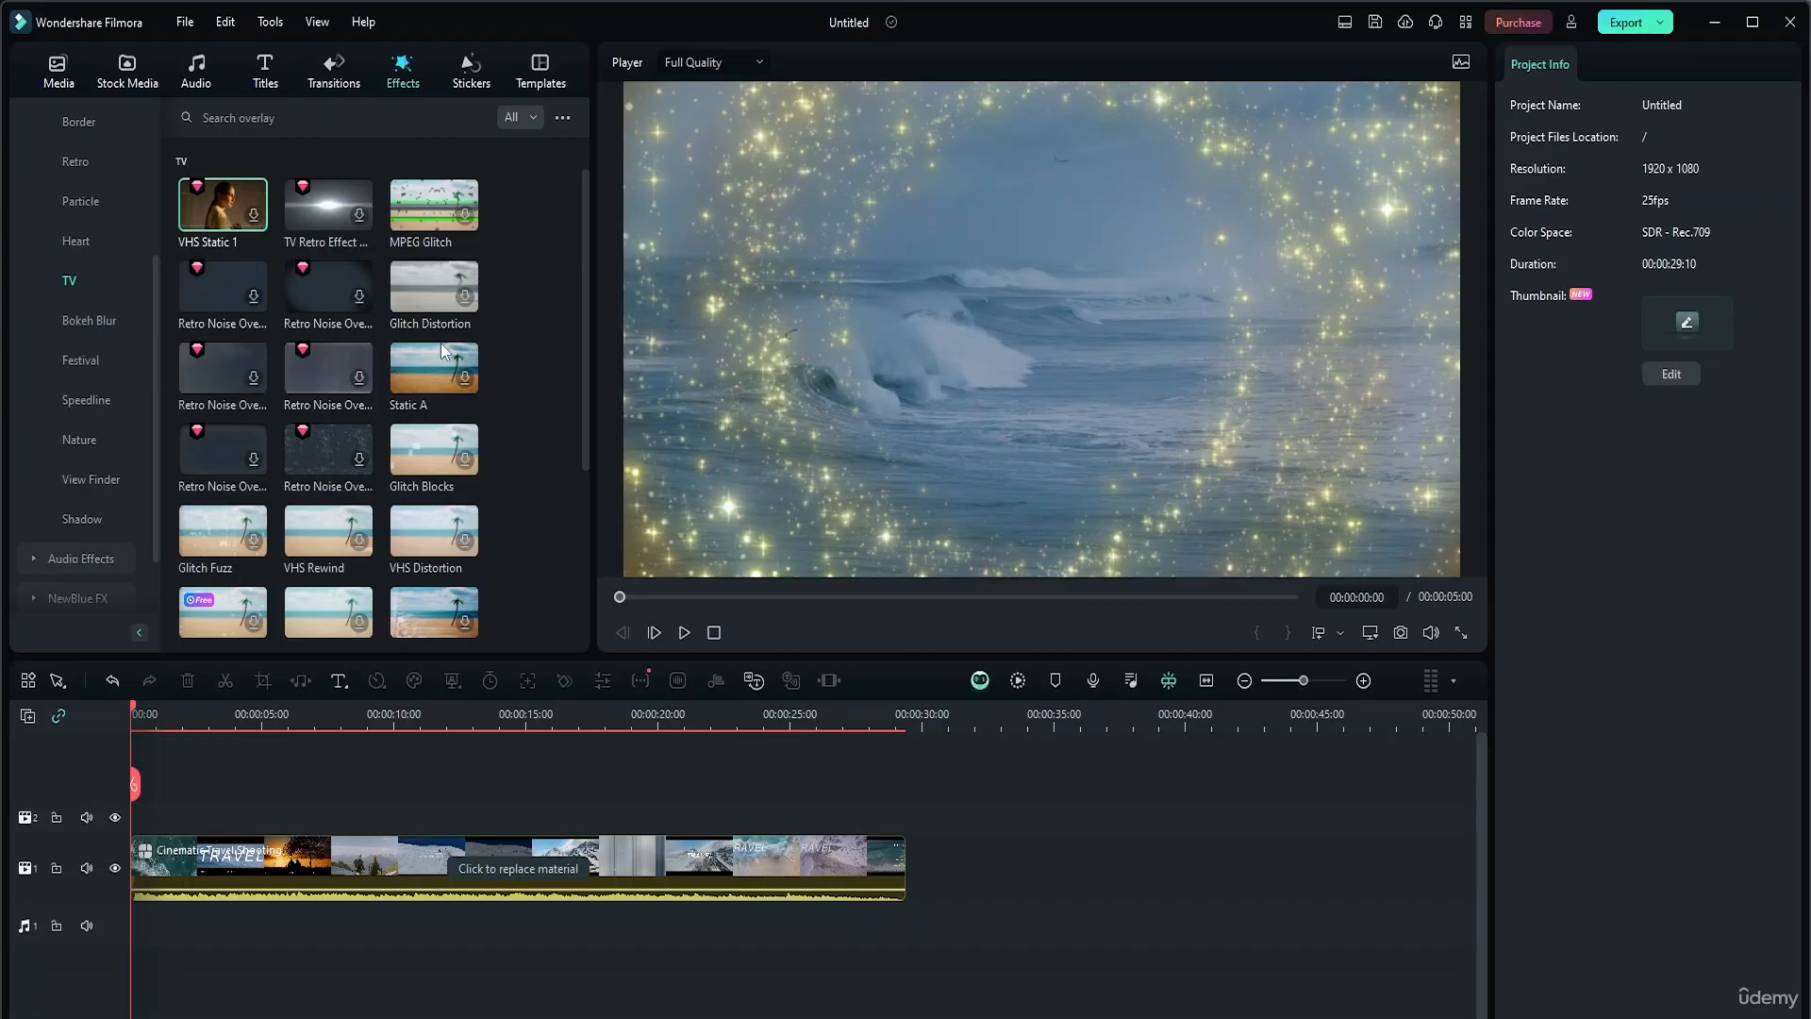
{"action": "left_click", "coordinate": [249, 216]}
{"action": "scroll", "coordinate": [97, 563], "scroll_direction": "down", "scroll_amount": 2}
{"action": "scroll", "coordinate": [96, 564], "scroll_direction": "up", "scroll_amount": 3}
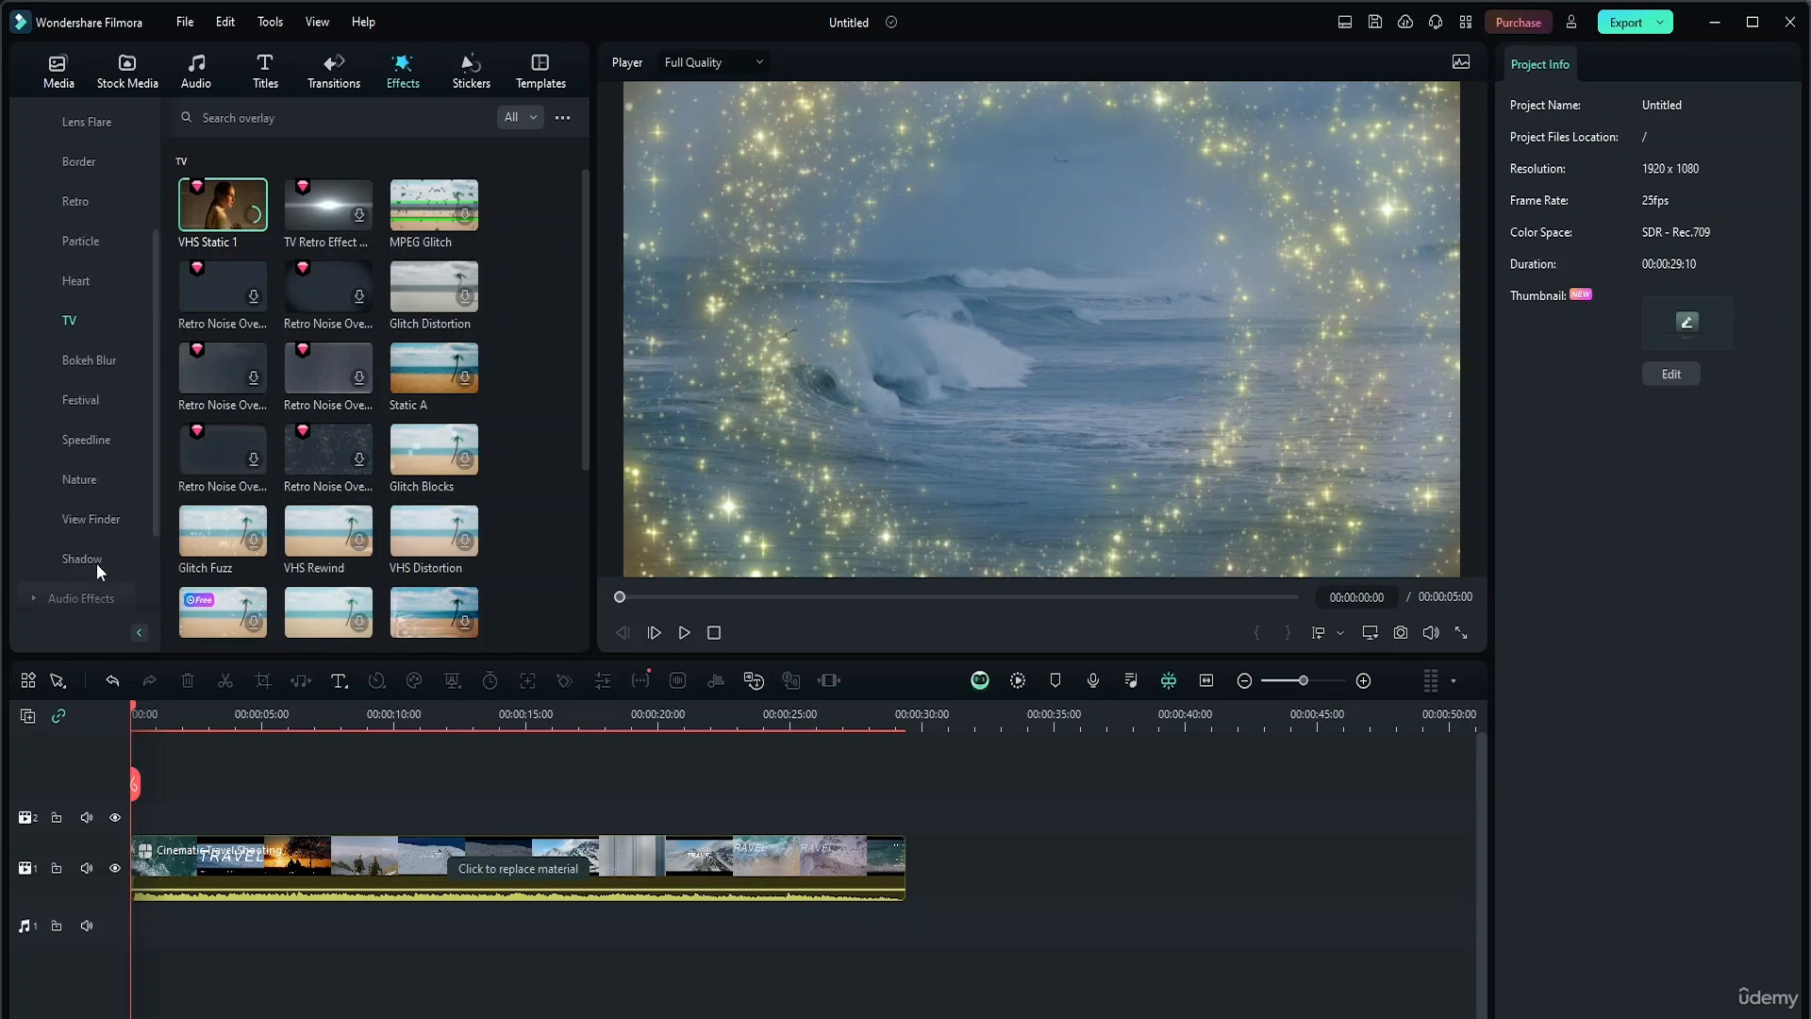
{"action": "scroll", "coordinate": [96, 563], "scroll_direction": "up", "scroll_amount": 2}
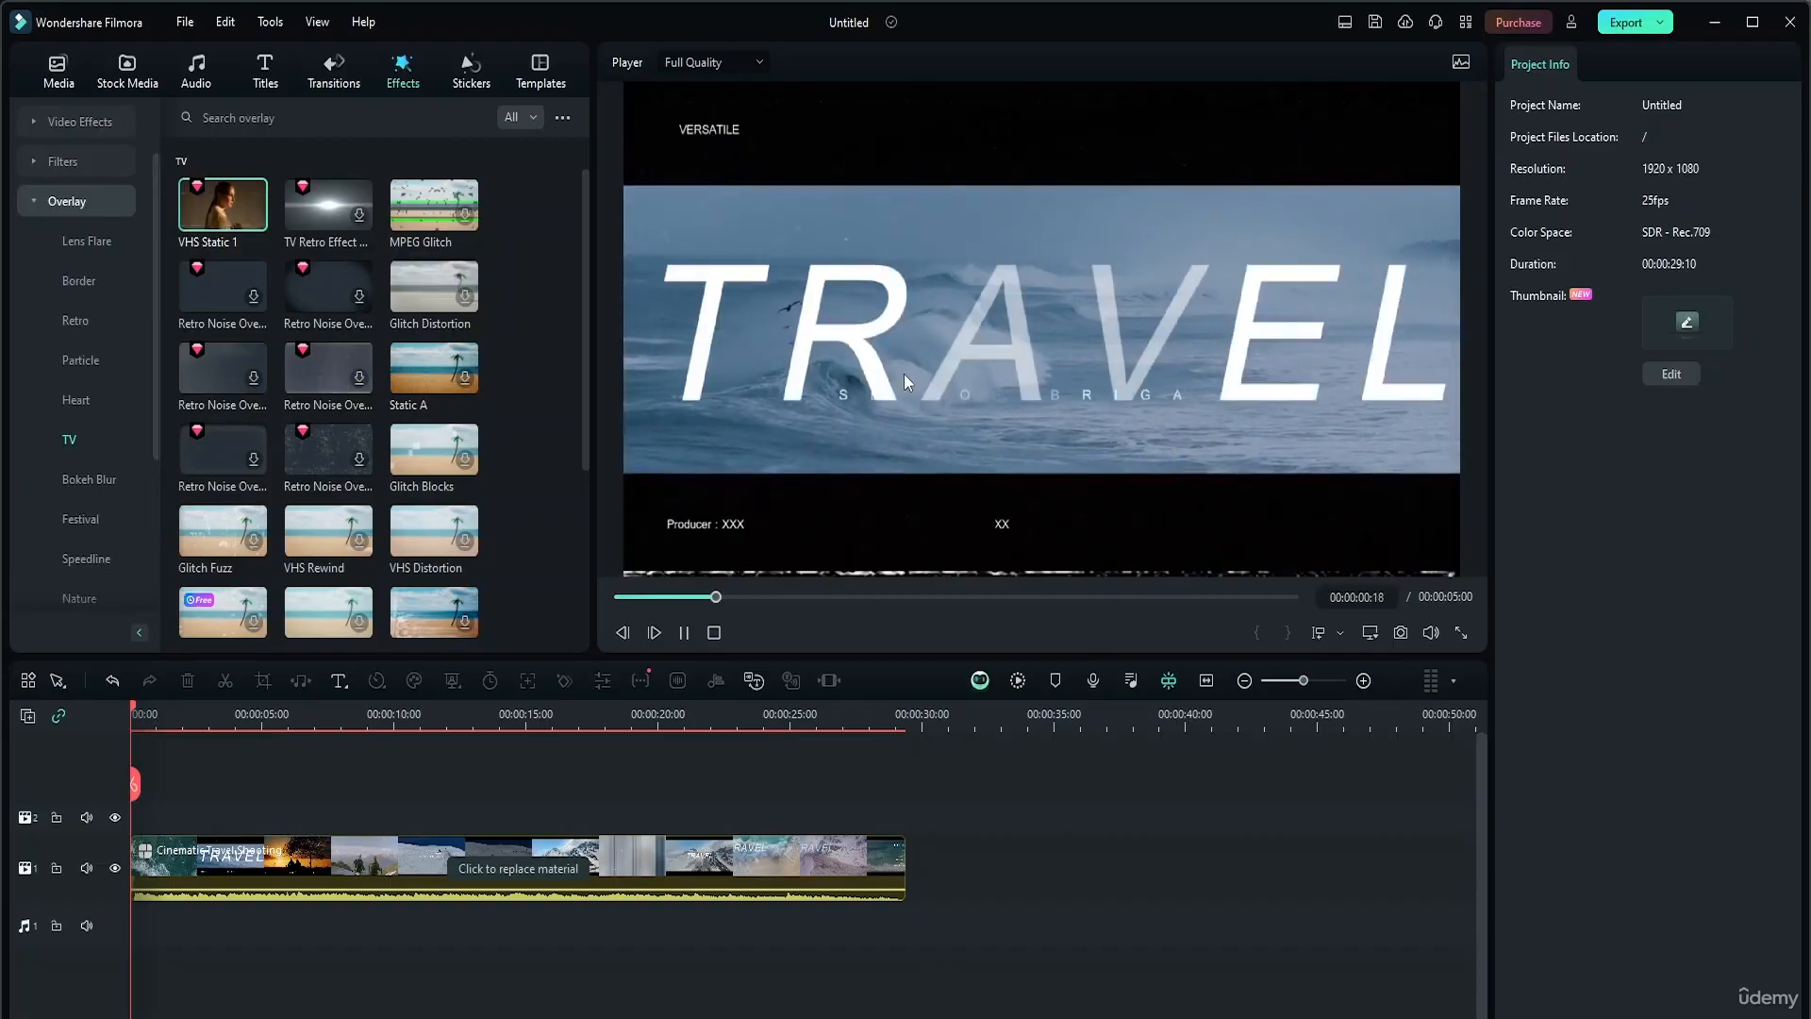
{"action": "left_click", "coordinate": [705, 638]}
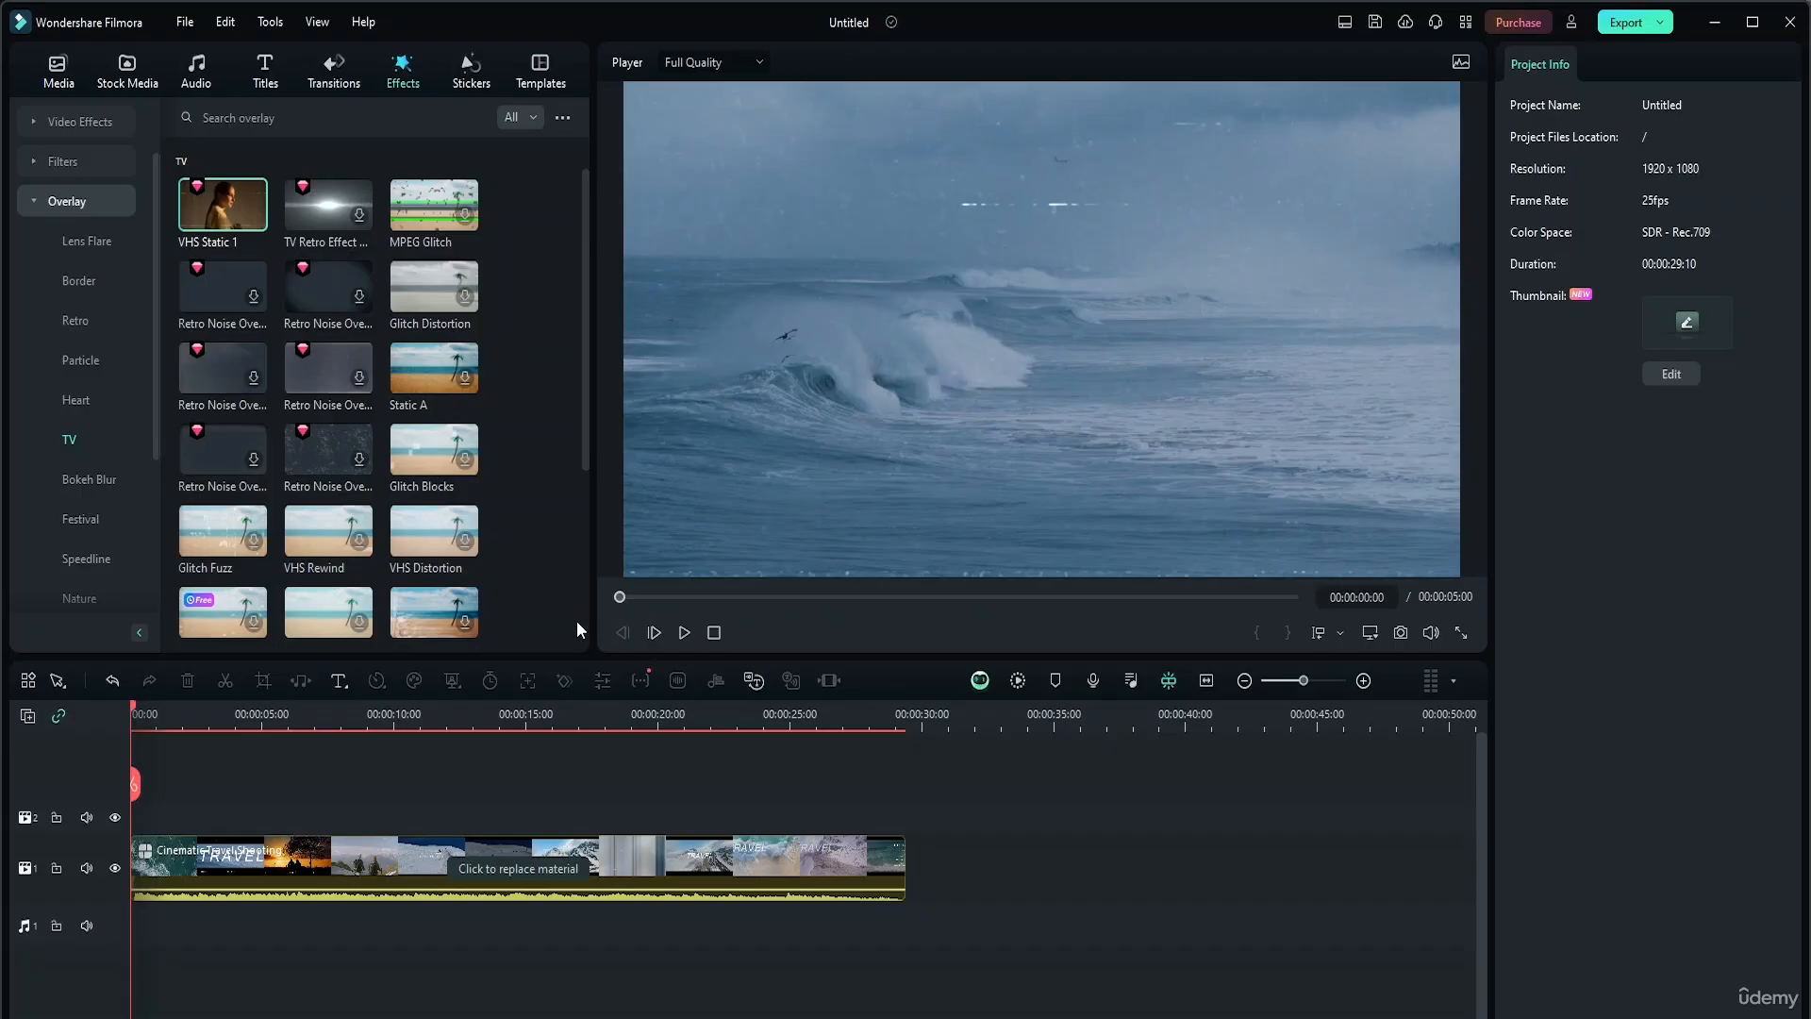
Apply the Lobby voice filter from the audio effects to the template clip and play back the result
{"action": "left_click", "coordinate": [41, 212]}
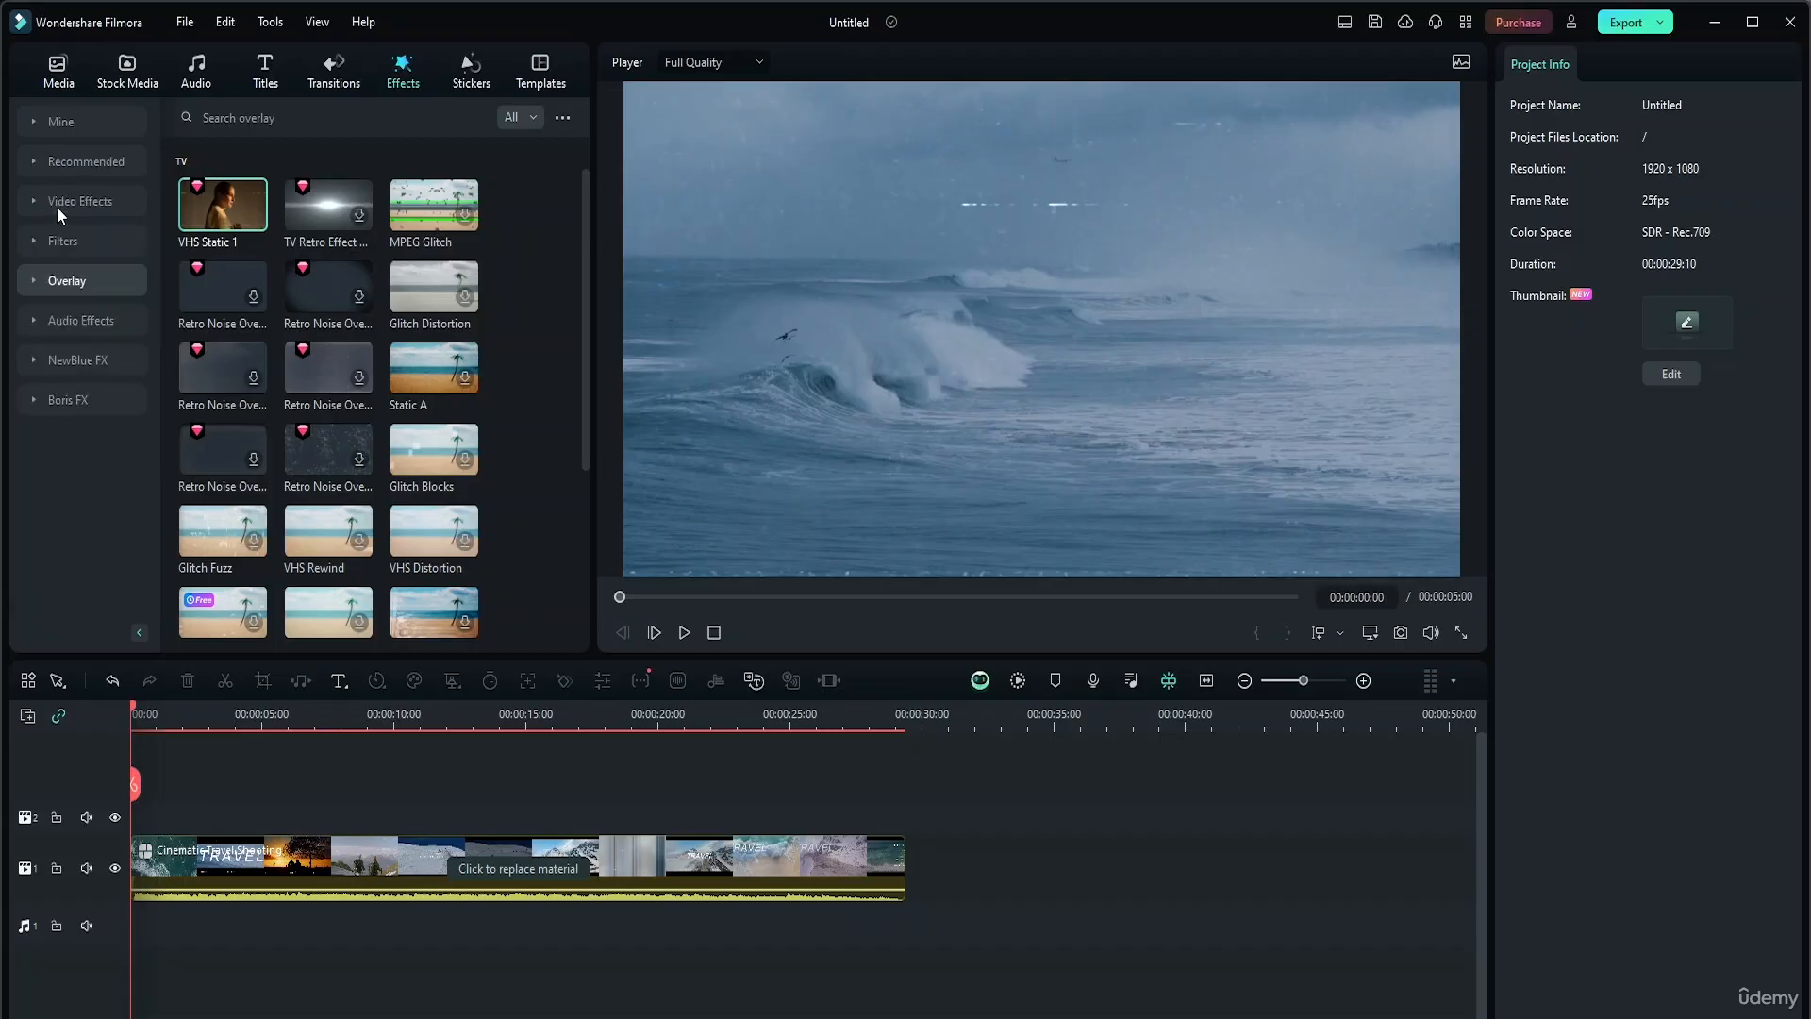
{"action": "left_click", "coordinate": [40, 321]}
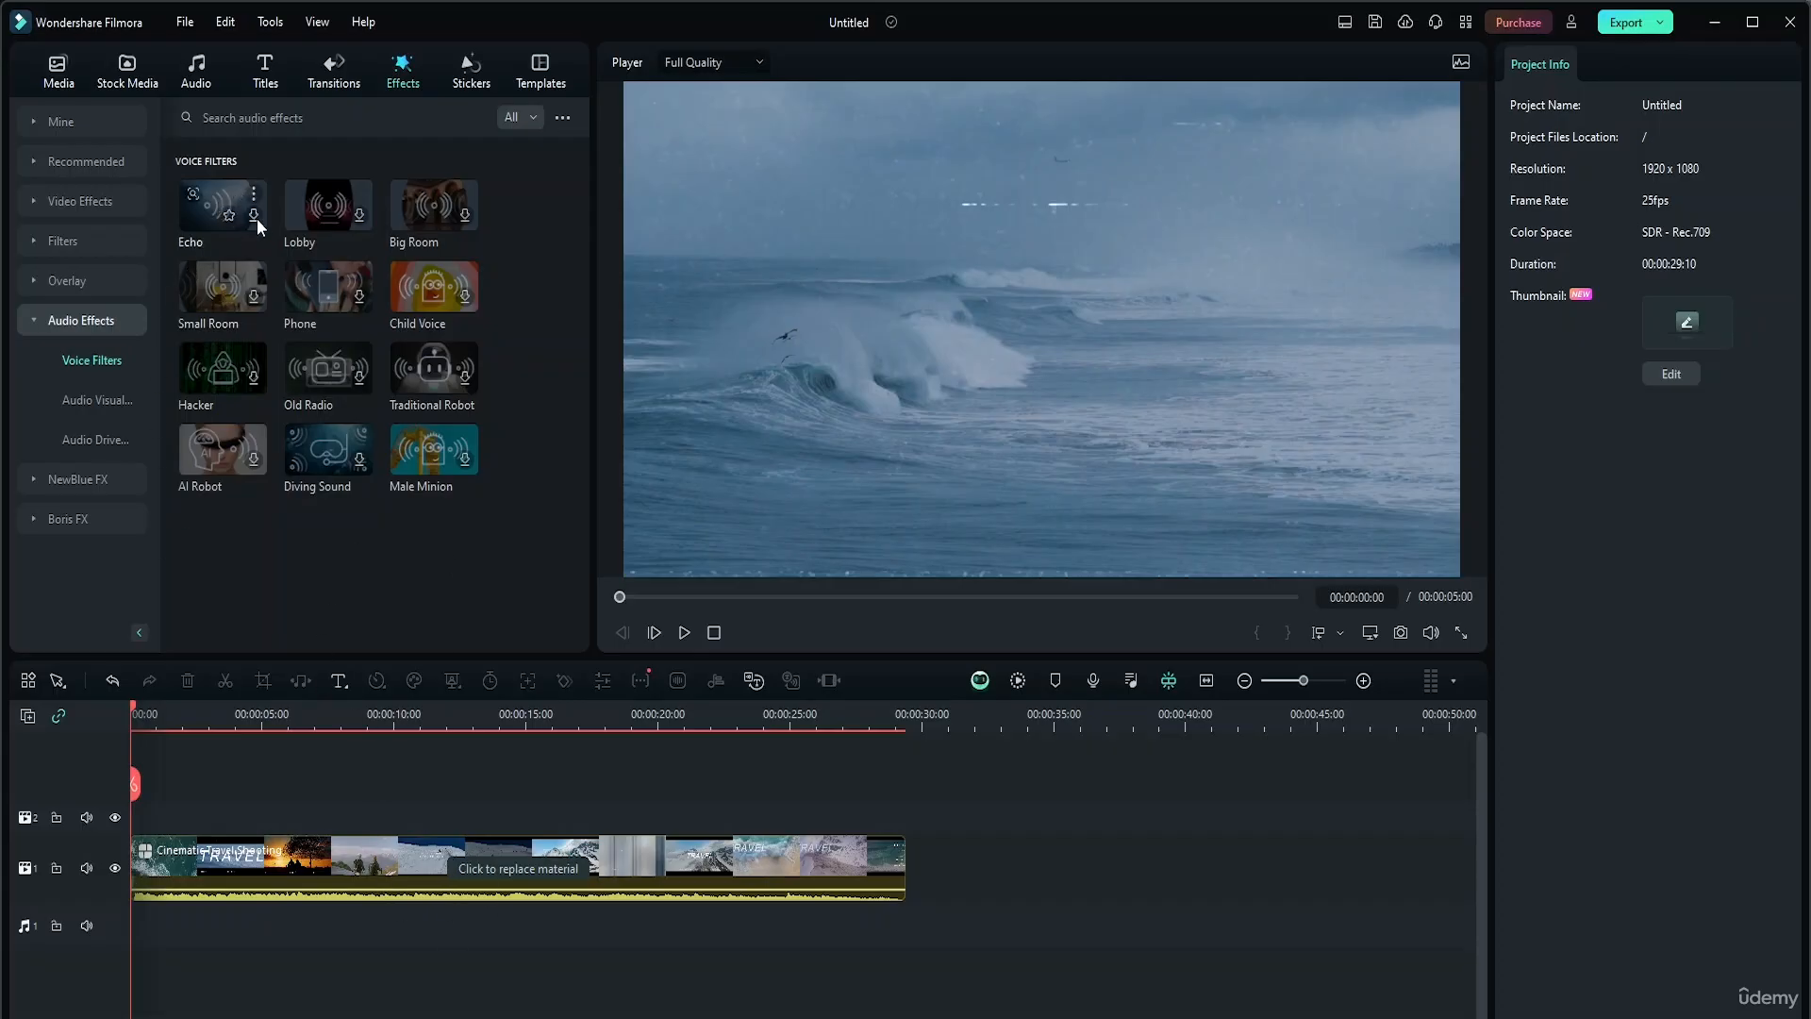
{"action": "left_click", "coordinate": [359, 219]}
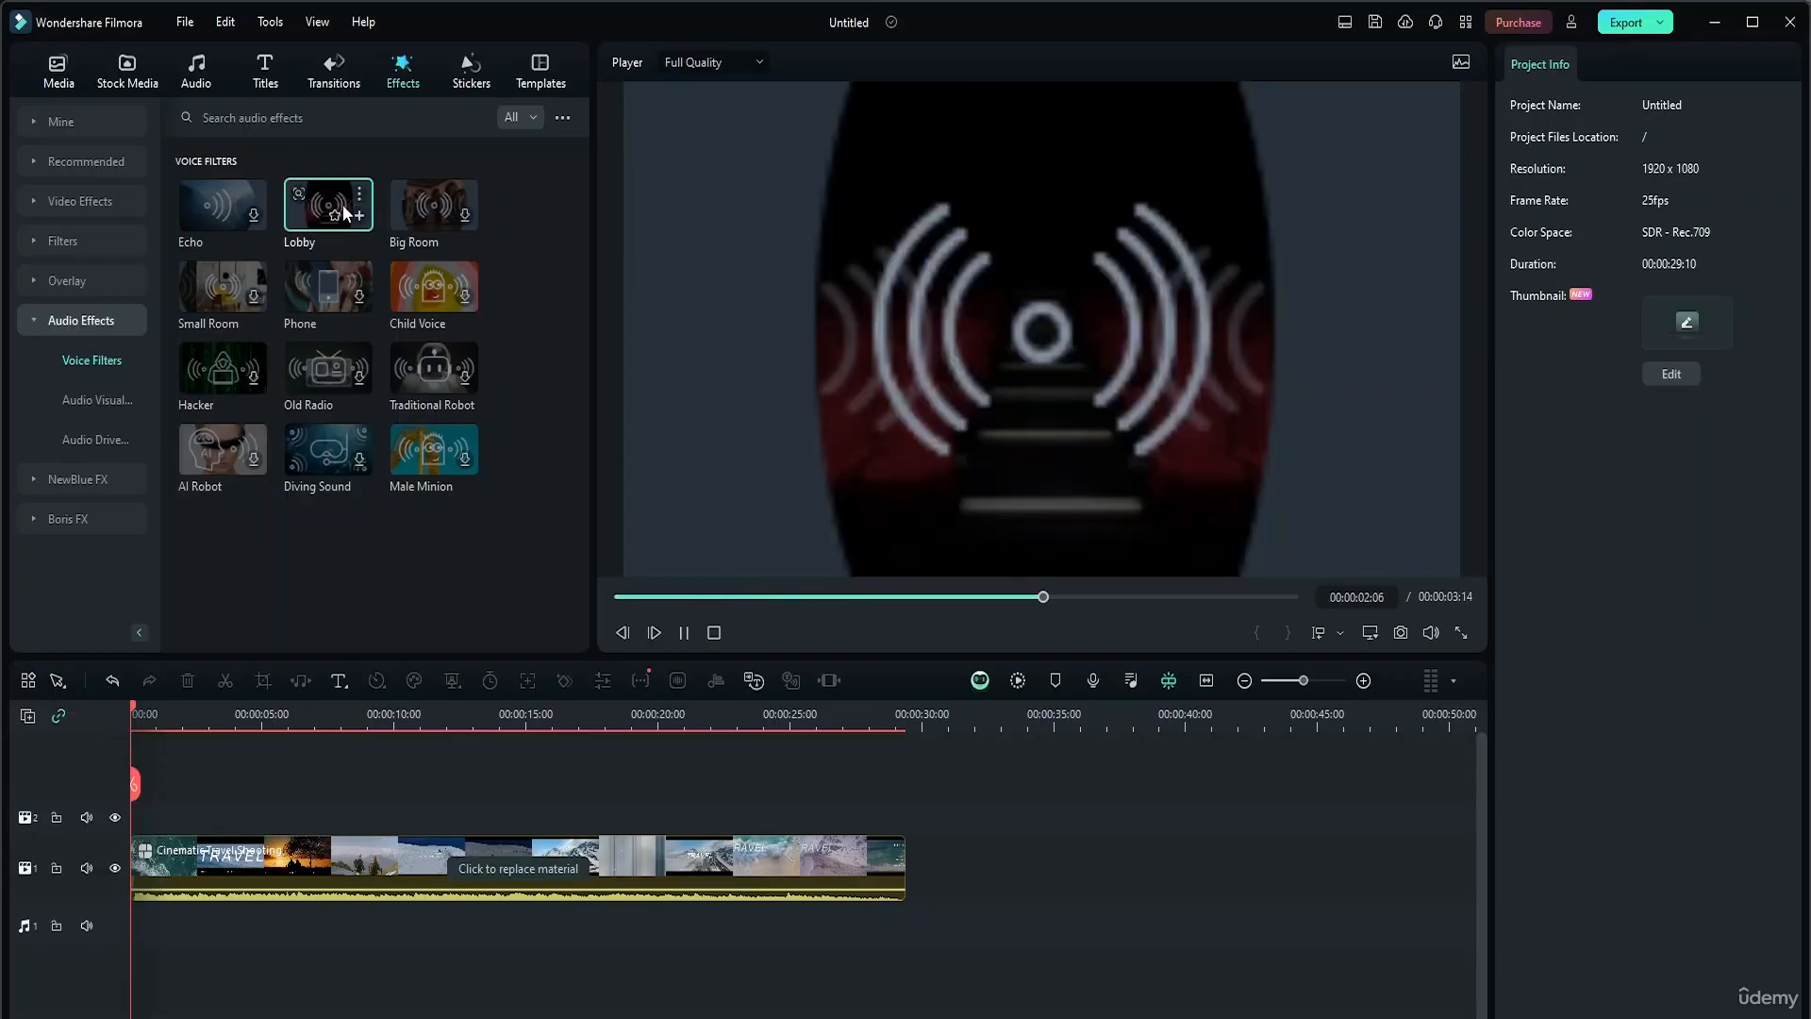
{"action": "left_click_drag", "start_coordinate": [338, 204], "coordinate": [137, 834]}
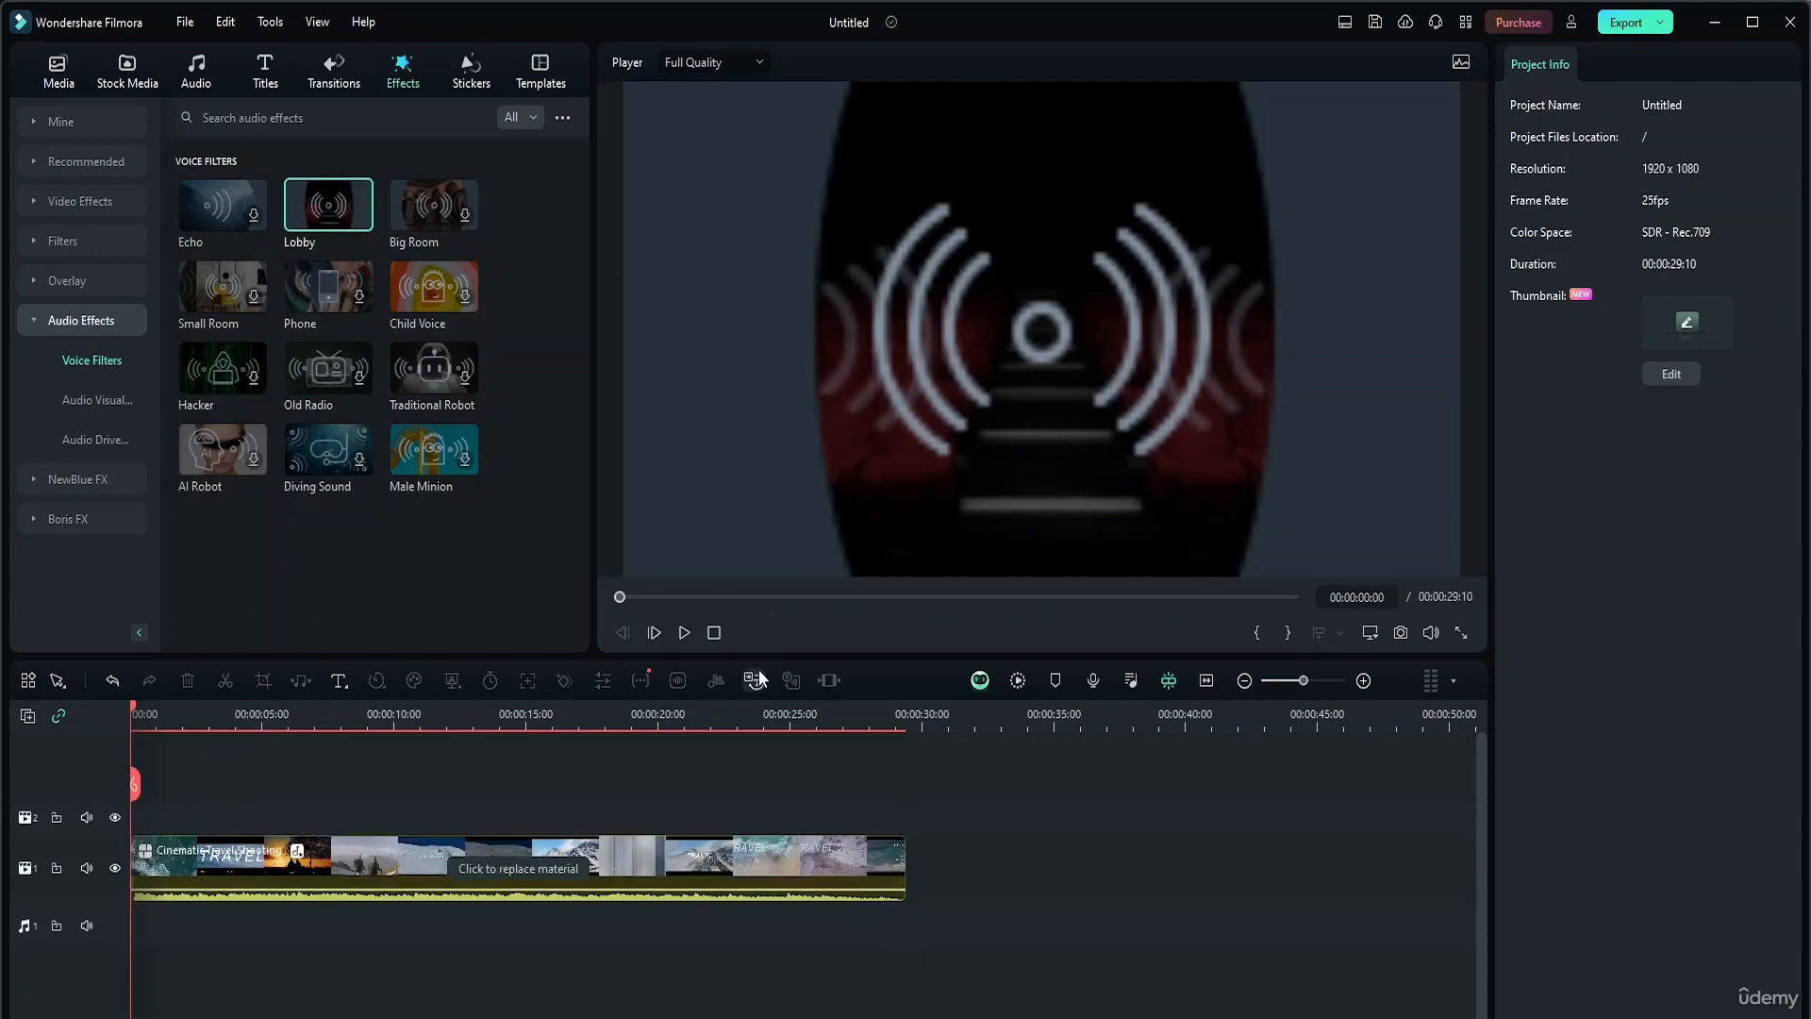
{"action": "left_click", "coordinate": [683, 636]}
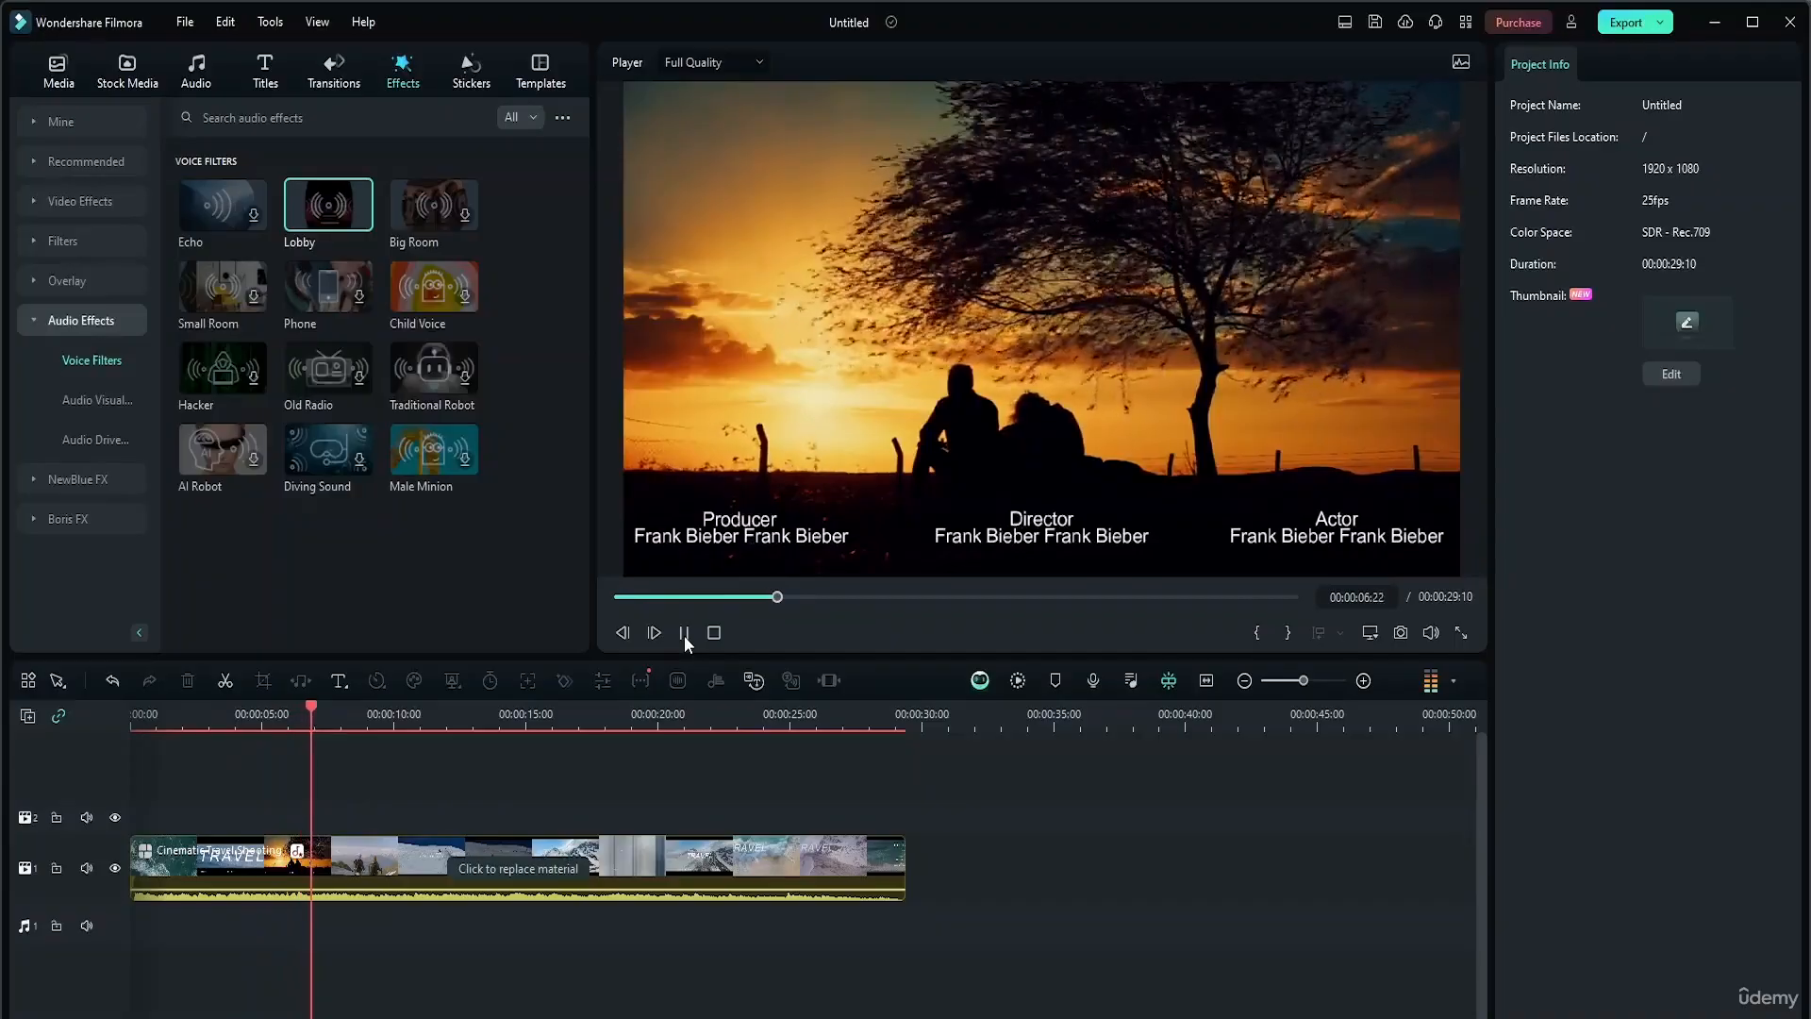
{"action": "left_click", "coordinate": [684, 633]}
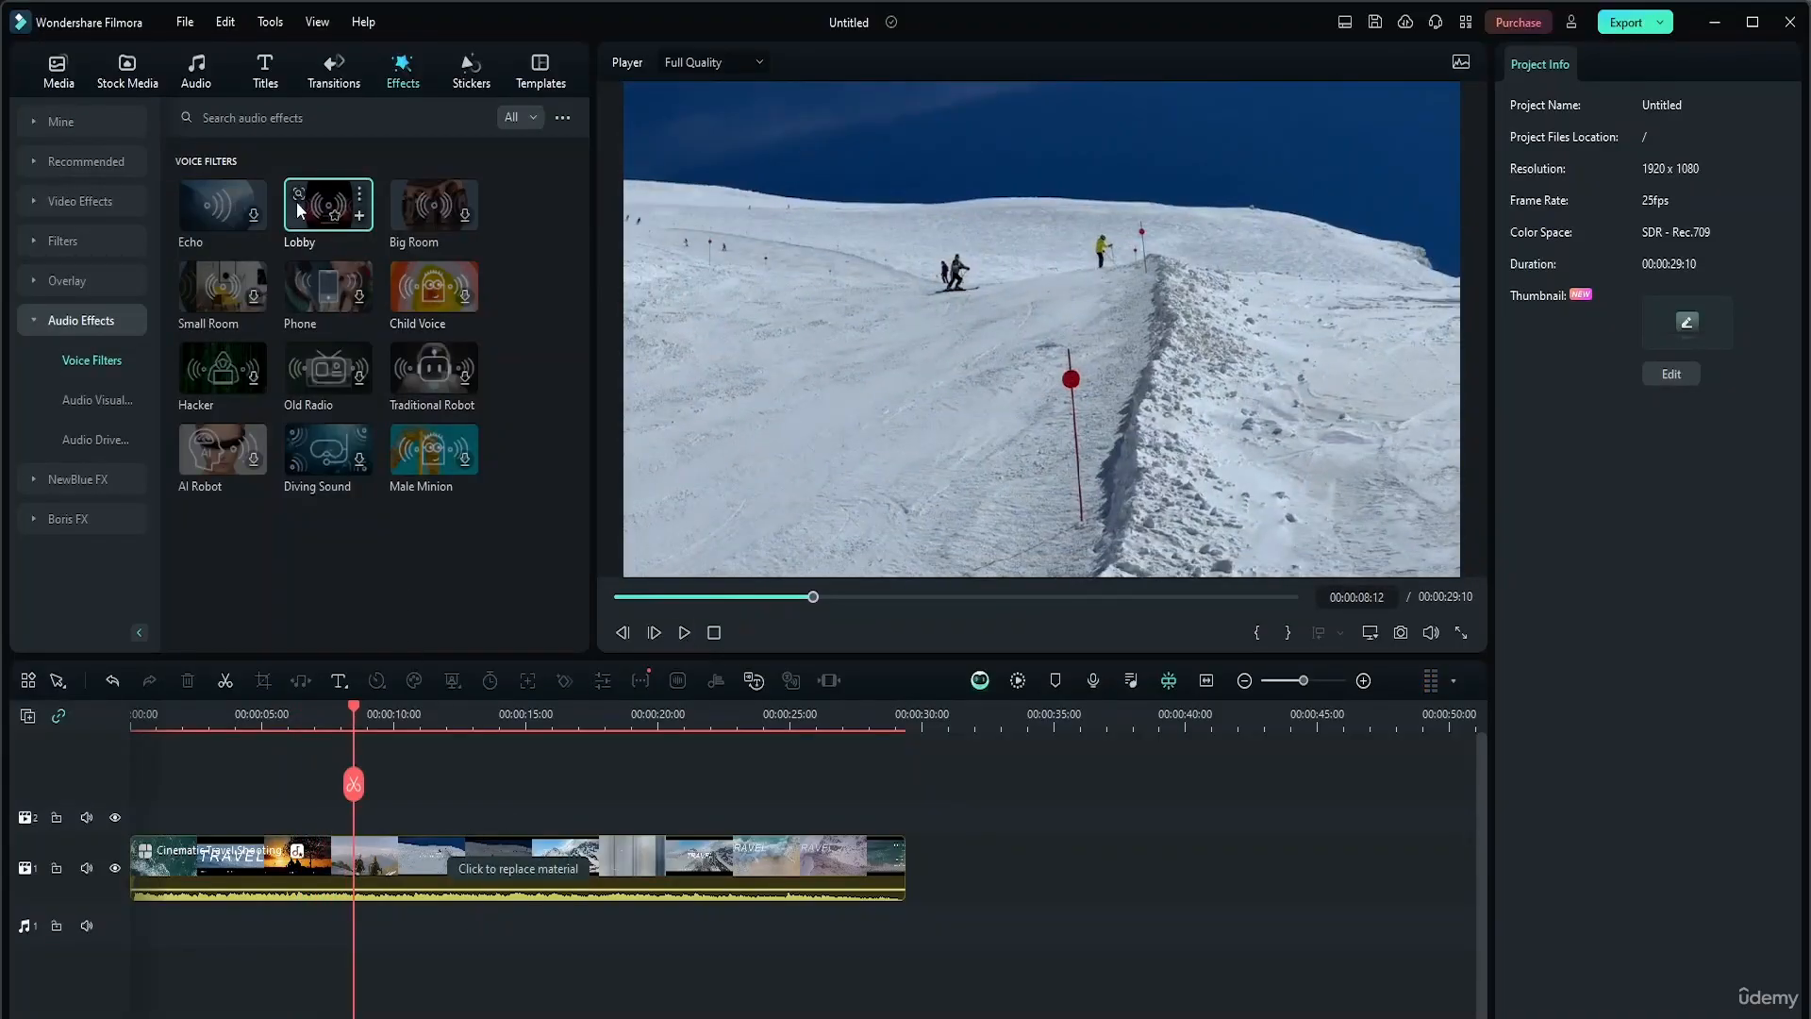
Undo the Lobby voice filter and replay the clip from about 4 seconds to compare the sound
{"action": "left_click_drag", "start_coordinate": [354, 705], "coordinate": [237, 708]}
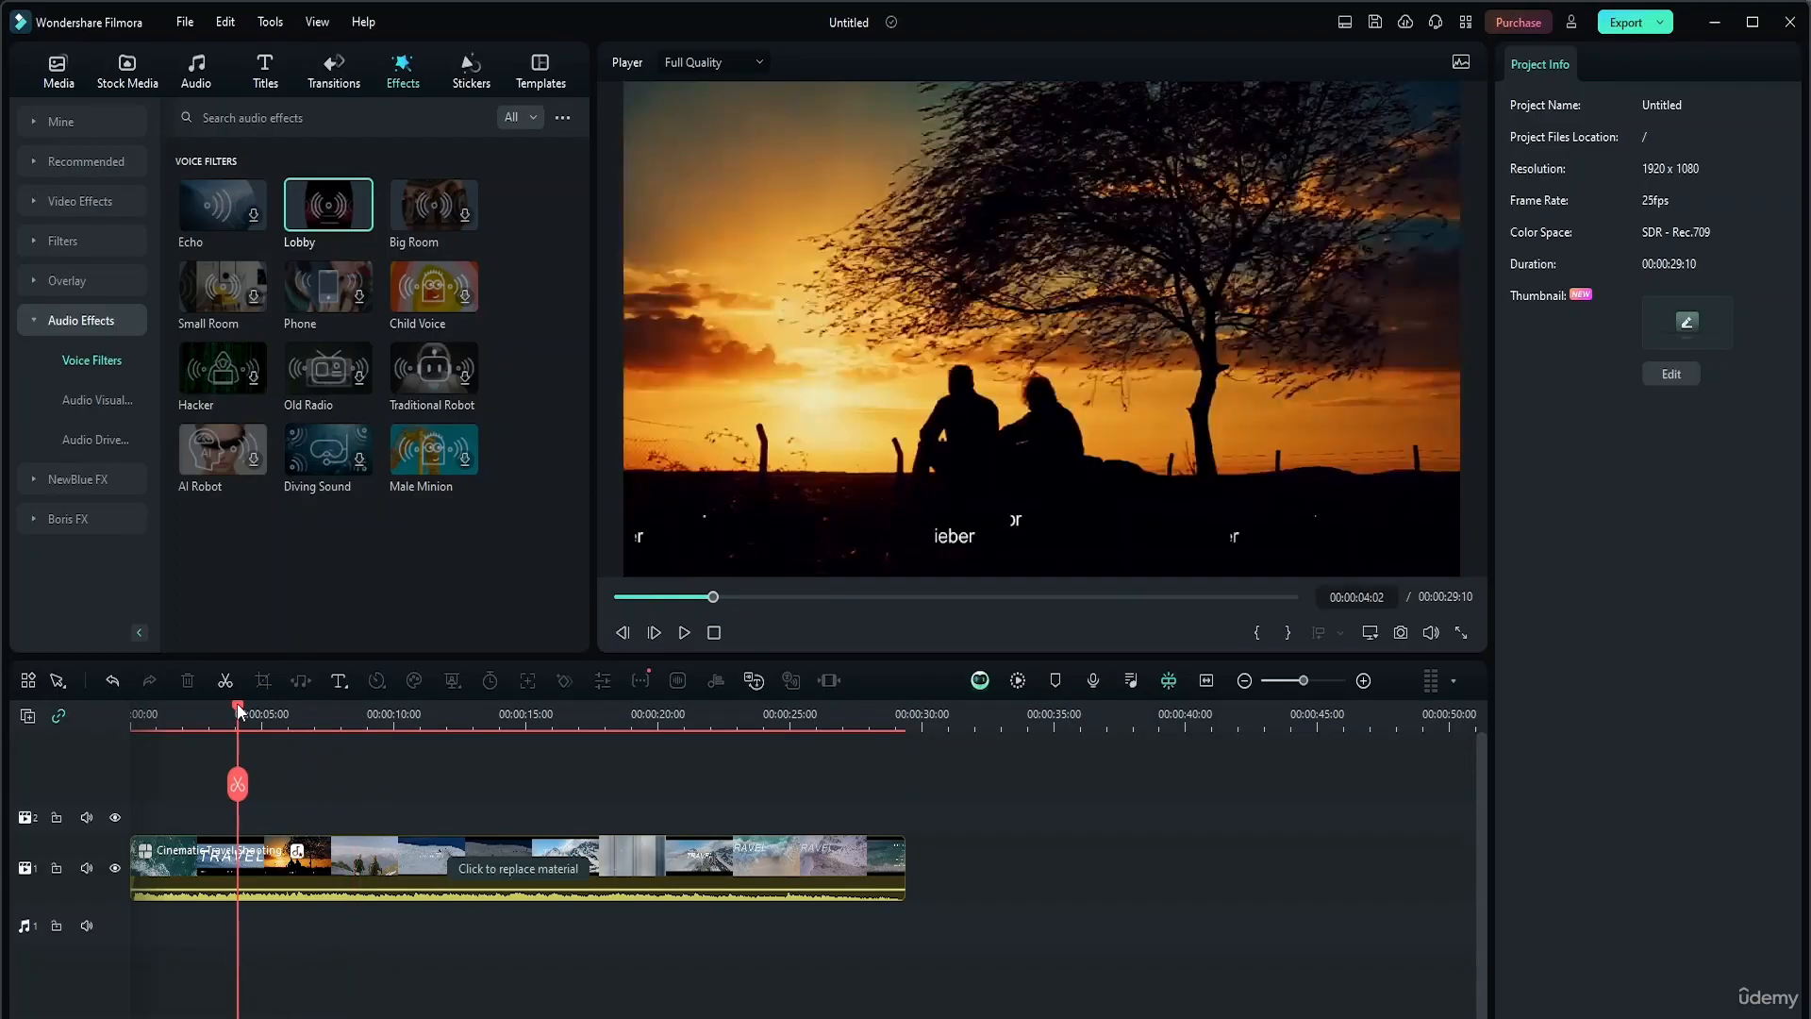
{"action": "key", "text": "space"}
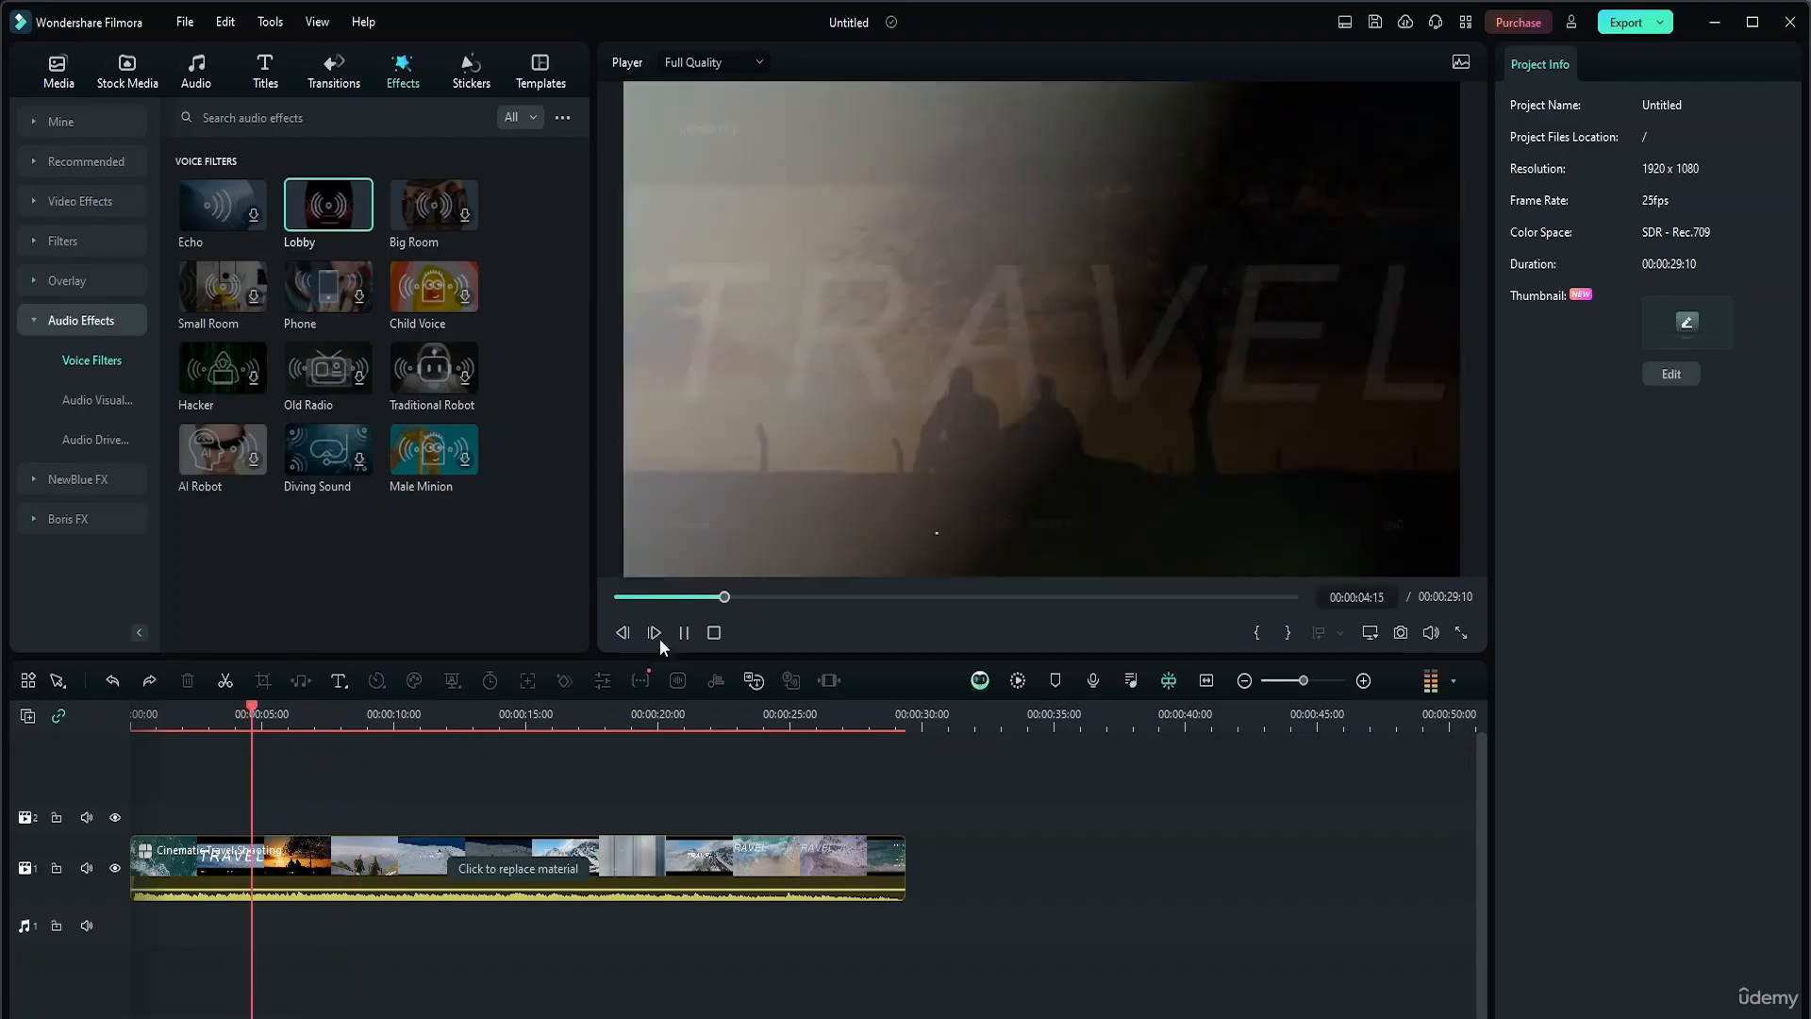
{"action": "key", "text": "space"}
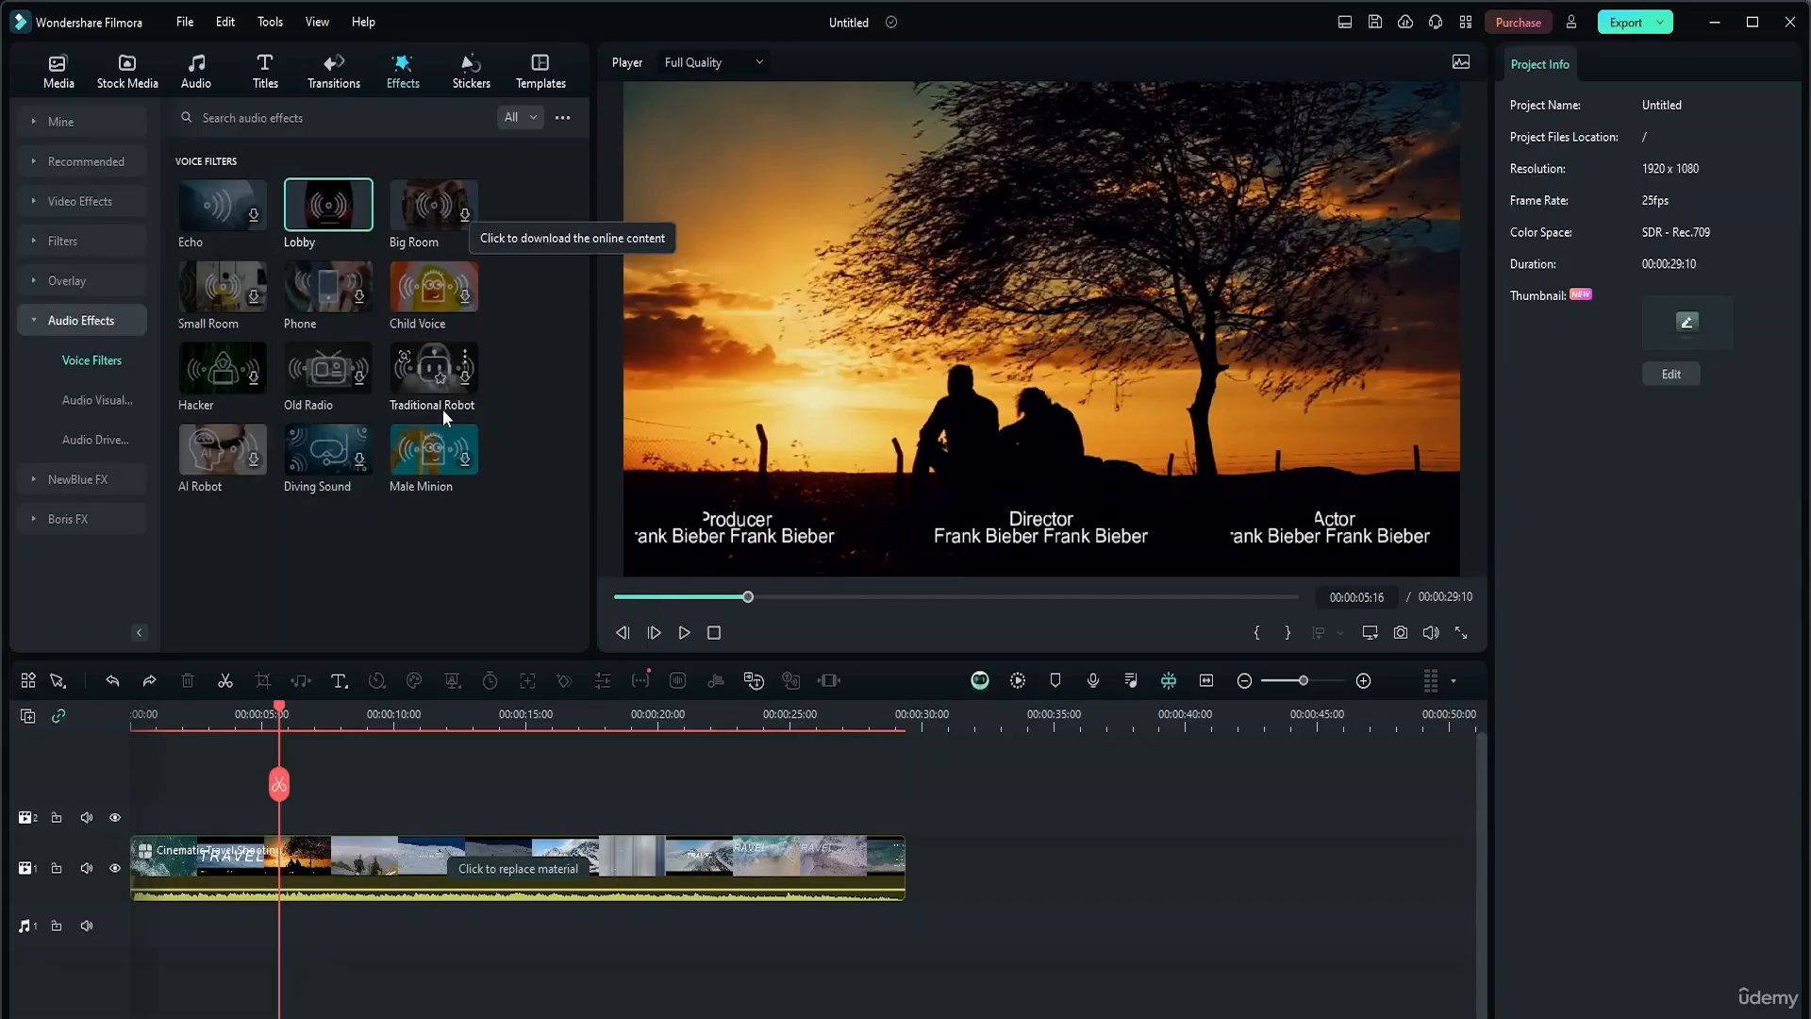
Apply the Old Radio voice filter to the template clip and play it back from the start
{"action": "left_click", "coordinate": [359, 388]}
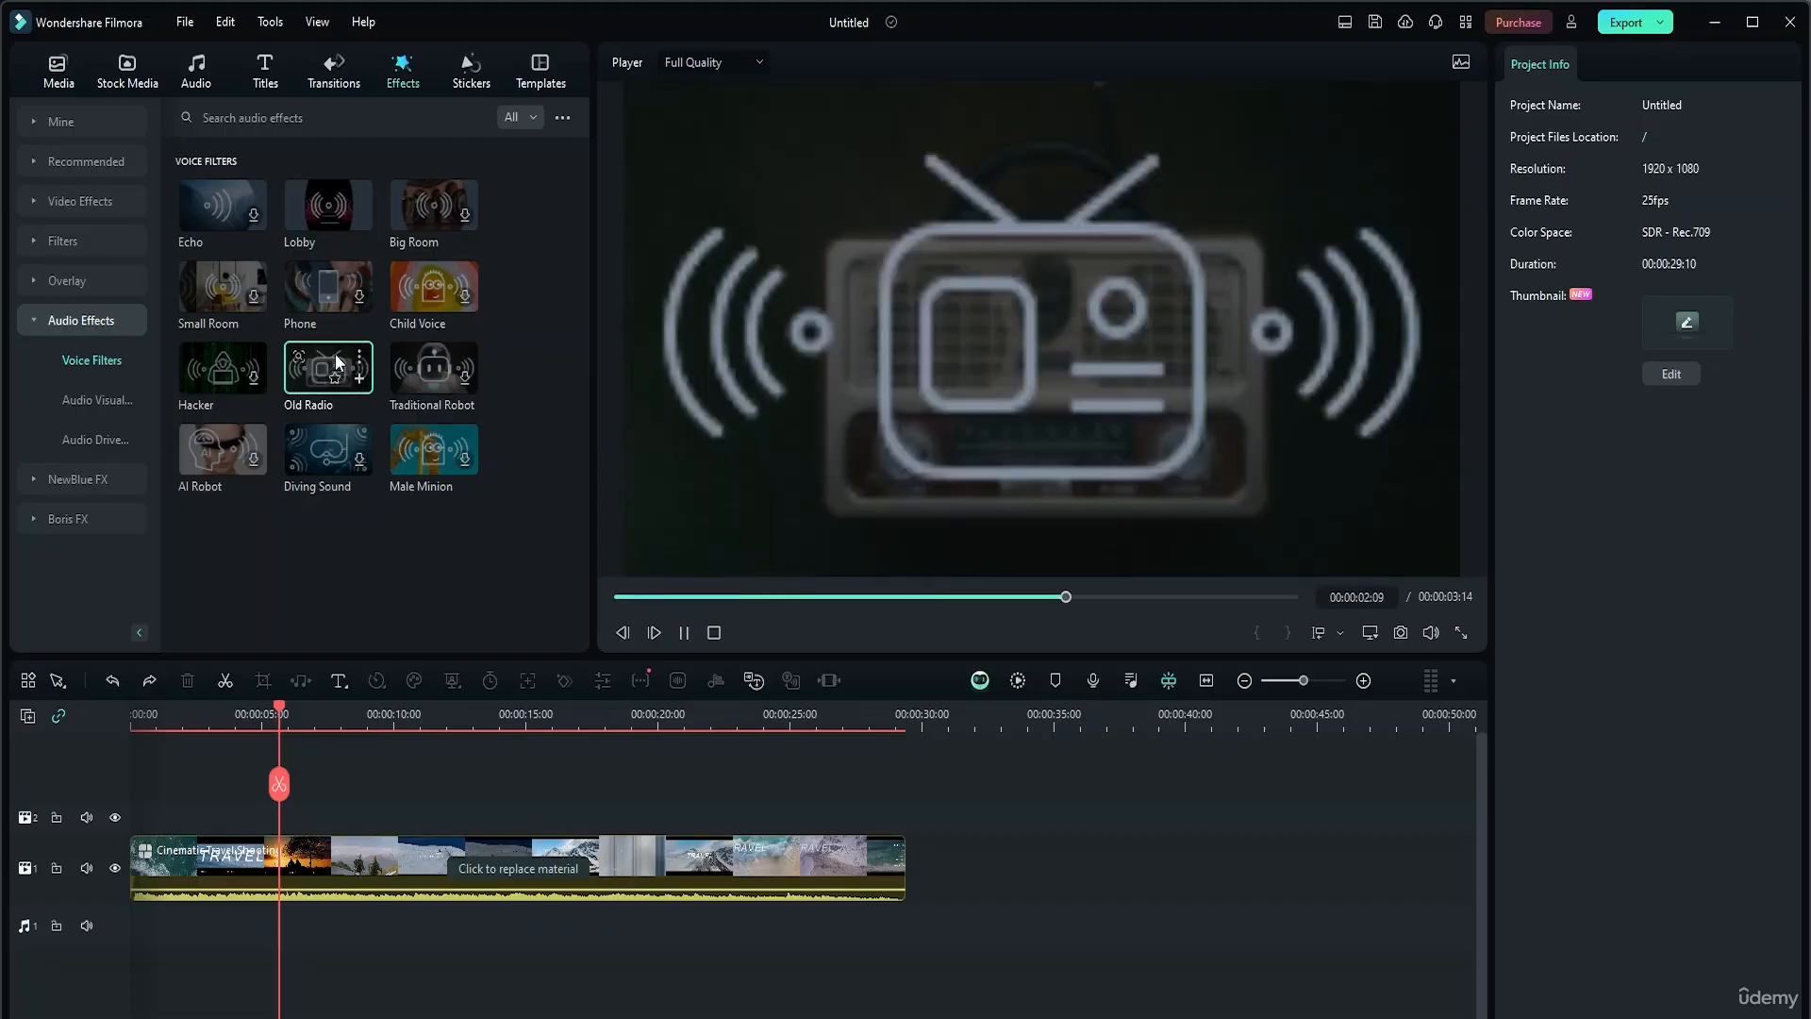
{"action": "left_click_drag", "start_coordinate": [319, 349], "coordinate": [194, 860]}
{"action": "left_click_drag", "start_coordinate": [745, 598], "coordinate": [525, 595]}
{"action": "left_click", "coordinate": [685, 632]}
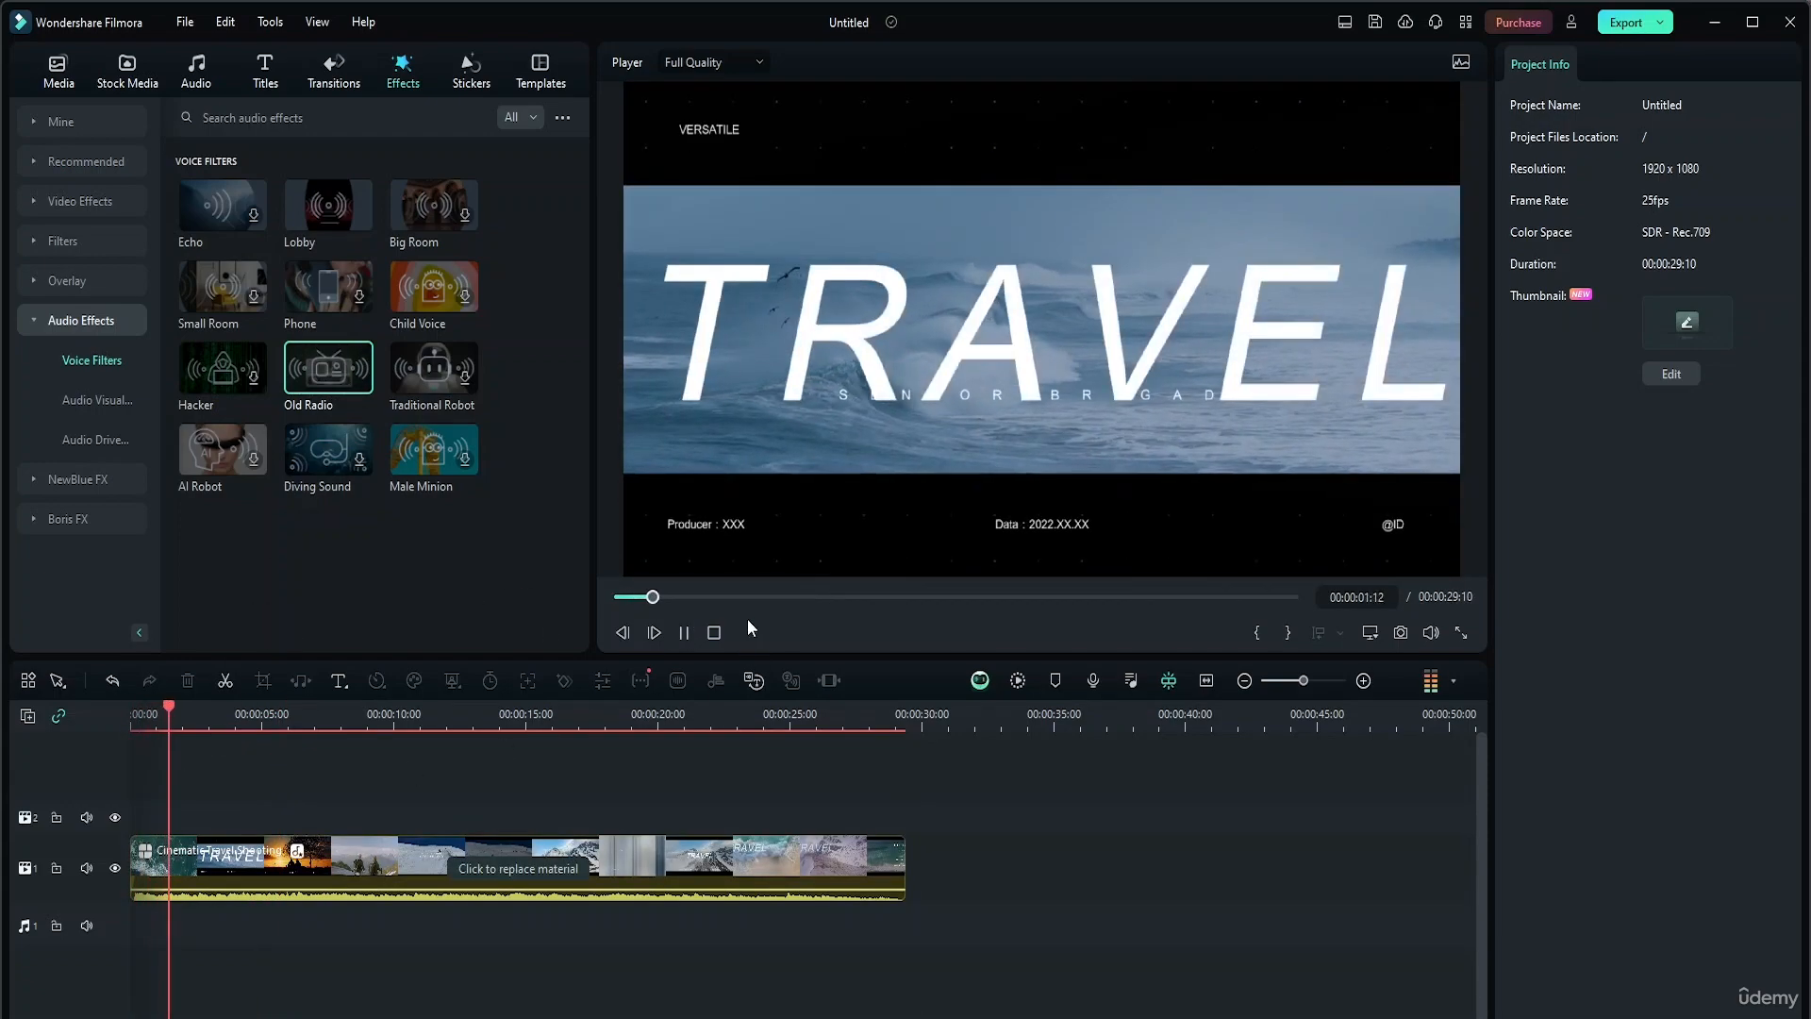
{"action": "left_click", "coordinate": [694, 632]}
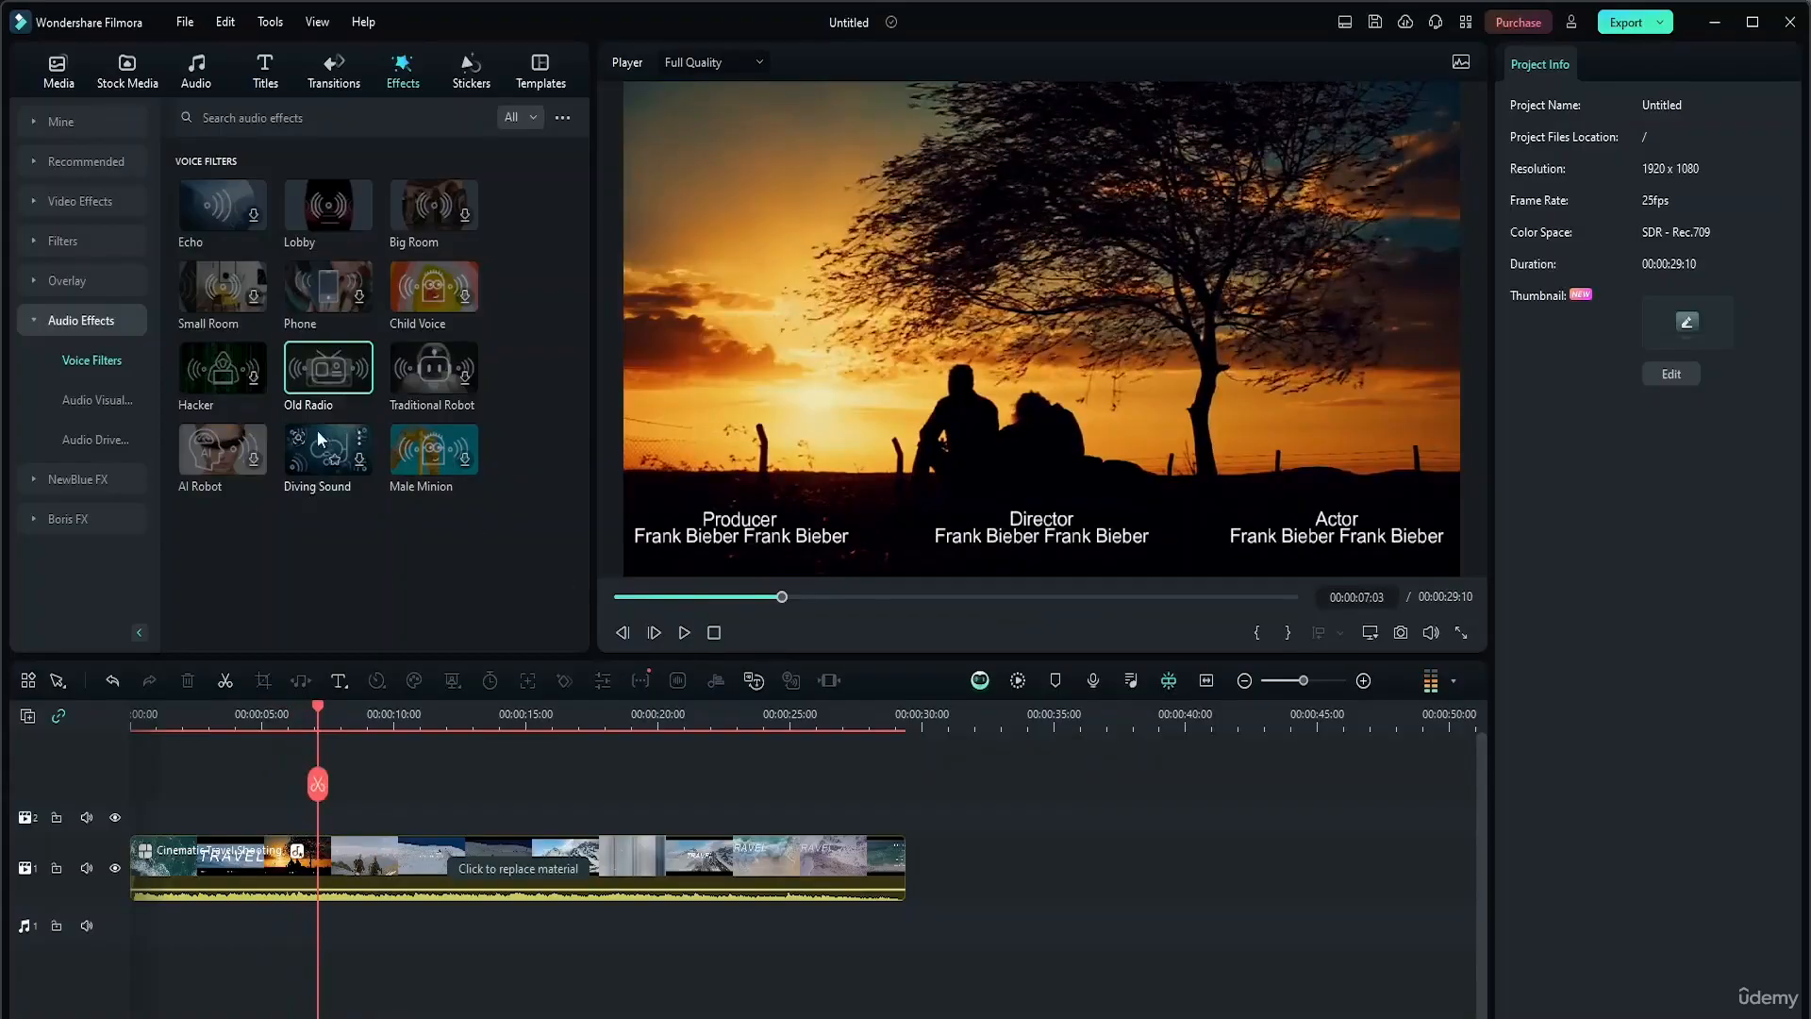
Undo the Old Radio voice filter and delete the Video Wall effect from the track above the template clip
{"action": "key", "text": "ctrl+z"}
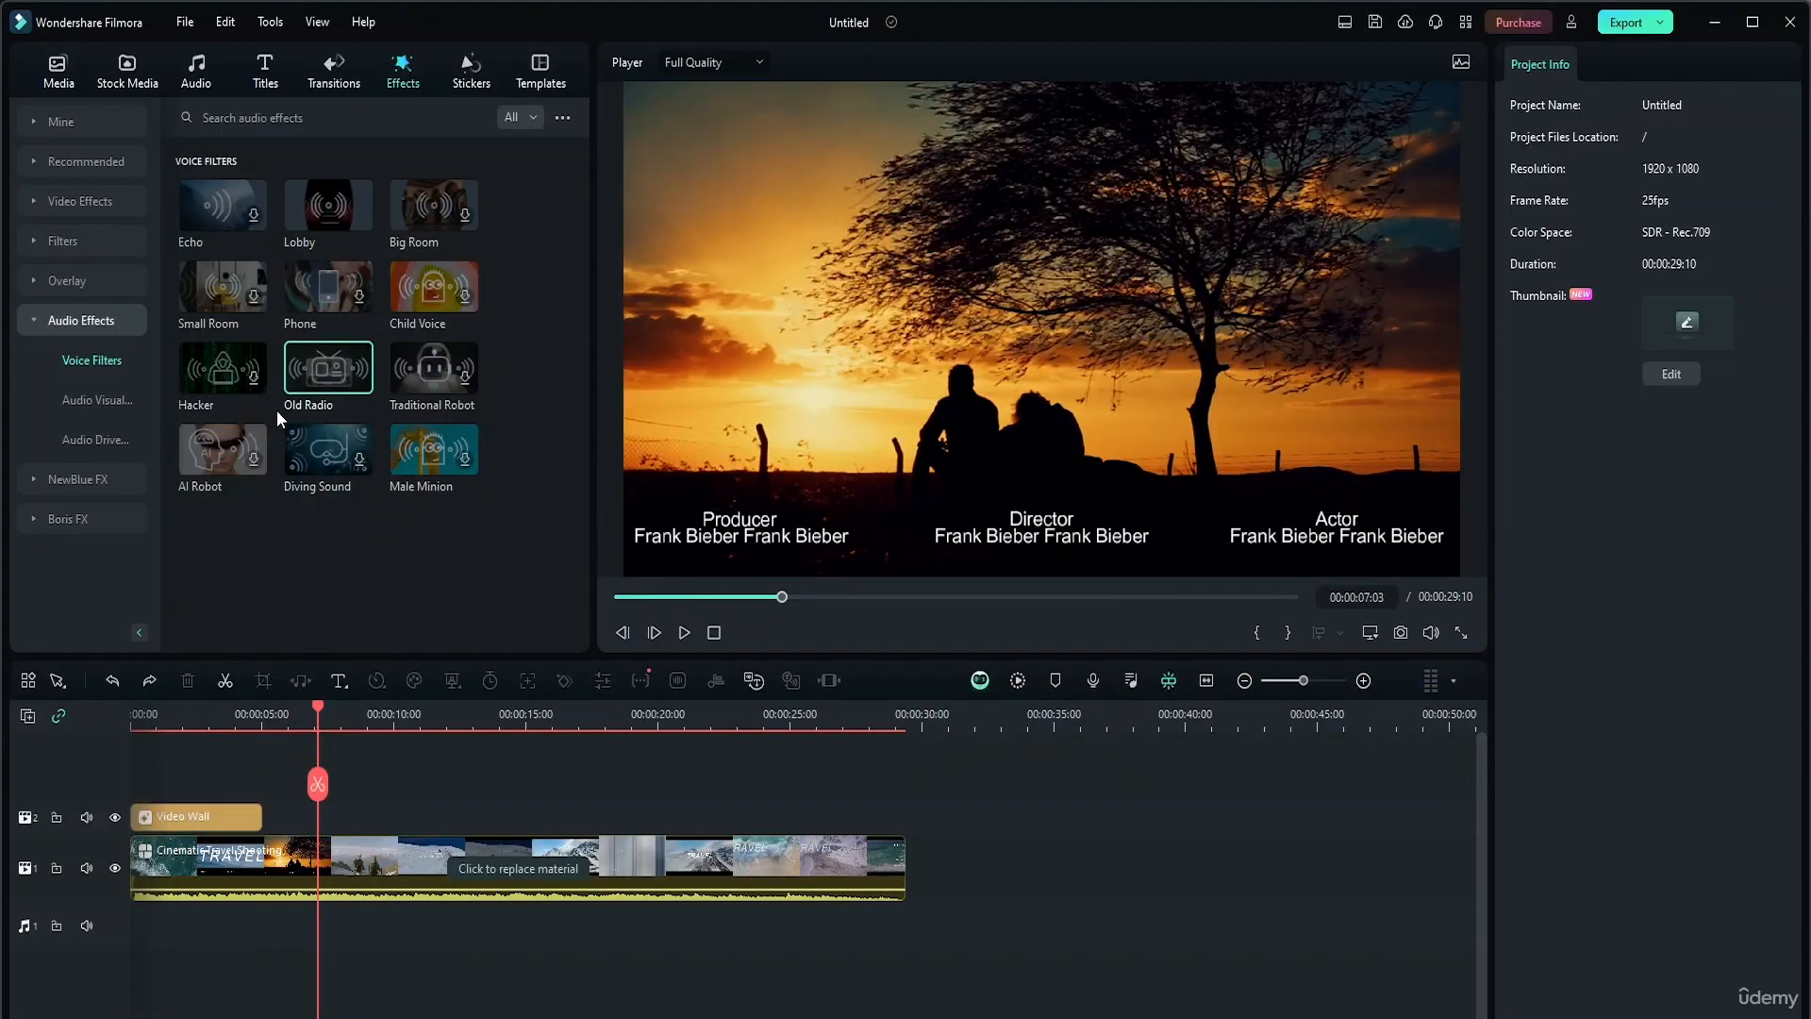
{"action": "left_click", "coordinate": [206, 817]}
{"action": "key", "text": "Delete"}
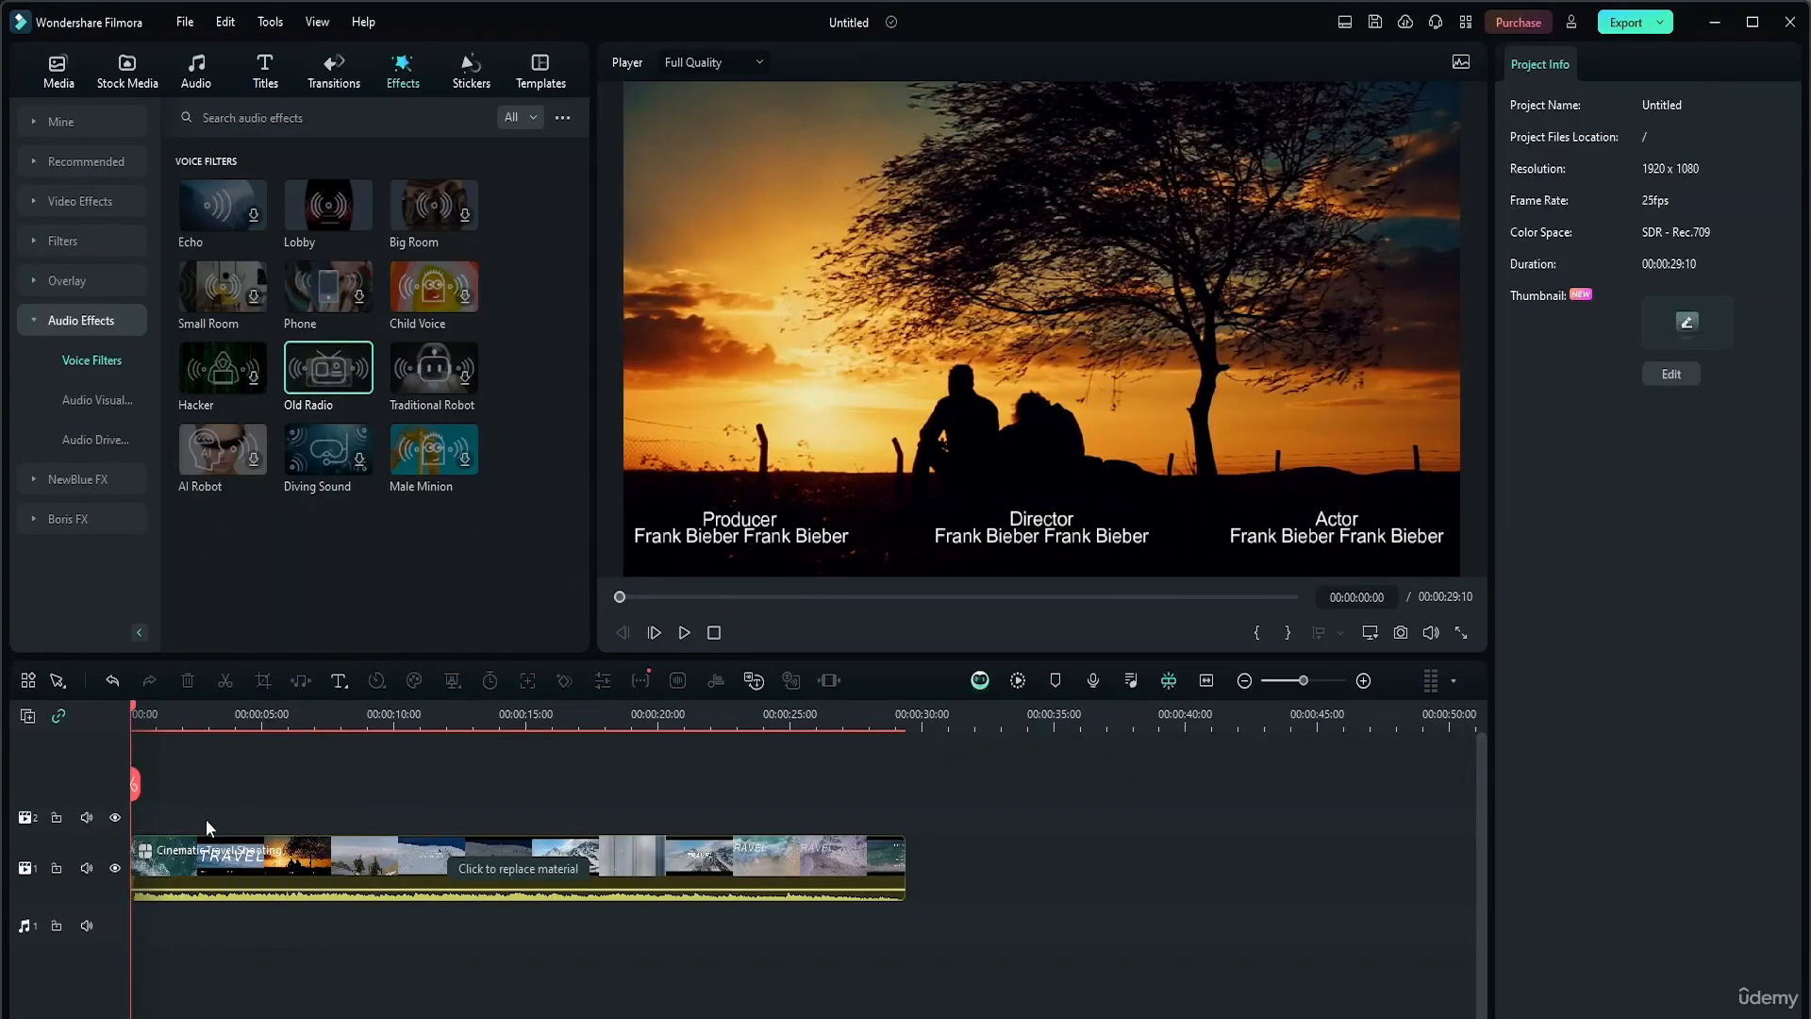
Apply the Hacker voice filter to the template clip and raise the clip's audio volume while playing it back
{"action": "left_click", "coordinate": [210, 462]}
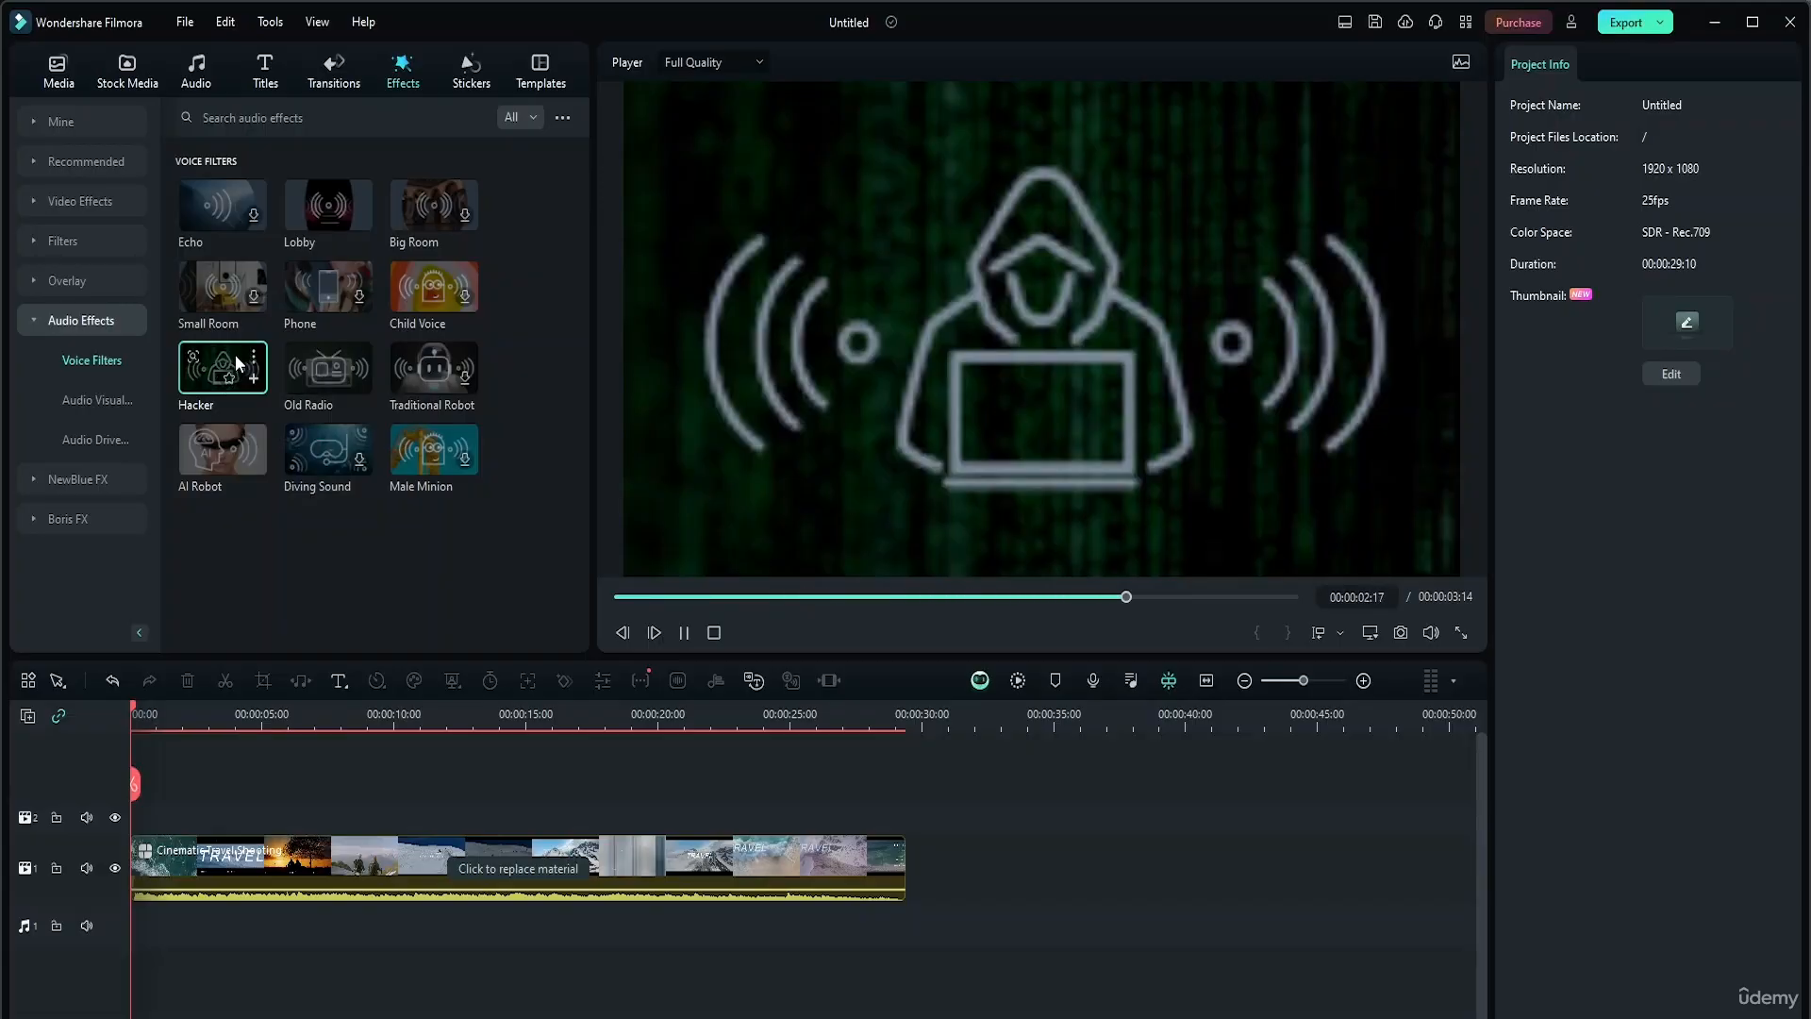
{"action": "left_click_drag", "start_coordinate": [235, 355], "coordinate": [188, 873]}
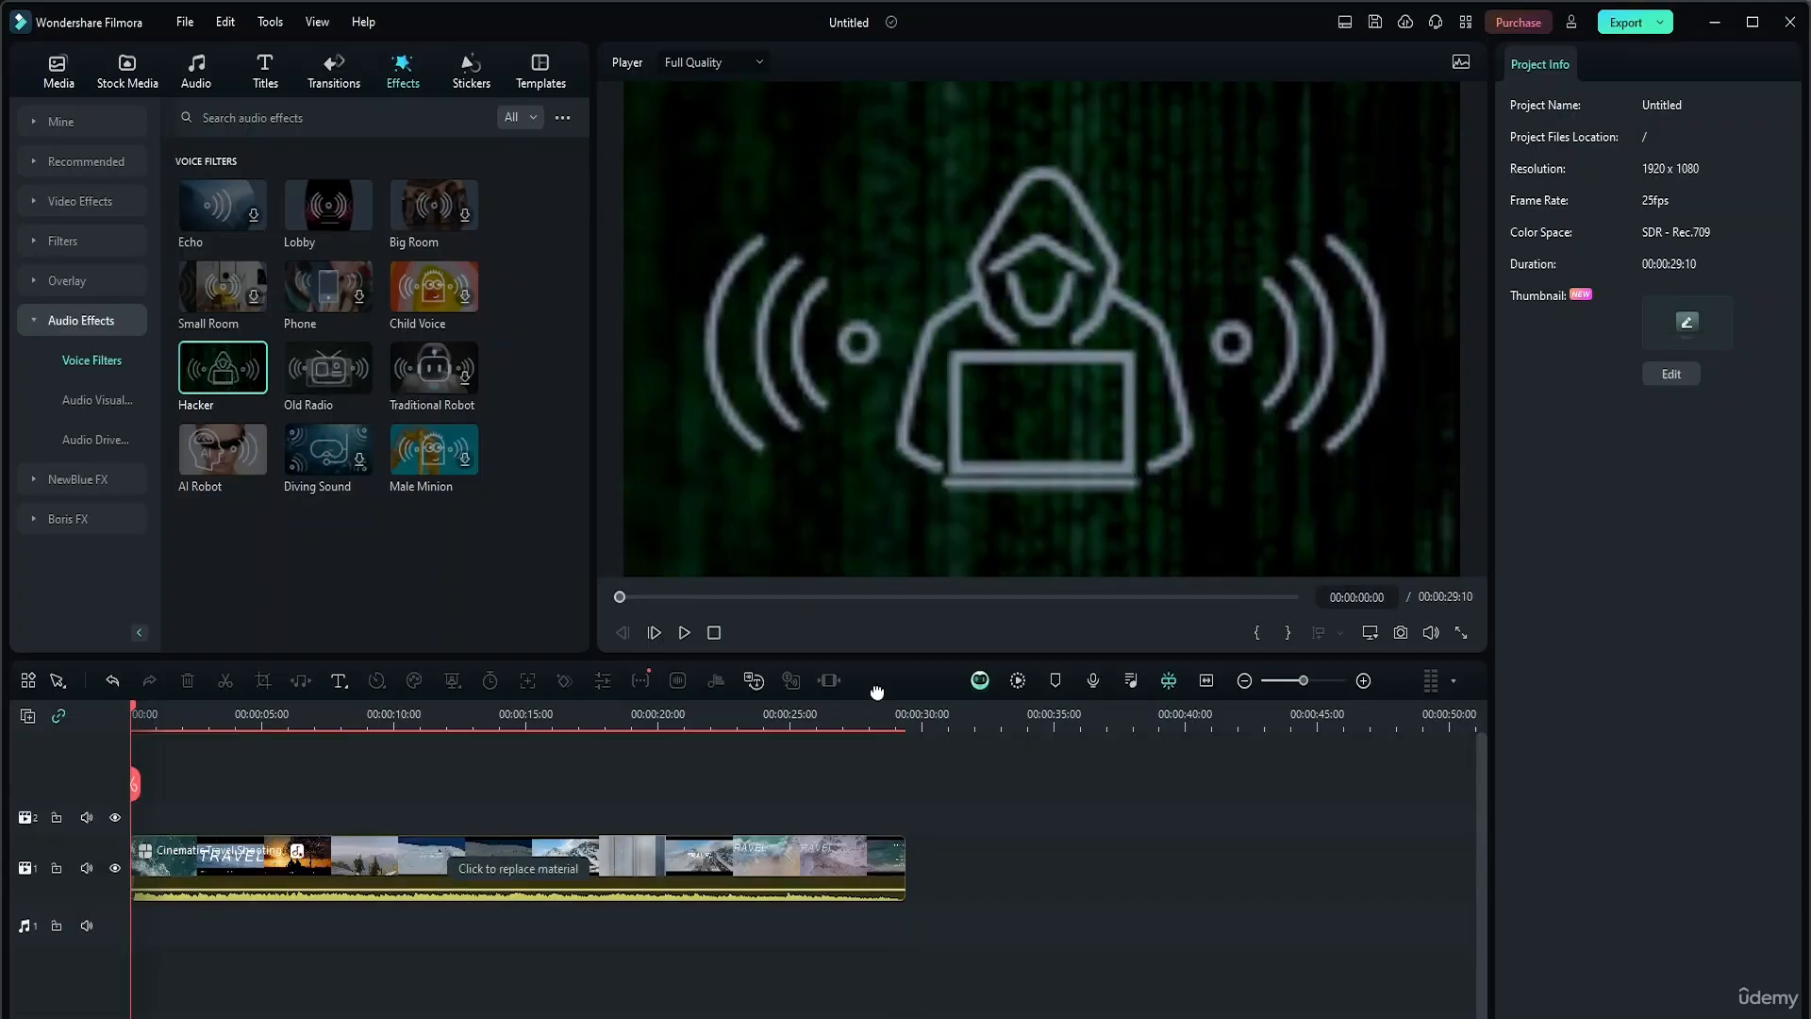
{"action": "left_click", "coordinate": [685, 632]}
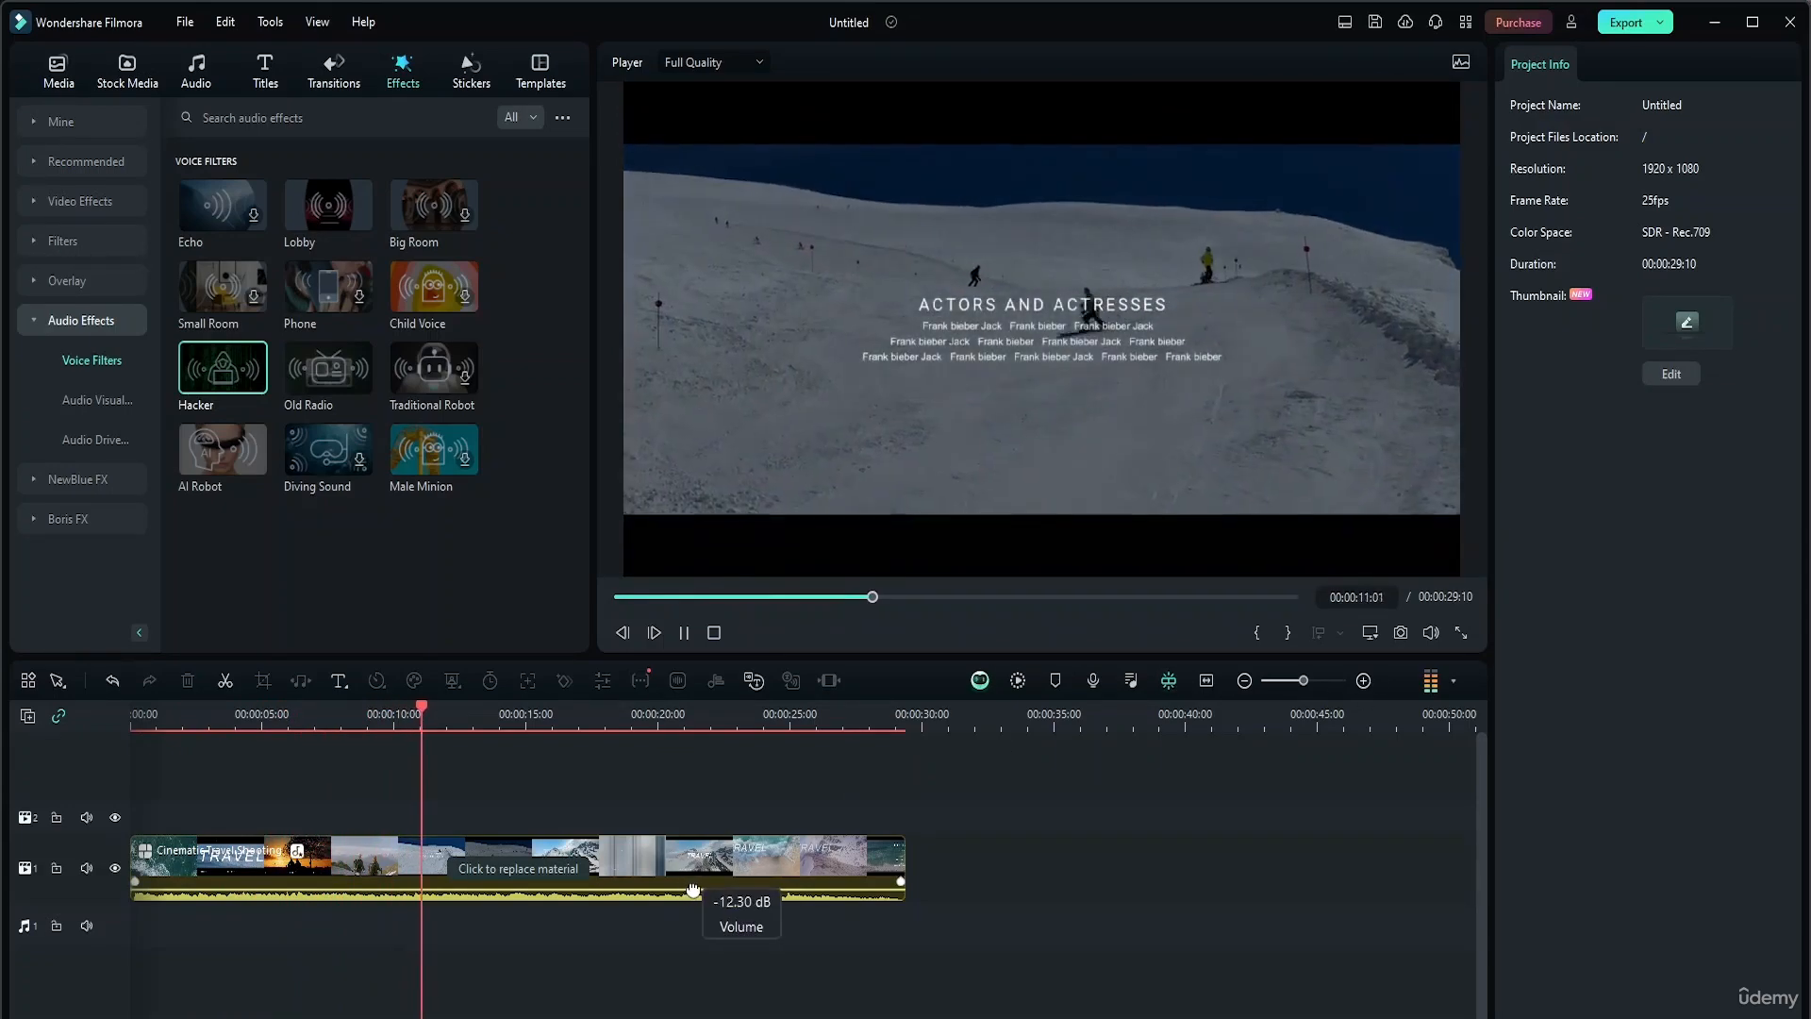
{"action": "left_click_drag", "start_coordinate": [693, 891], "coordinate": [715, 884]}
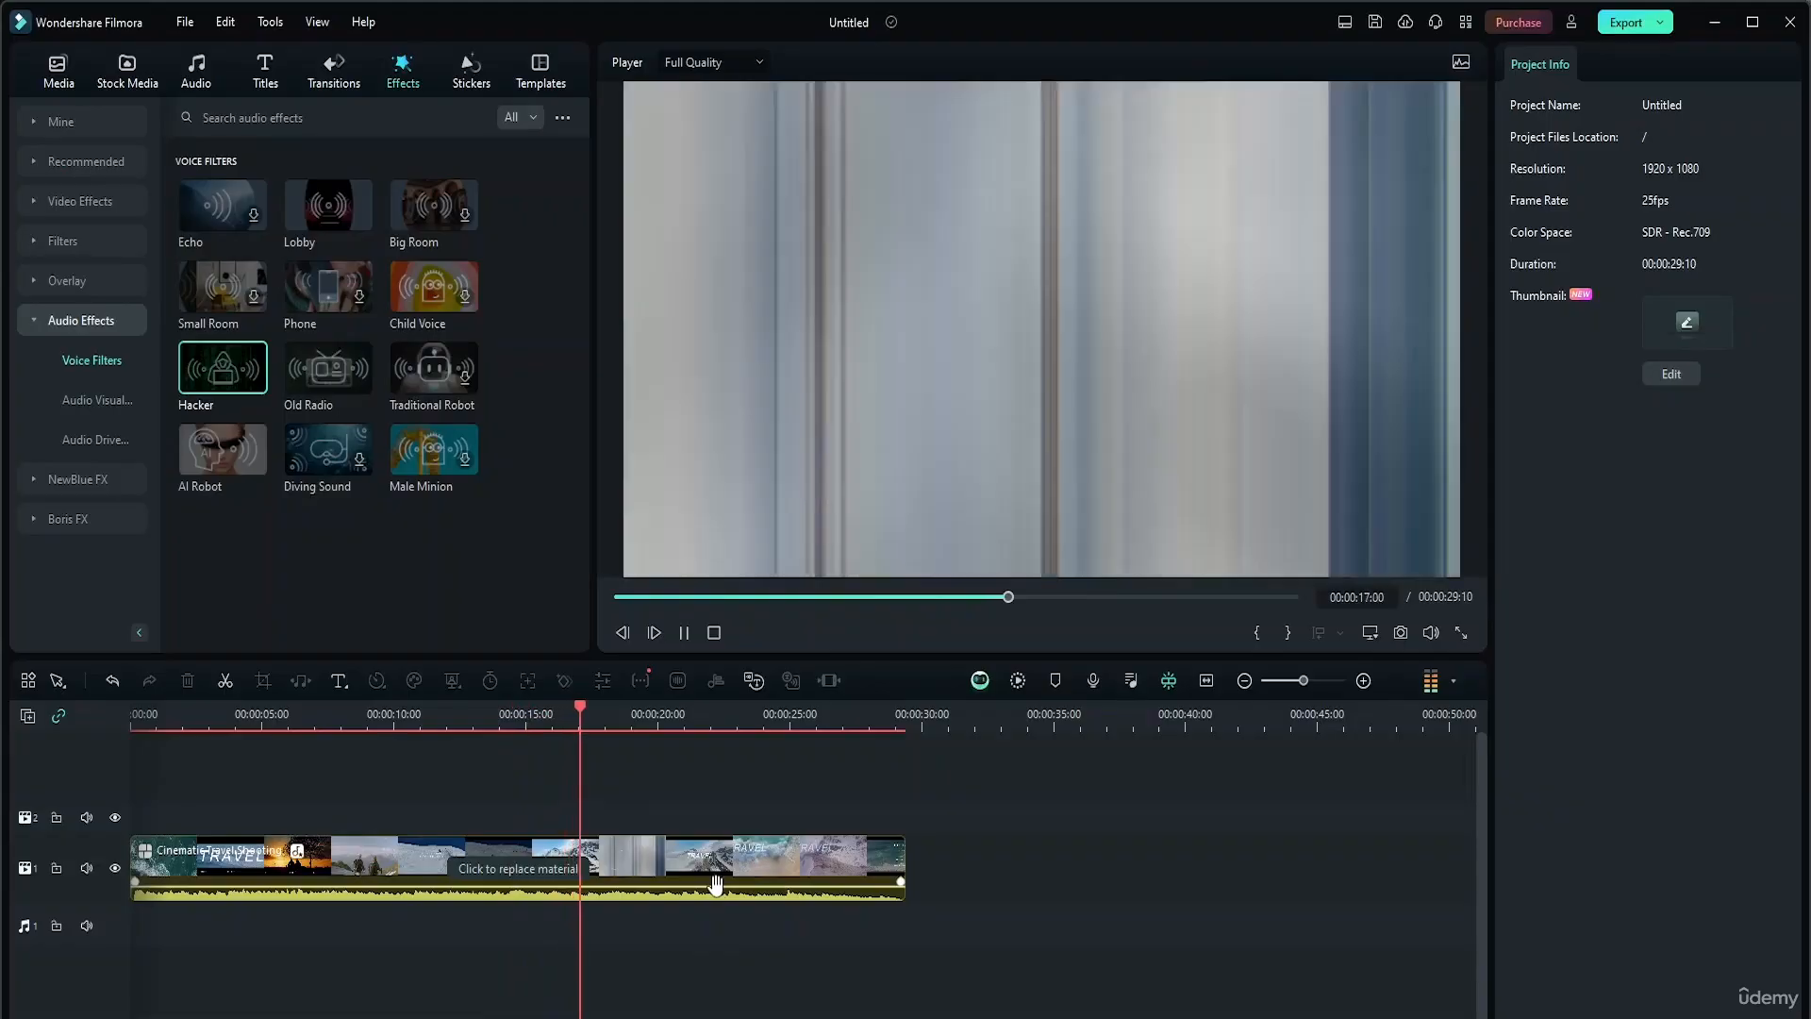
{"action": "left_click", "coordinate": [714, 638]}
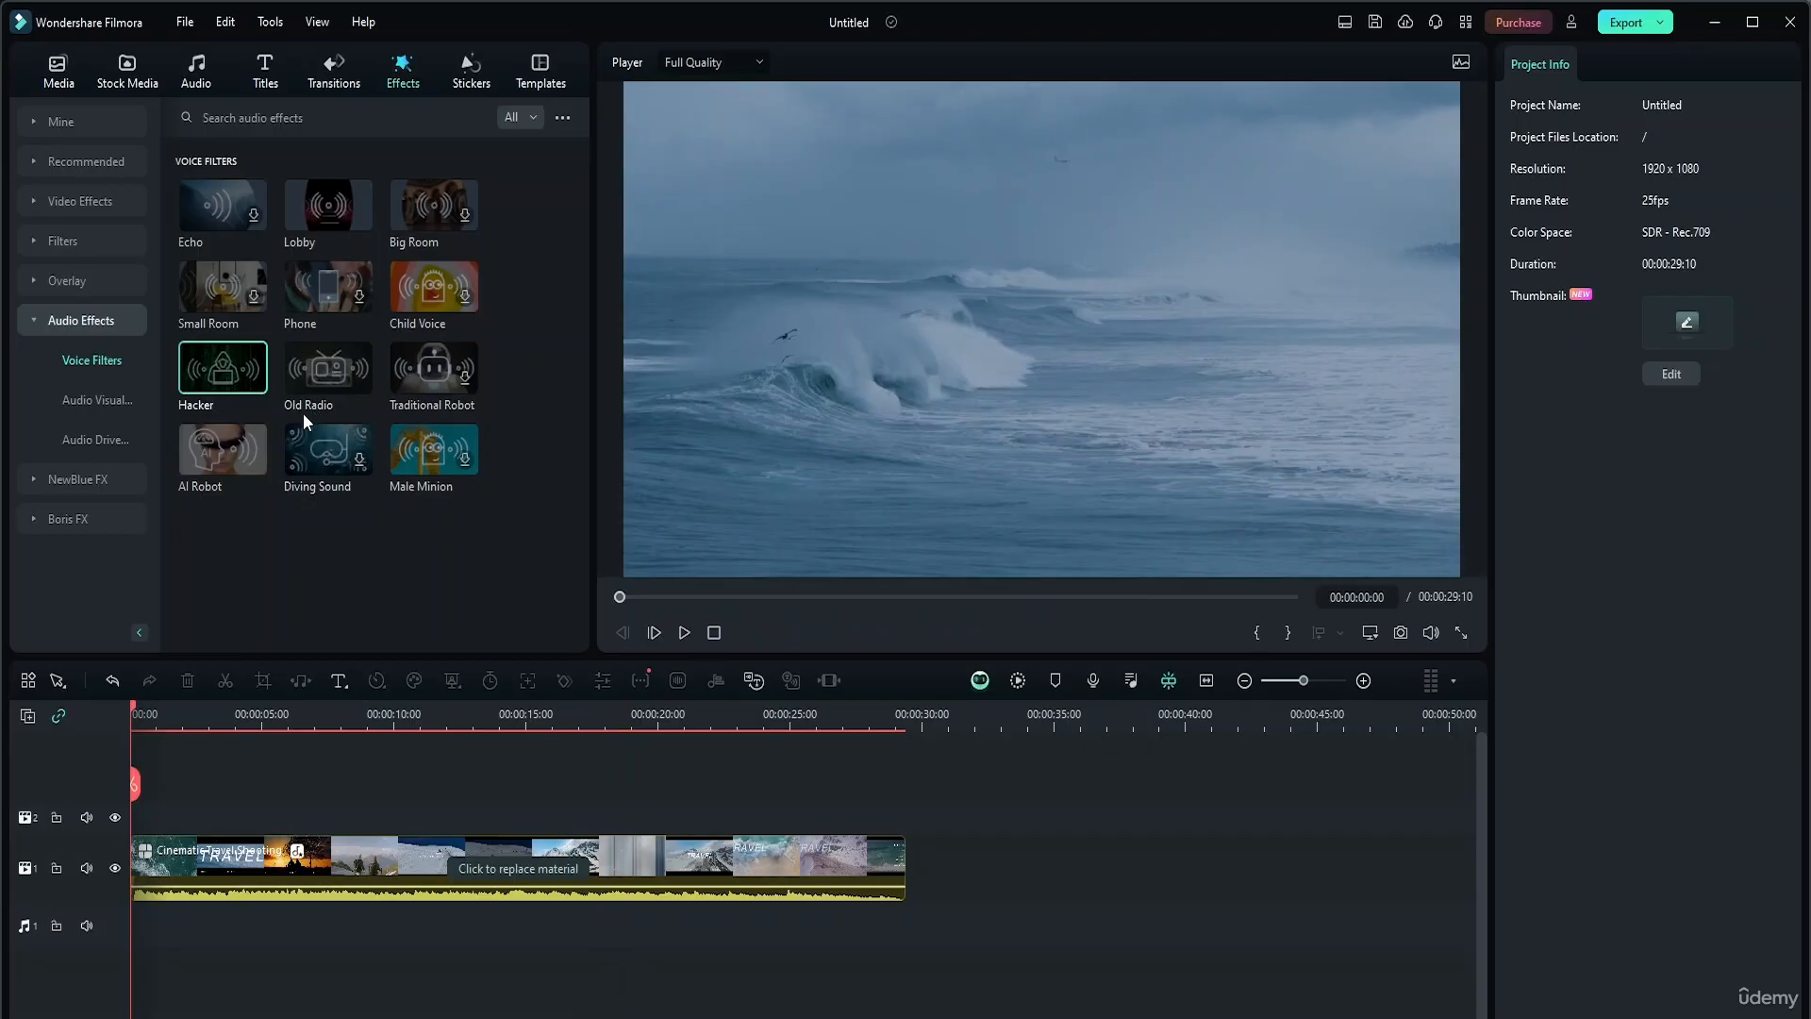
Preview a White Digital waveform from the Audio Visualizer category on the template and look through the other visualizers
{"action": "left_click", "coordinate": [117, 399]}
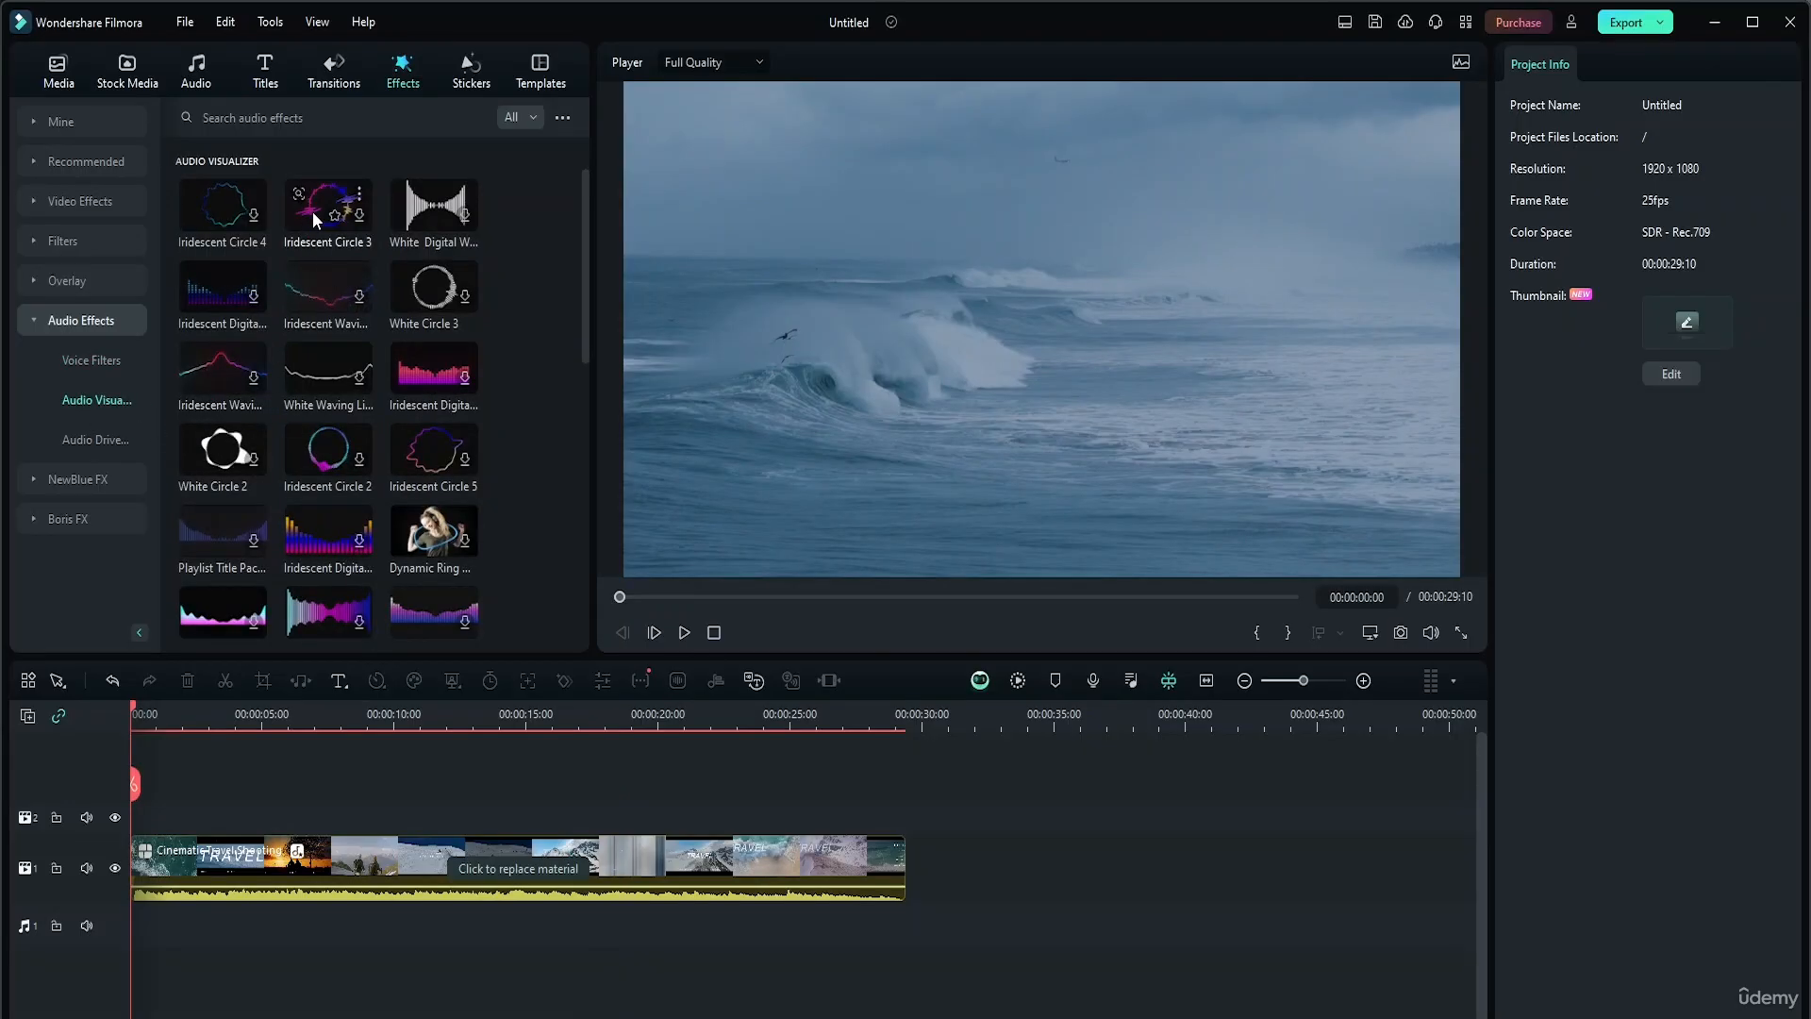
{"action": "left_click", "coordinate": [465, 216]}
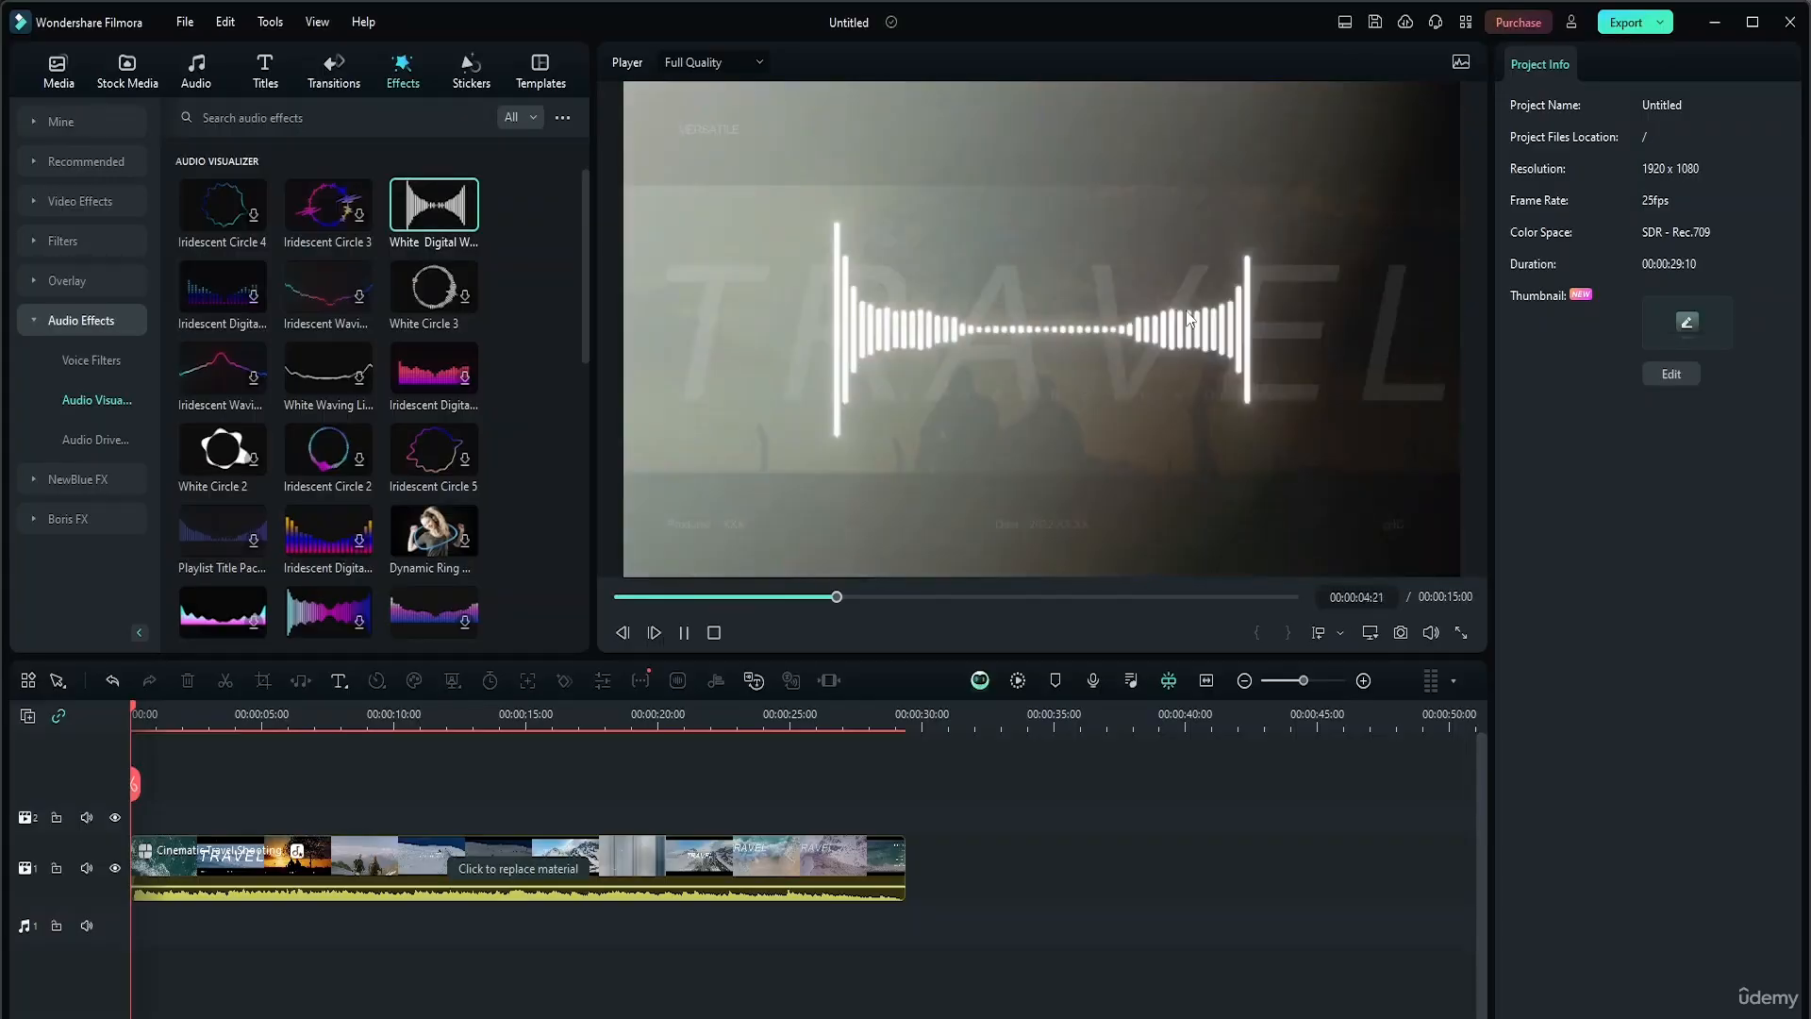
{"action": "left_click", "coordinate": [714, 632]}
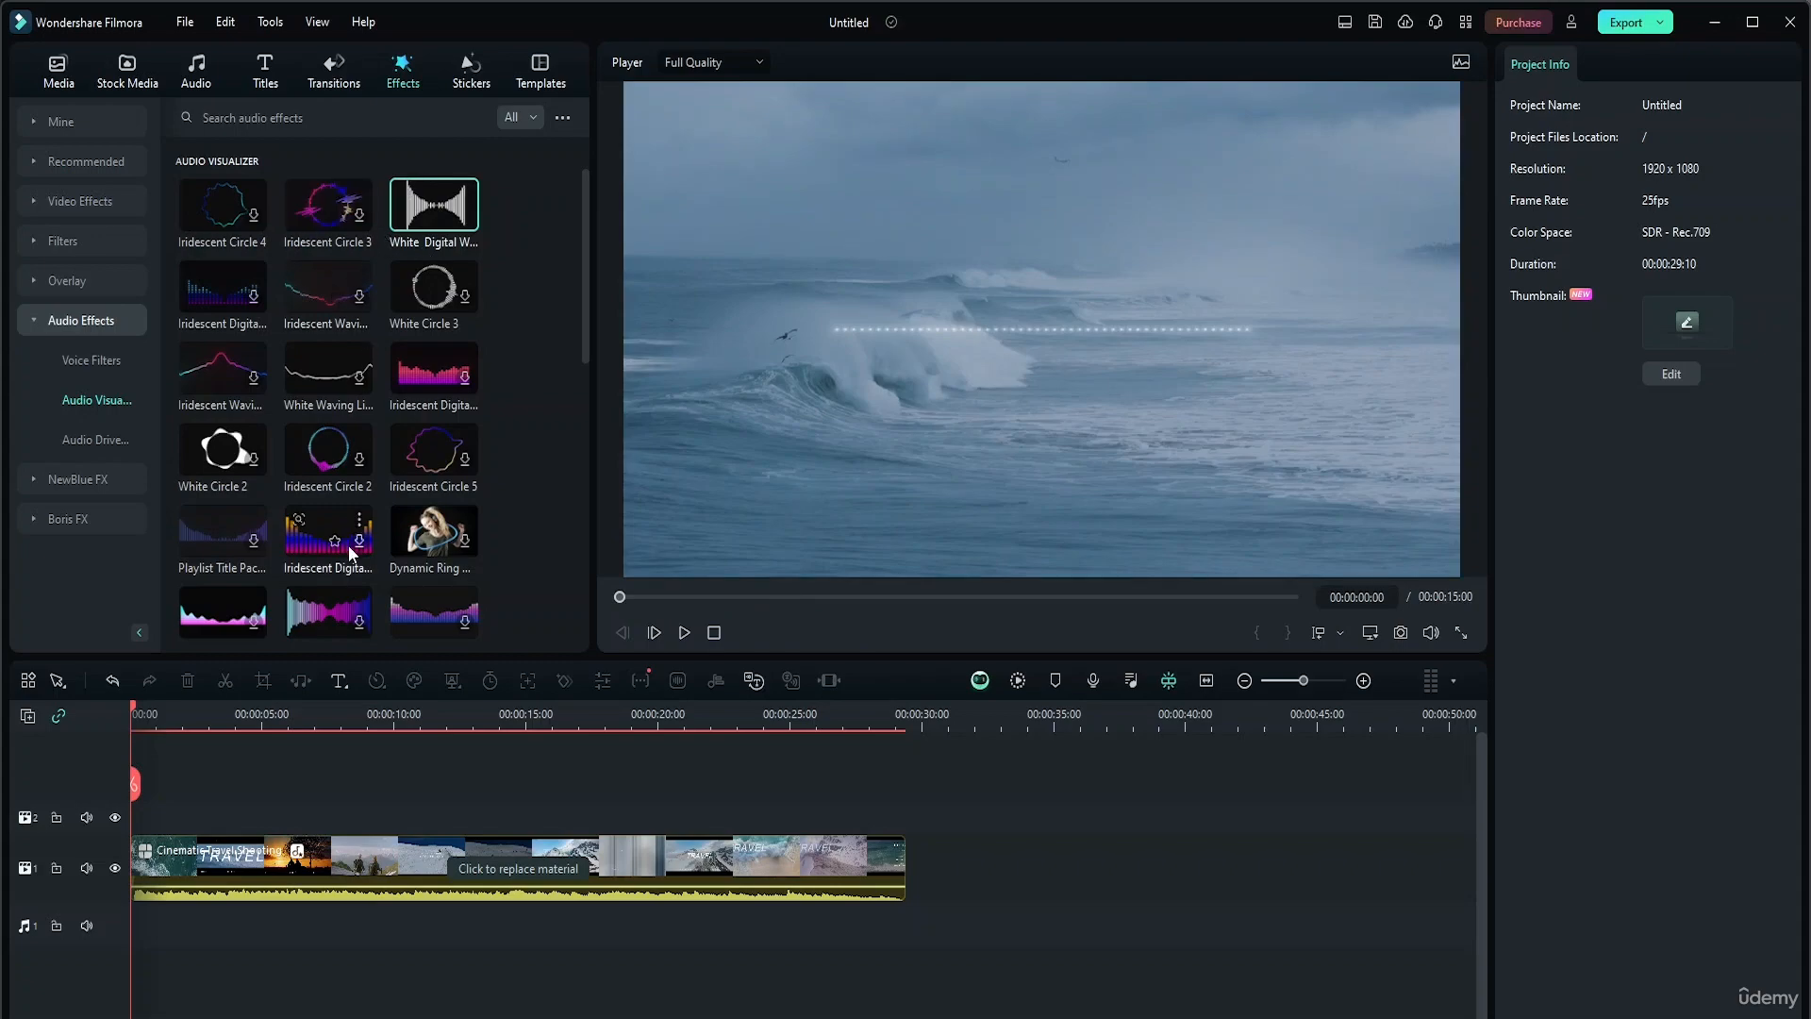
{"action": "scroll", "coordinate": [348, 545], "scroll_direction": "down", "scroll_amount": 5}
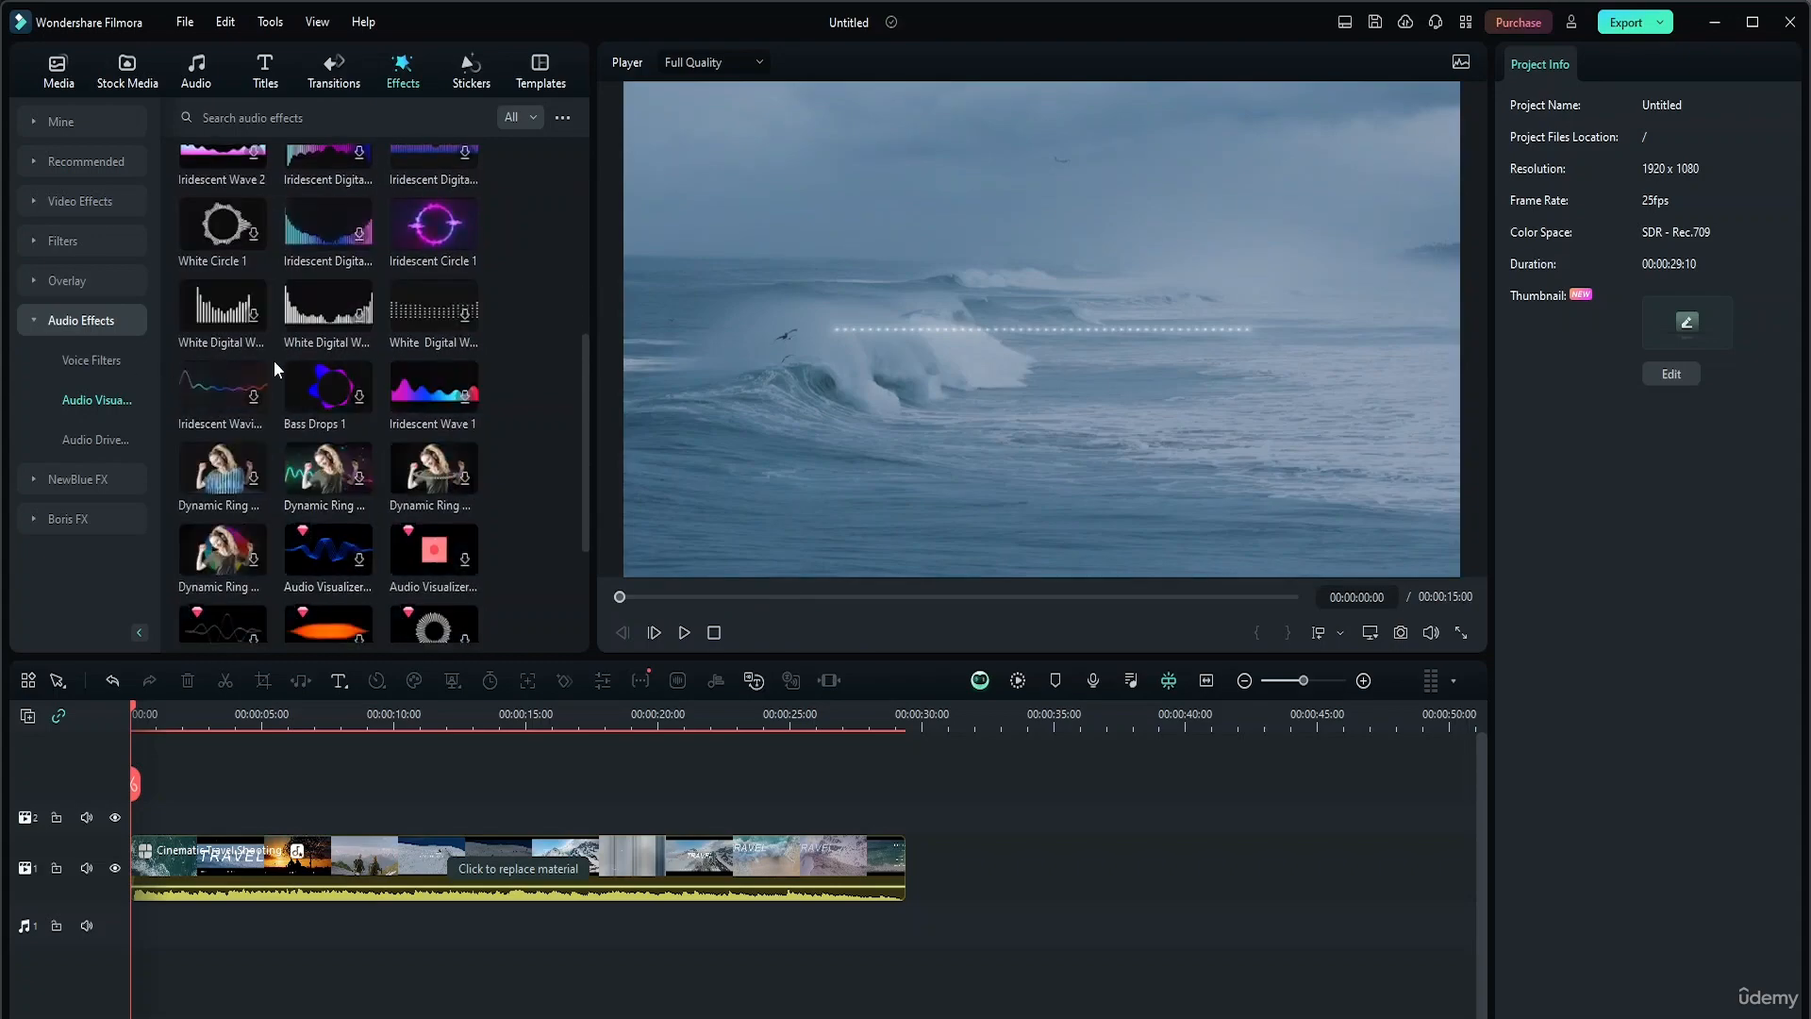
Place an Audio-Driven Glitch effect from the Audio Driven Effect category above the template clip, with both starting at the beginning of the timeline
{"action": "scroll", "coordinate": [274, 359], "scroll_direction": "down", "scroll_amount": 3}
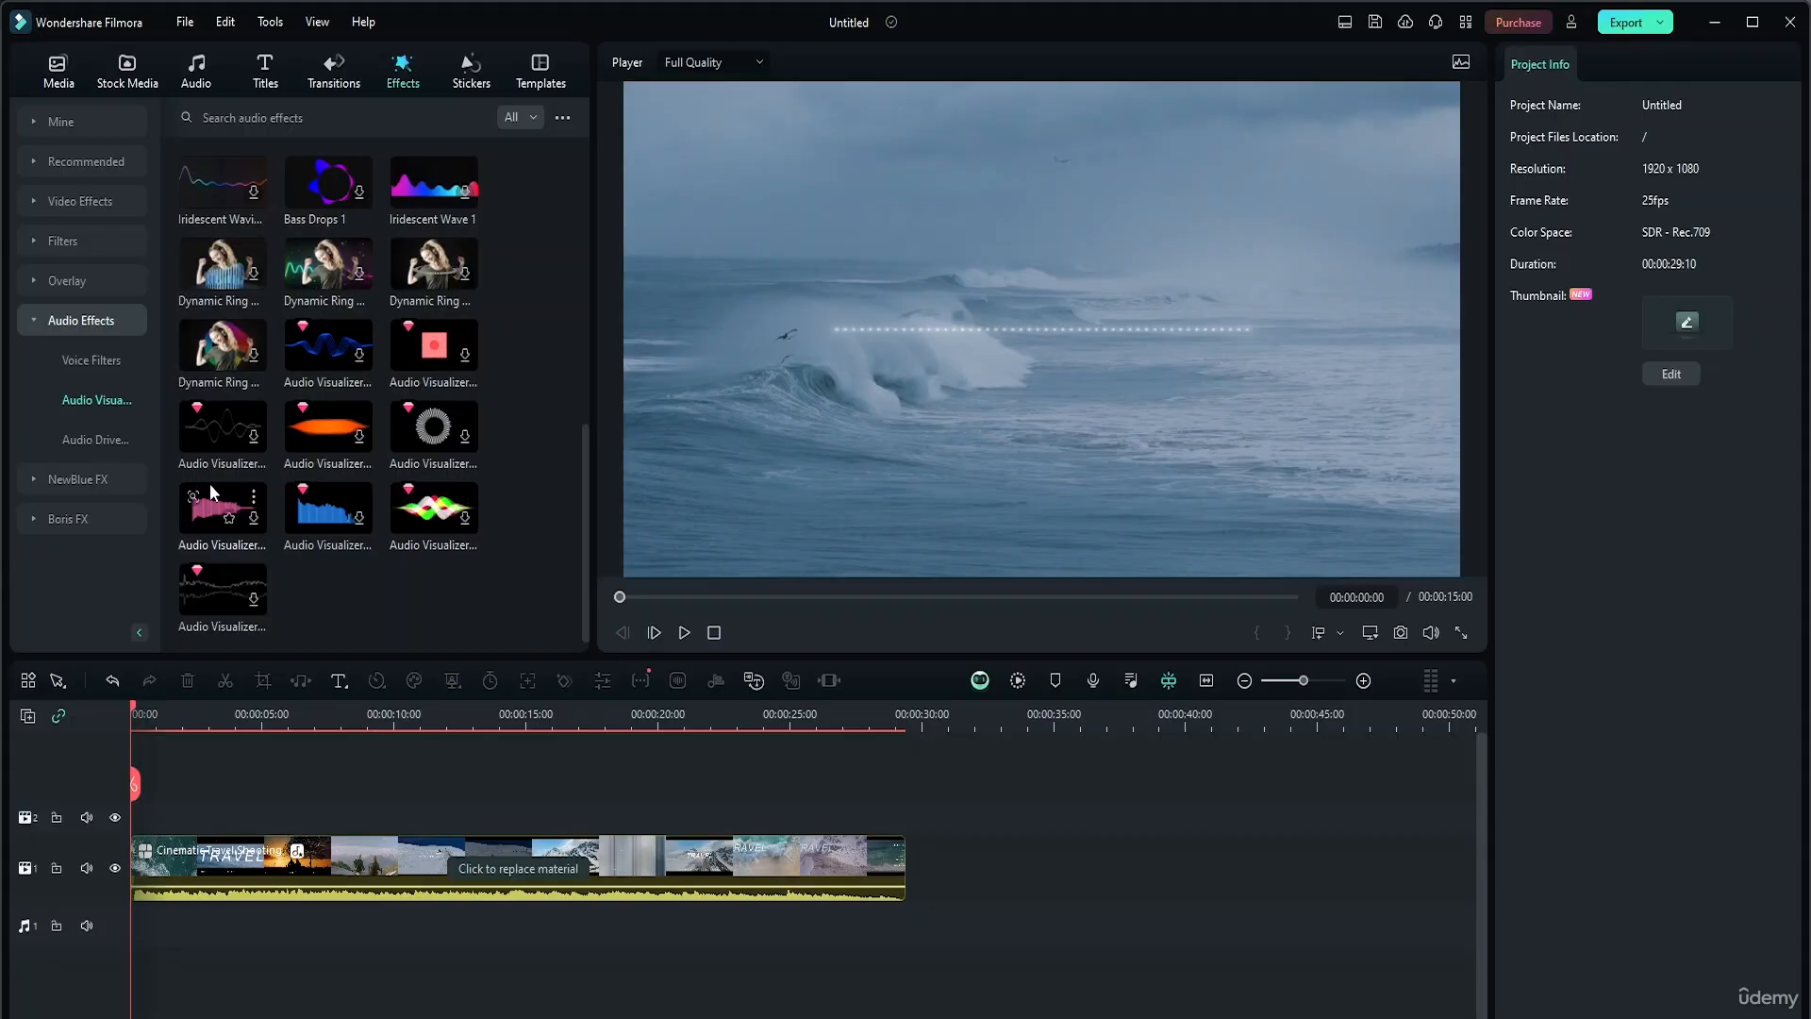
{"action": "left_click", "coordinate": [70, 435]}
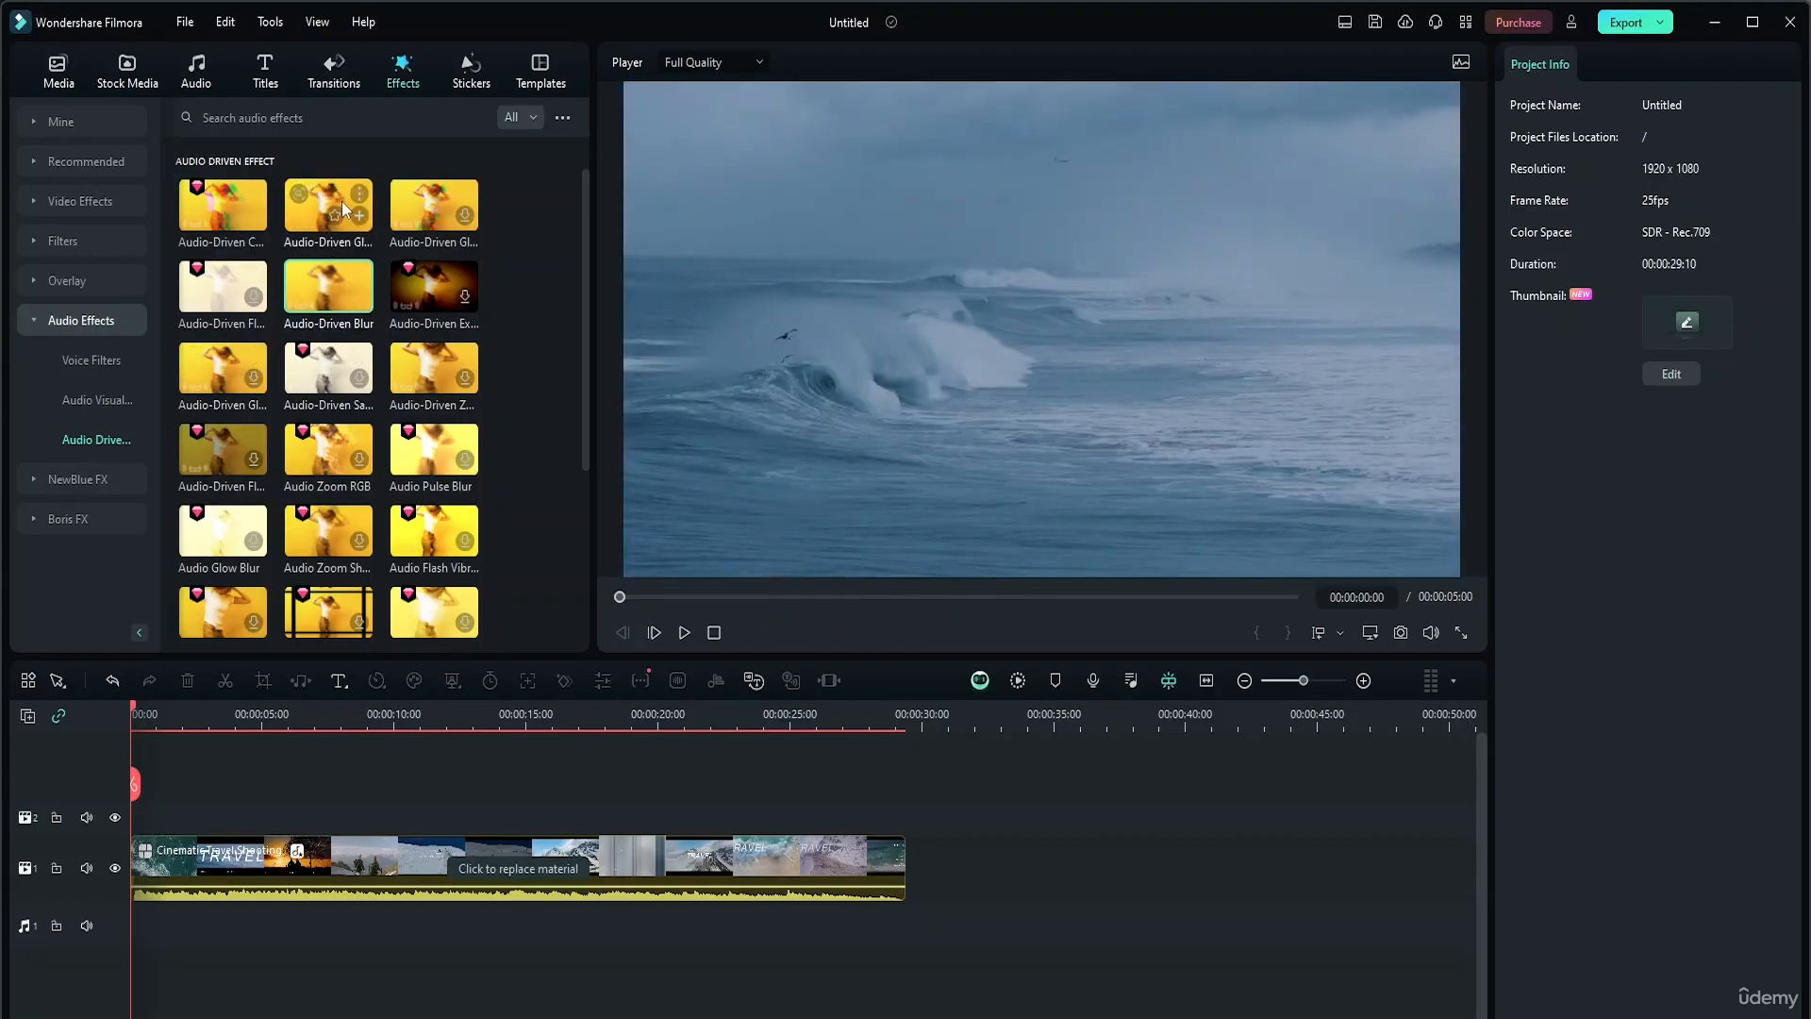
{"action": "left_click", "coordinate": [327, 185]}
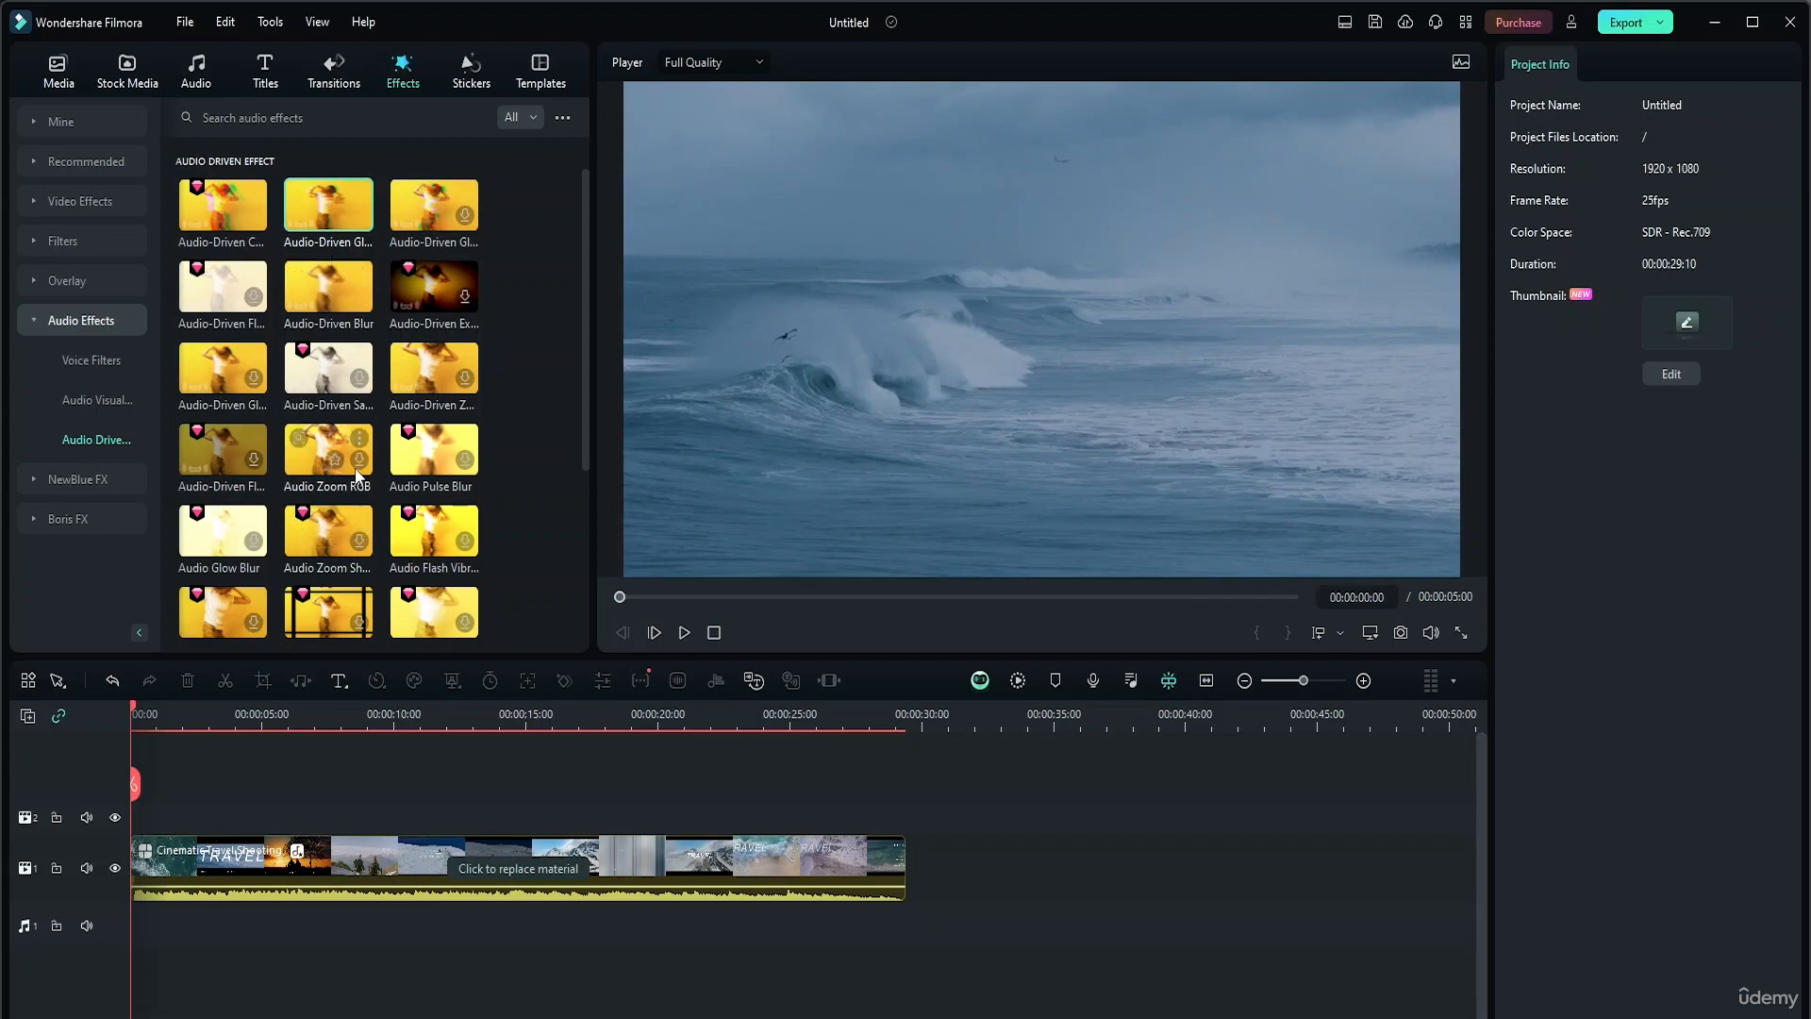
{"action": "mouse_move", "coordinate": [328, 196]}
{"action": "left_click_drag", "start_coordinate": [328, 195], "coordinate": [230, 819]}
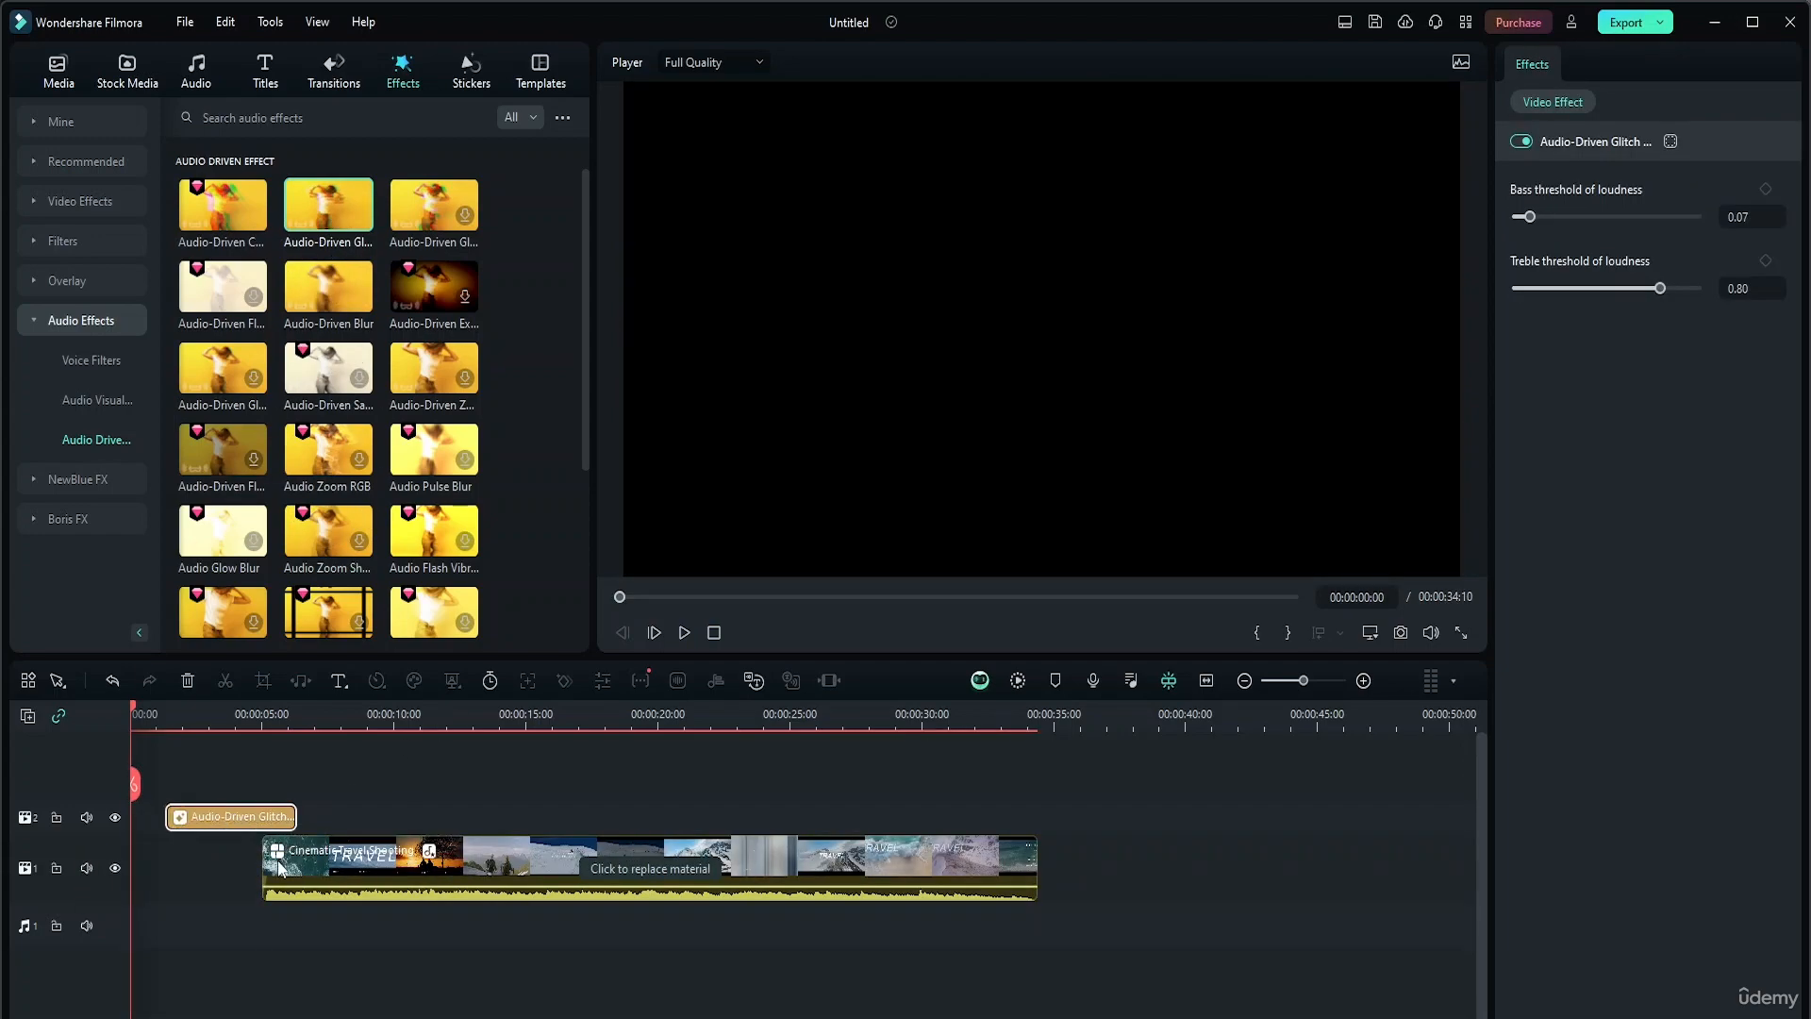
{"action": "left_click_drag", "start_coordinate": [351, 878], "coordinate": [193, 817]}
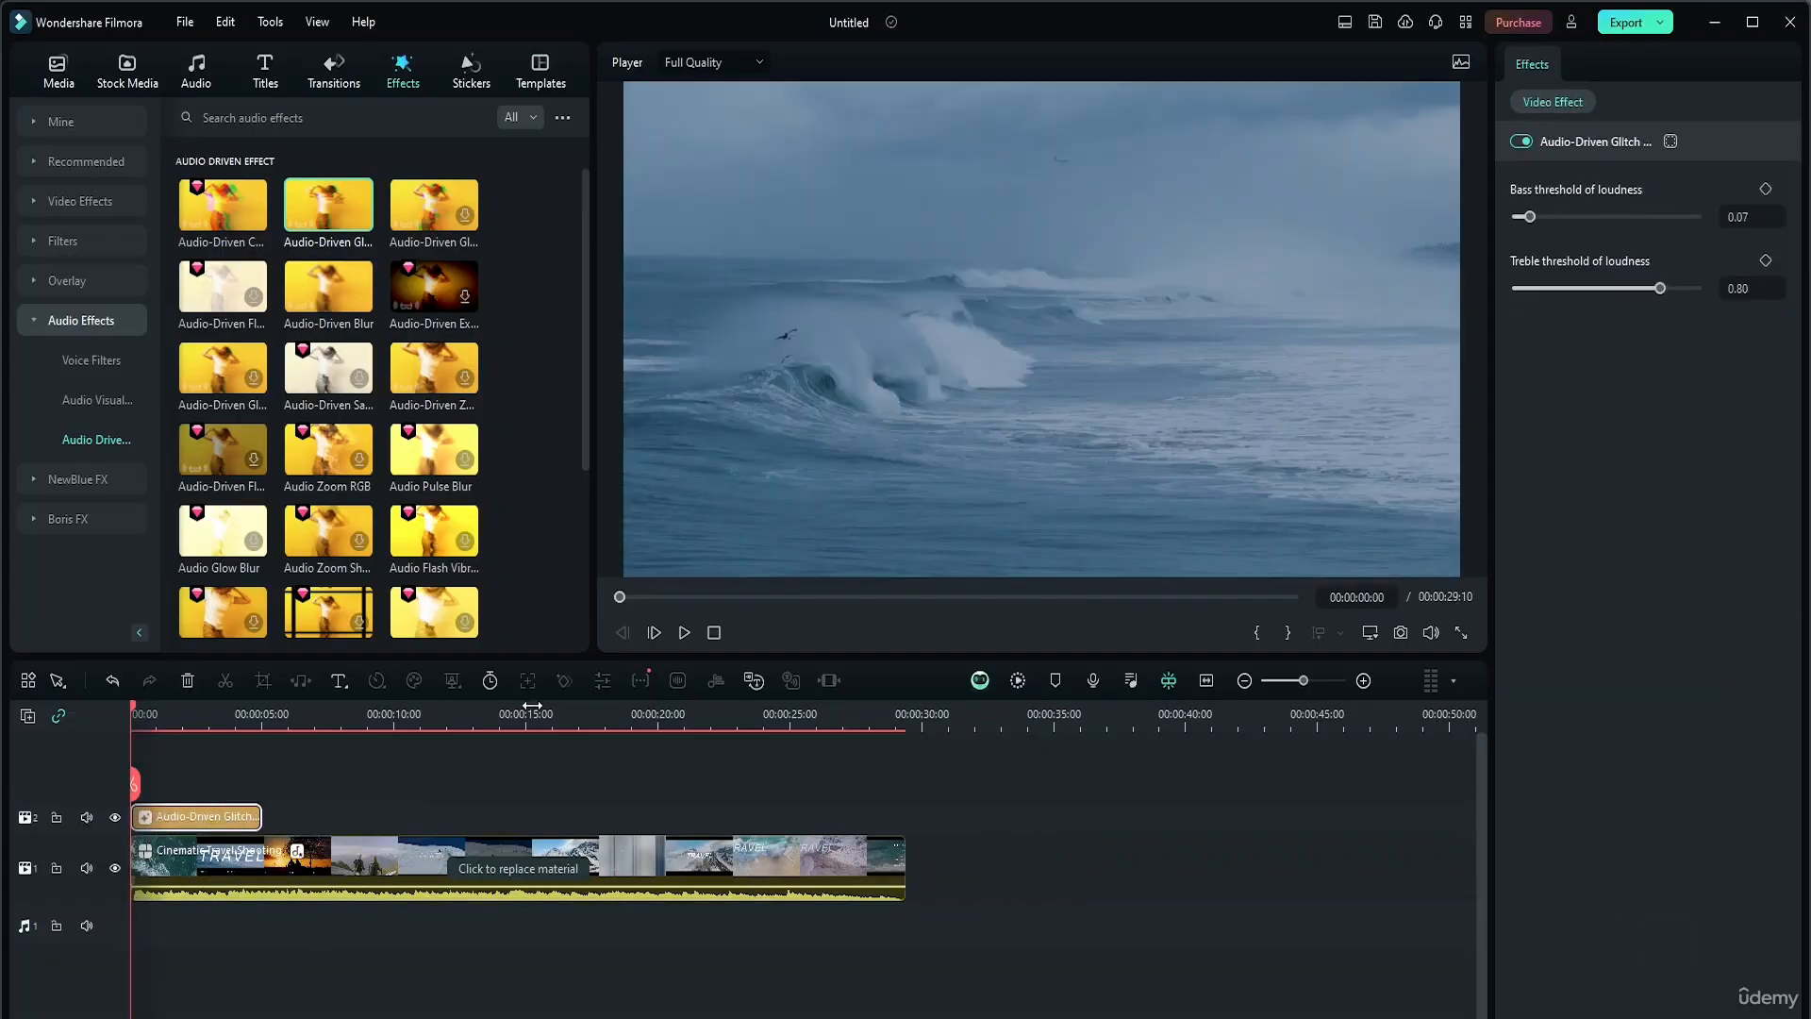
Play back the opening of the template with the Audio-Driven Glitch effect, and delete the effect from the timeline
{"action": "left_click", "coordinate": [684, 632]}
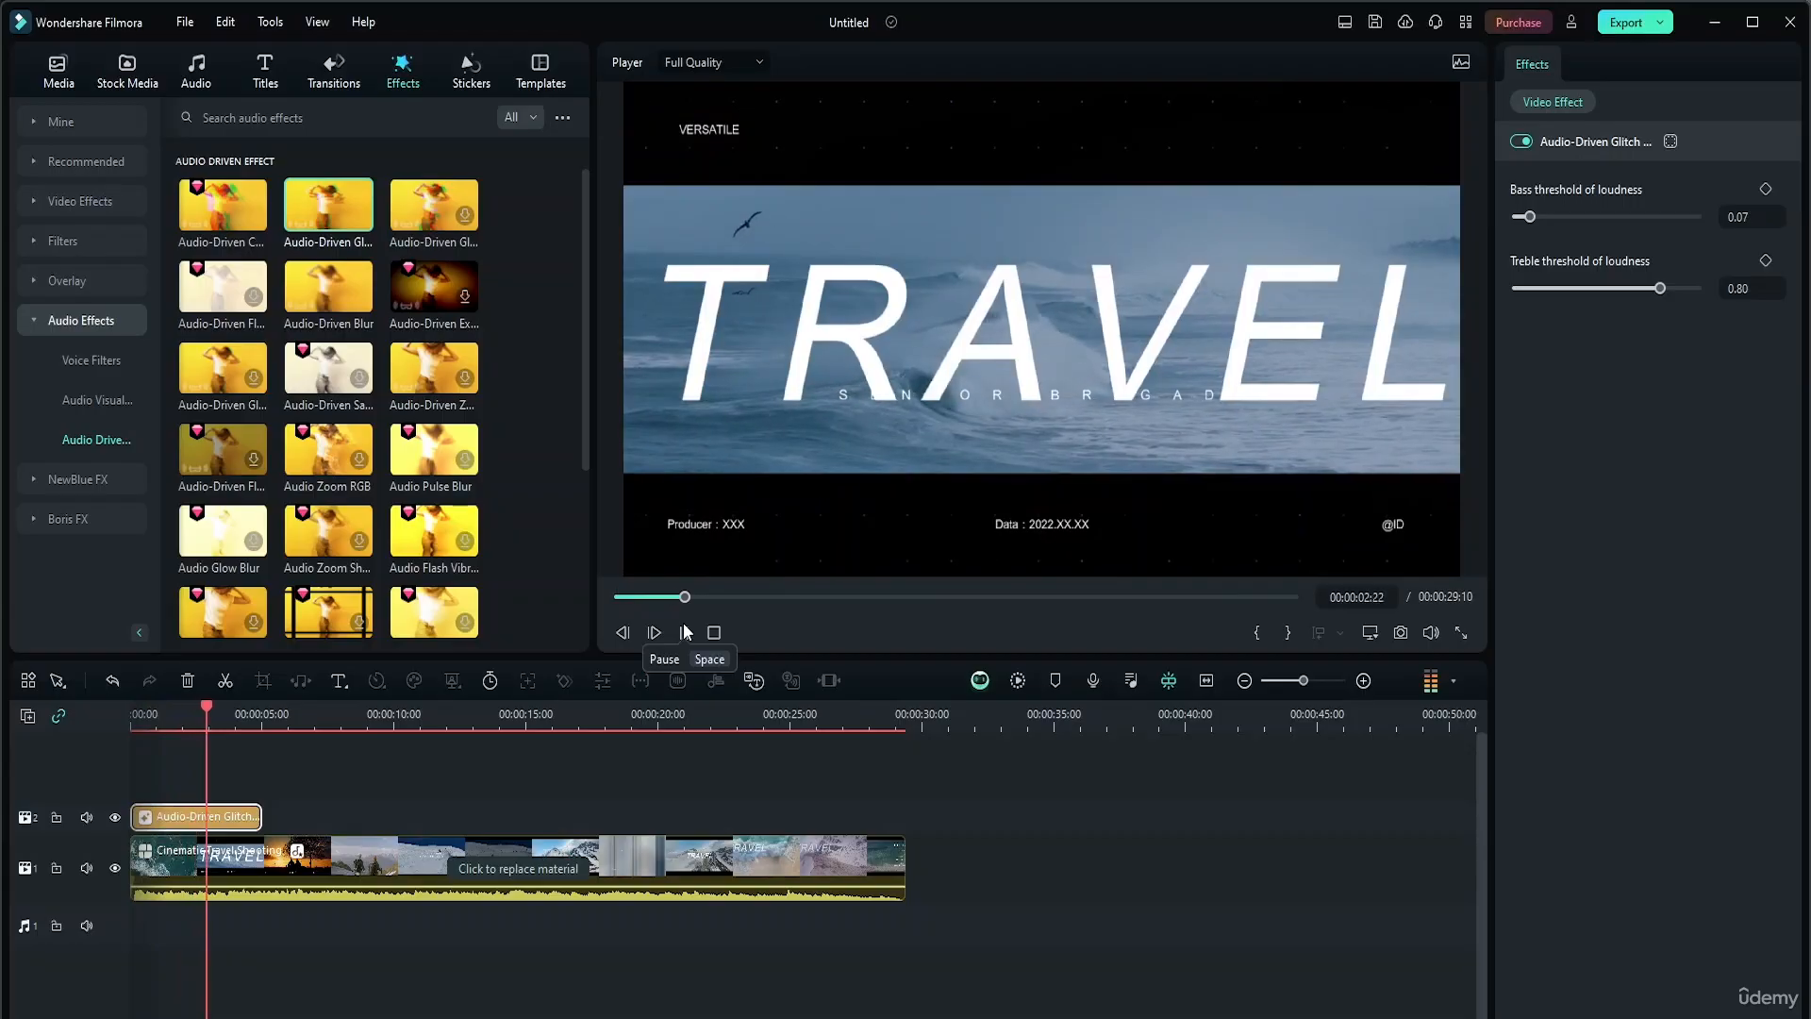
{"action": "left_click", "coordinate": [684, 631]}
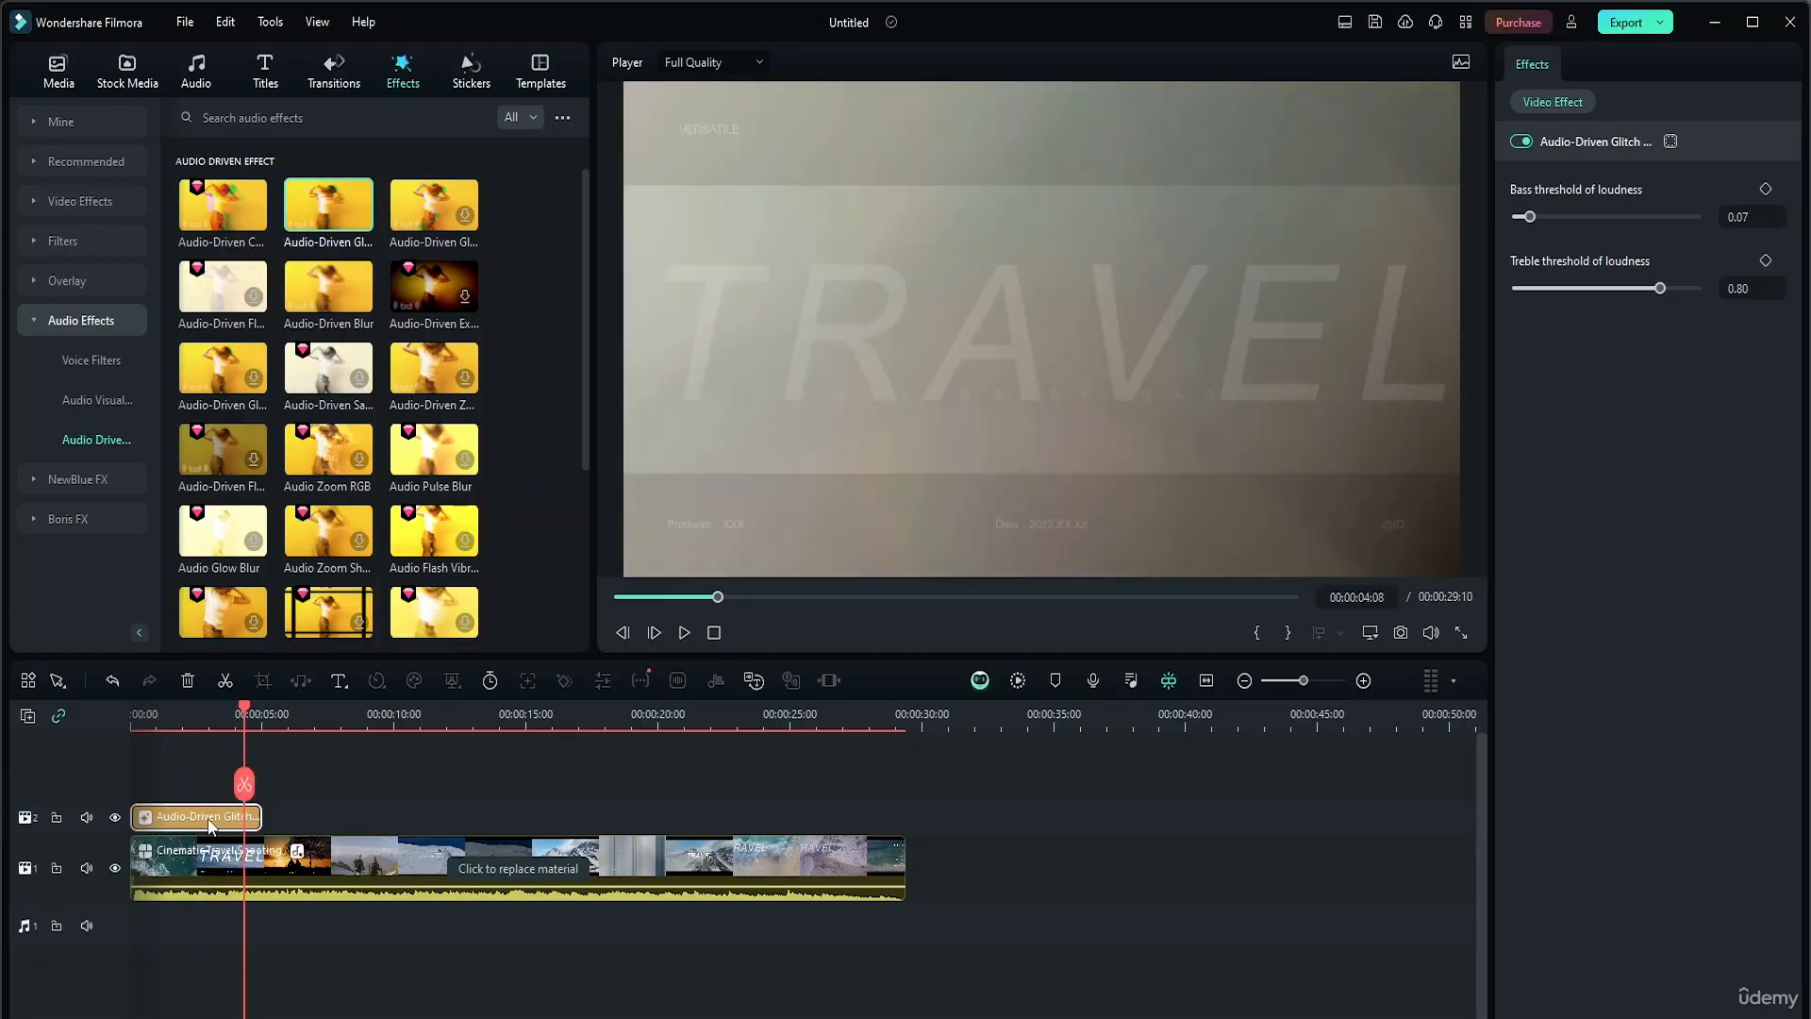
{"action": "key", "text": "Delete"}
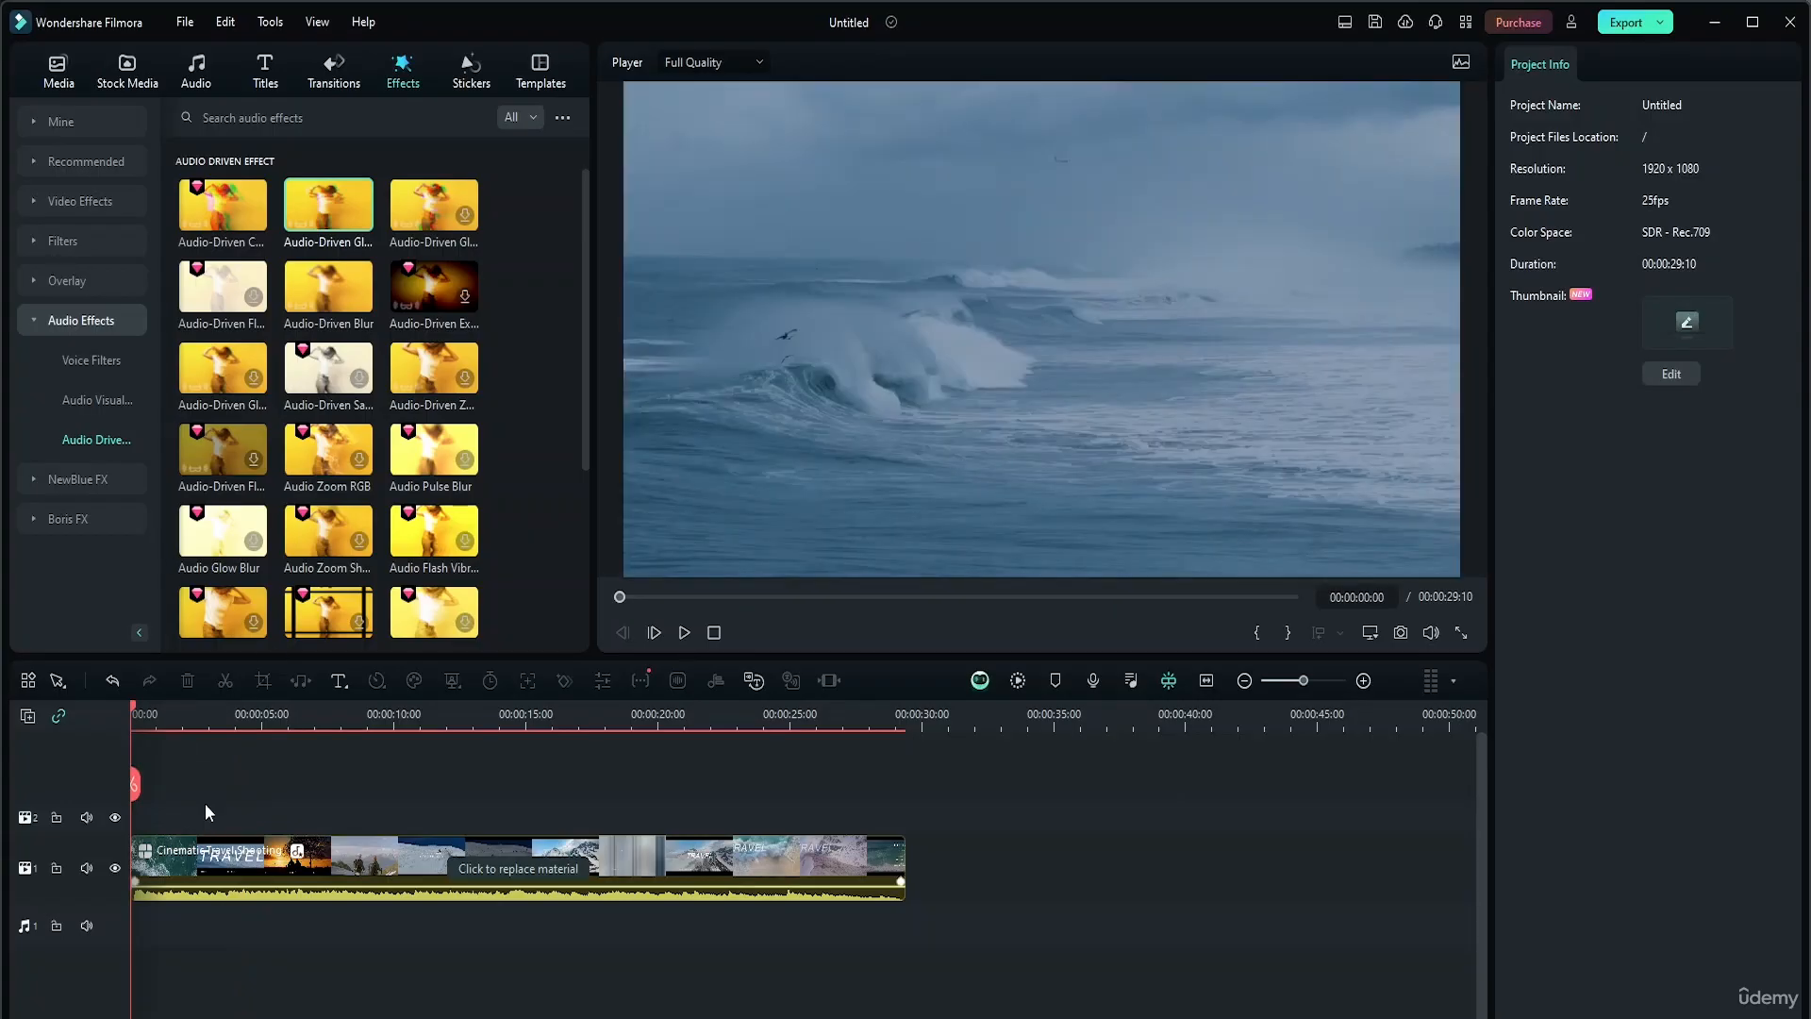
Look through the NewBlue FX Stylizer, Essentials and Filters previews and start the NewBlue FX plugin download, keeping it running in the background
{"action": "left_click", "coordinate": [41, 326]}
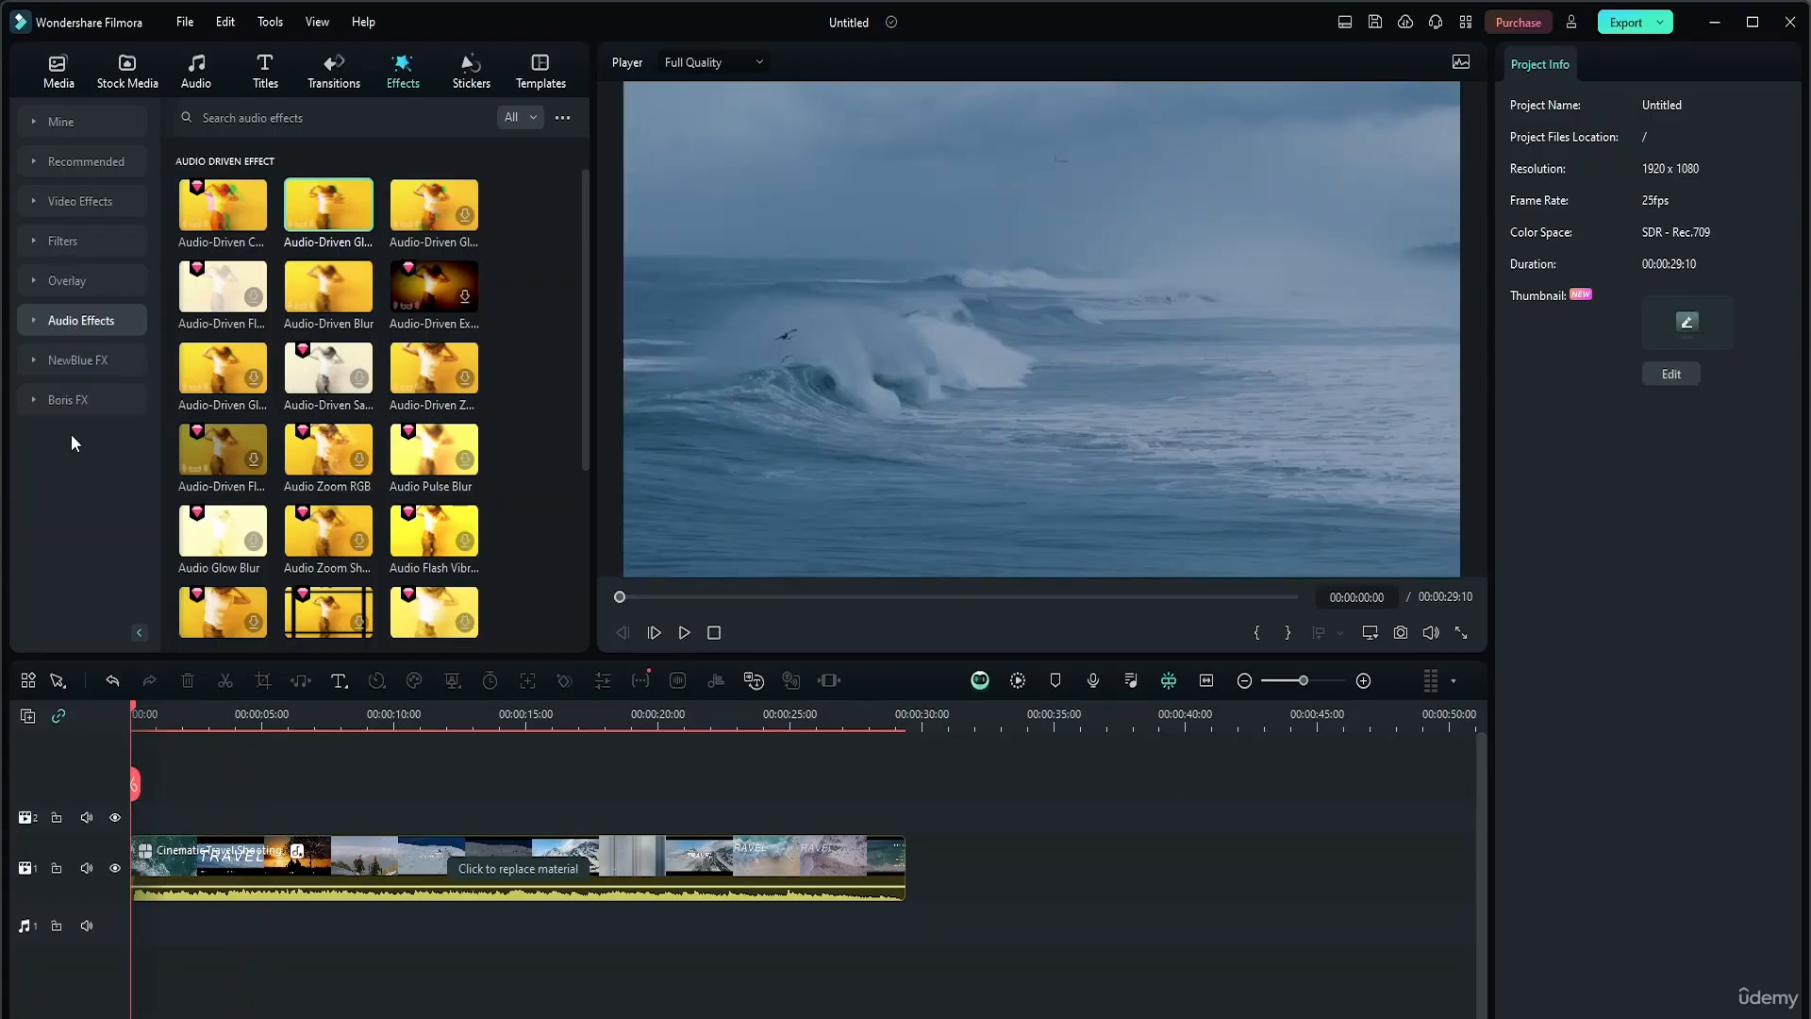
{"action": "left_click", "coordinate": [49, 362]}
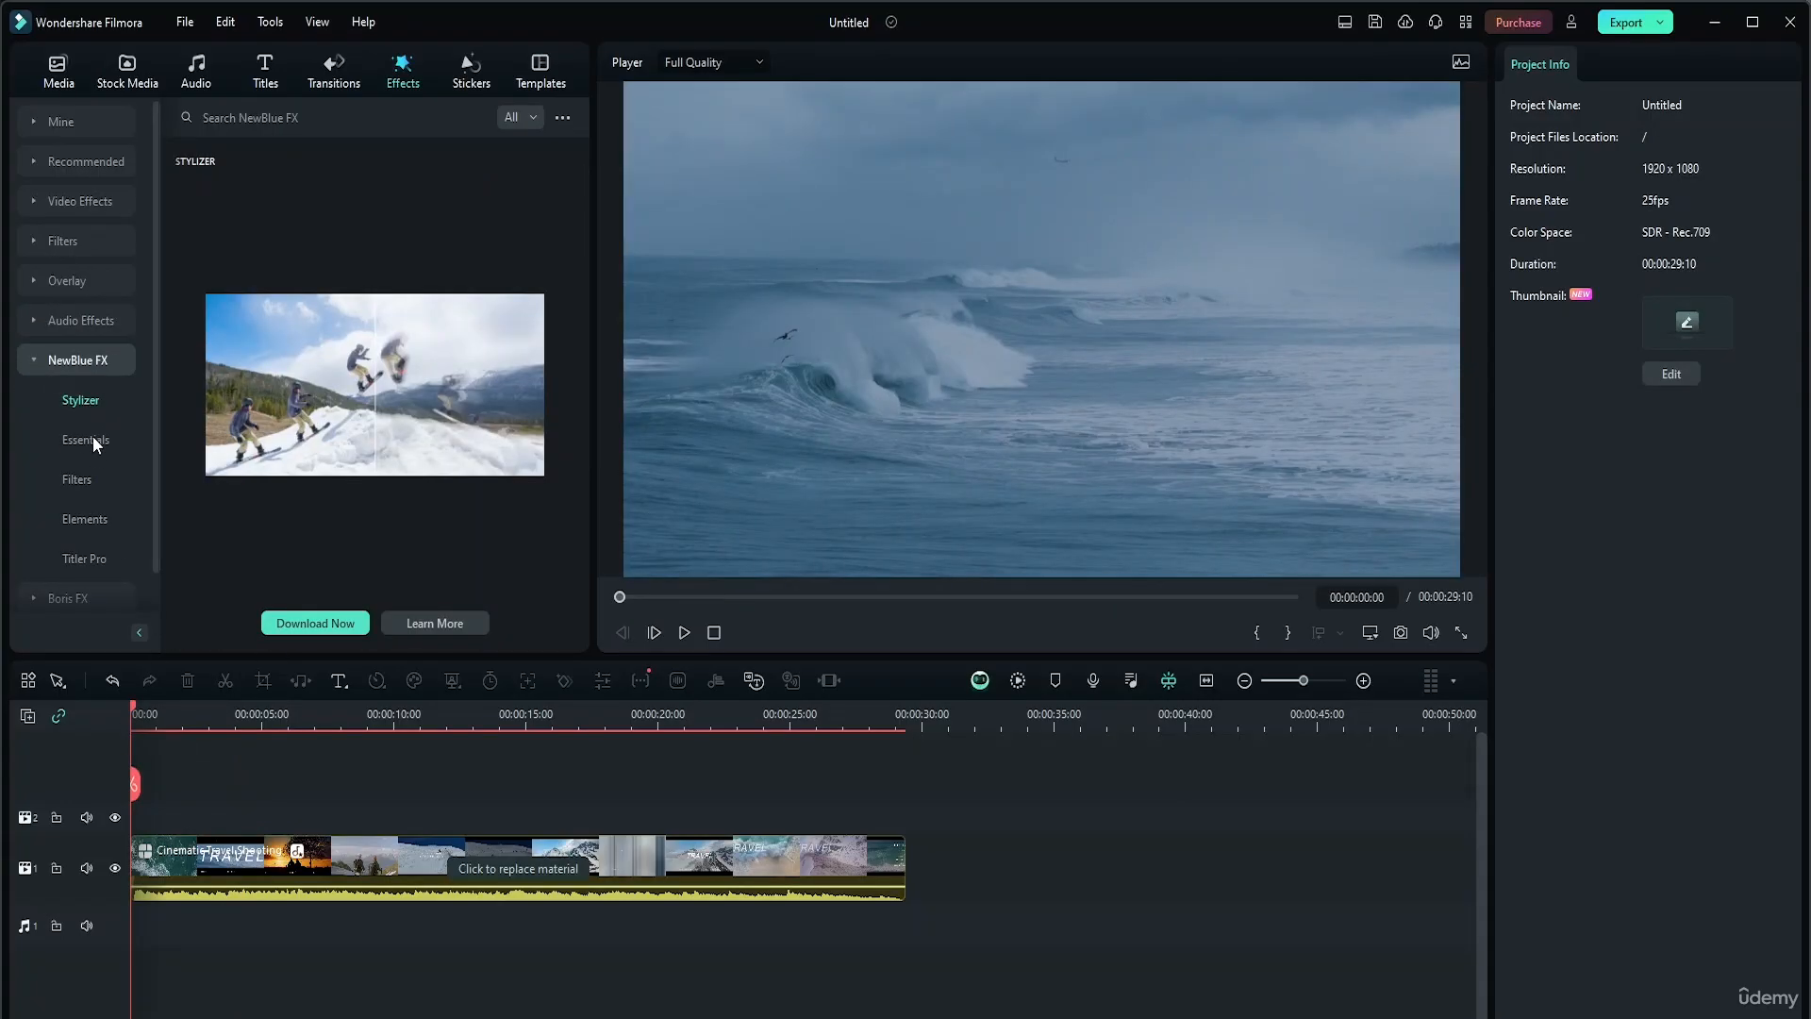
{"action": "left_click", "coordinate": [92, 436]}
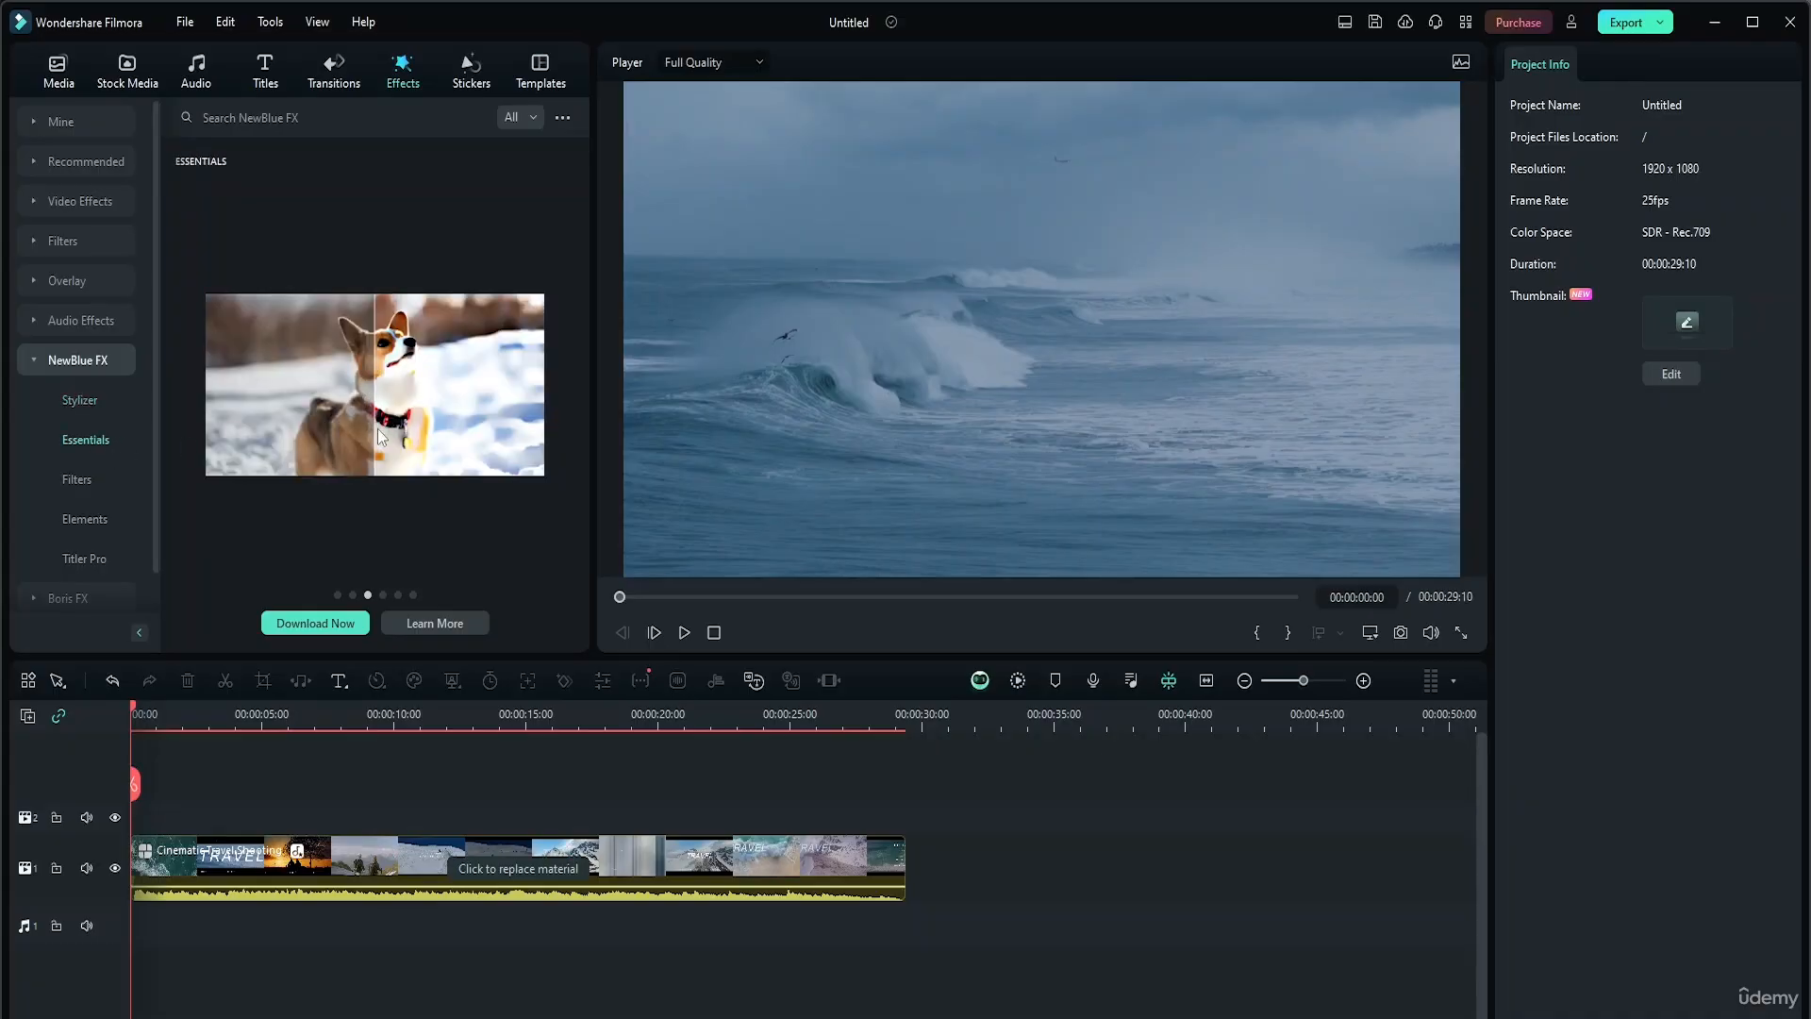
{"action": "left_click", "coordinate": [383, 595]}
{"action": "left_click", "coordinate": [398, 595]}
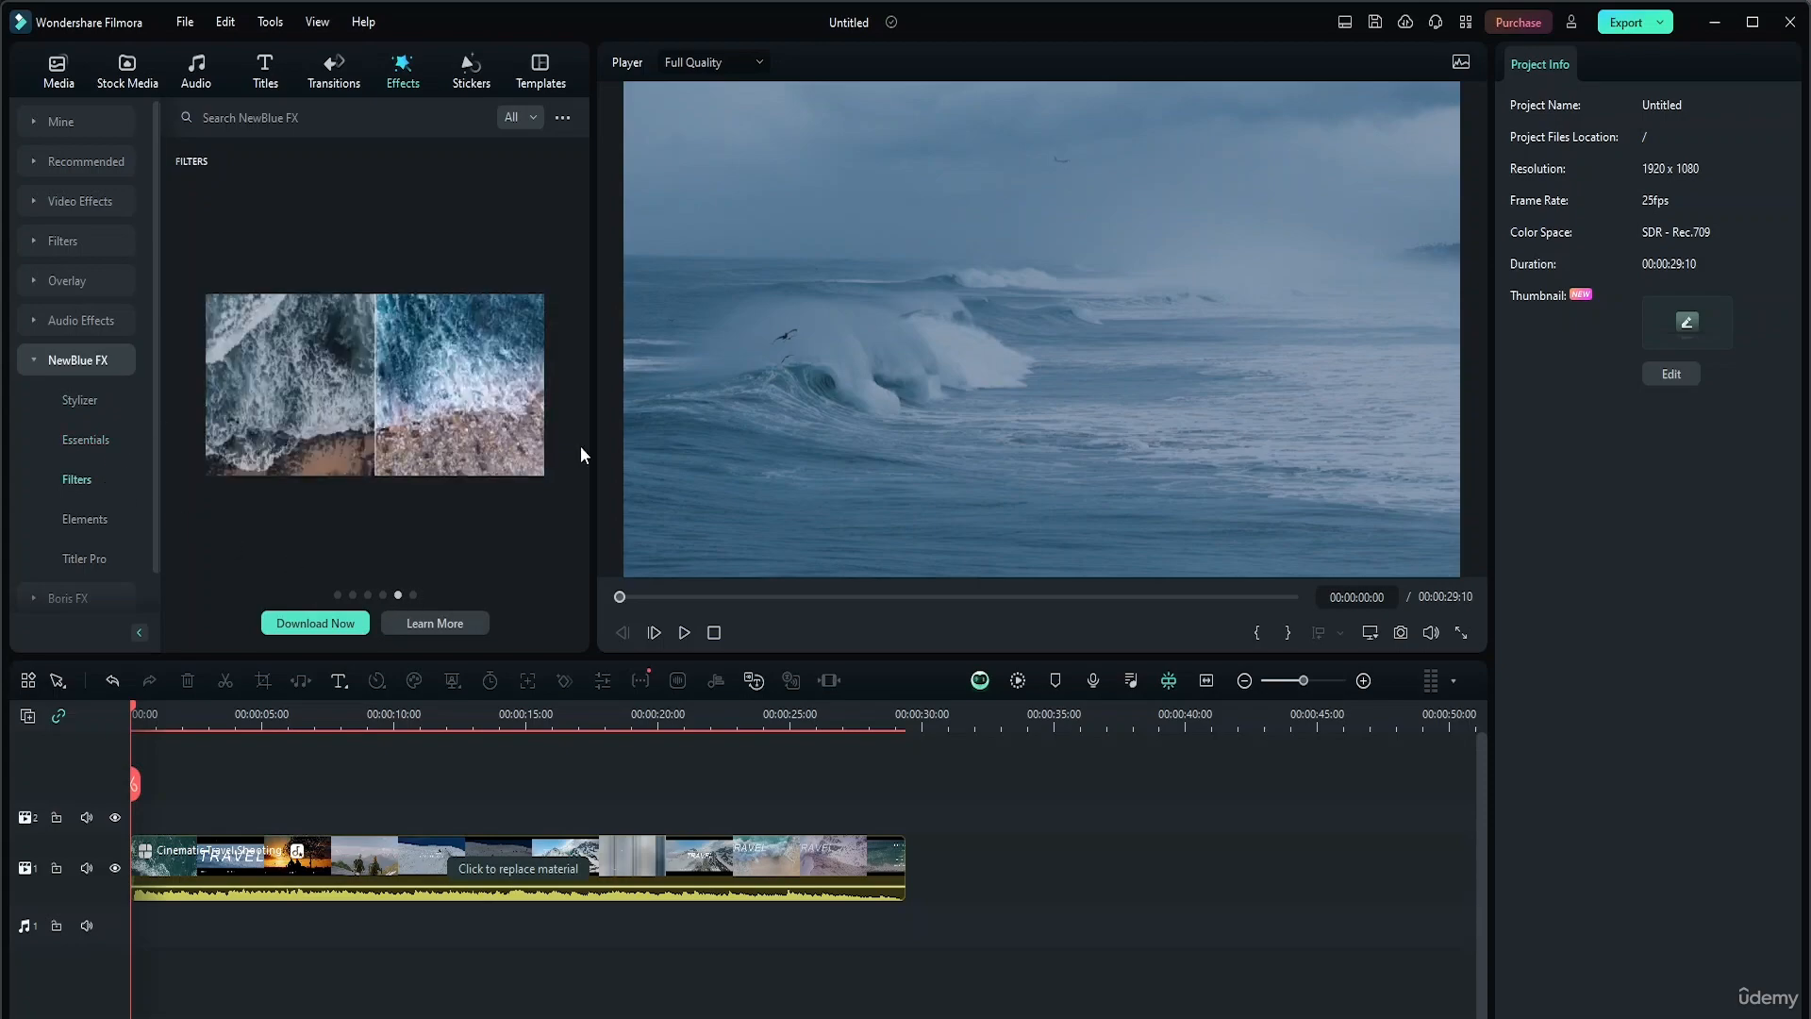
{"action": "left_click", "coordinate": [309, 625]}
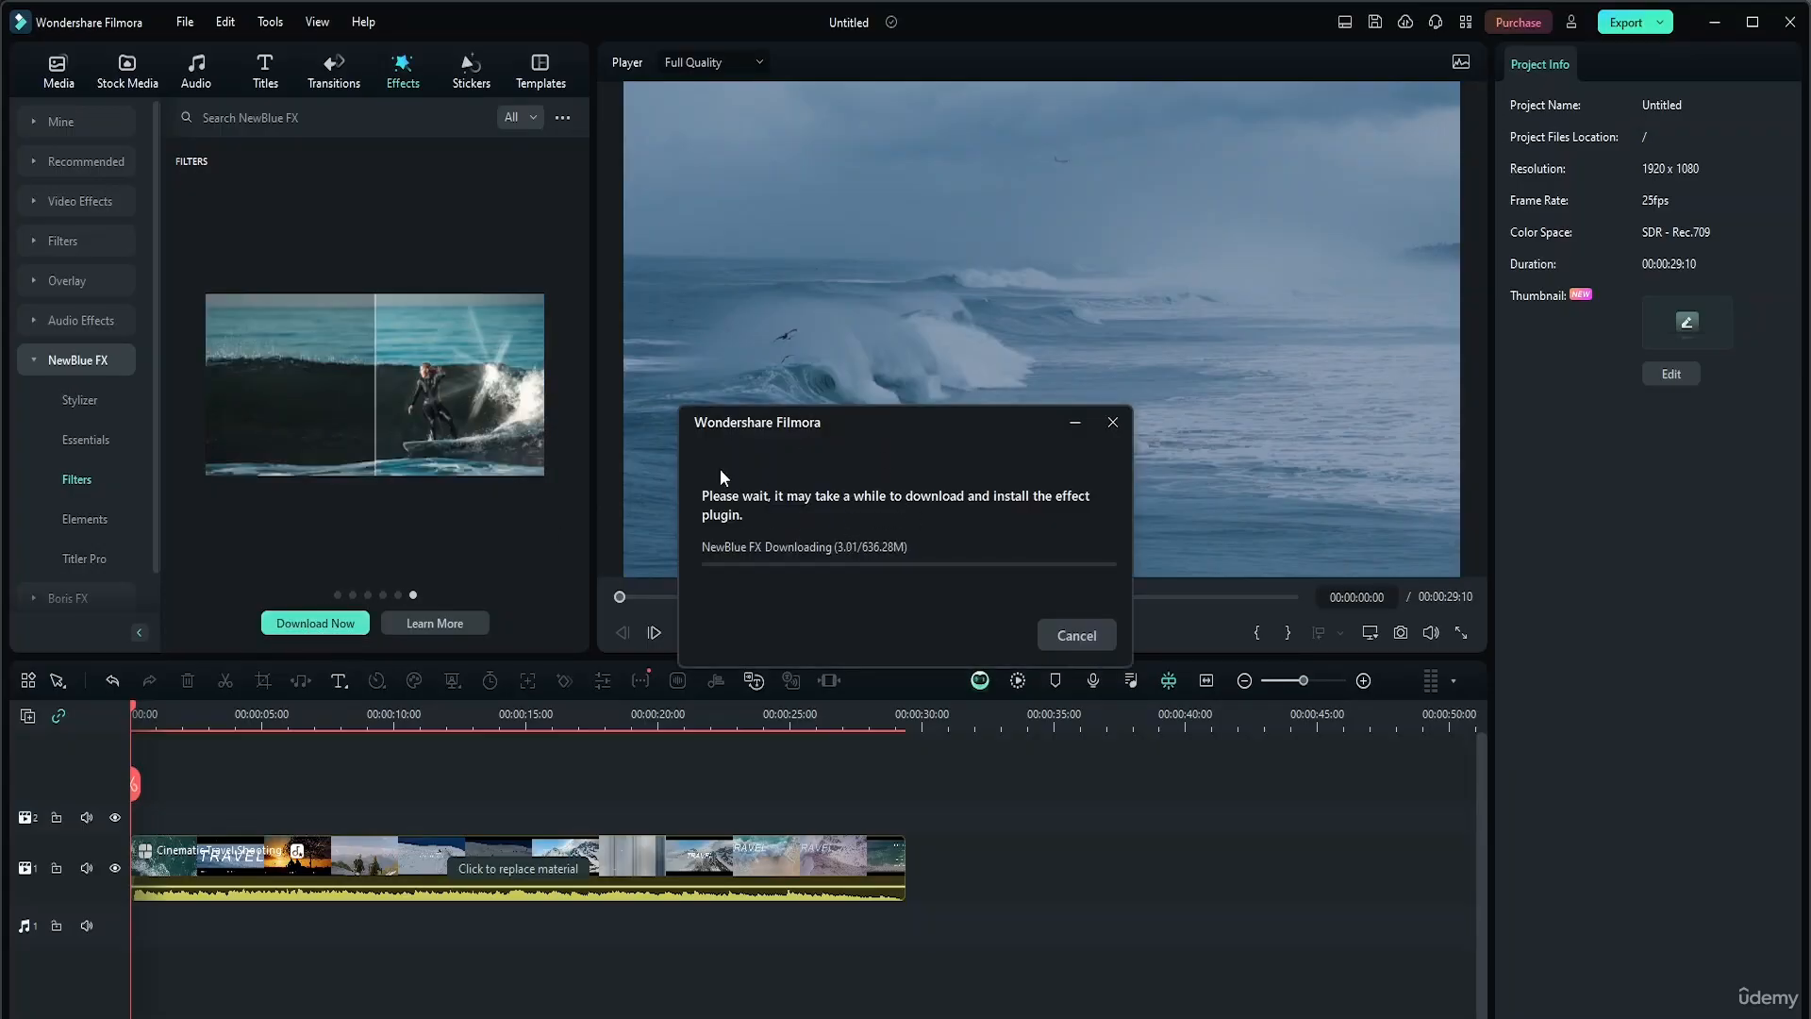
{"action": "left_click", "coordinate": [1073, 424]}
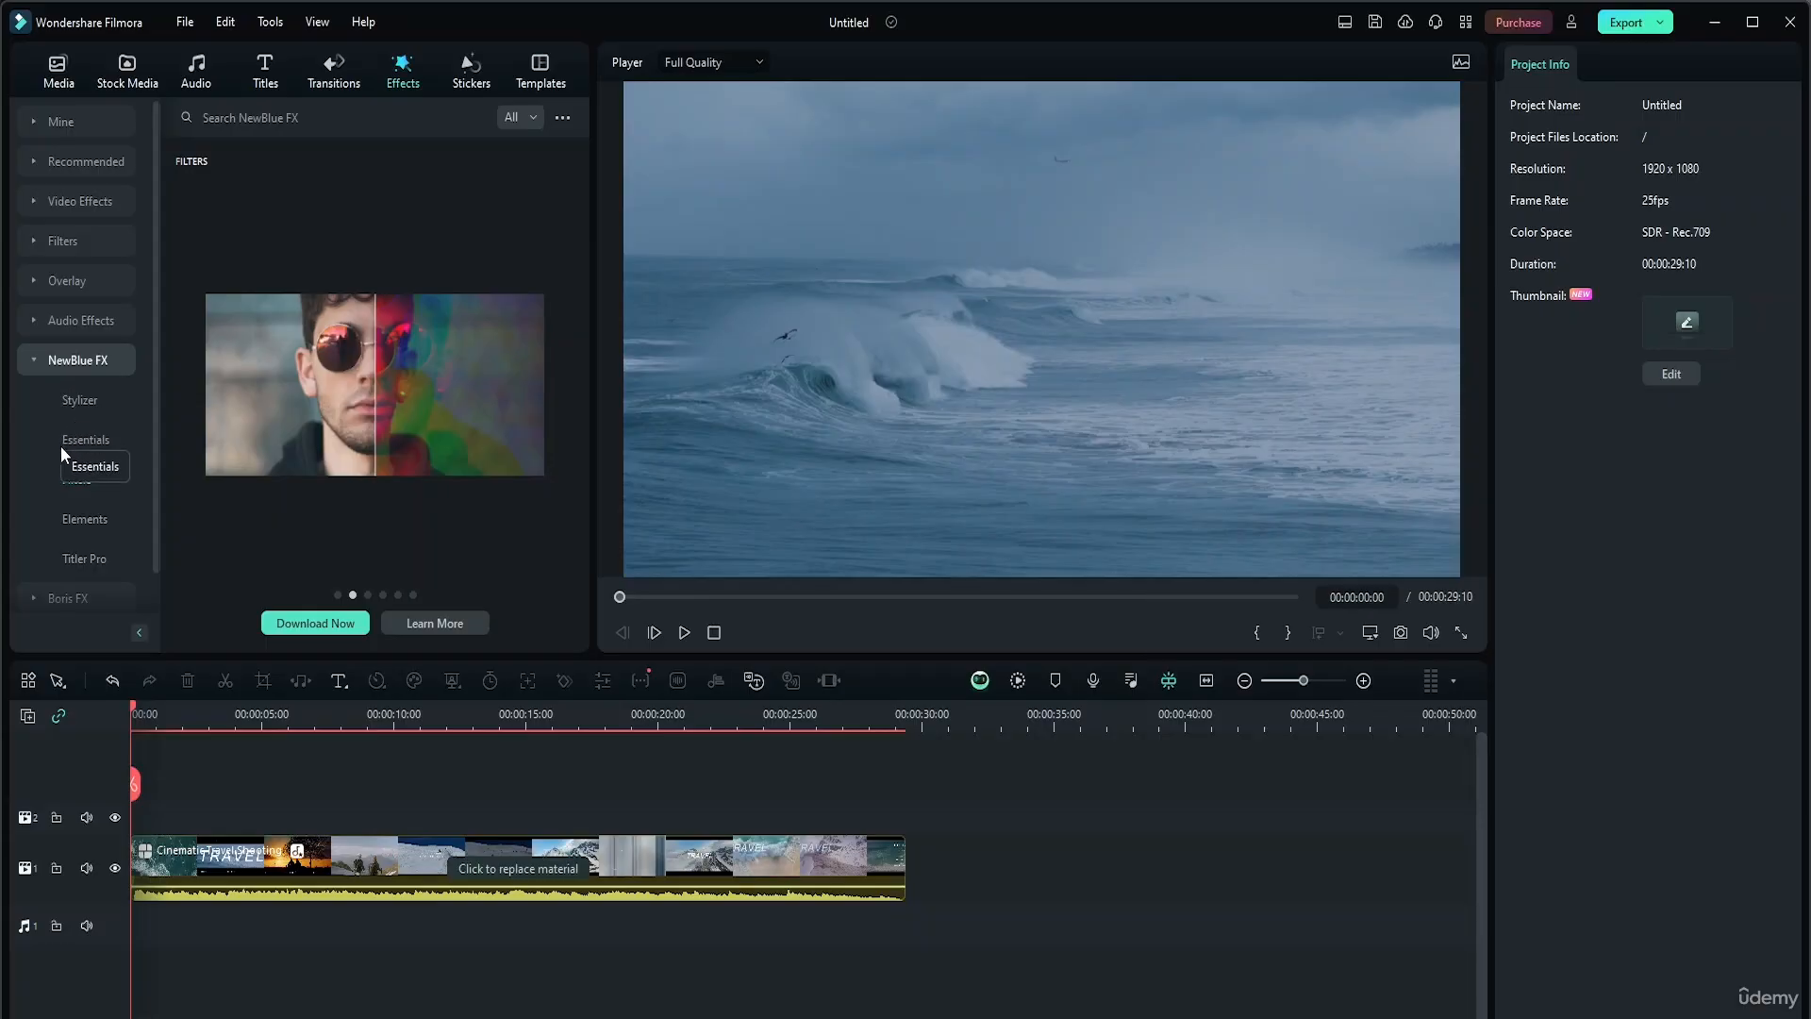
Browse the Boris FX categories, including Image Restoration and Plus Lights, and start downloading the Boris FX plugin
{"action": "scroll", "coordinate": [90, 436], "scroll_direction": "down", "scroll_amount": 1}
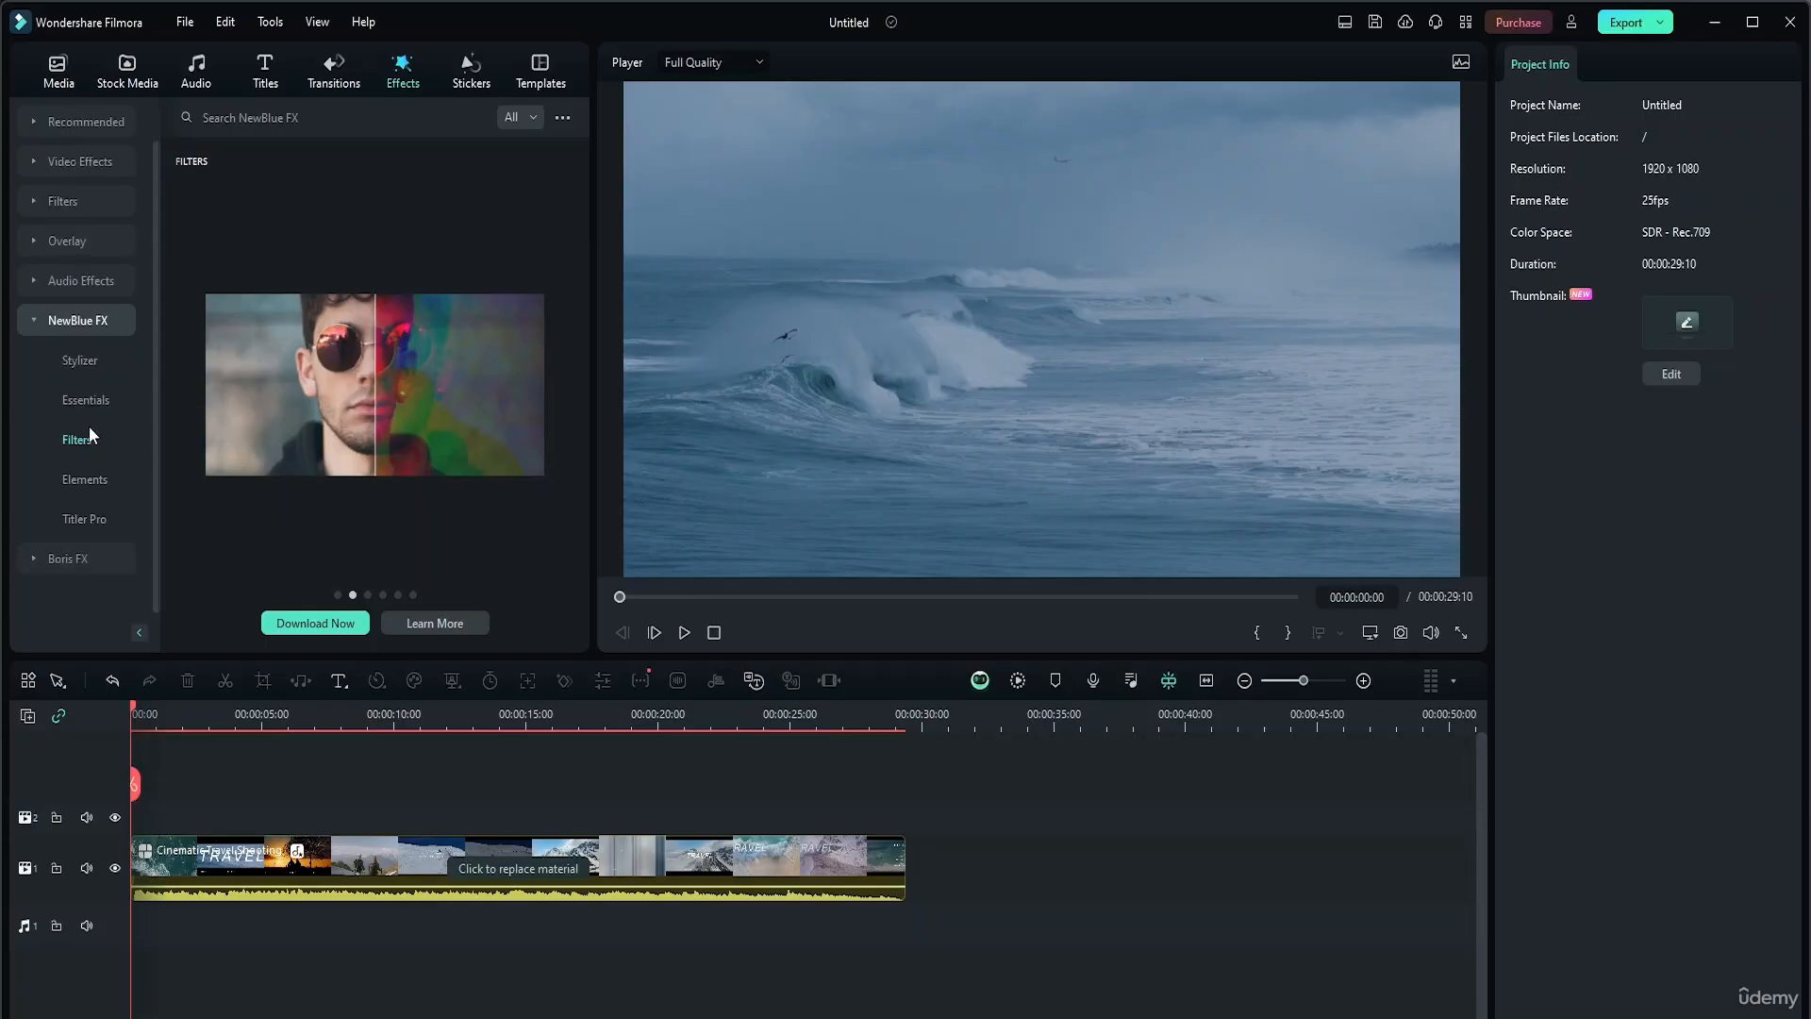
{"action": "left_click", "coordinate": [22, 560]}
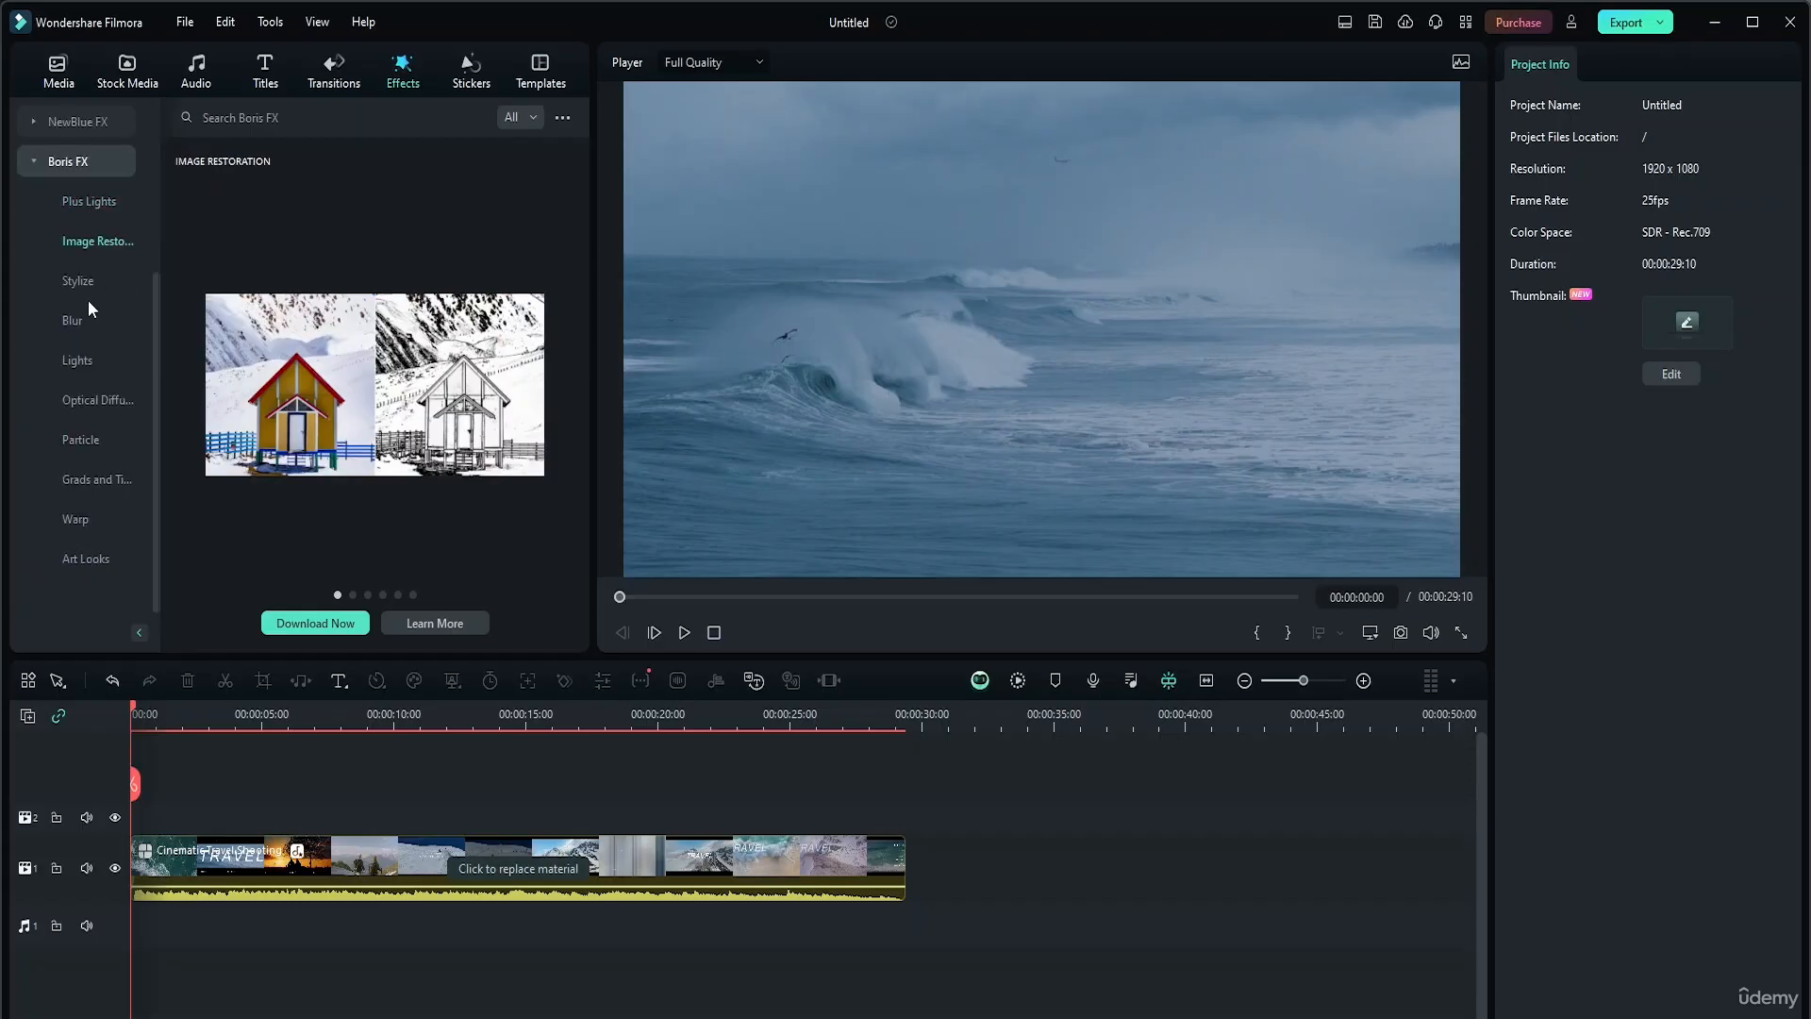
{"action": "left_click", "coordinate": [83, 290]}
{"action": "left_click", "coordinate": [56, 358]}
{"action": "left_click", "coordinate": [111, 209]}
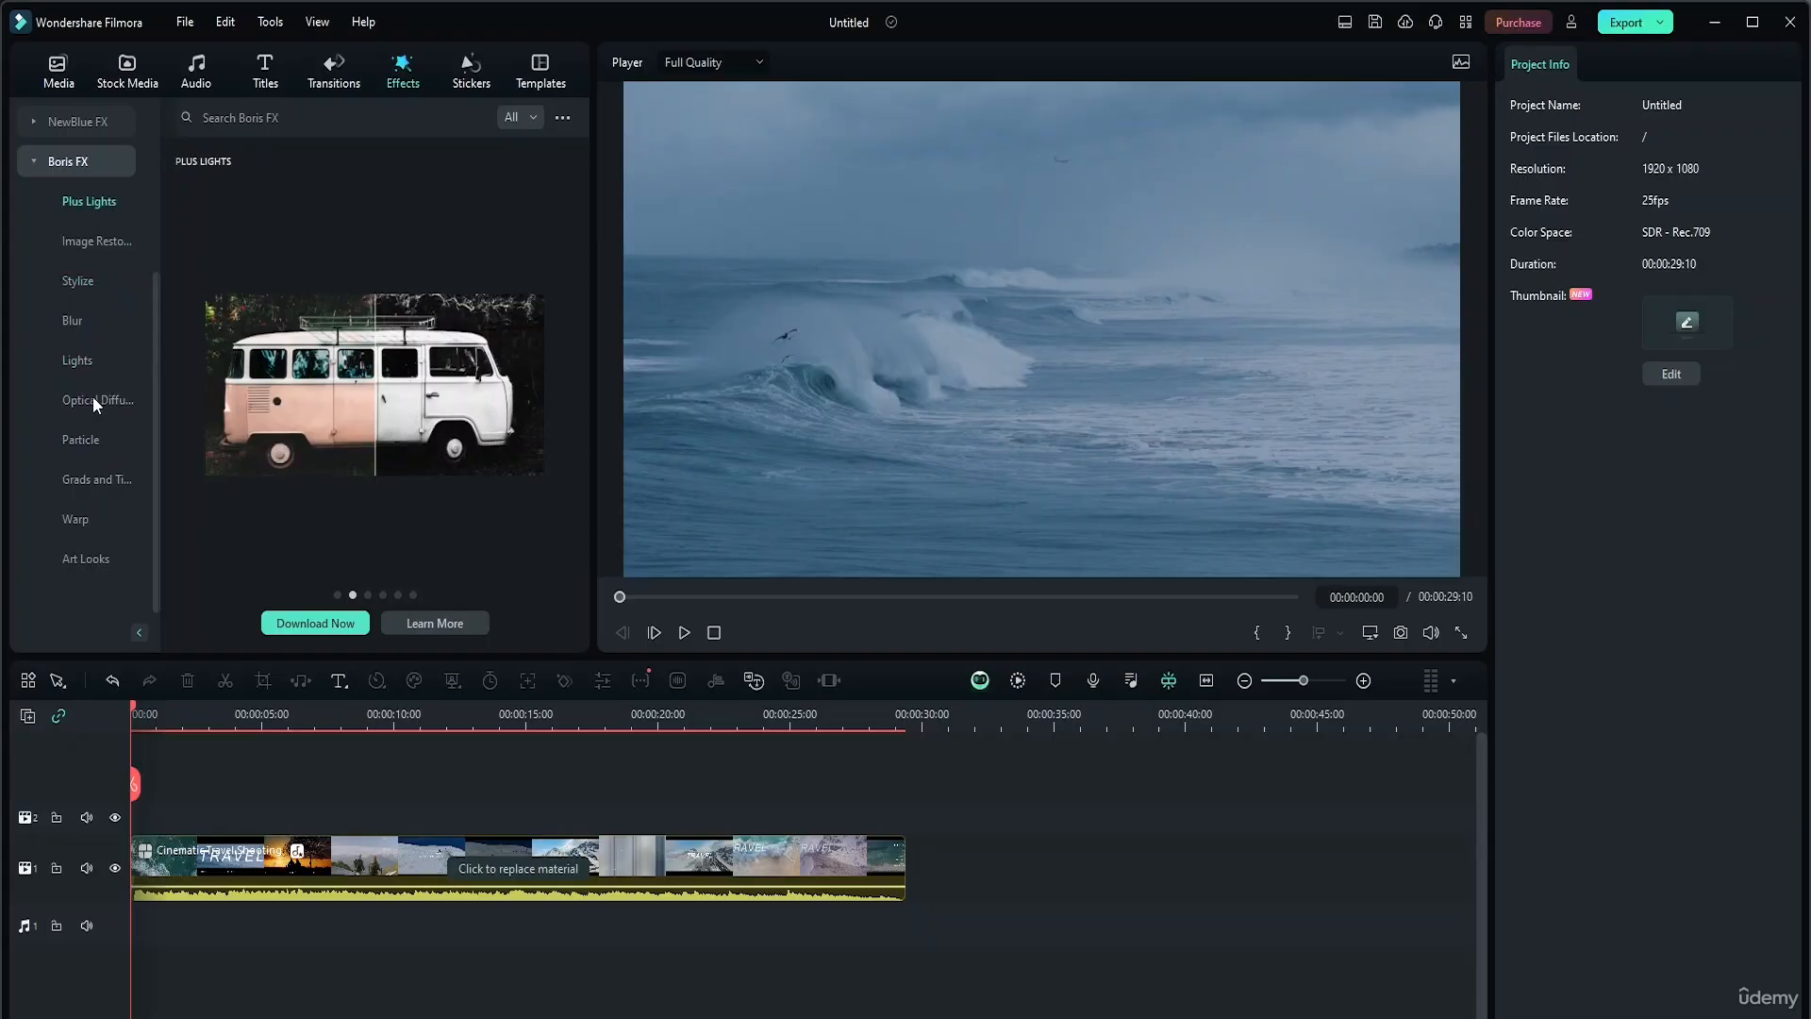
{"action": "scroll", "coordinate": [93, 396], "scroll_direction": "up", "scroll_amount": 3}
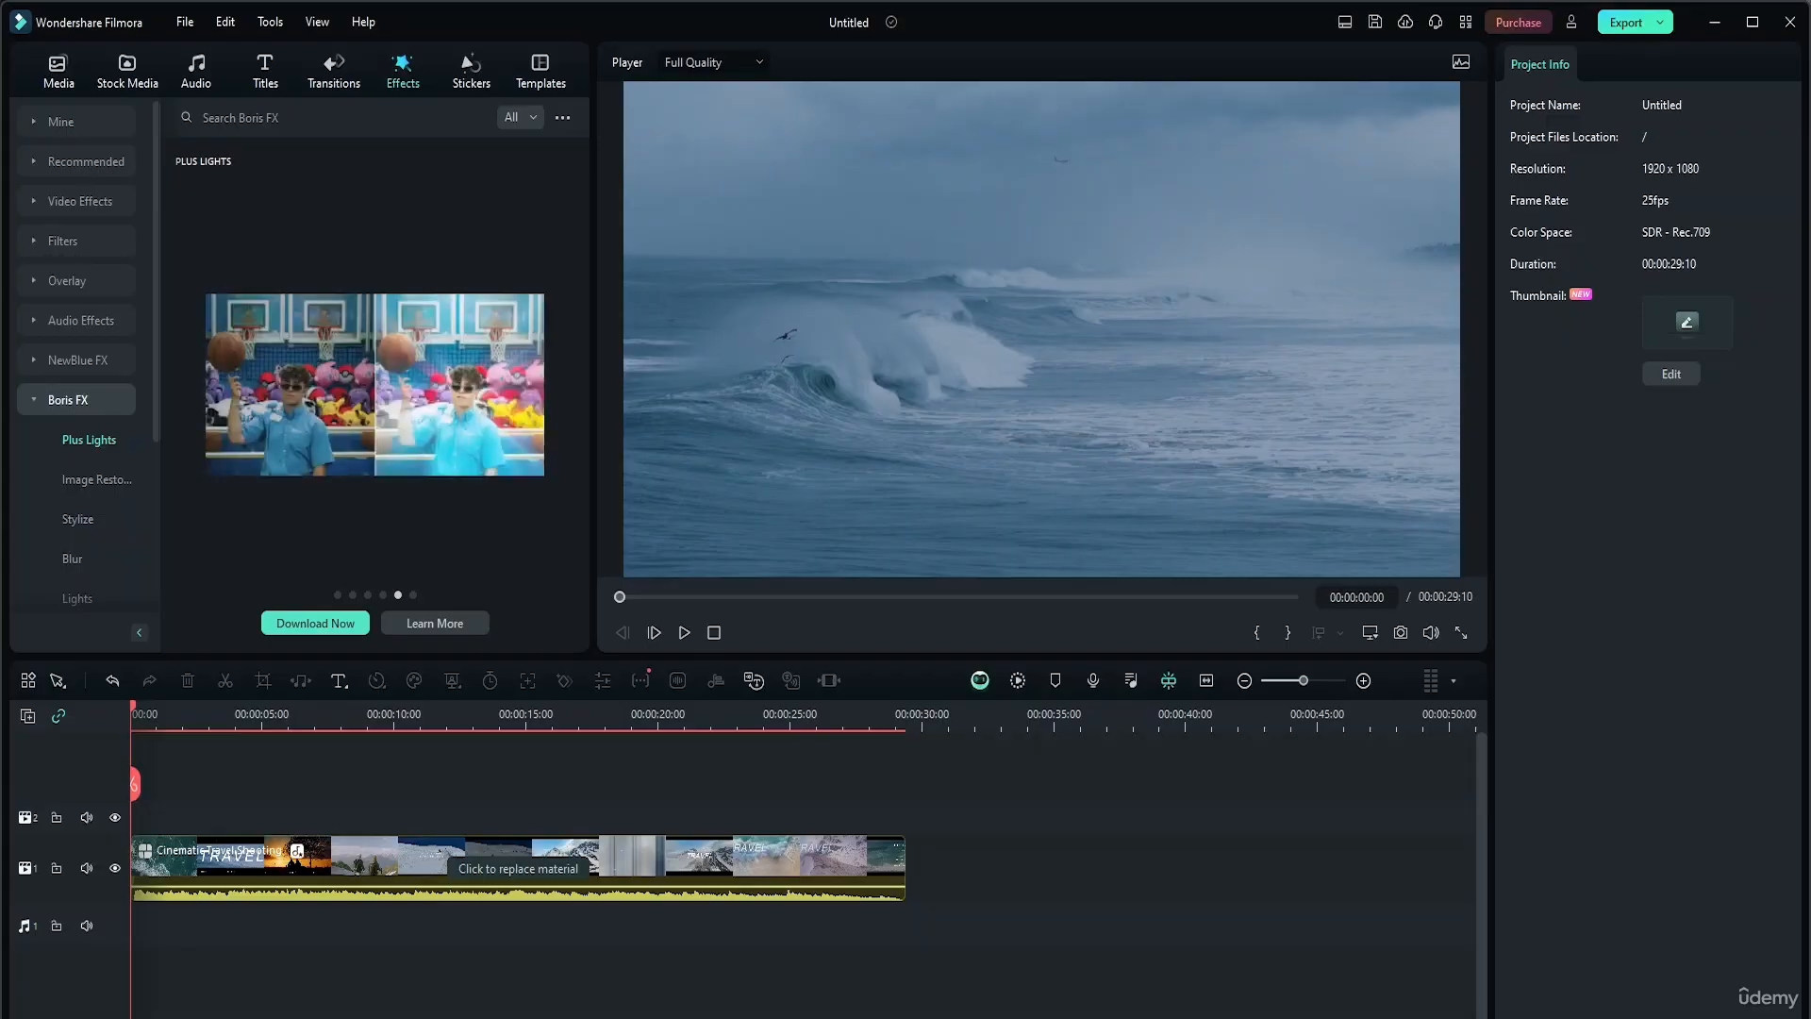
{"action": "left_click", "coordinate": [332, 623]}
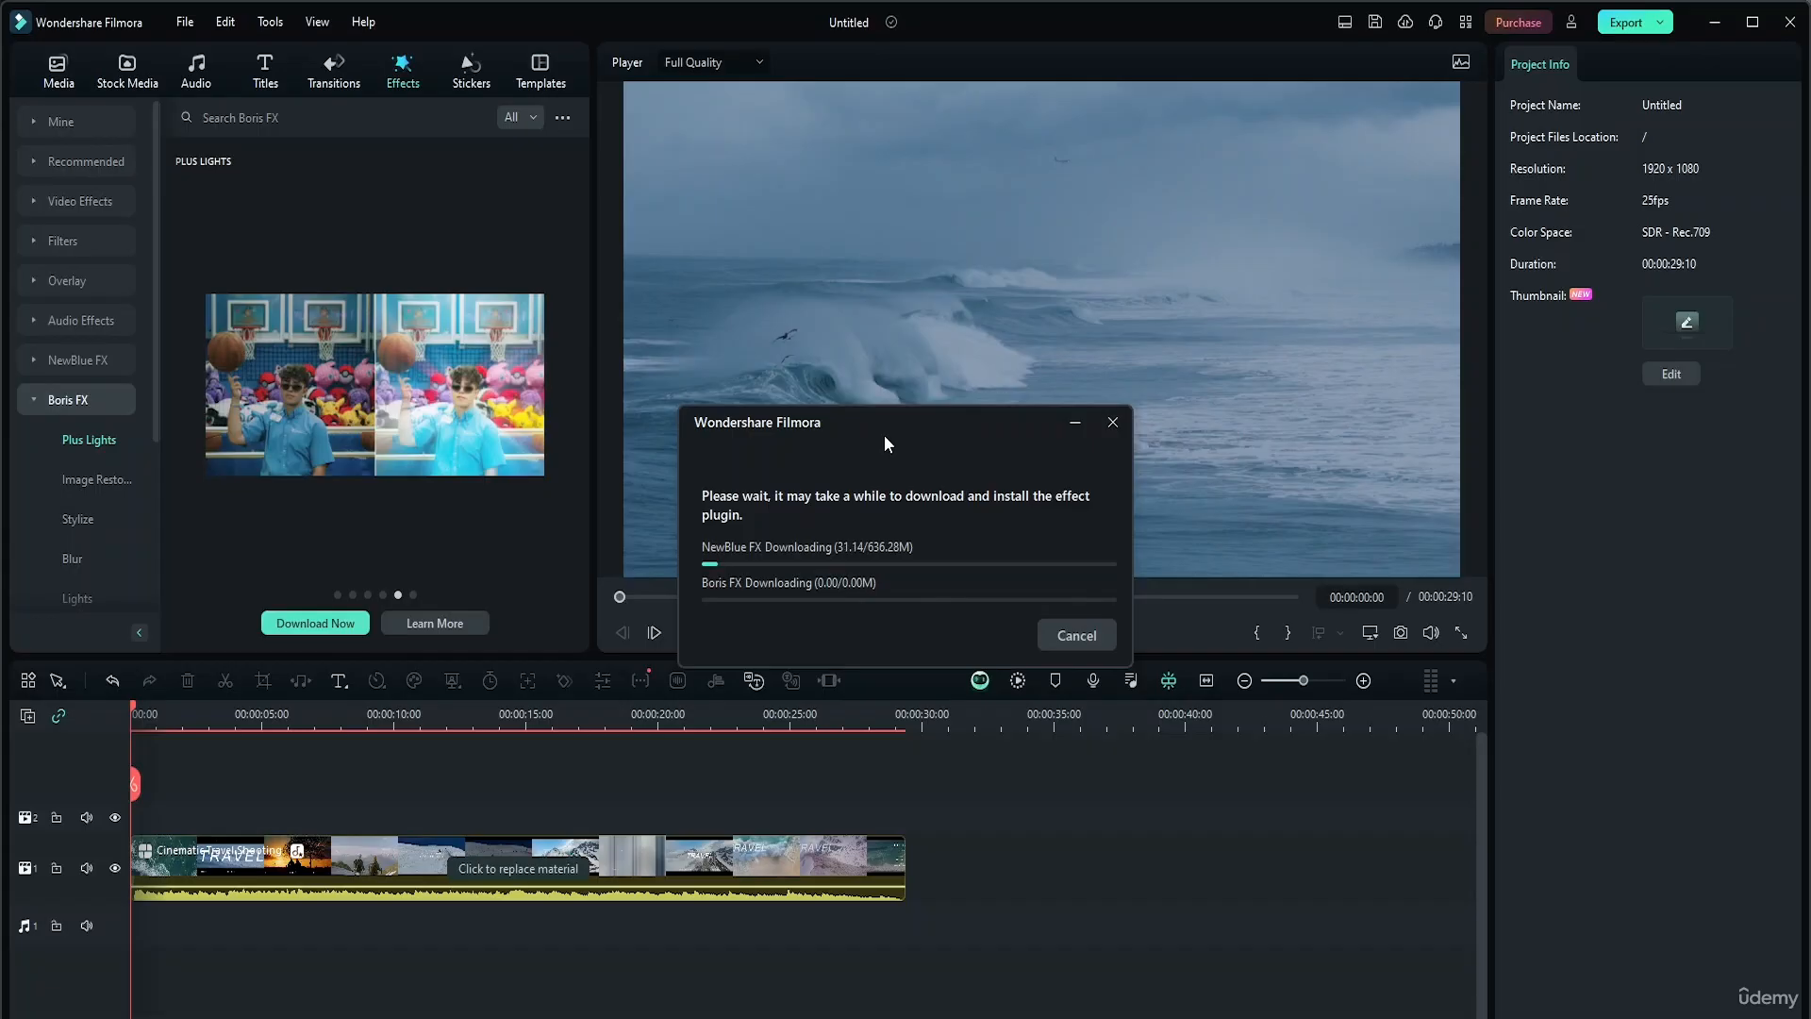